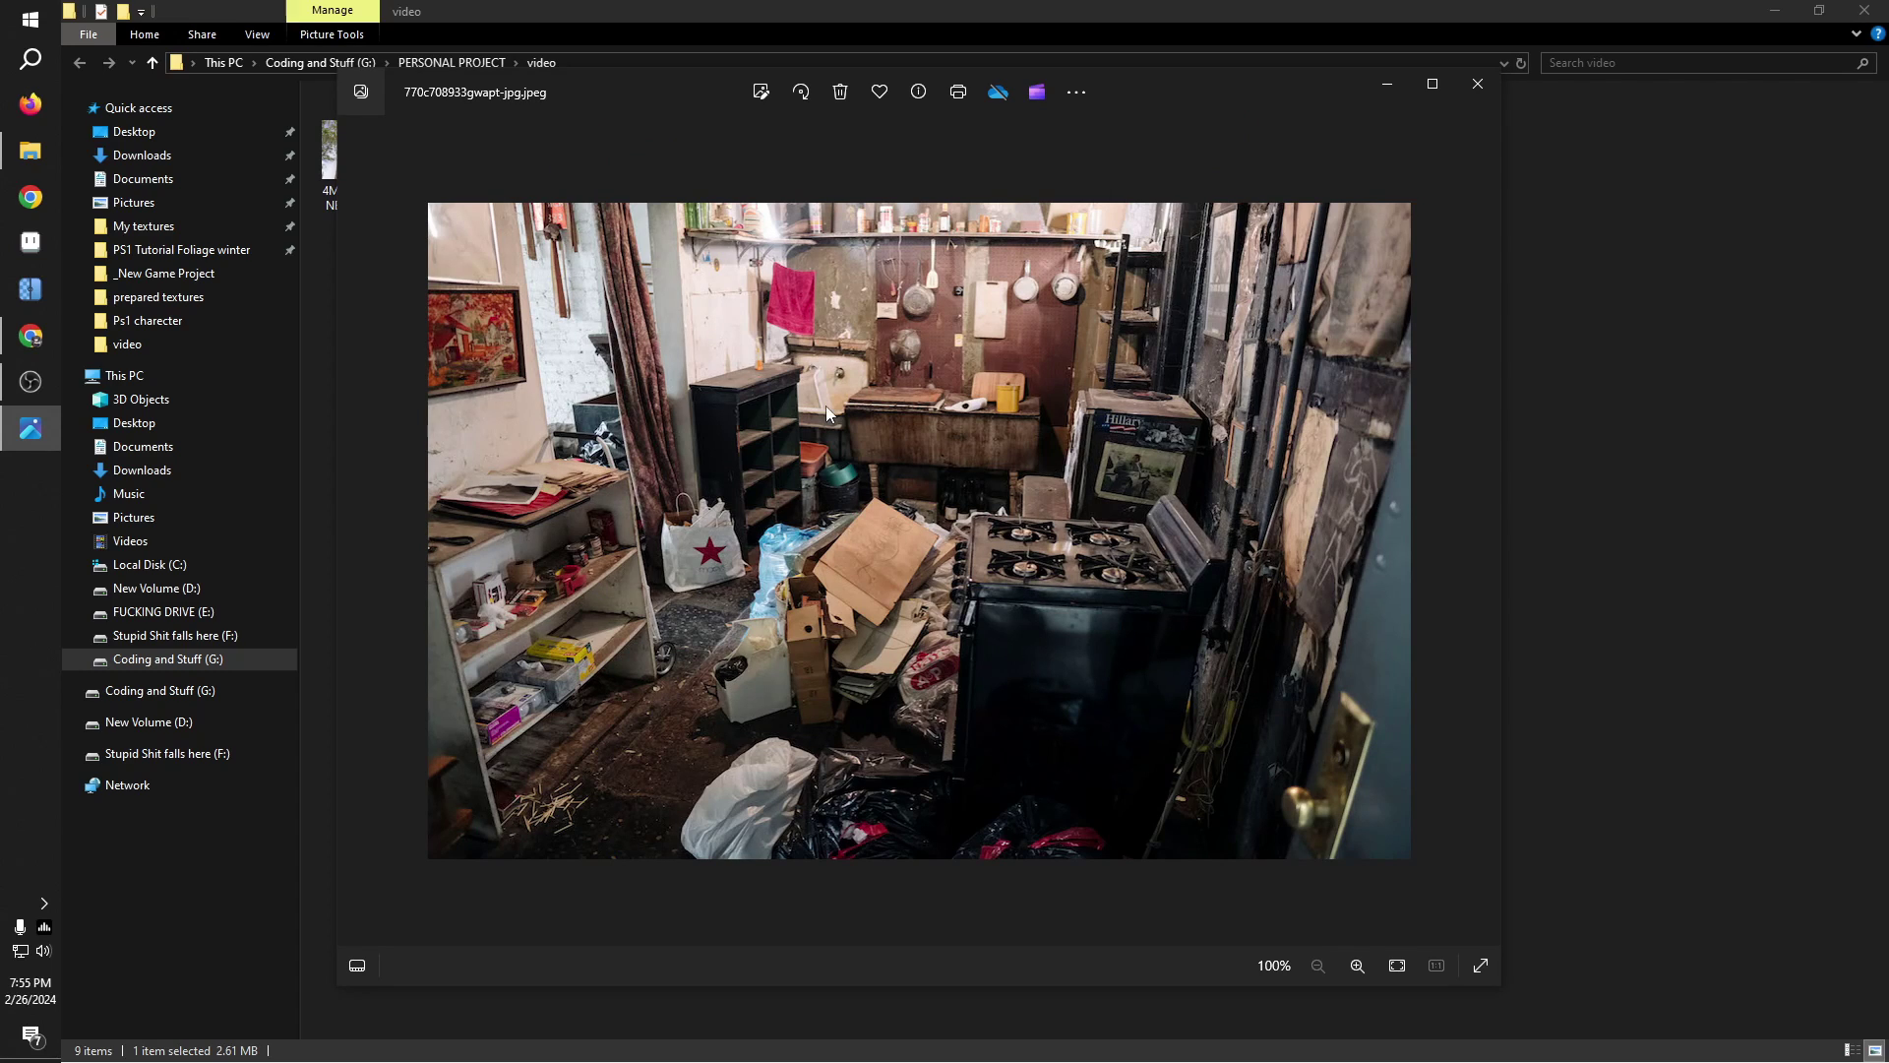
Step: Look through the abandoned-building reference photos in the video folder up to the yellow apartment building, and close that viewer
left_click(1476, 532)
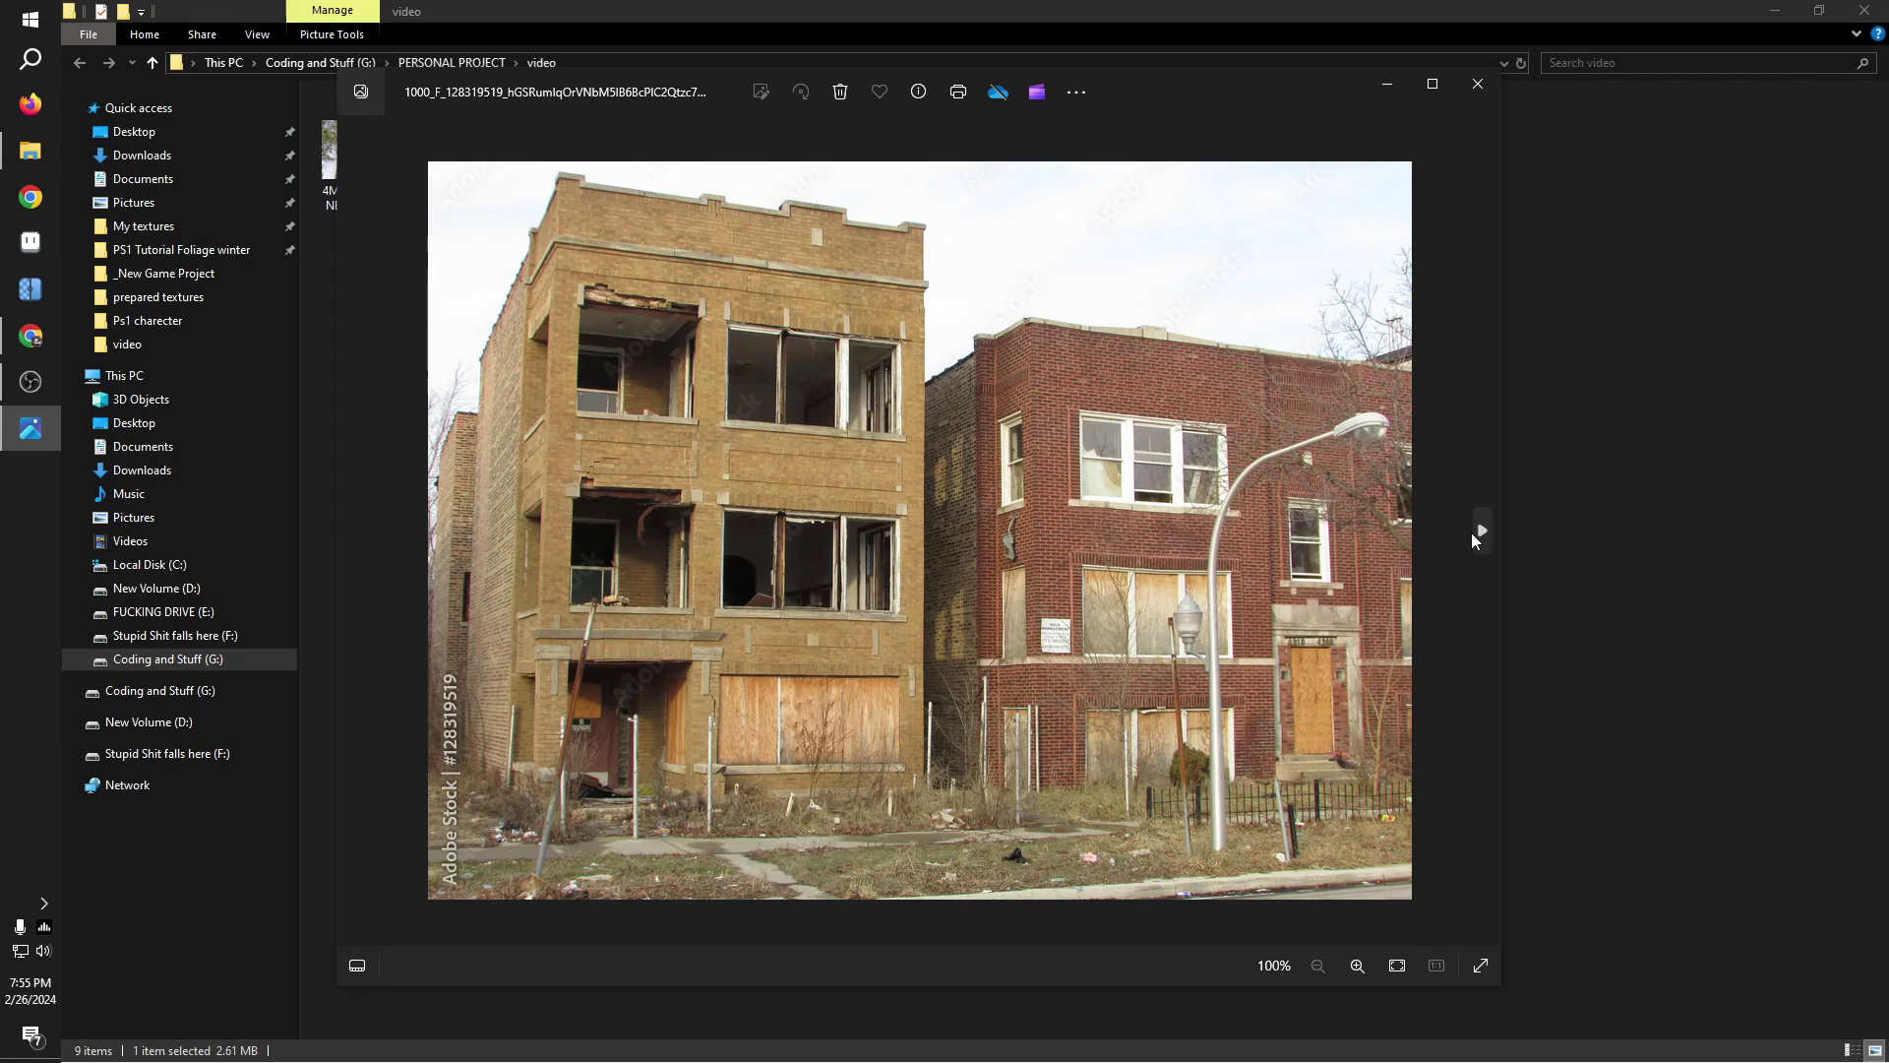
left_click(1482, 532)
left_click(356, 531)
left_click(1482, 532)
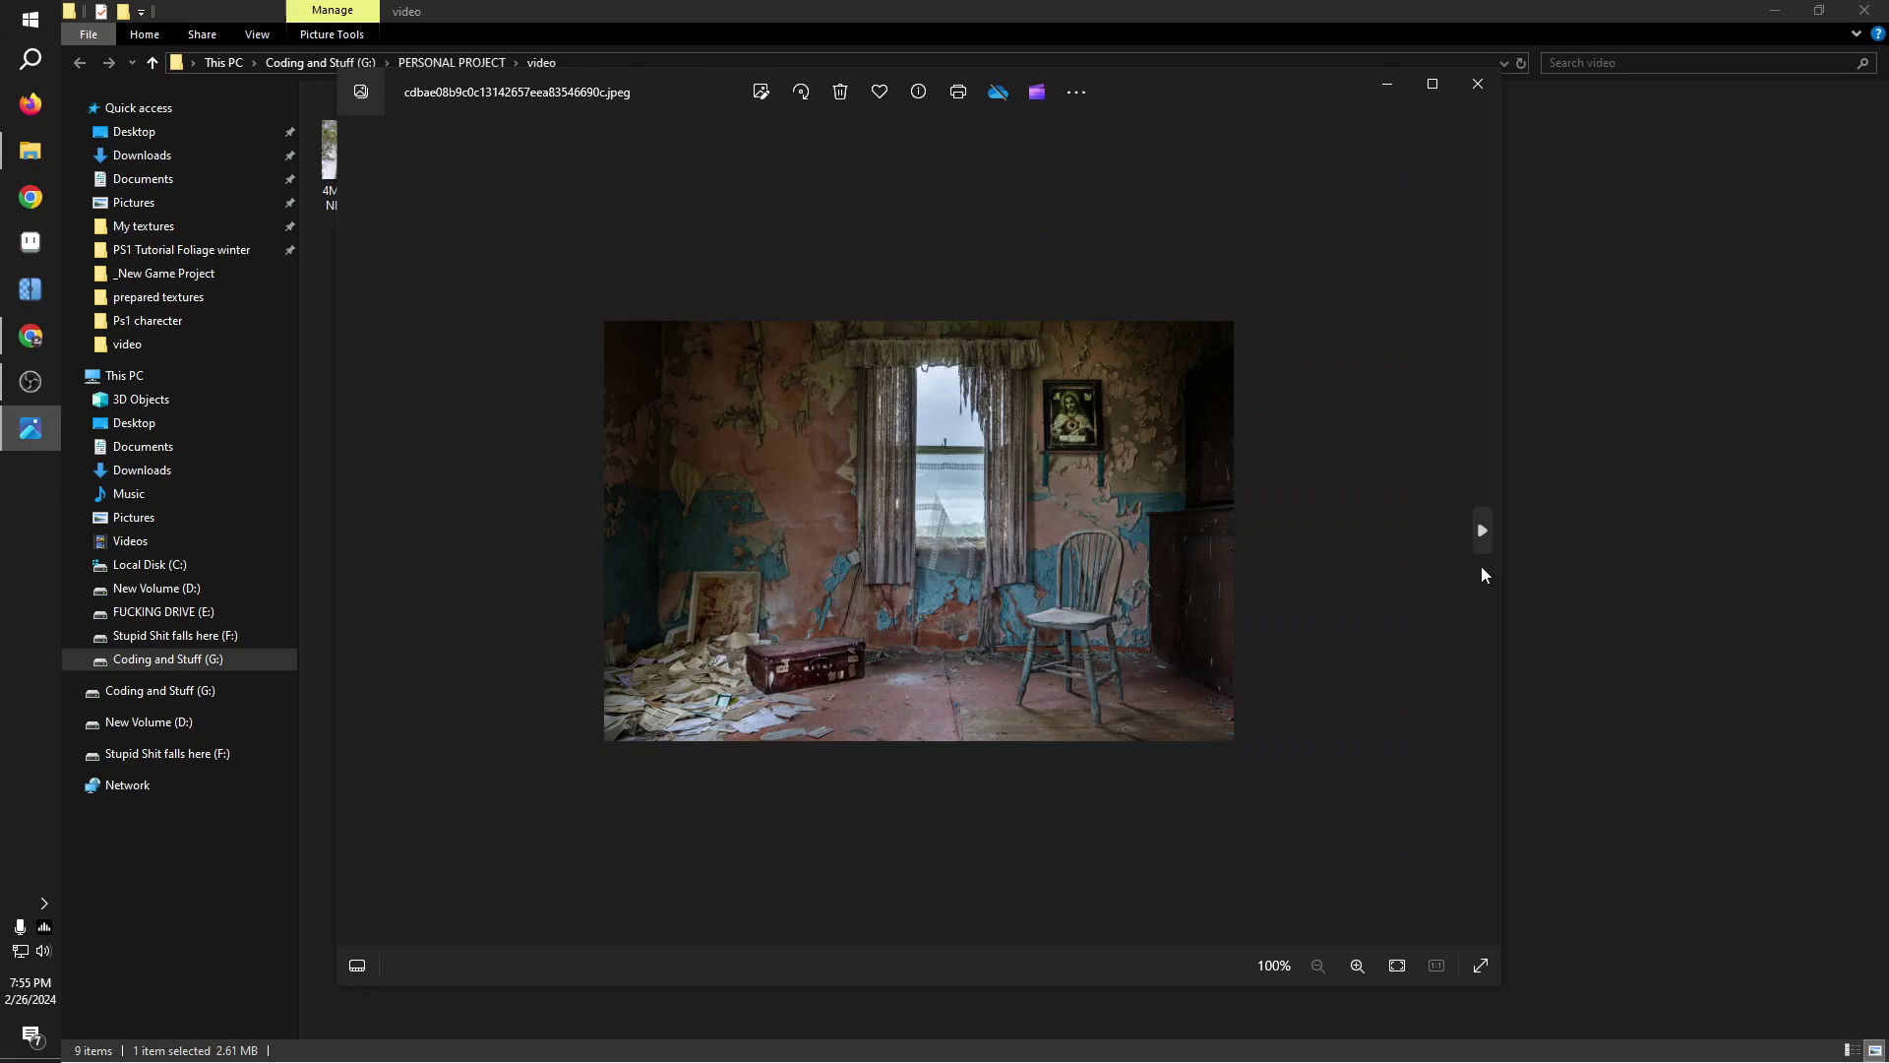
left_click(1482, 537)
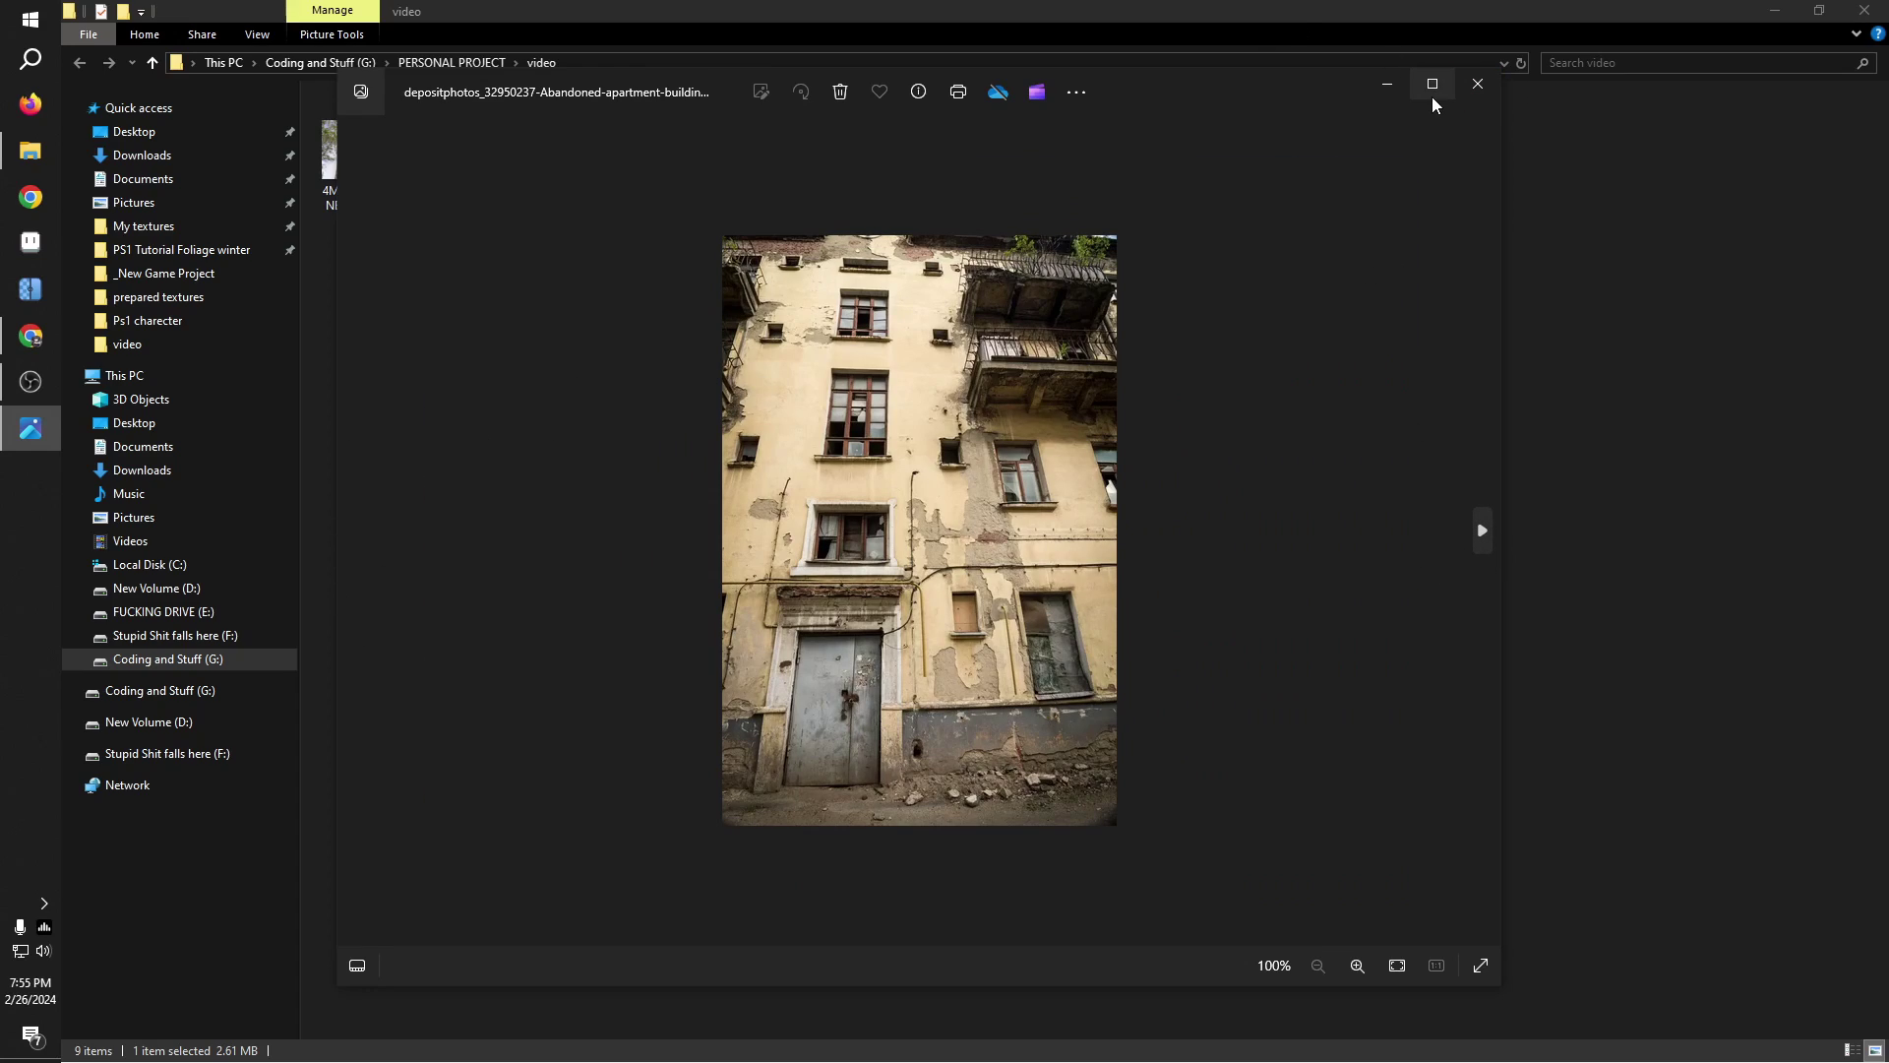
left_click(1477, 84)
Step: Examine the photo of the tan and red brick buildings with boarded windows up close and close its viewer
double_click(689, 150)
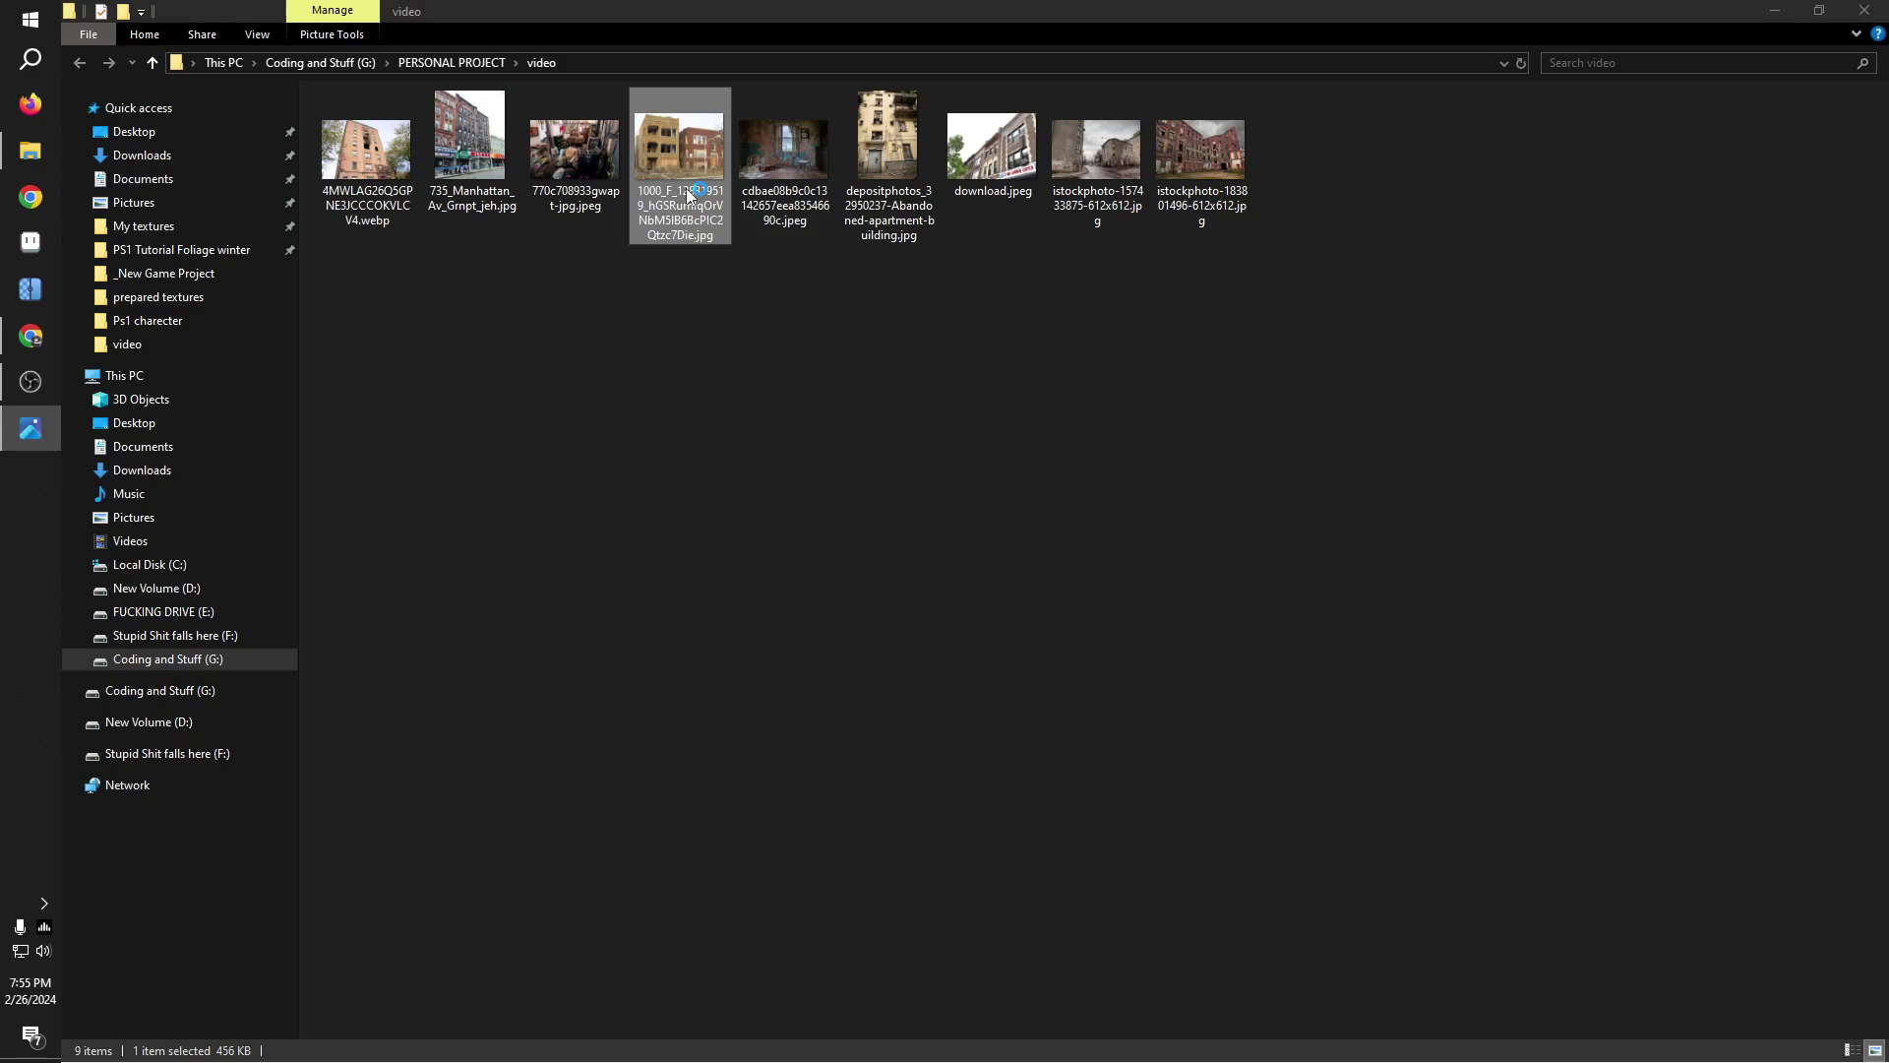
scroll(862, 529, "up", 5)
scroll(862, 530, "down", 5)
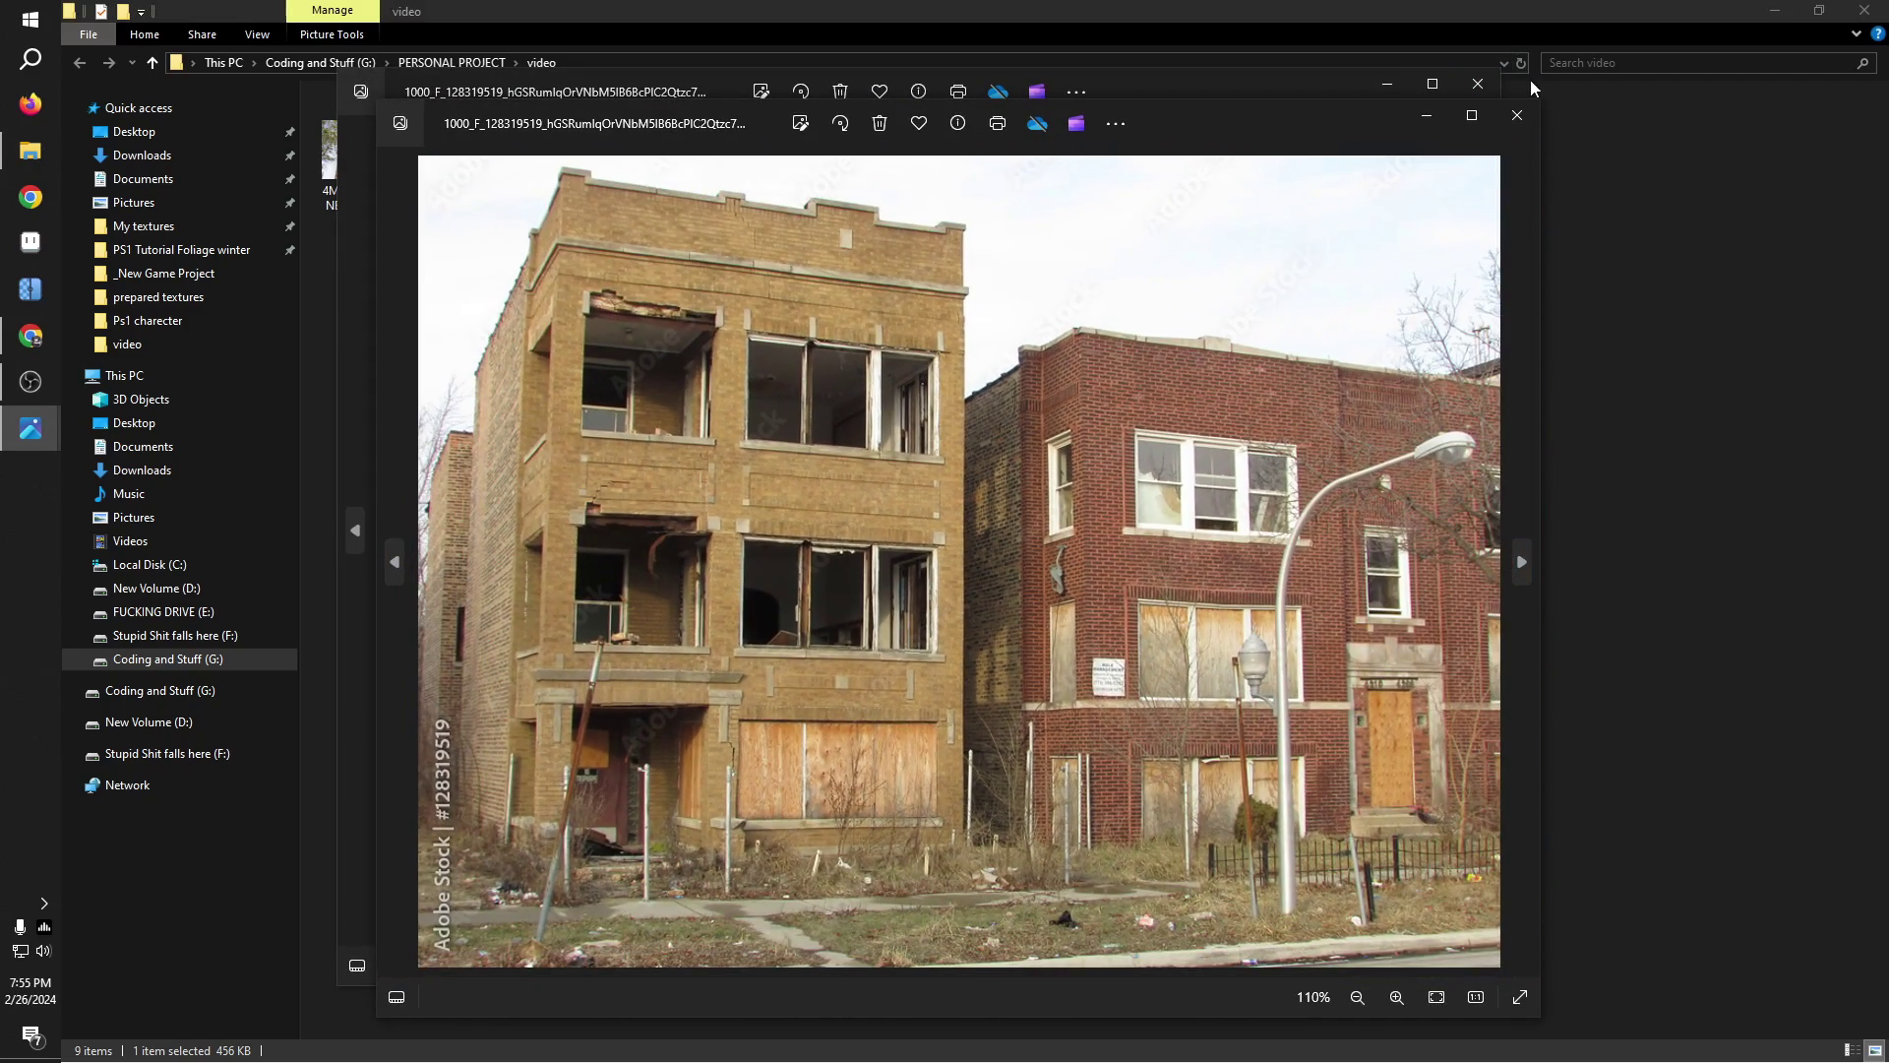
left_click(1516, 105)
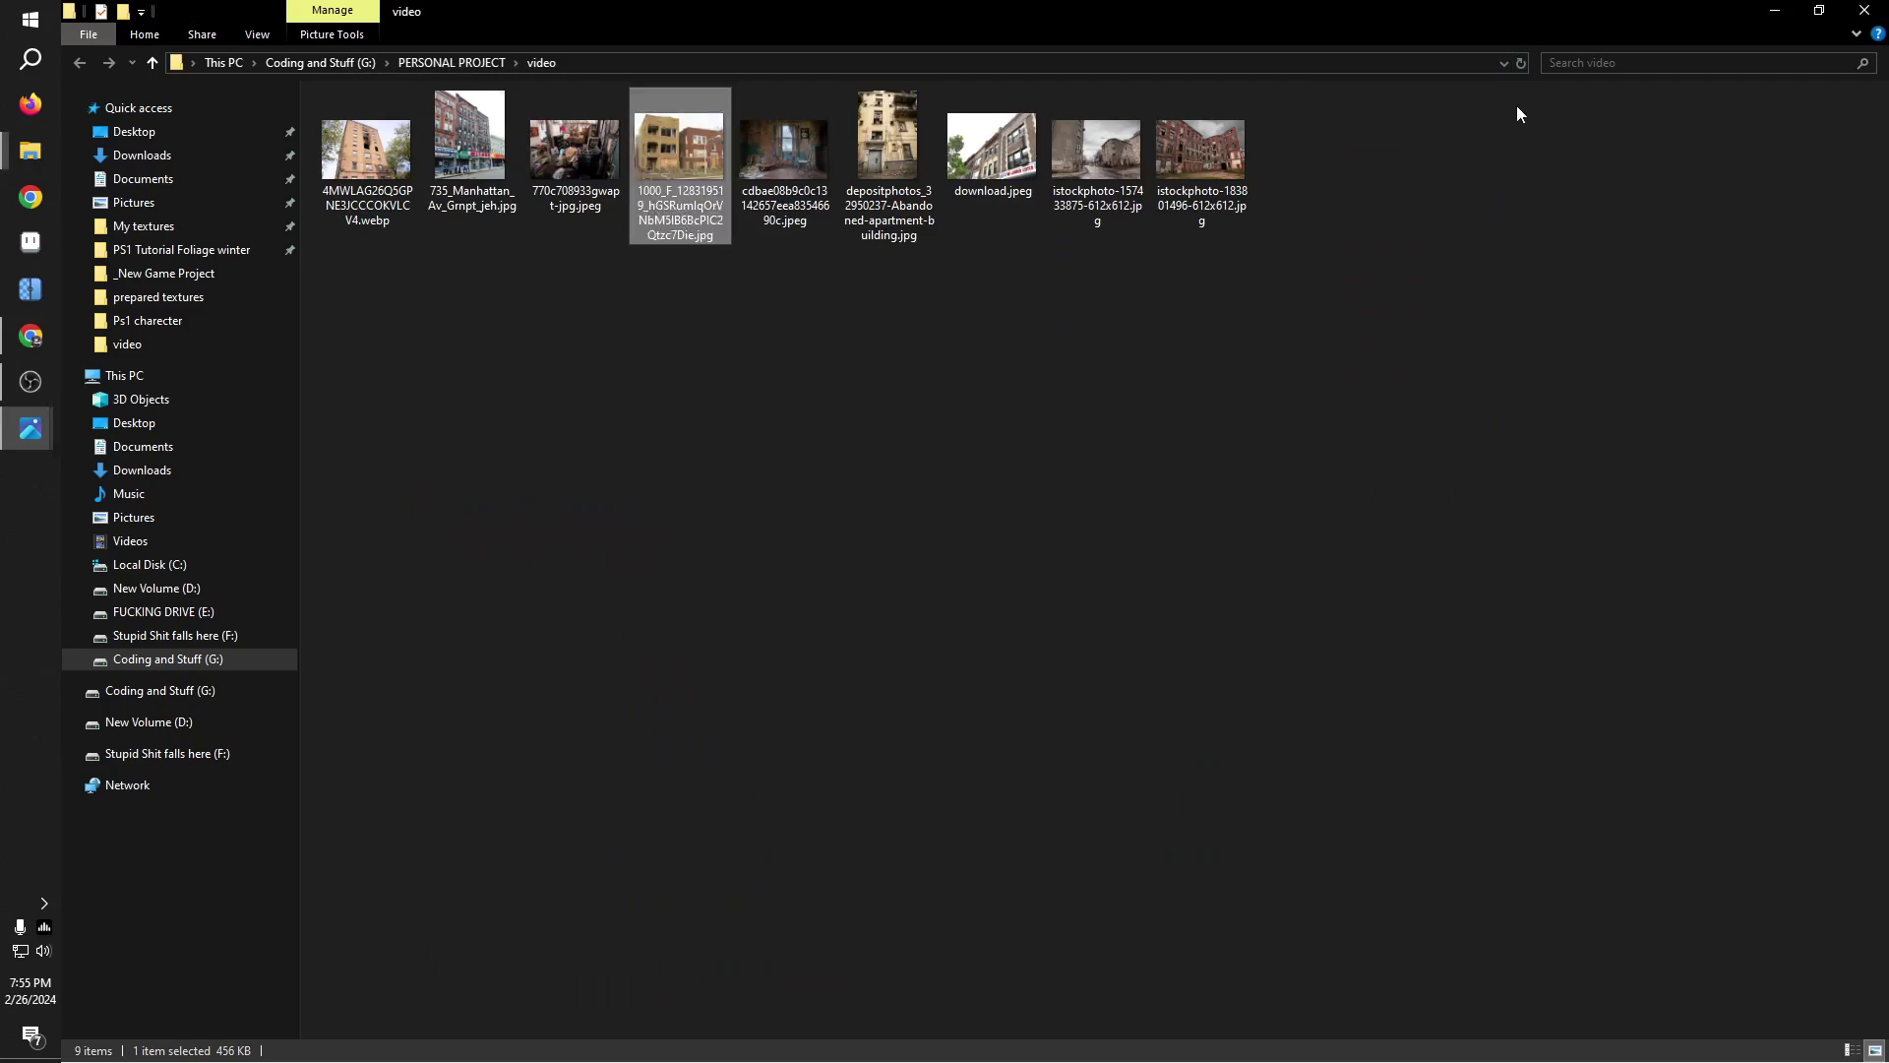
Step: Close all the photo viewer windows still open for the brick buildings image
mouse_move(31, 428)
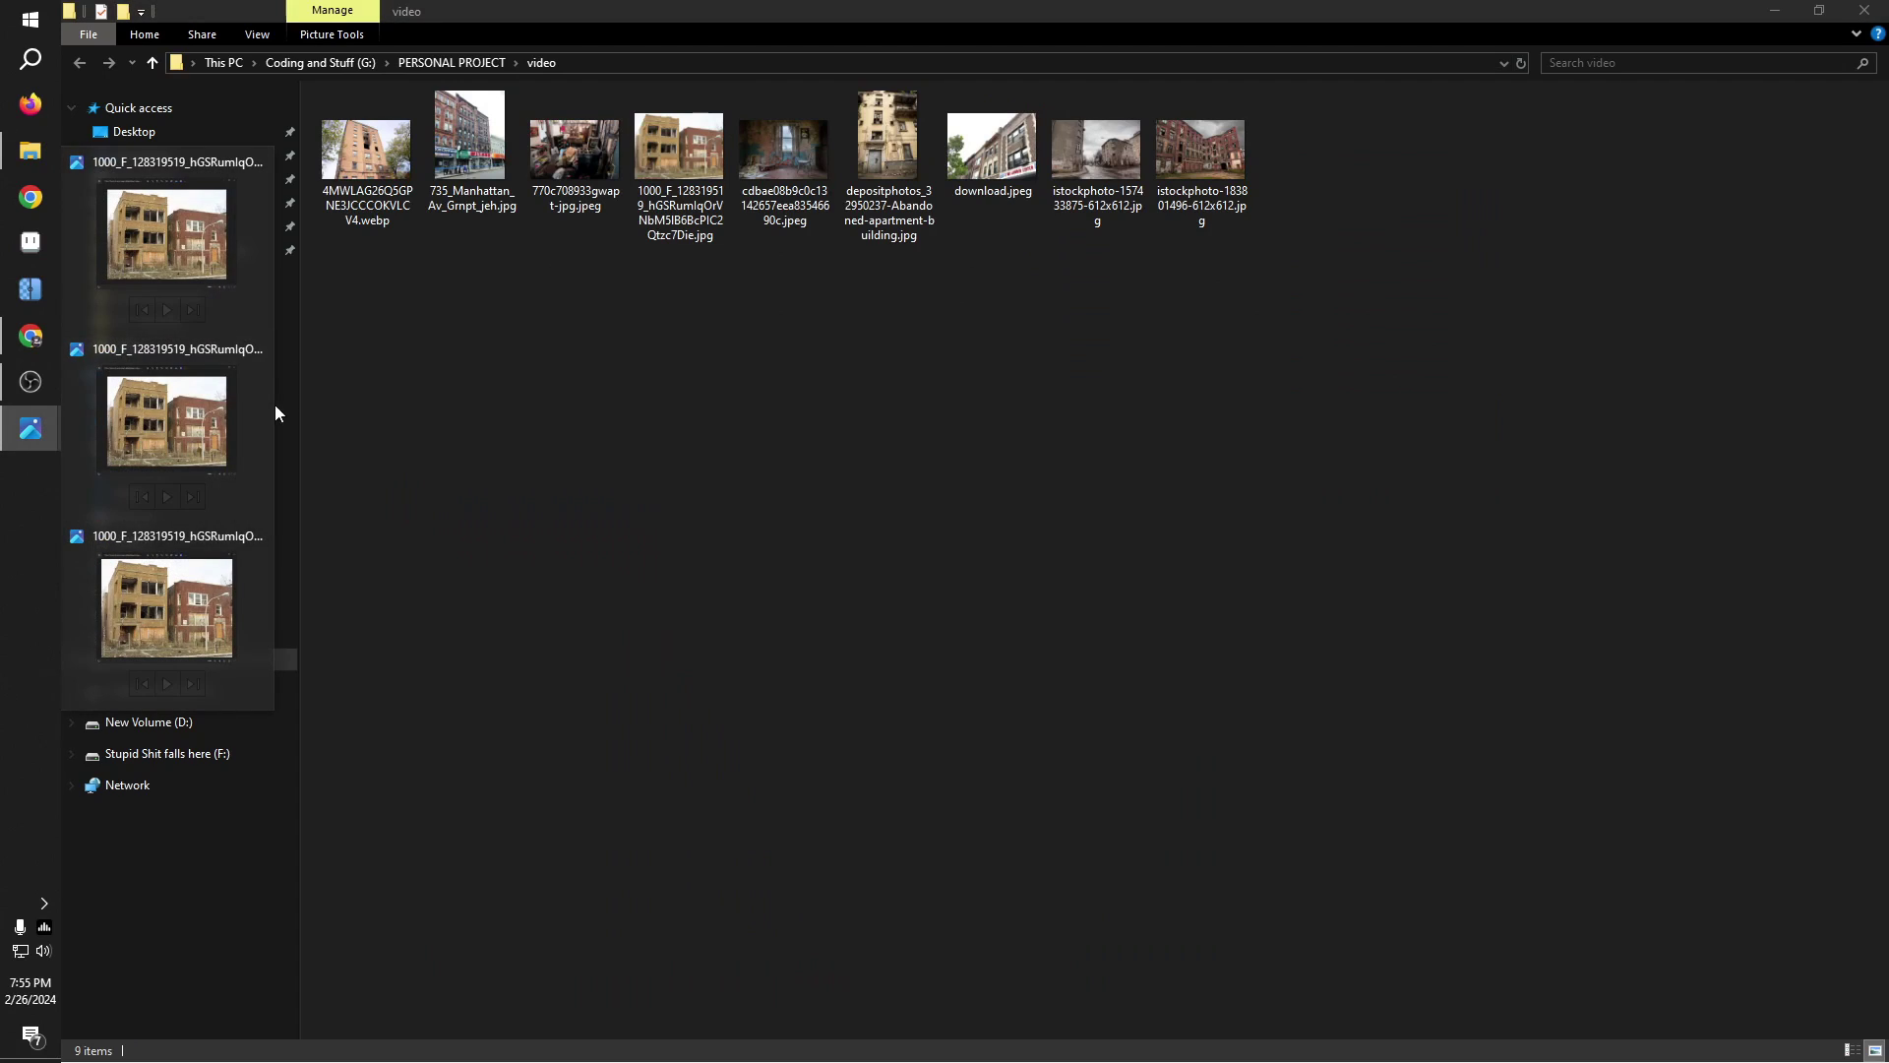
middle_click(169, 457)
middle_click(167, 446)
middle_click(167, 445)
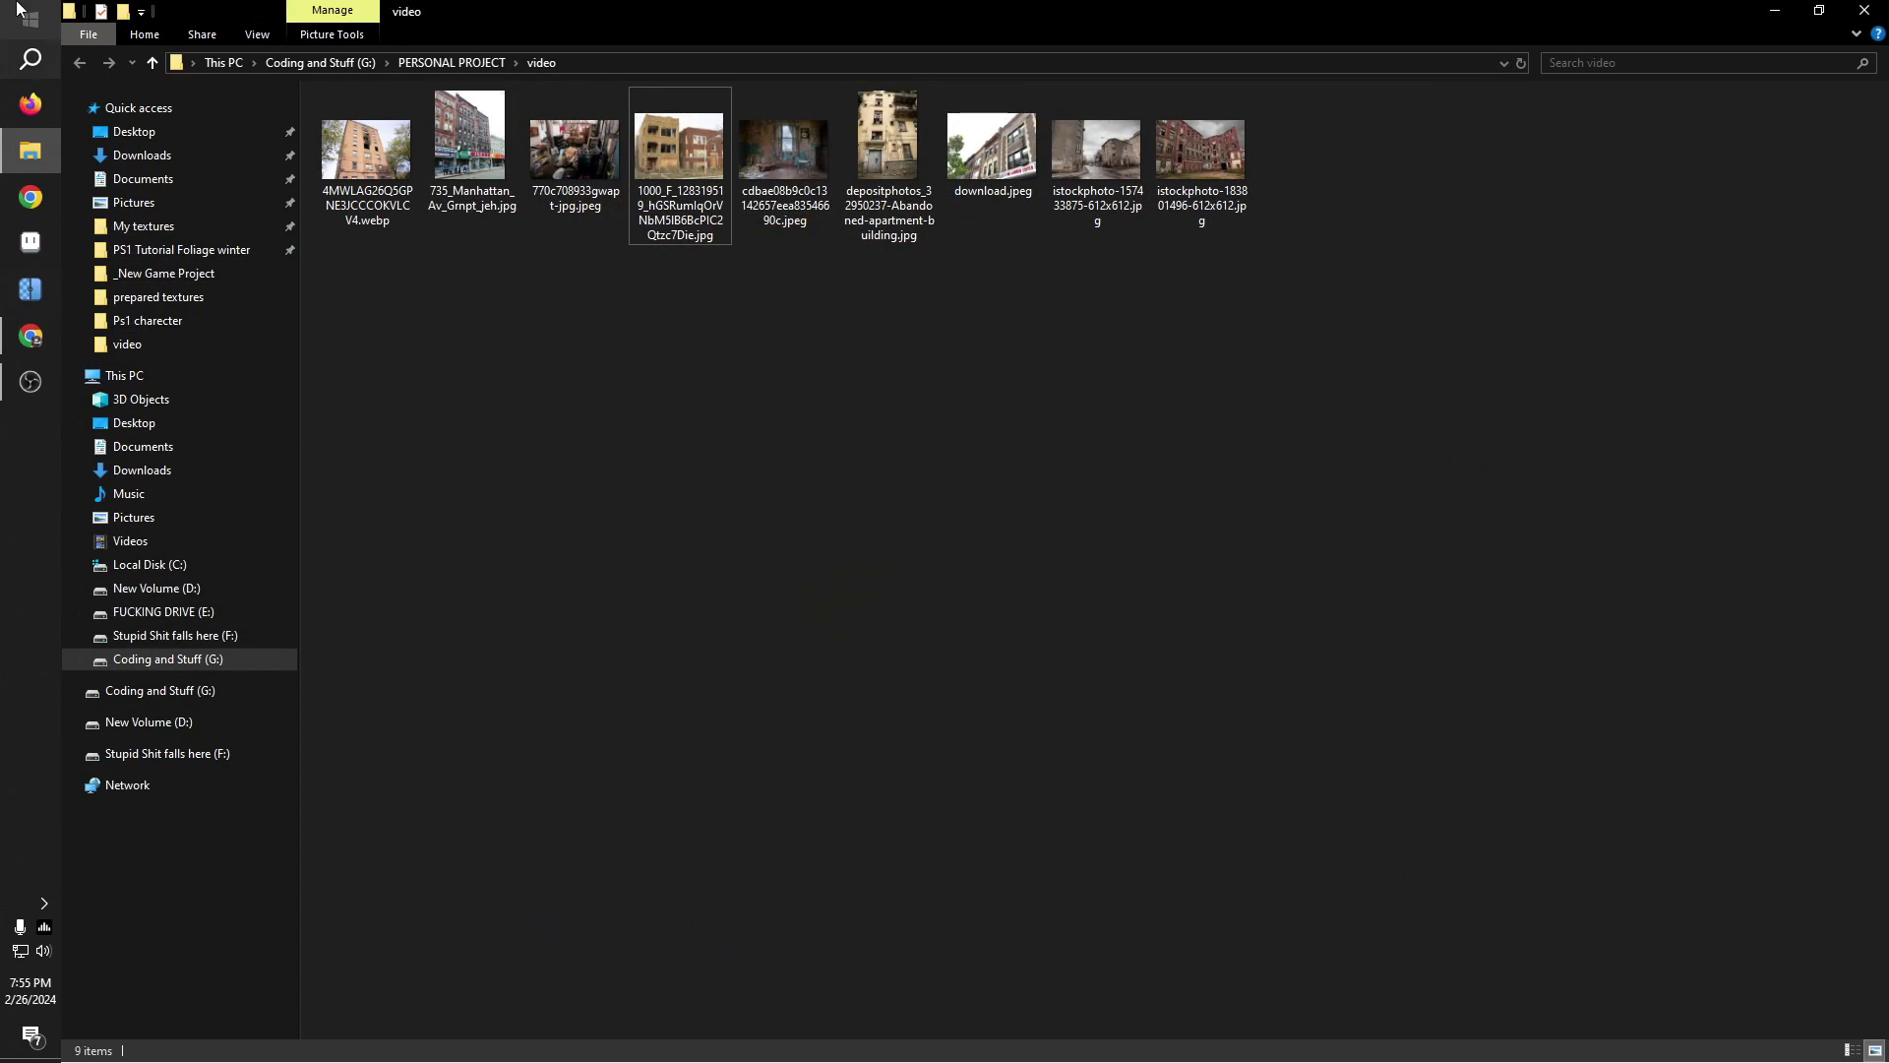
Step: Find Adobe Photoshop 2023 with a Windows search for "ph" and launch it
left_click(3, 31)
type("ph")
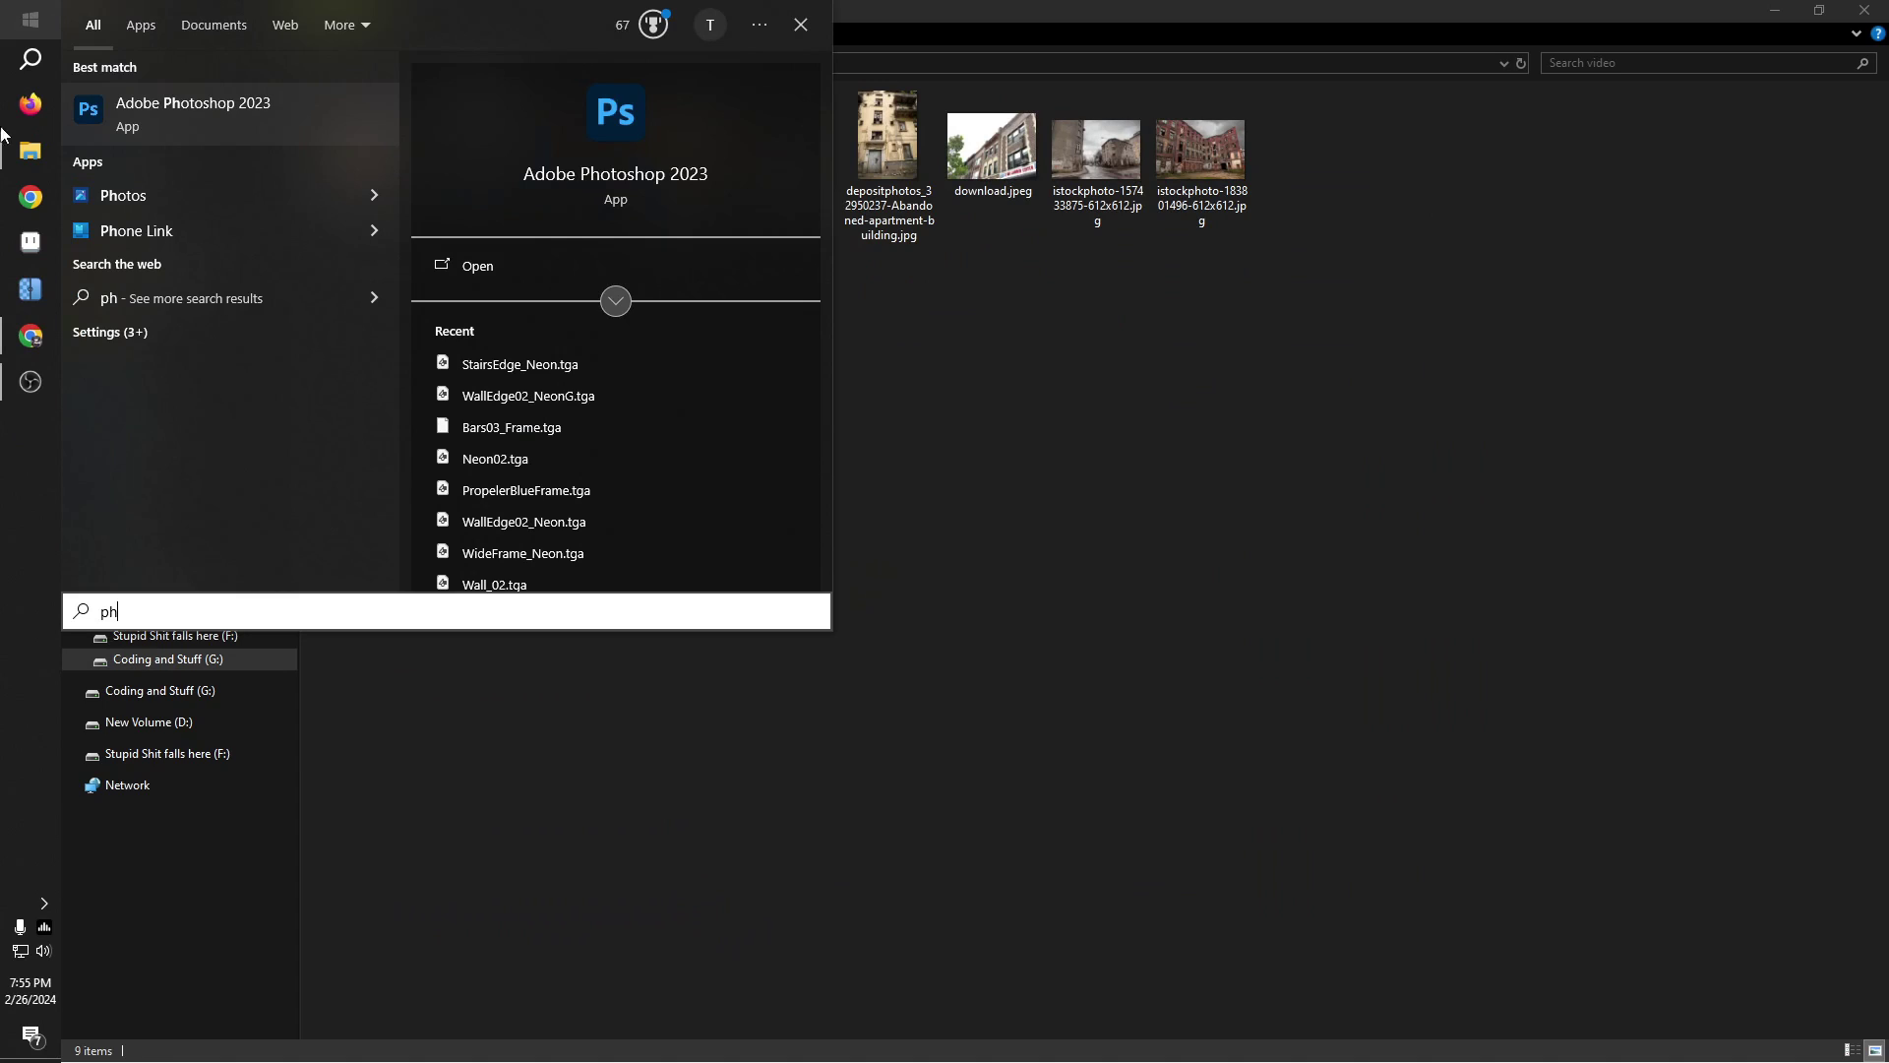
key("Return")
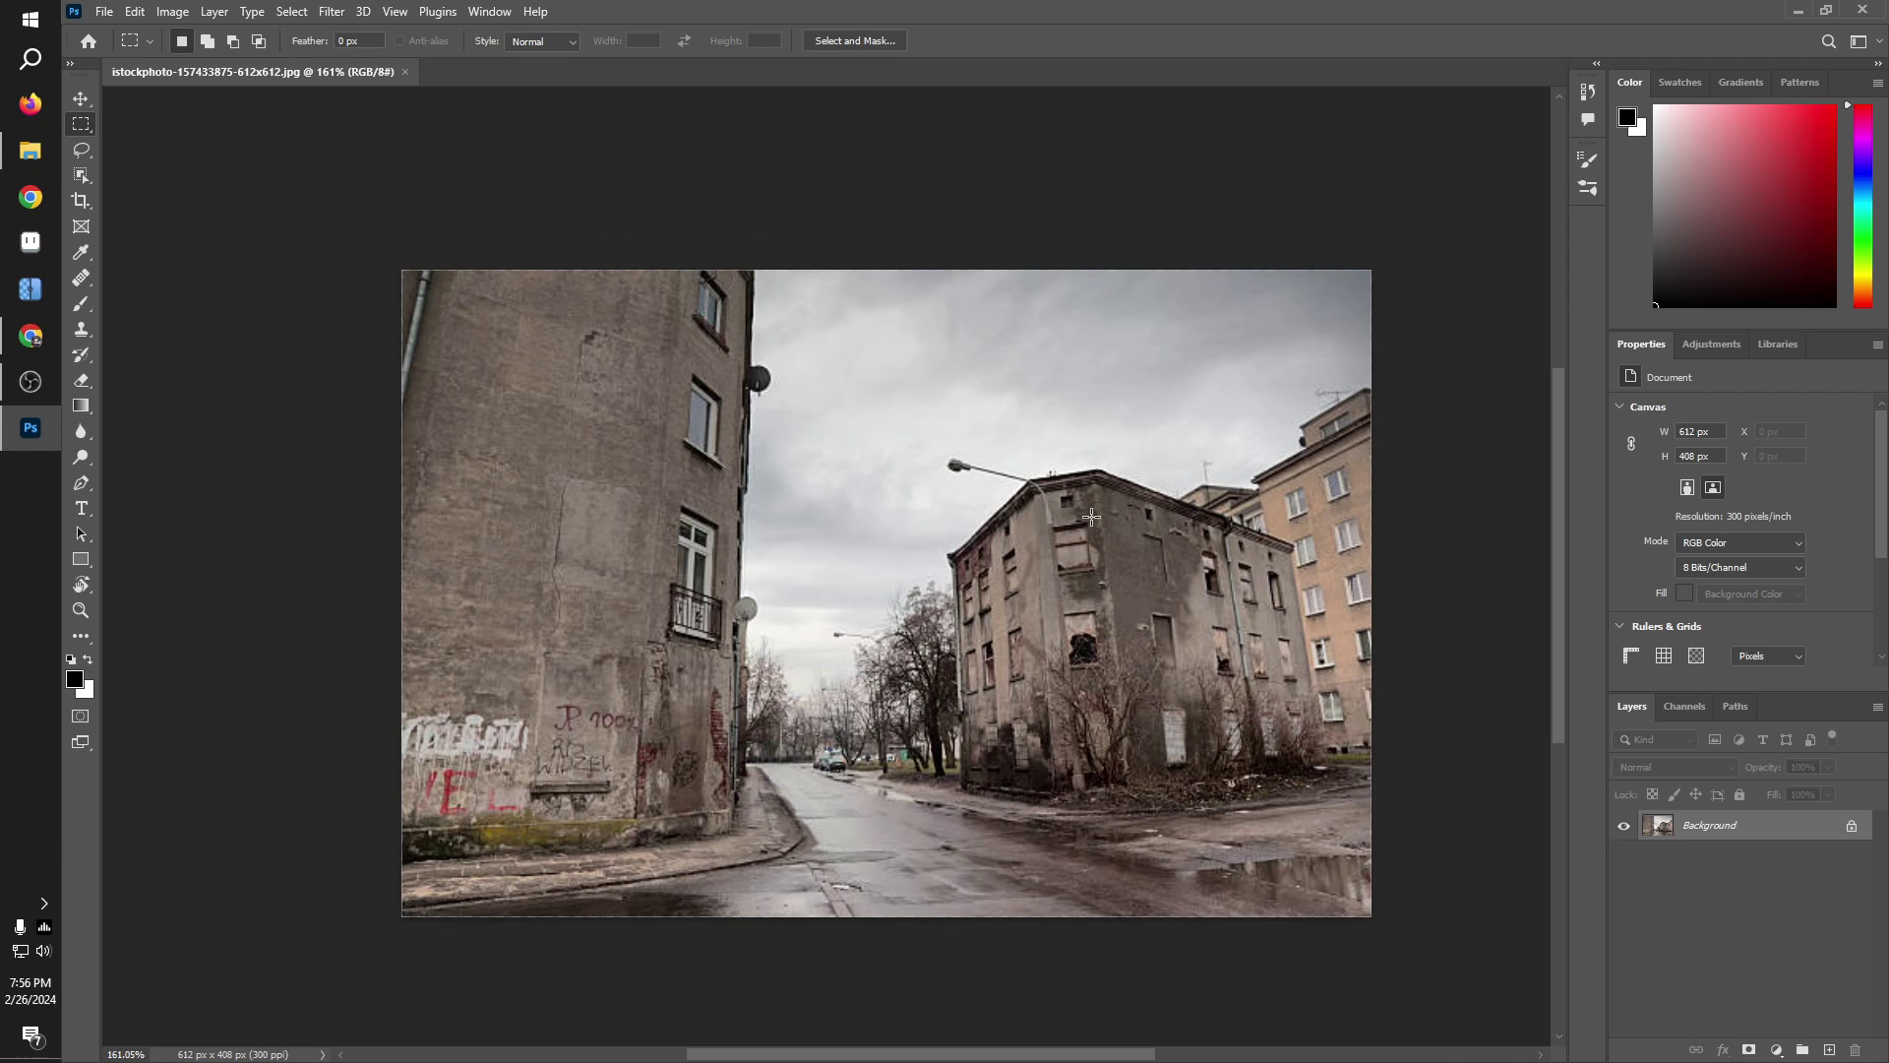
Step: Crop the street photo to about 290 × 228 px around the derelict corner building across the road
left_click_drag(872, 408, 1351, 839)
left_click(1048, 355)
left_click(86, 203)
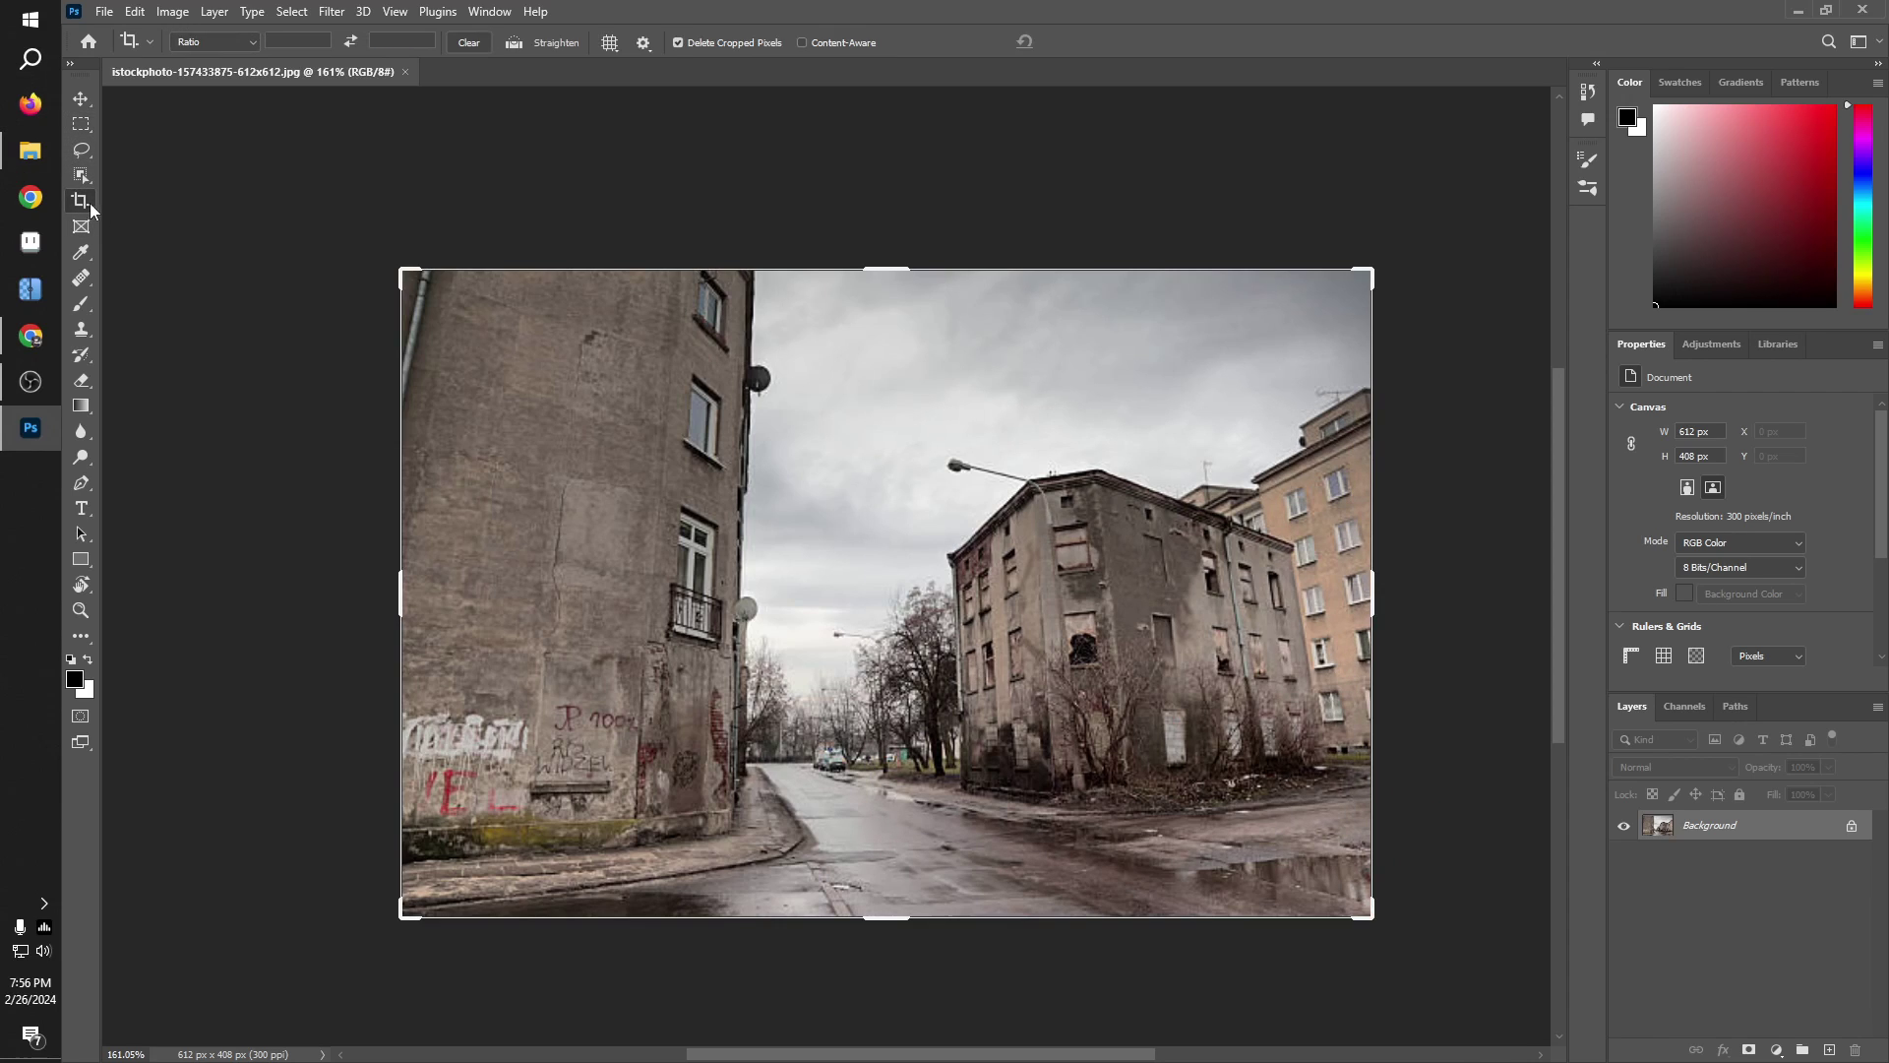
left_click_drag(395, 270, 657, 370)
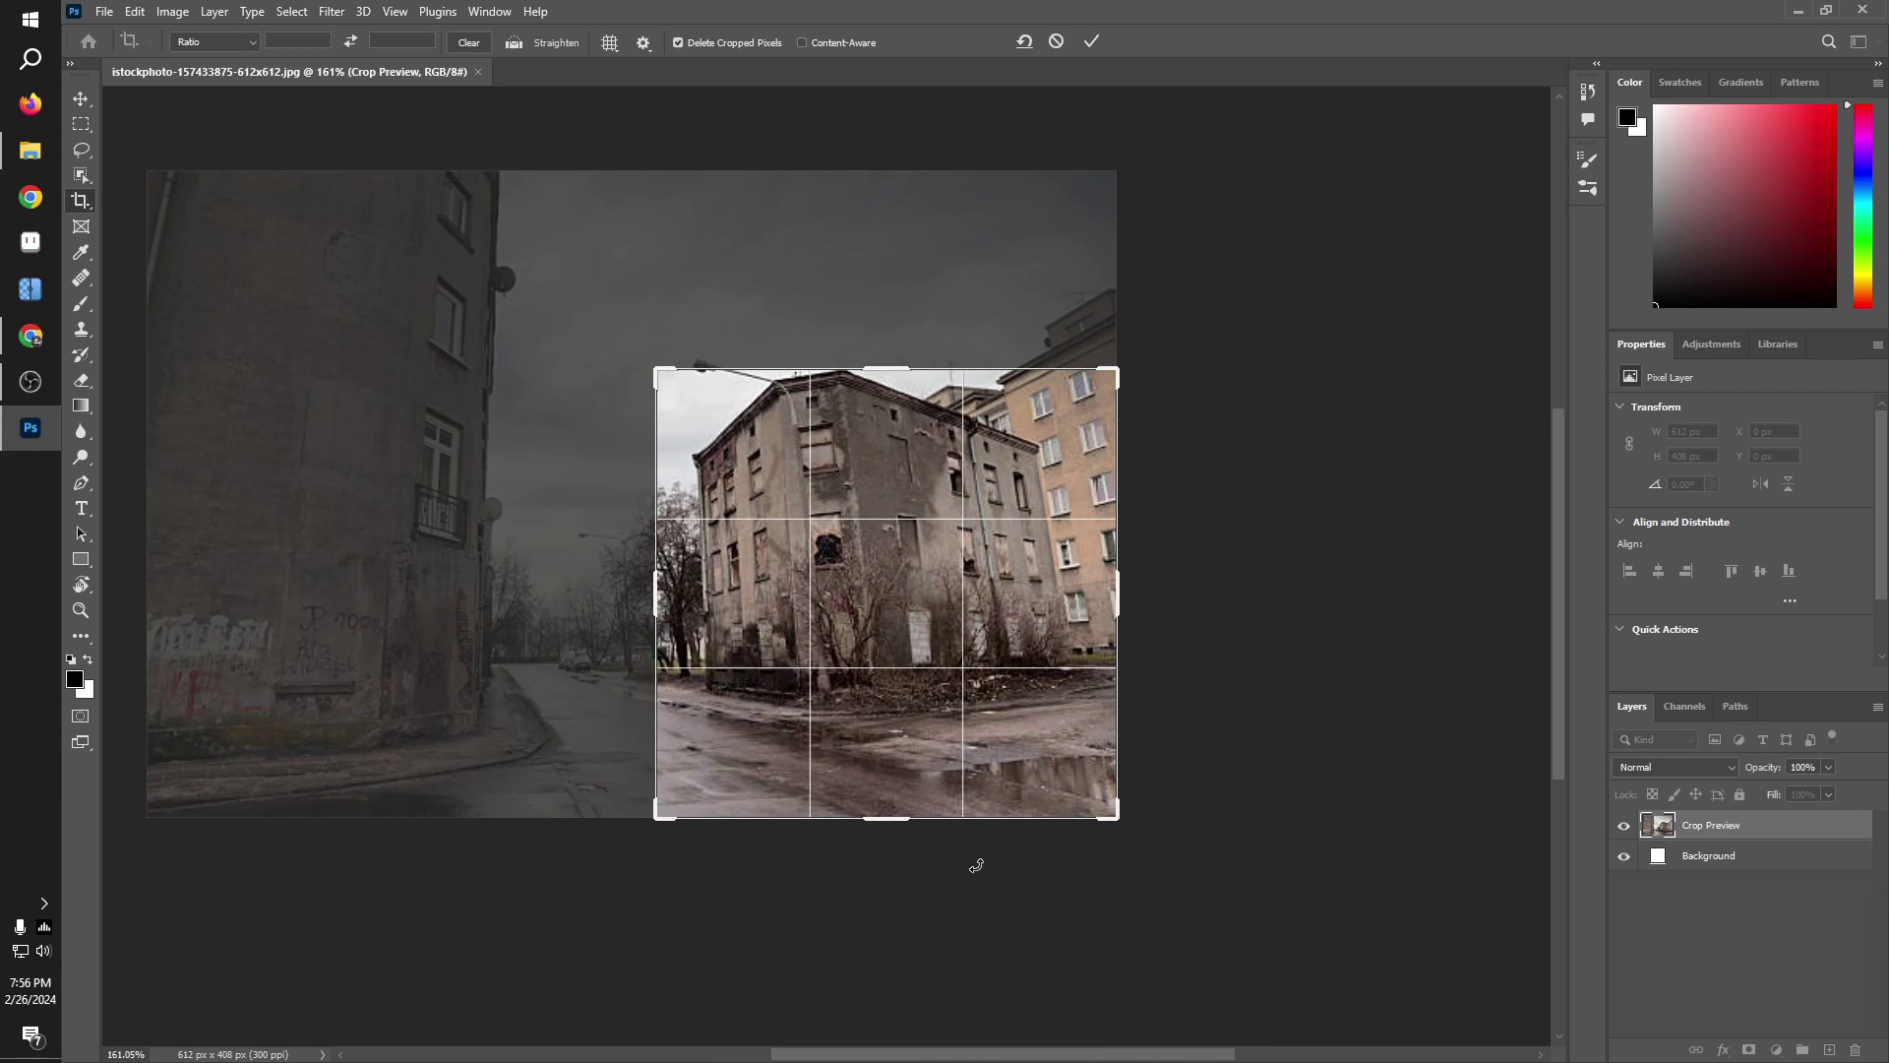
left_click_drag(893, 830, 861, 775)
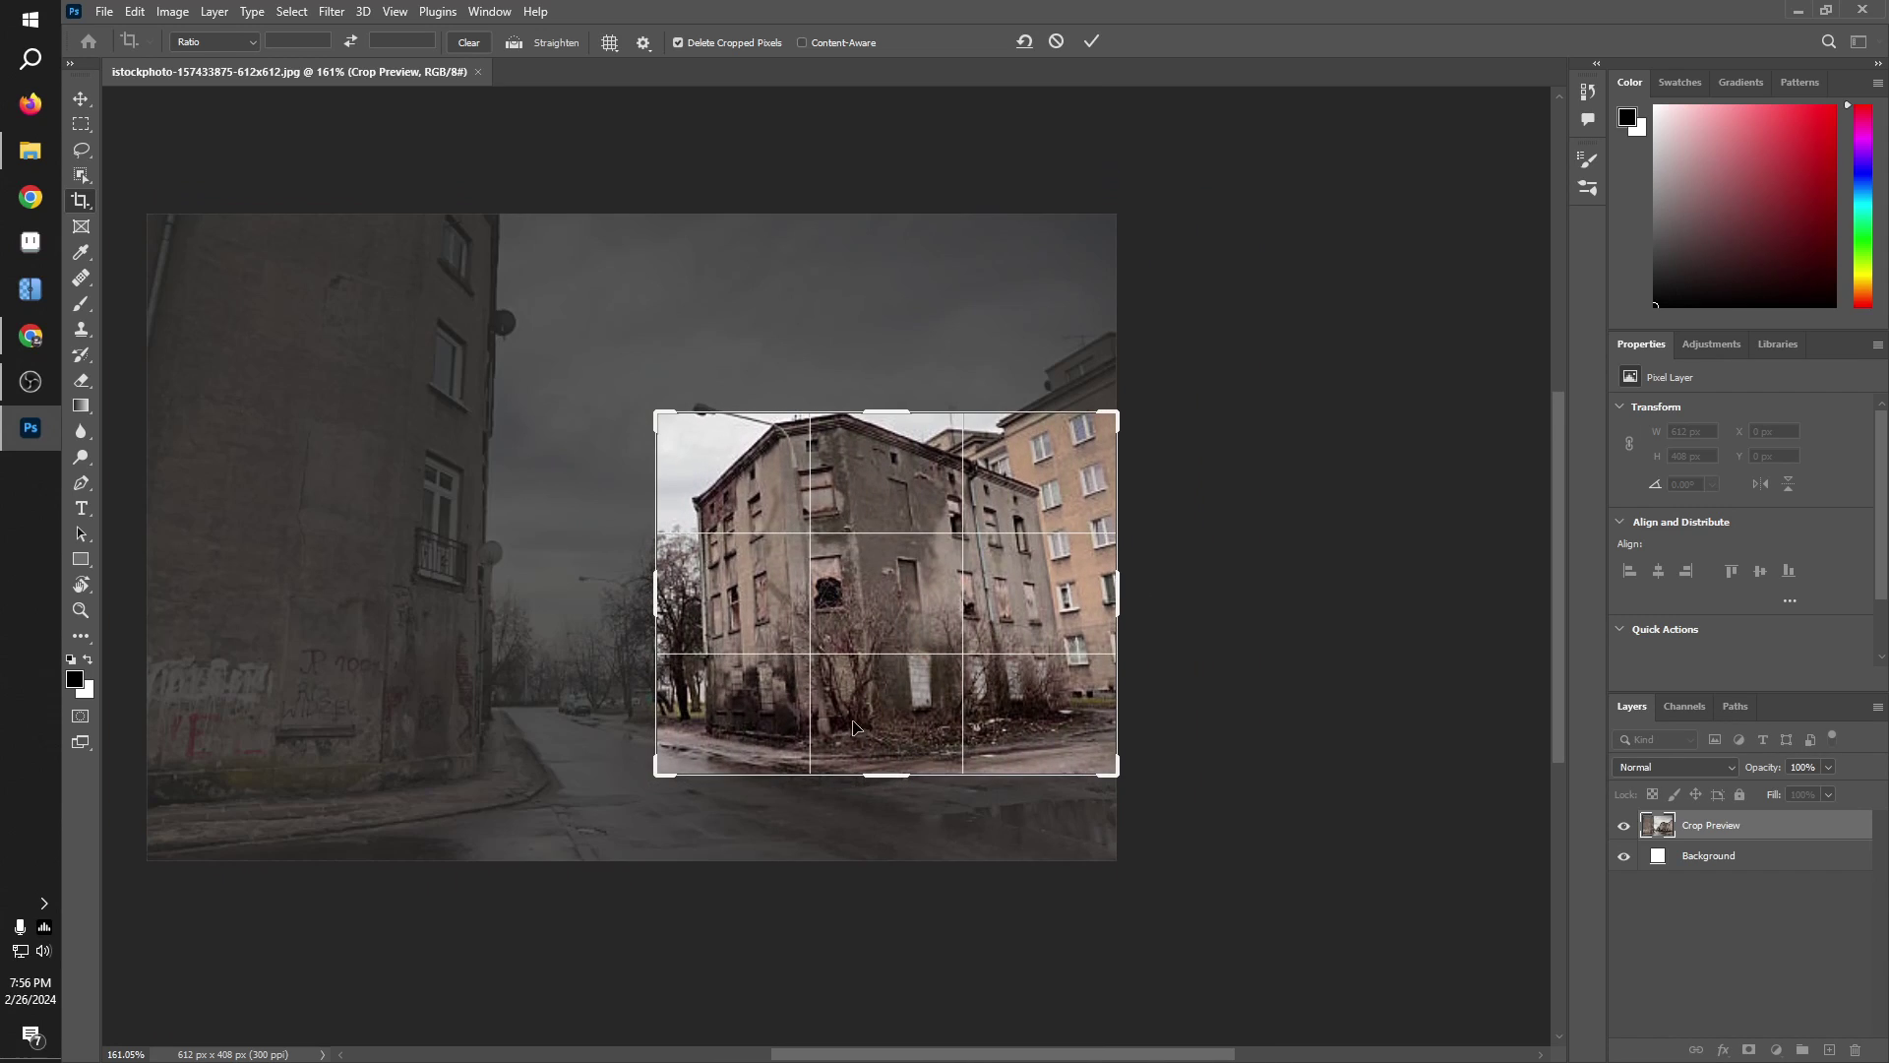
key("Return")
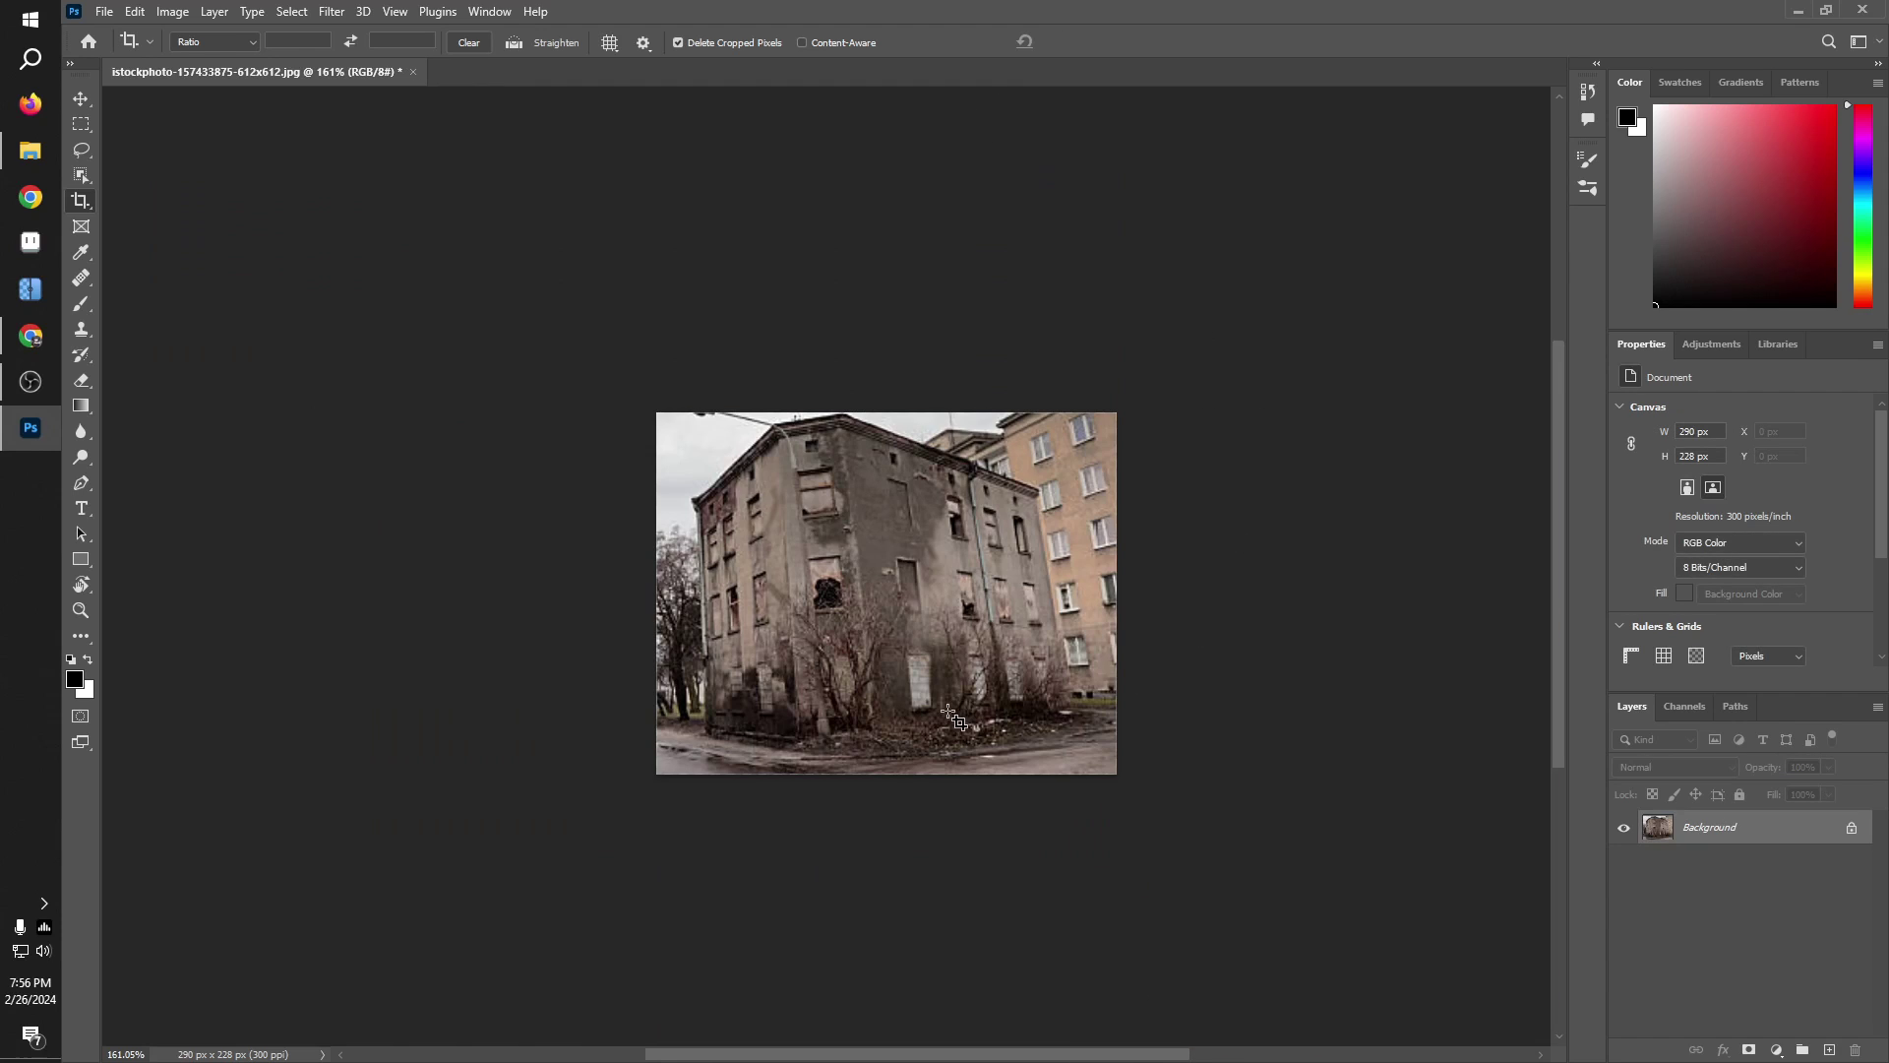
key("ctrl+0")
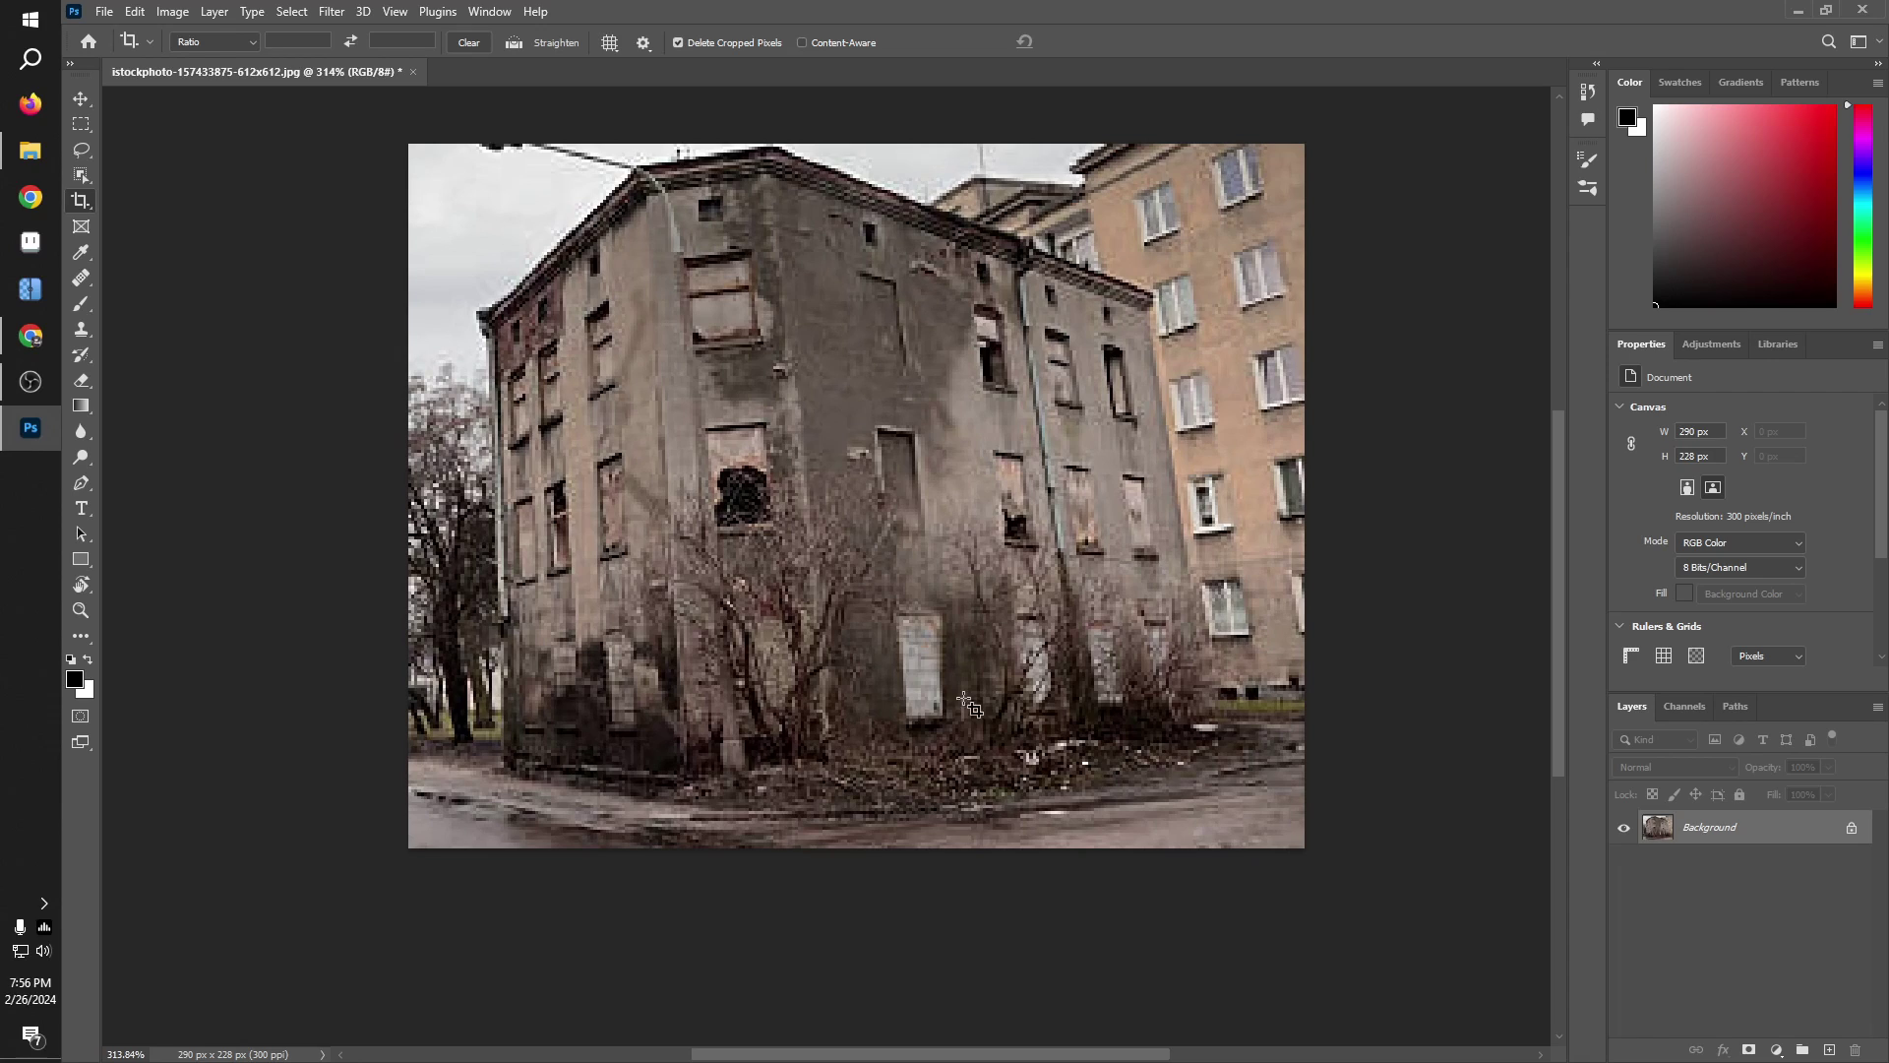
left_click(83, 125)
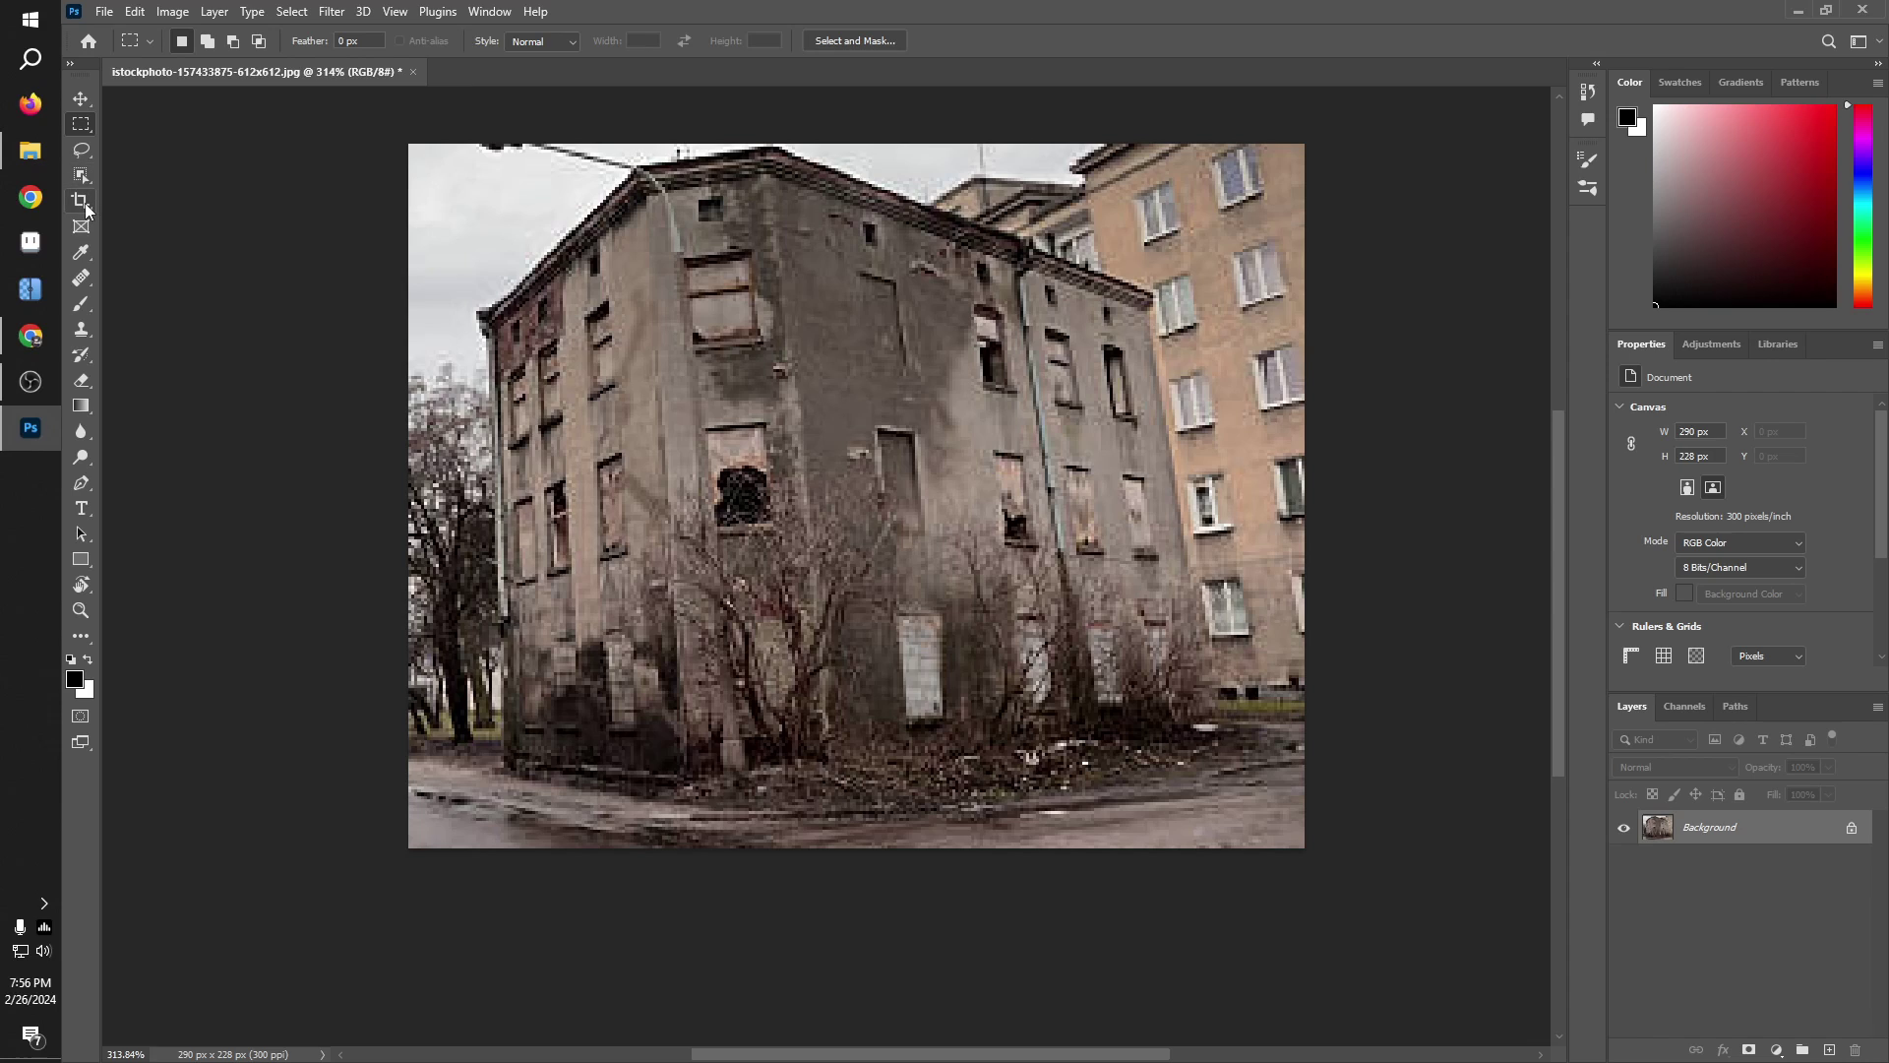
left_click(83, 201)
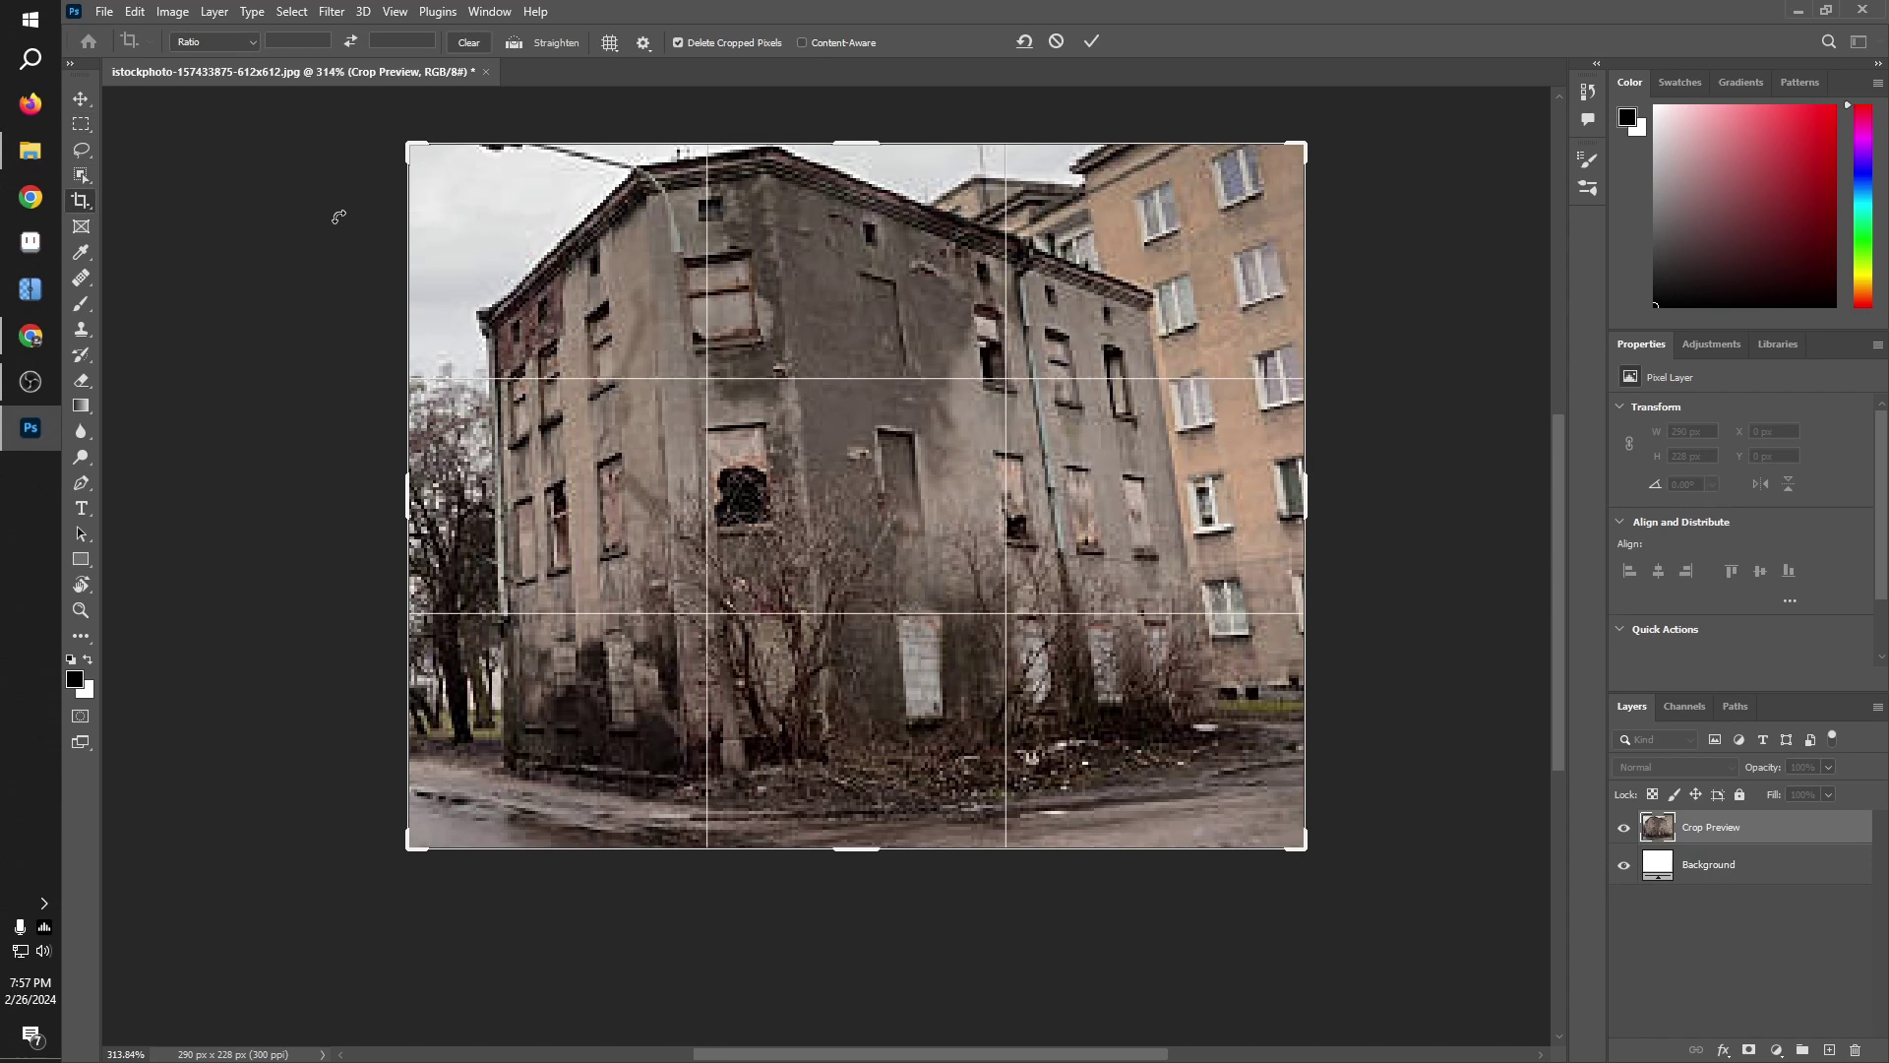
key("Return")
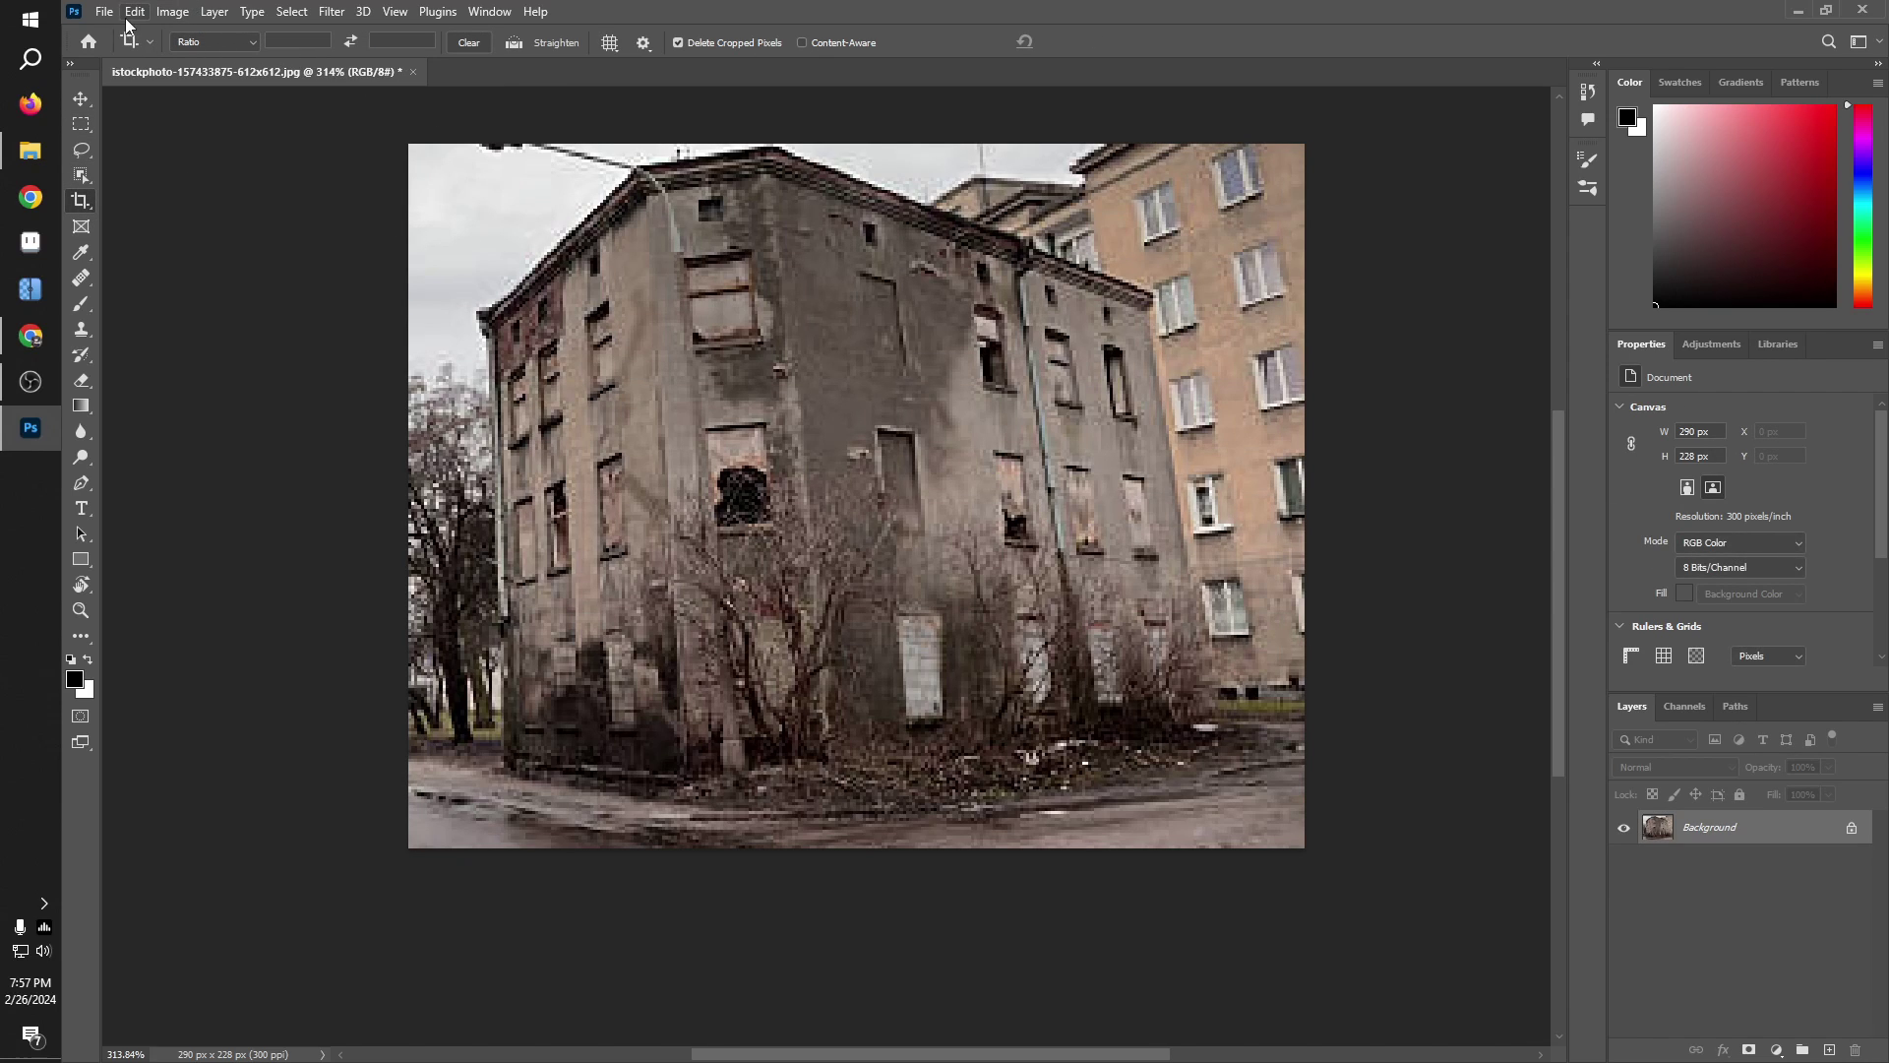
Step: Lay out one Perspective Warp plane over the building's wide right-hand facade, matching its four corners to the roofline and wall base
left_click(134, 14)
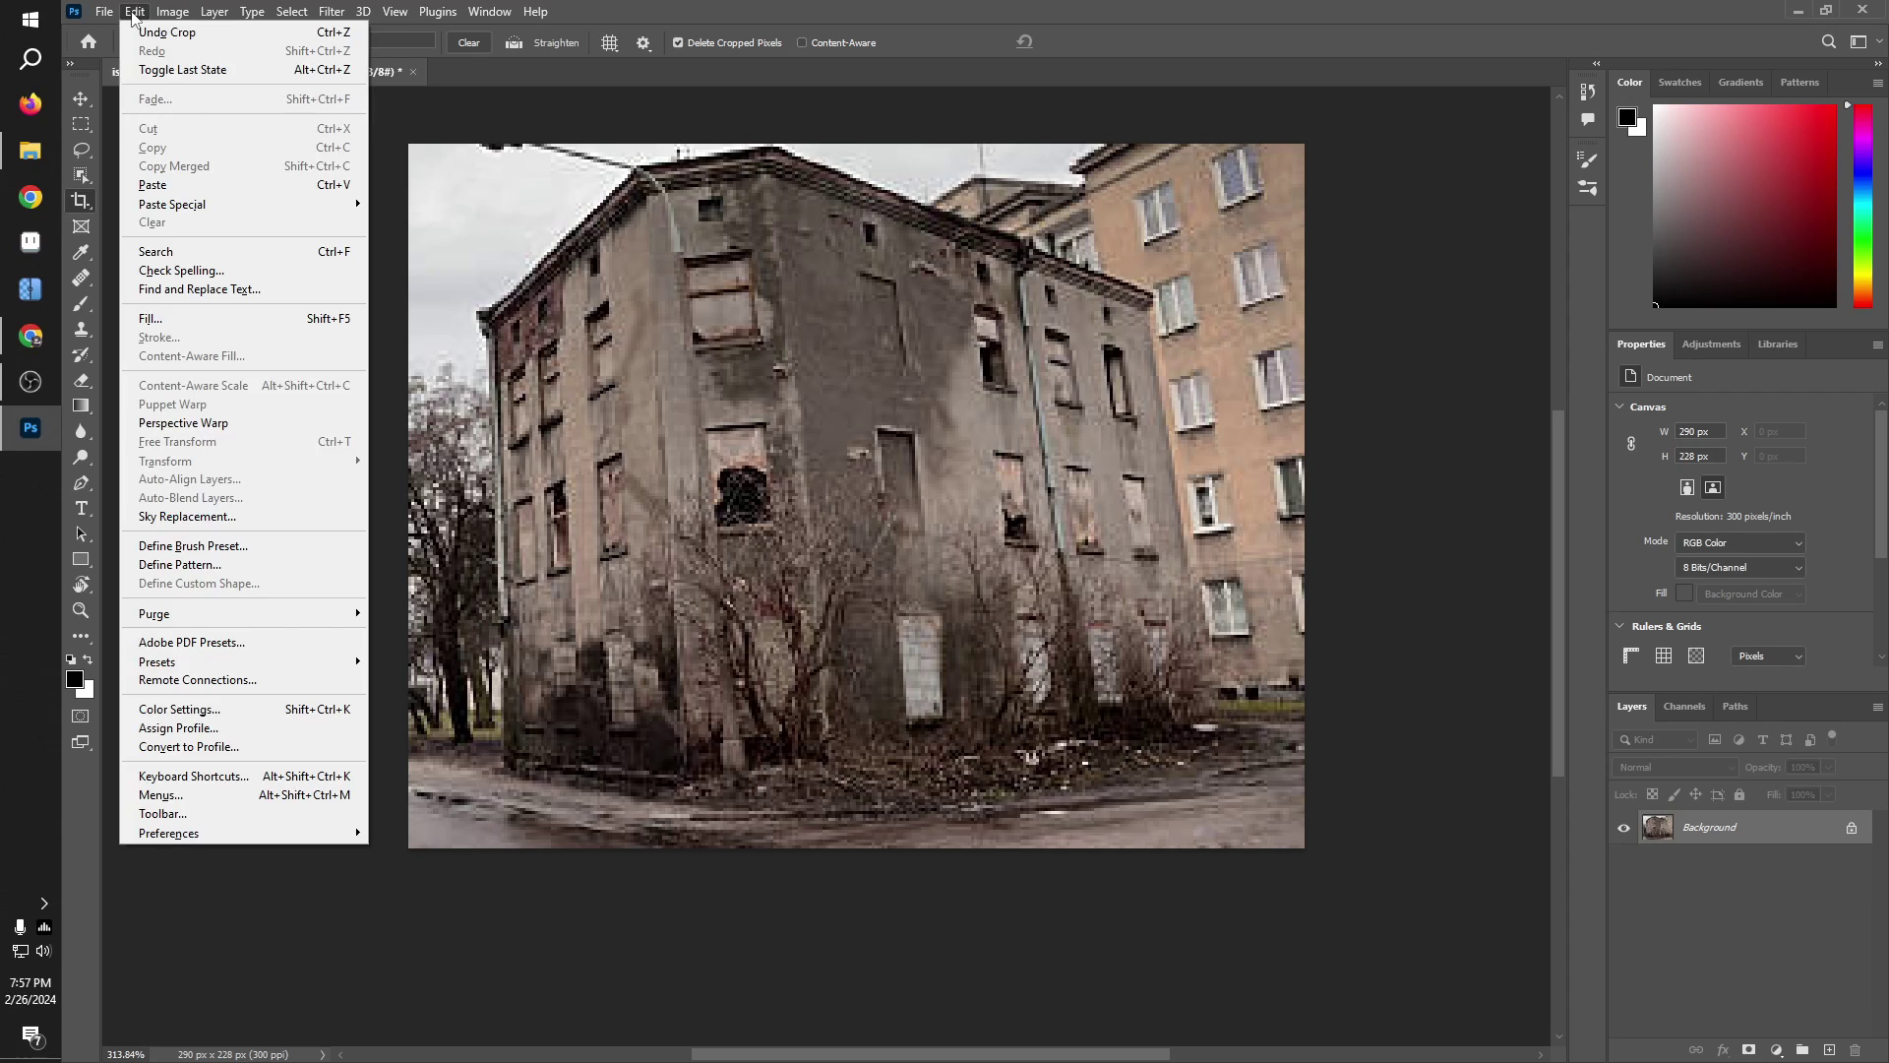
left_click(194, 424)
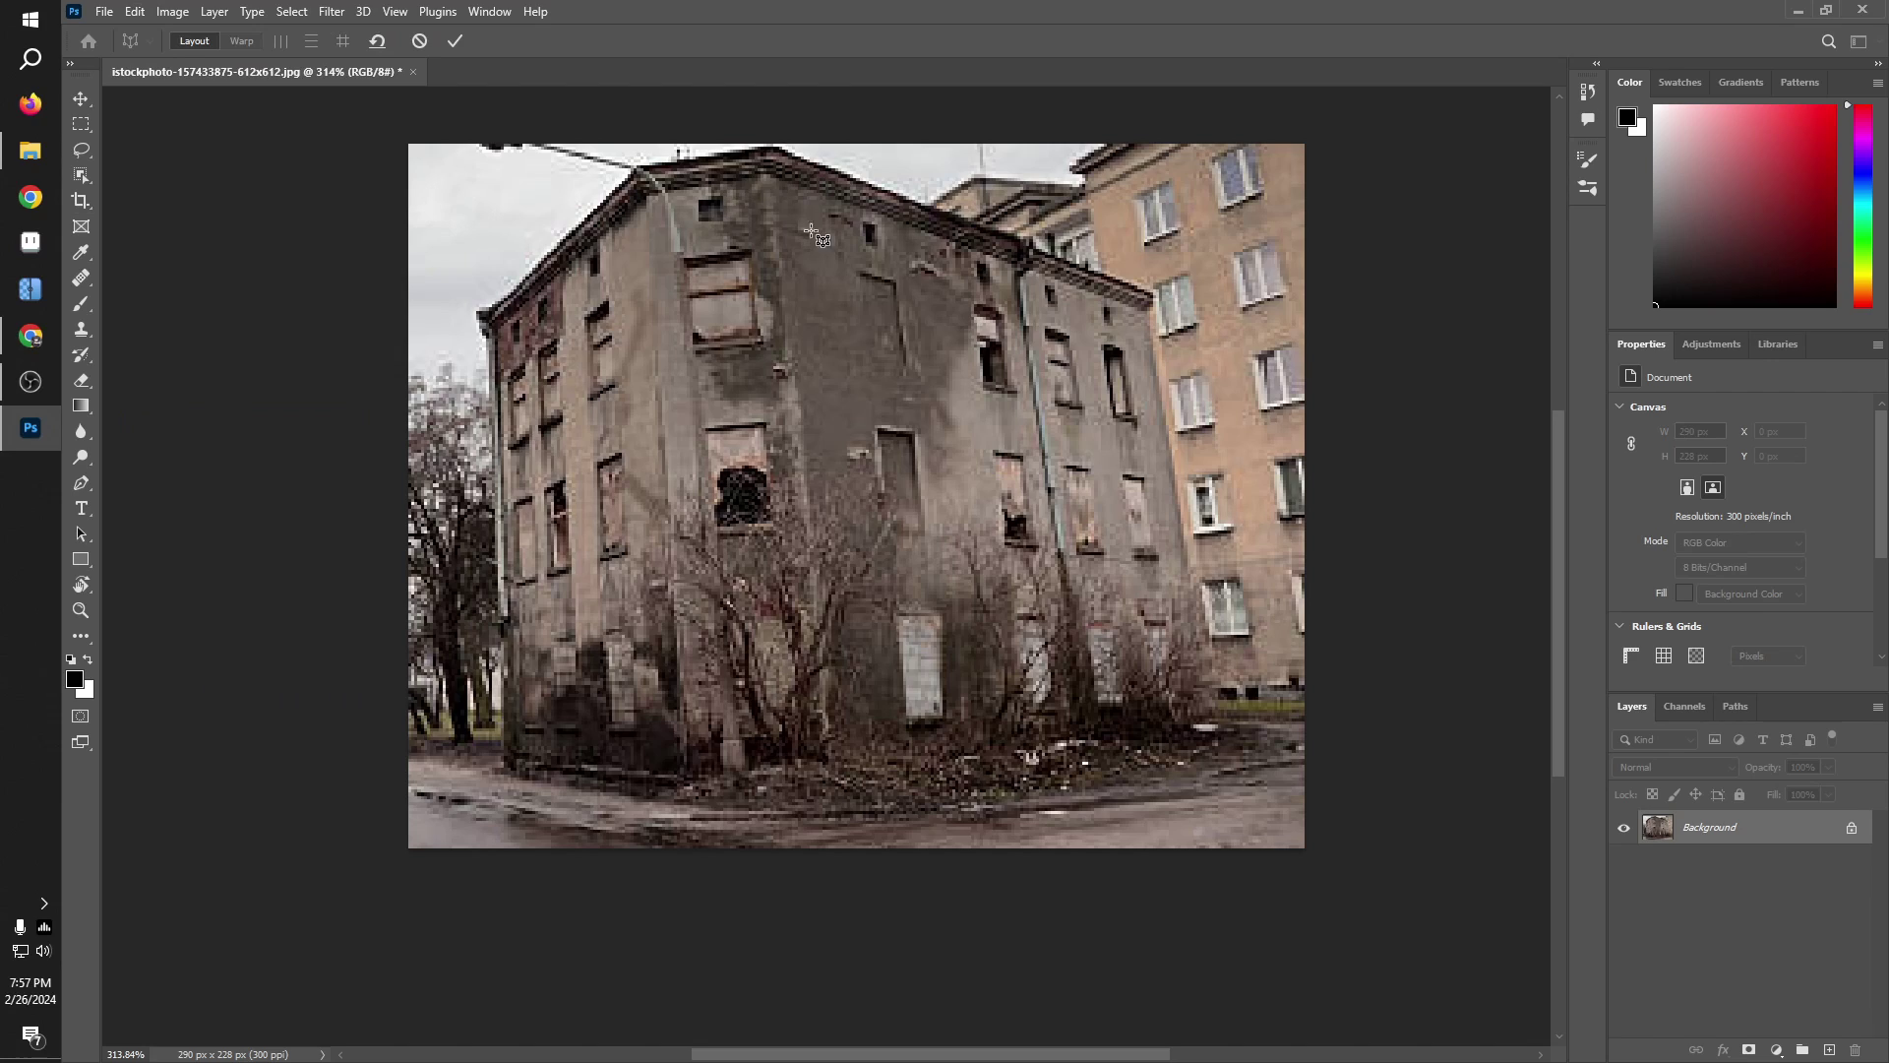
left_click(761, 149)
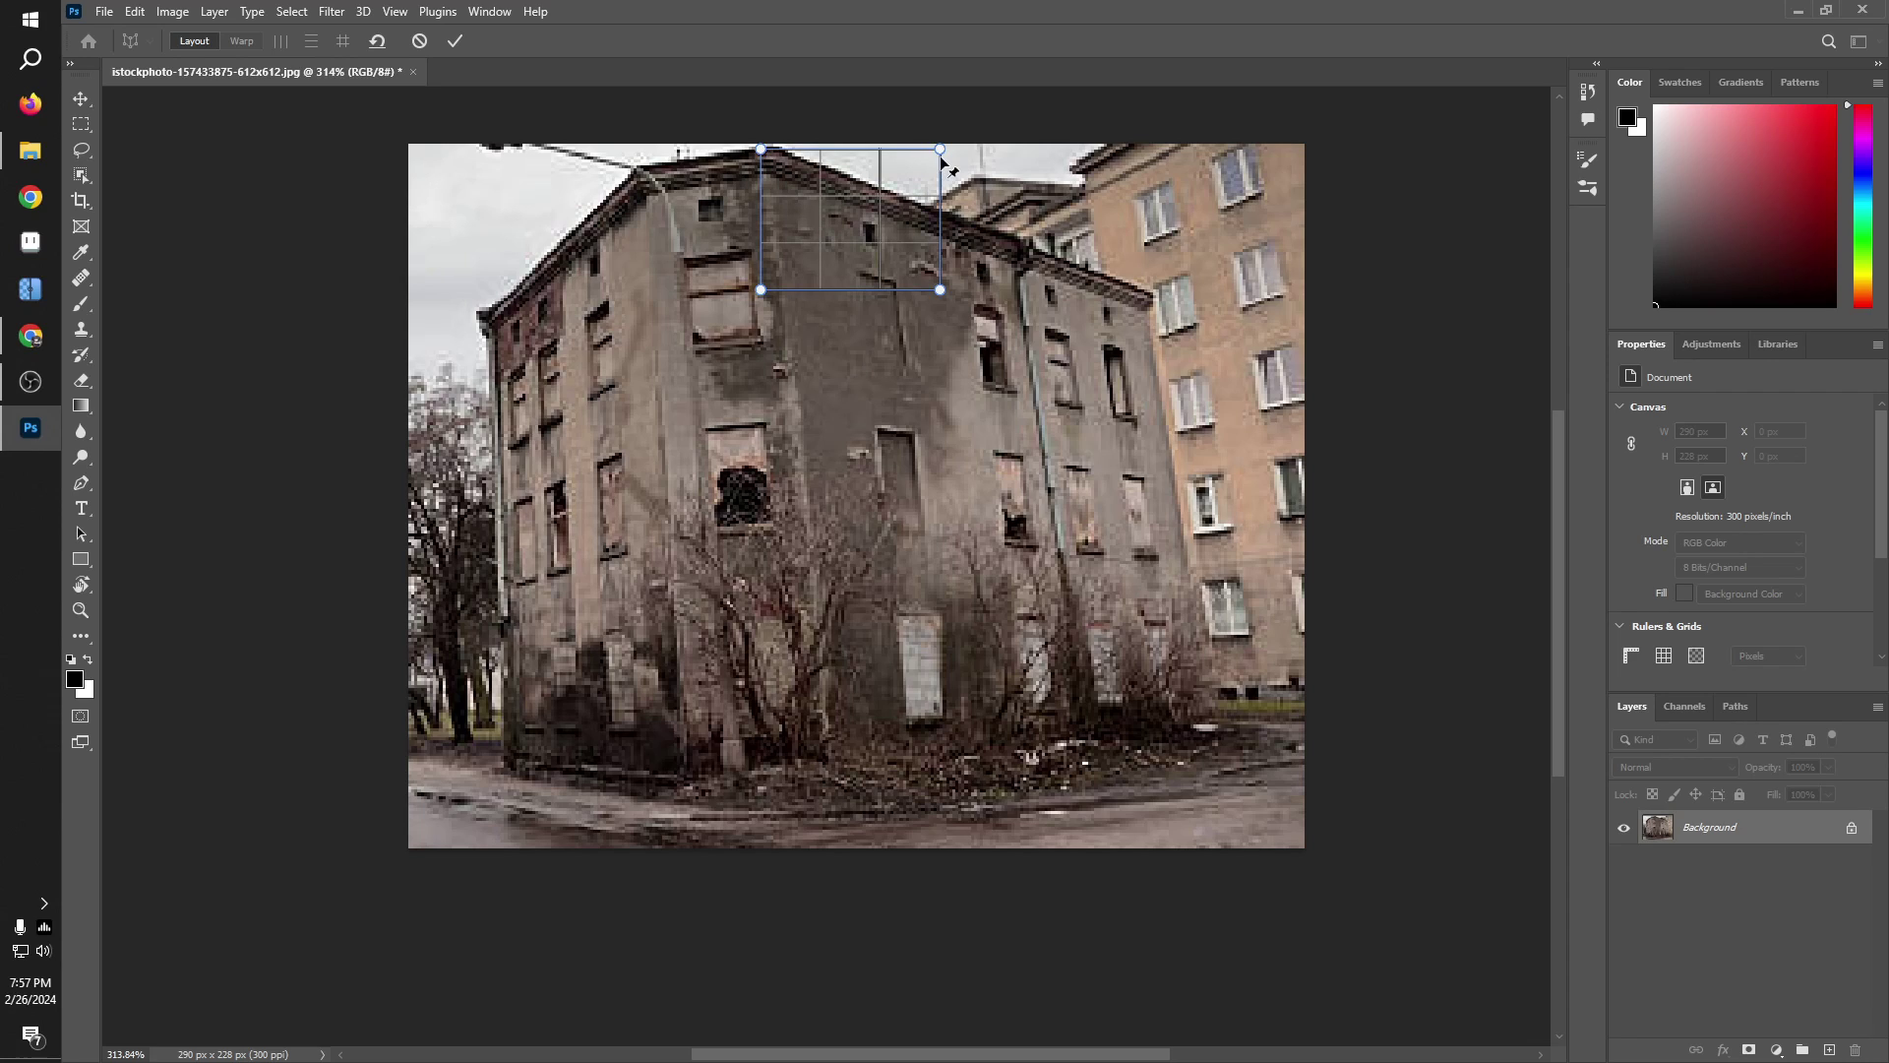
left_click_drag(942, 153, 1152, 295)
left_click_drag(978, 304, 1217, 721)
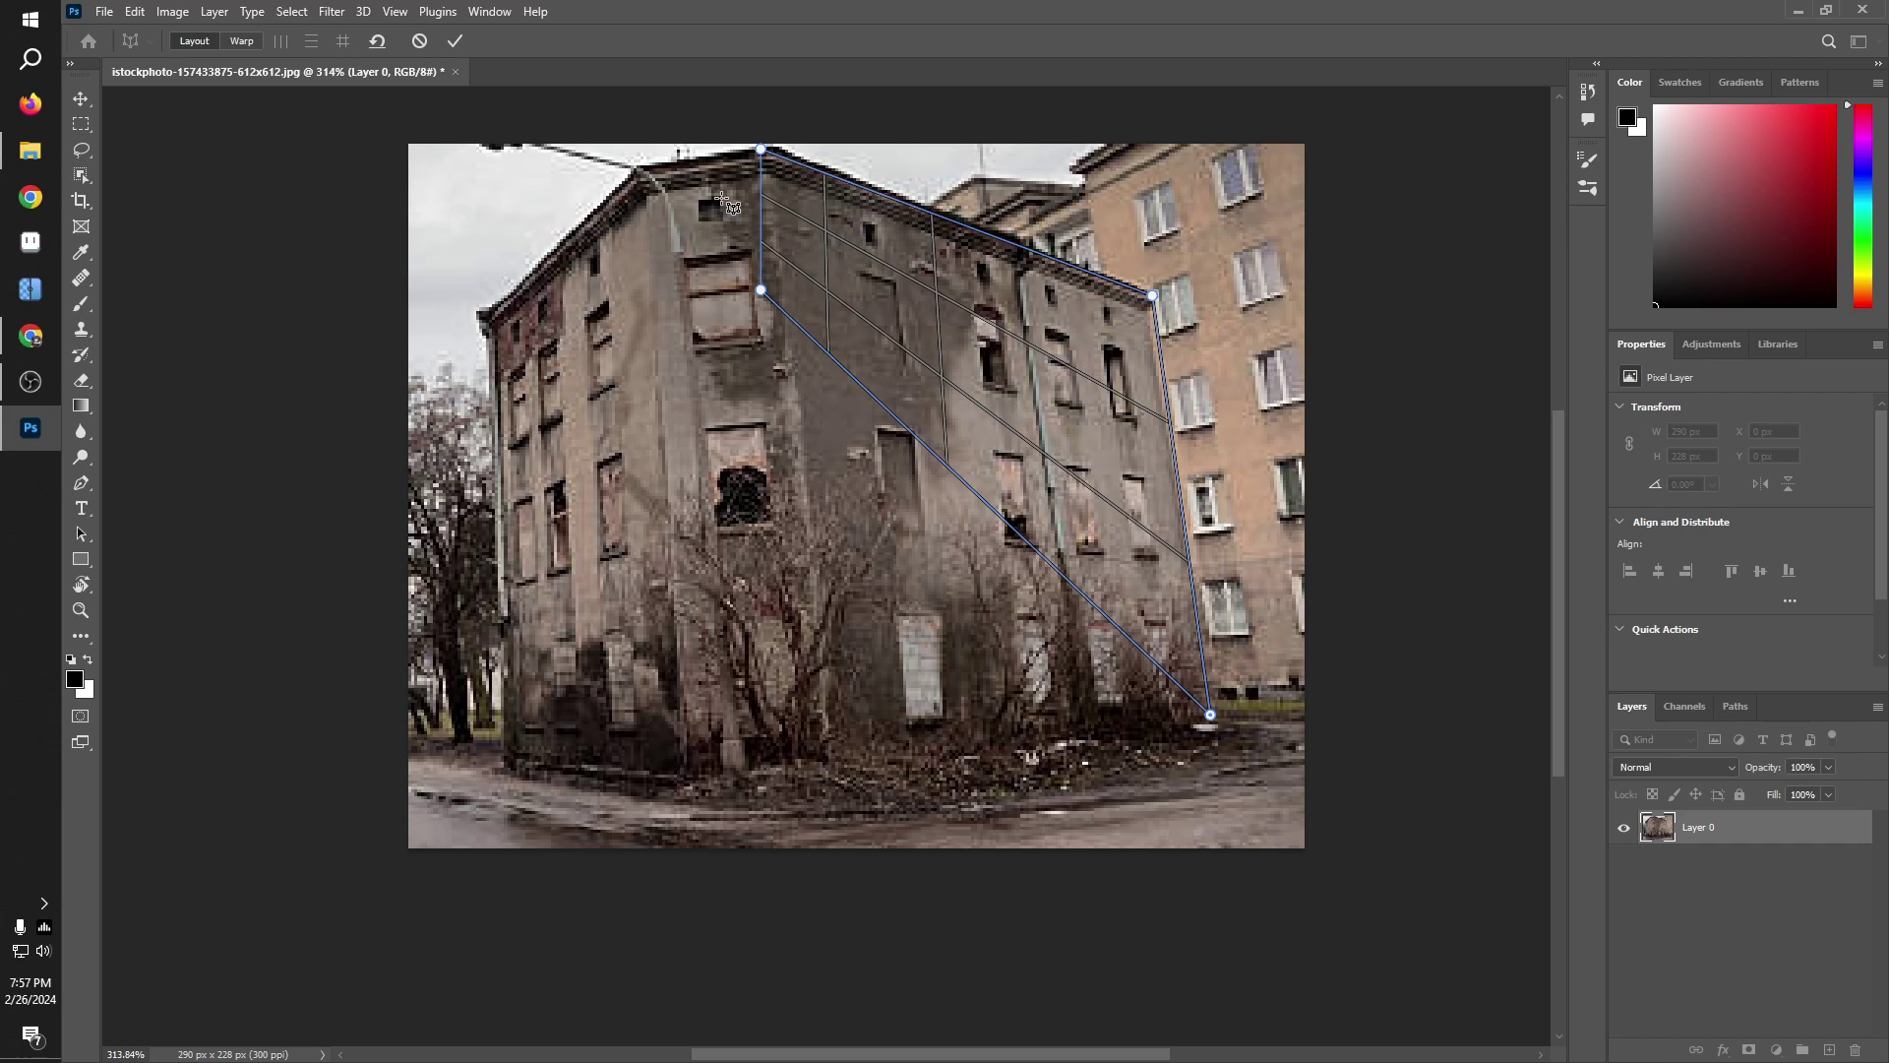
left_click_drag(762, 295, 816, 765)
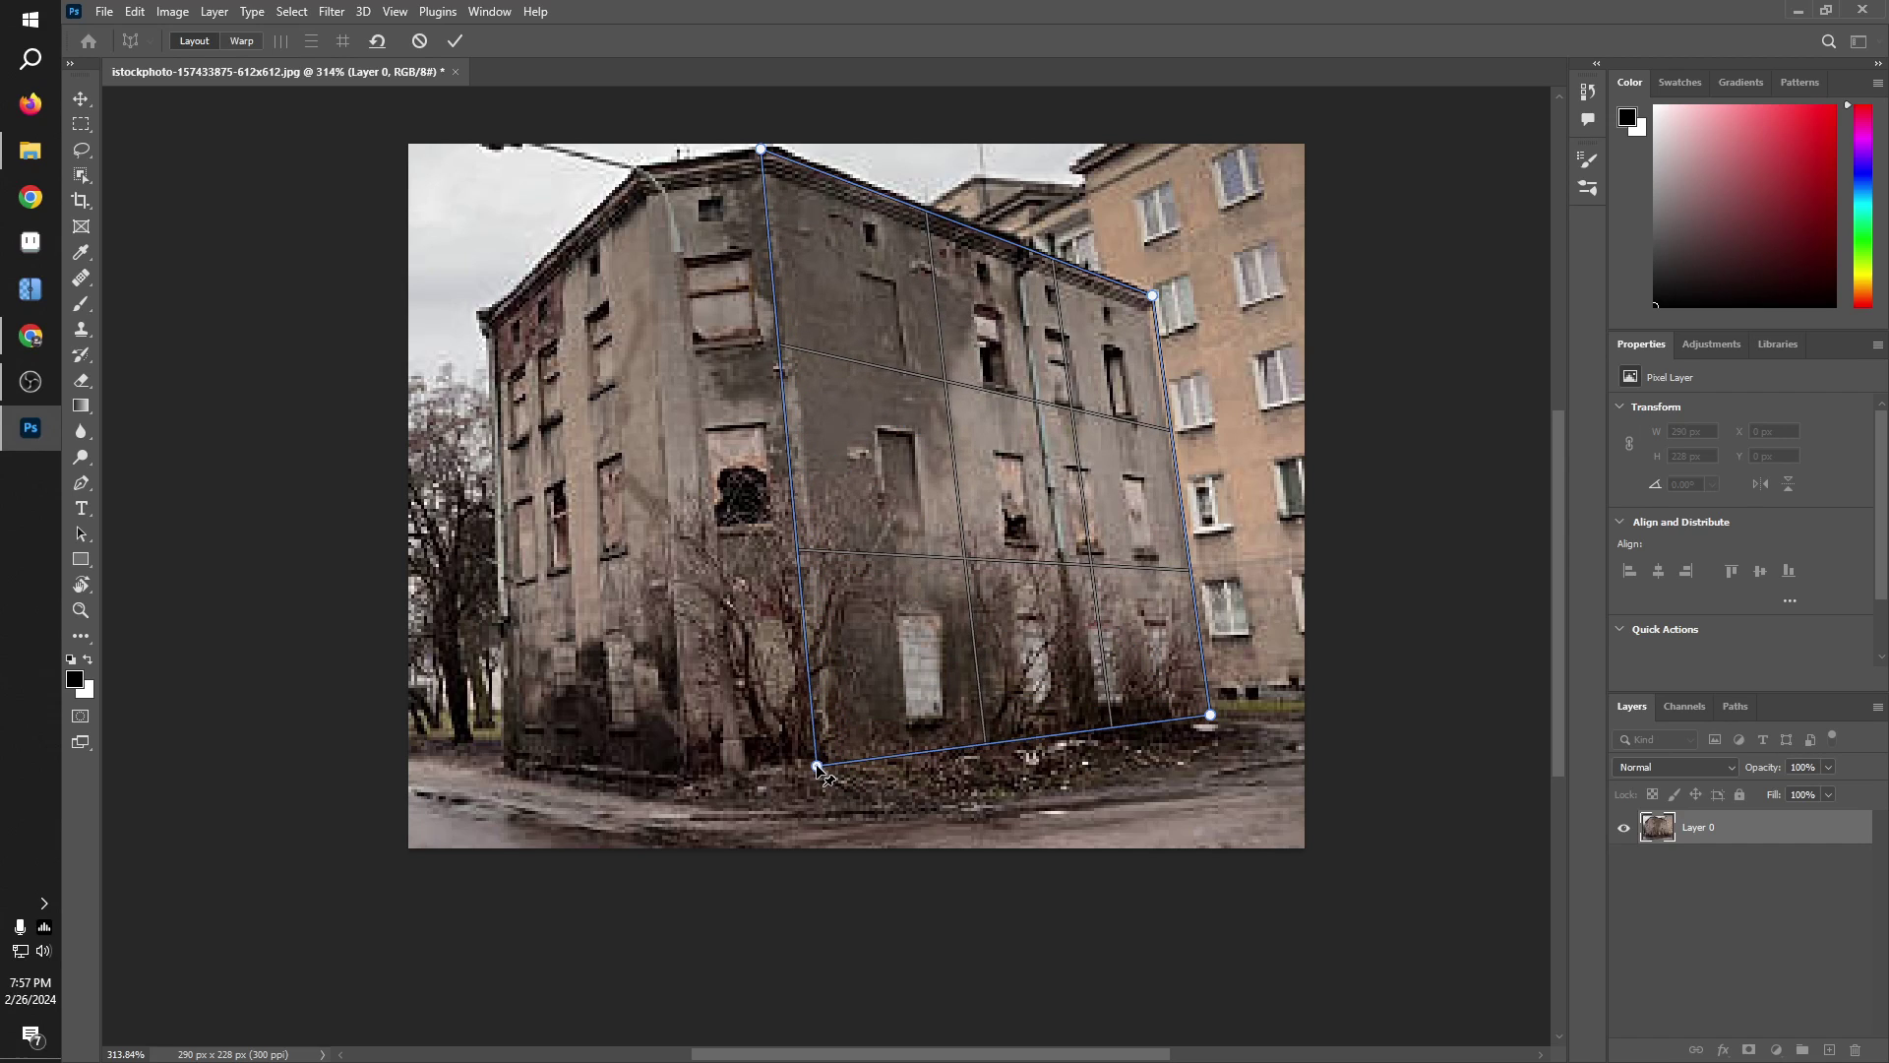
left_click_drag(1158, 300, 1148, 294)
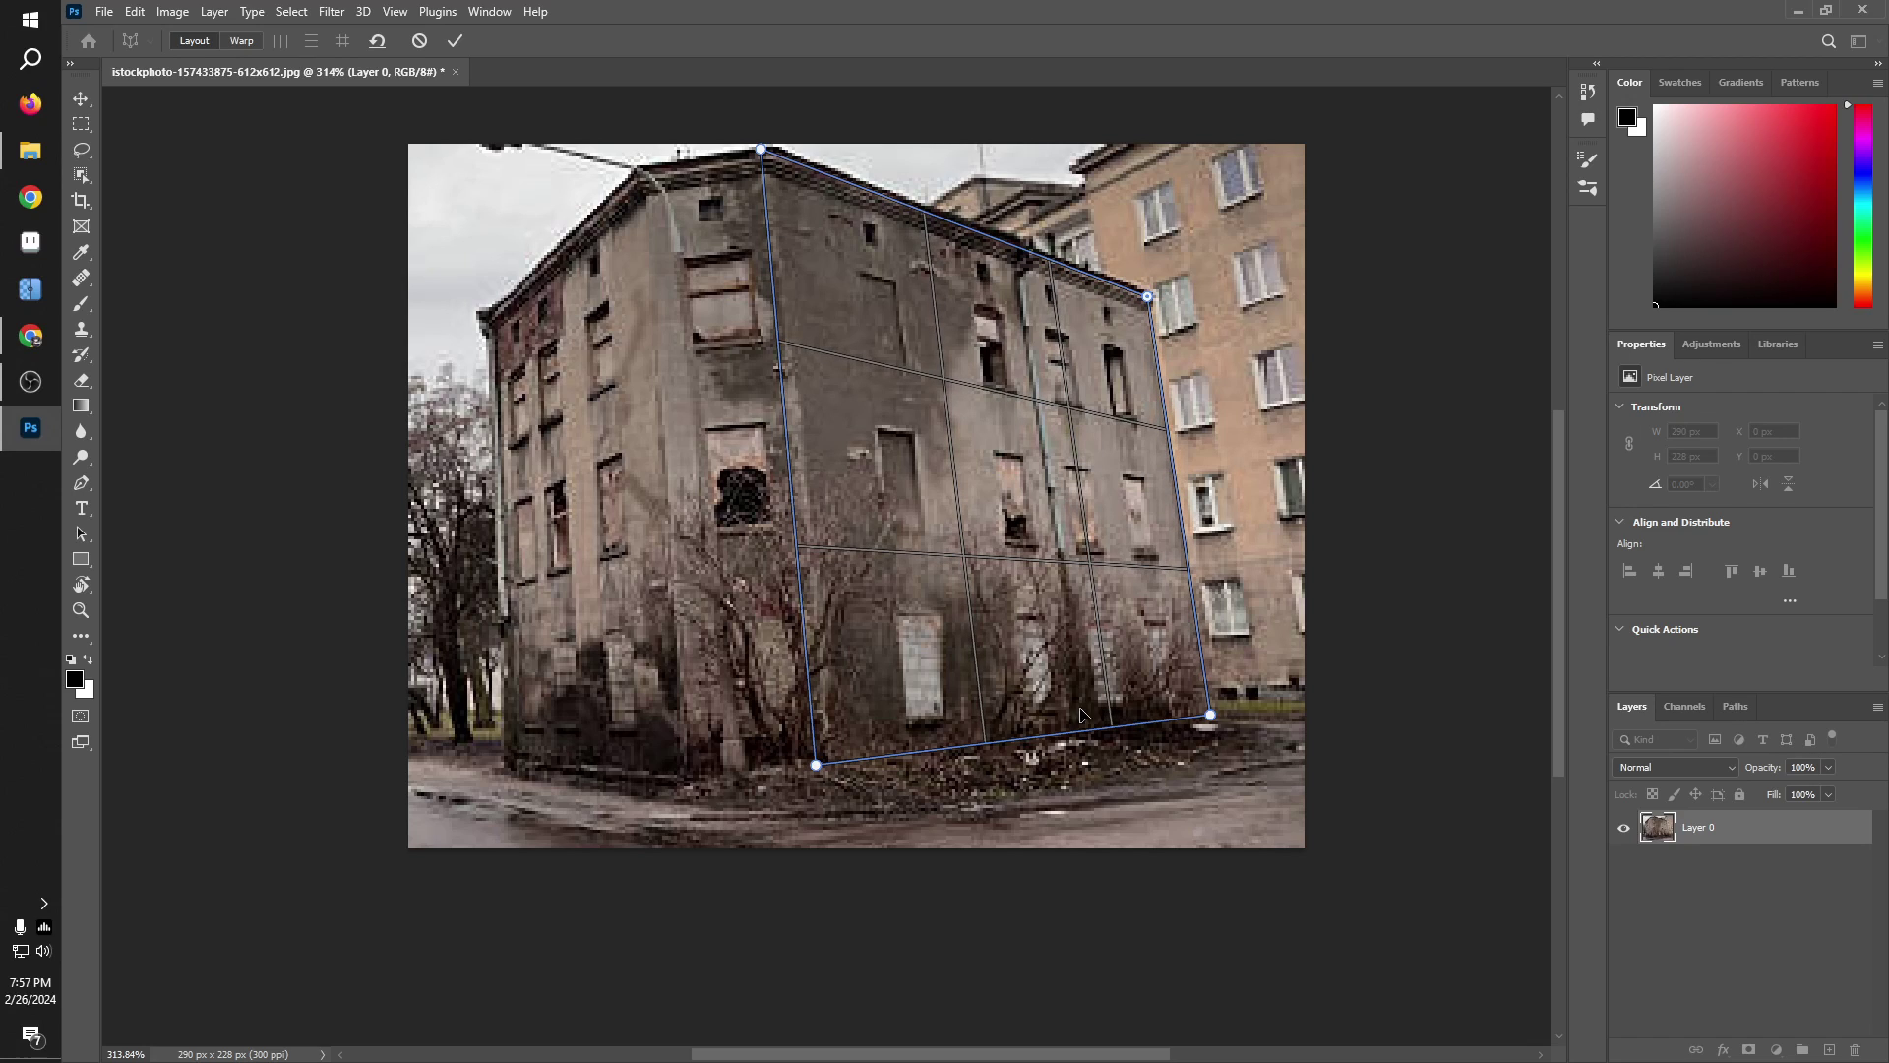
left_click_drag(1215, 715, 1213, 725)
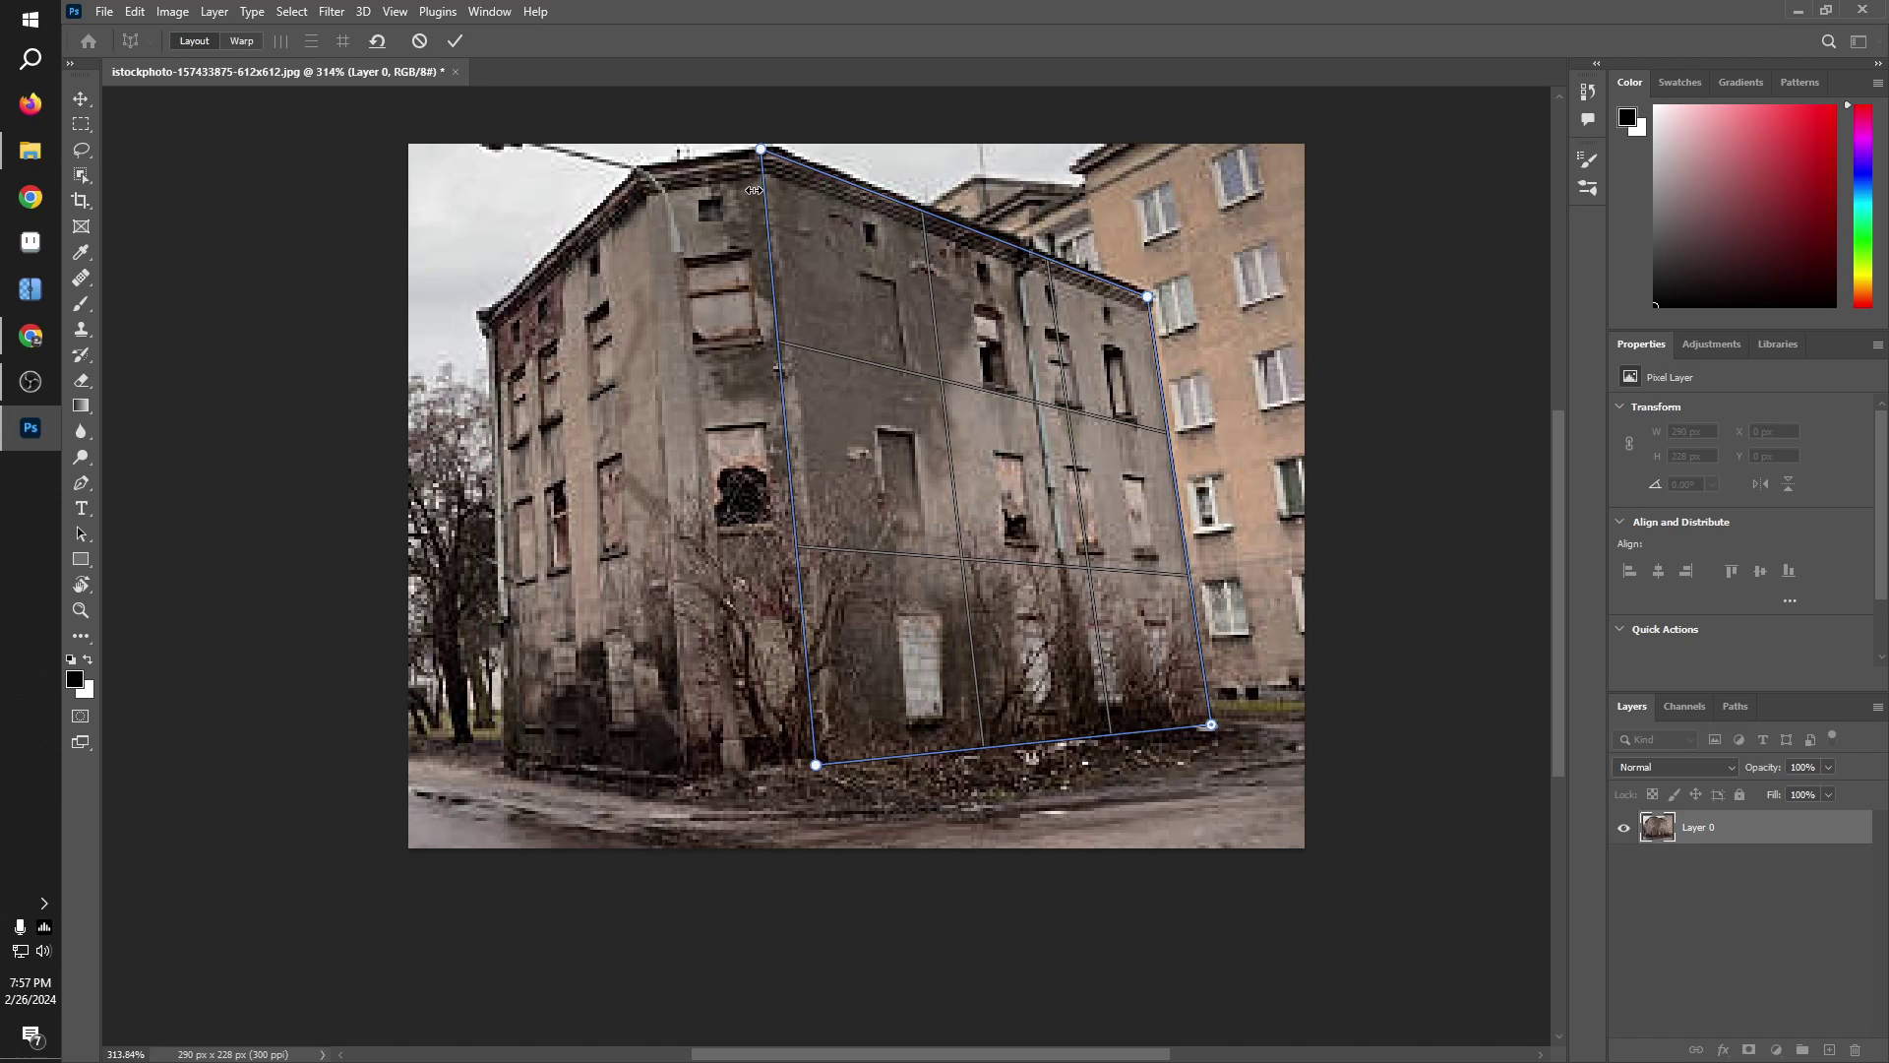
Step: Switch Perspective Warp to Warp mode and pull the plane's upper corners and lower-left corner into a roughly front-facing rectangle
key("w")
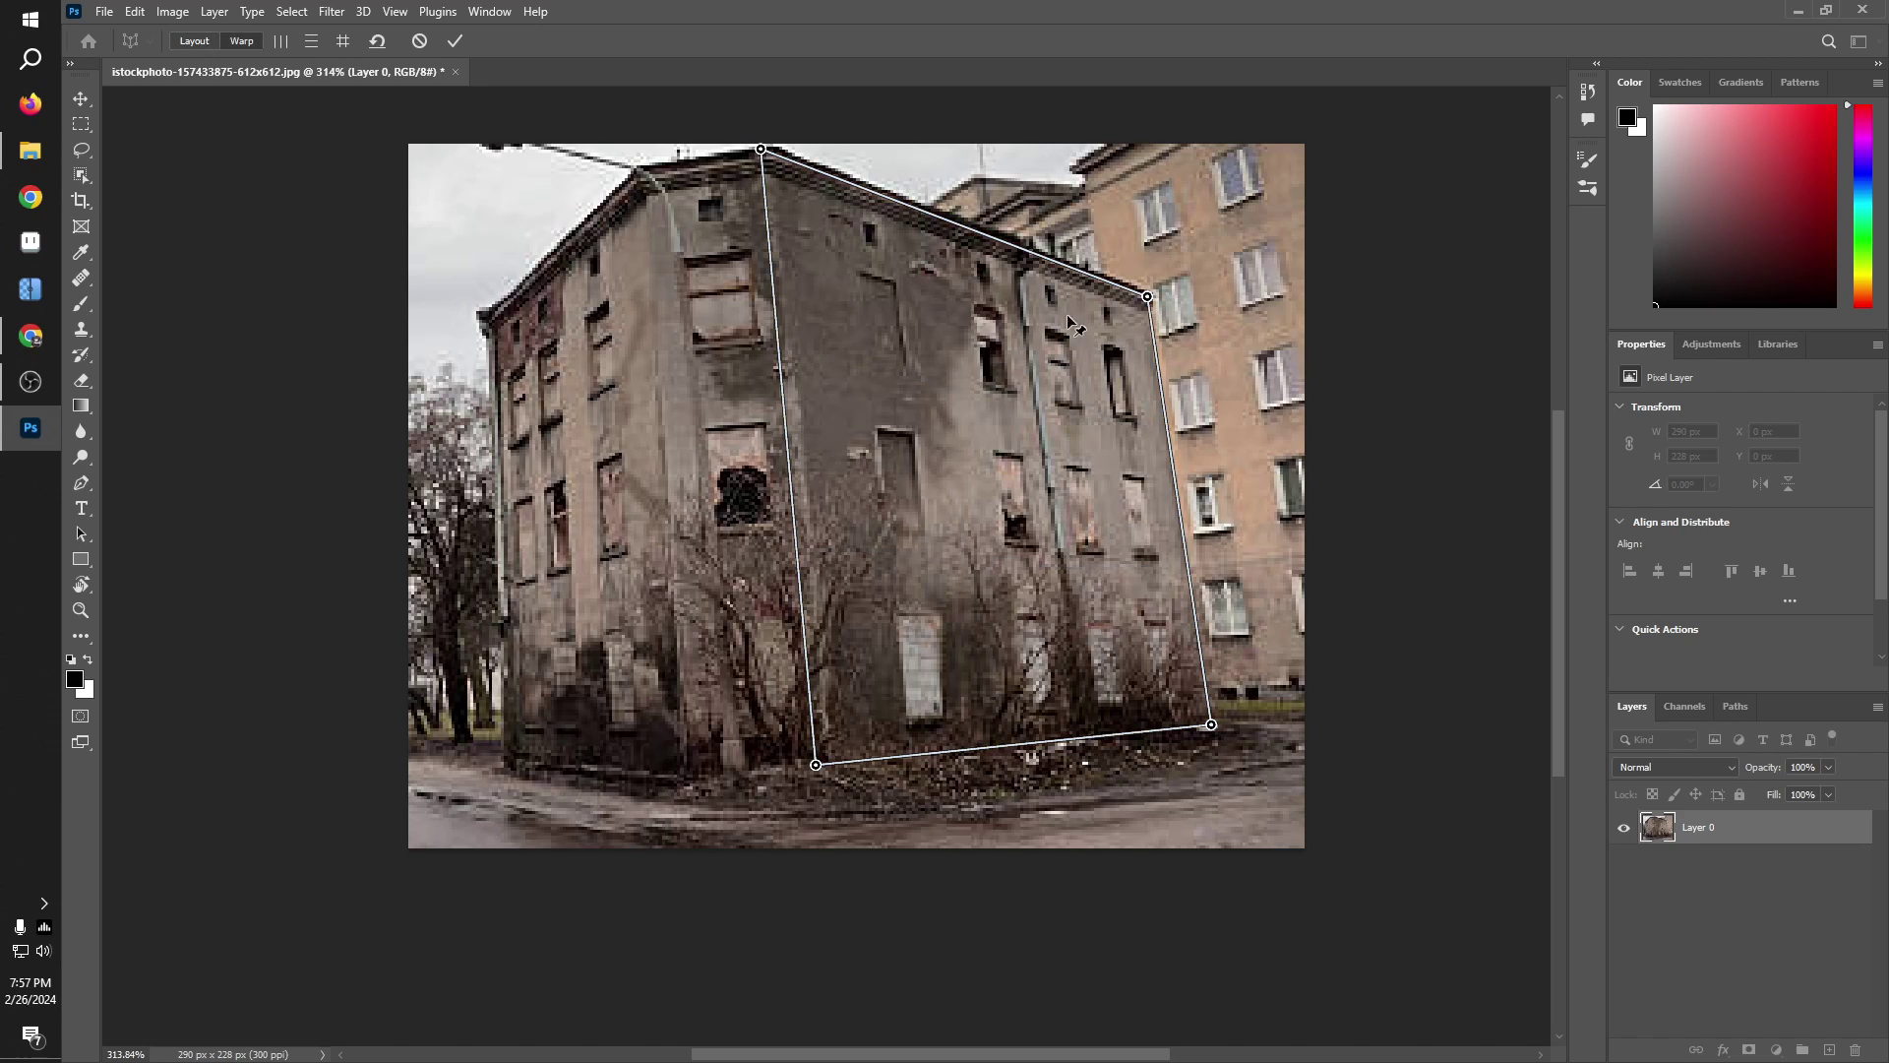
left_click_drag(1152, 303, 1233, 206)
left_click_drag(817, 766, 722, 732)
left_click_drag(761, 150, 710, 182)
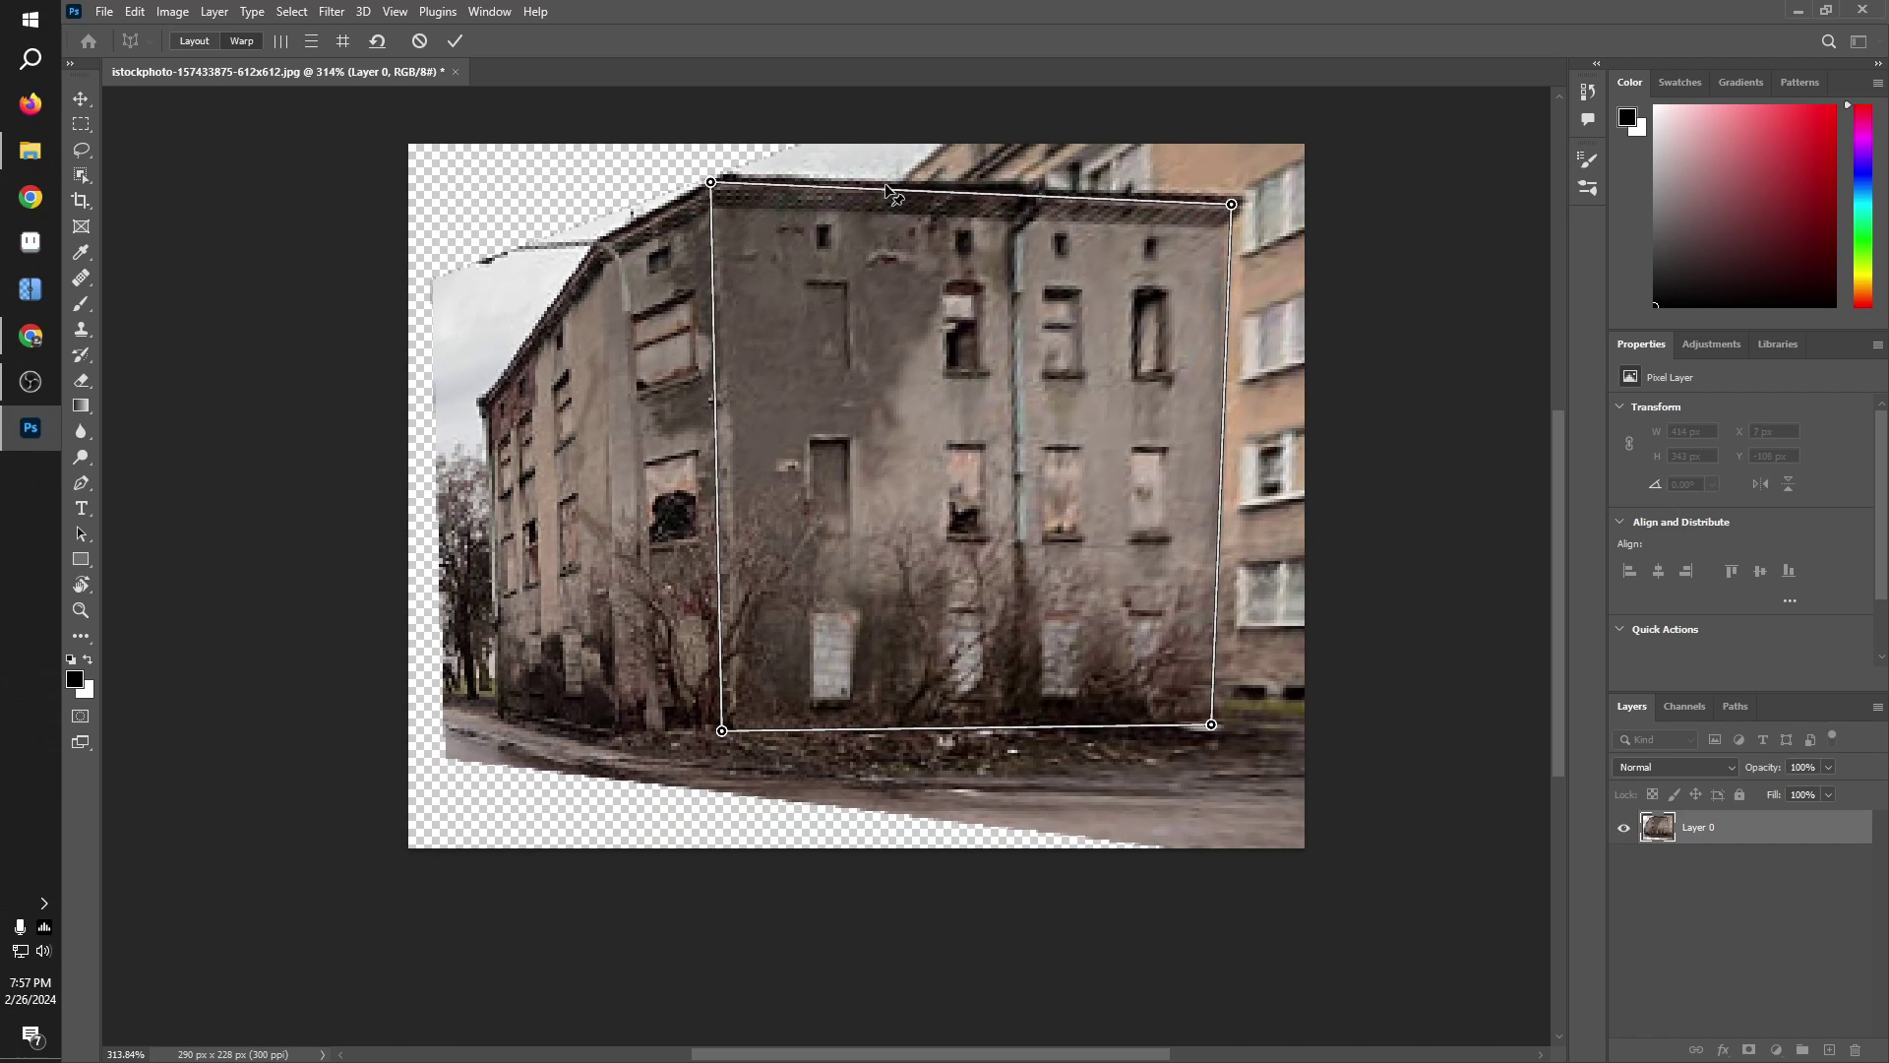
Step: Fine-tune the warp corners until the facade's roofline and base are level and its sides vertical, and apply the warp
left_click_drag(1218, 209, 1229, 203)
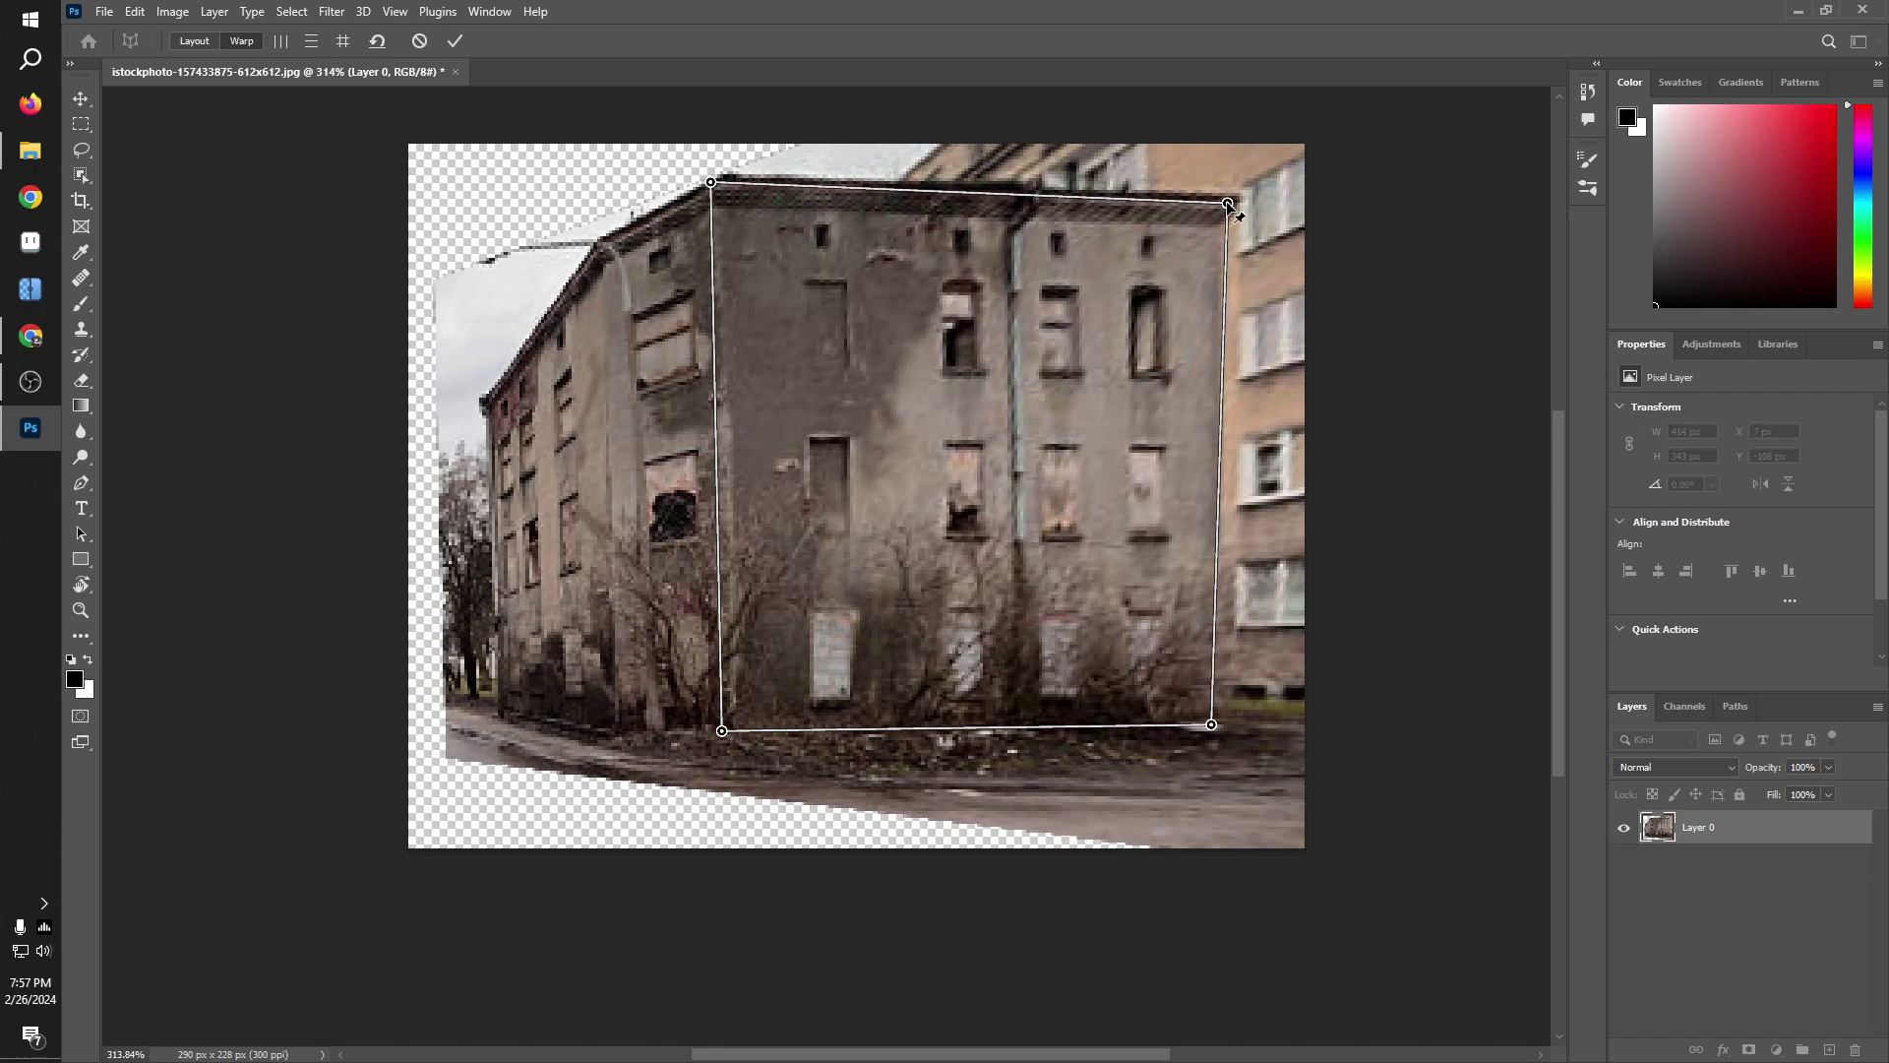
left_click_drag(1212, 726, 1226, 733)
left_click_drag(712, 185, 718, 202)
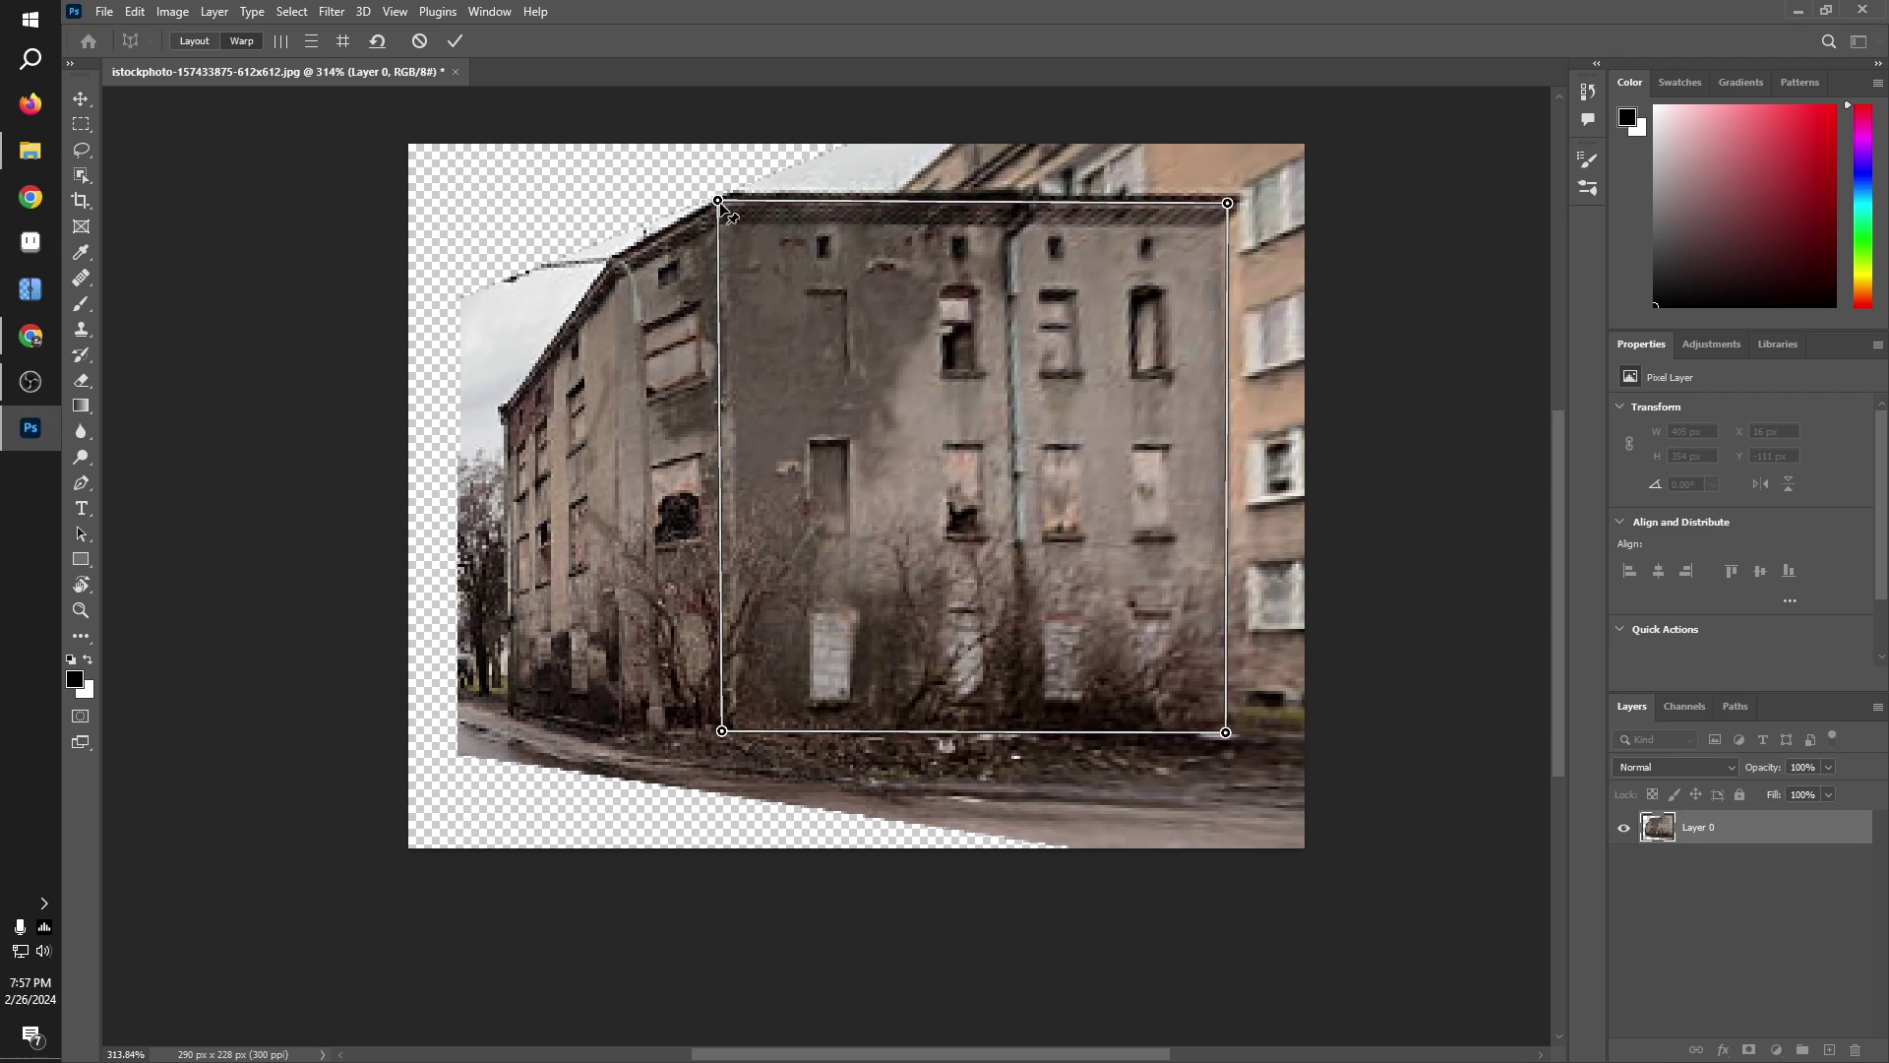
left_click_drag(719, 202, 719, 210)
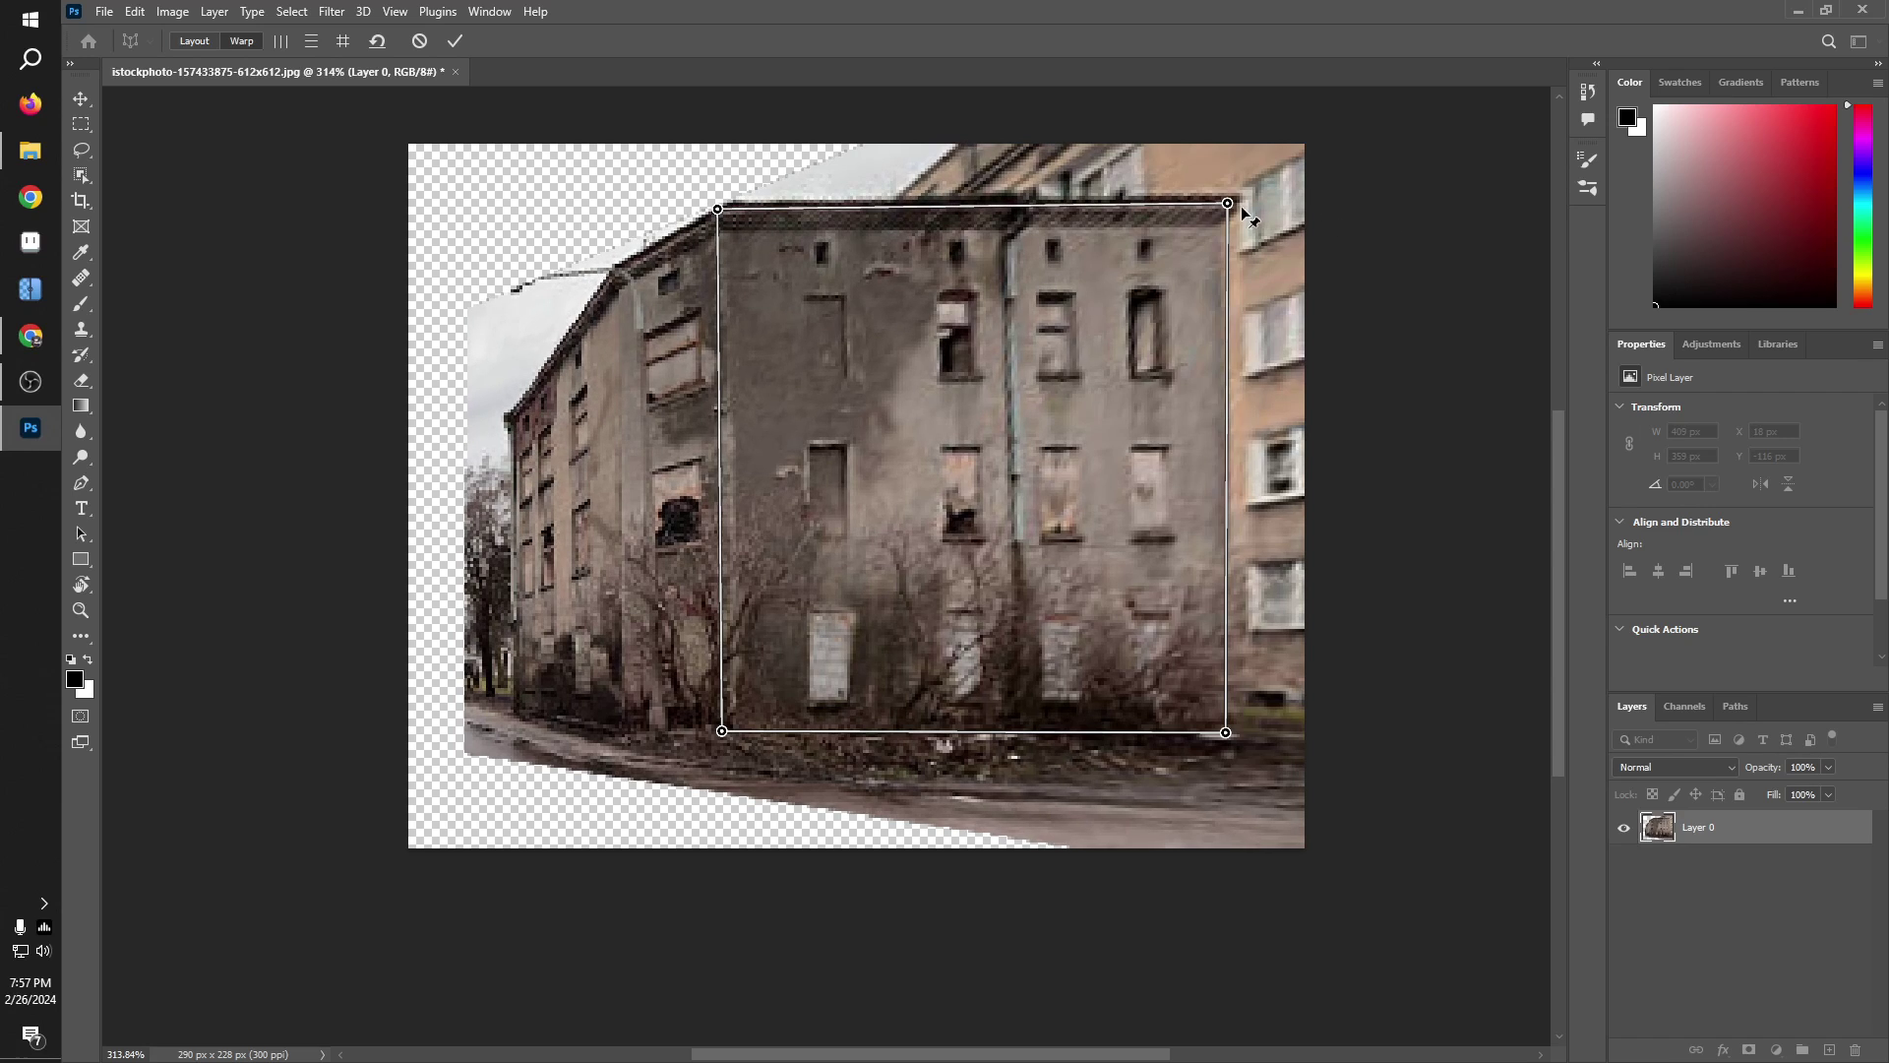
left_click_drag(1228, 203, 1242, 205)
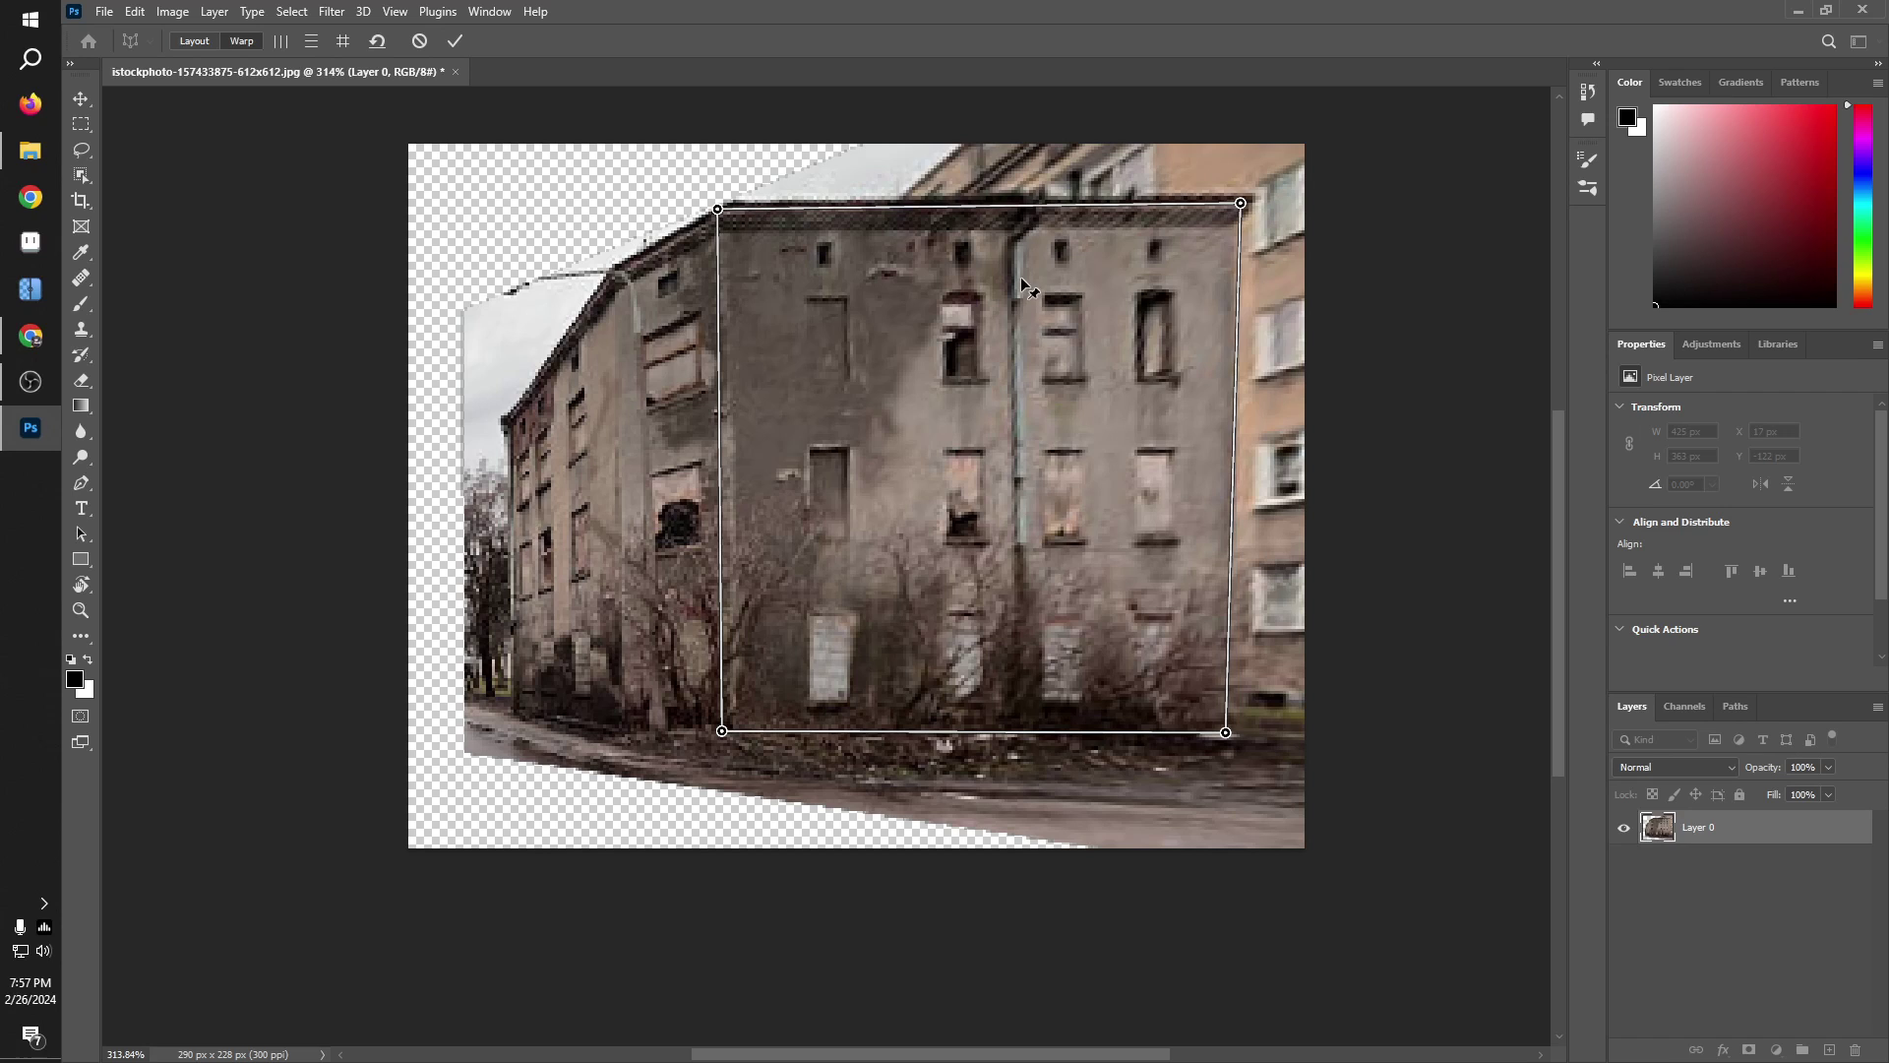
left_click_drag(1252, 203, 1263, 193)
left_click_drag(719, 209, 717, 194)
left_click_drag(1227, 734, 1248, 729)
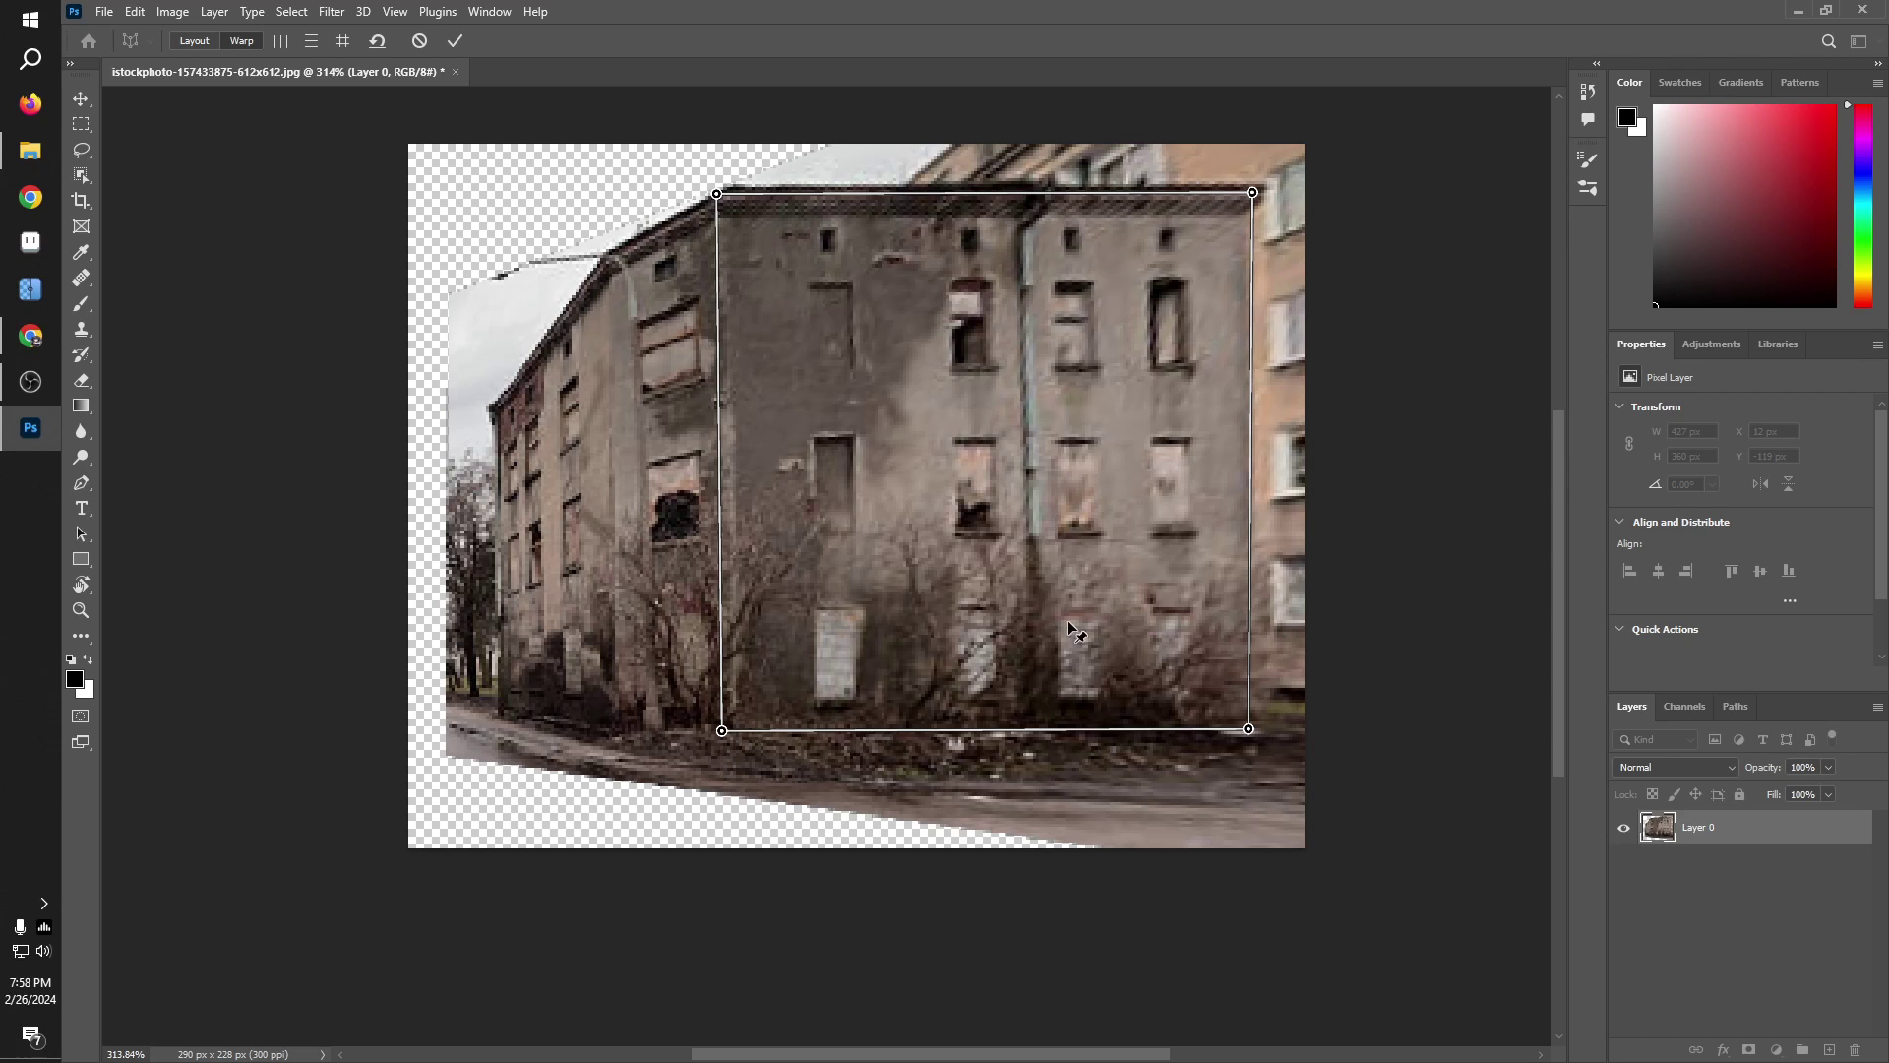
key("Return")
Step: Crop the image to about 171 × 190 px around the straightened facade, leaving out the side wall, most of the road and the neighbouring building
key("c")
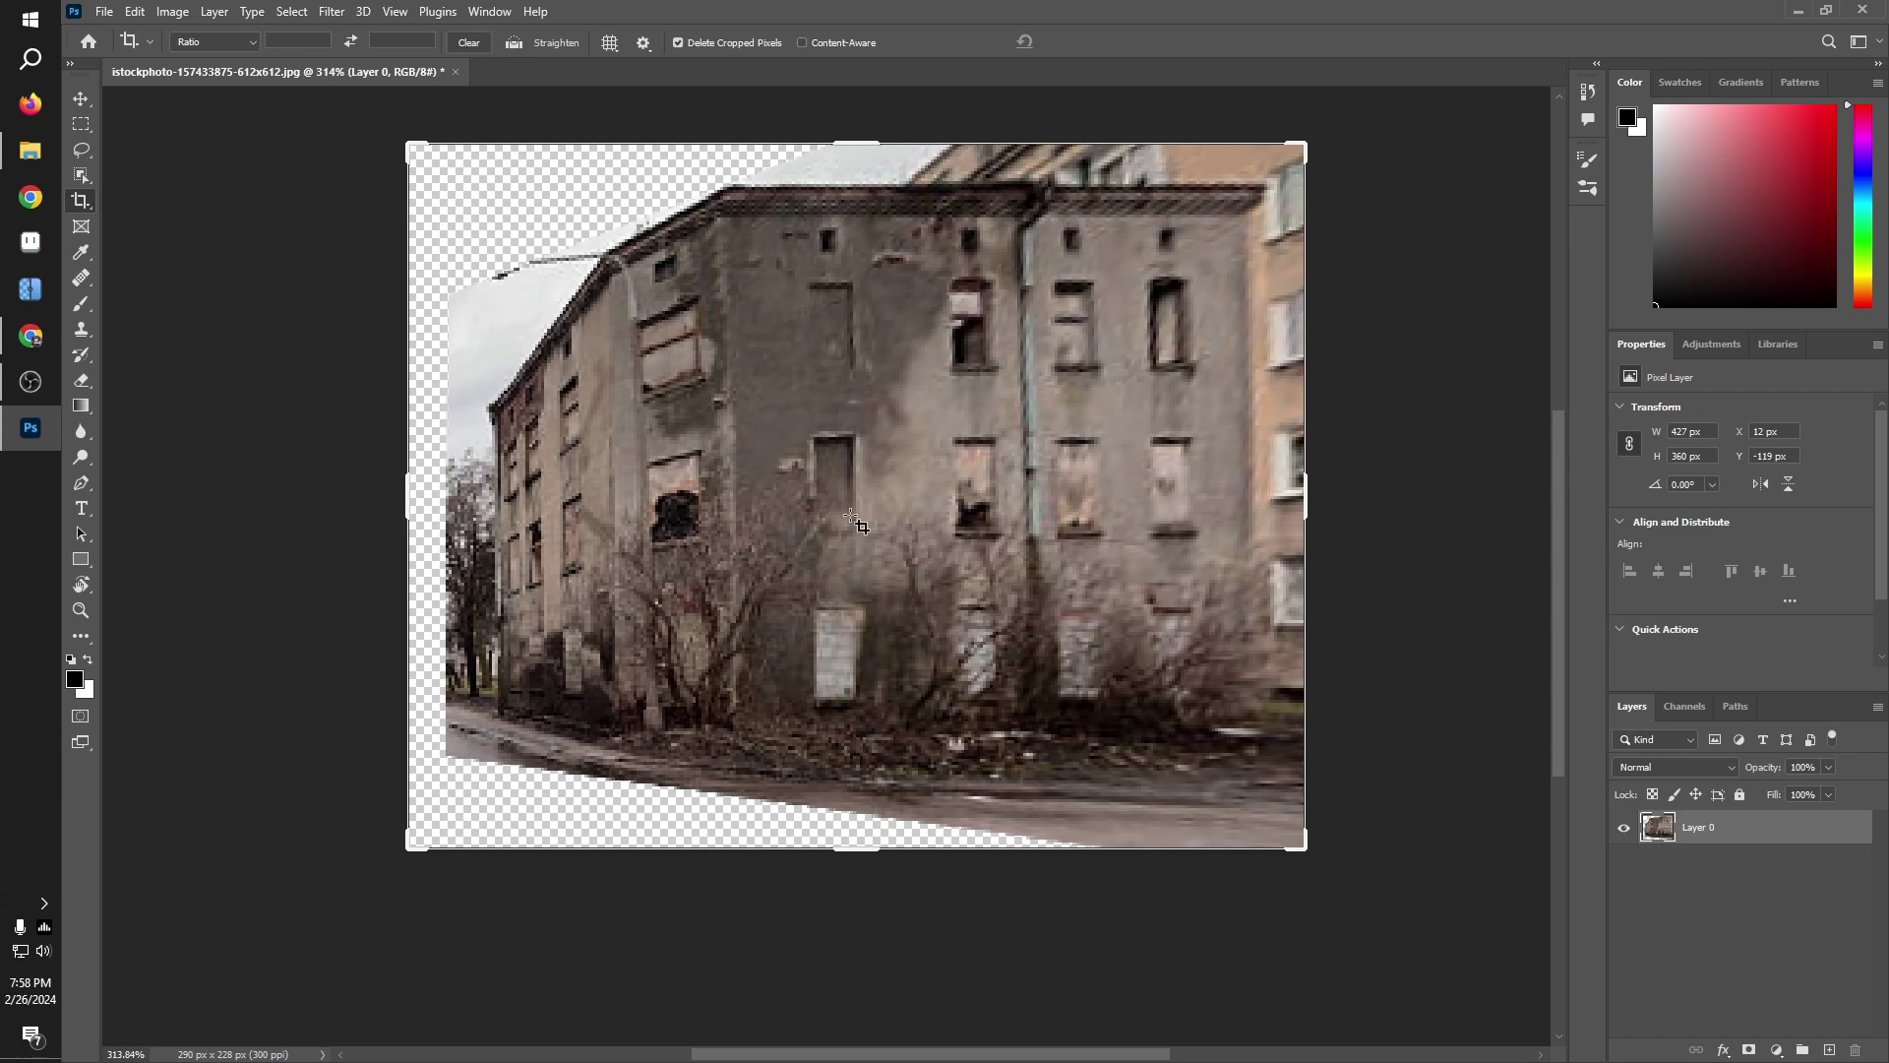
left_click_drag(412, 146, 568, 176)
mouse_move(842, 824)
left_mouse_down()
mouse_move(843, 763)
mouse_move(843, 787)
left_mouse_up()
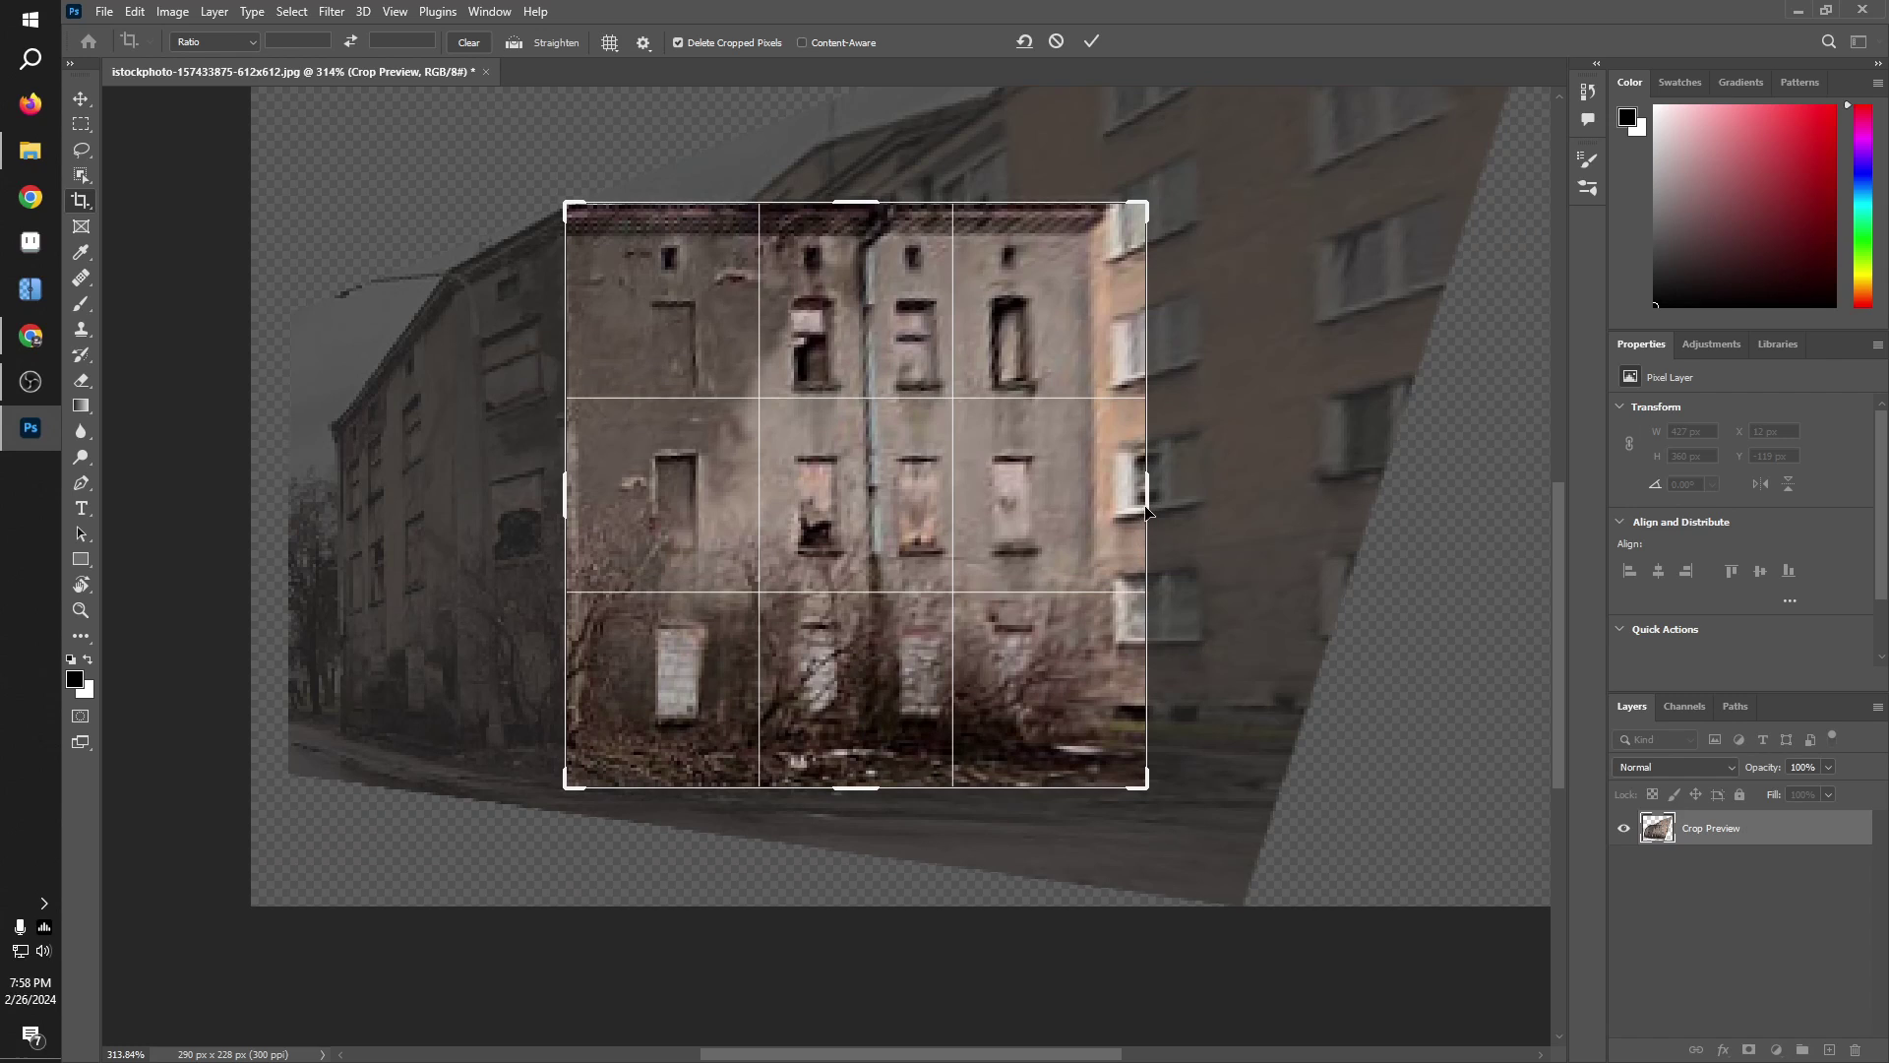
left_click_drag(1146, 511, 1128, 500)
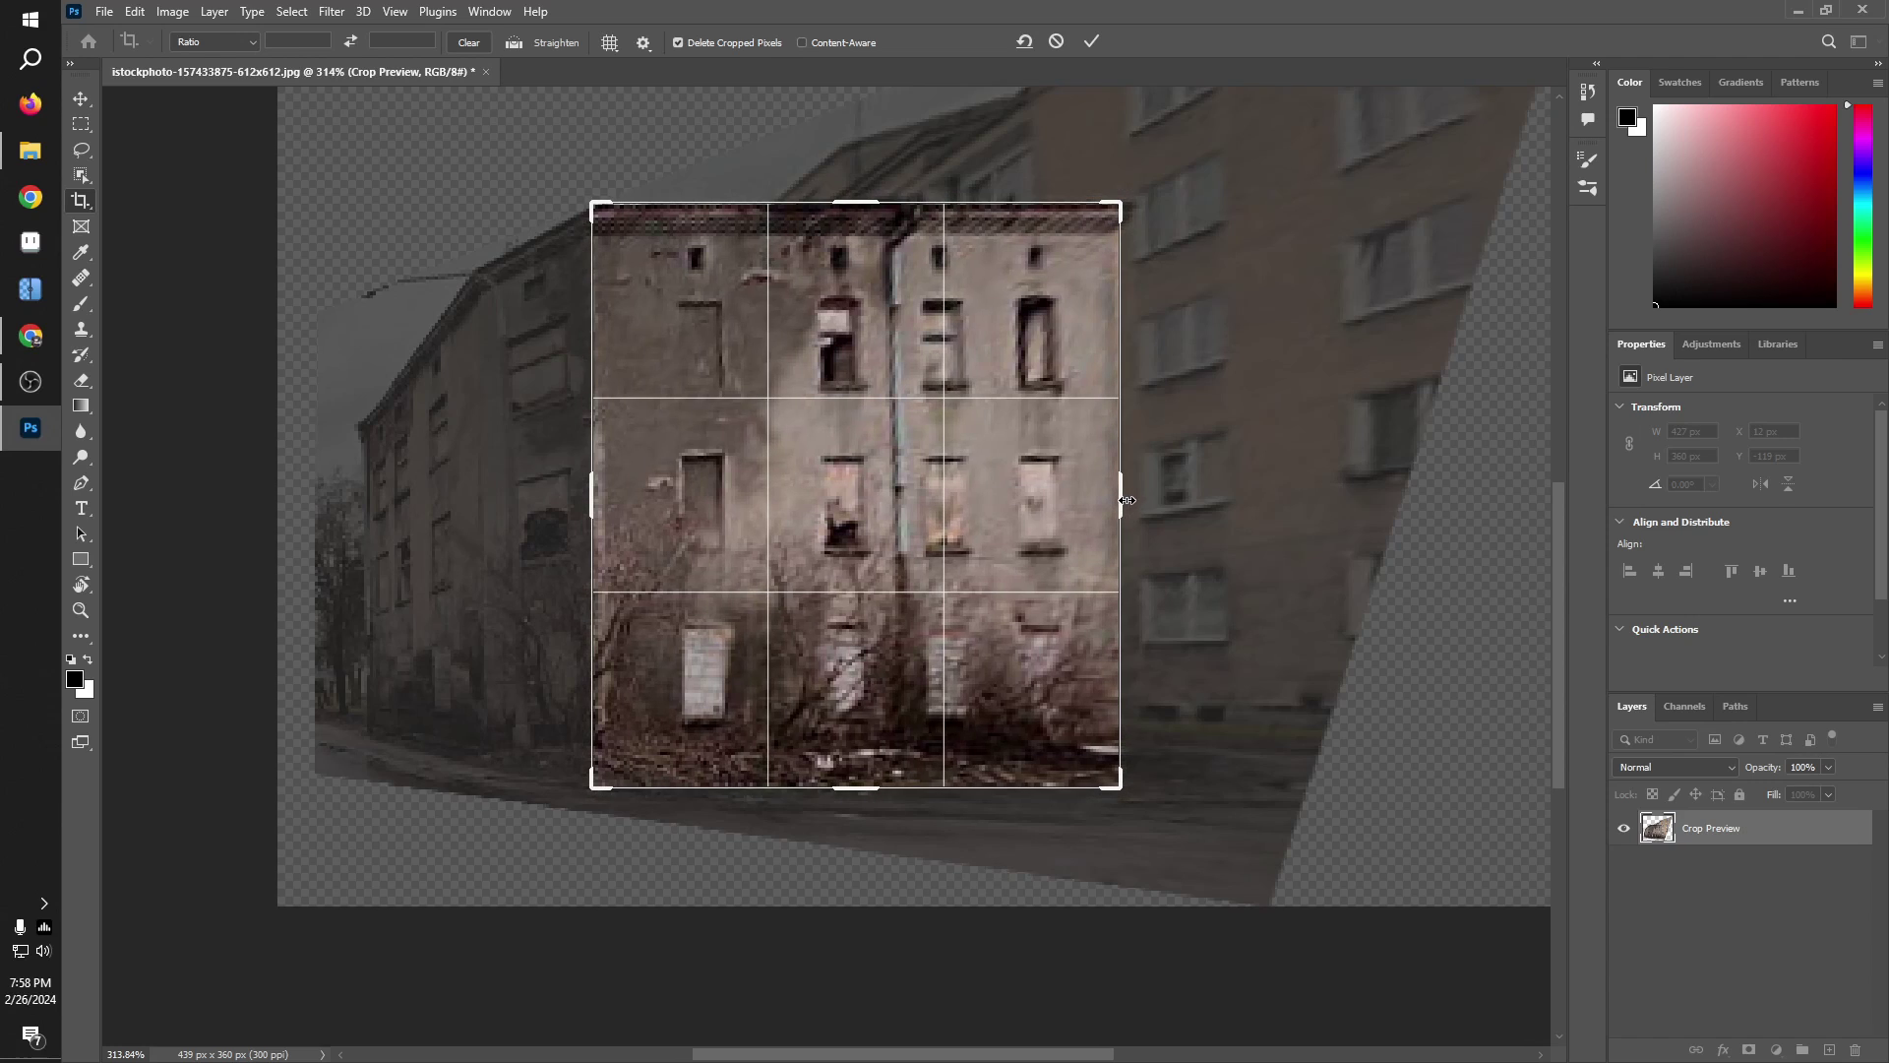
key("Return")
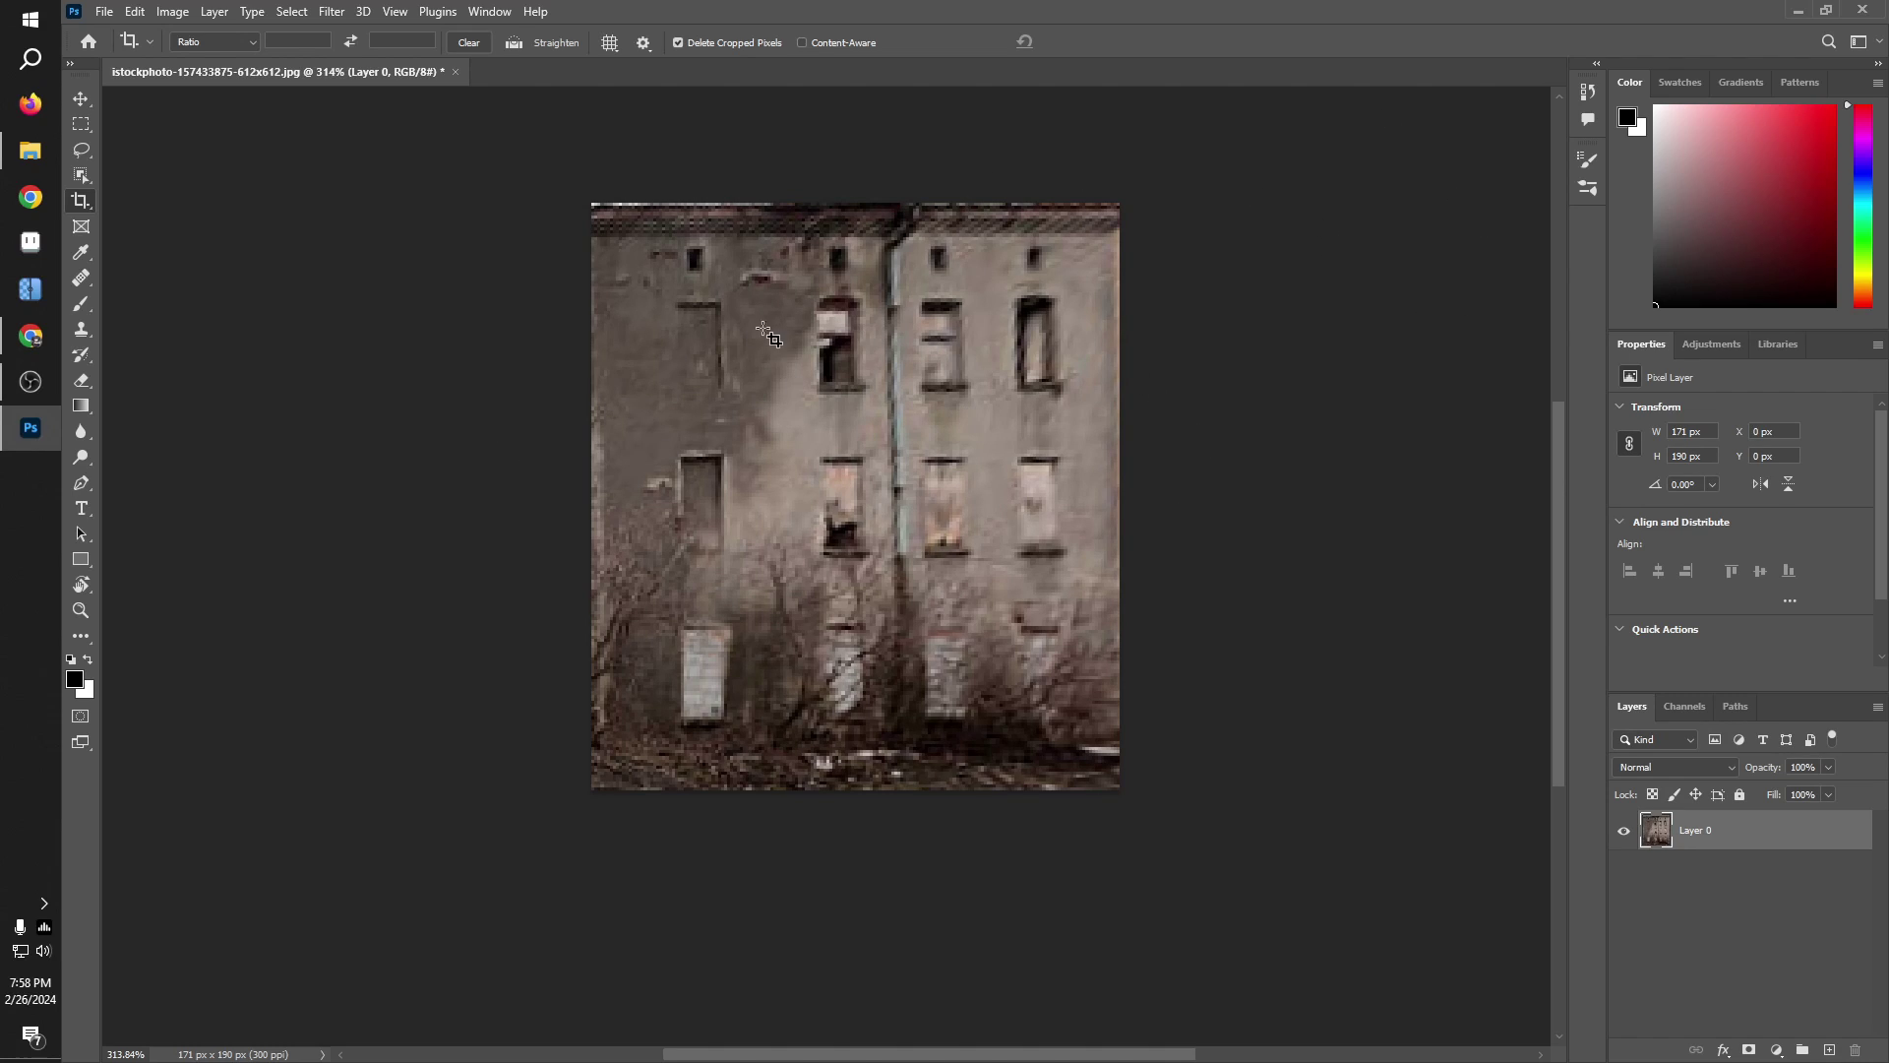
Step: Select a 3 px high strip across the full width of the roofline, fill it with Content-Aware, and deselect
left_click(81, 123)
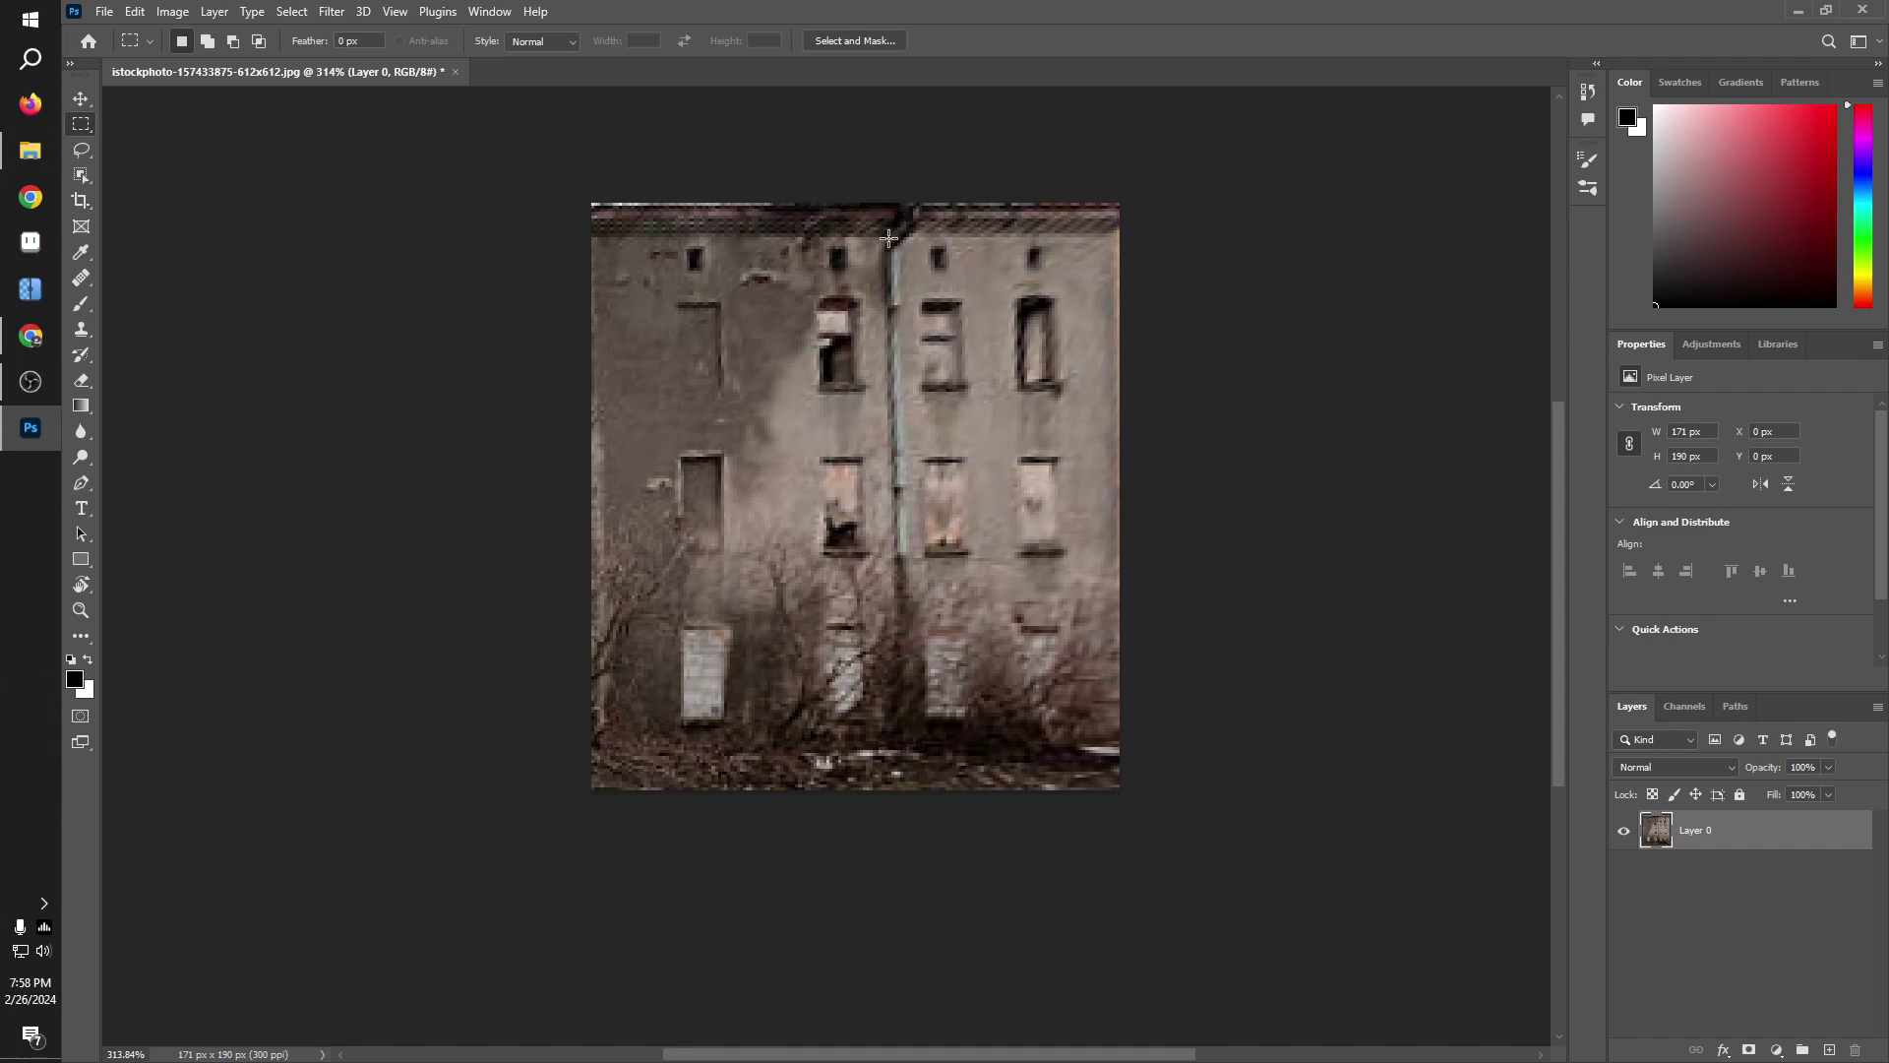
scroll(581, 190, "up", 3)
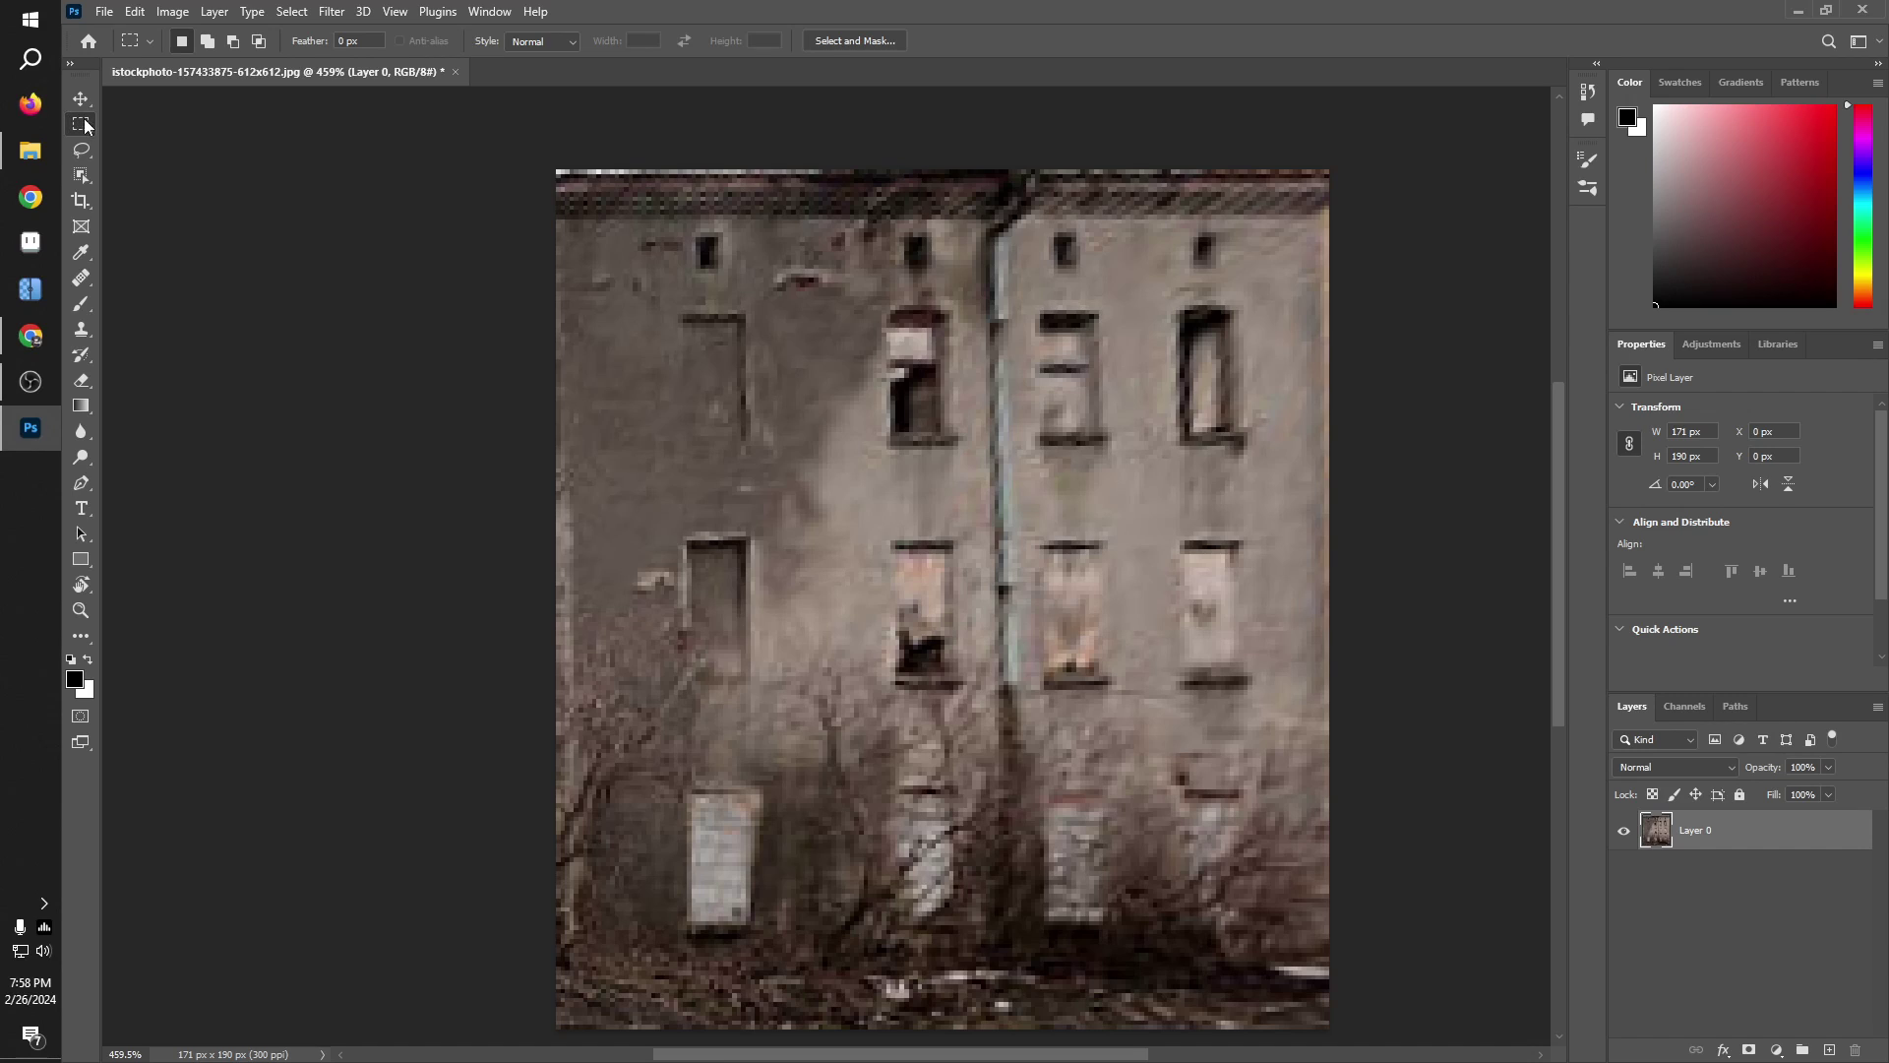
left_click_drag(535, 166, 1356, 161)
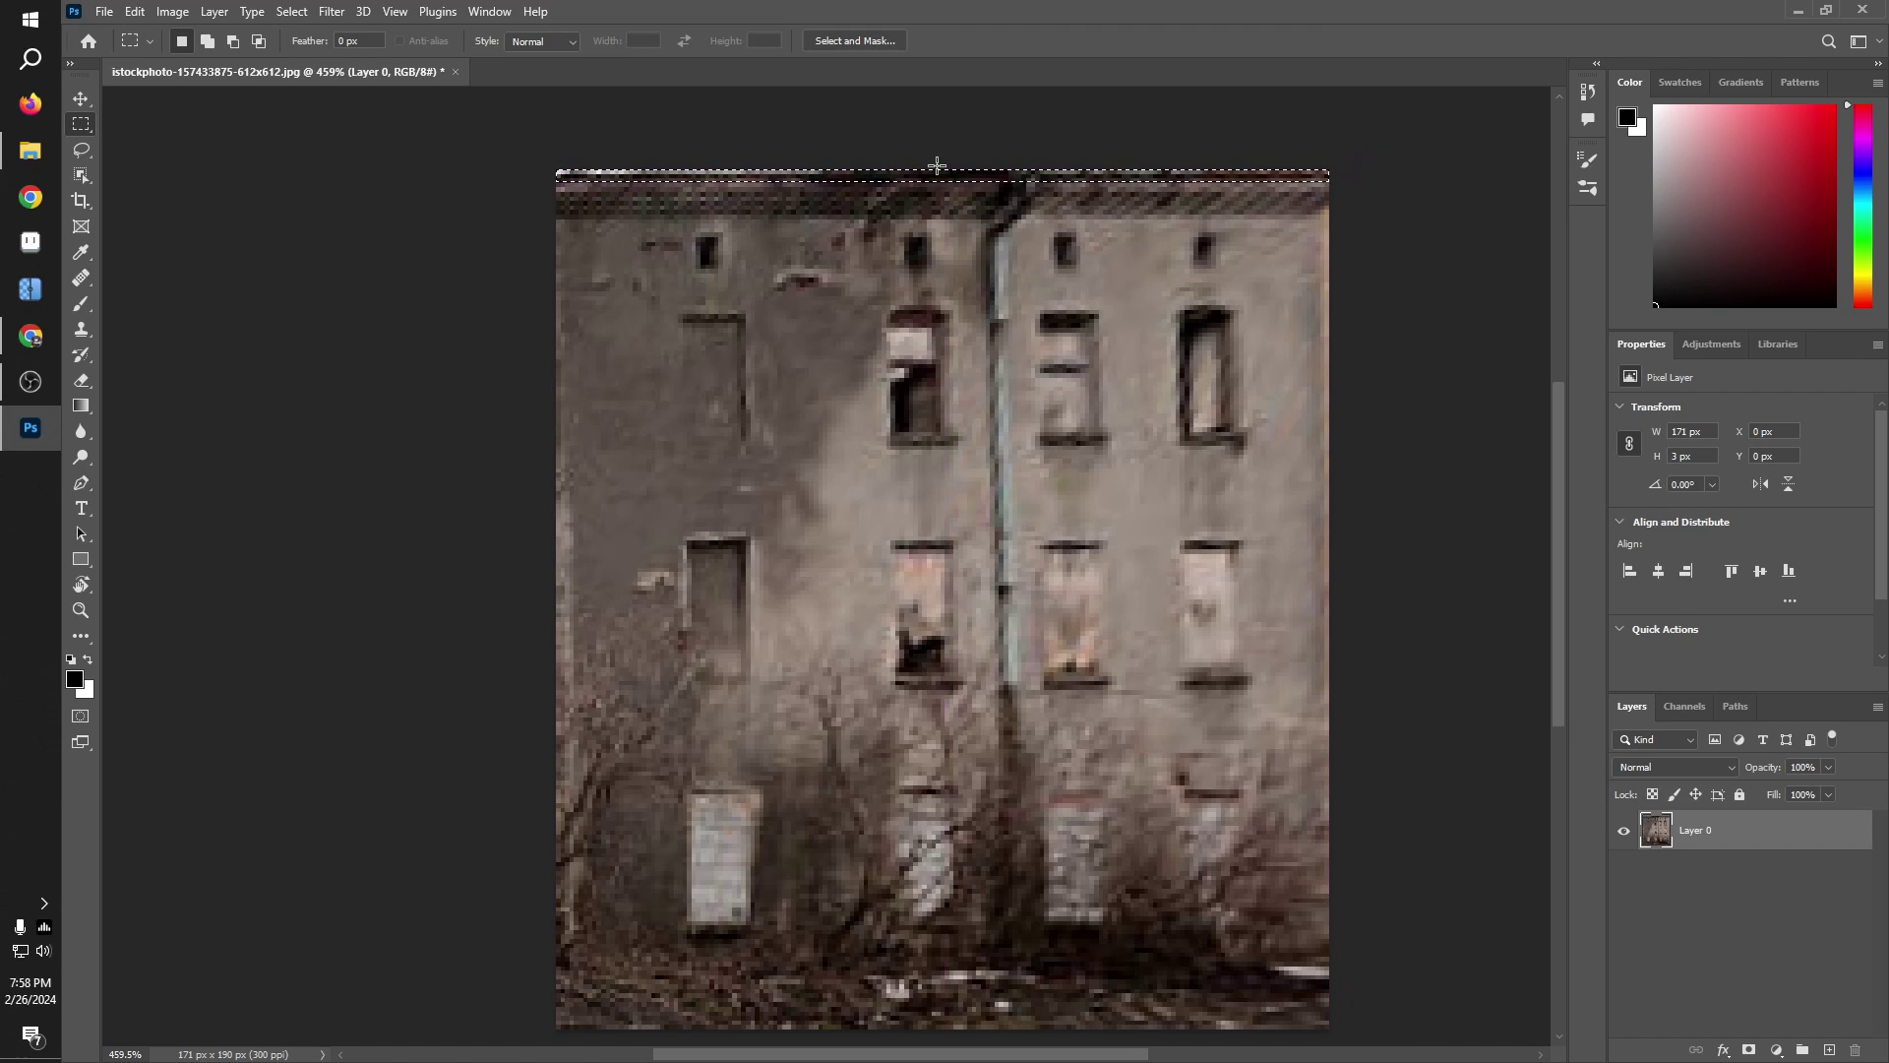
key("shift")
key("shift+F5")
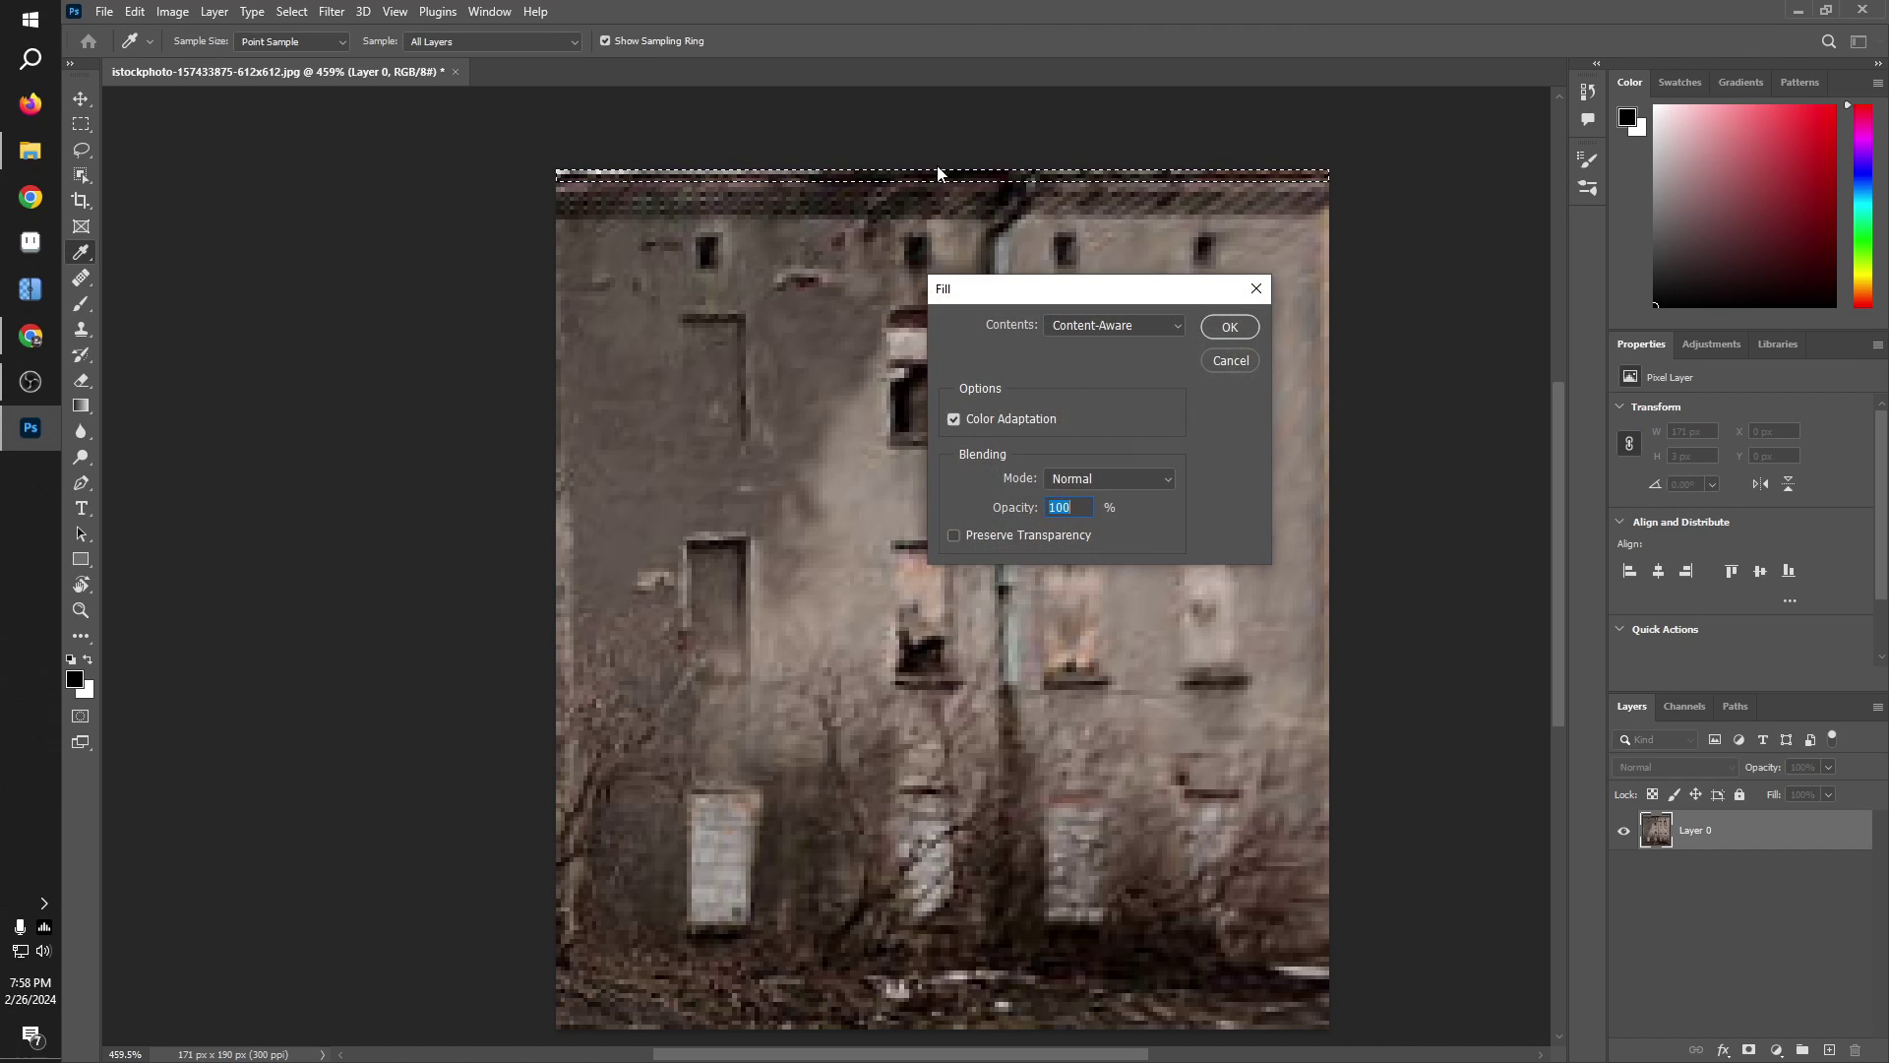
left_click_drag(1029, 305, 1225, 277)
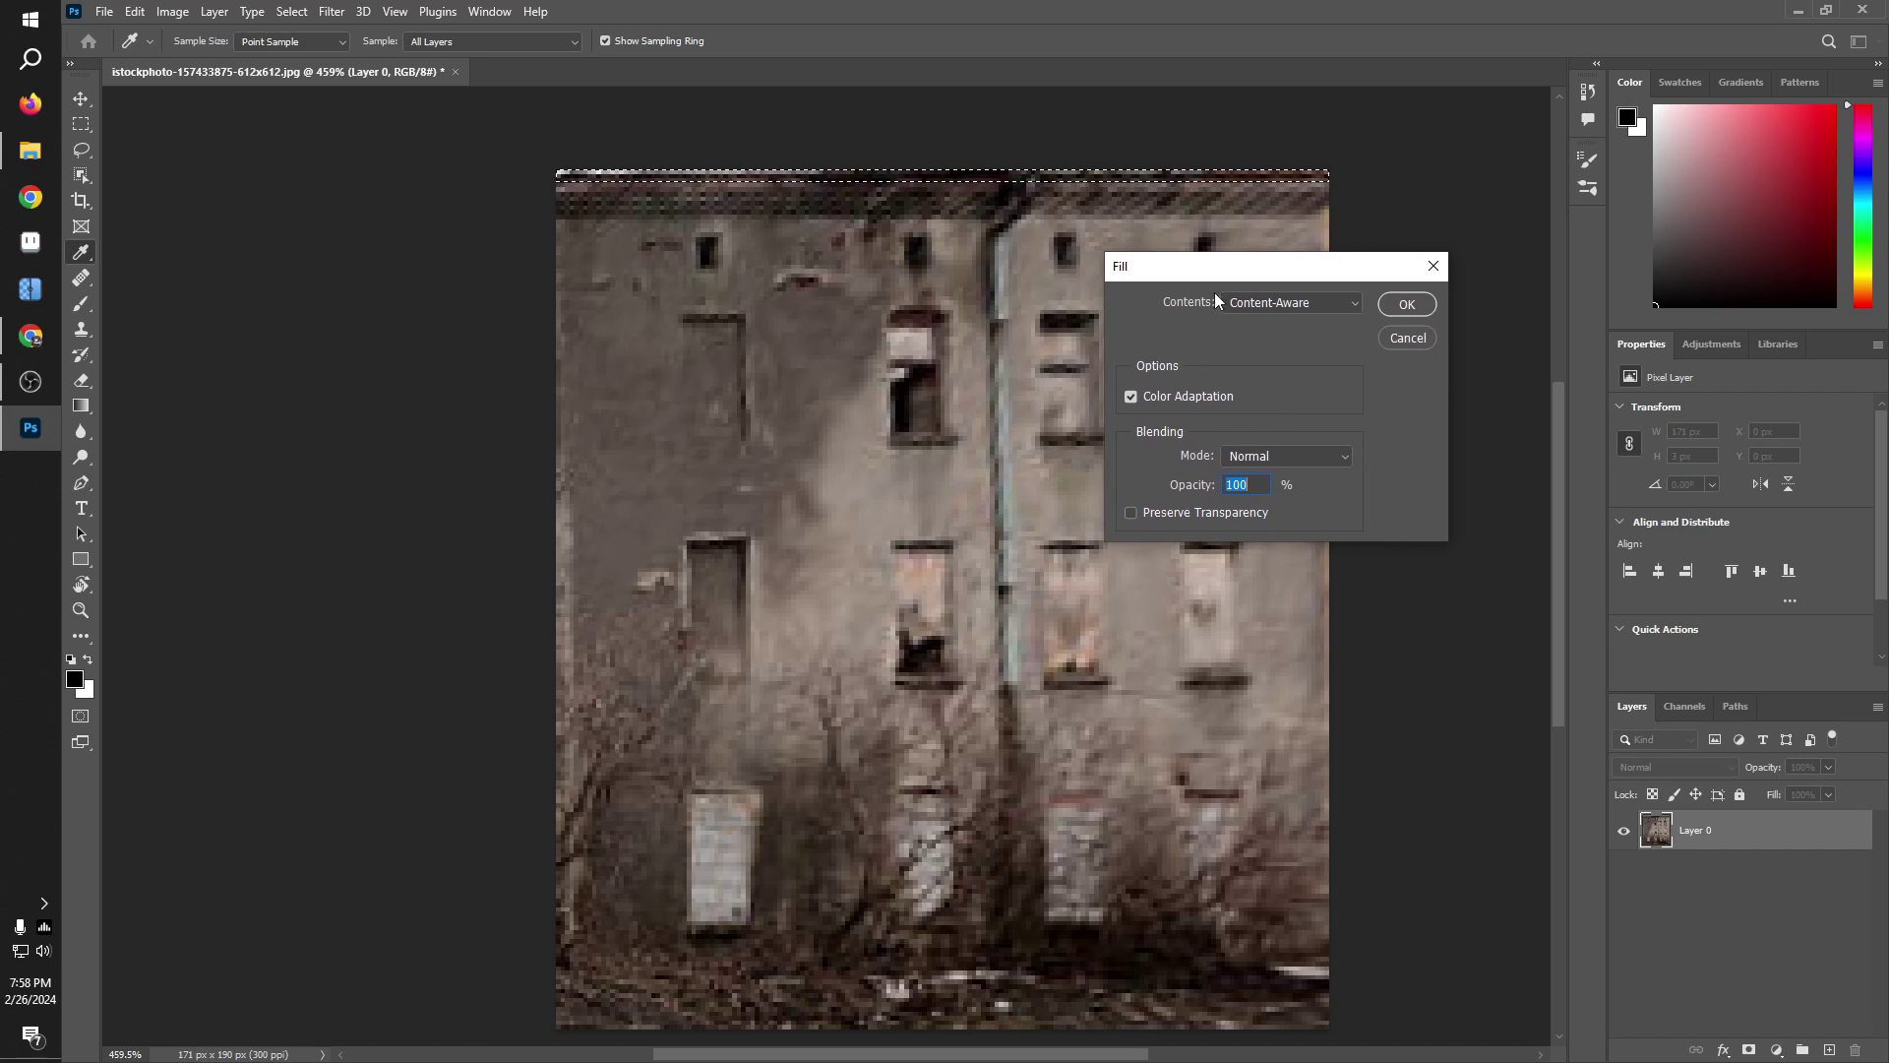
left_click(1331, 303)
left_click(1279, 390)
left_click(1410, 306)
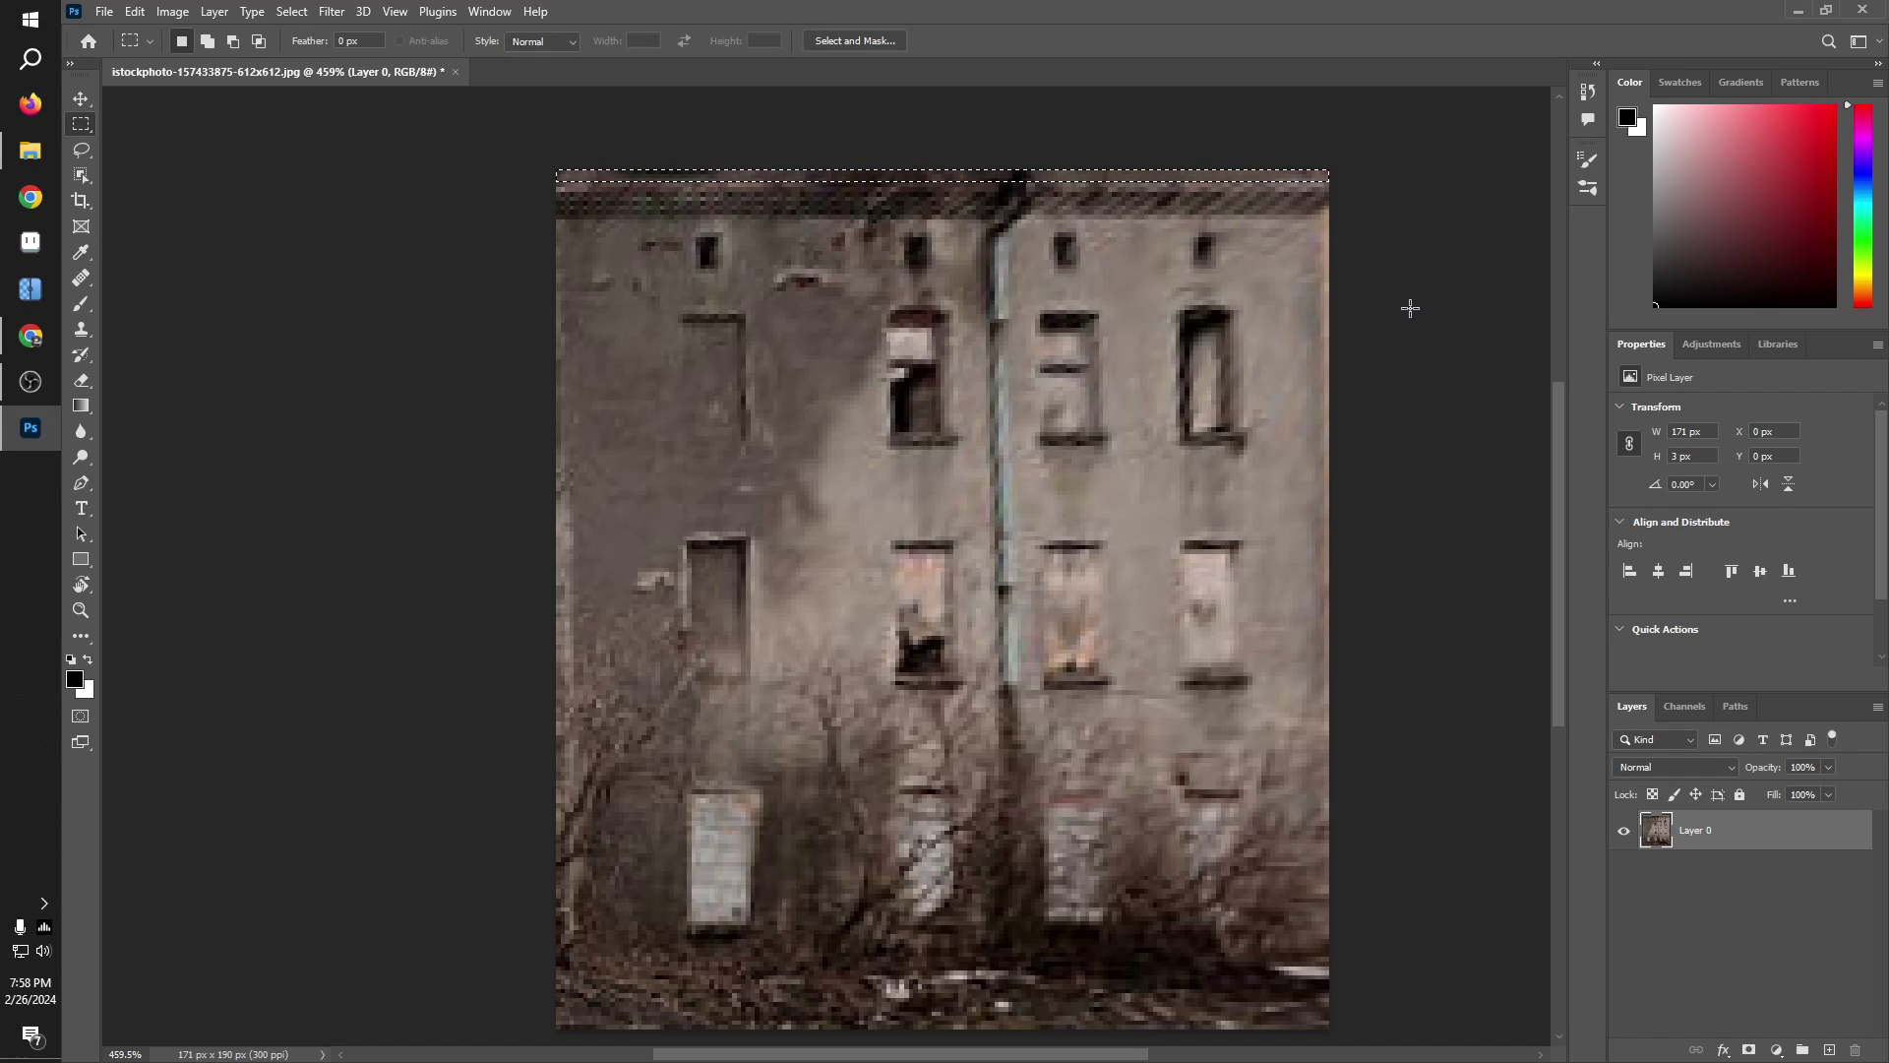
left_click(1085, 135)
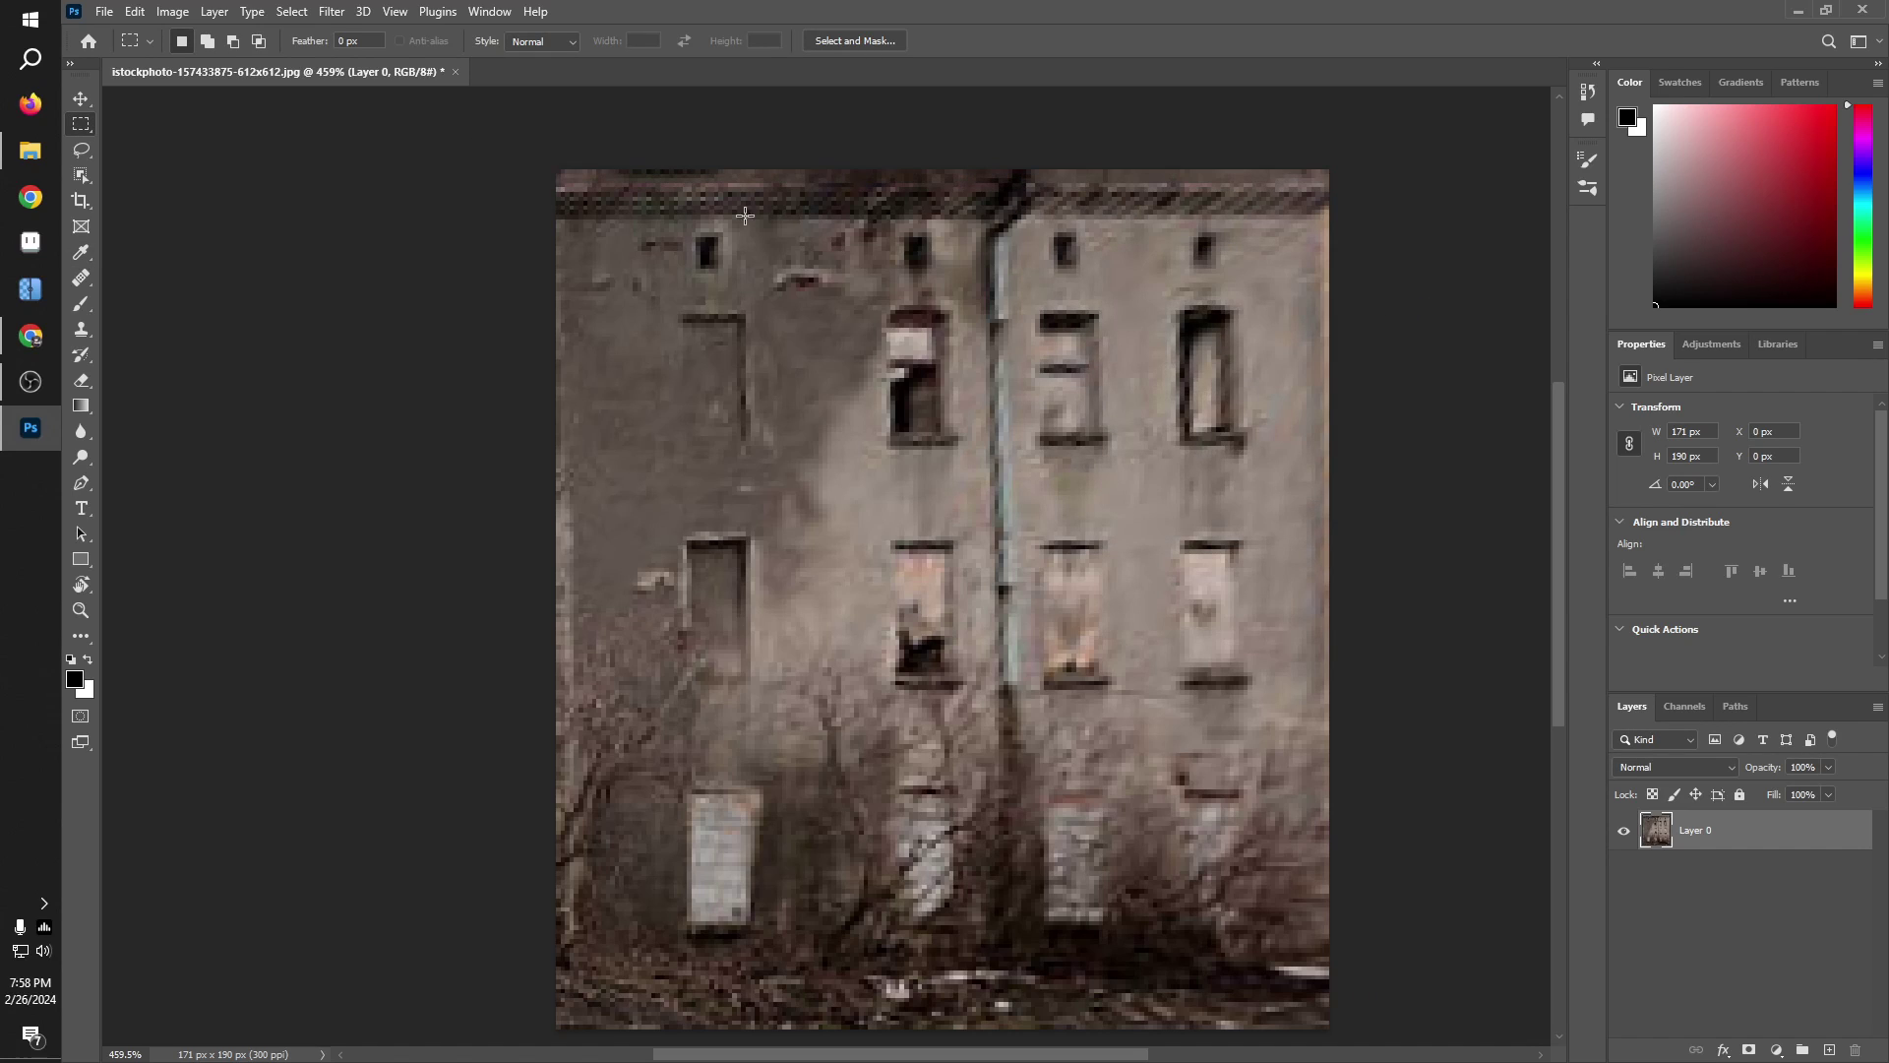
Step: Select a strip about 5 × 127 px along the facade's right edge, apply a Content-Aware fill, and deselect
scroll(996, 324, "down", 2)
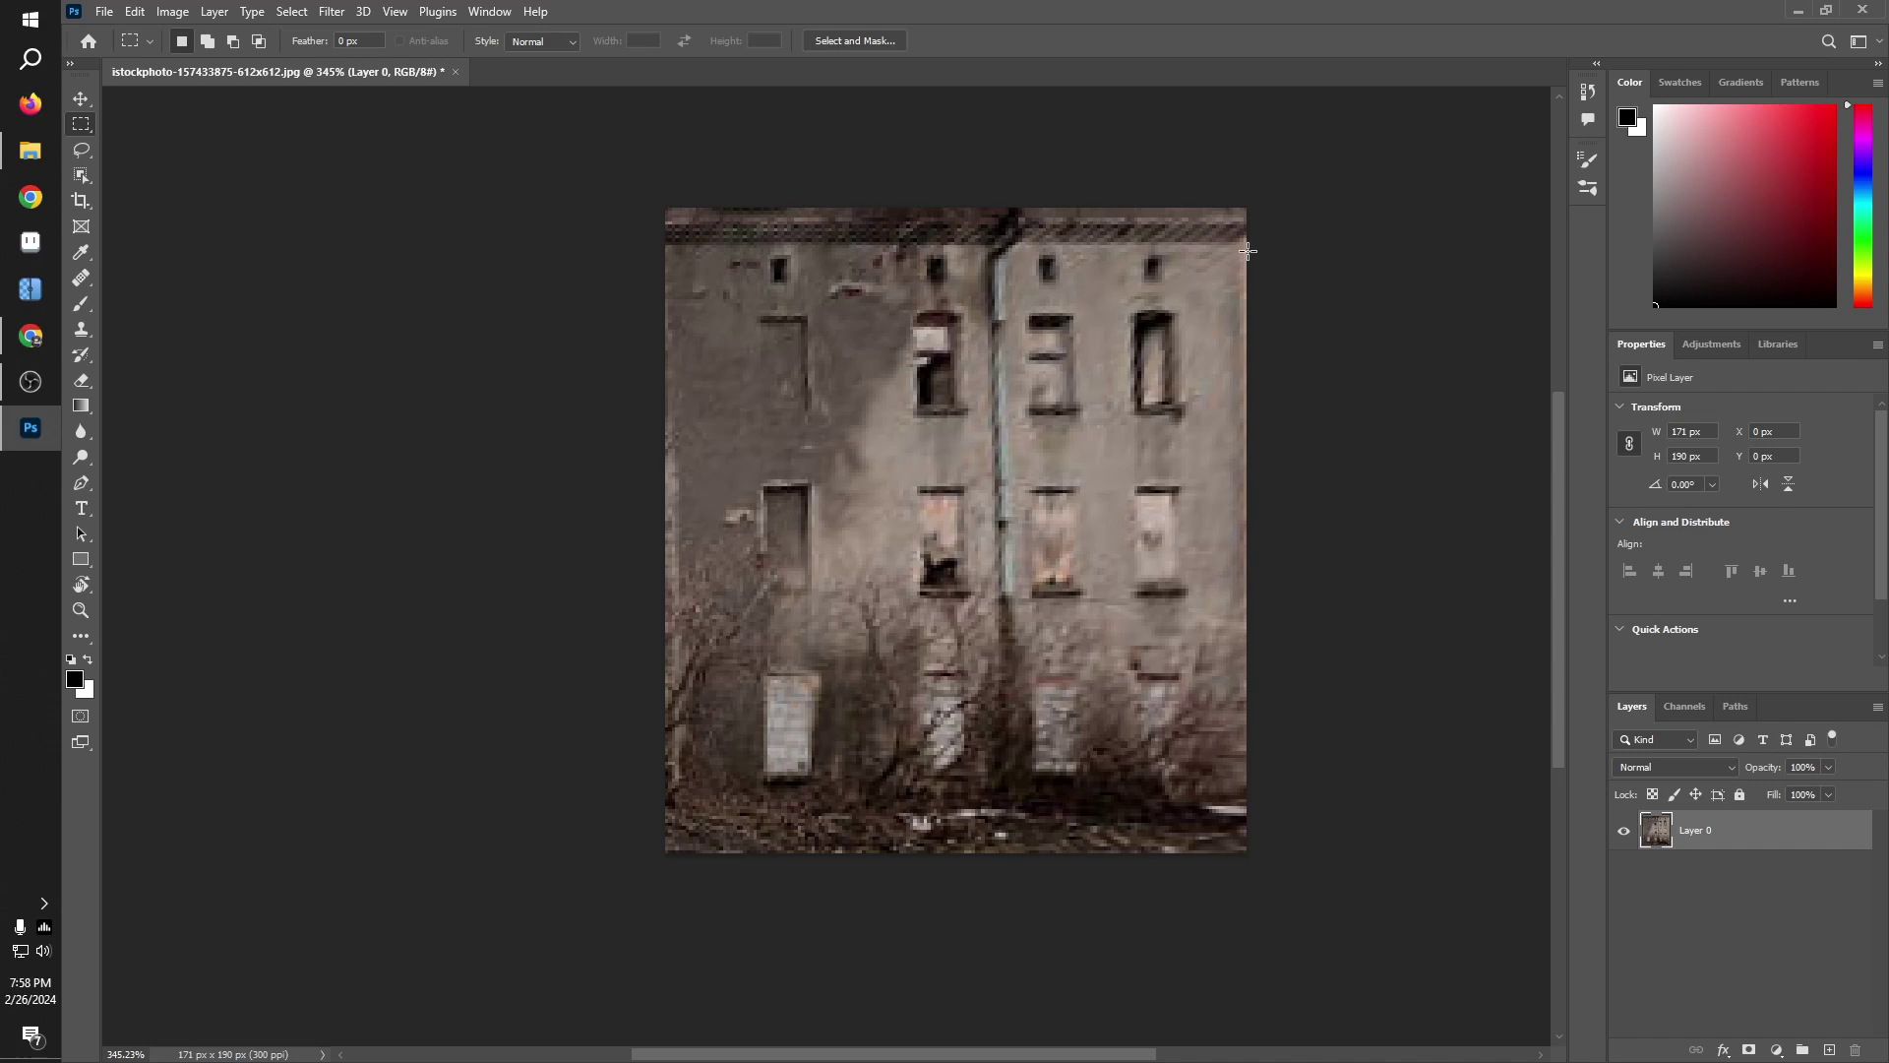
left_click_drag(1232, 225, 1383, 646)
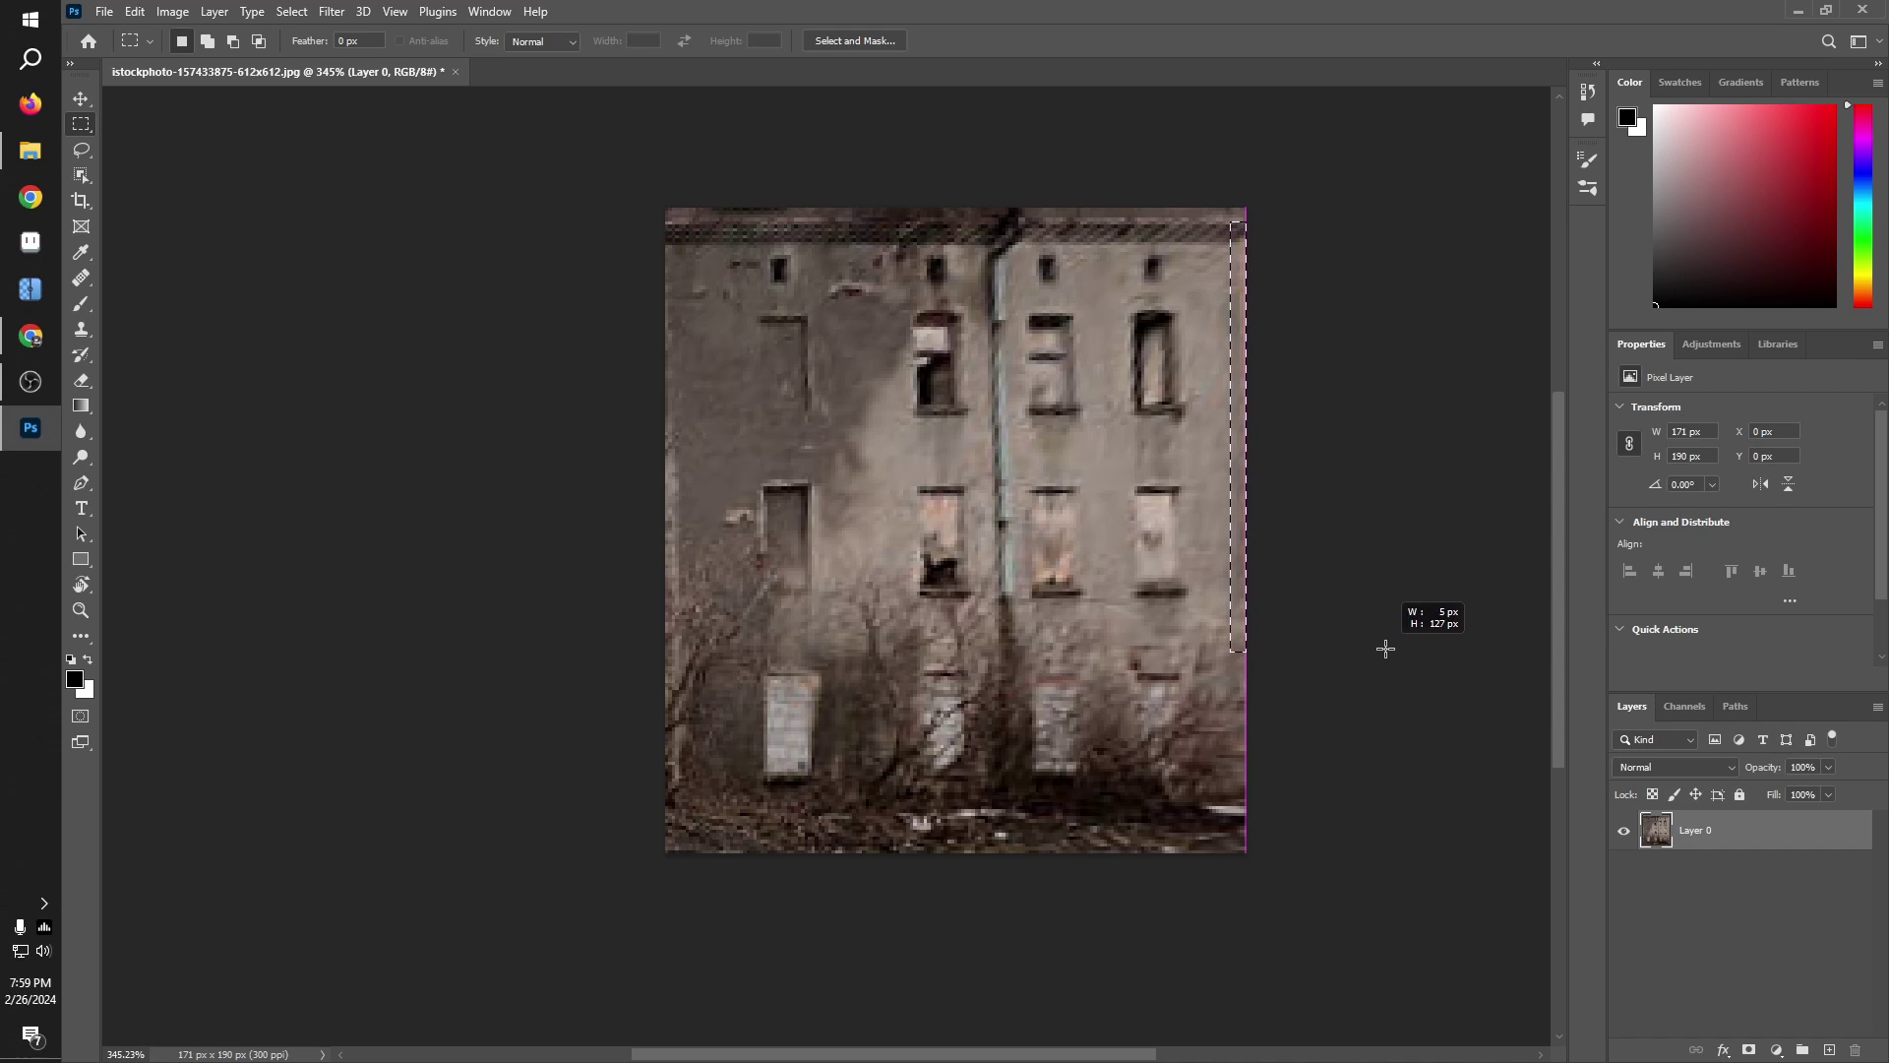
key("shift+BackSpace")
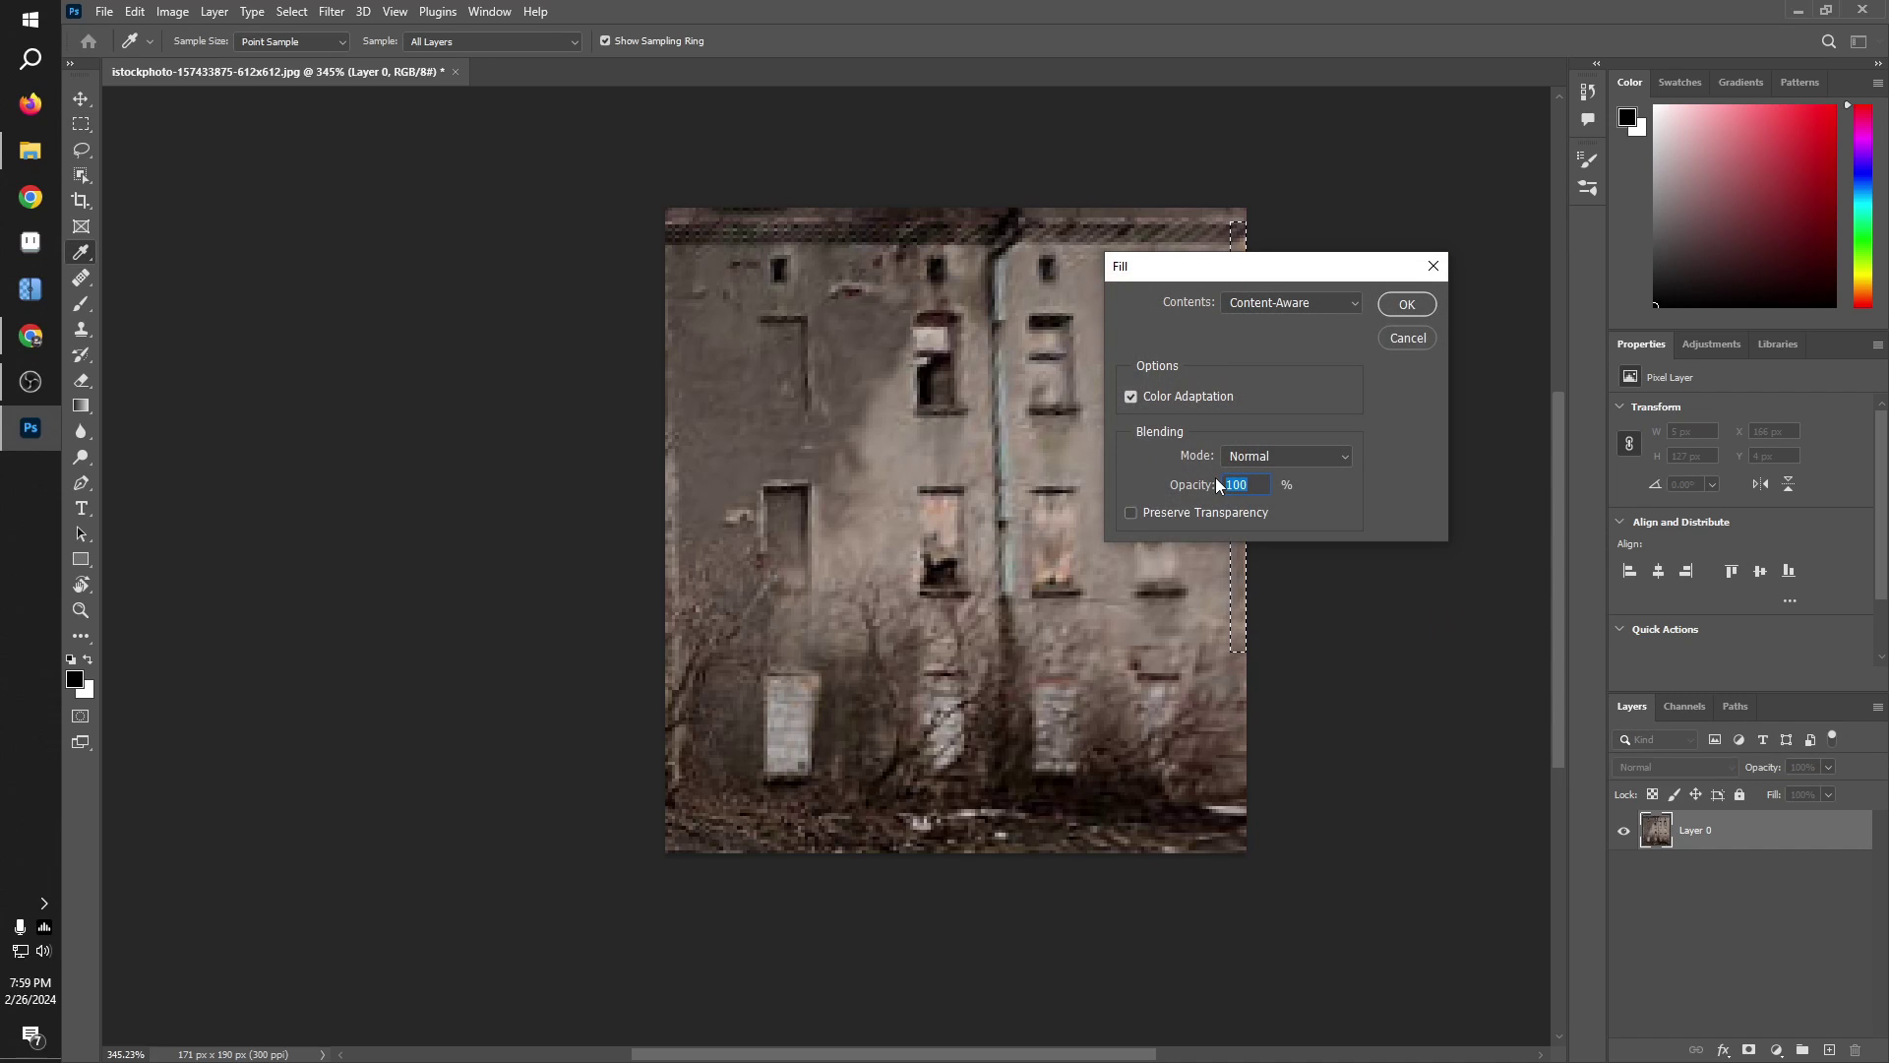
key("Return")
key("ctrl+d")
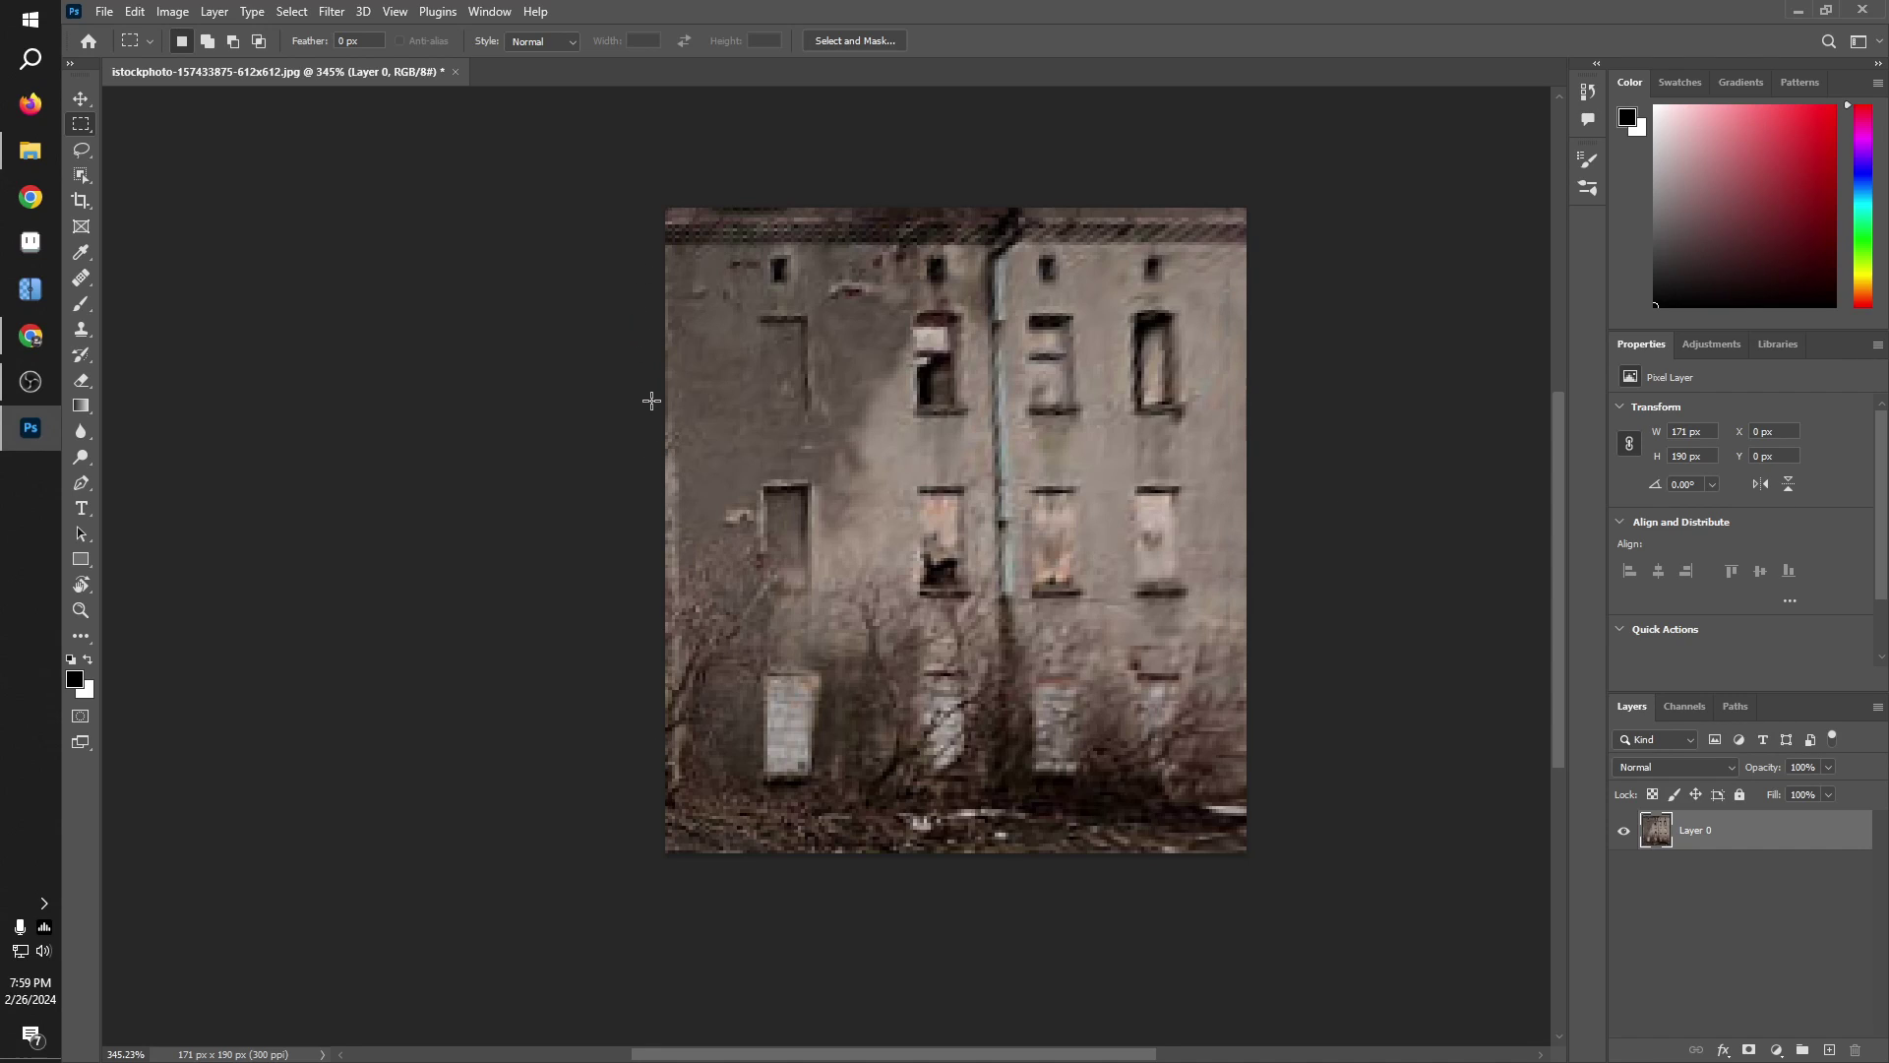
Step: Select a strip about 10 × 125 px along the facade's lower left edge, apply a Content-Aware fill, and deselect
left_click_drag(651, 401, 700, 821)
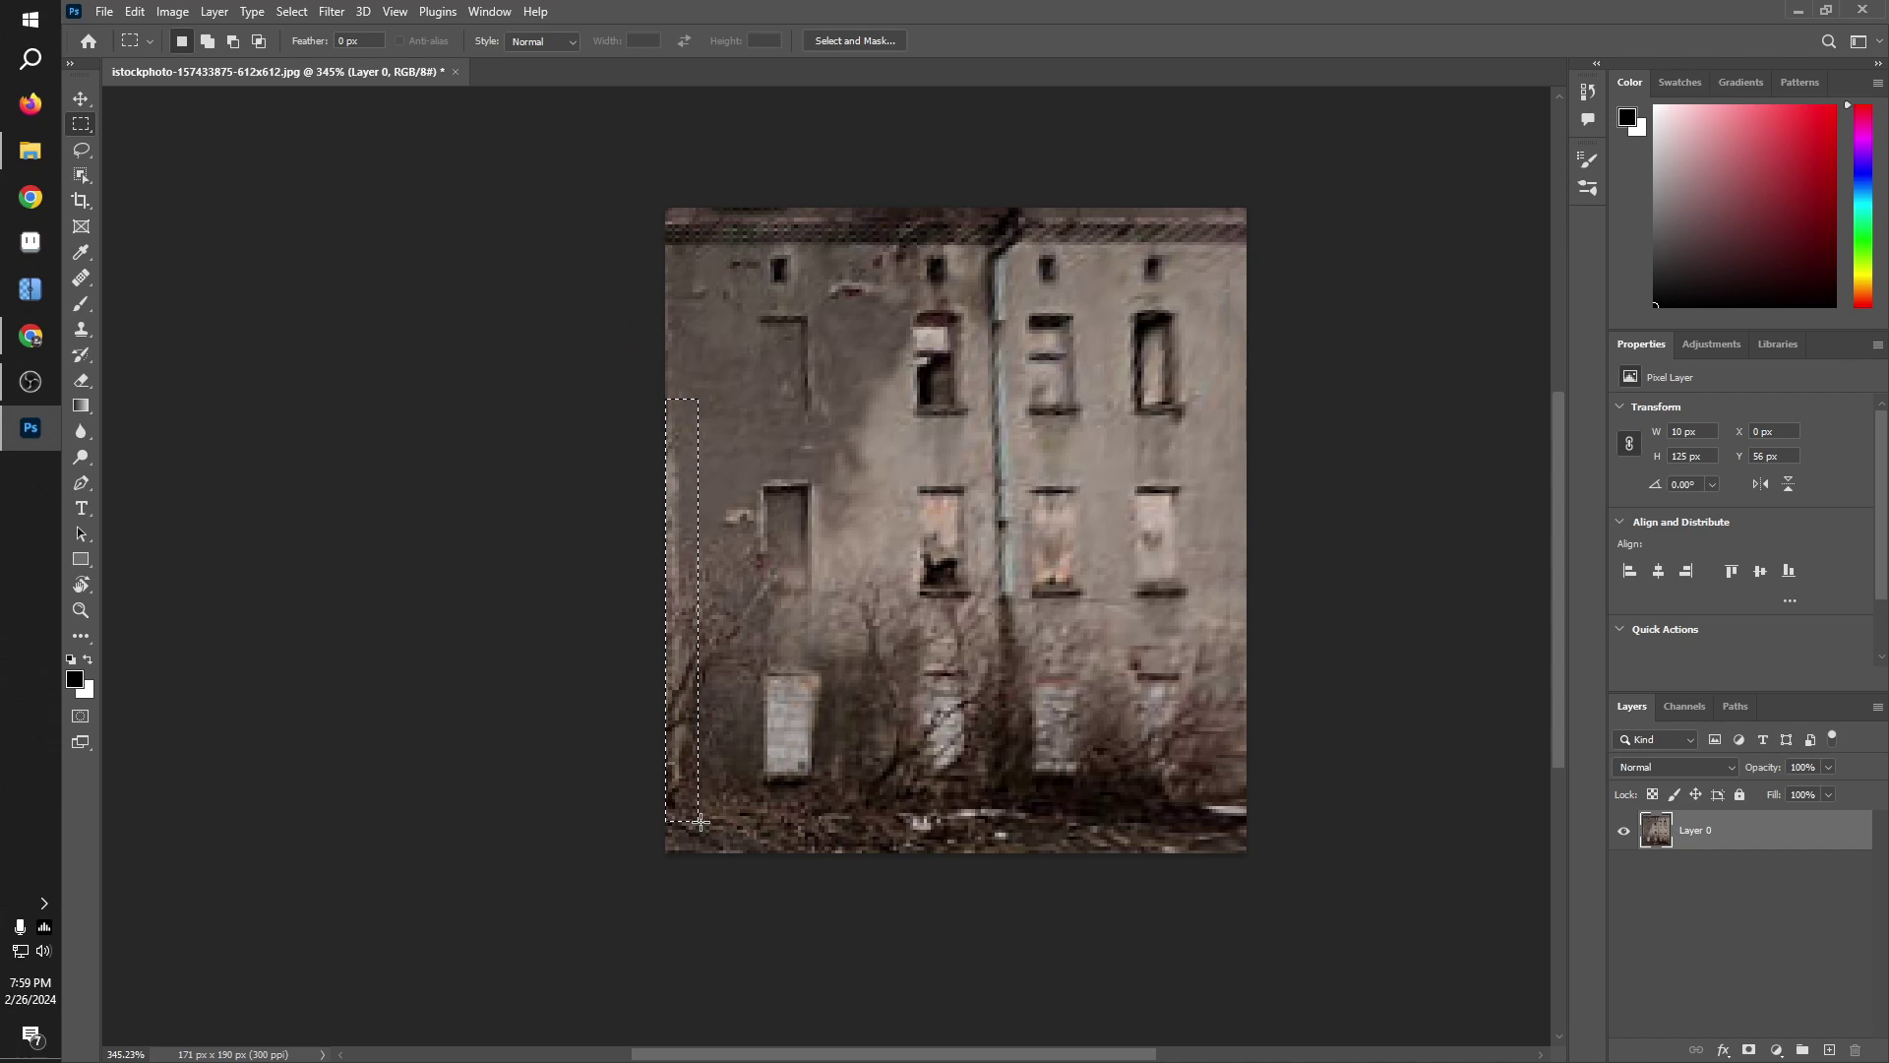
key("shift+F5")
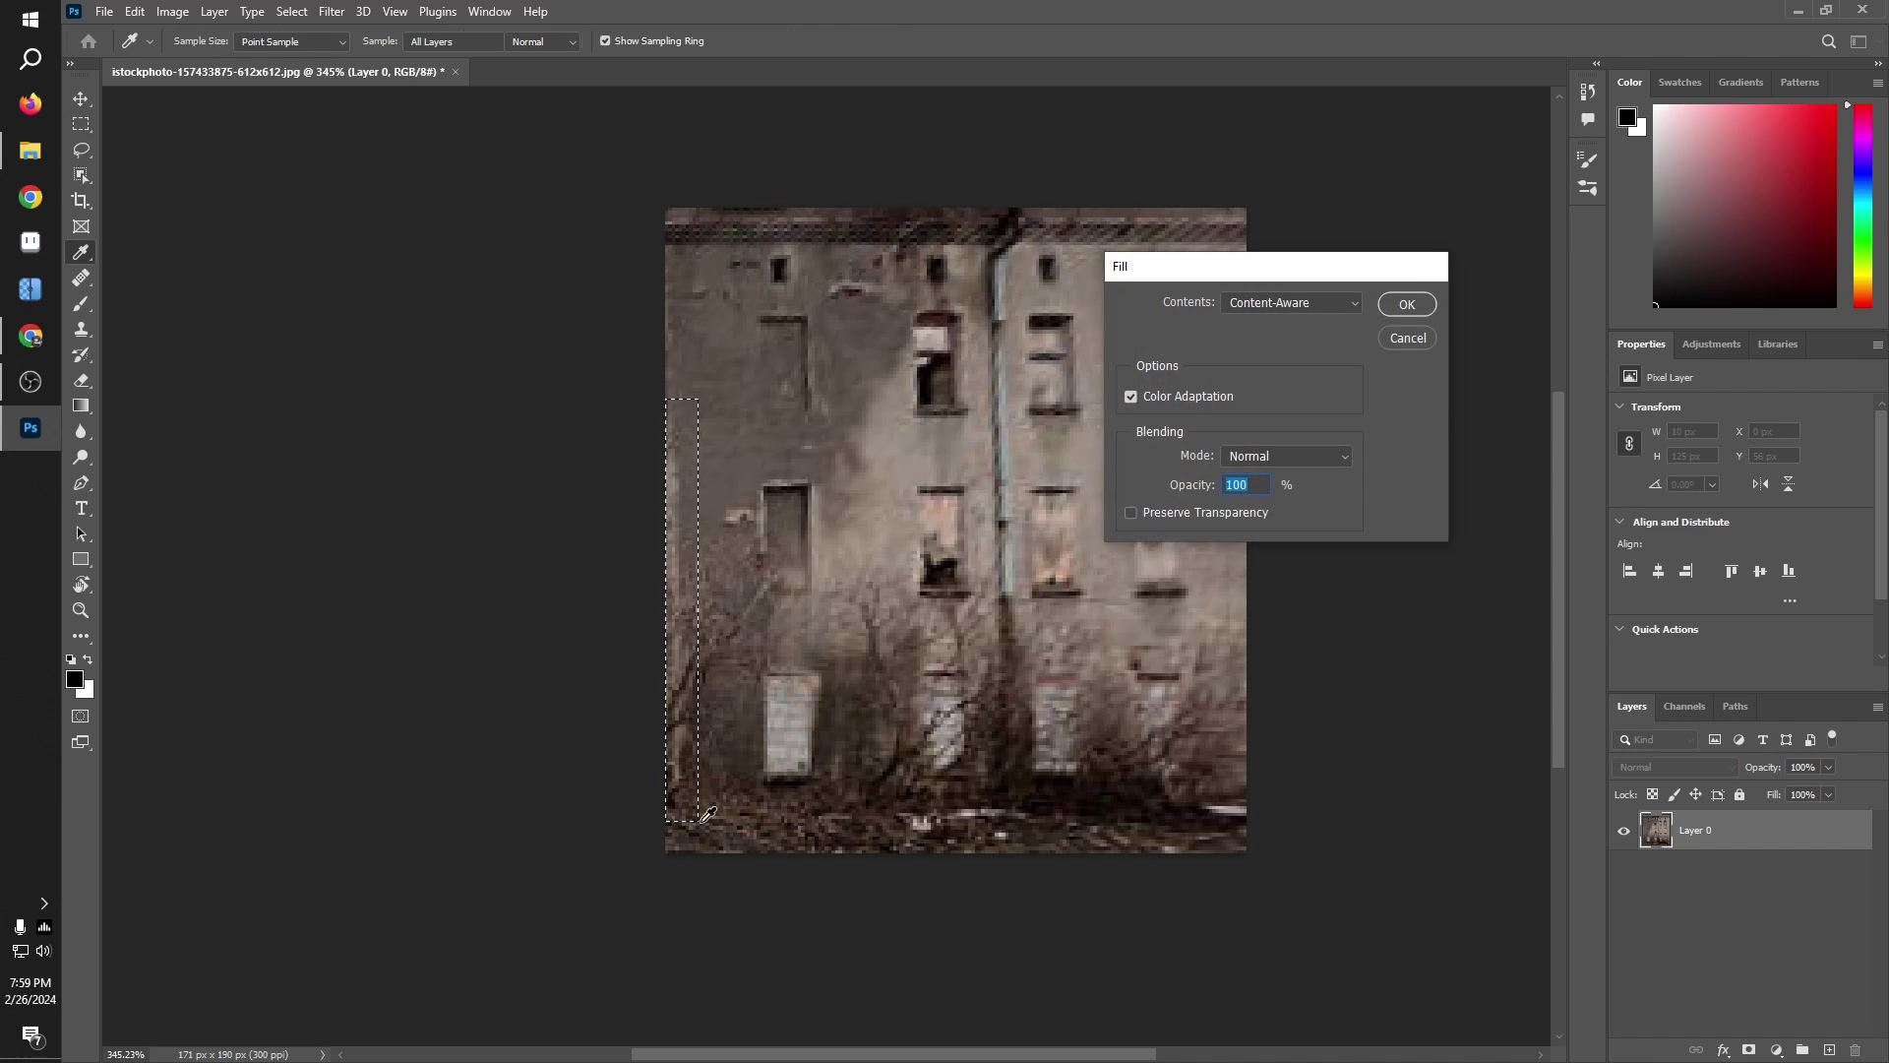
key("Return")
key("ctrl+d")
Step: Start Perspective Warp and lay out one plane over the whole facade, matching its four corners to the image corners
key("ctrl+minus")
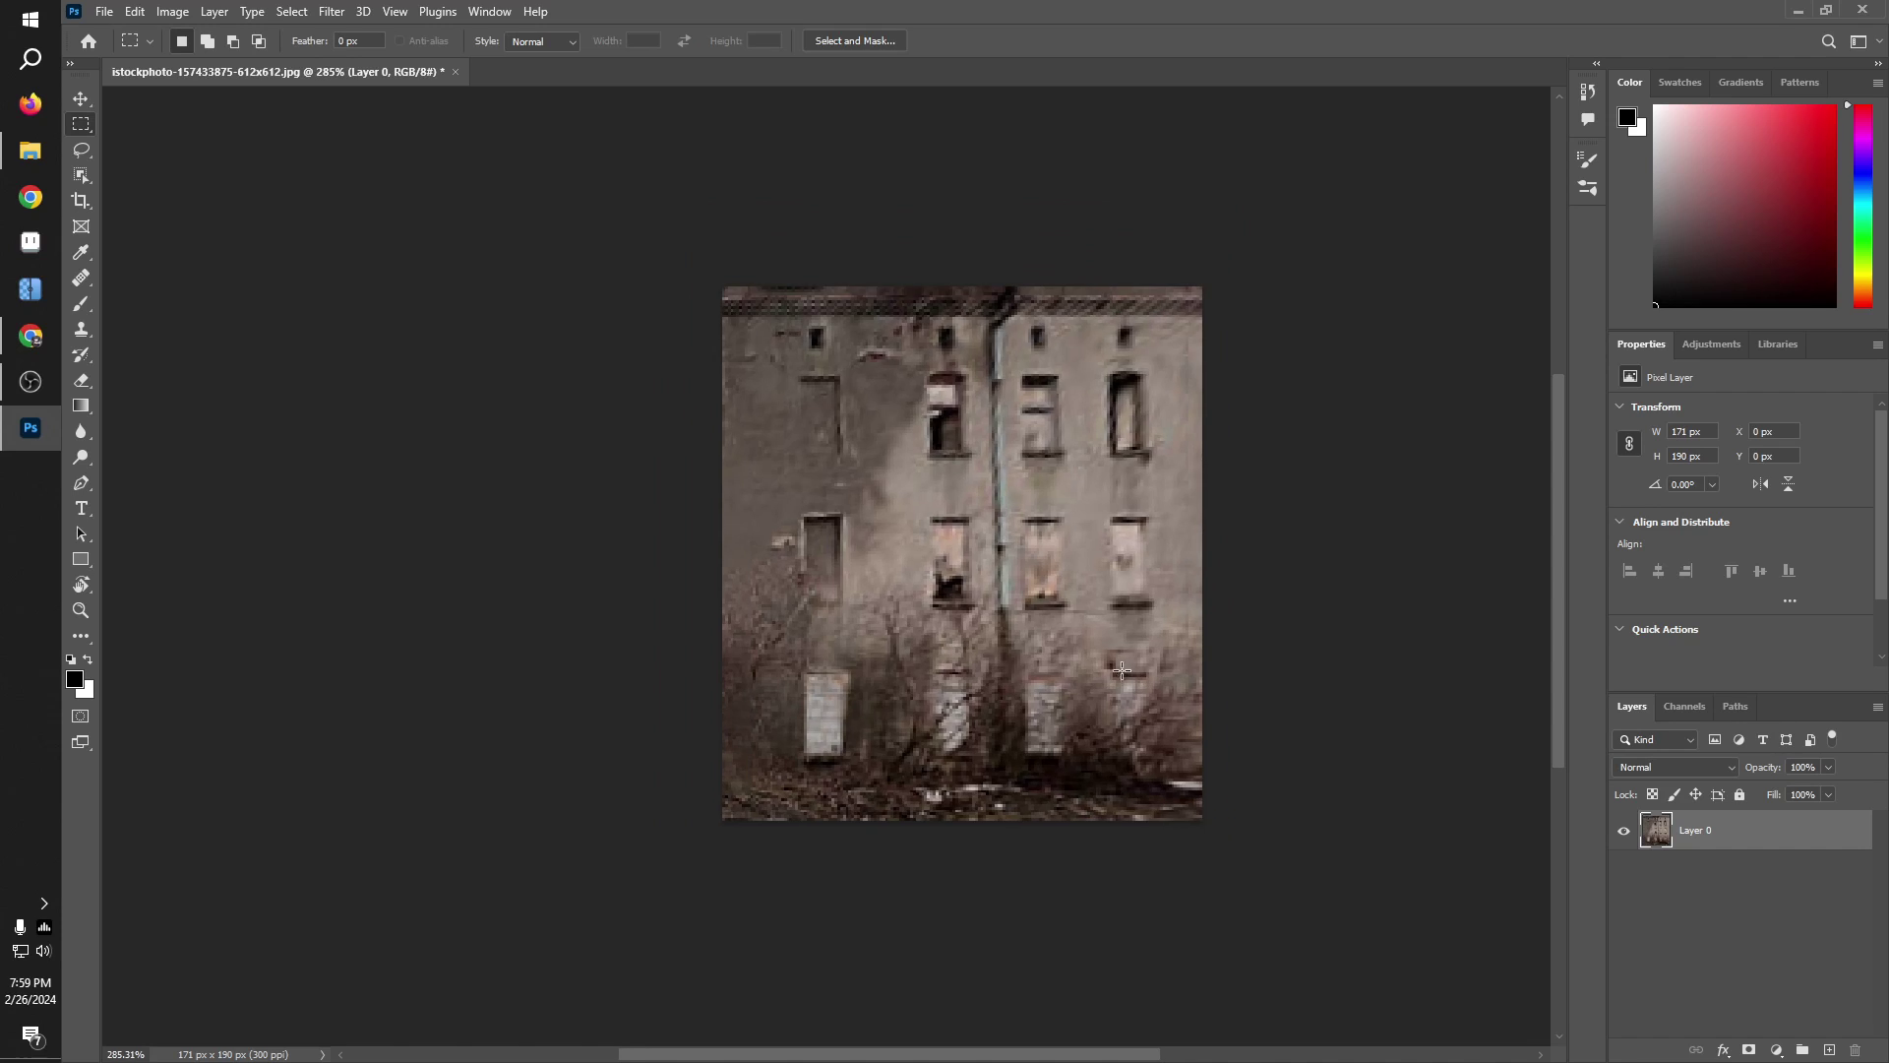
scroll(1191, 752, "down", 2)
scroll(1231, 551, "up", 4)
scroll(1245, 496, "down", 1)
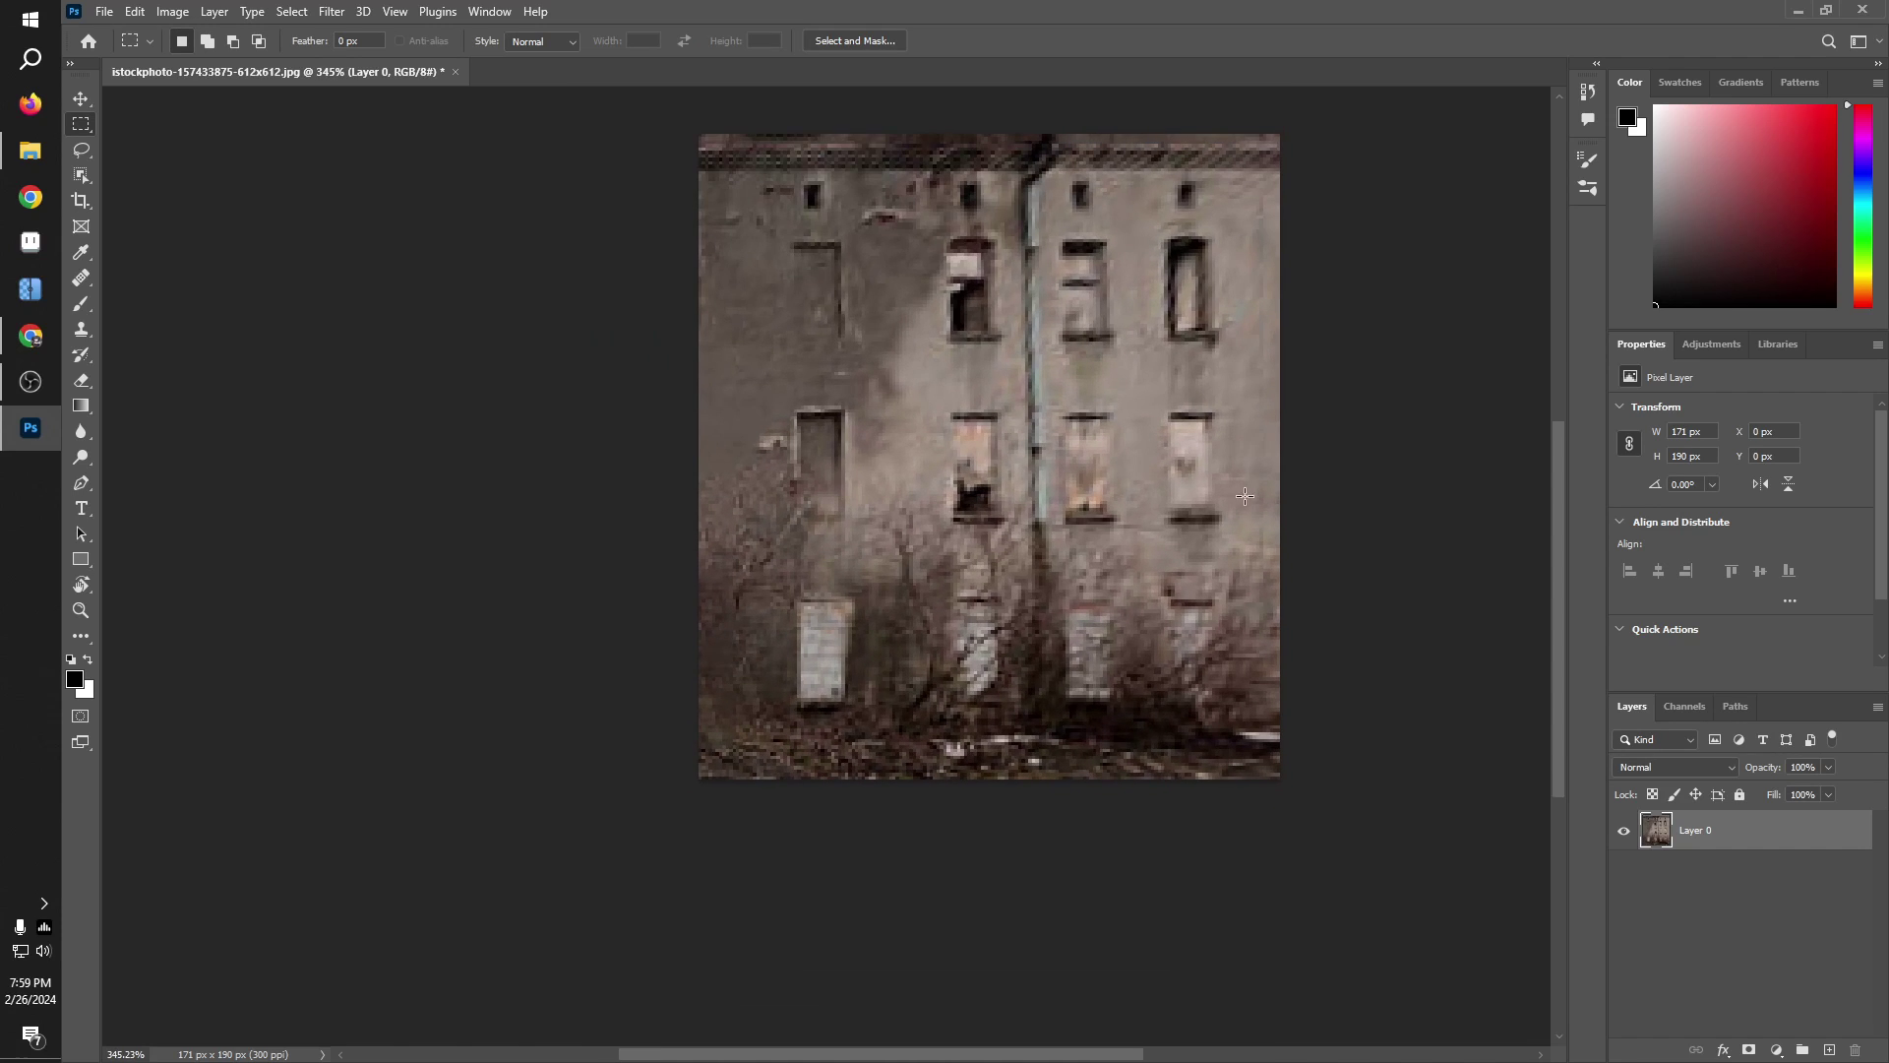
scroll(1378, 482, "up", 1)
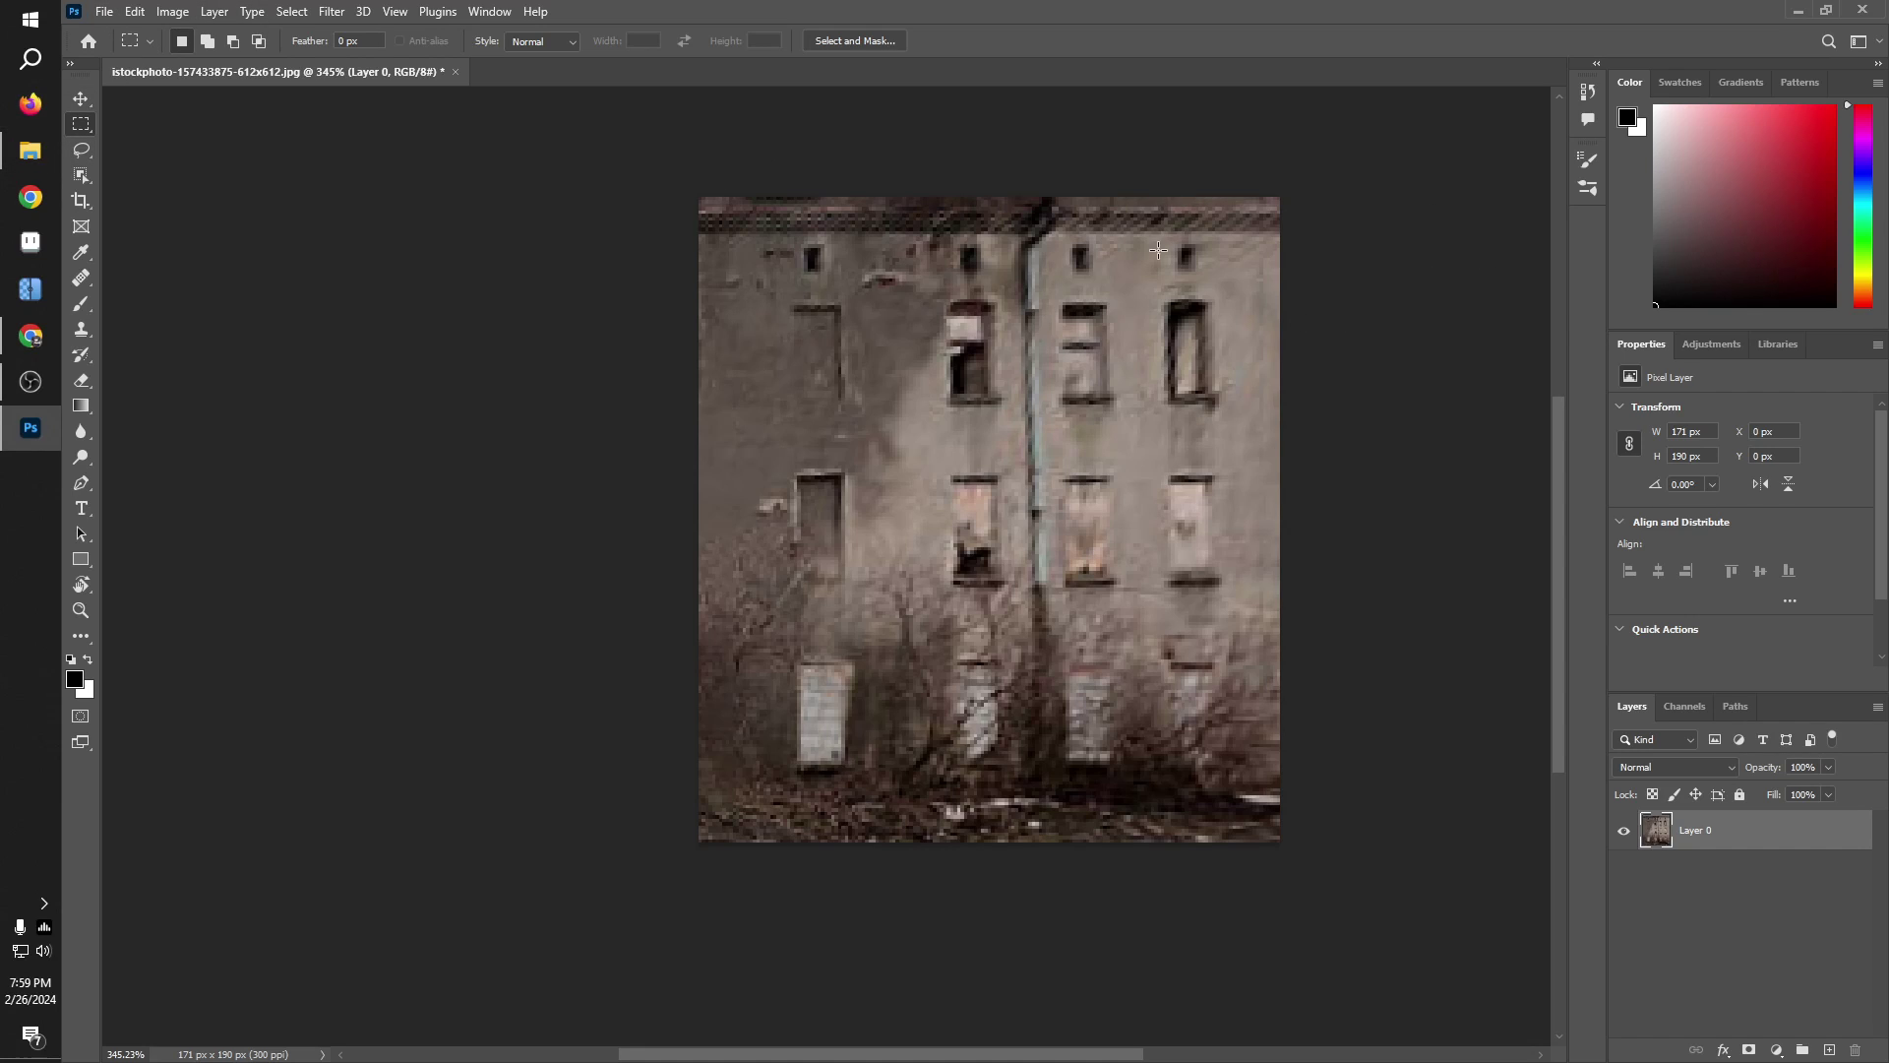
left_click(135, 11)
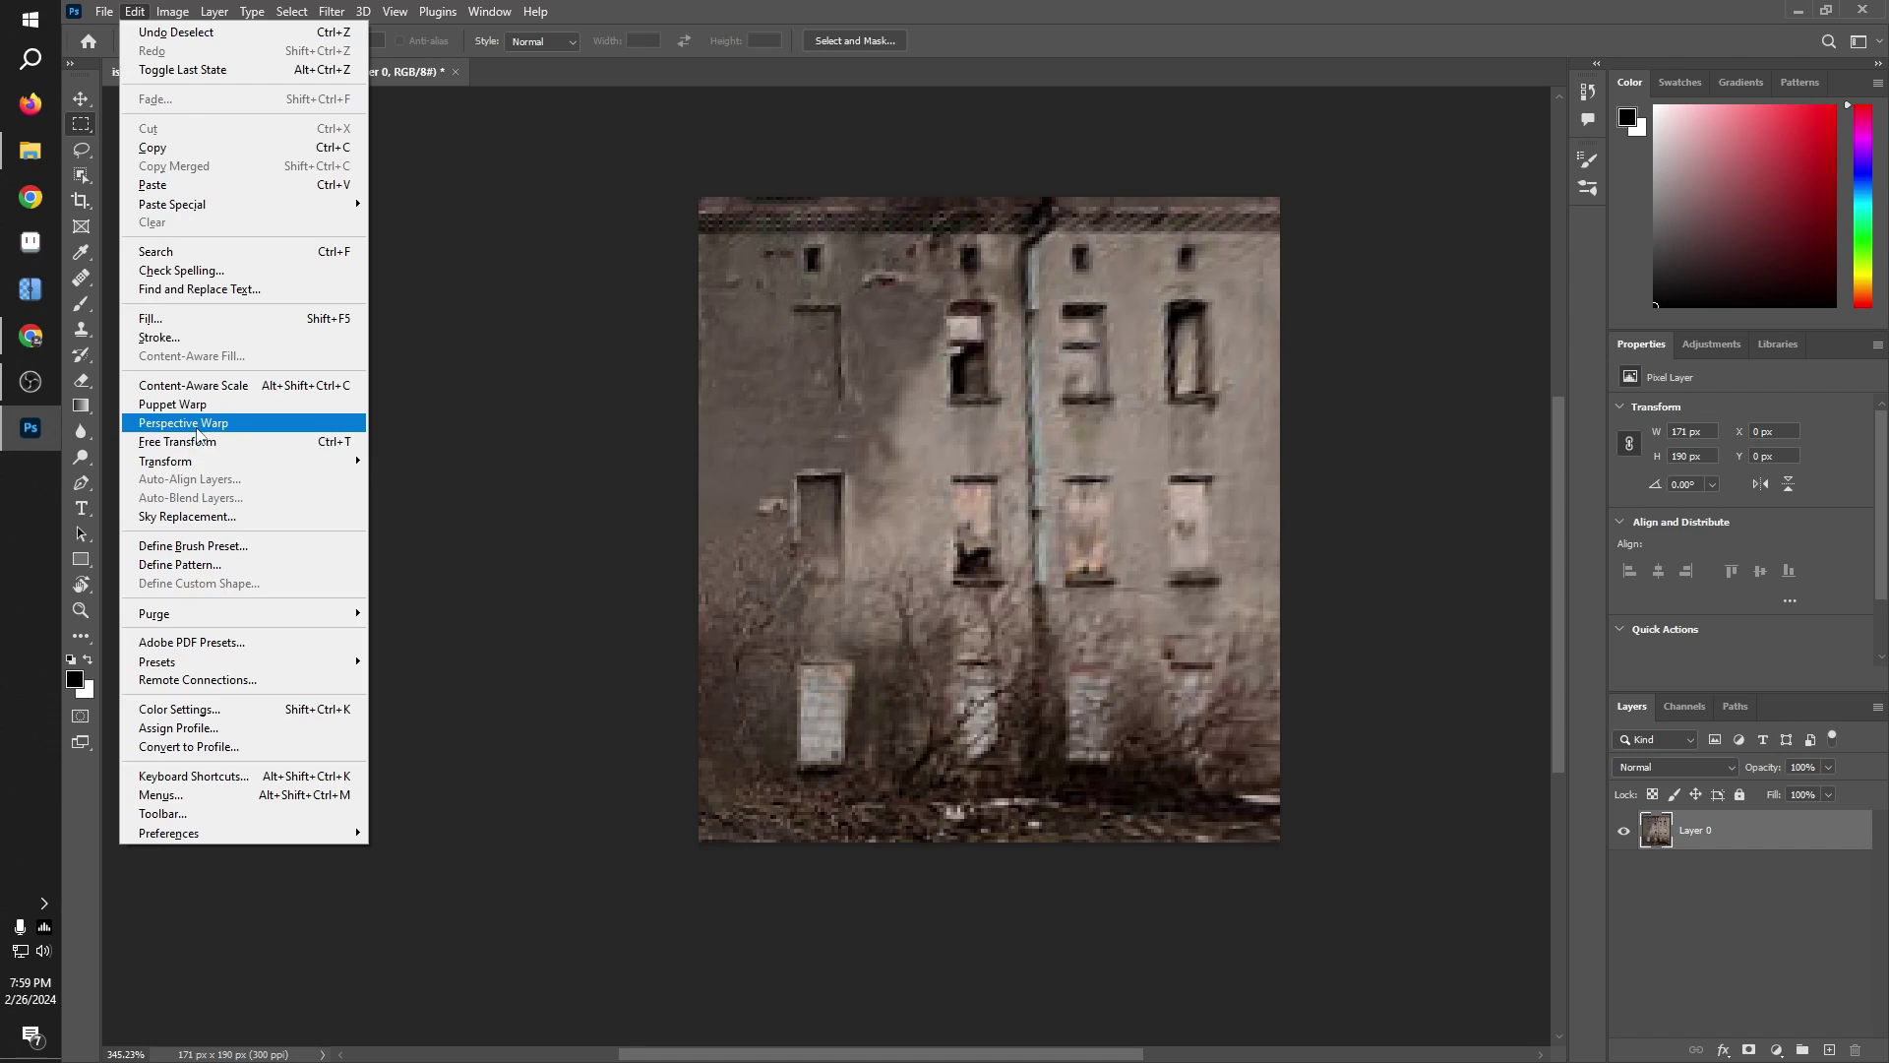
left_click(197, 423)
left_click(689, 180)
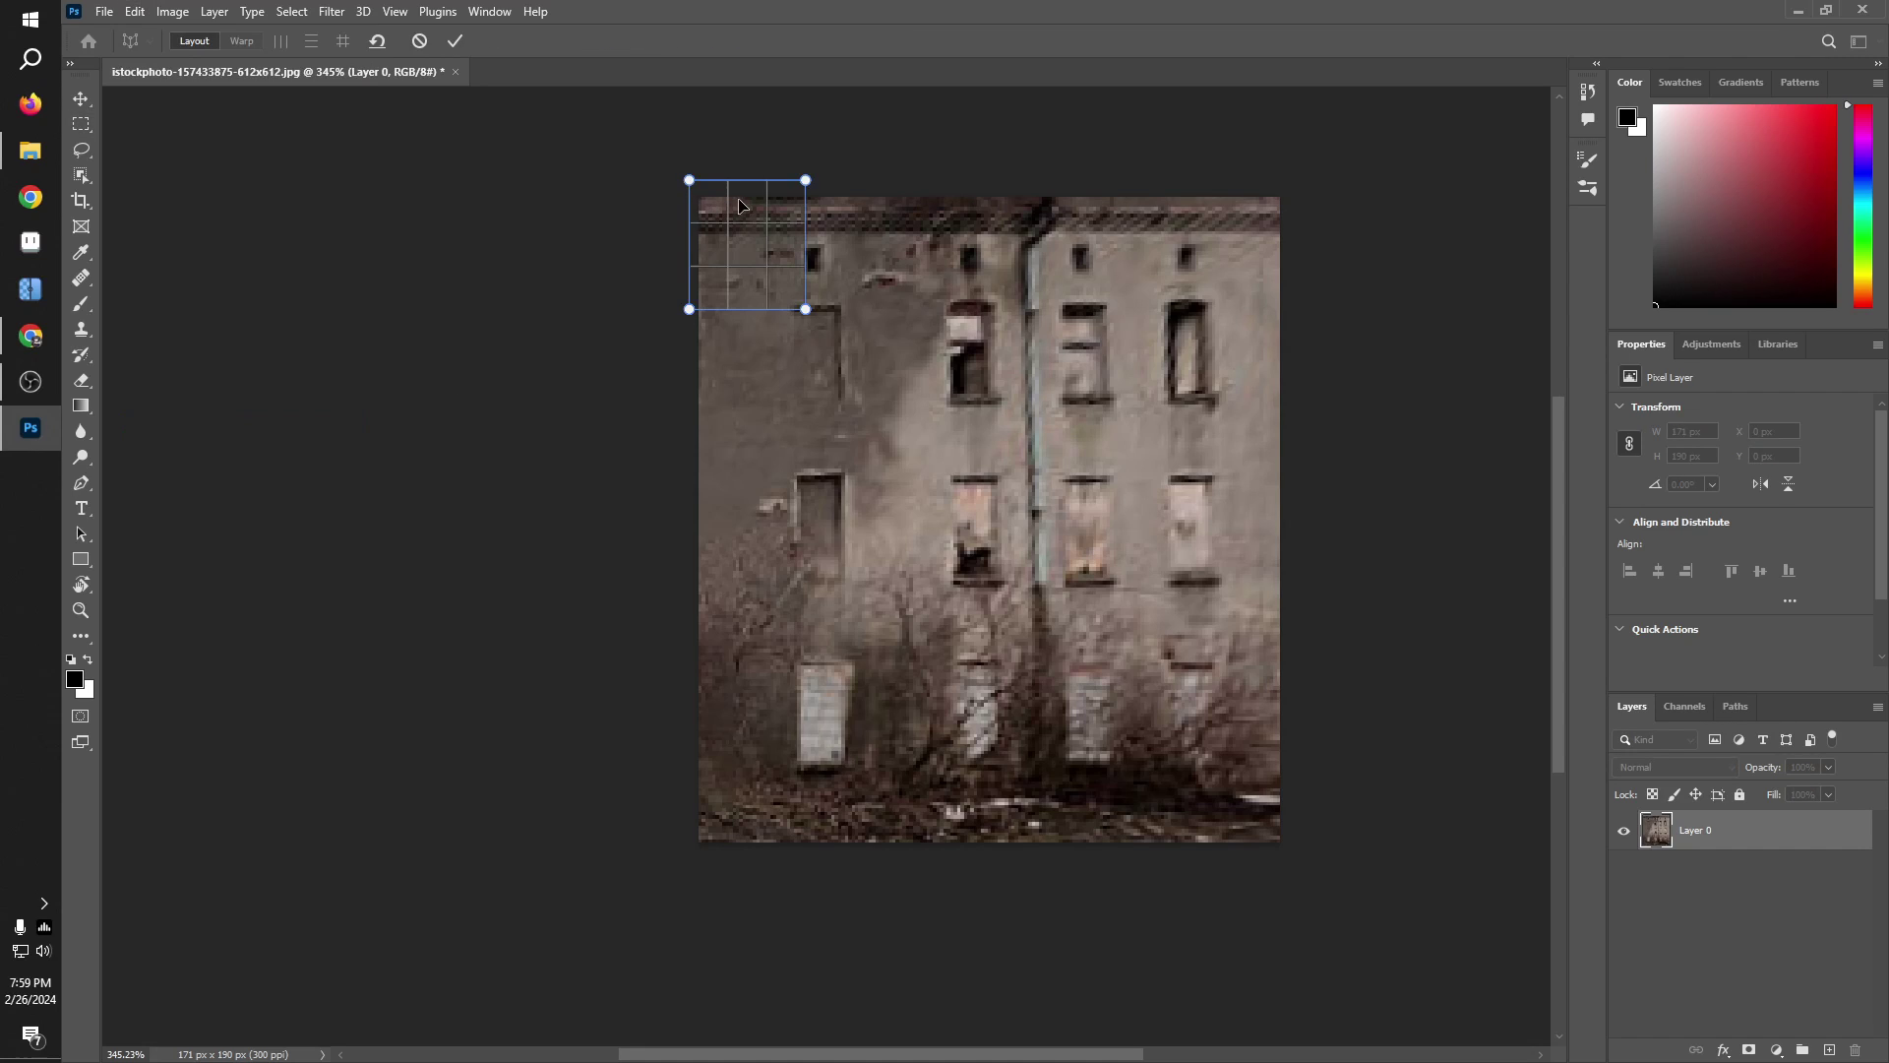
left_click_drag(825, 185, 1295, 204)
left_click_drag(1161, 203, 700, 195)
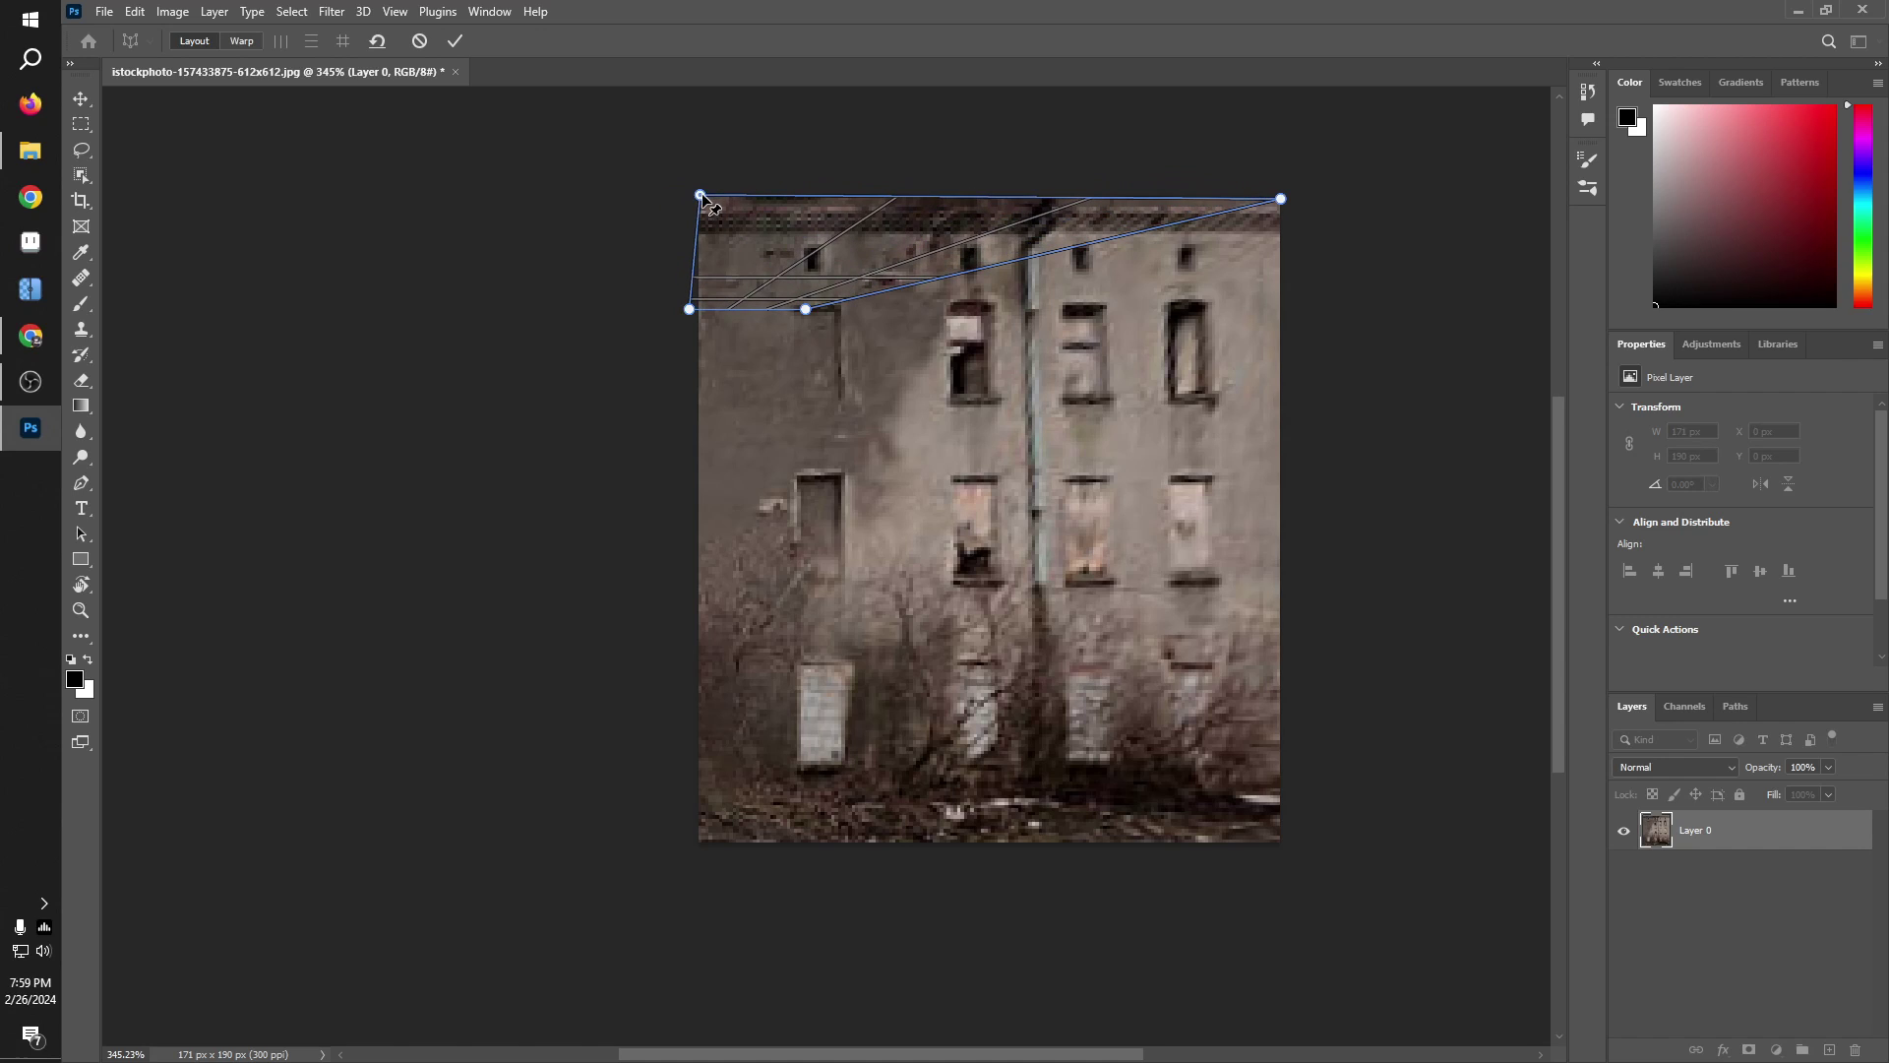
left_click_drag(807, 311, 1283, 845)
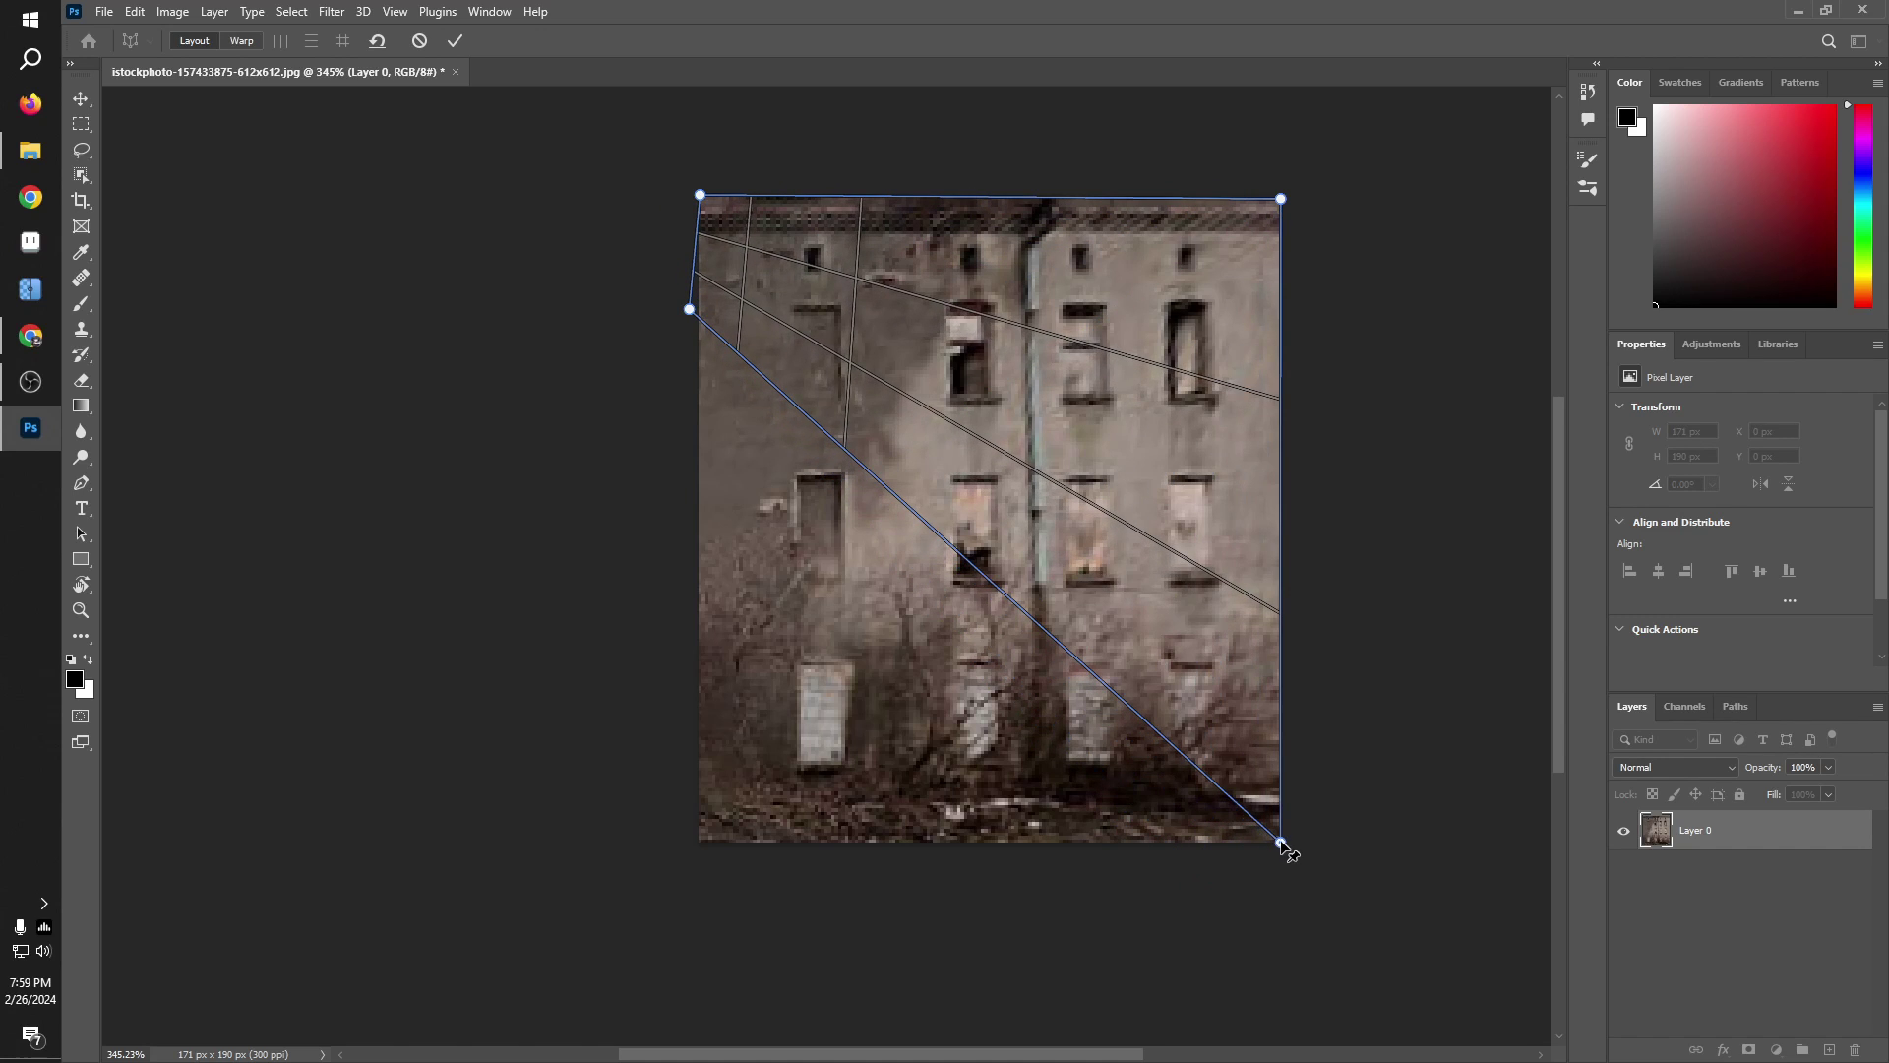
left_click_drag(690, 311, 703, 848)
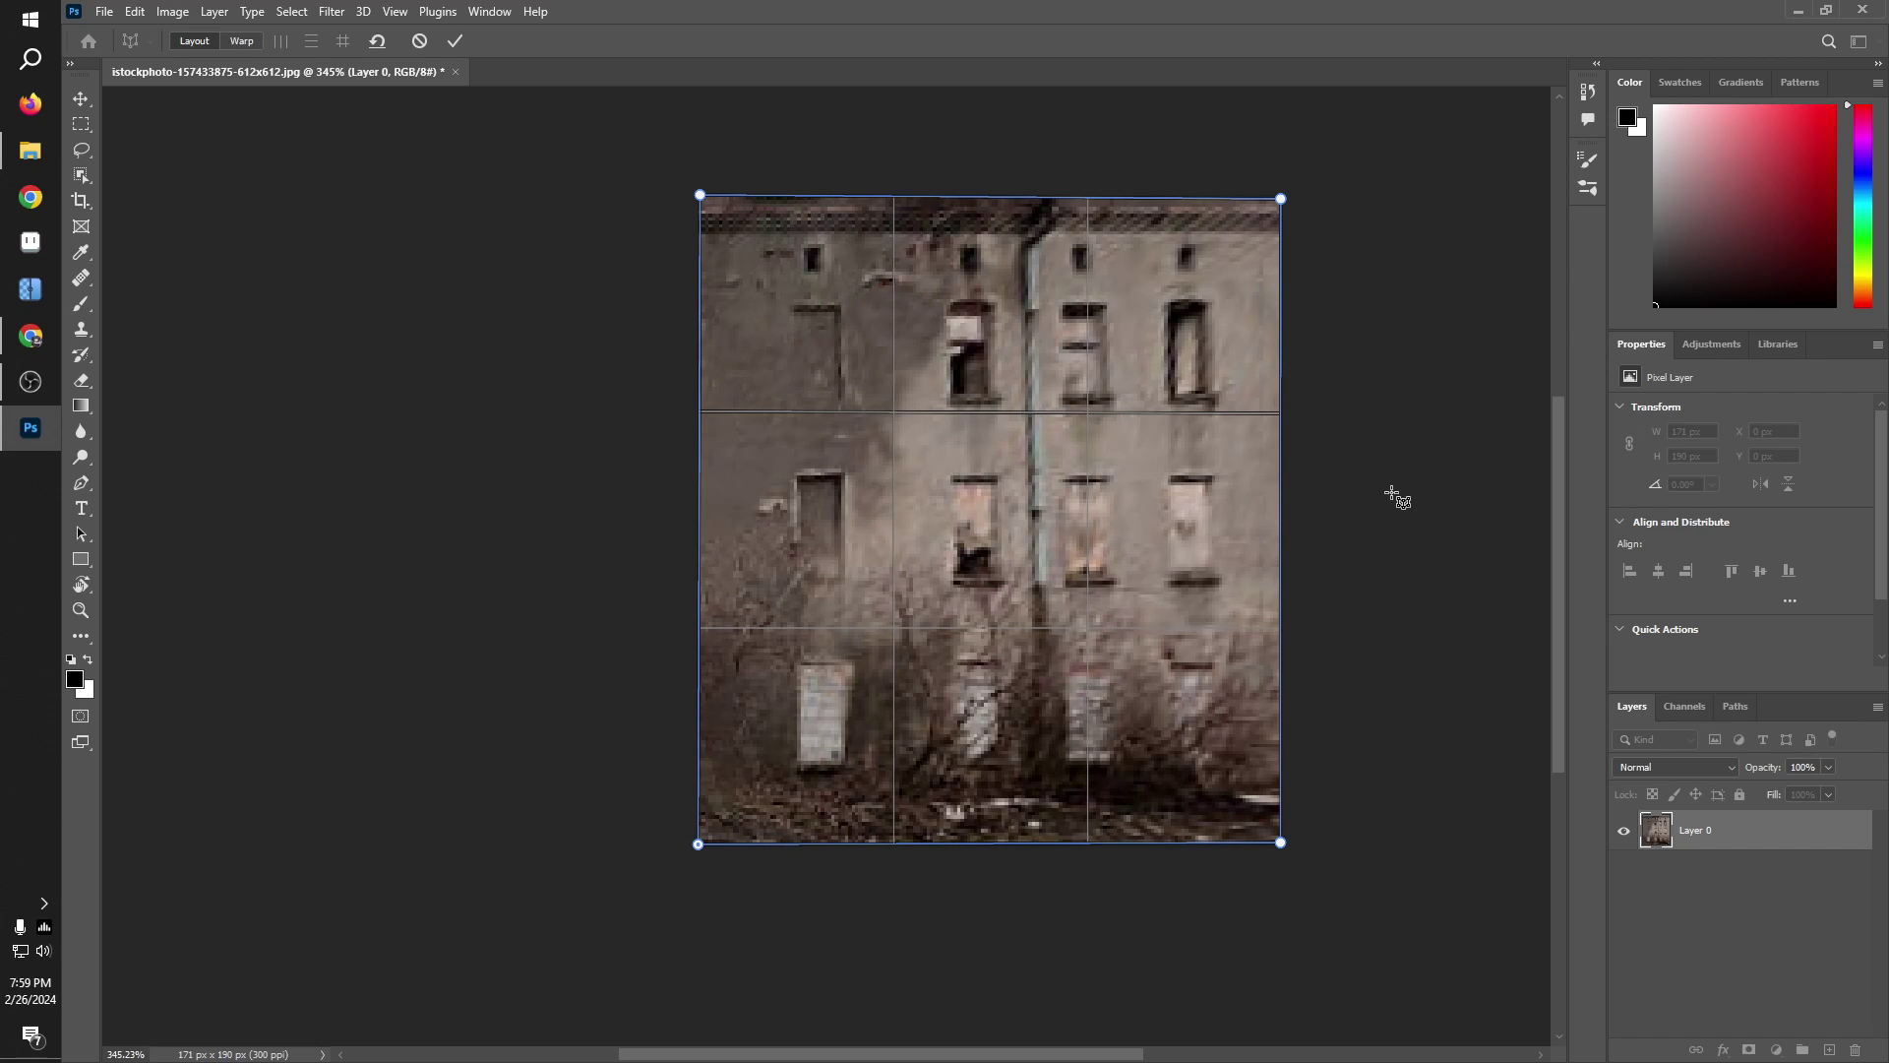
Step: Switch Perspective Warp to Warp mode, pull the plane's upper-right corner slightly outward past the image edge, and apply the warp
key("w")
left_click_drag(1282, 199, 1300, 196)
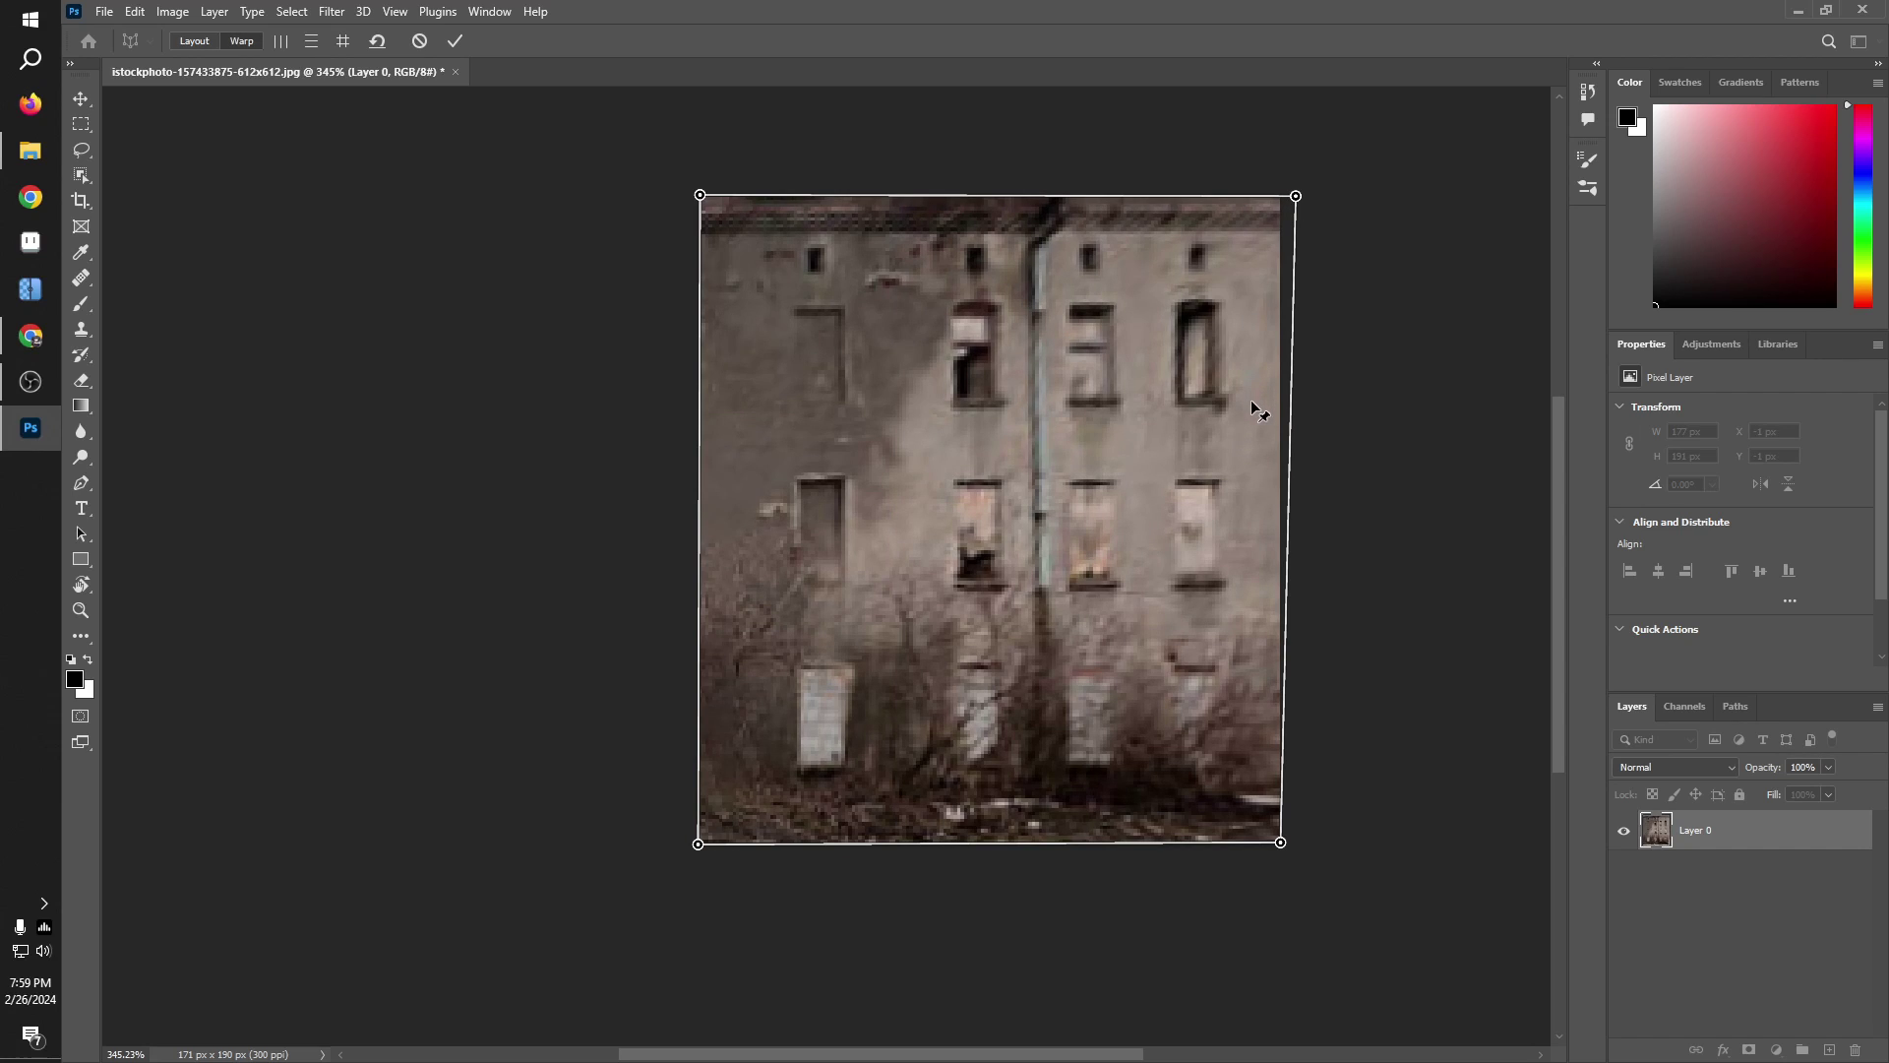
key("Return")
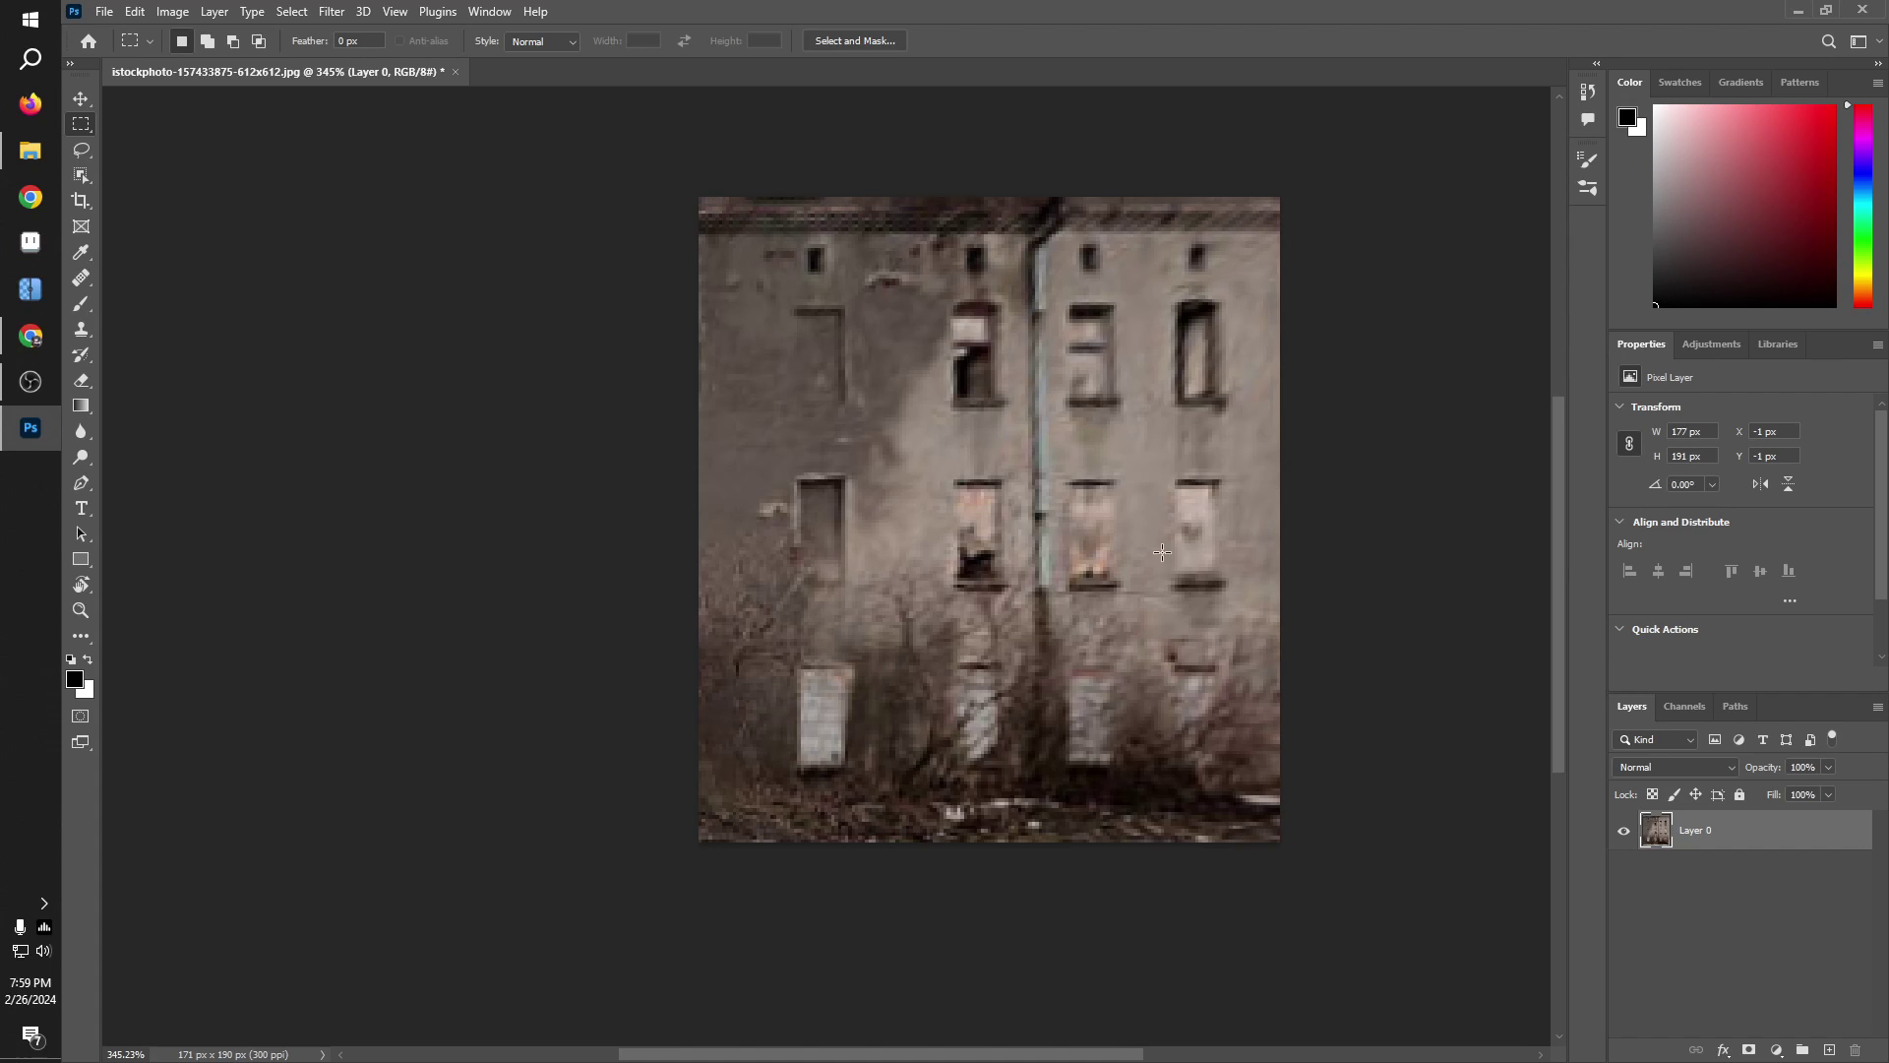
Step: Inspect the flattened facade texture up close and as a whole, checking the roofline, window rows and repaired edges
scroll(1033, 669, "up", 5)
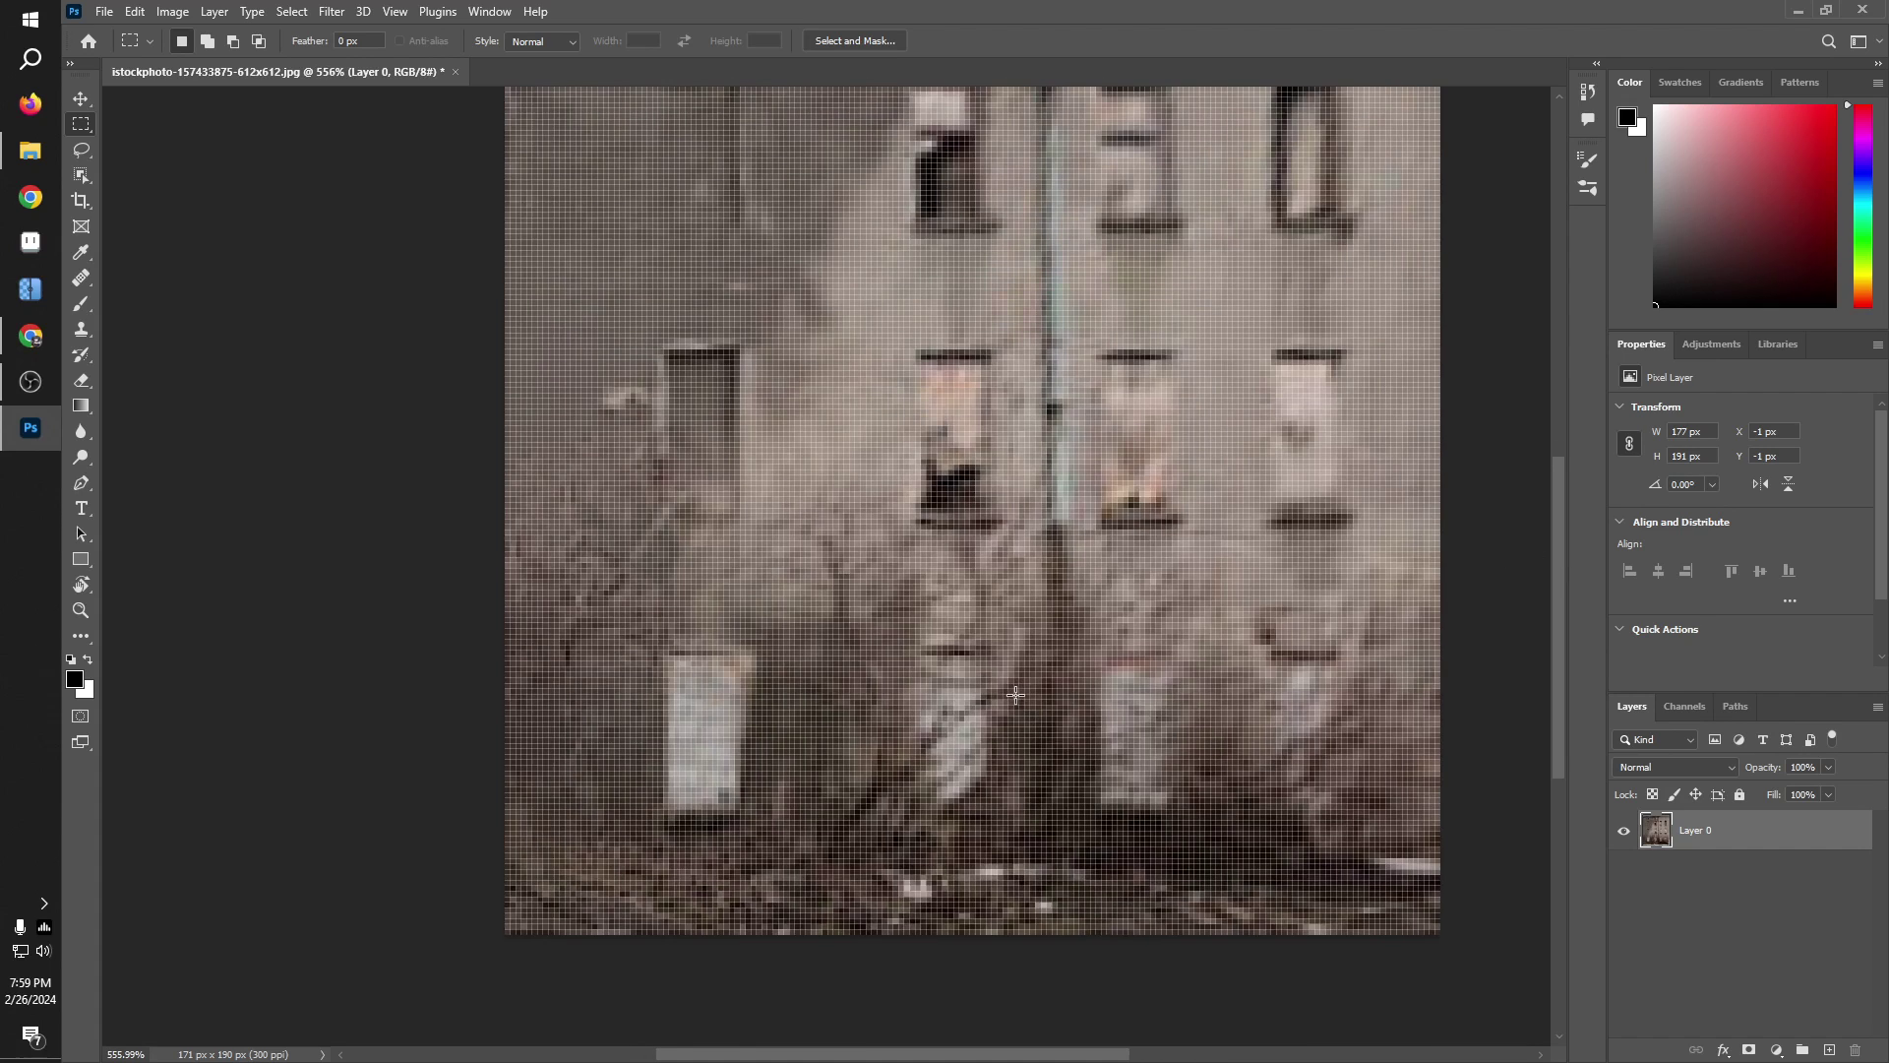
scroll(1422, 653, "down", 3)
scroll(1344, 824, "down", 3)
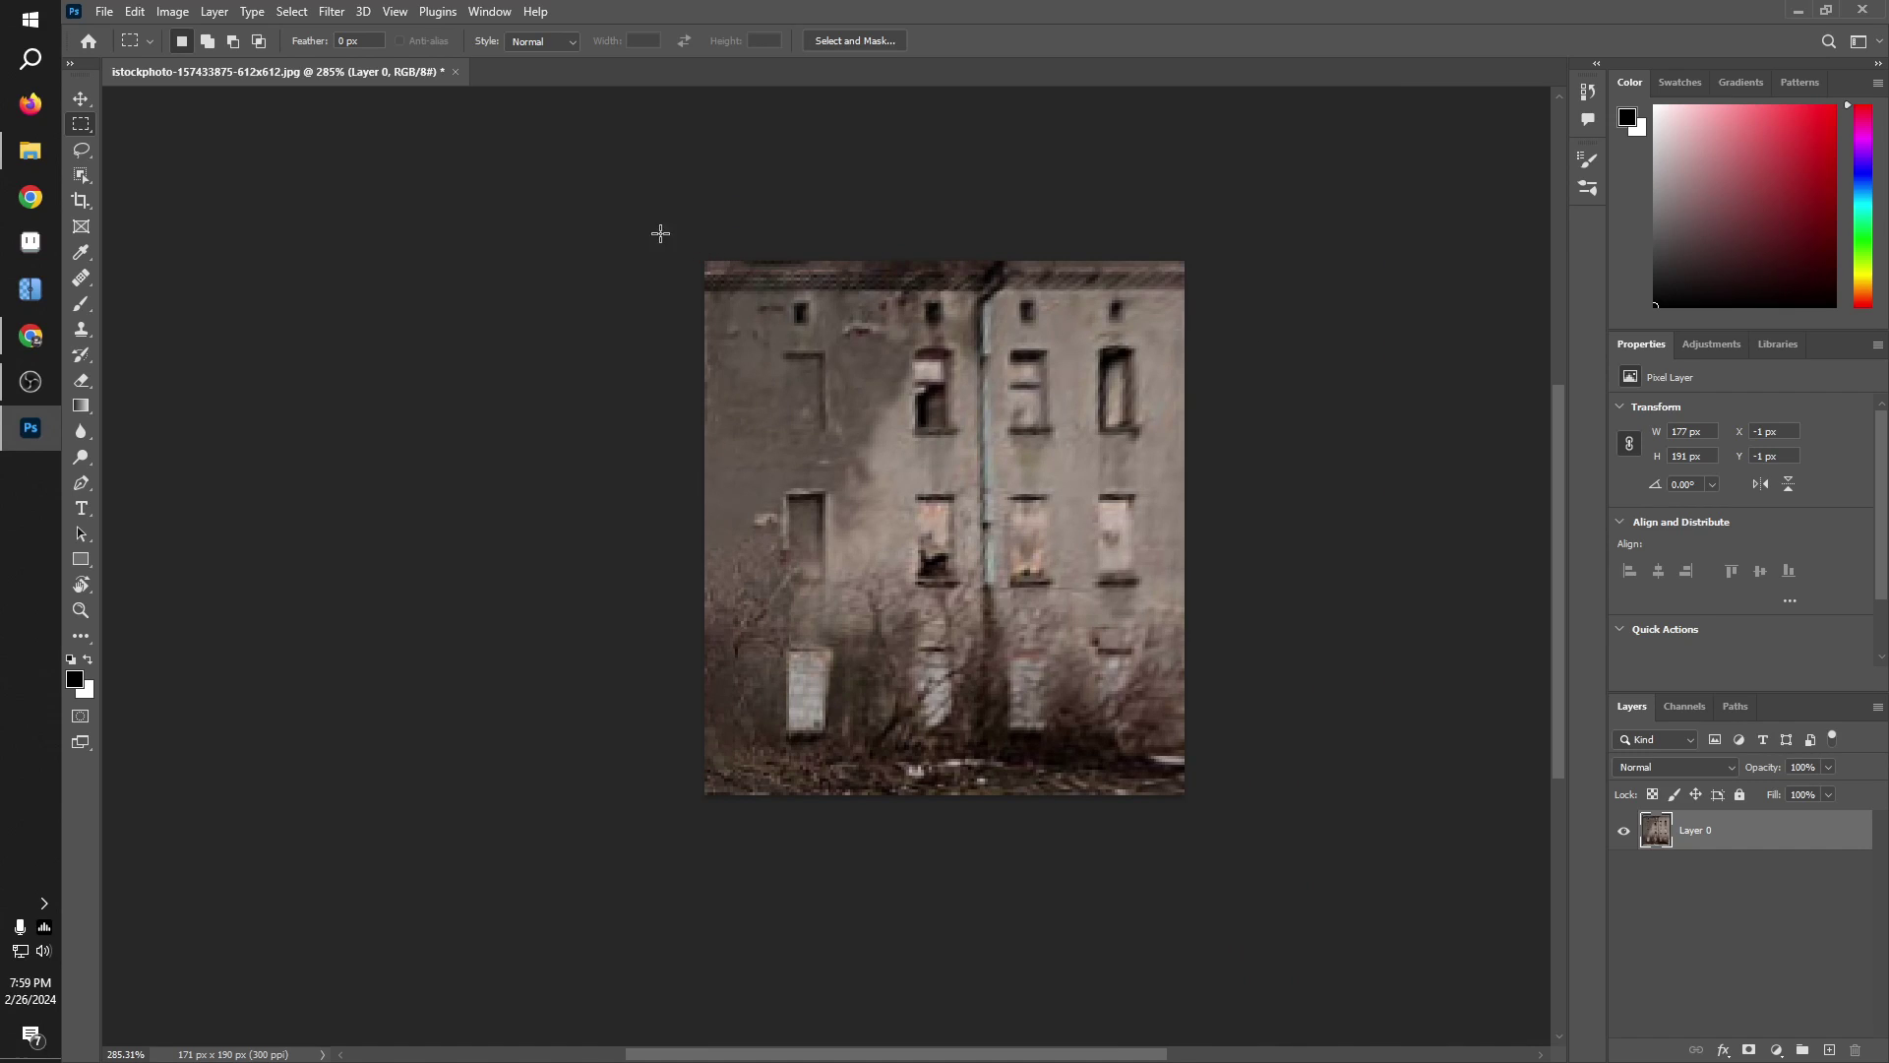
left_click_drag(660, 236, 930, 475)
left_click(1118, 181)
left_click_drag(683, 245, 1238, 317)
left_click(1240, 316)
scroll(727, 738, "up", 6)
scroll(932, 696, "up", 7)
scroll(1037, 561, "down", 12)
scroll(1311, 560, "up", 2)
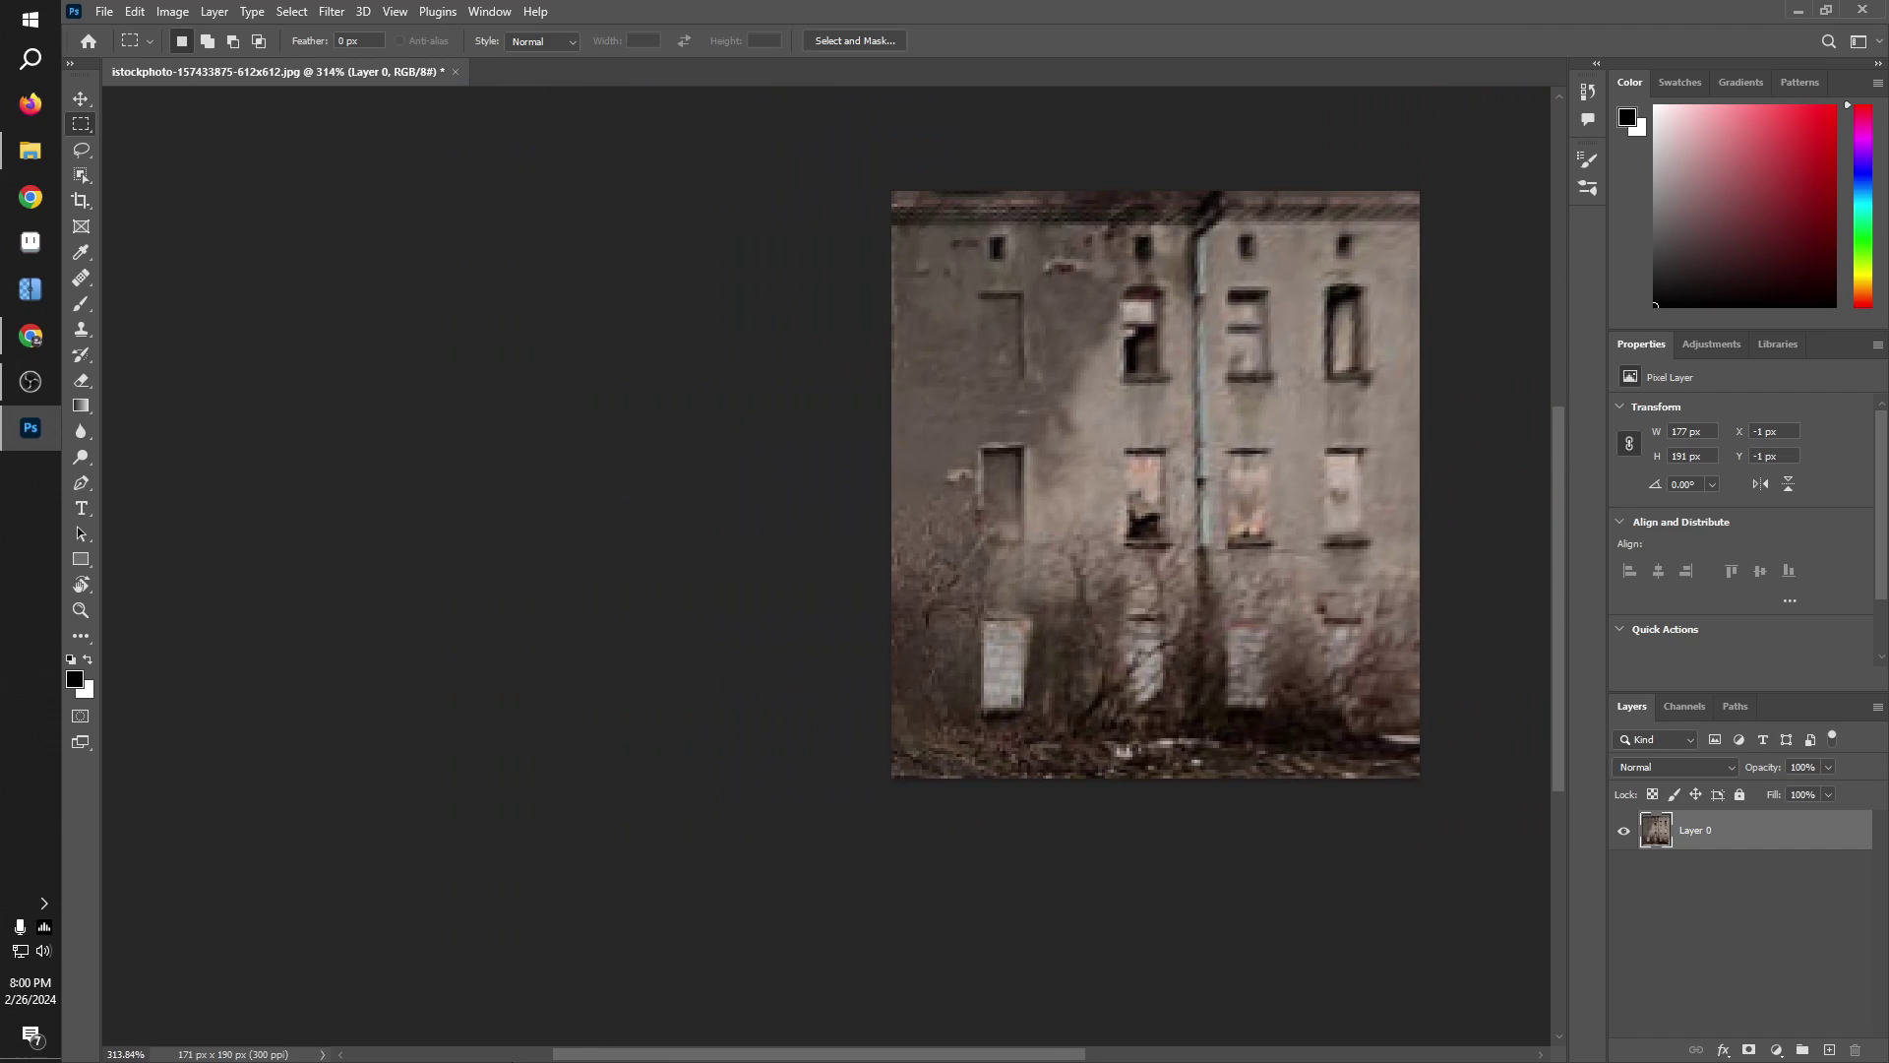
left_click_drag(637, 1055, 779, 1055)
scroll(1165, 737, "up", 2)
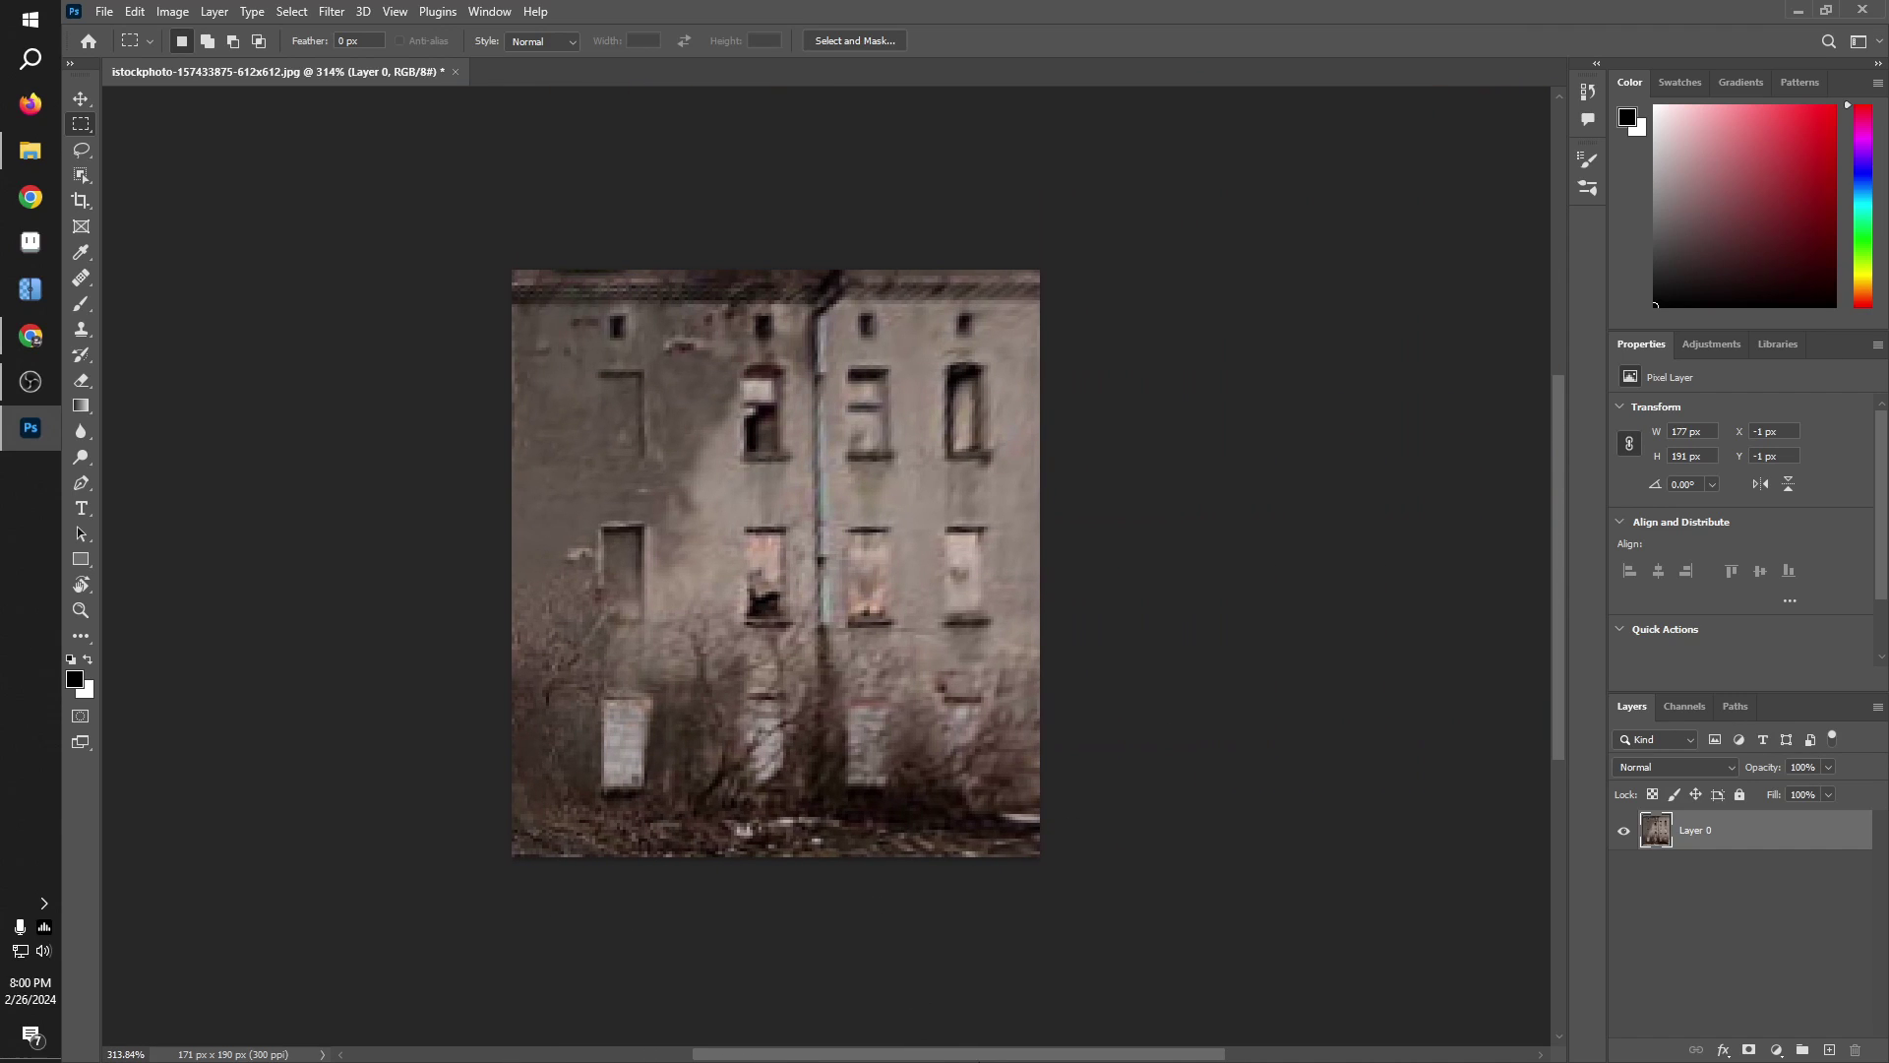
left_click_drag(986, 1054, 940, 1054)
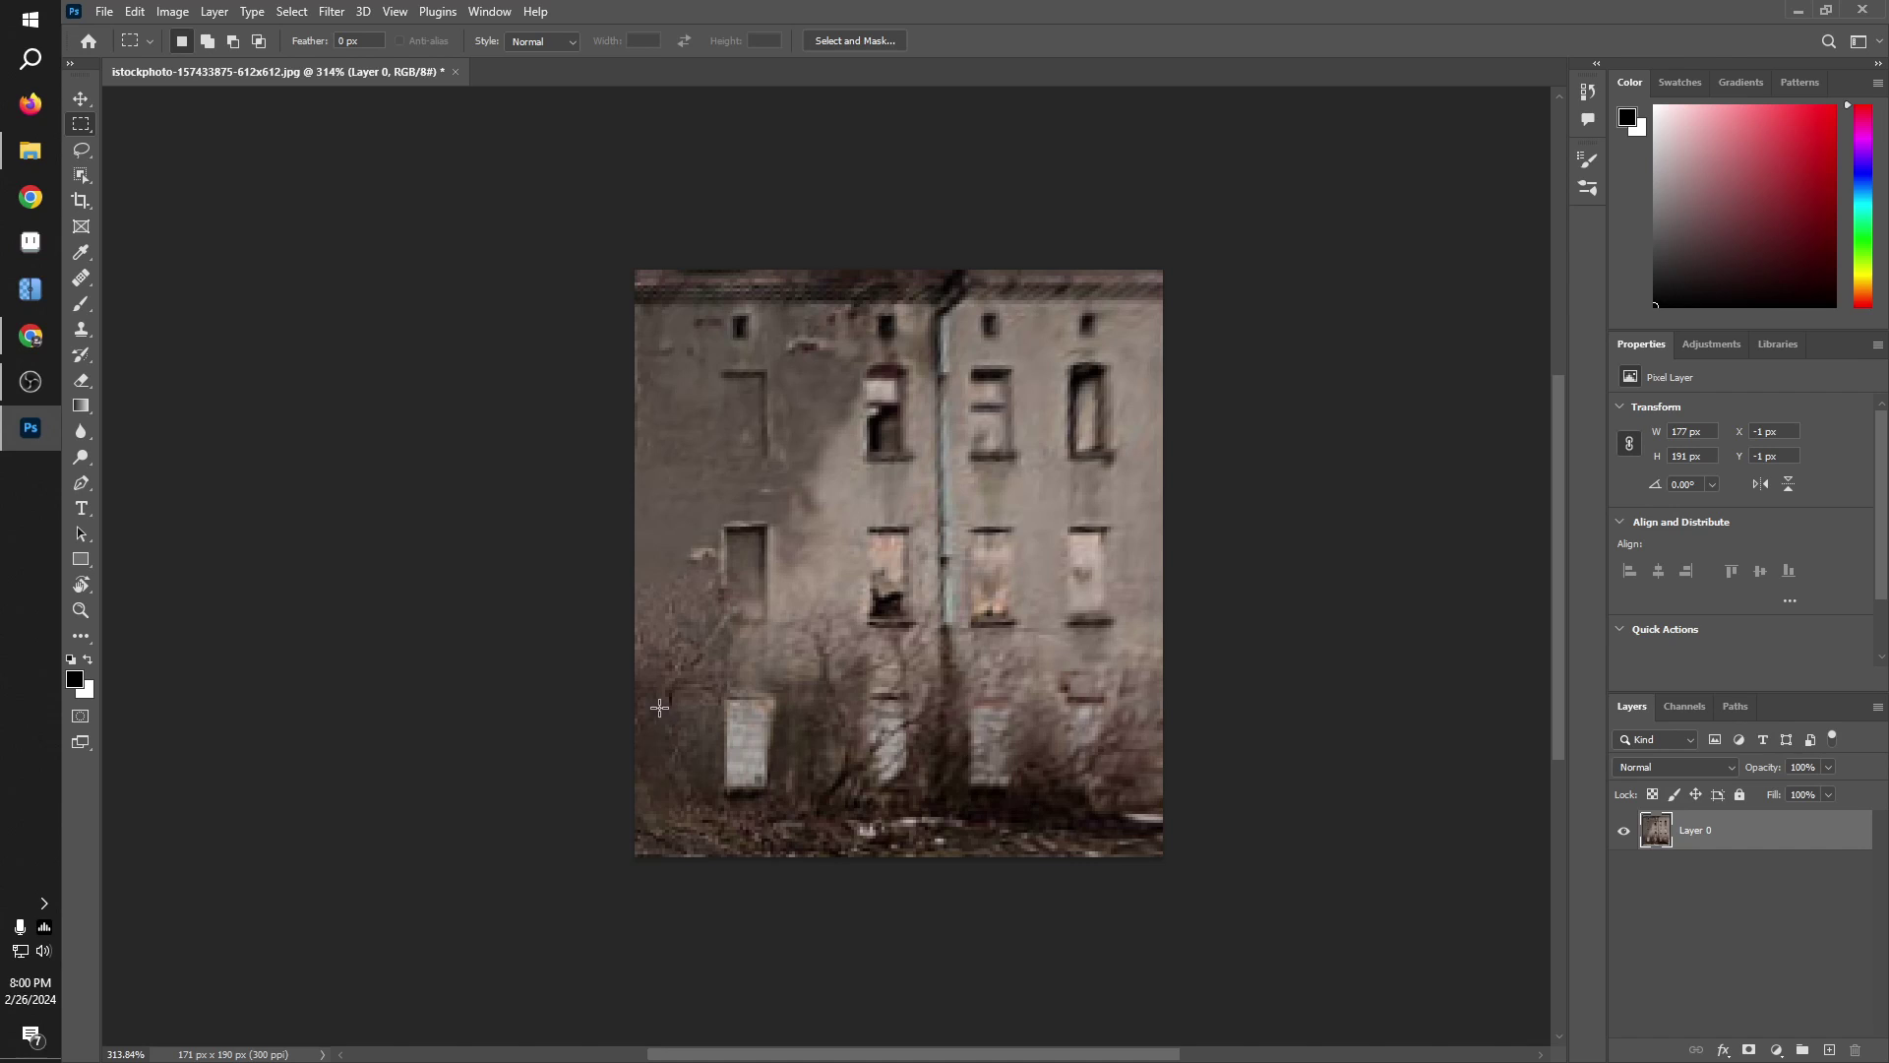
scroll(915, 684, "up", 3)
scroll(894, 659, "down", 1)
scroll(894, 659, "down", 1)
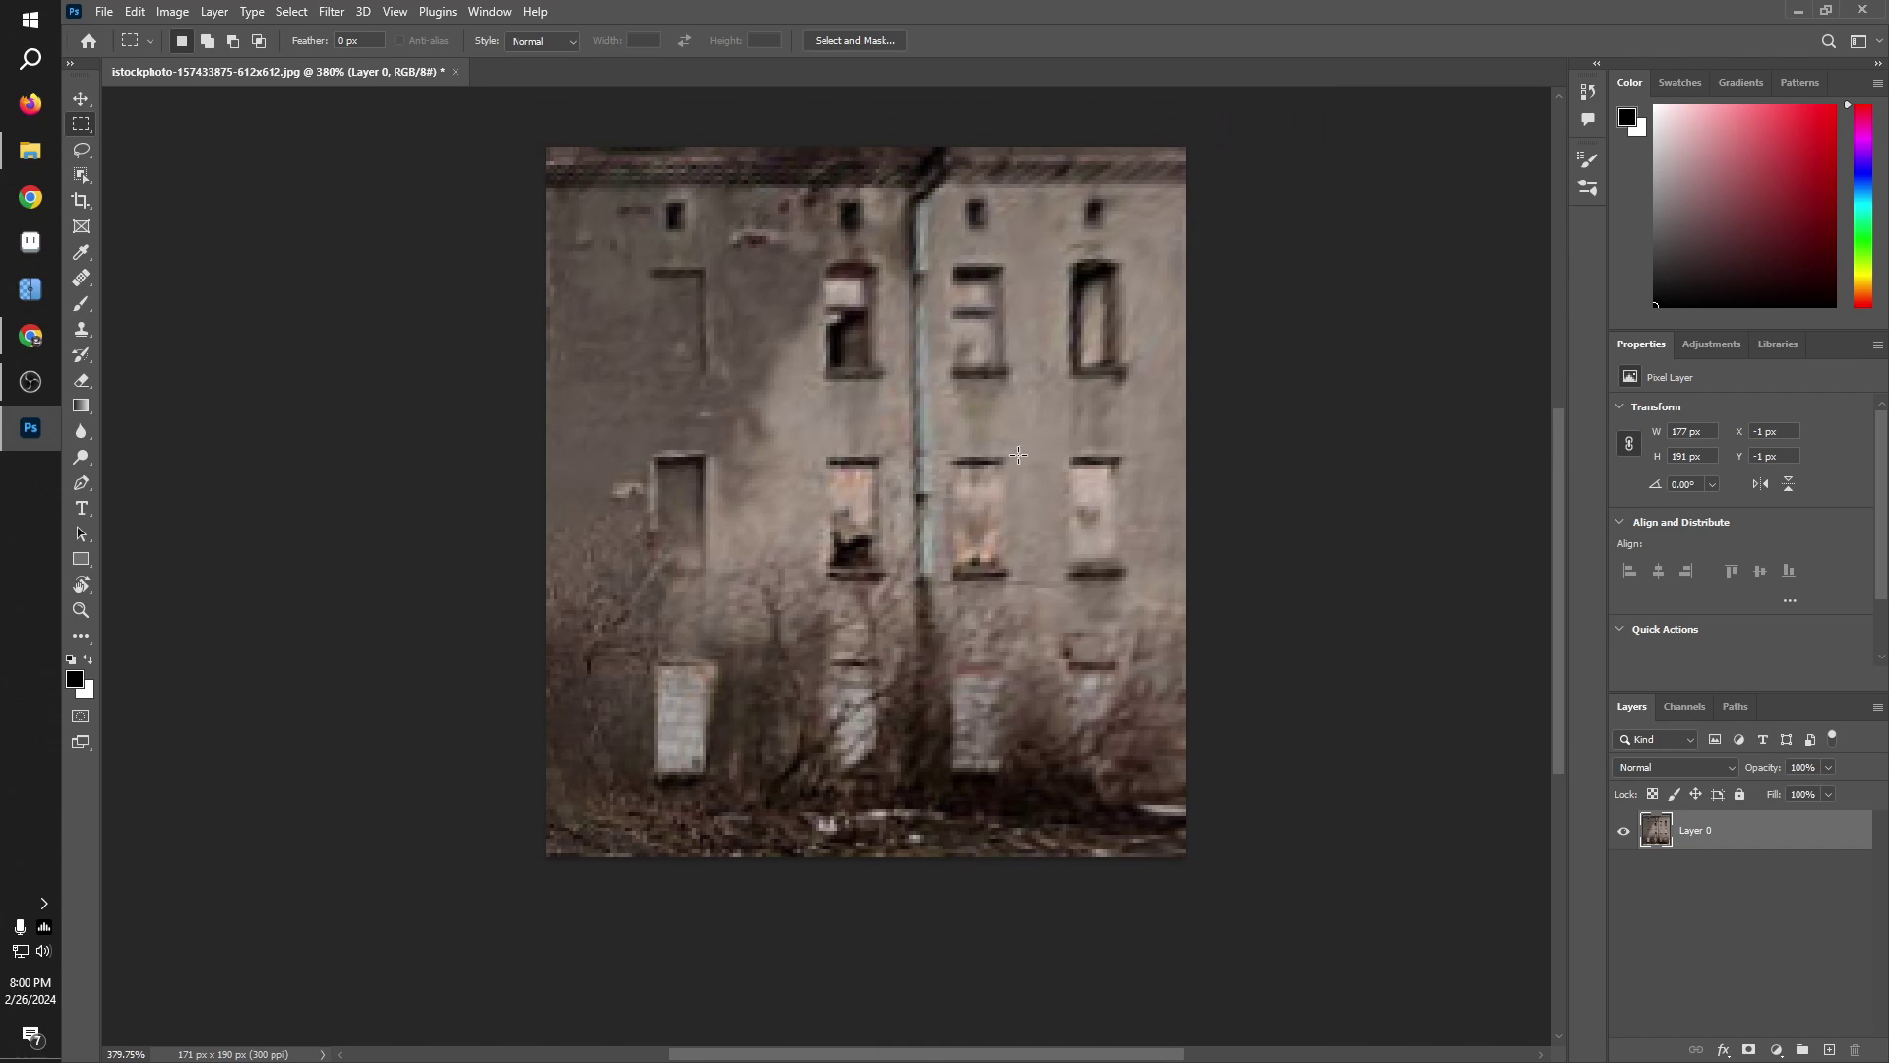
scroll(787, 512, "up", 3)
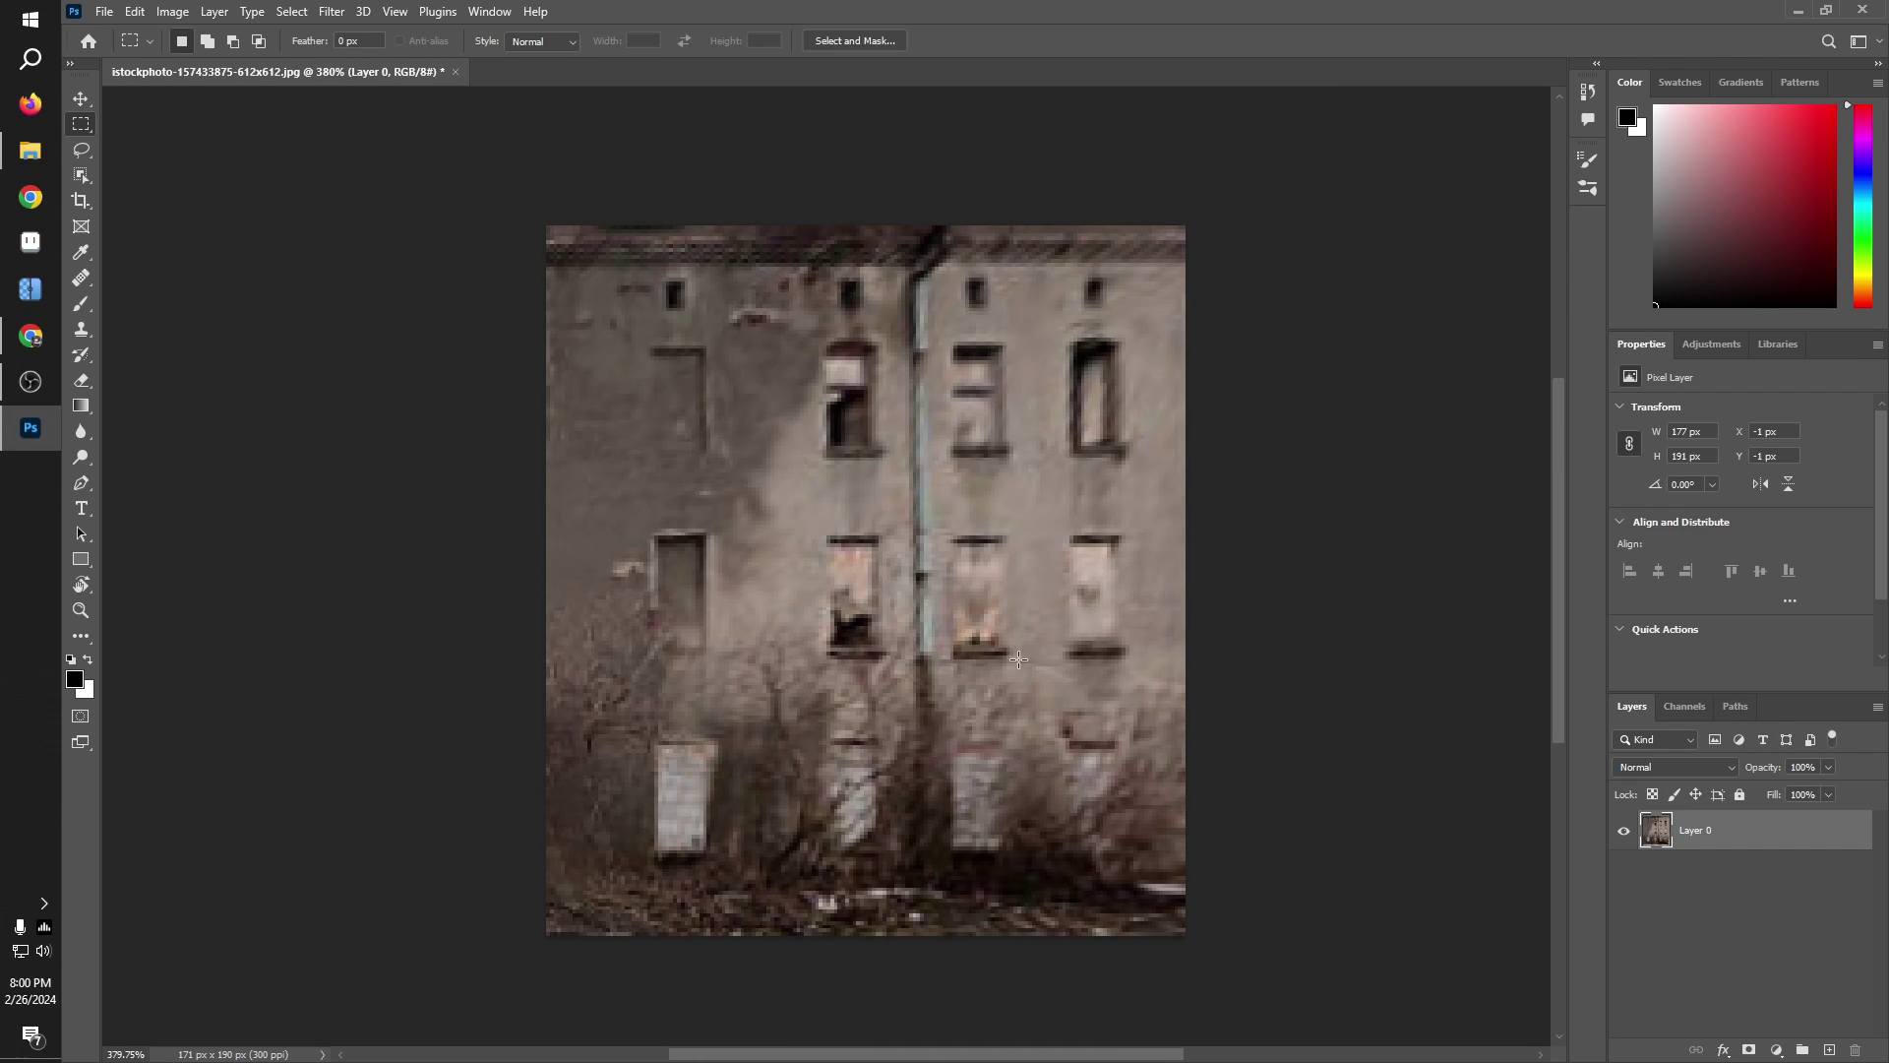
scroll(1024, 674, "down", 1)
scroll(1028, 669, "down", 1)
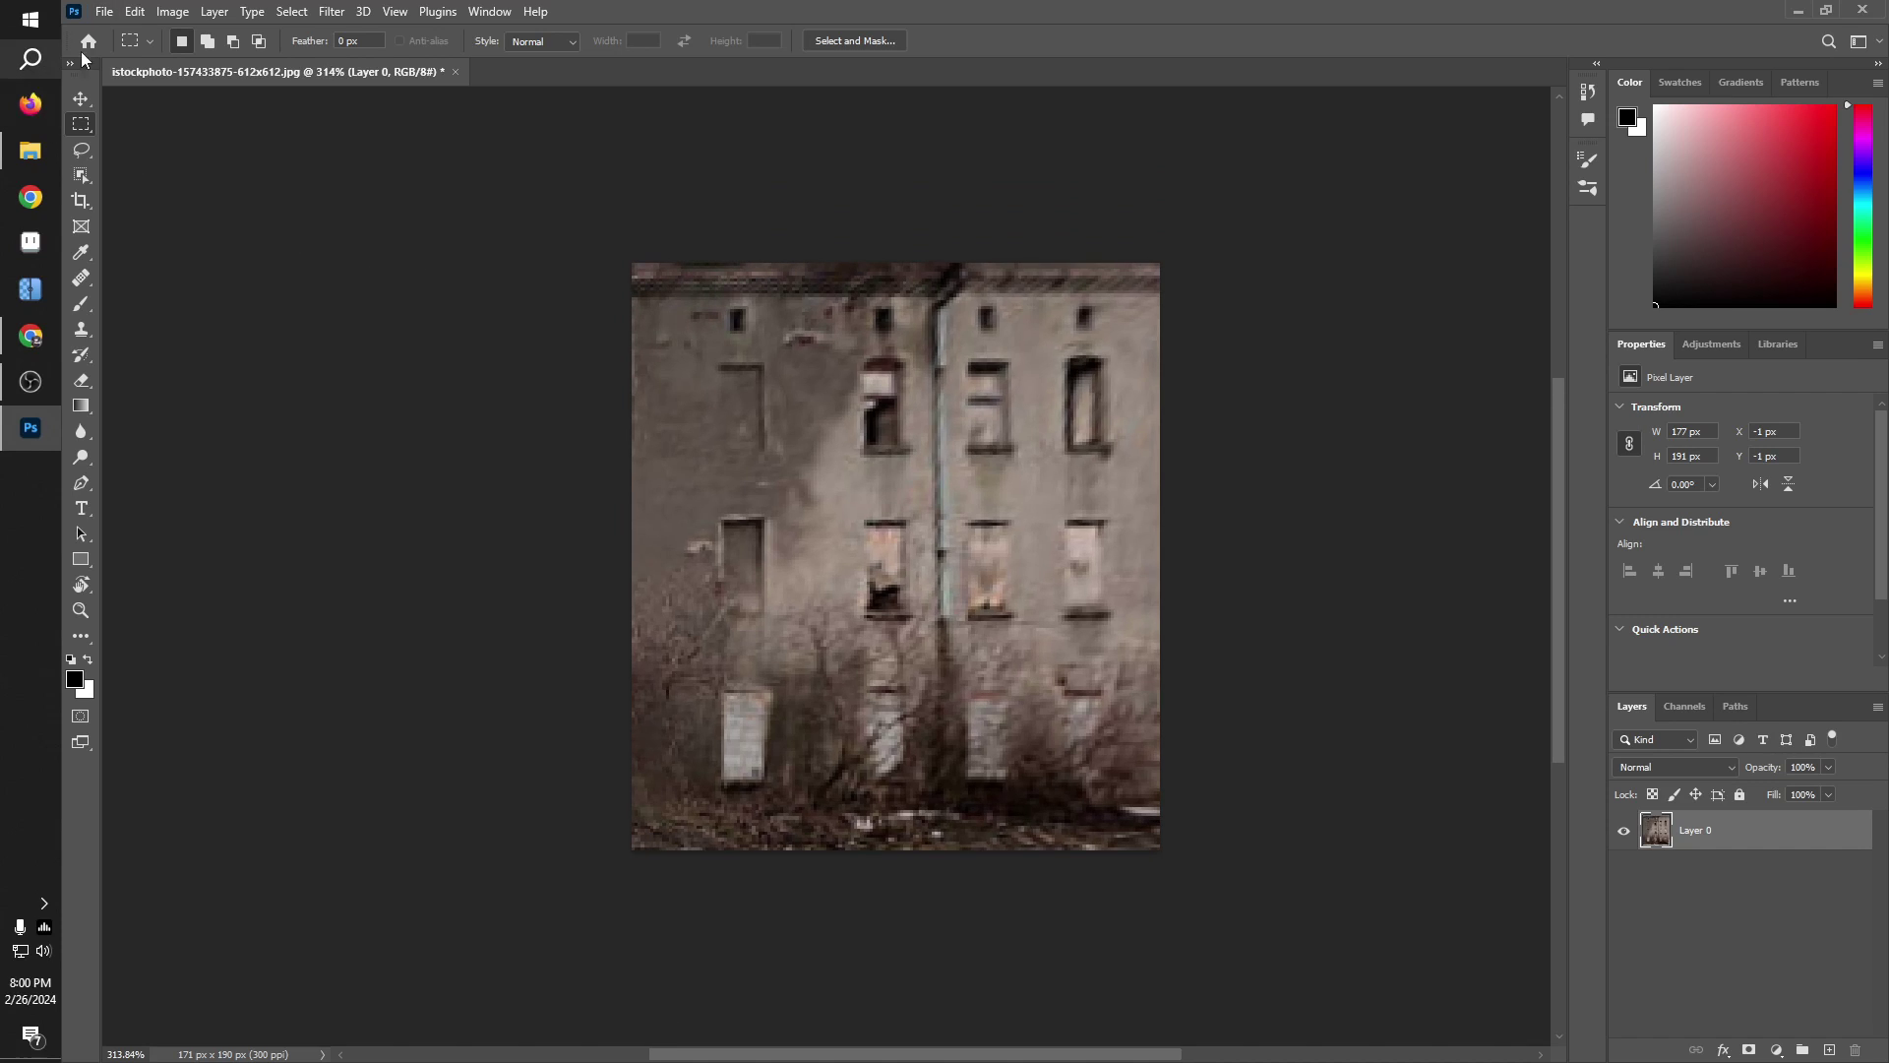
Step: Start converting the facade image to Indexed Color mode and keep the settings dialog clear of the preview
left_click(169, 17)
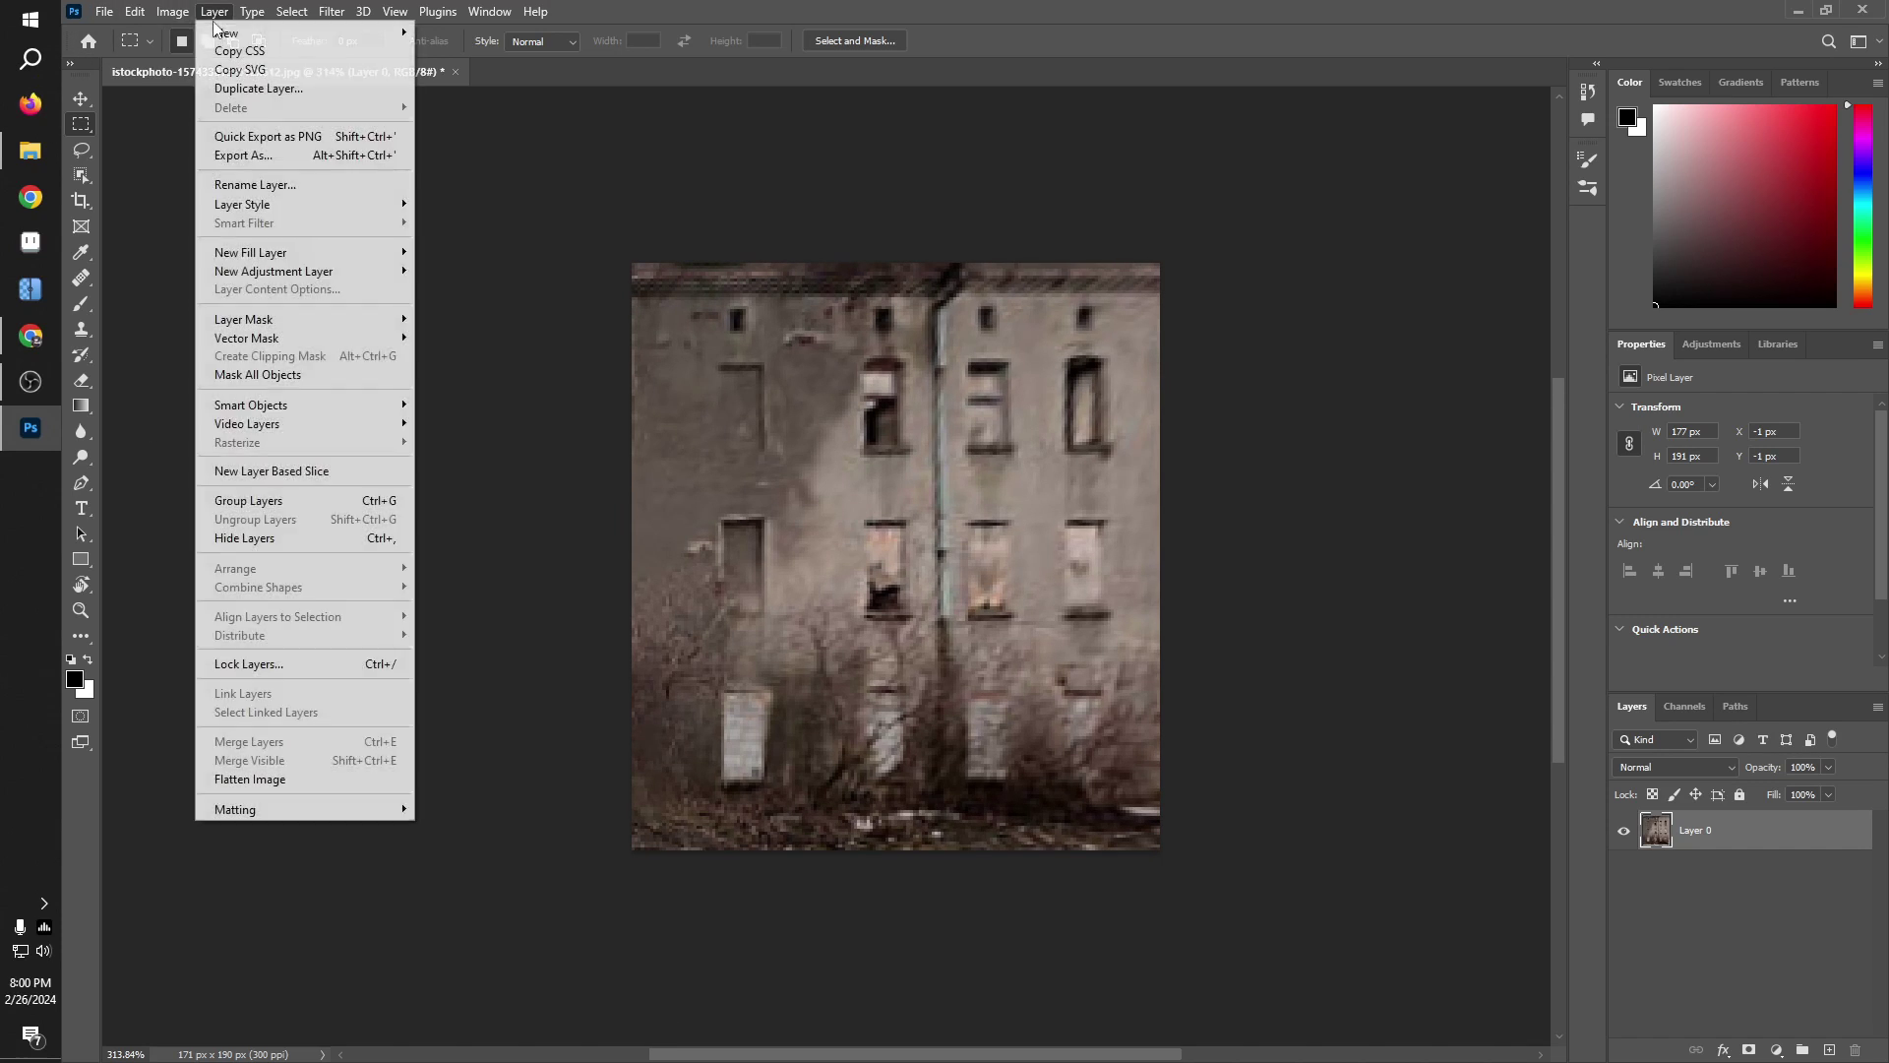
mouse_move(178, 39)
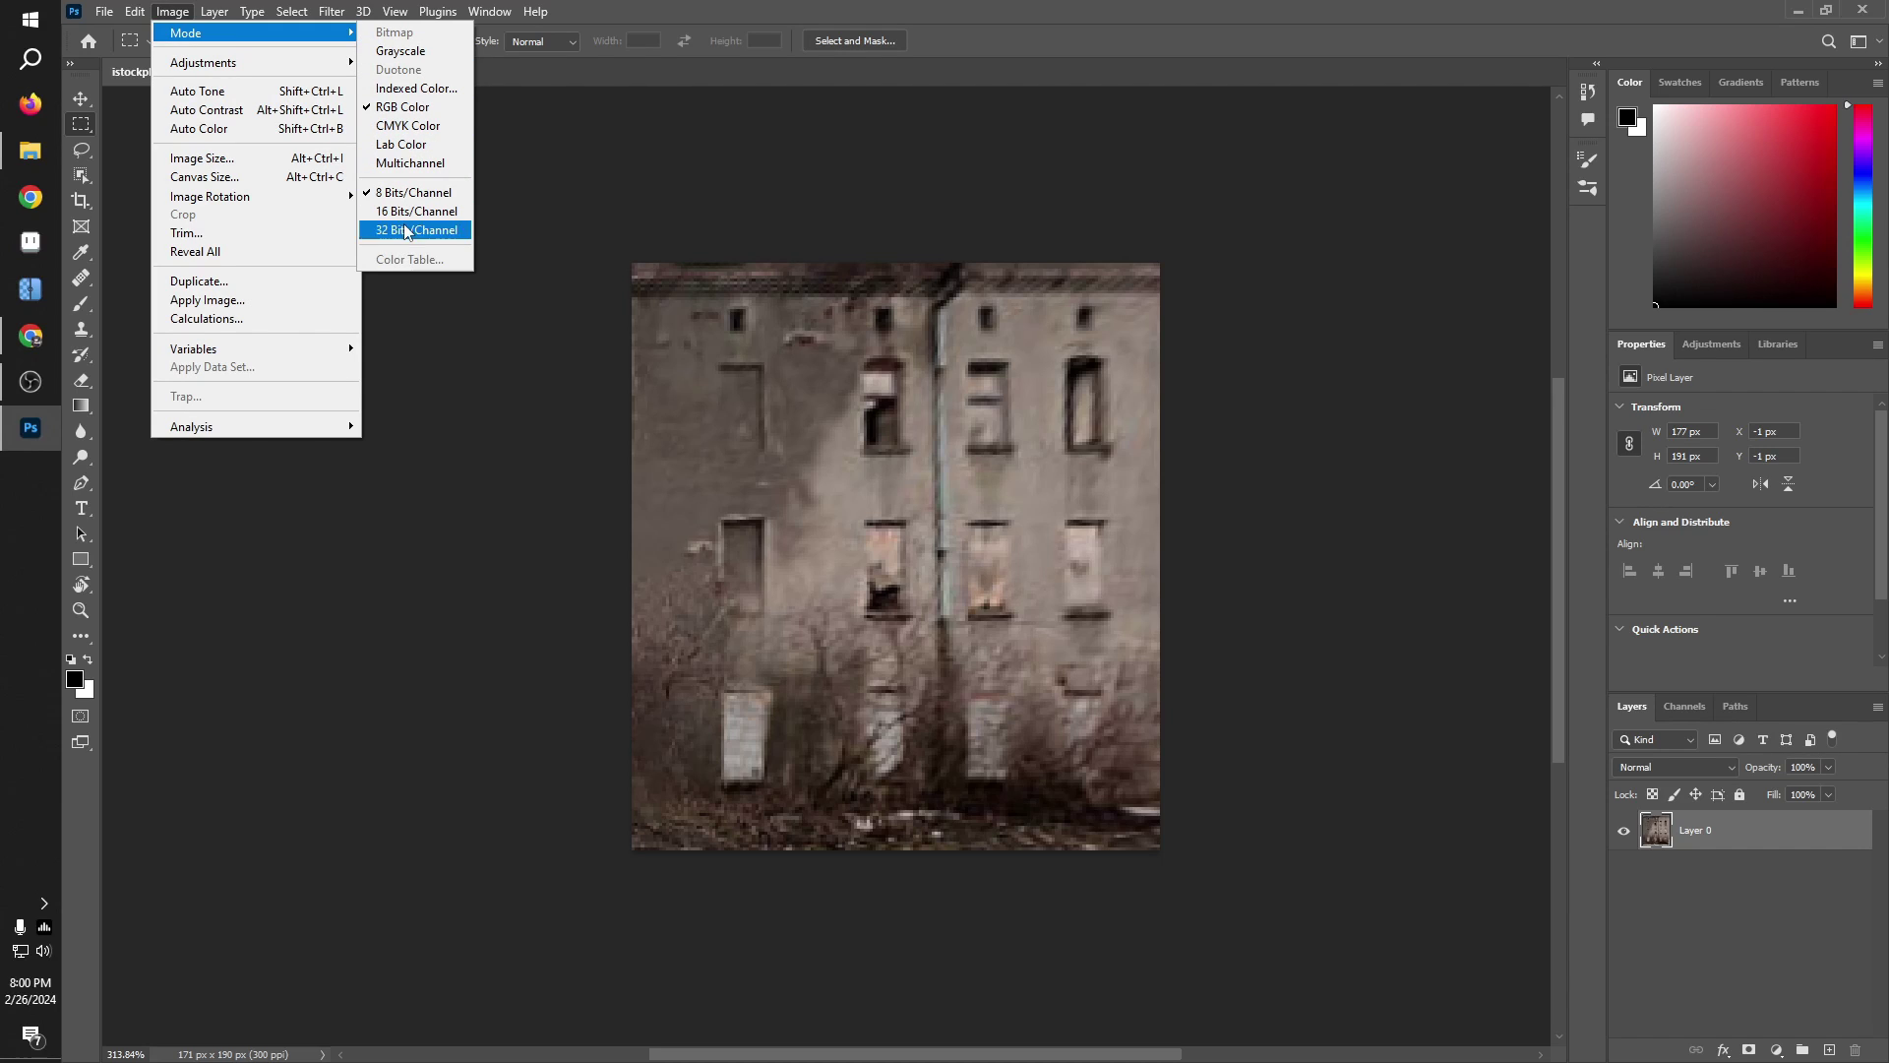
left_click(402, 94)
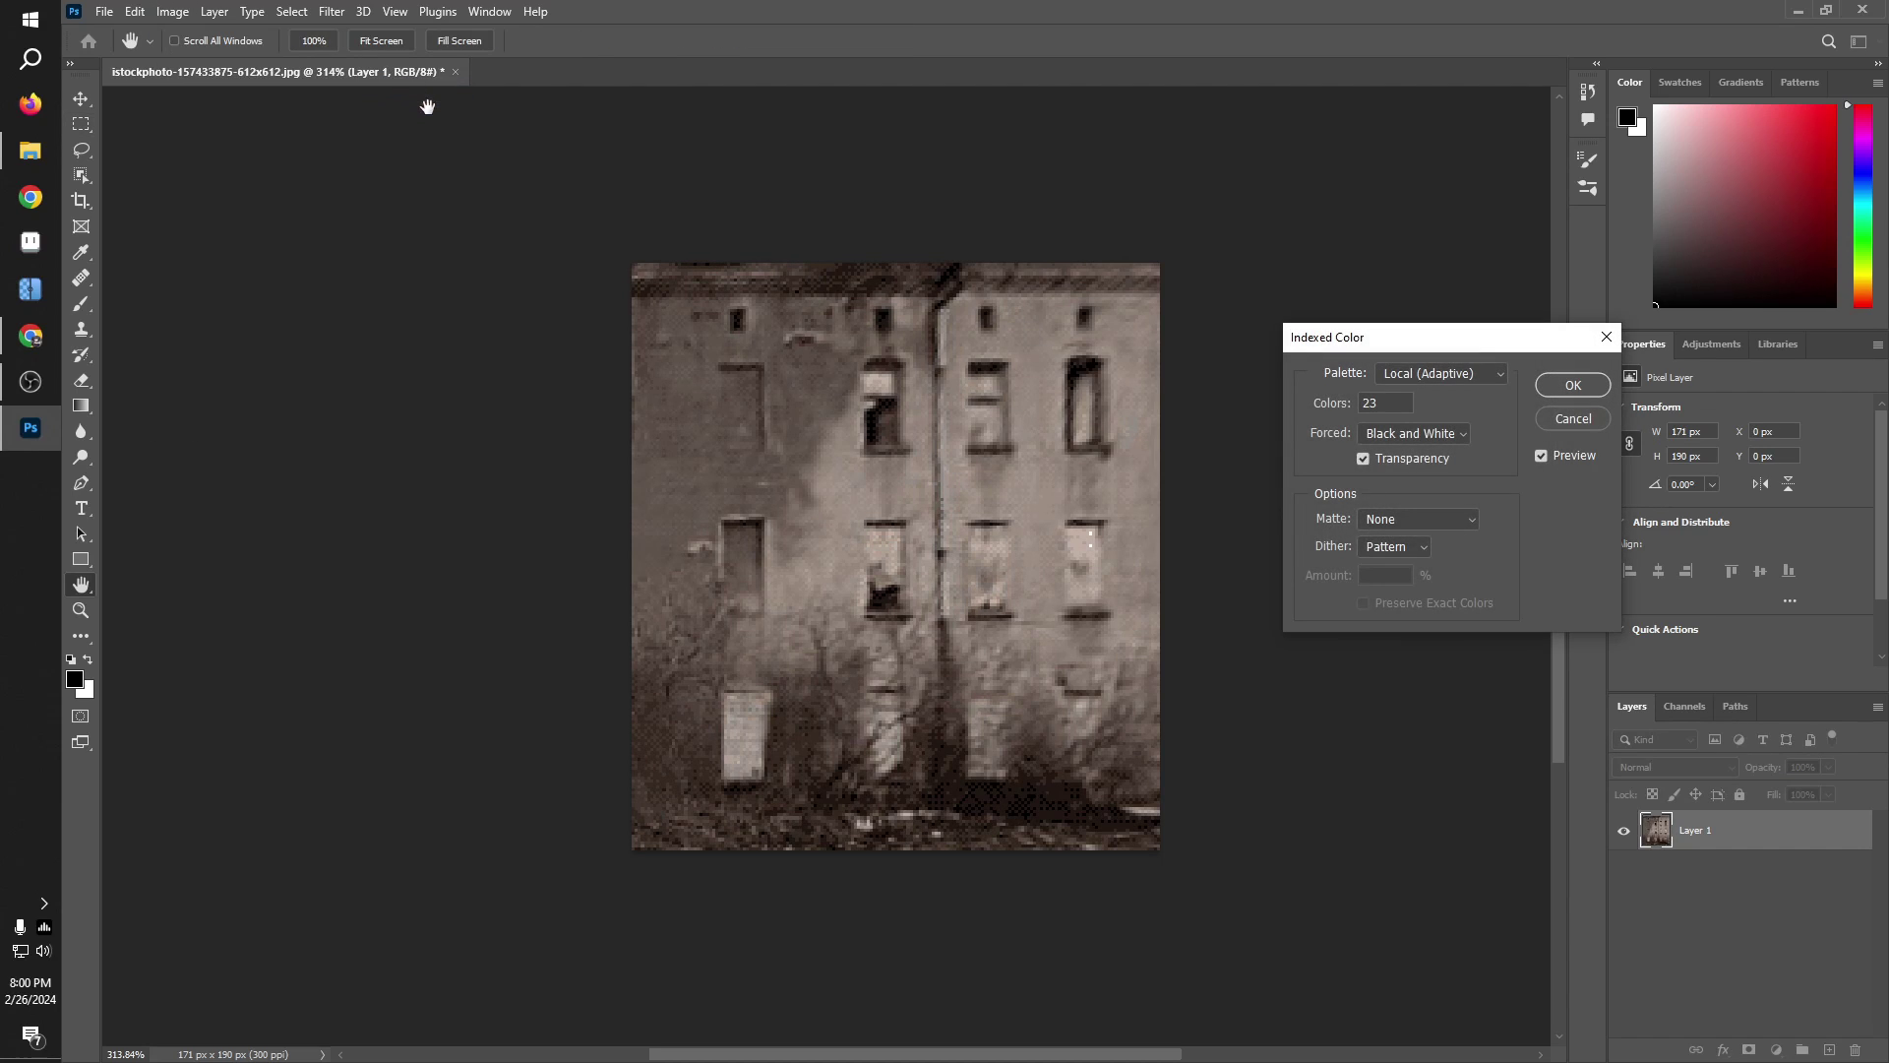
left_click_drag(1415, 345, 1408, 368)
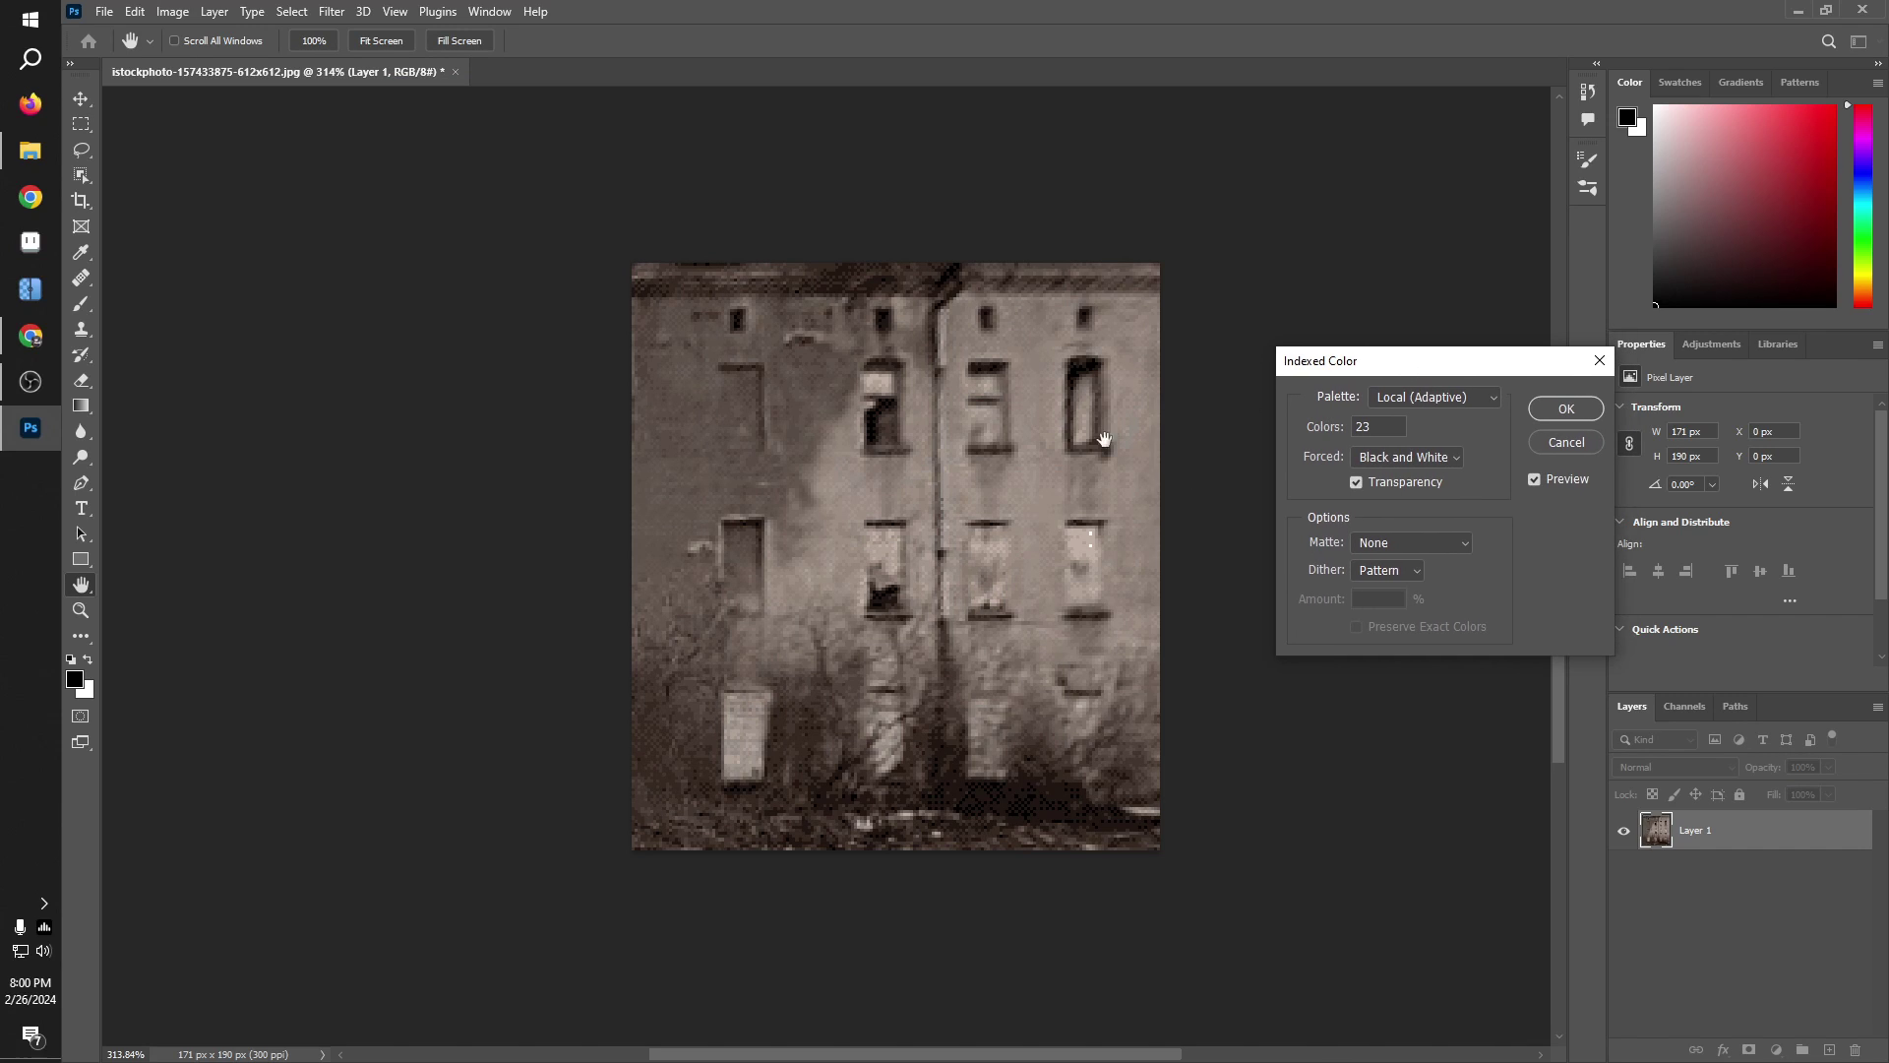
Step: Examine the live Indexed Color preview of the facade up close, checking the dither pattern over the walls and windows
scroll(1086, 518, "up", 4)
scroll(1085, 518, "down", 2)
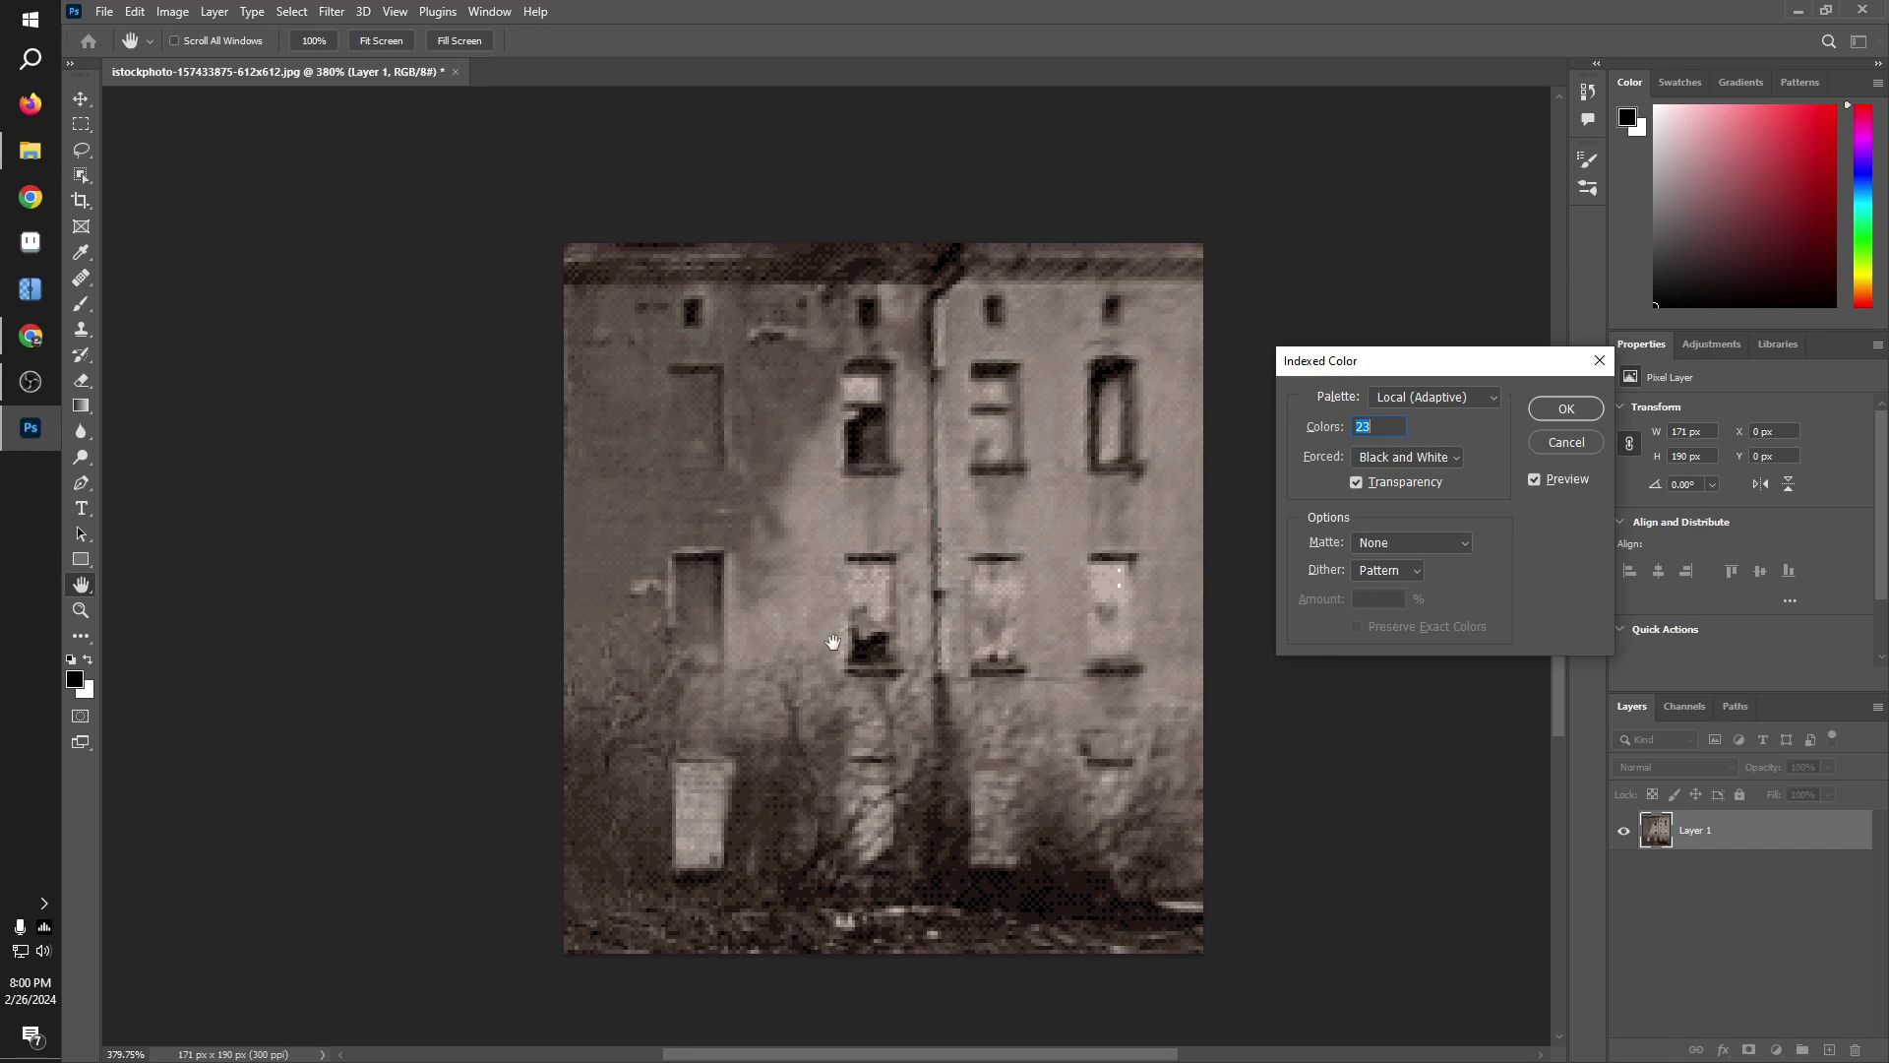
key("alt")
scroll(794, 1058, "left", 5)
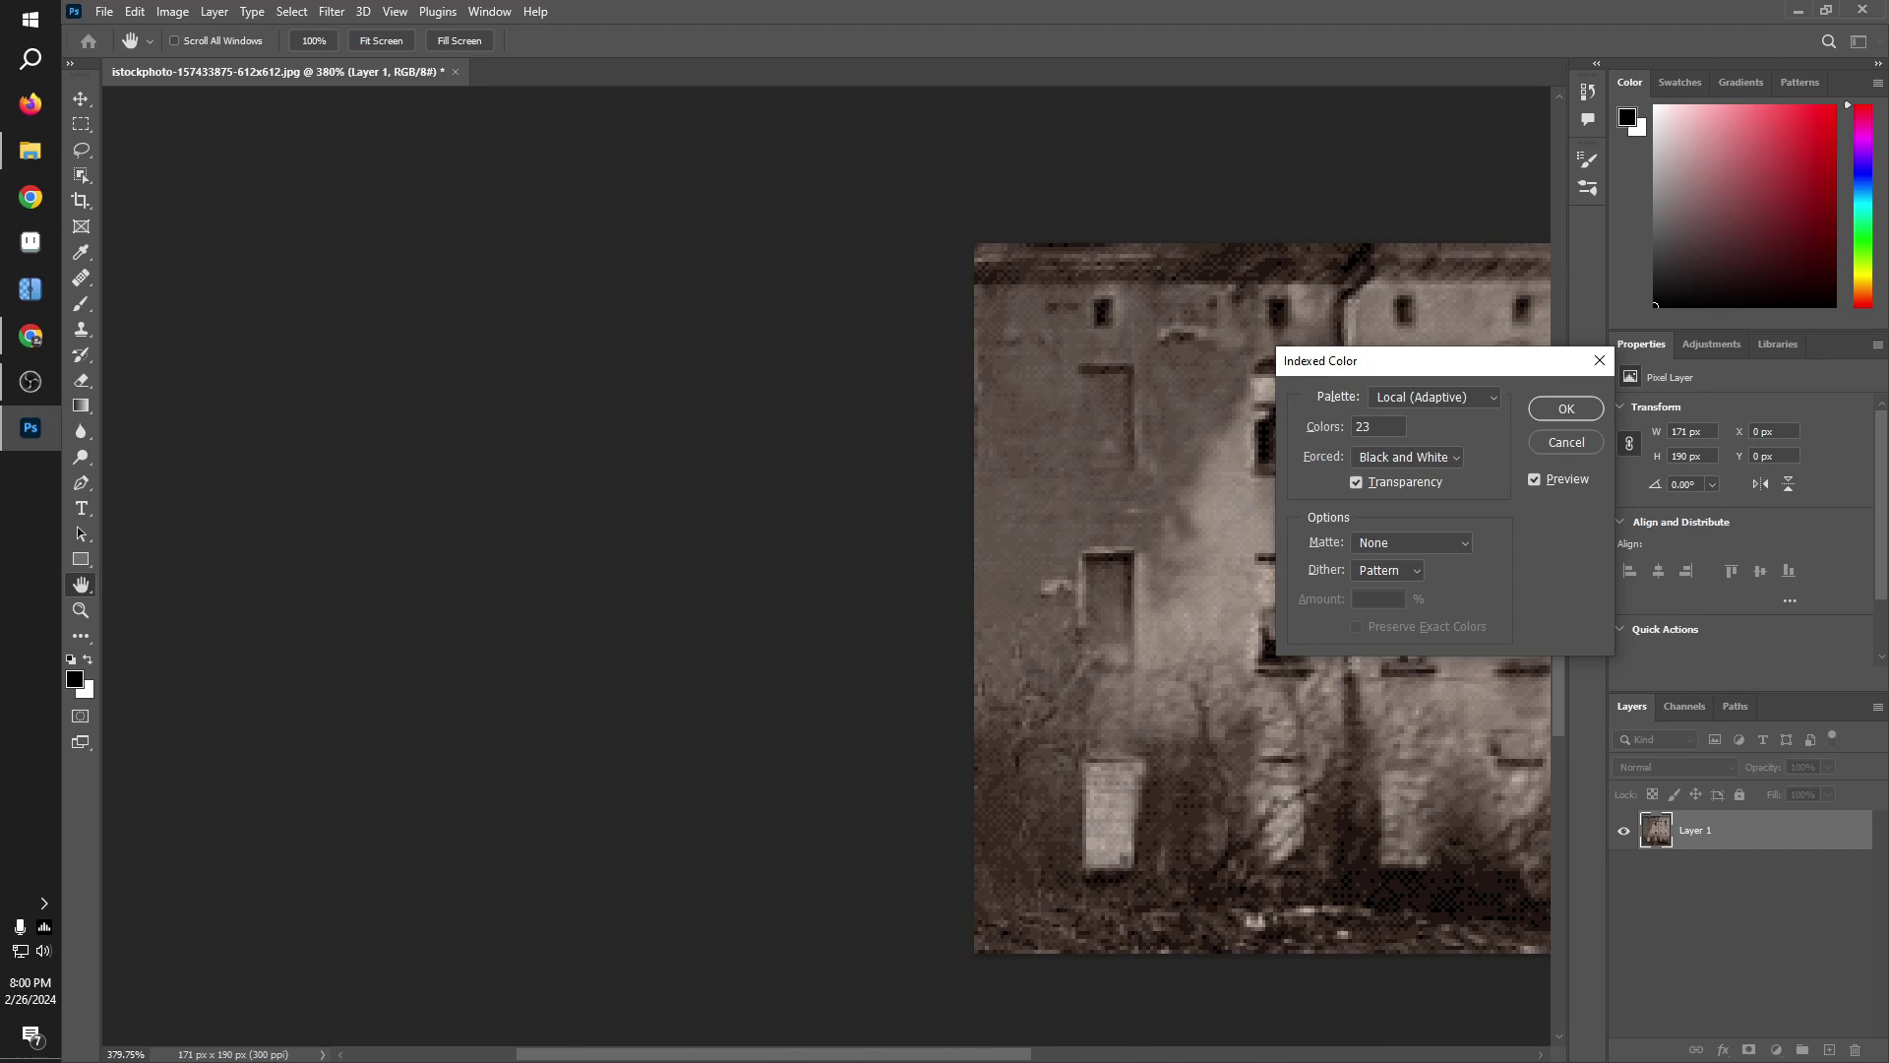
scroll(953, 1056, "right", 6)
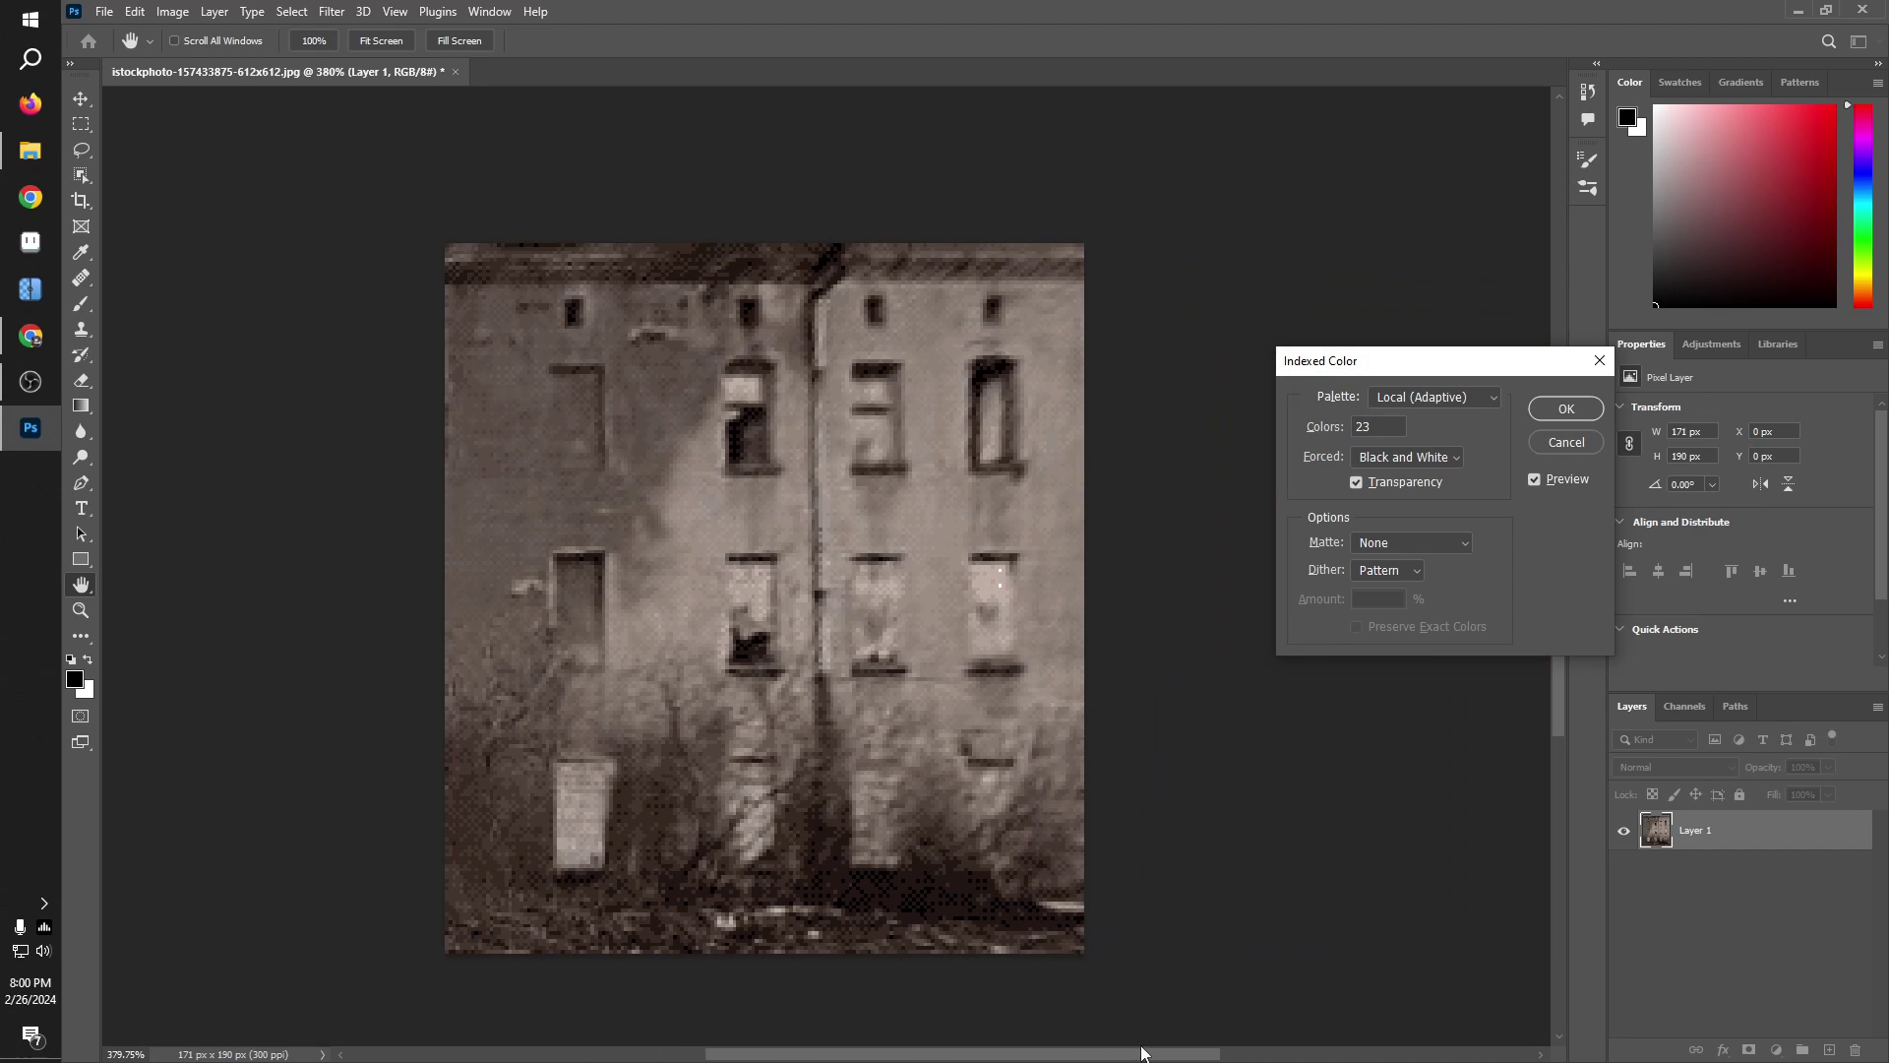
scroll(944, 575, "up", 3)
scroll(945, 574, "down", 2)
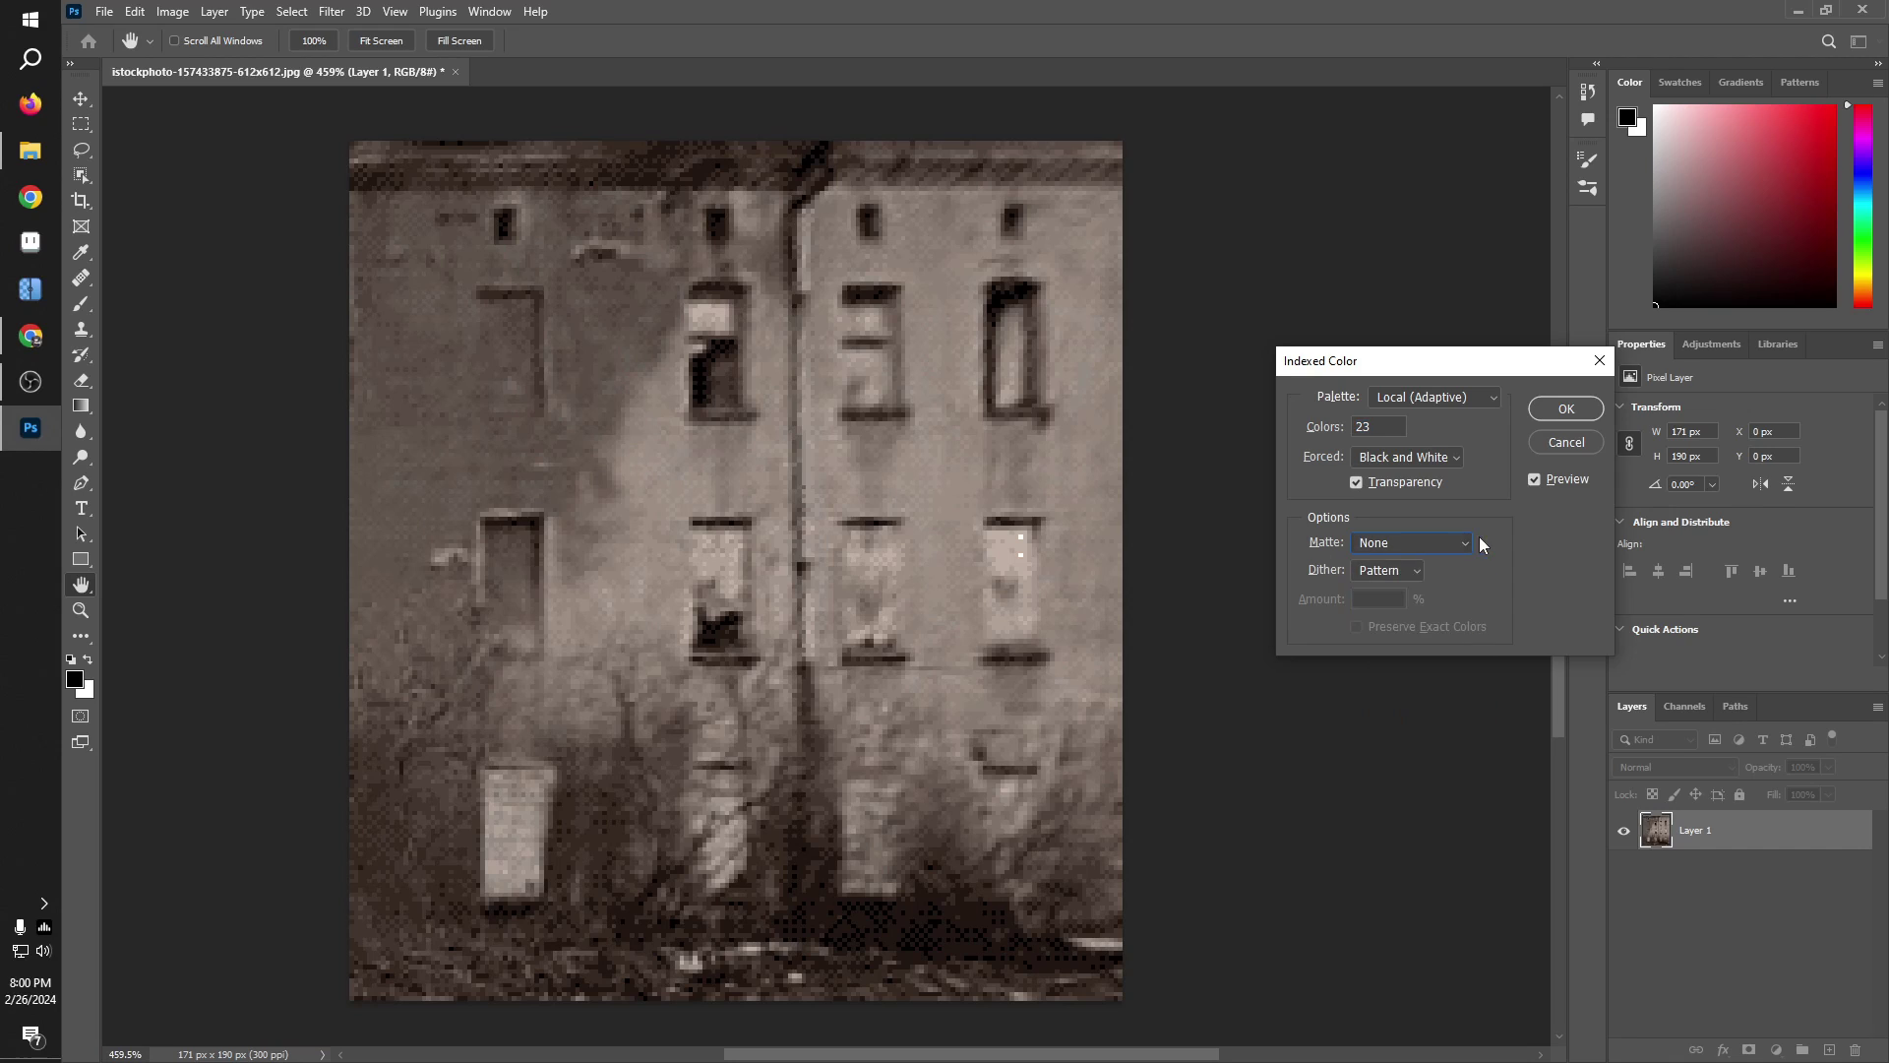
Step: Compare different dither types, including Noise, on the facade preview and set Dither back to Pattern
left_click(1403, 571)
left_click(1405, 588)
left_click(1366, 572)
left_click(1374, 640)
left_click(1378, 574)
left_click(1382, 657)
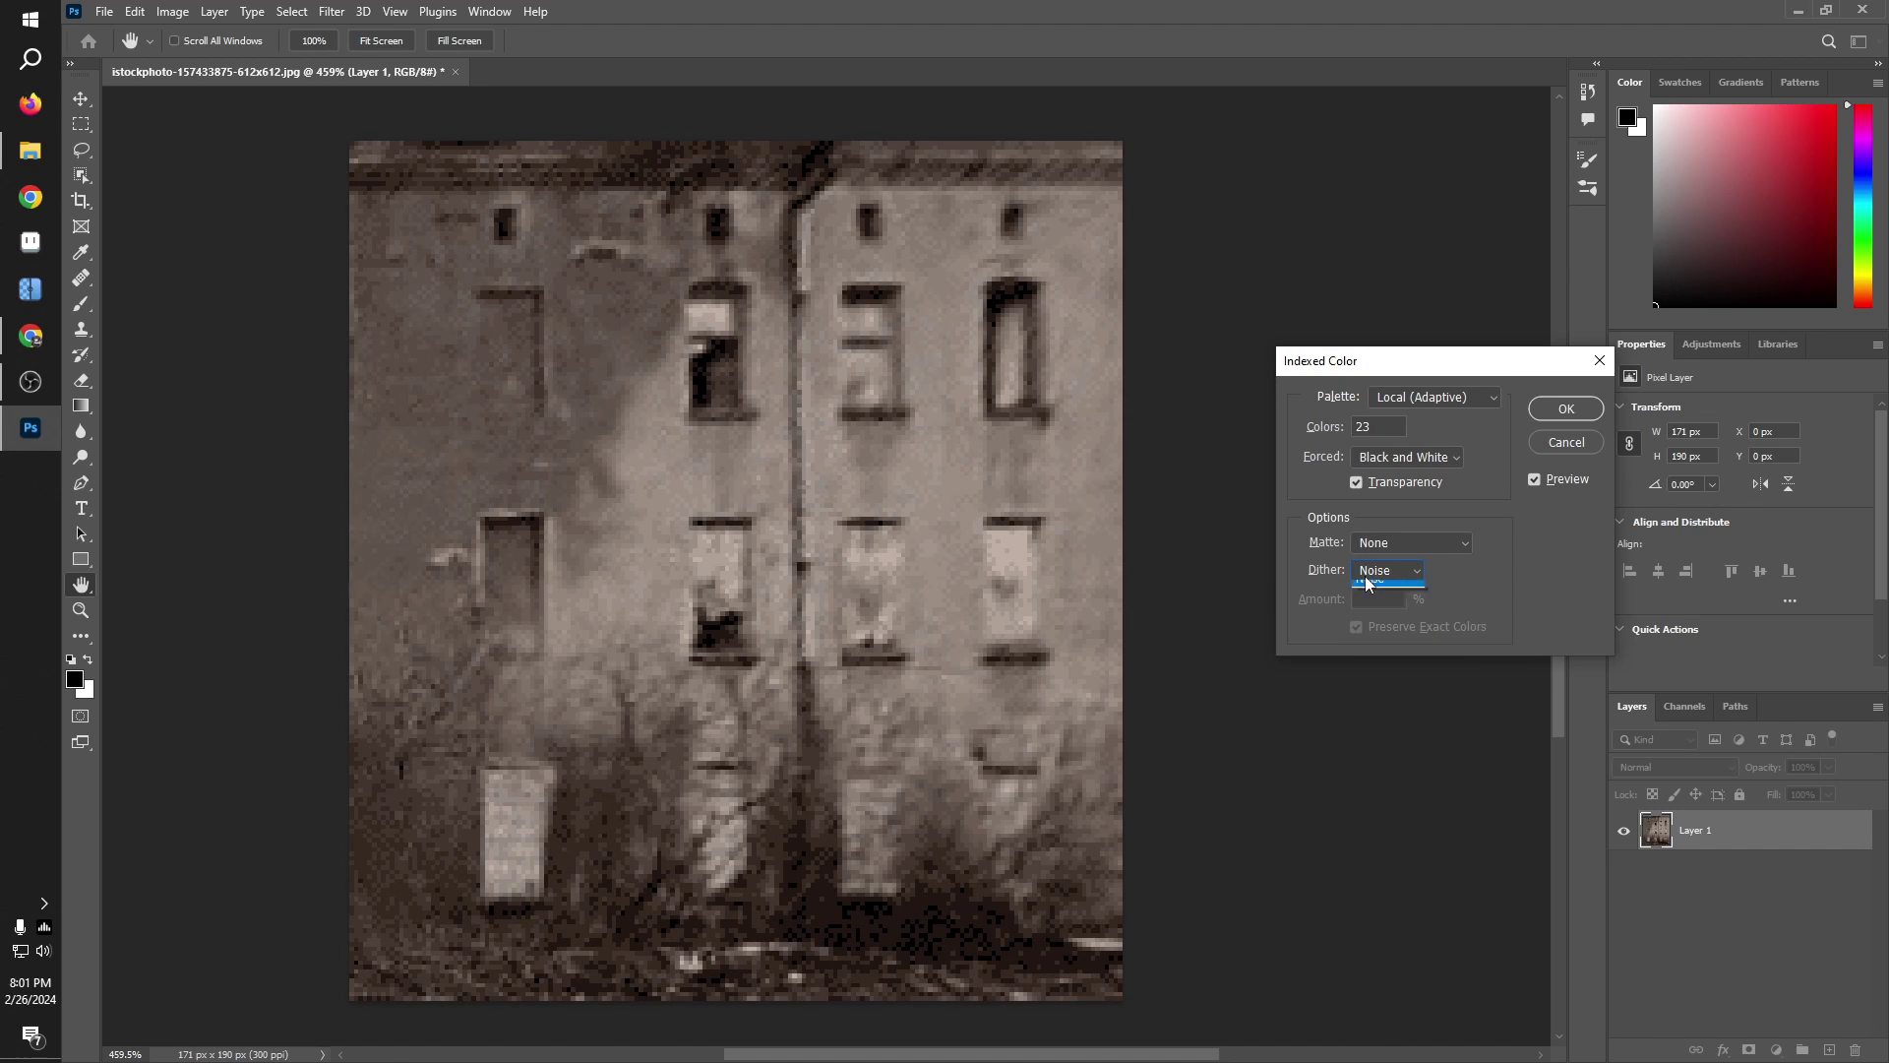
left_click(1378, 572)
left_click(1390, 641)
Step: Try several palette sizes on the facade preview, including 64, 128 and 34 colors
type("64")
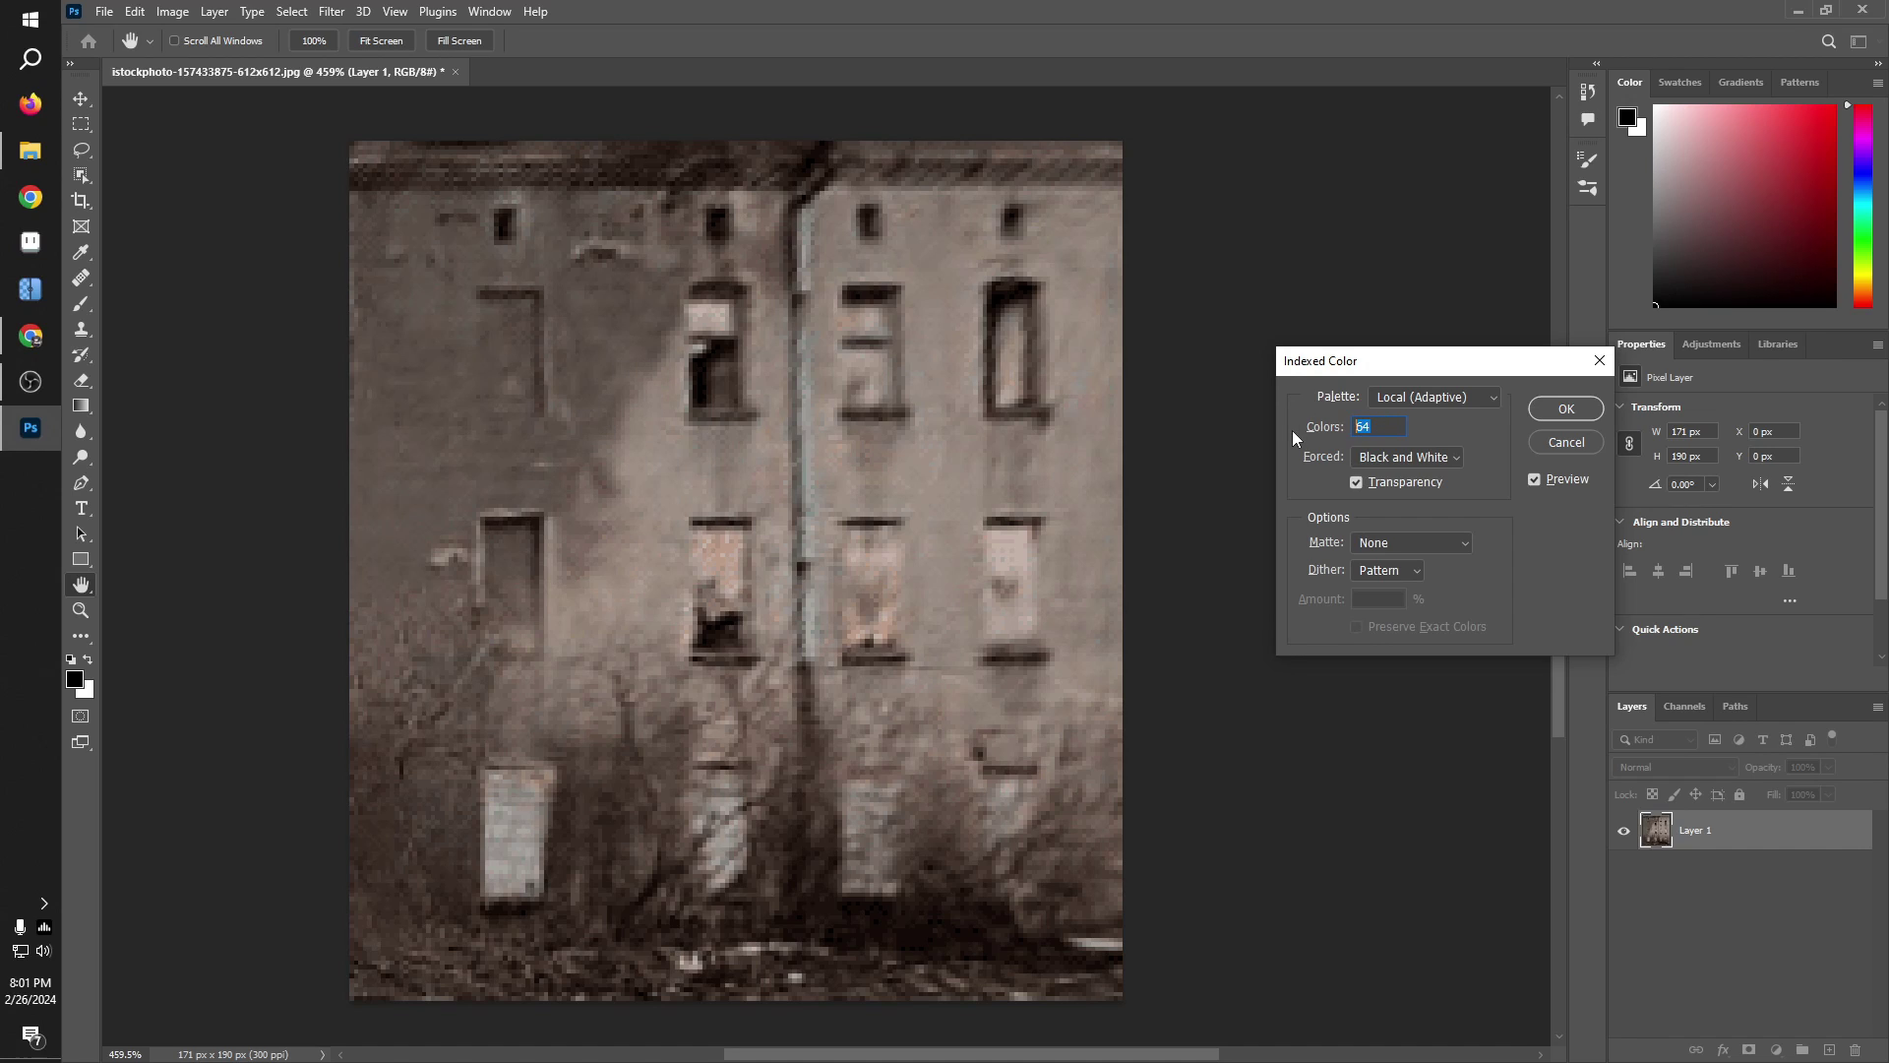
type("52")
type("128")
type("34")
Step: Lower the indexed palette gradually to 6 colors to test a heavily reduced look
double_click(1402, 431)
scroll(1396, 431, "up", 3)
scroll(1385, 433, "down", 13)
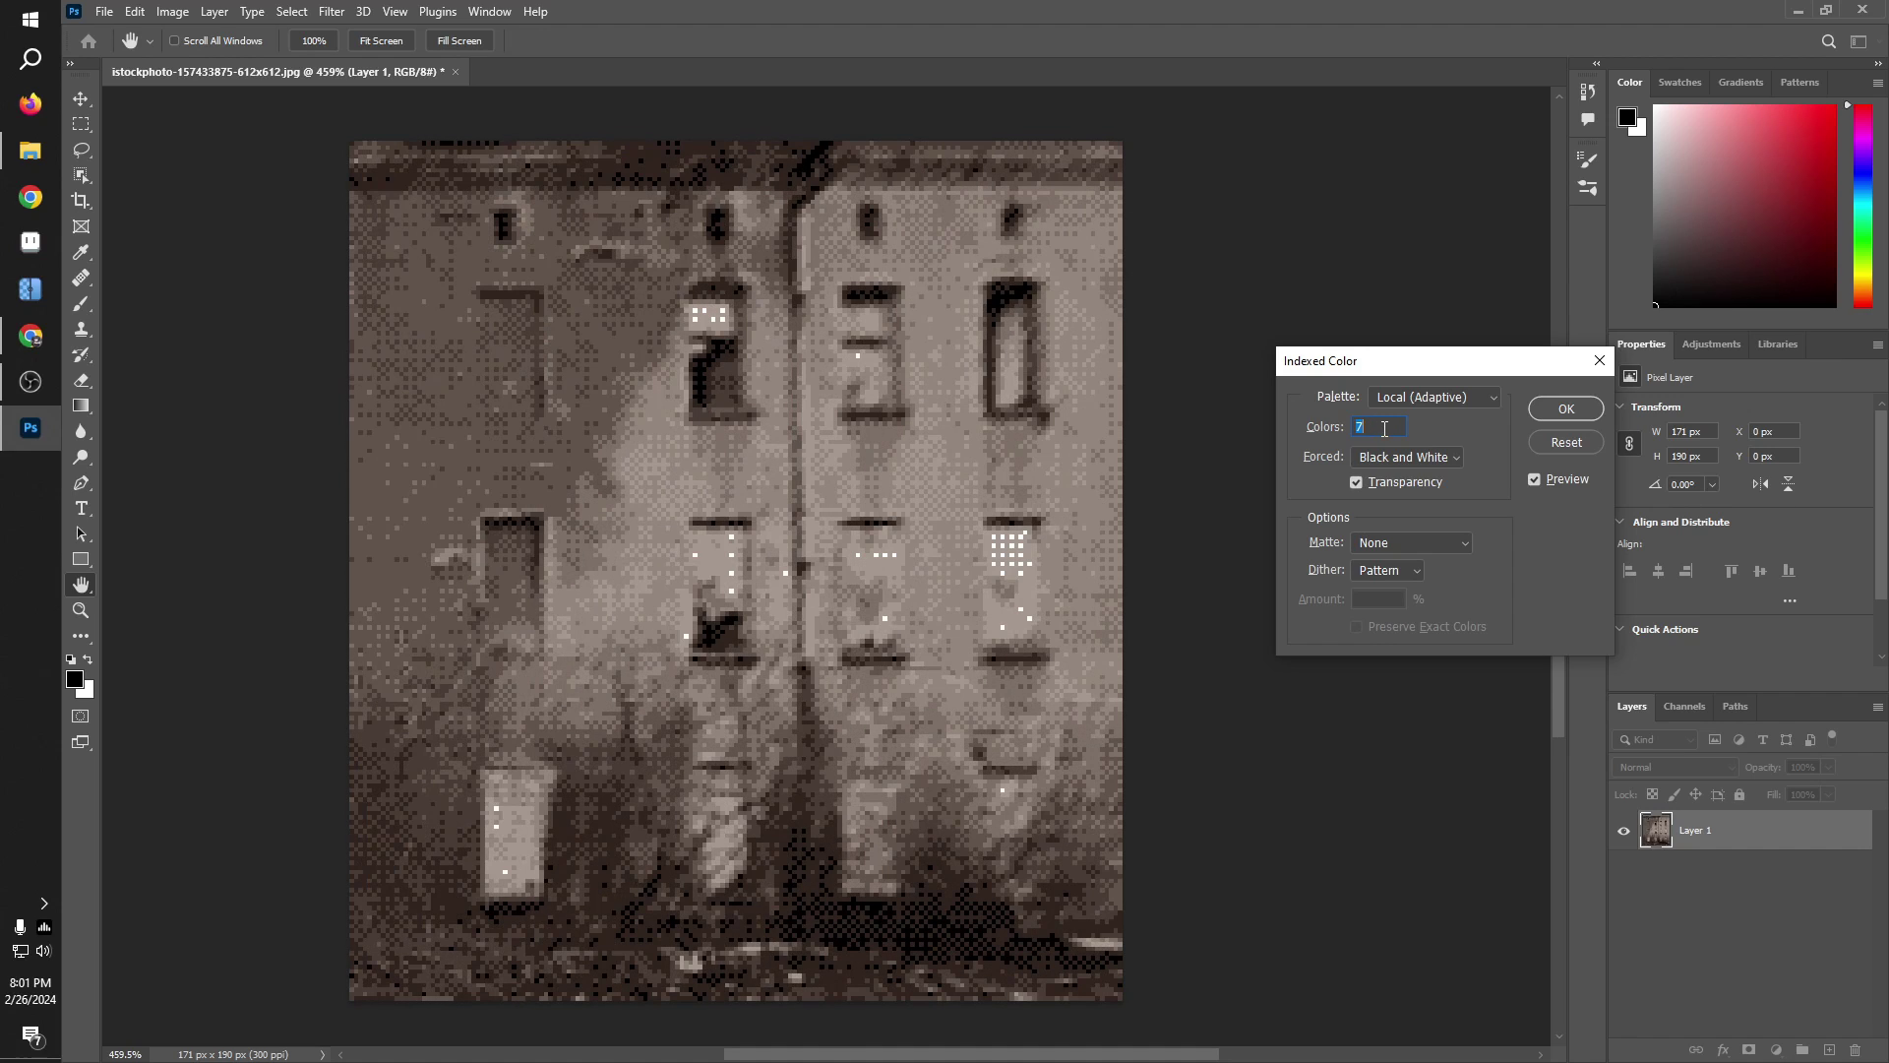
scroll(1385, 429, "down", 1)
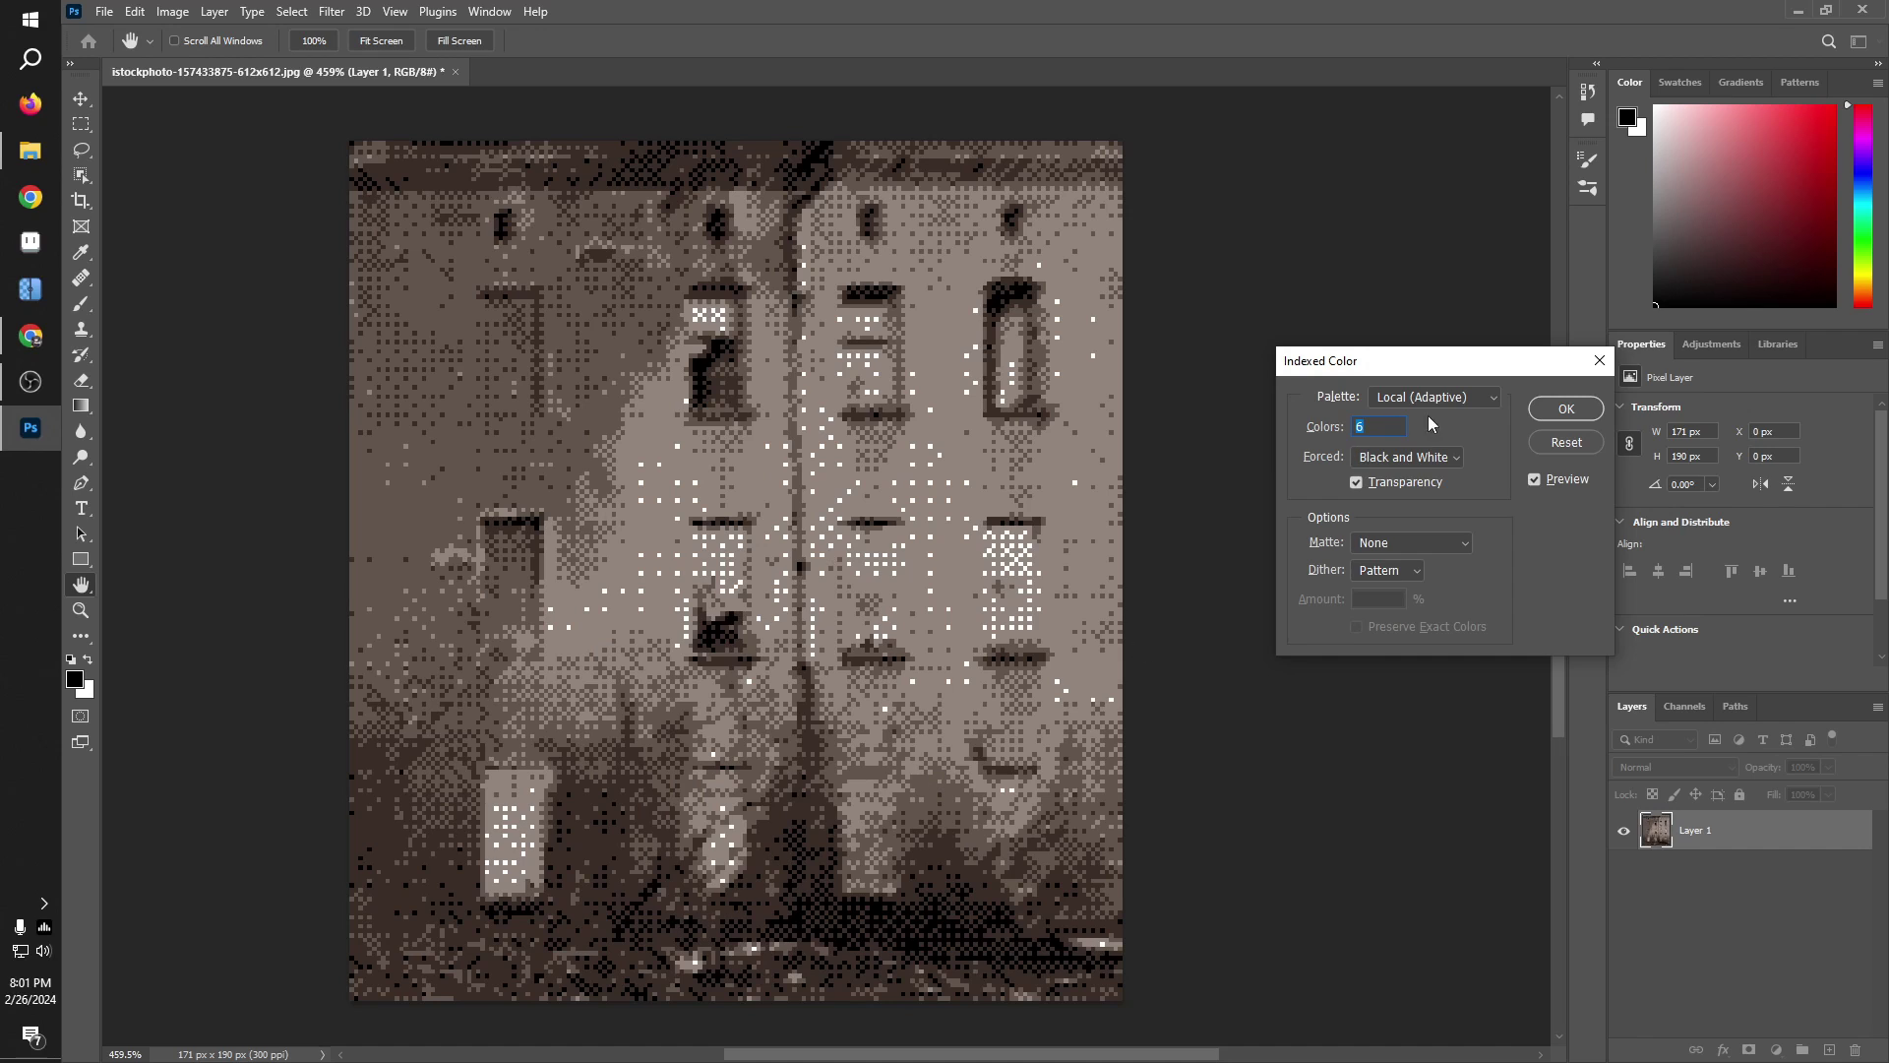
Step: Raise the palette to 35 colors and apply the Indexed Color conversion with Local (Adaptive) palette and Pattern dither
scroll(1394, 430, "up", 2)
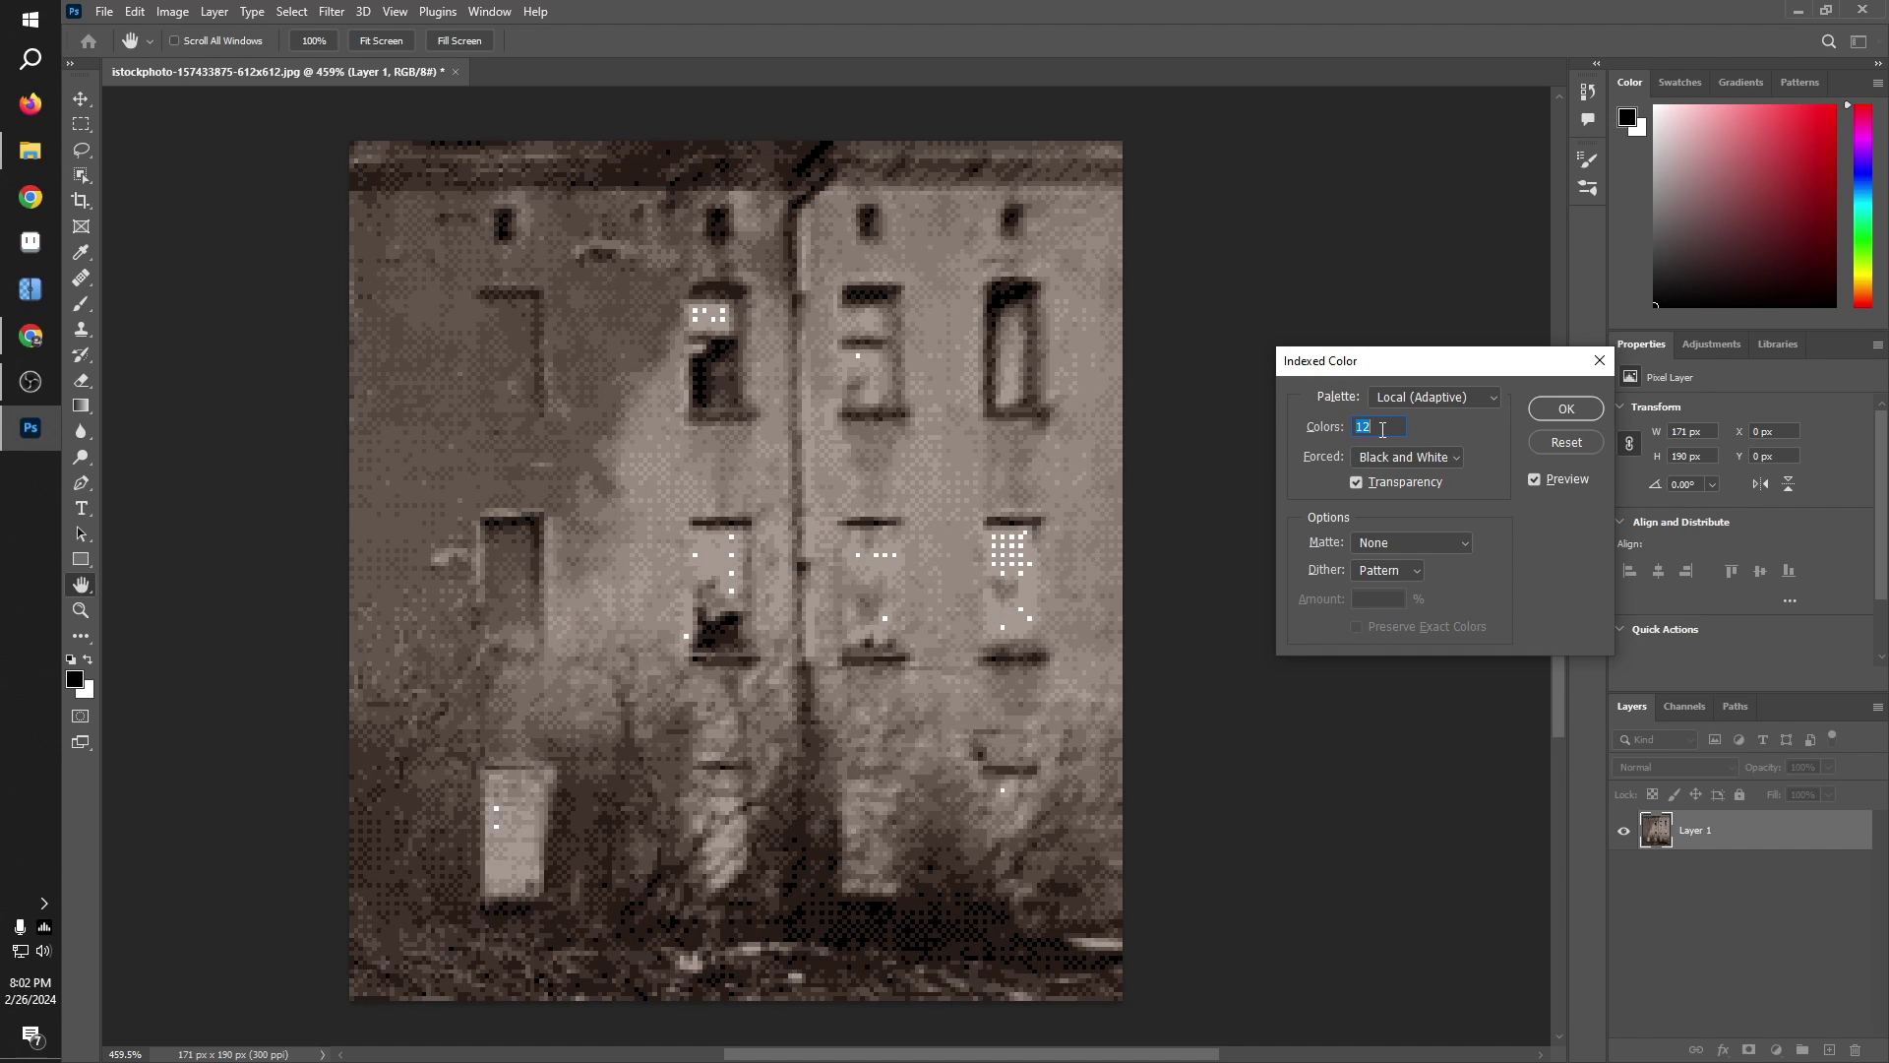
scroll(1383, 430, "up", 5)
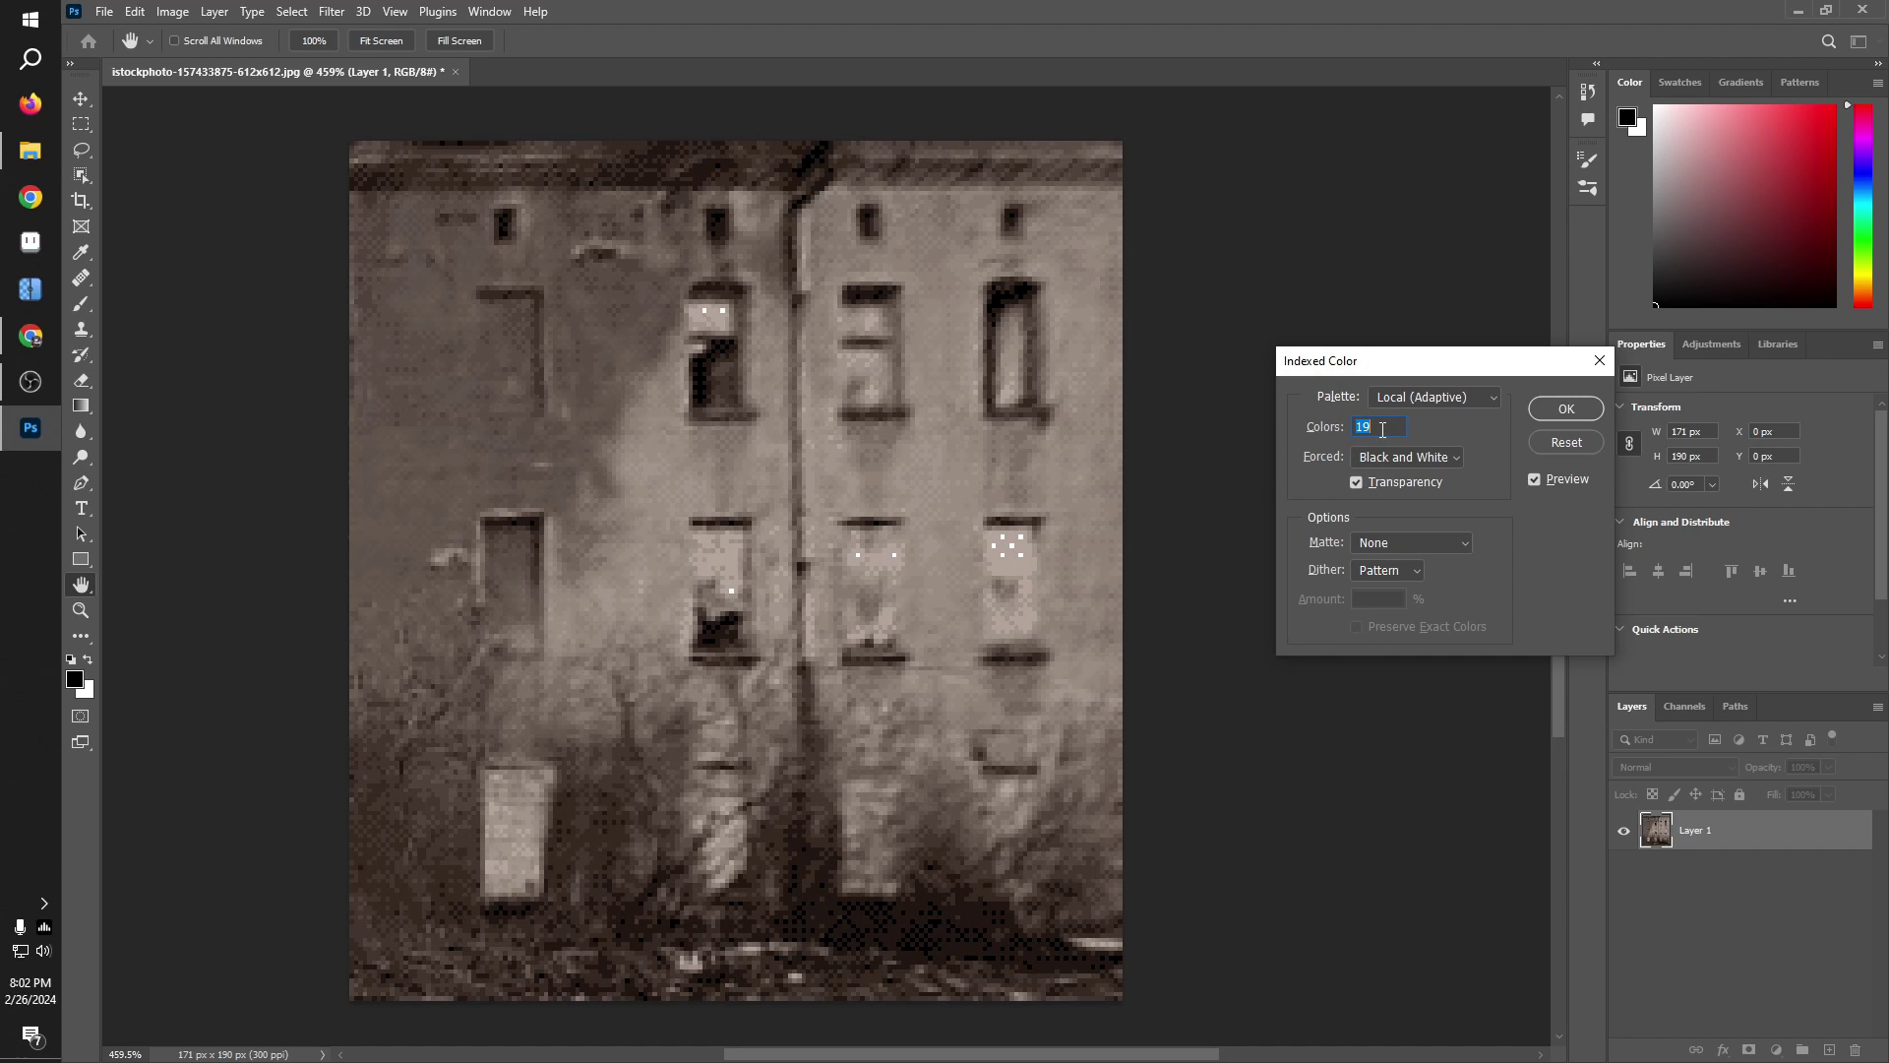
scroll(1396, 433, "up", 4)
scroll(1396, 433, "up", 3)
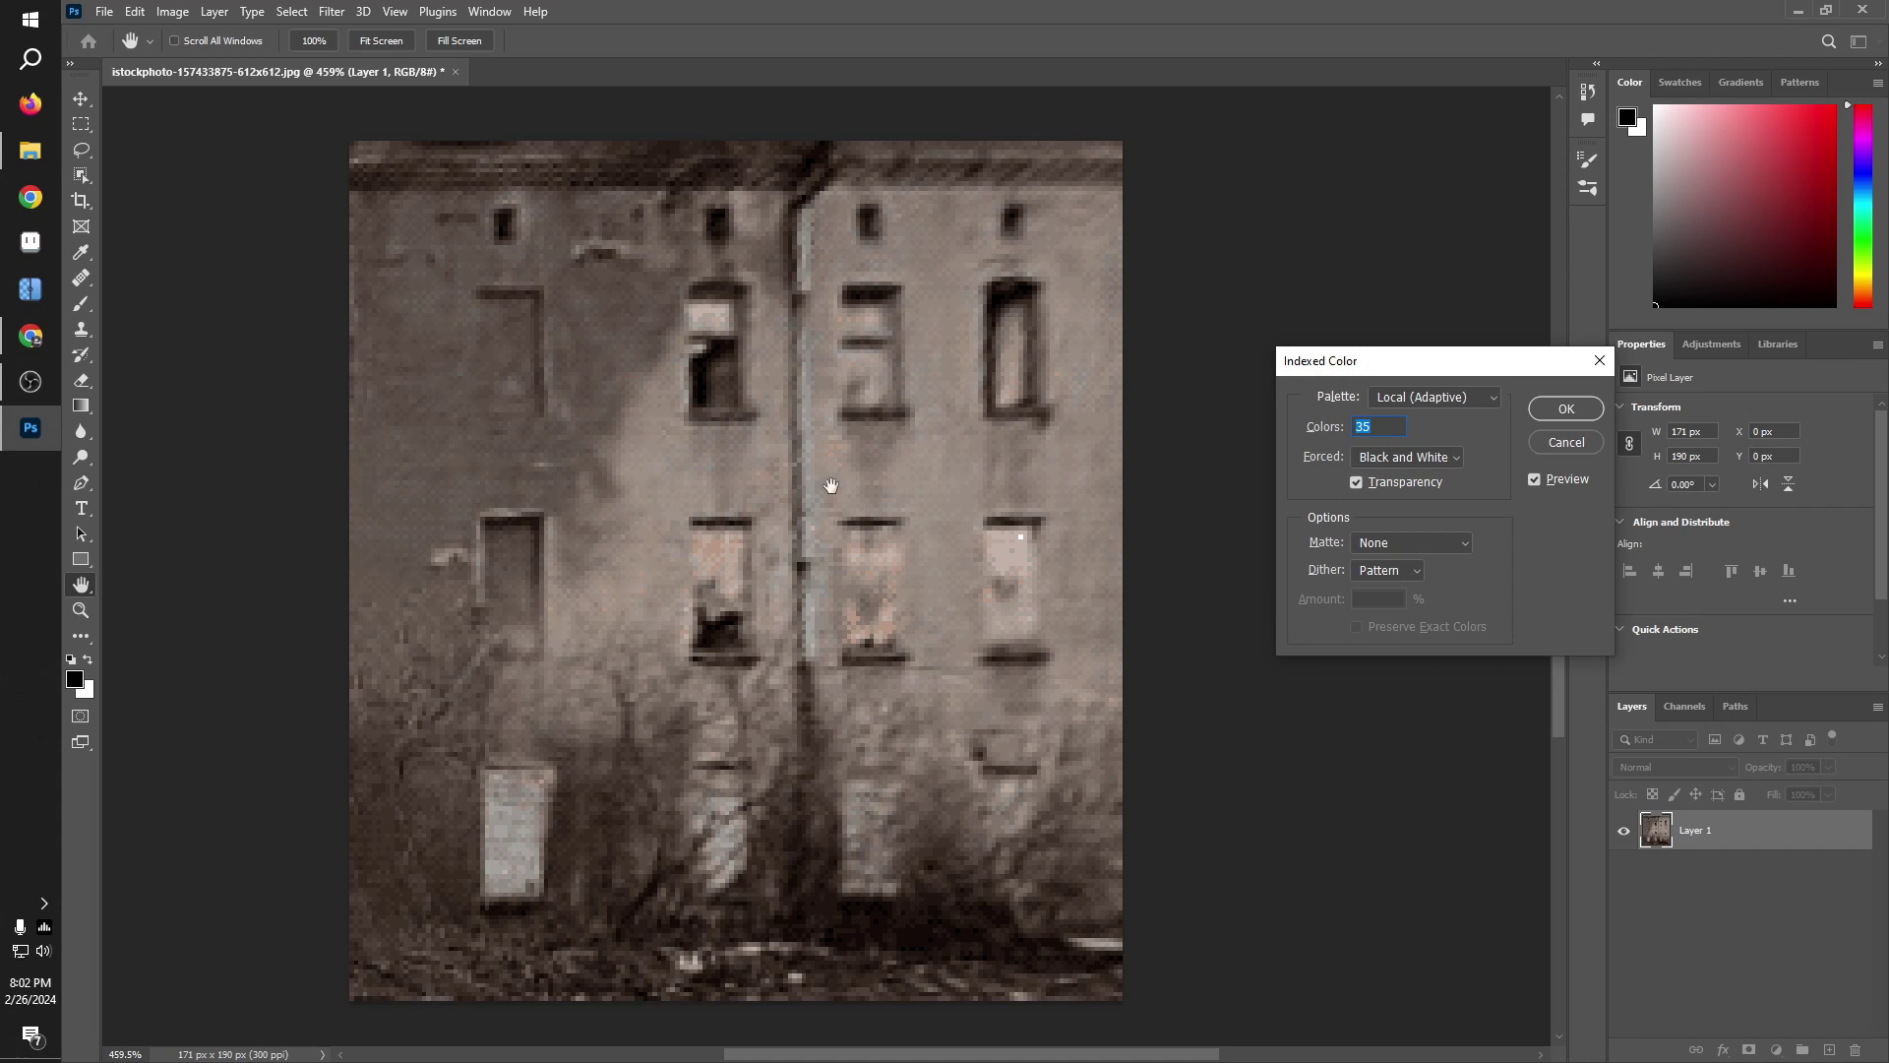
left_click(1566, 410)
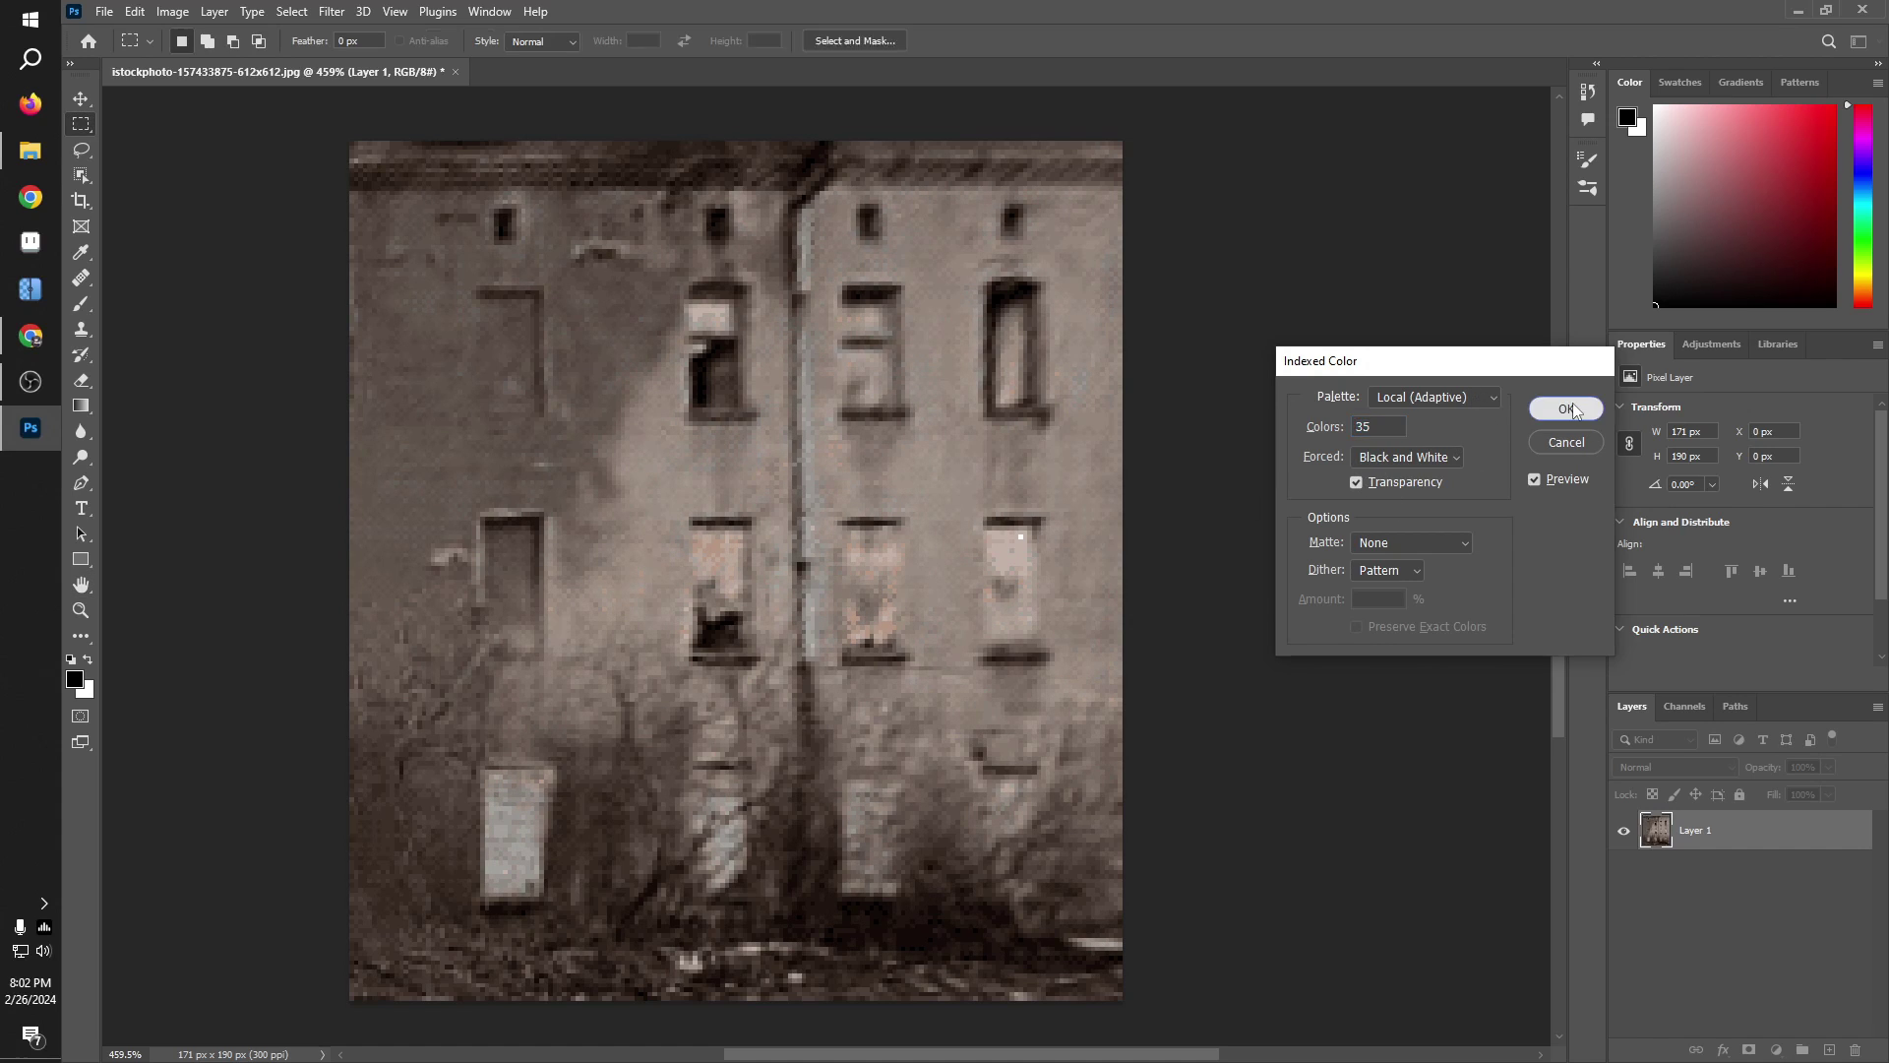
Step: Inspect the converted facade texture at several magnifications, checking the dithering on the walls, windows and roofline
scroll(973, 495, "down", 3)
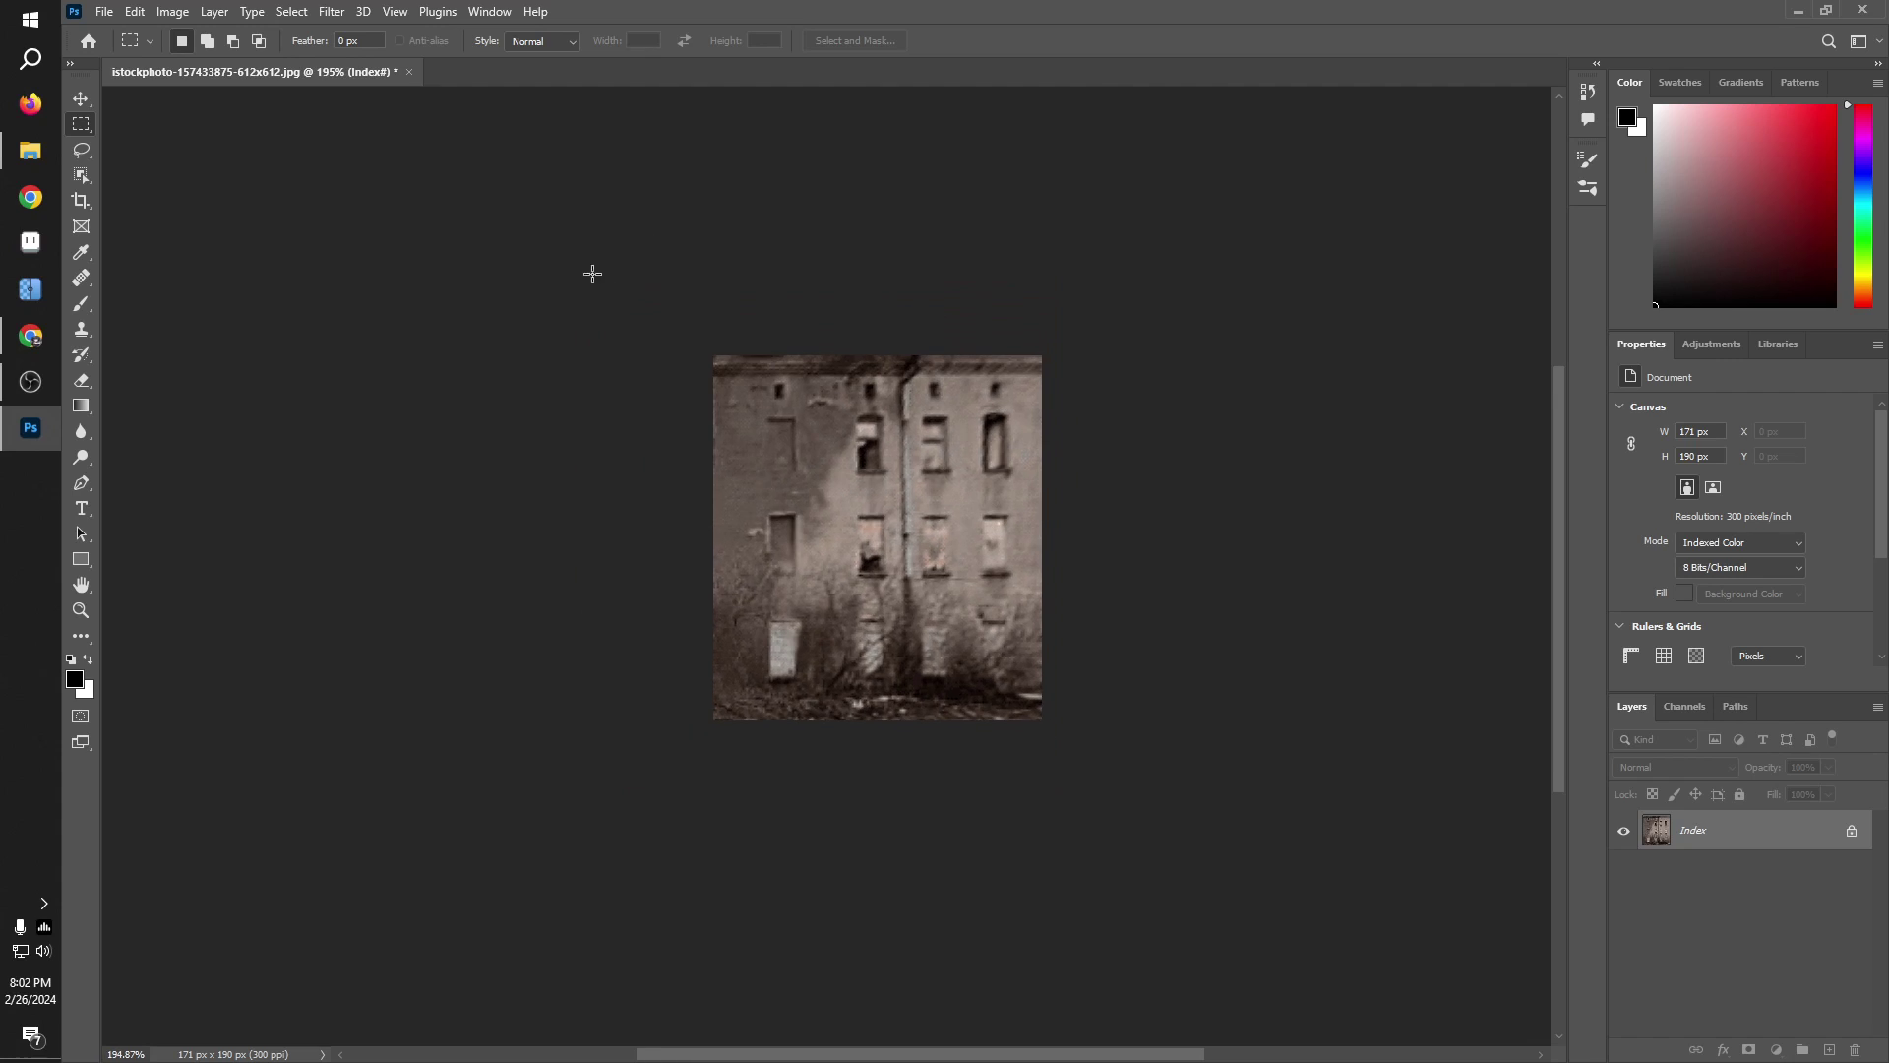
scroll(956, 290, "up", 4)
scroll(956, 289, "down", 2)
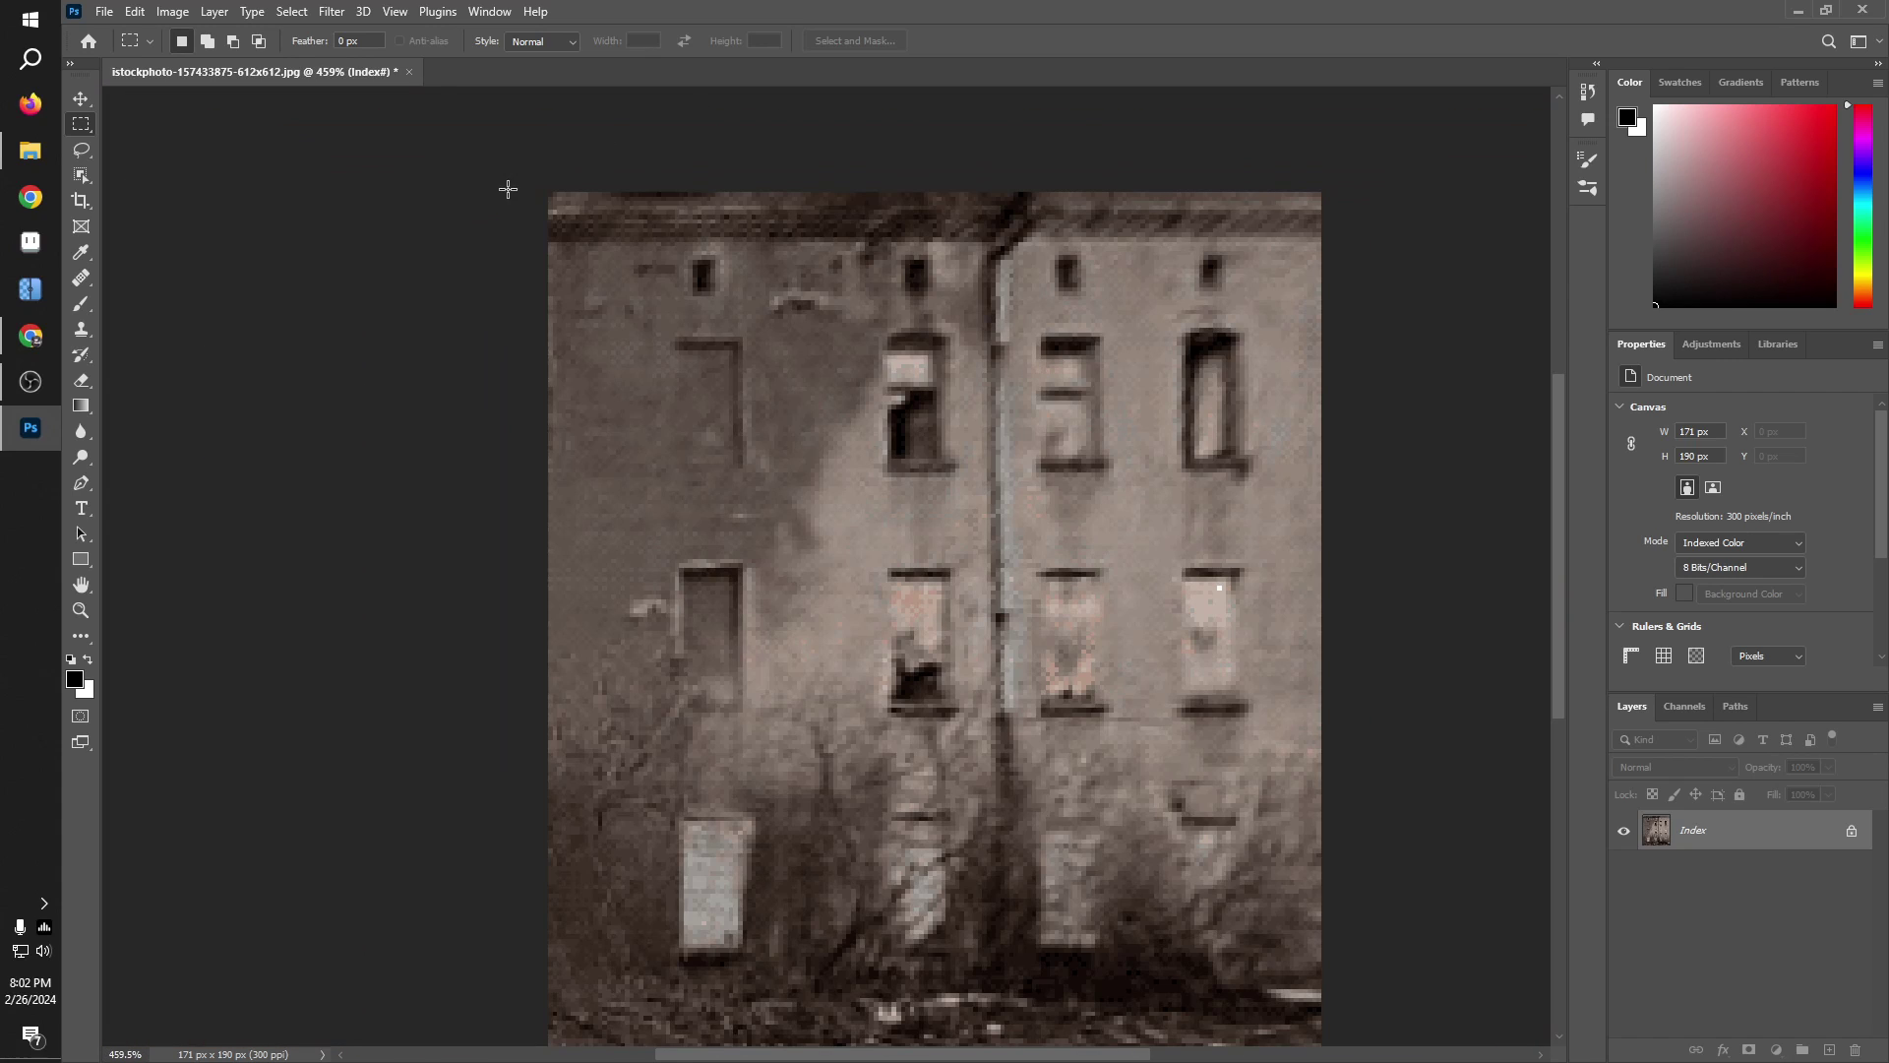
scroll(506, 185, "down", 2)
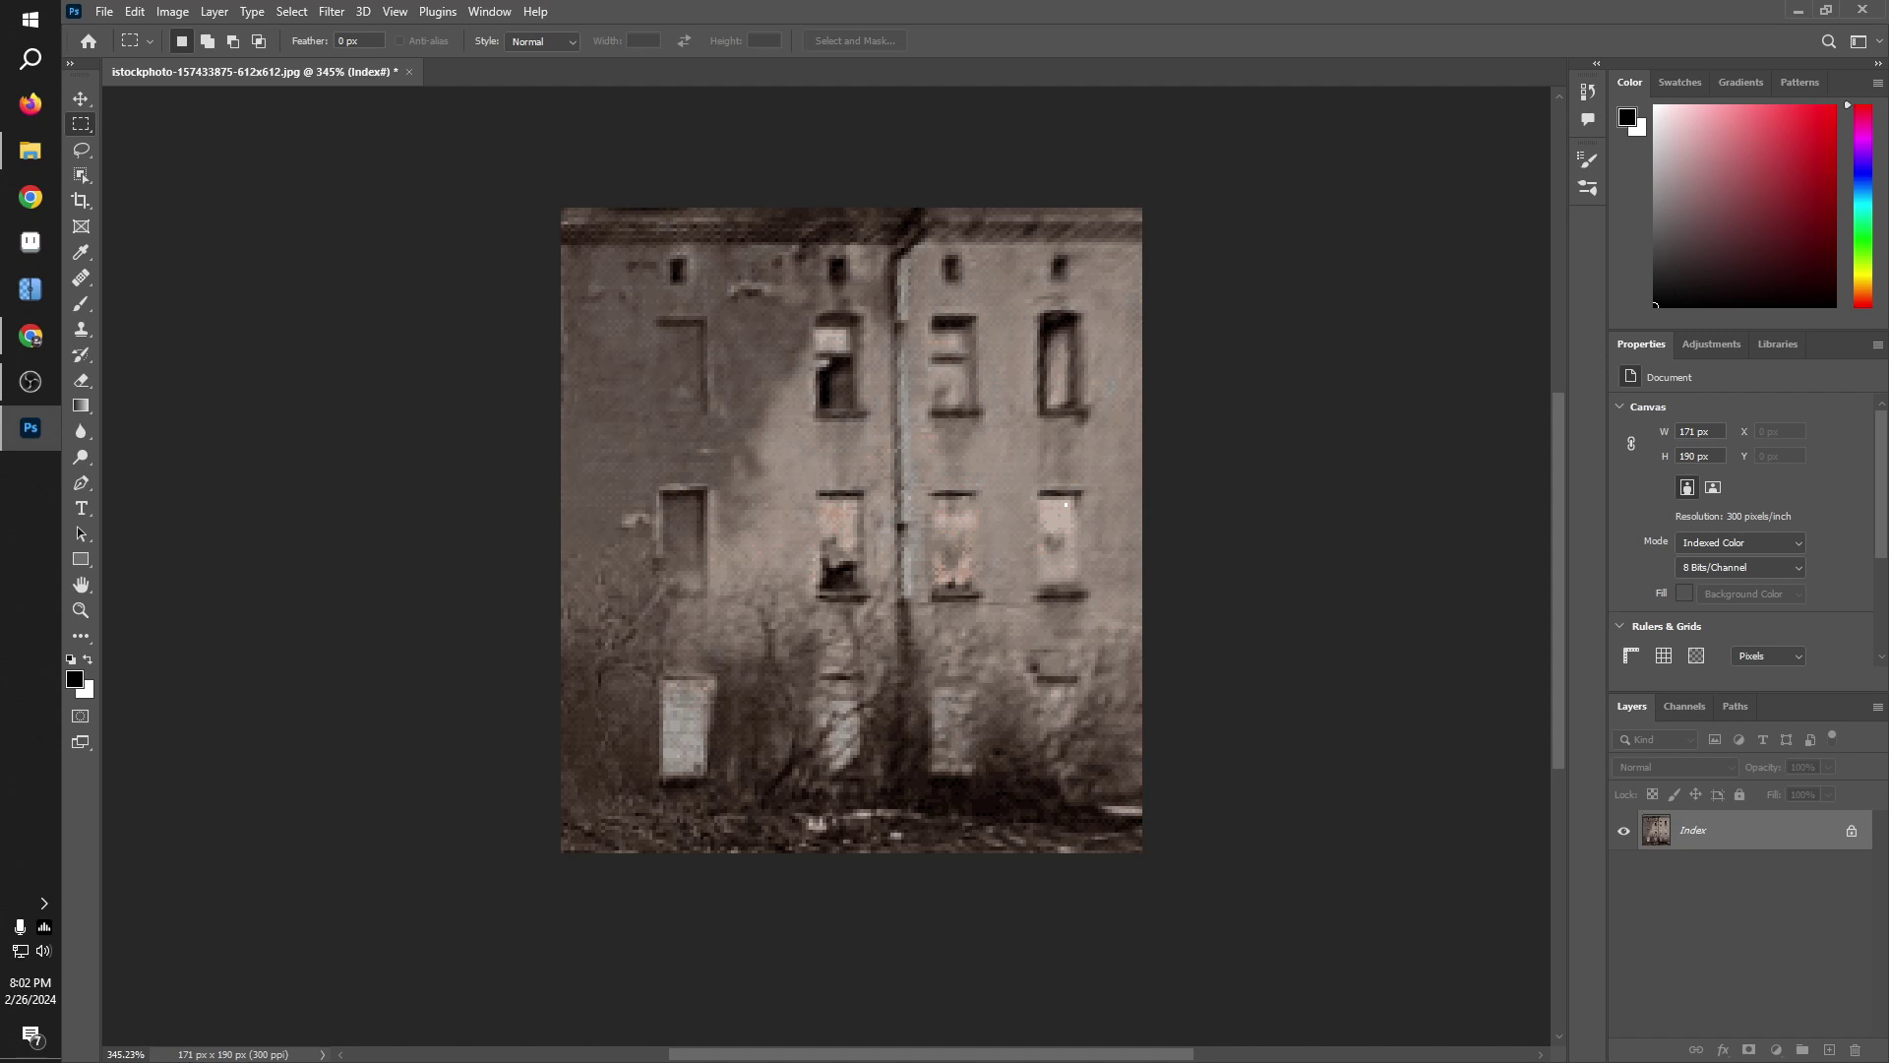
scroll(695, 816, "up", 2)
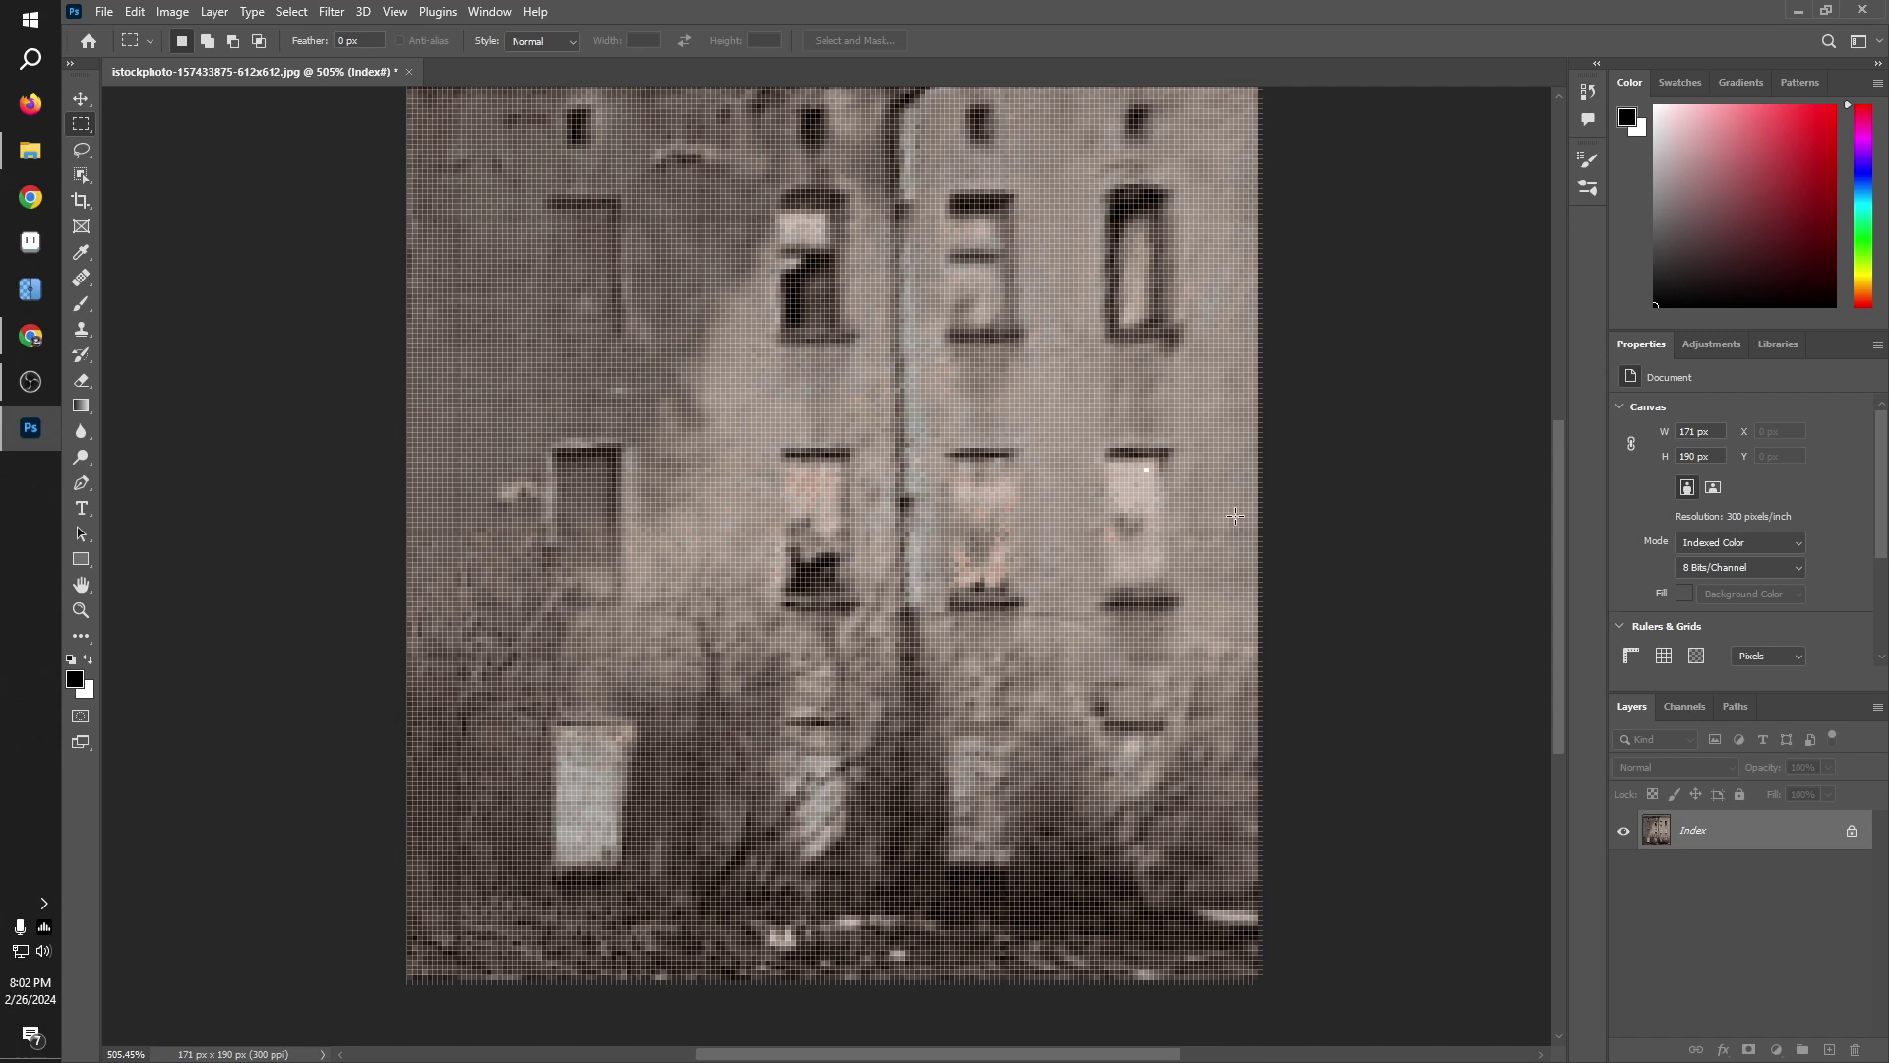
scroll(696, 816, "down", 1)
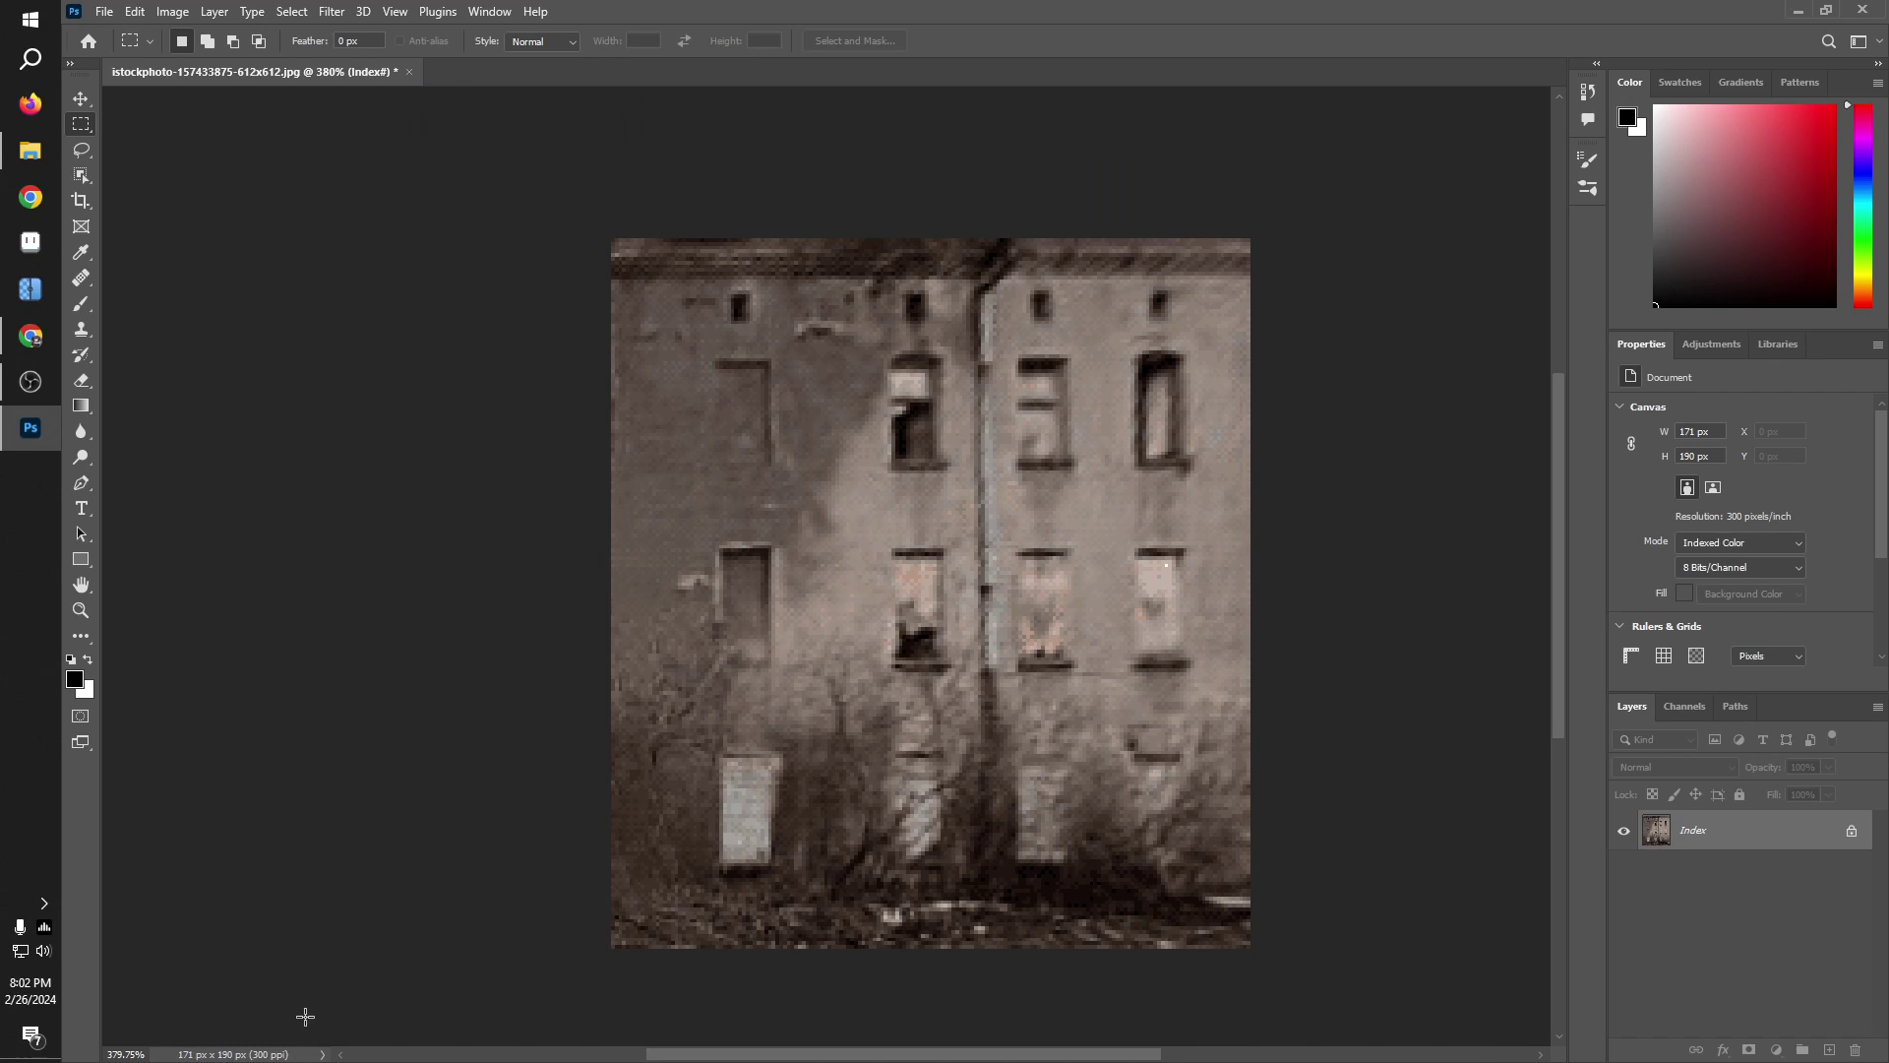
scroll(1172, 668, "down", 1)
scroll(1131, 664, "up", 2)
scroll(1064, 657, "down", 1)
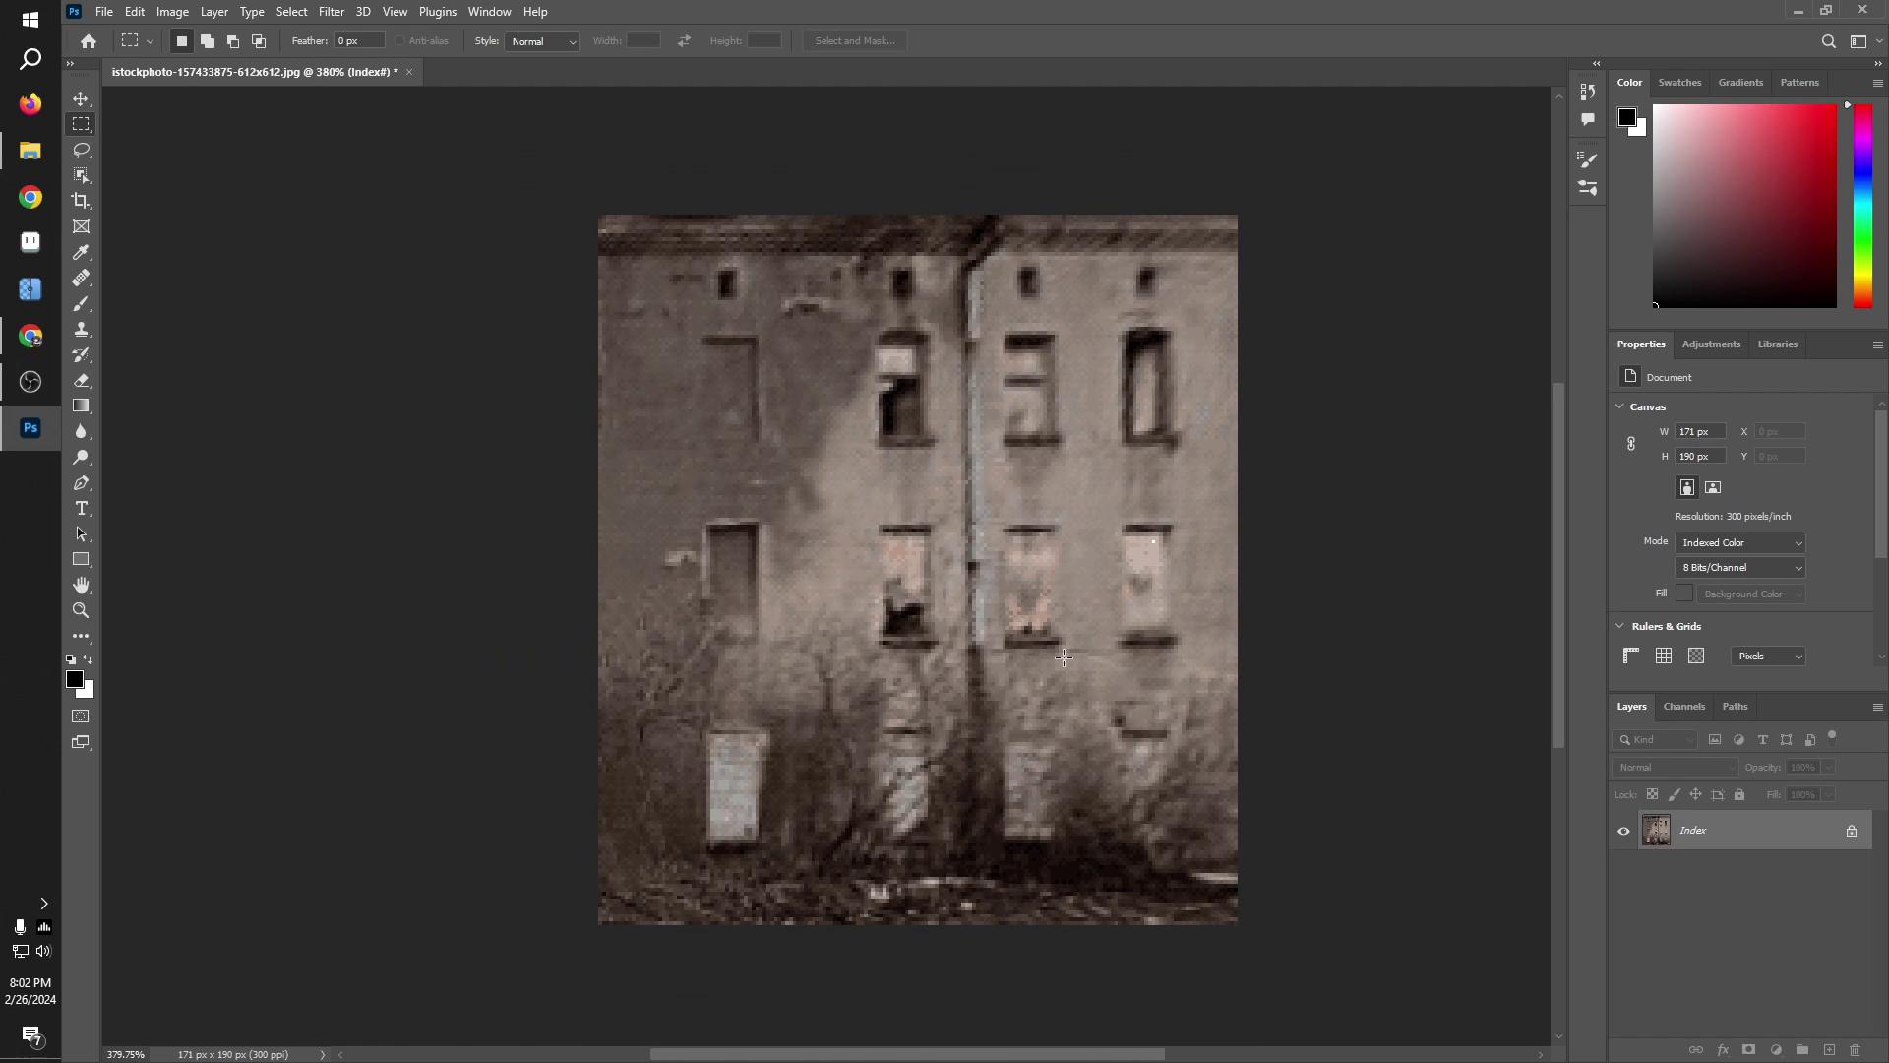
Step: Export the facade texture as a PNG named building1 in the video folder
left_click(105, 12)
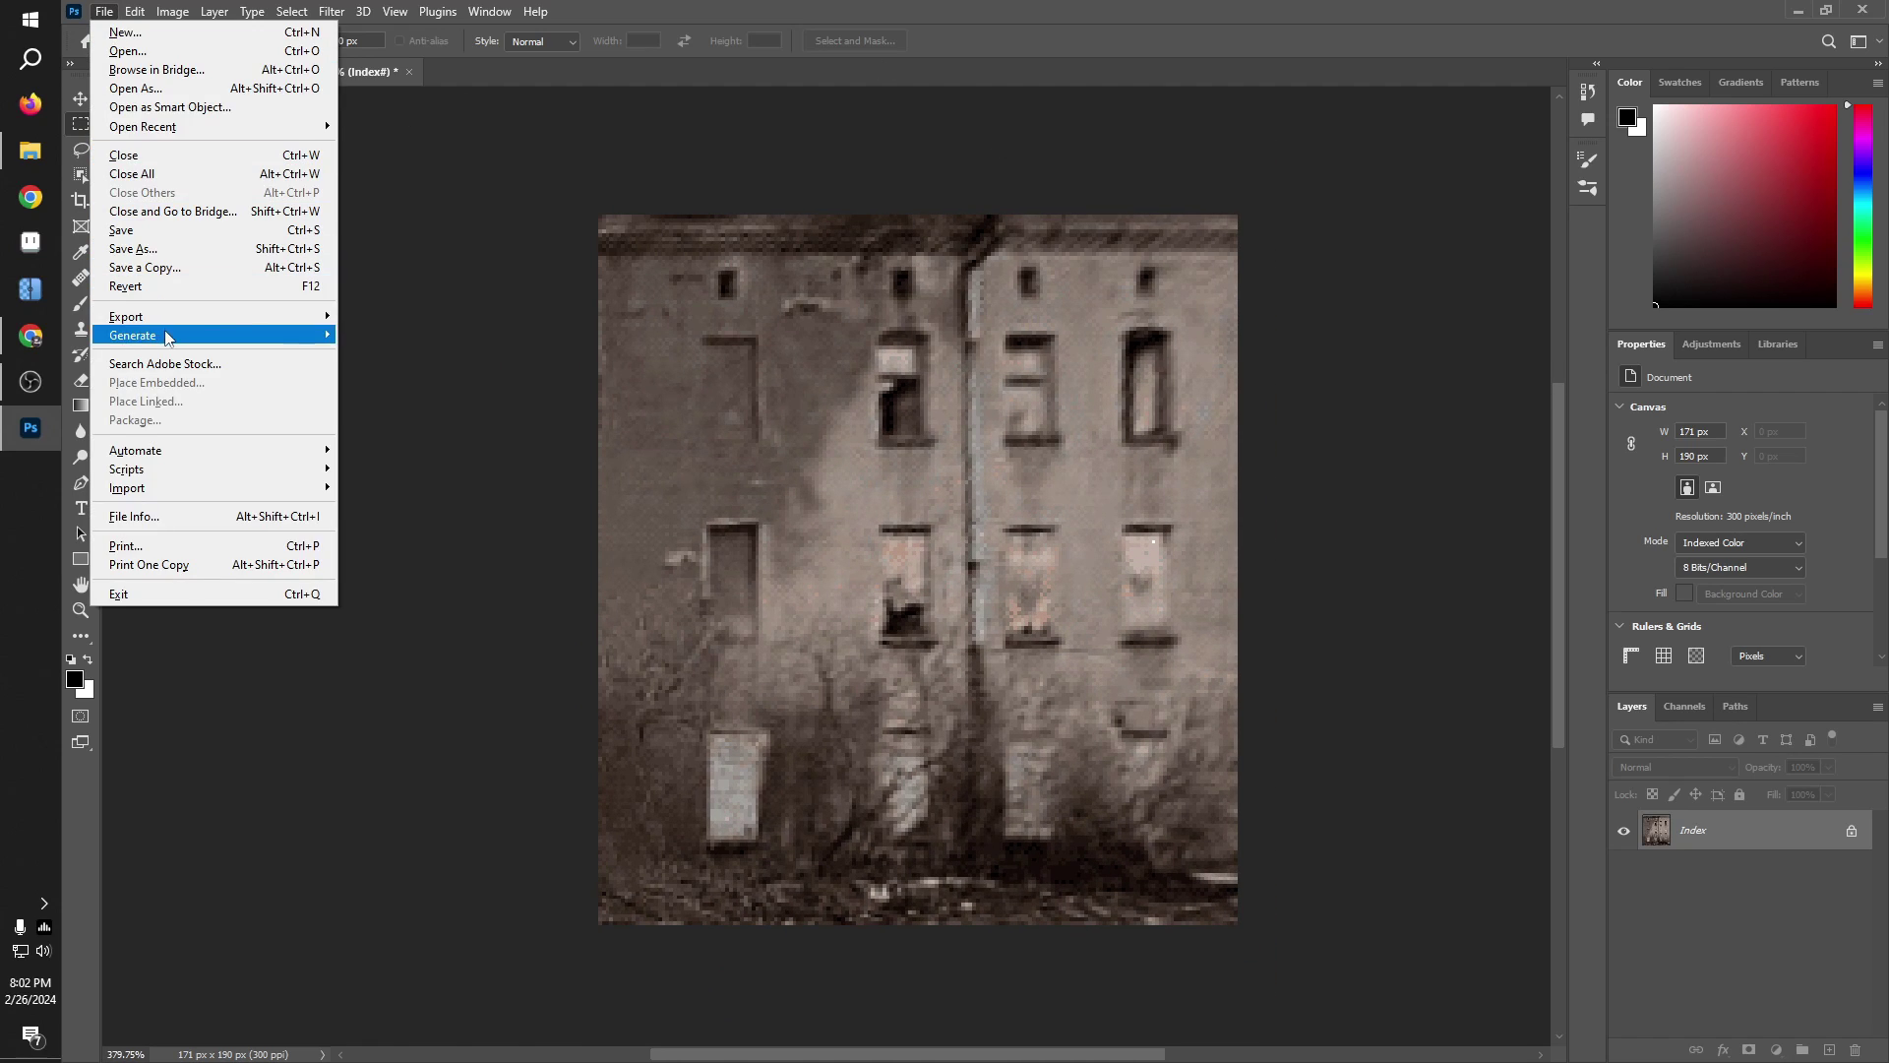
mouse_move(170, 325)
left_click(464, 315)
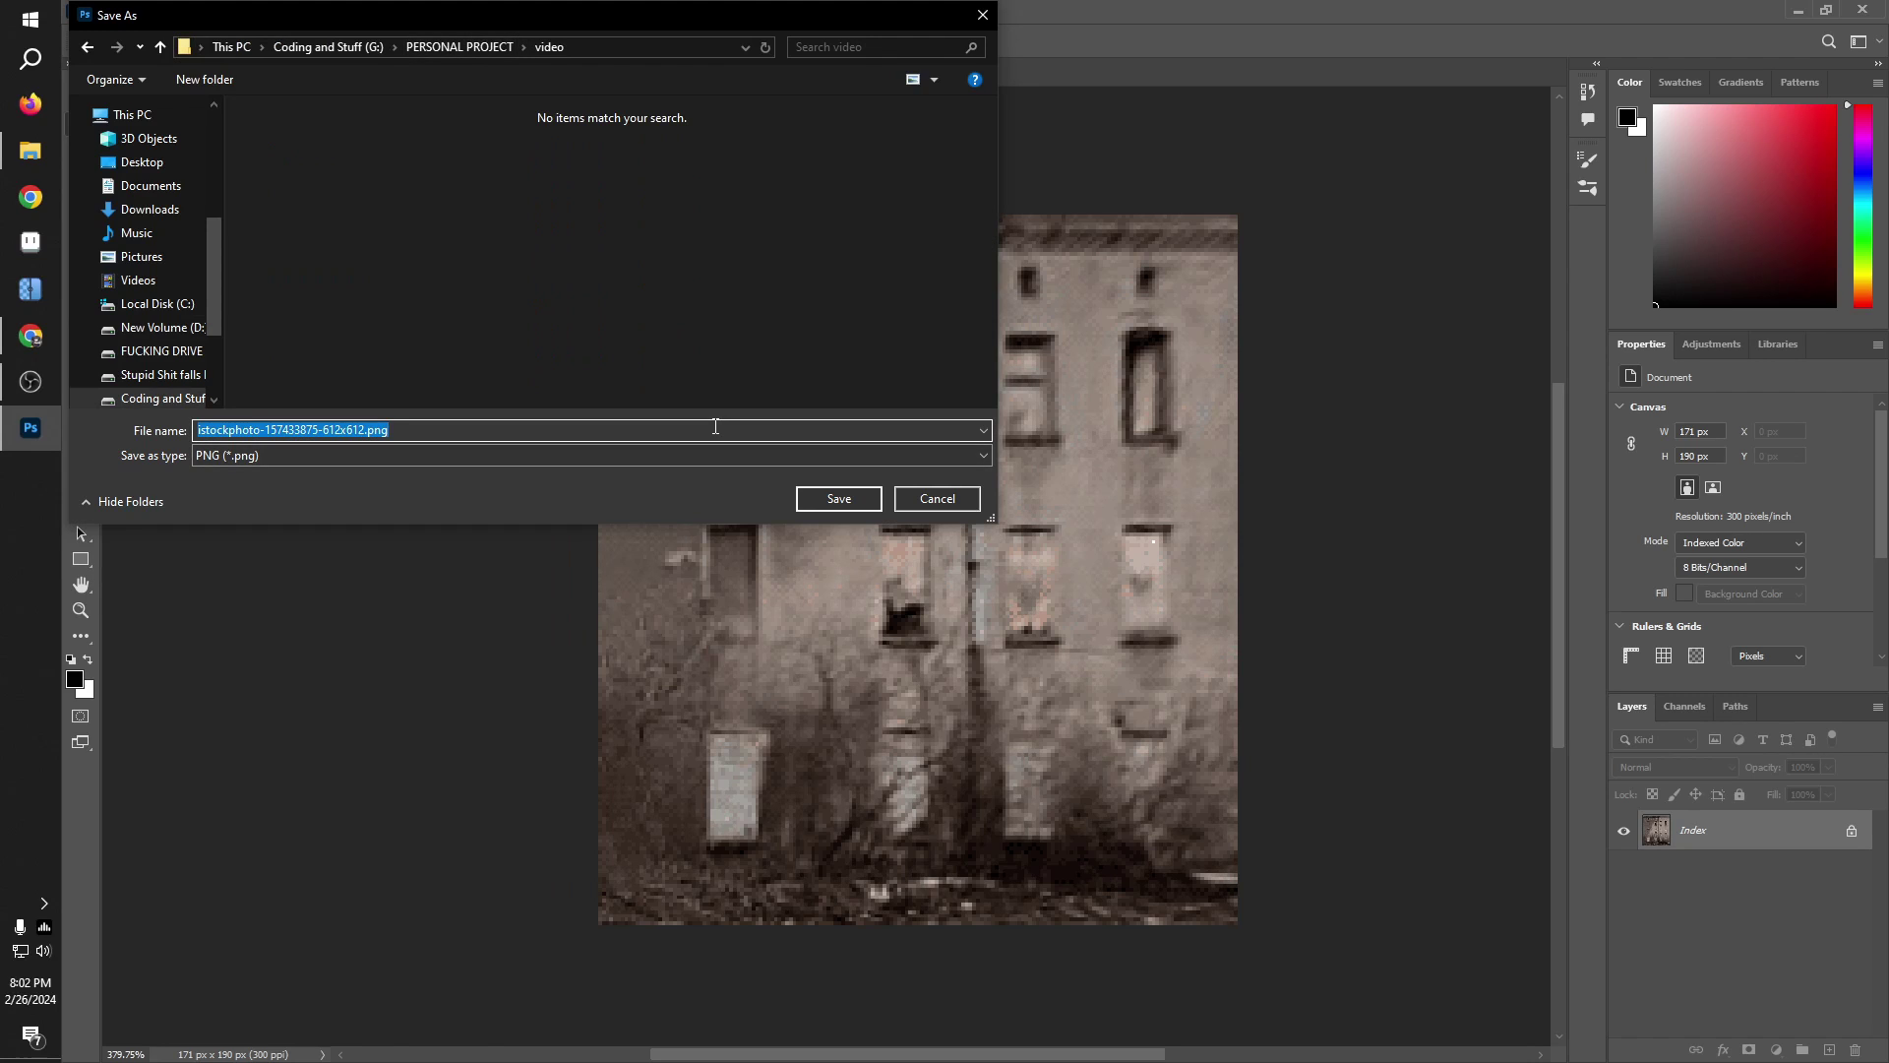
type("building1")
key("Return")
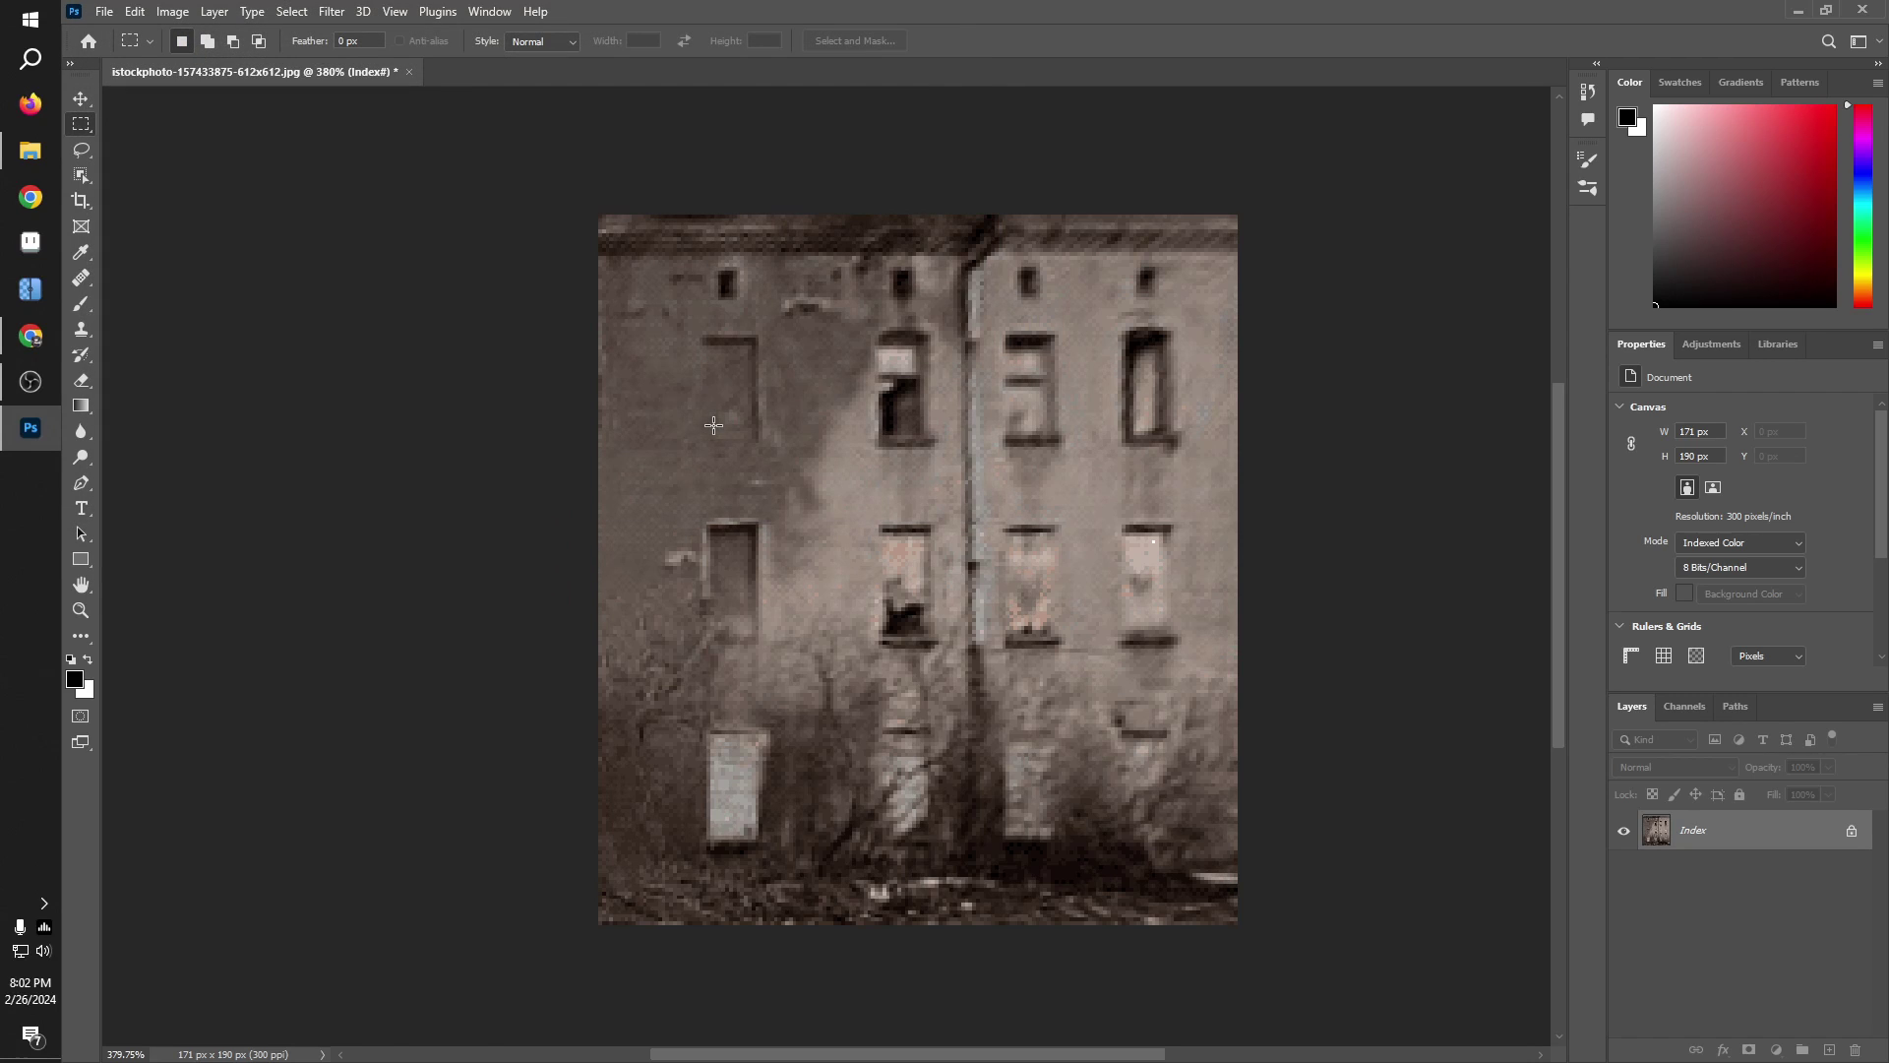
key("alt+Tab")
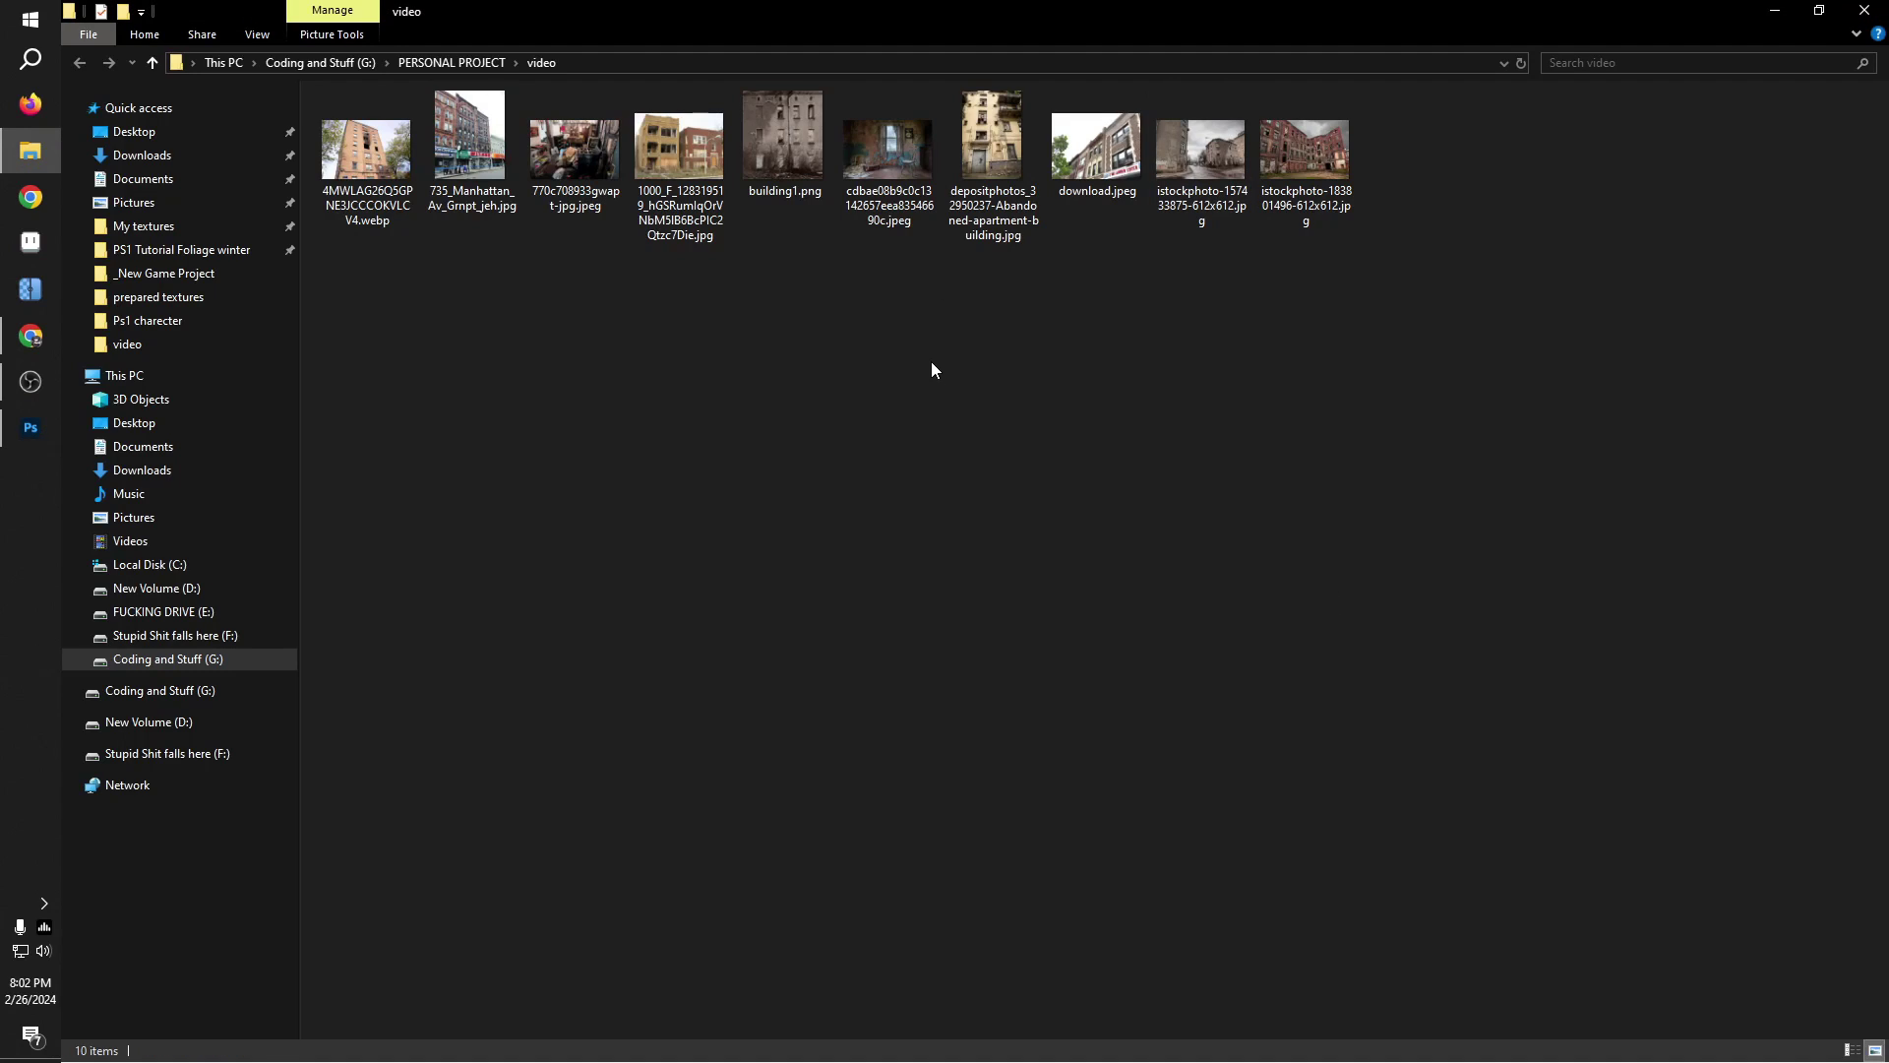
right_click(931, 362)
left_click(1018, 447)
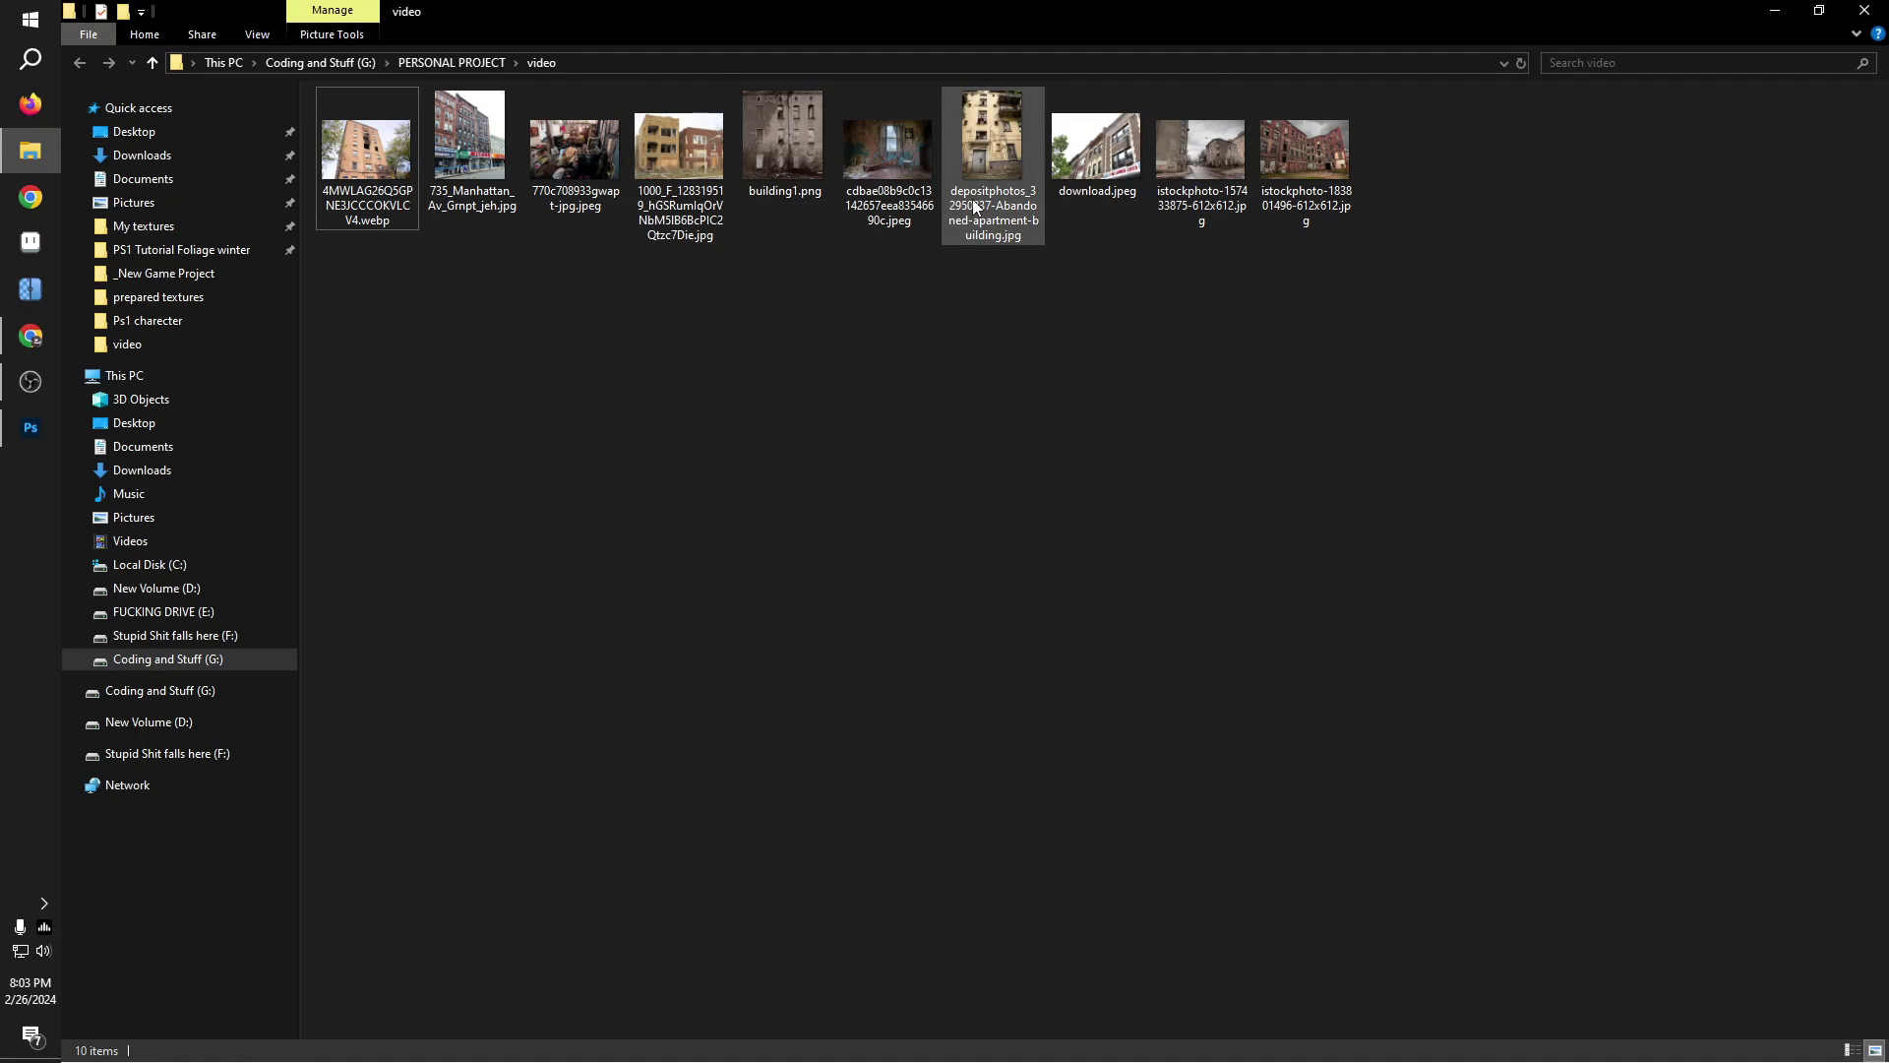
left_click(1193, 174)
double_click(1193, 173)
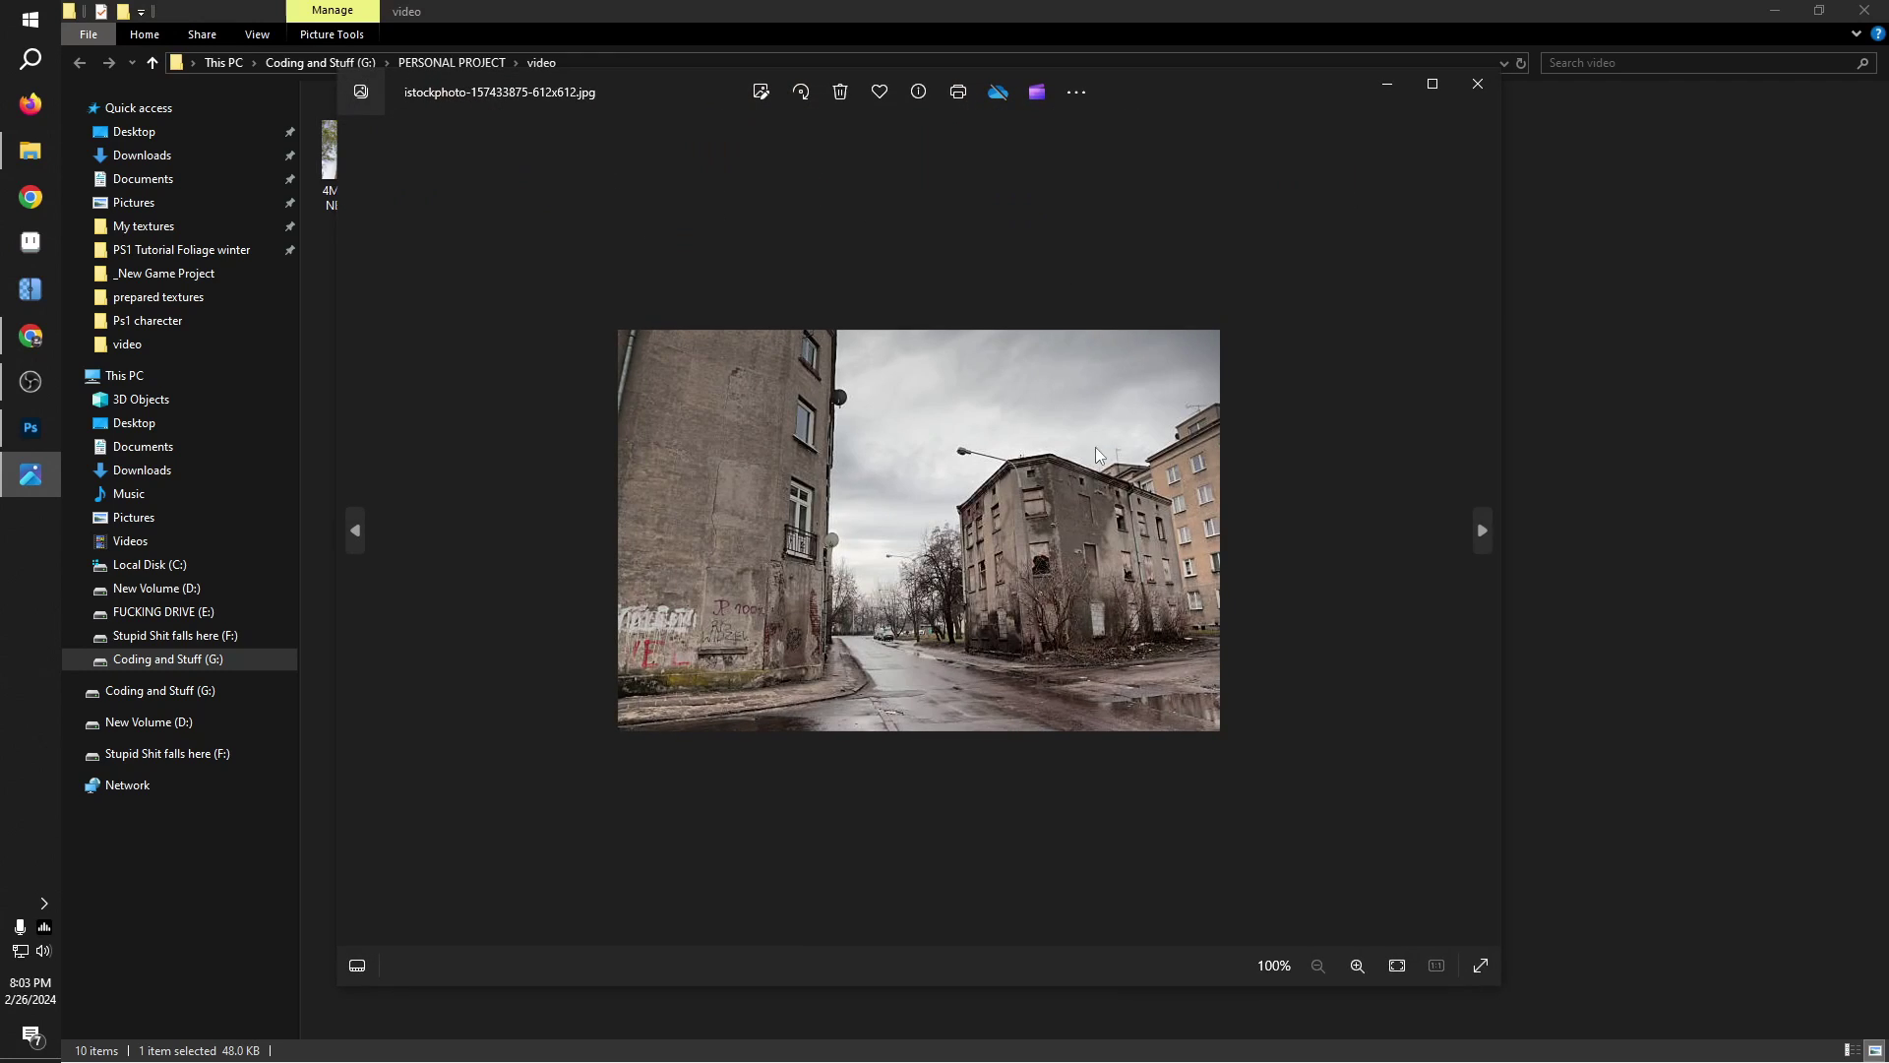
left_click(1478, 84)
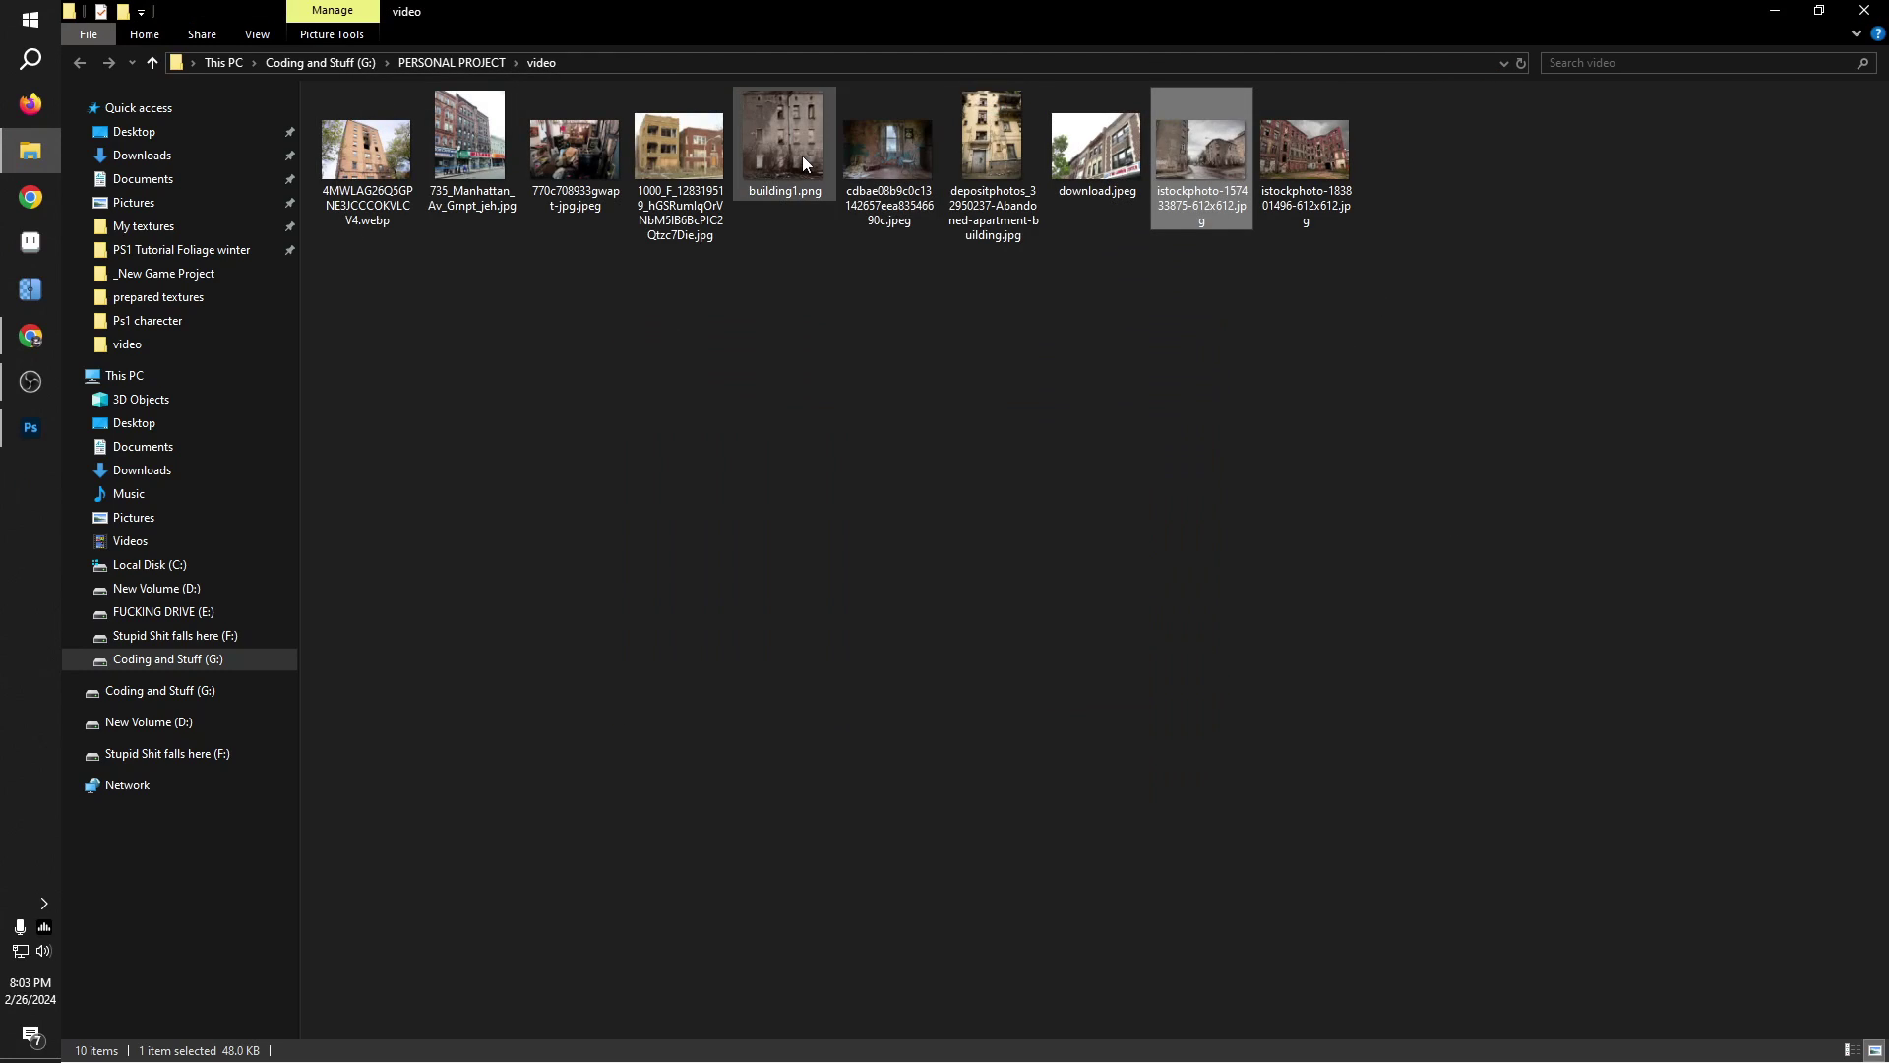
double_click(800, 156)
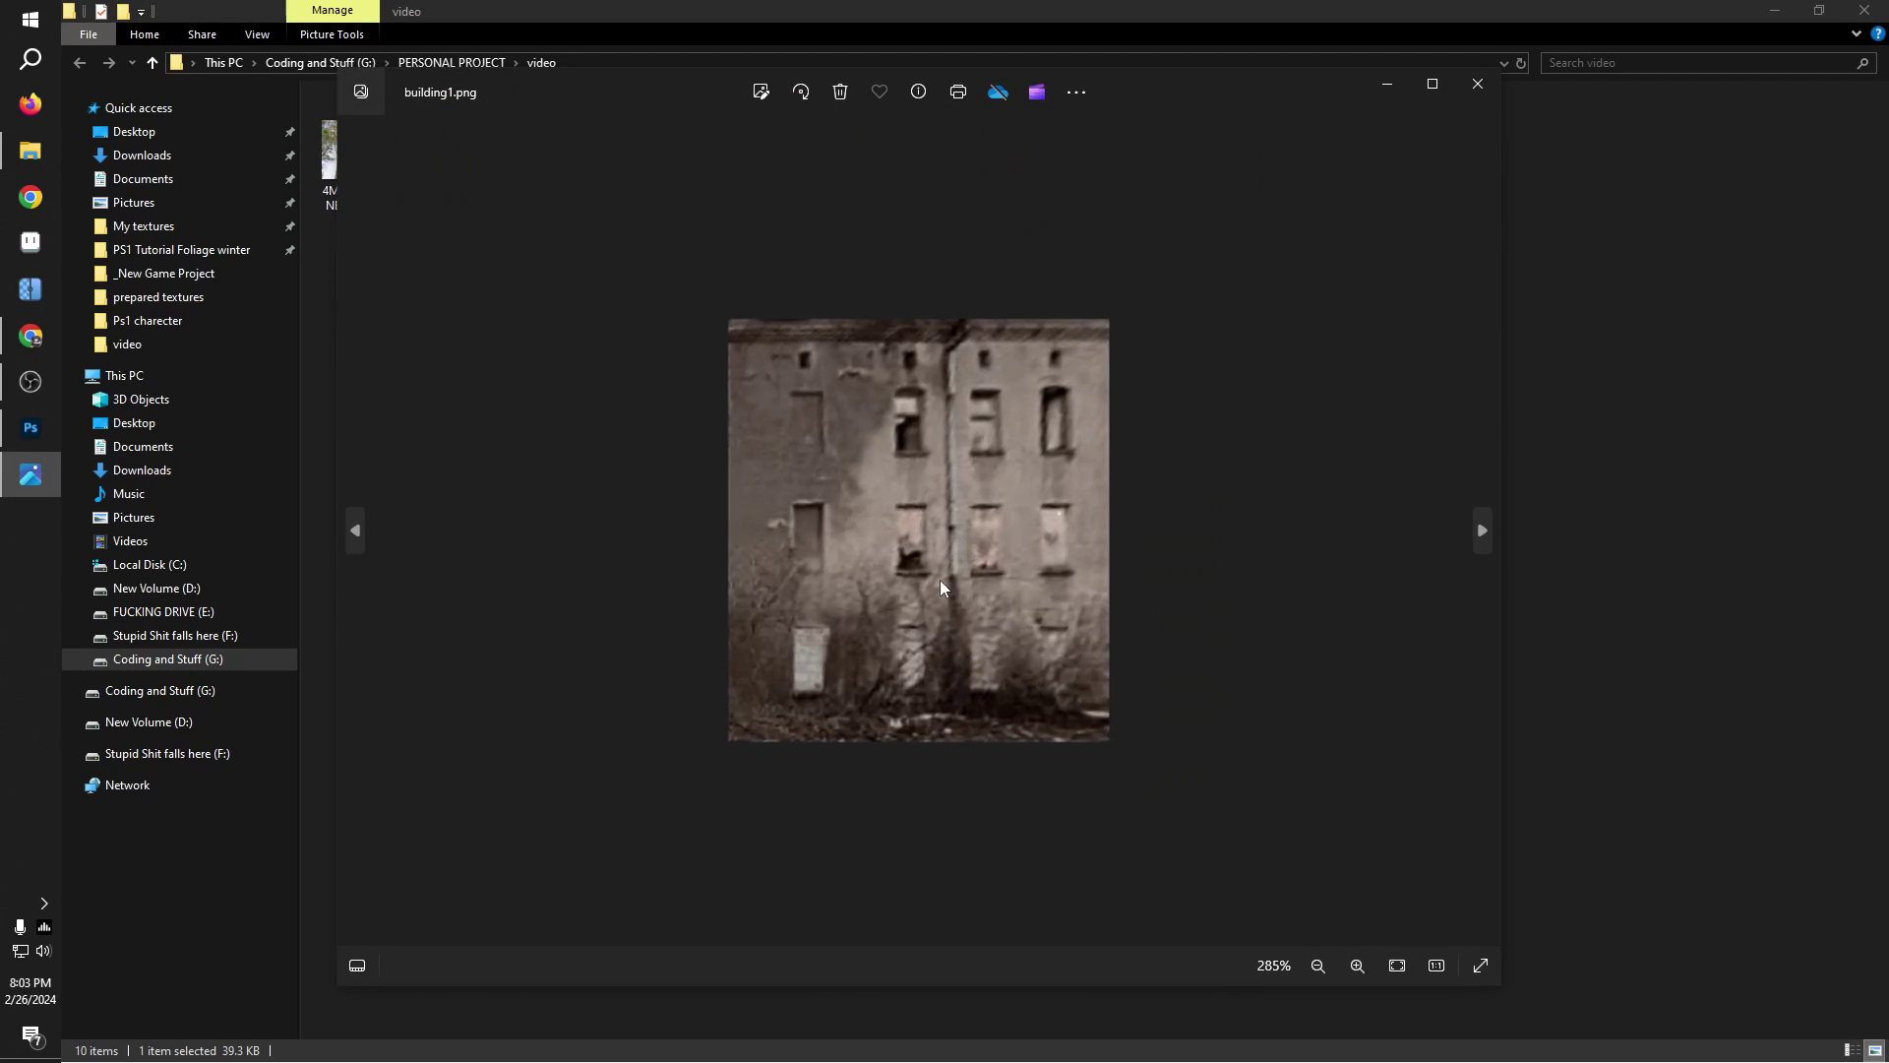
left_click(1478, 84)
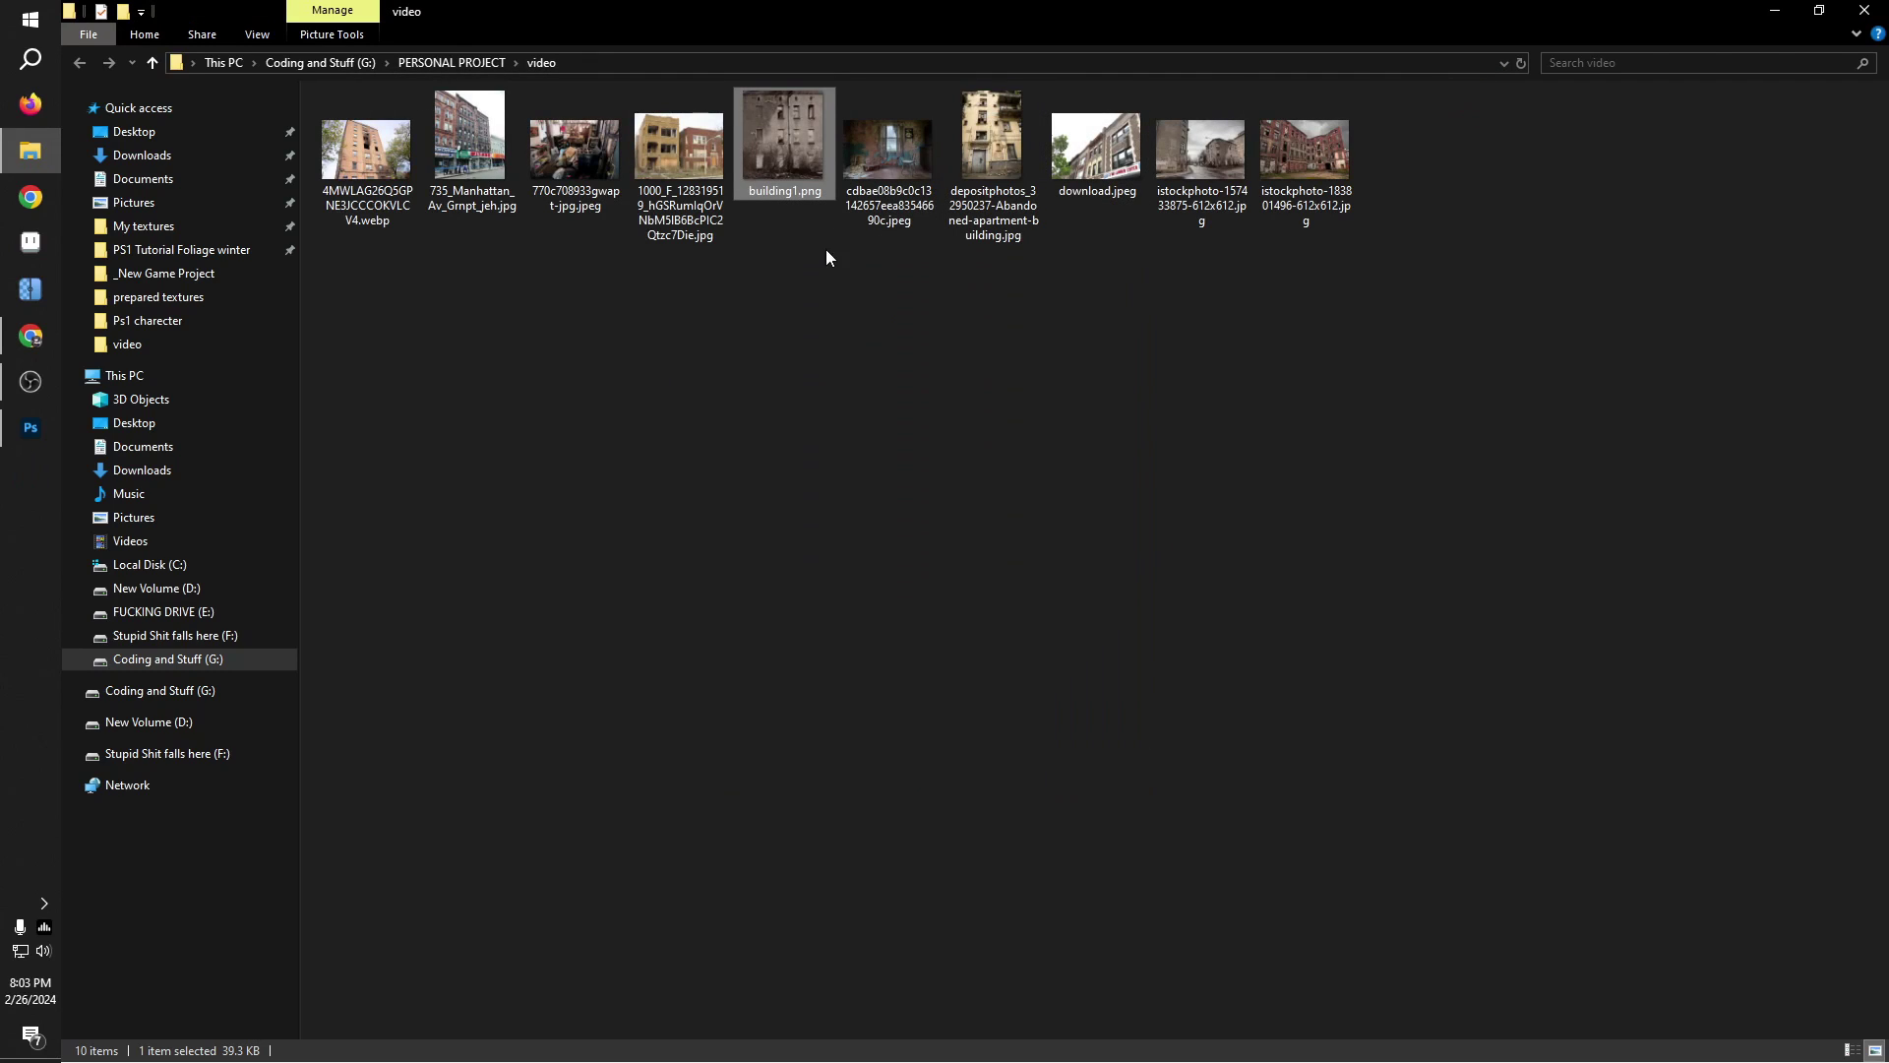
Step: Open the abandoned room photo from the video folder and examine its peeling walls, window and floor up close
double_click(897, 174)
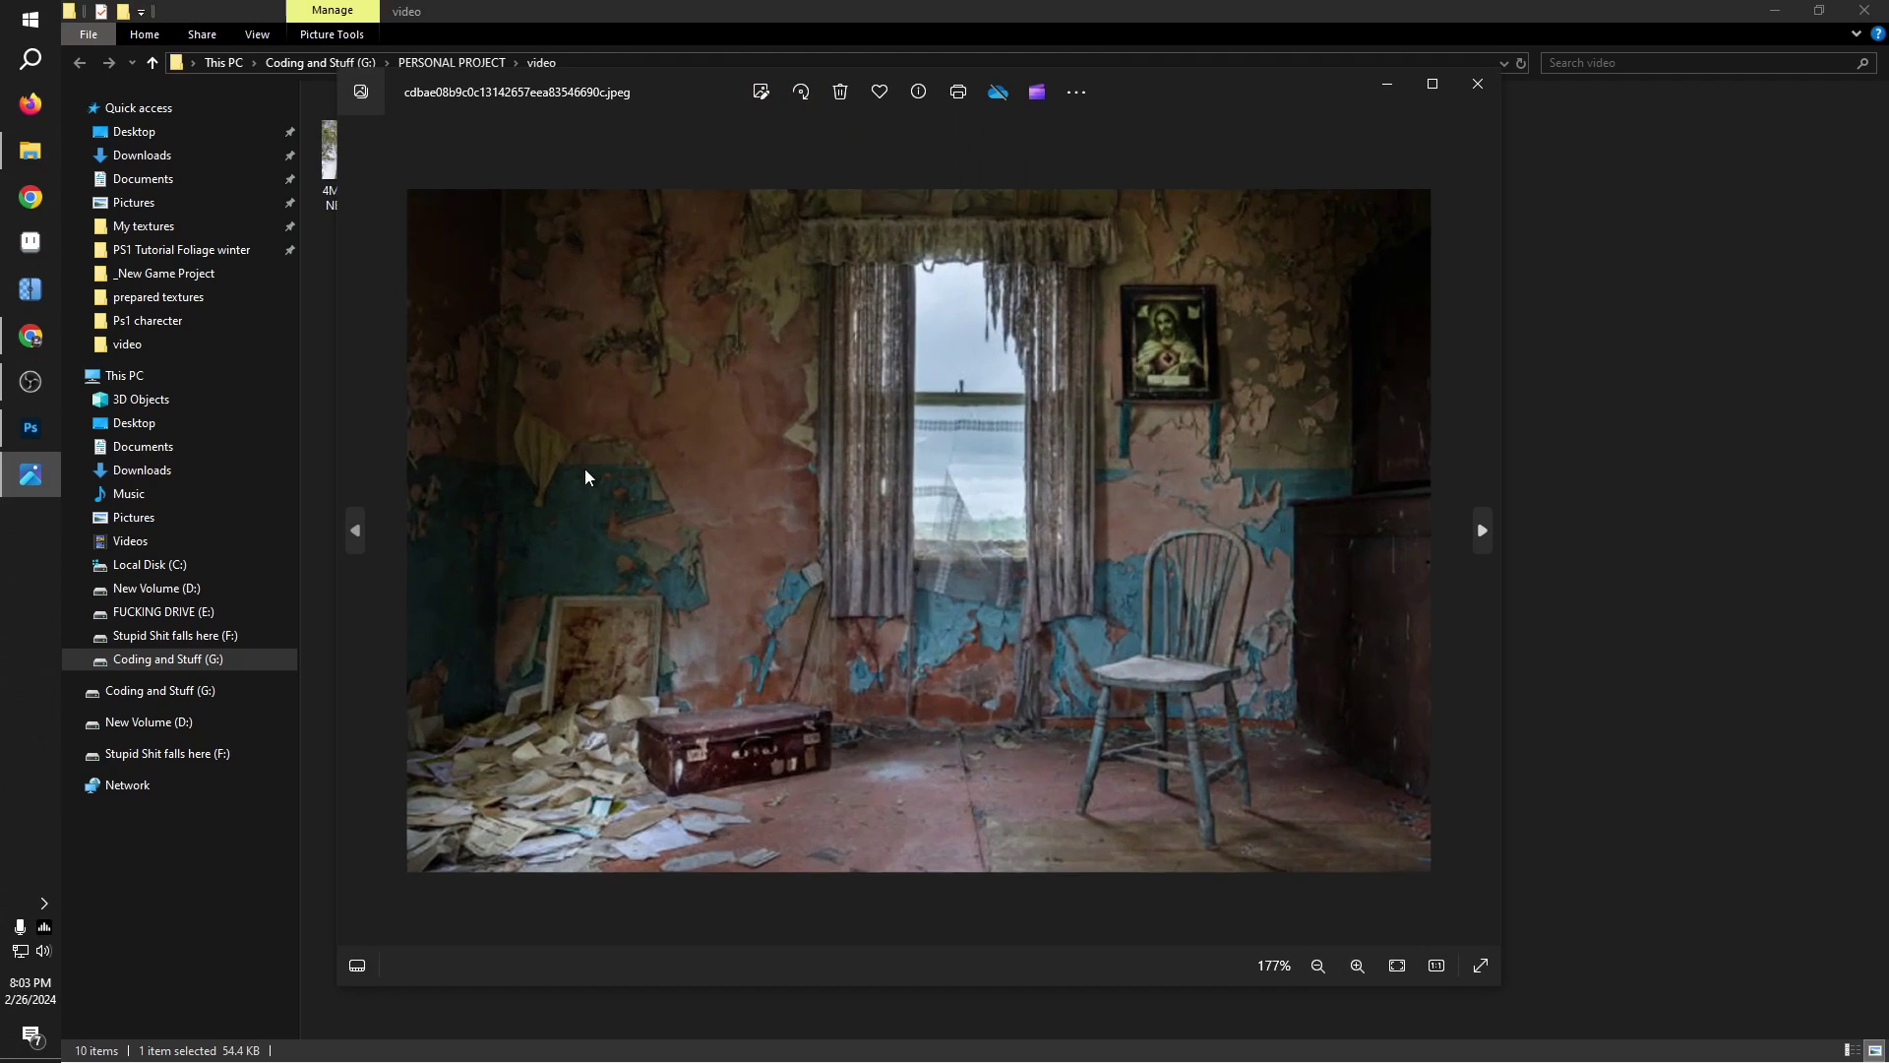
scroll(662, 460, "down", 2)
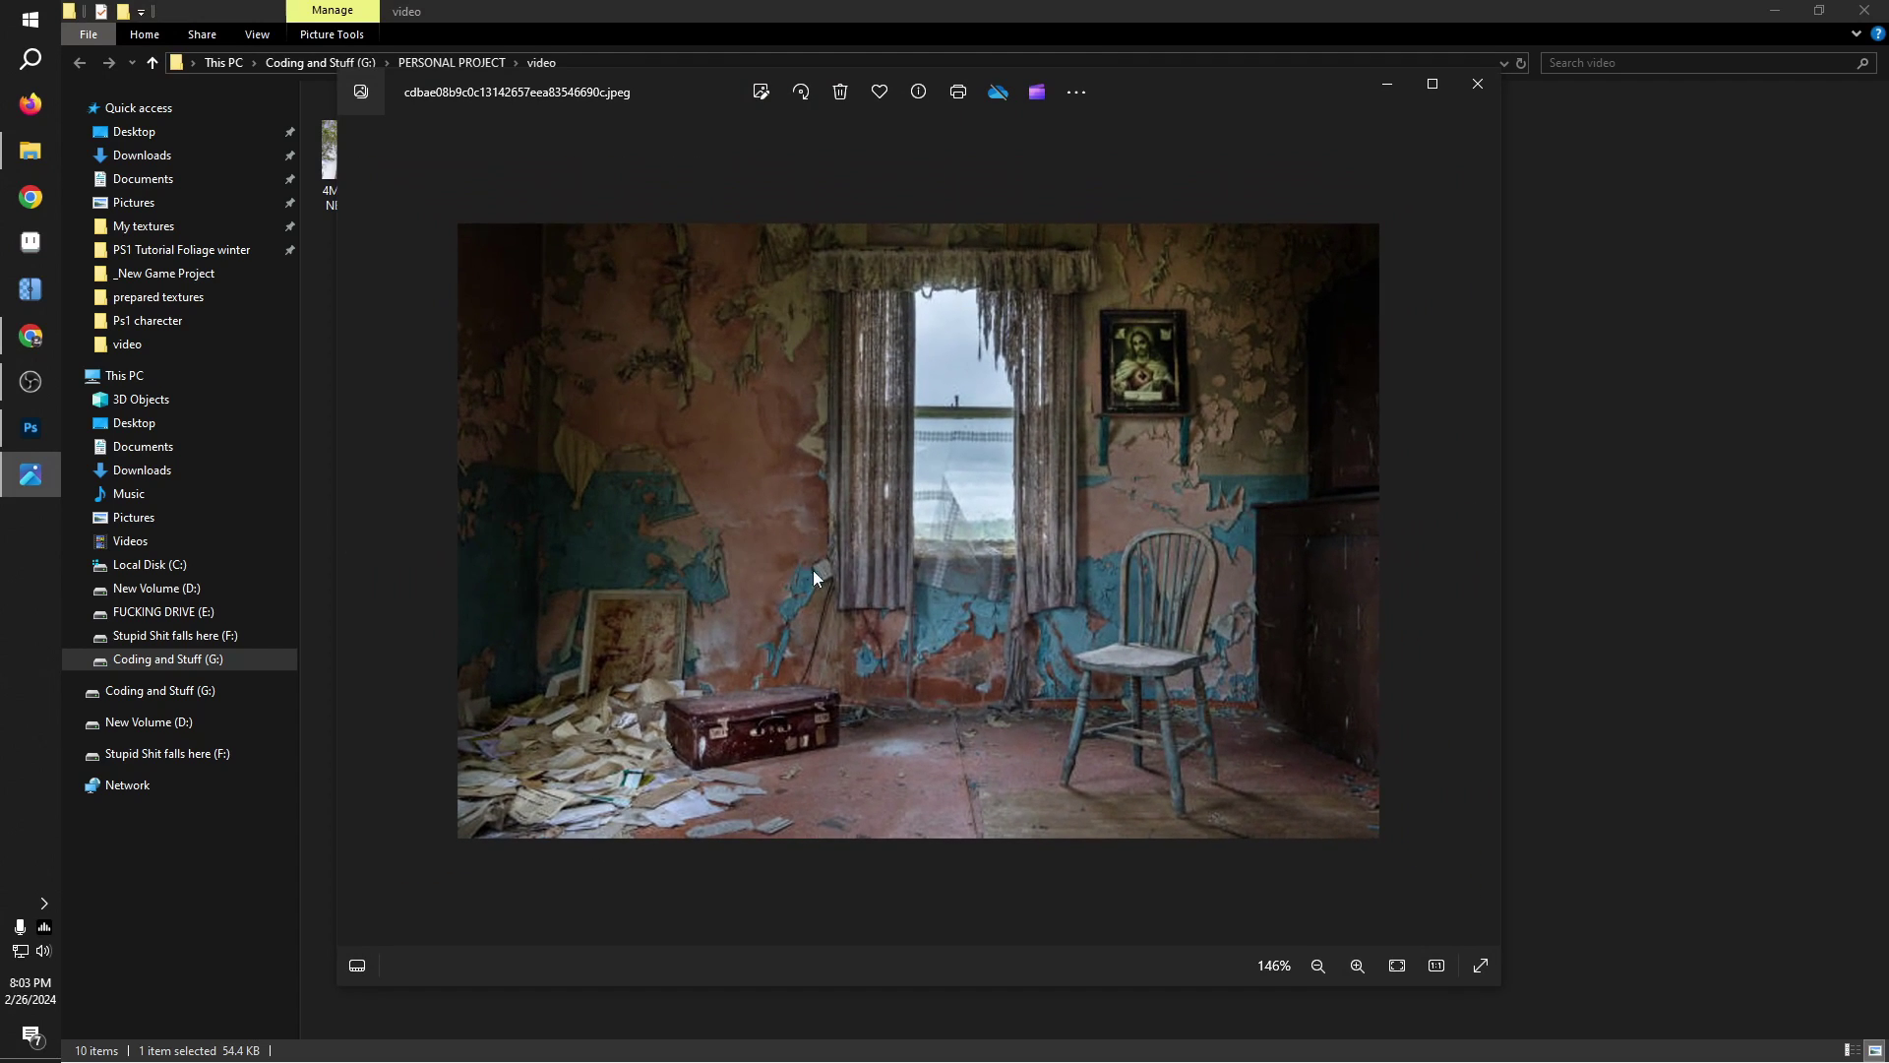
scroll(601, 469, "up", 3)
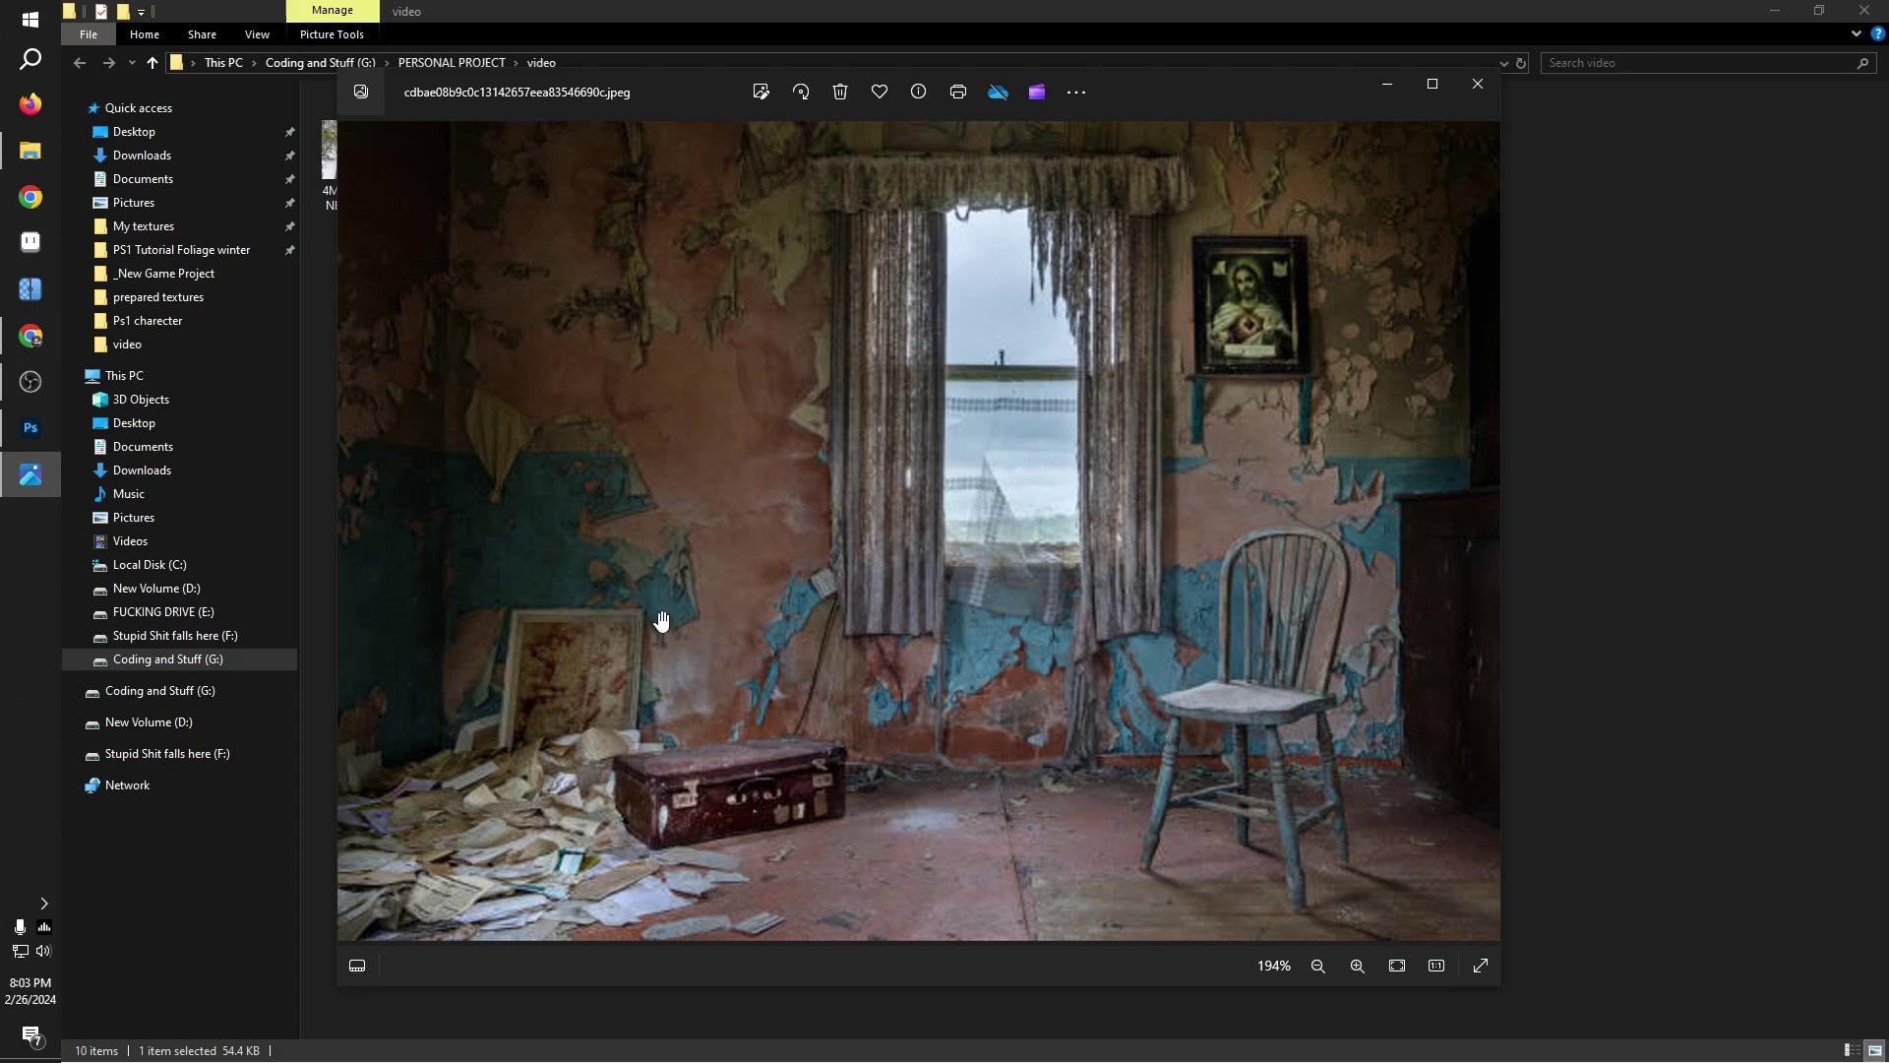
scroll(648, 620, "down", 3)
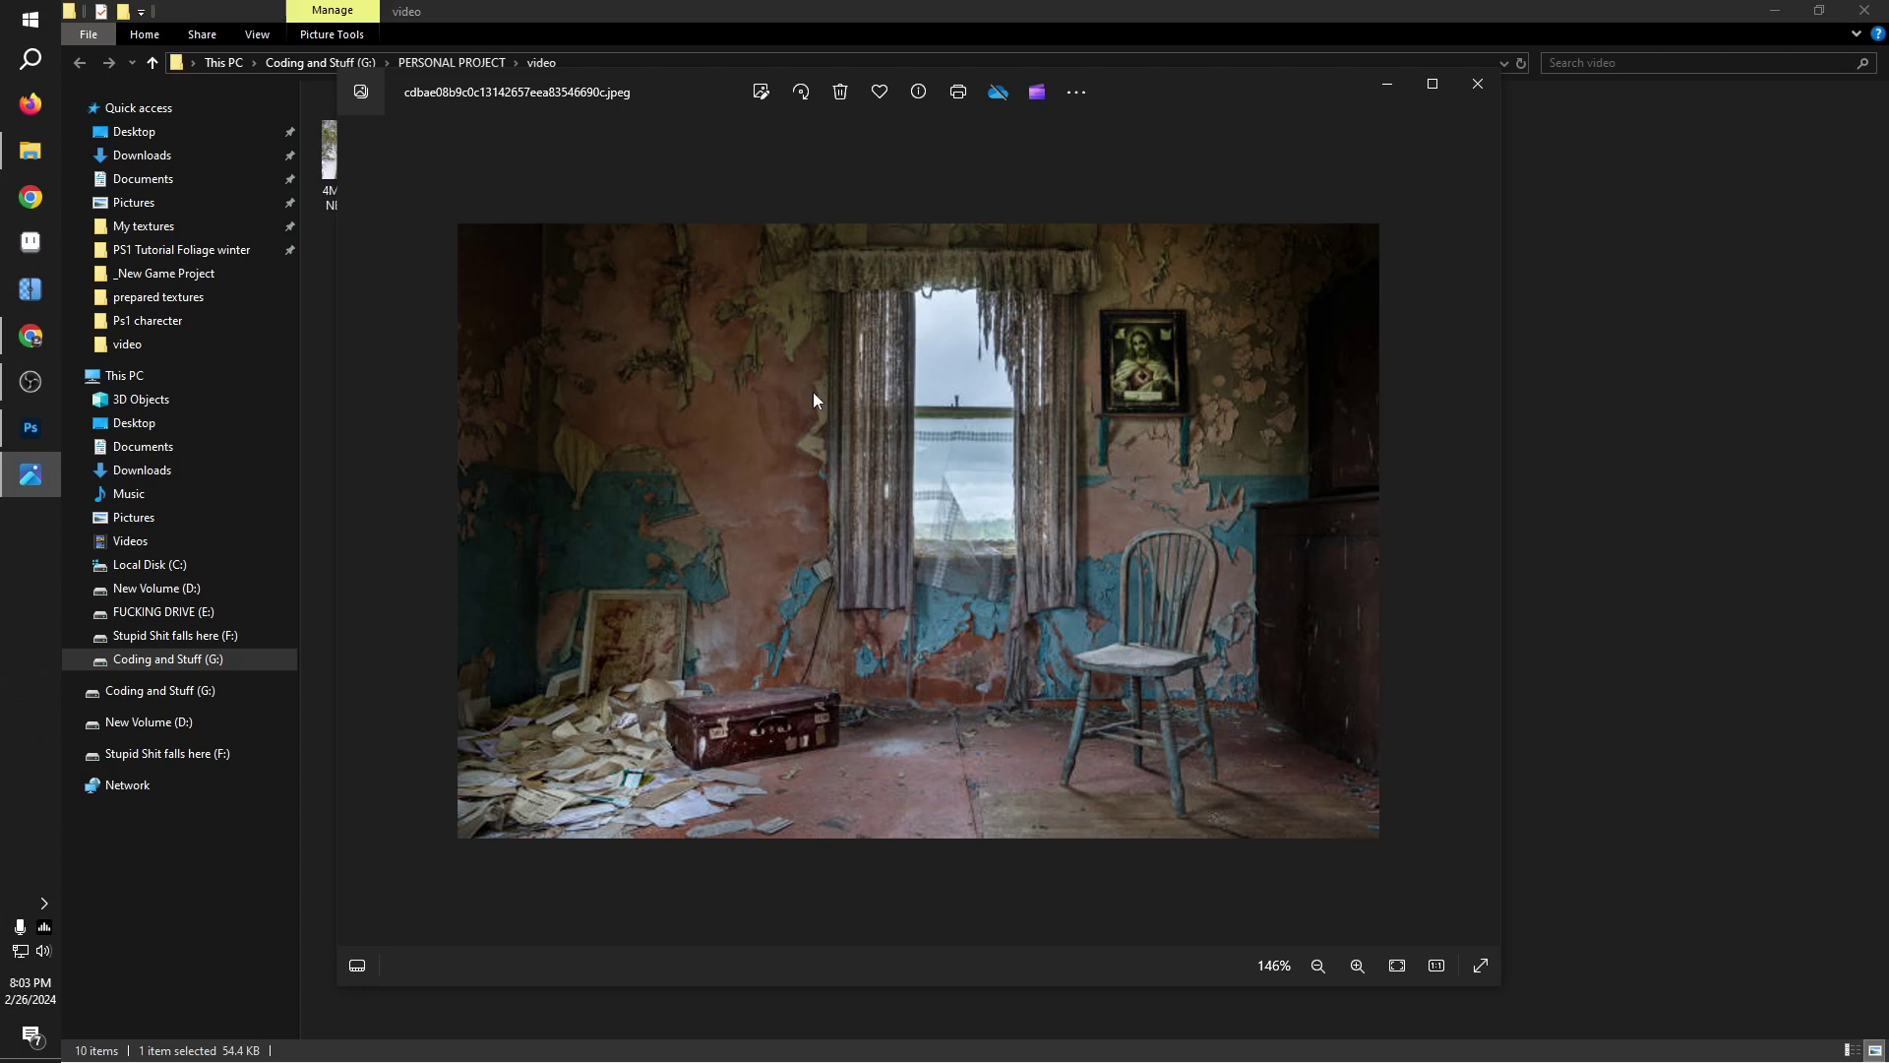
Step: Close the photo preview, open the abandoned room photo in Photoshop and frame a crop on the peeling wall beside the window
left_click(1478, 83)
left_click_drag(876, 169, 551, 69)
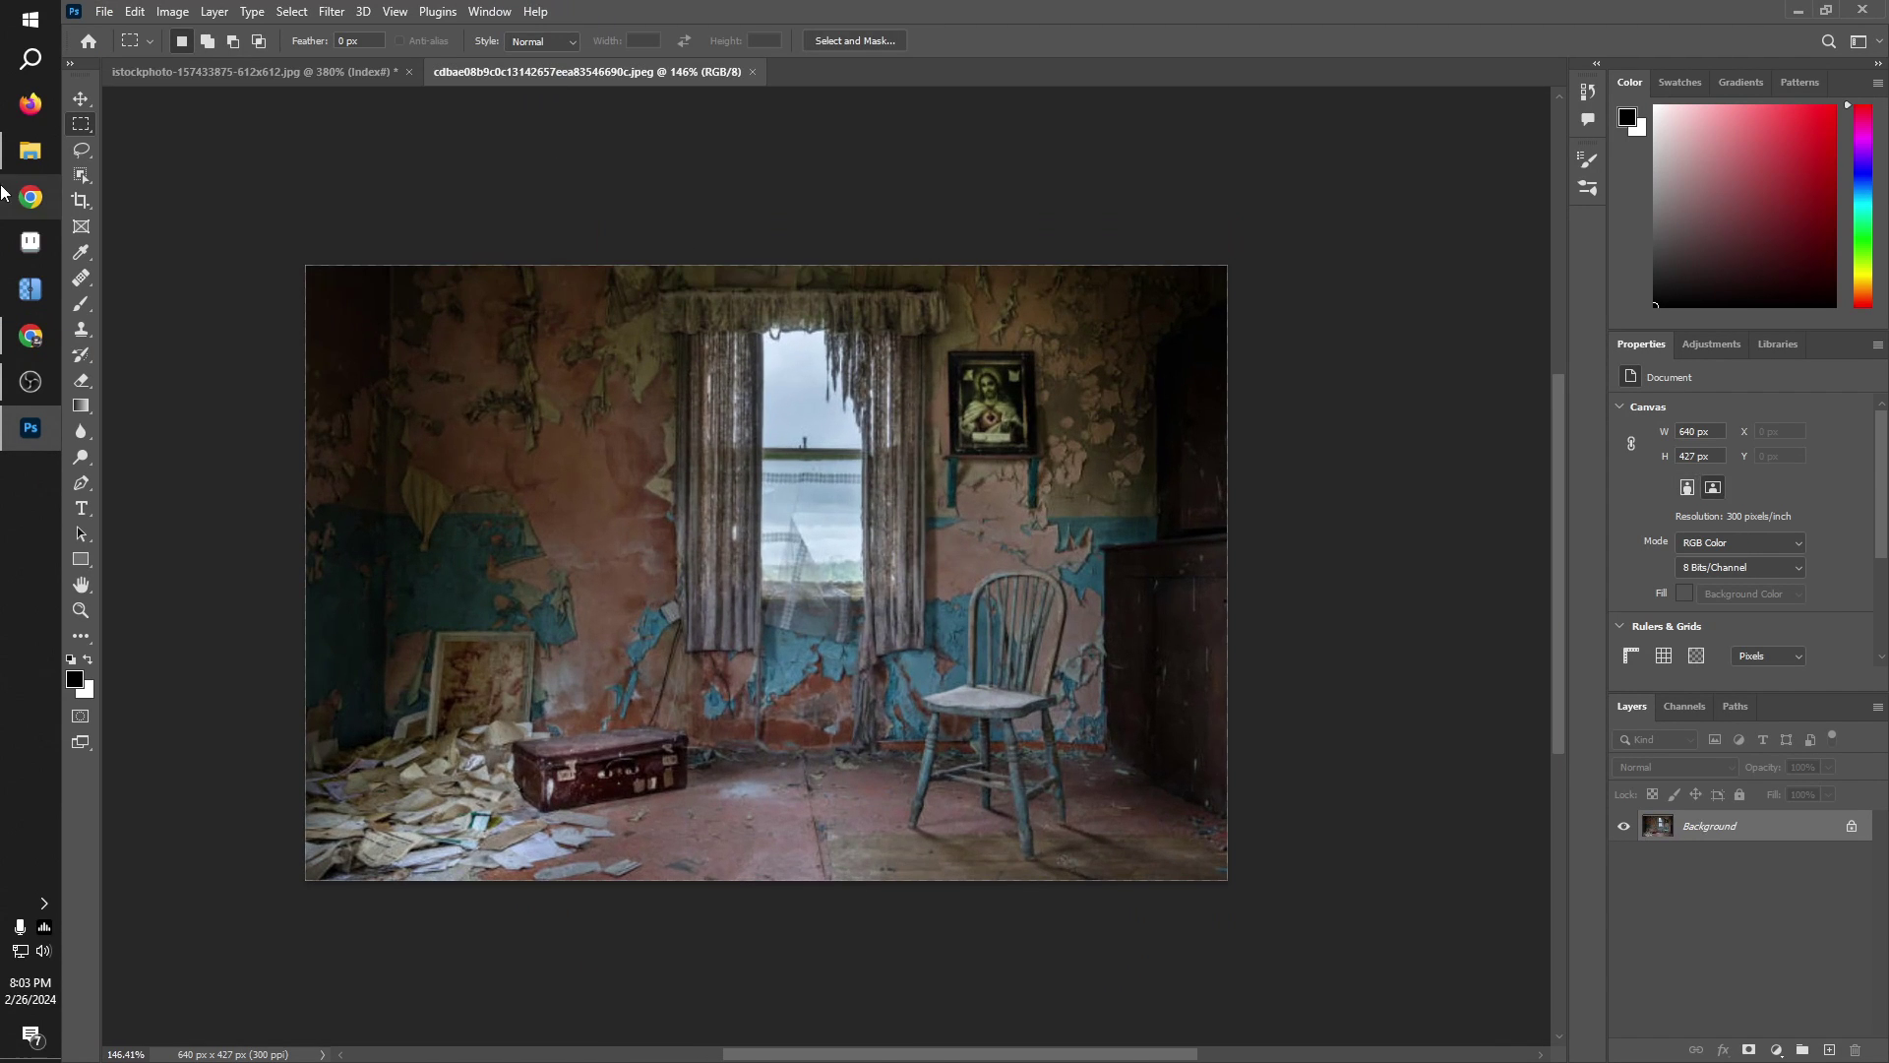
left_click(81, 201)
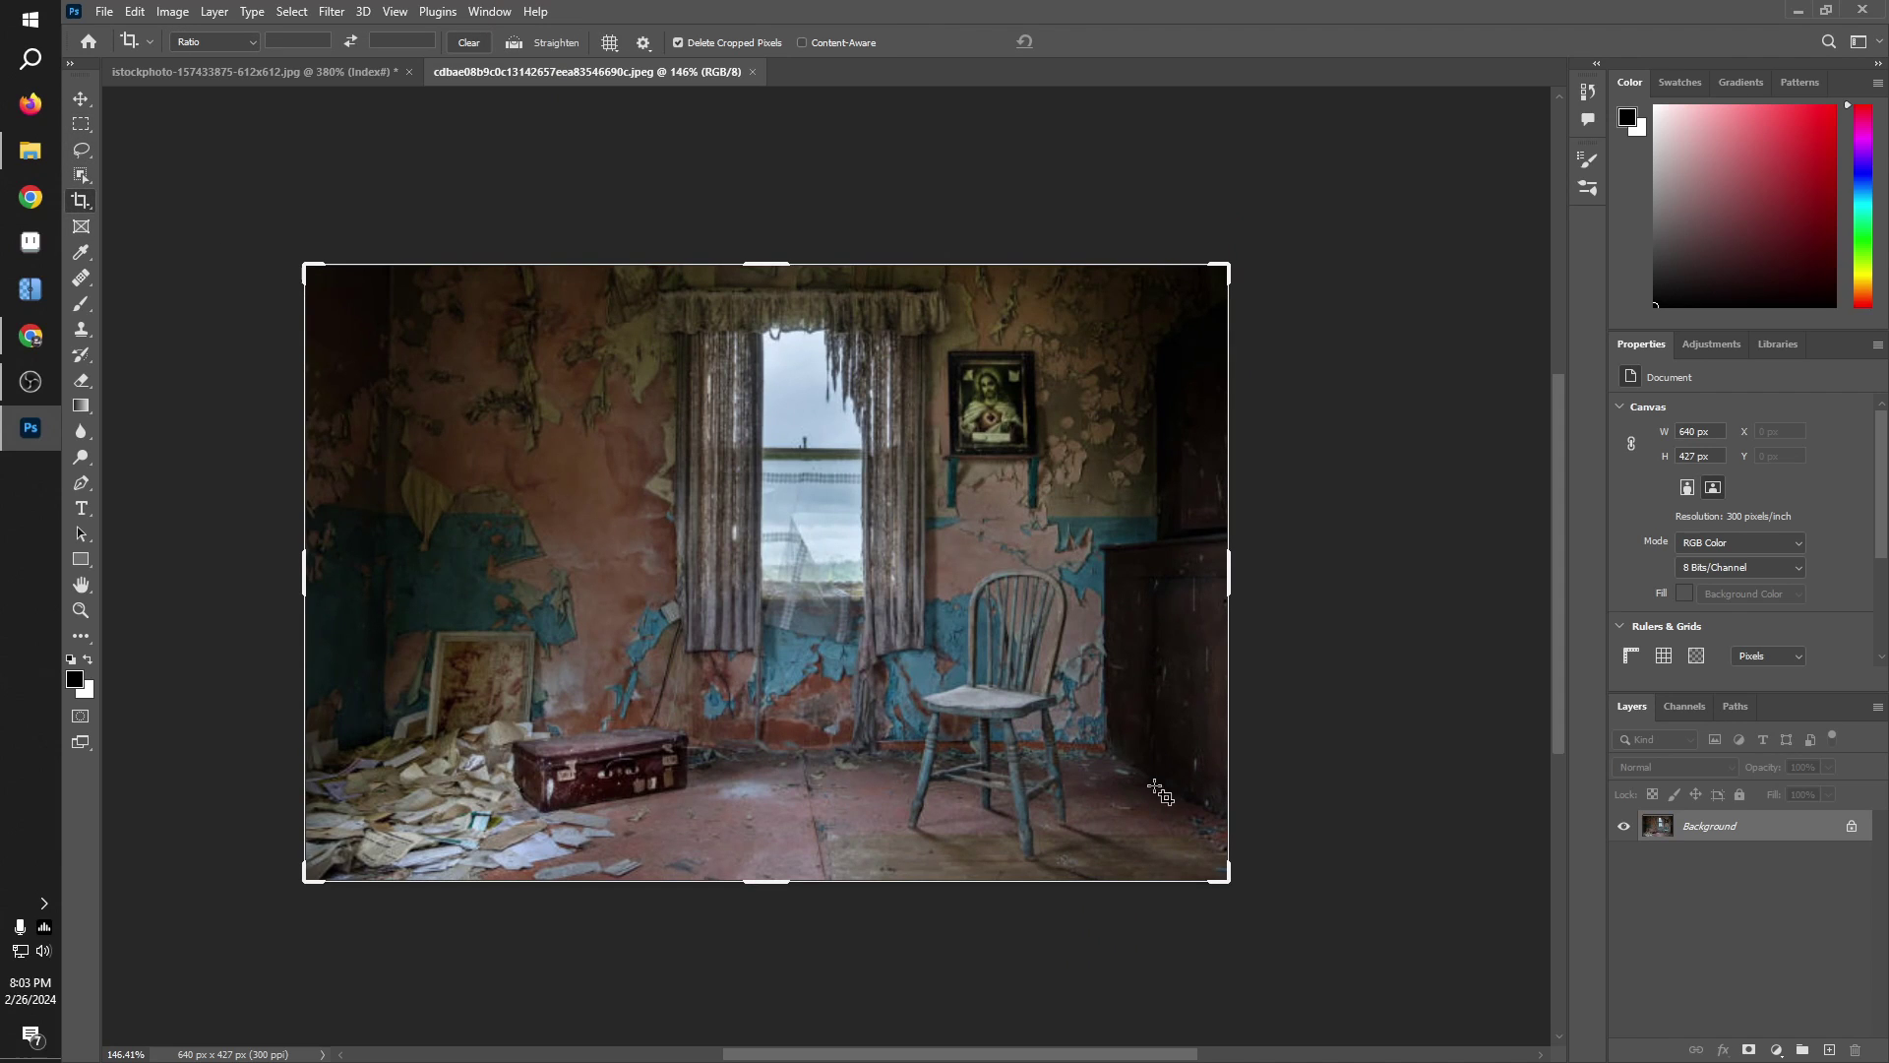
left_click_drag(1228, 879, 941, 753)
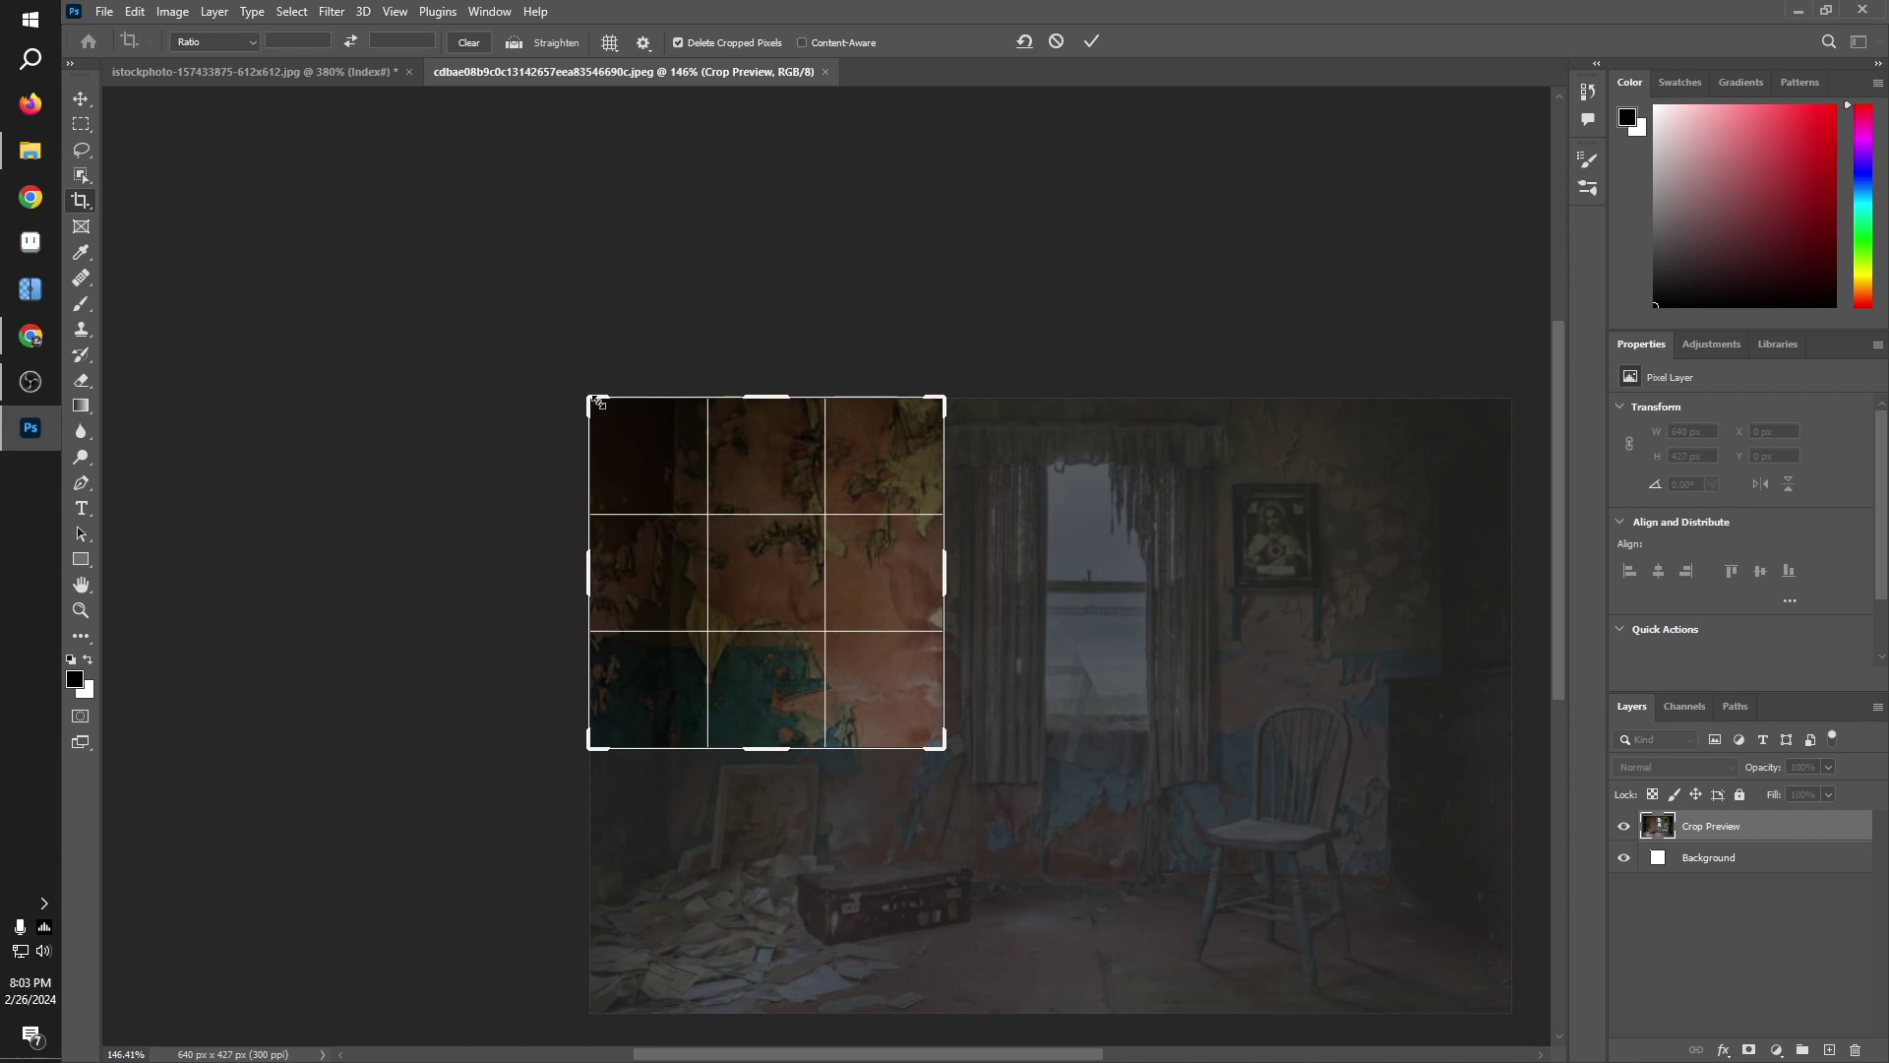
left_click_drag(591, 395, 637, 454)
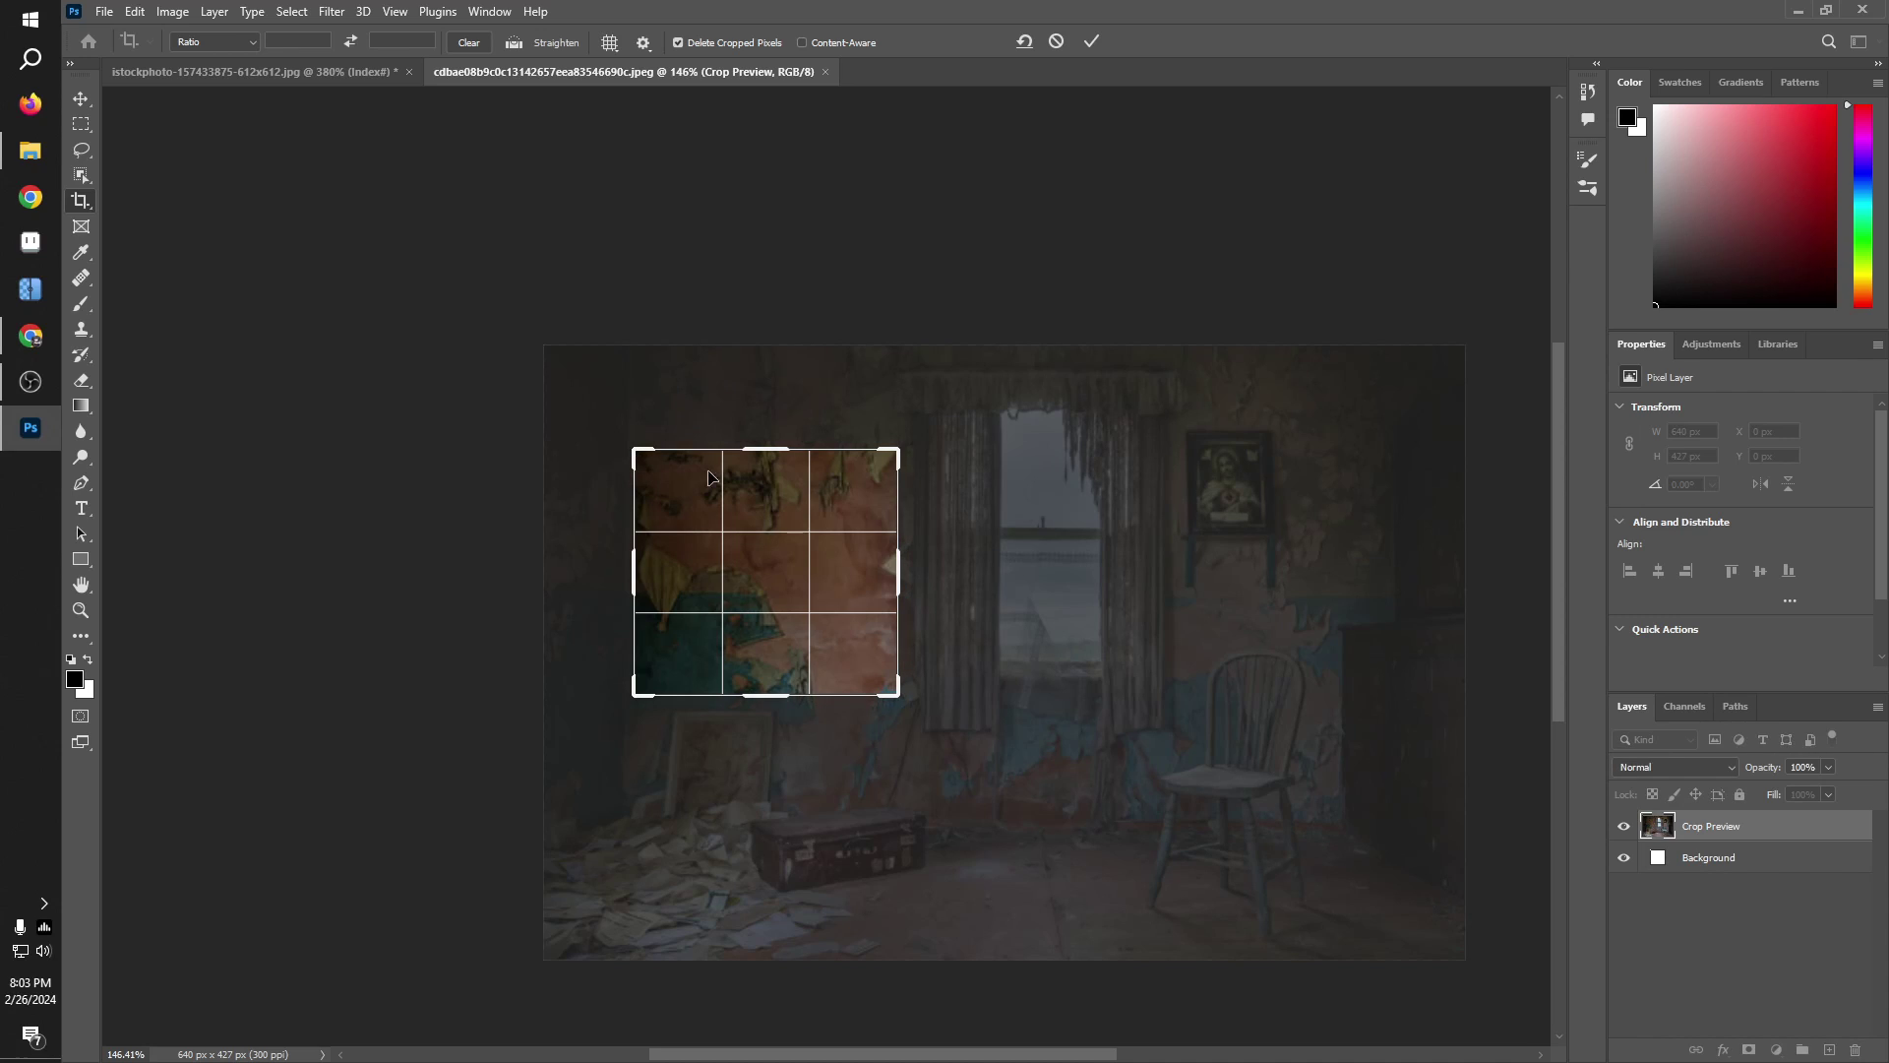
left_click_drag(761, 449, 755, 427)
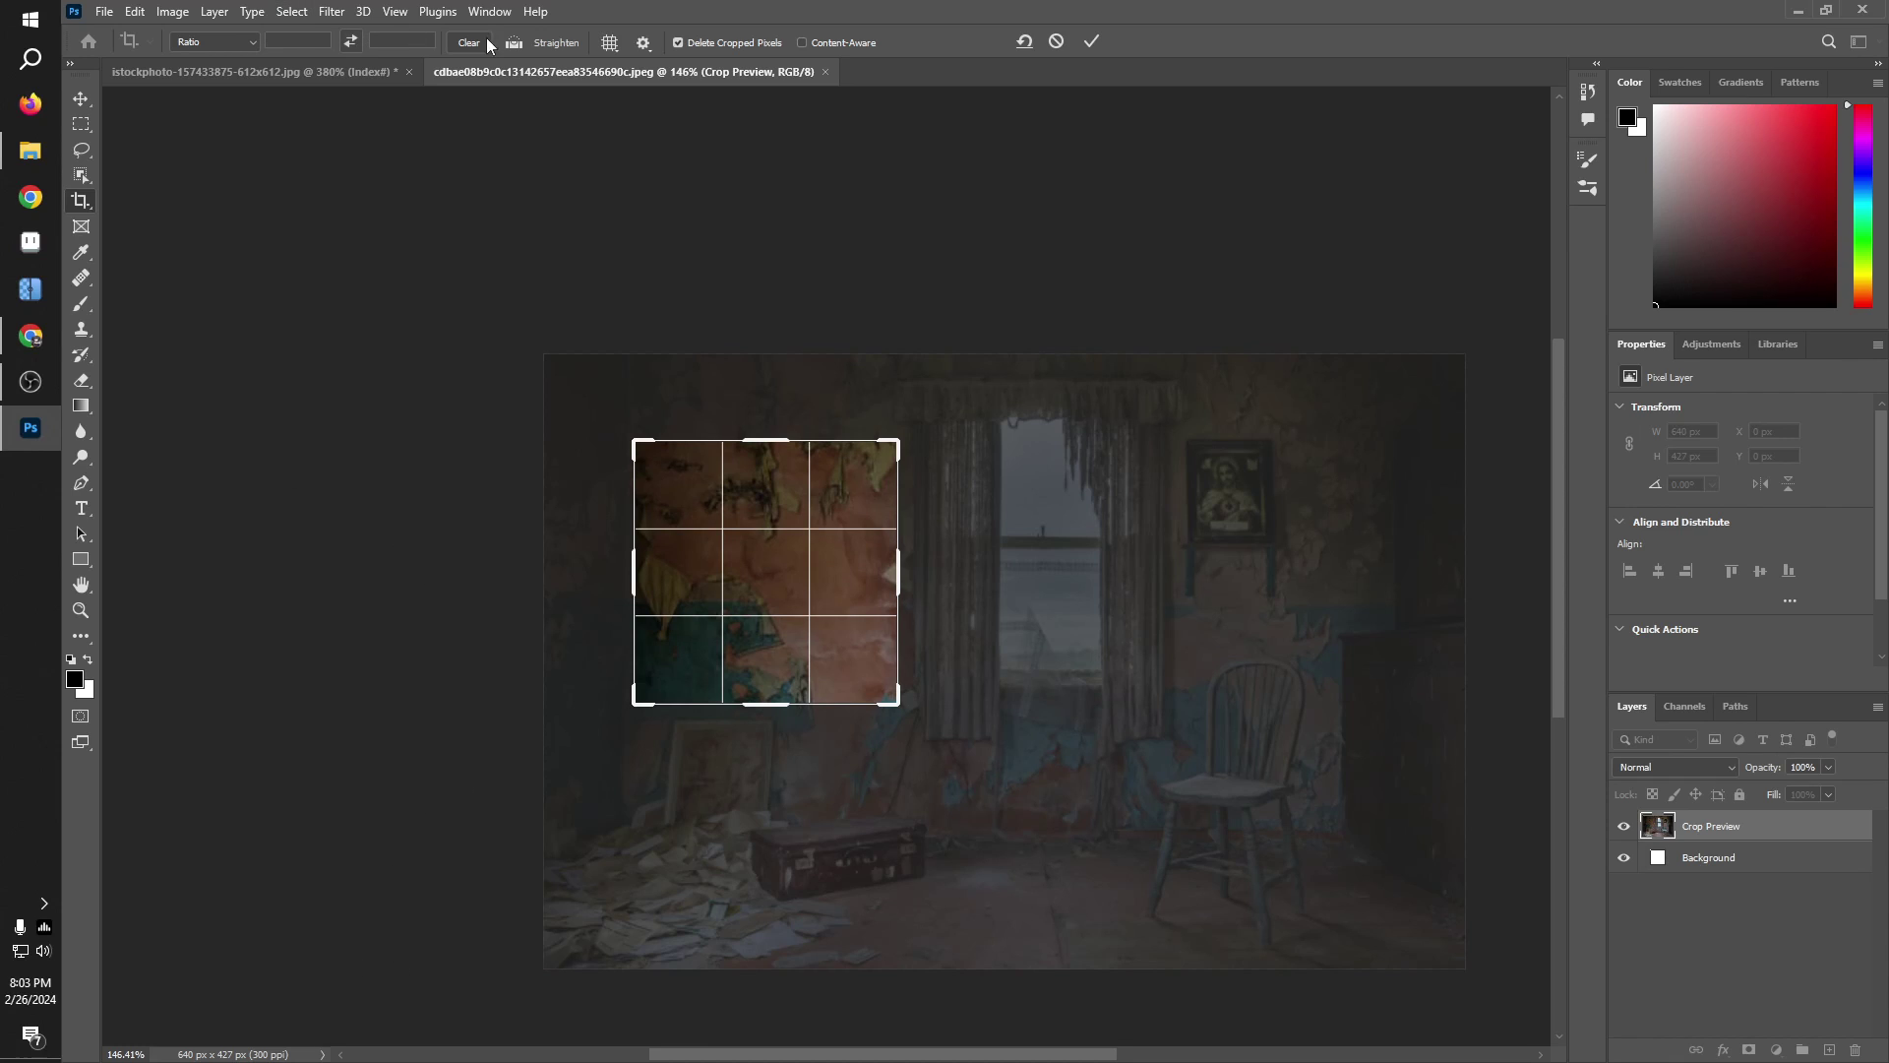
Step: Constrain the crop to a 128 by 128 ratio, reposition the photo under the frame and apply the crop
left_click(351, 42)
type("128")
left_click(396, 38)
type("128")
left_click_drag(770, 536, 753, 539)
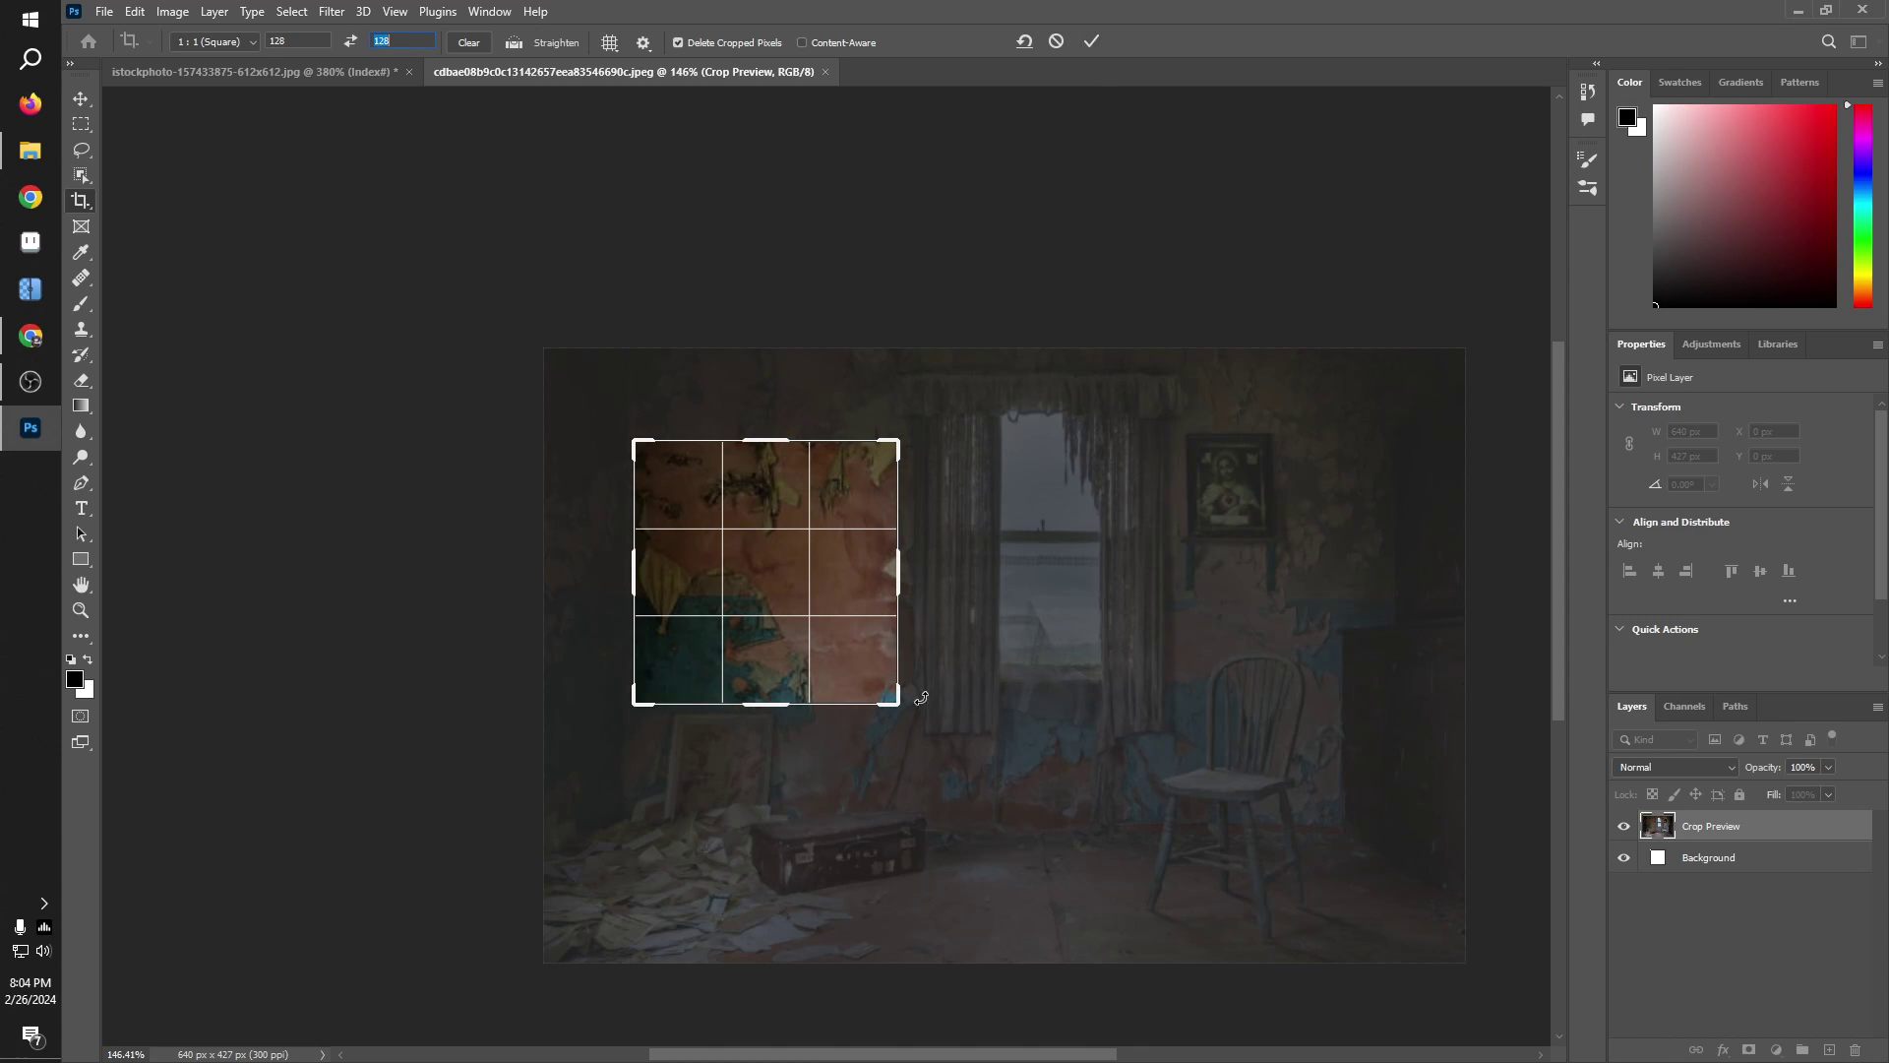
left_click_drag(832, 632, 773, 612)
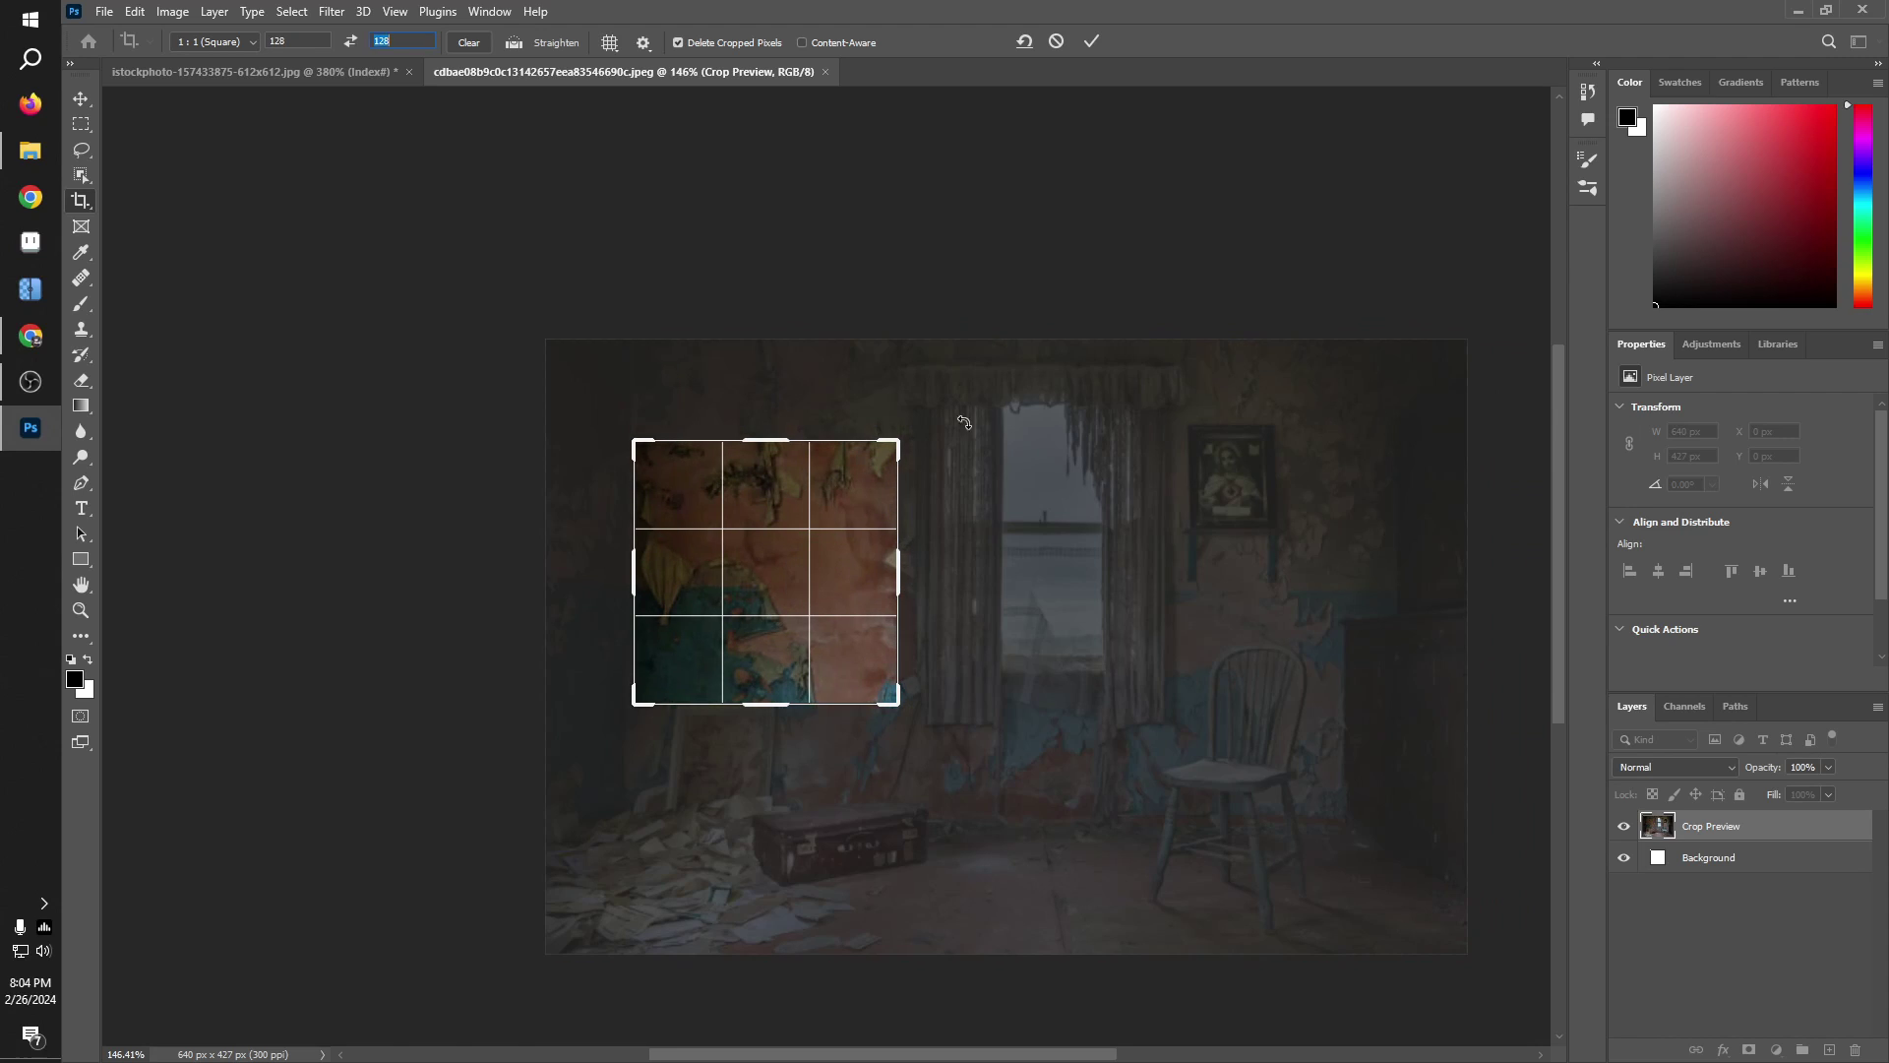
left_click(1092, 42)
scroll(701, 584, "up", 3)
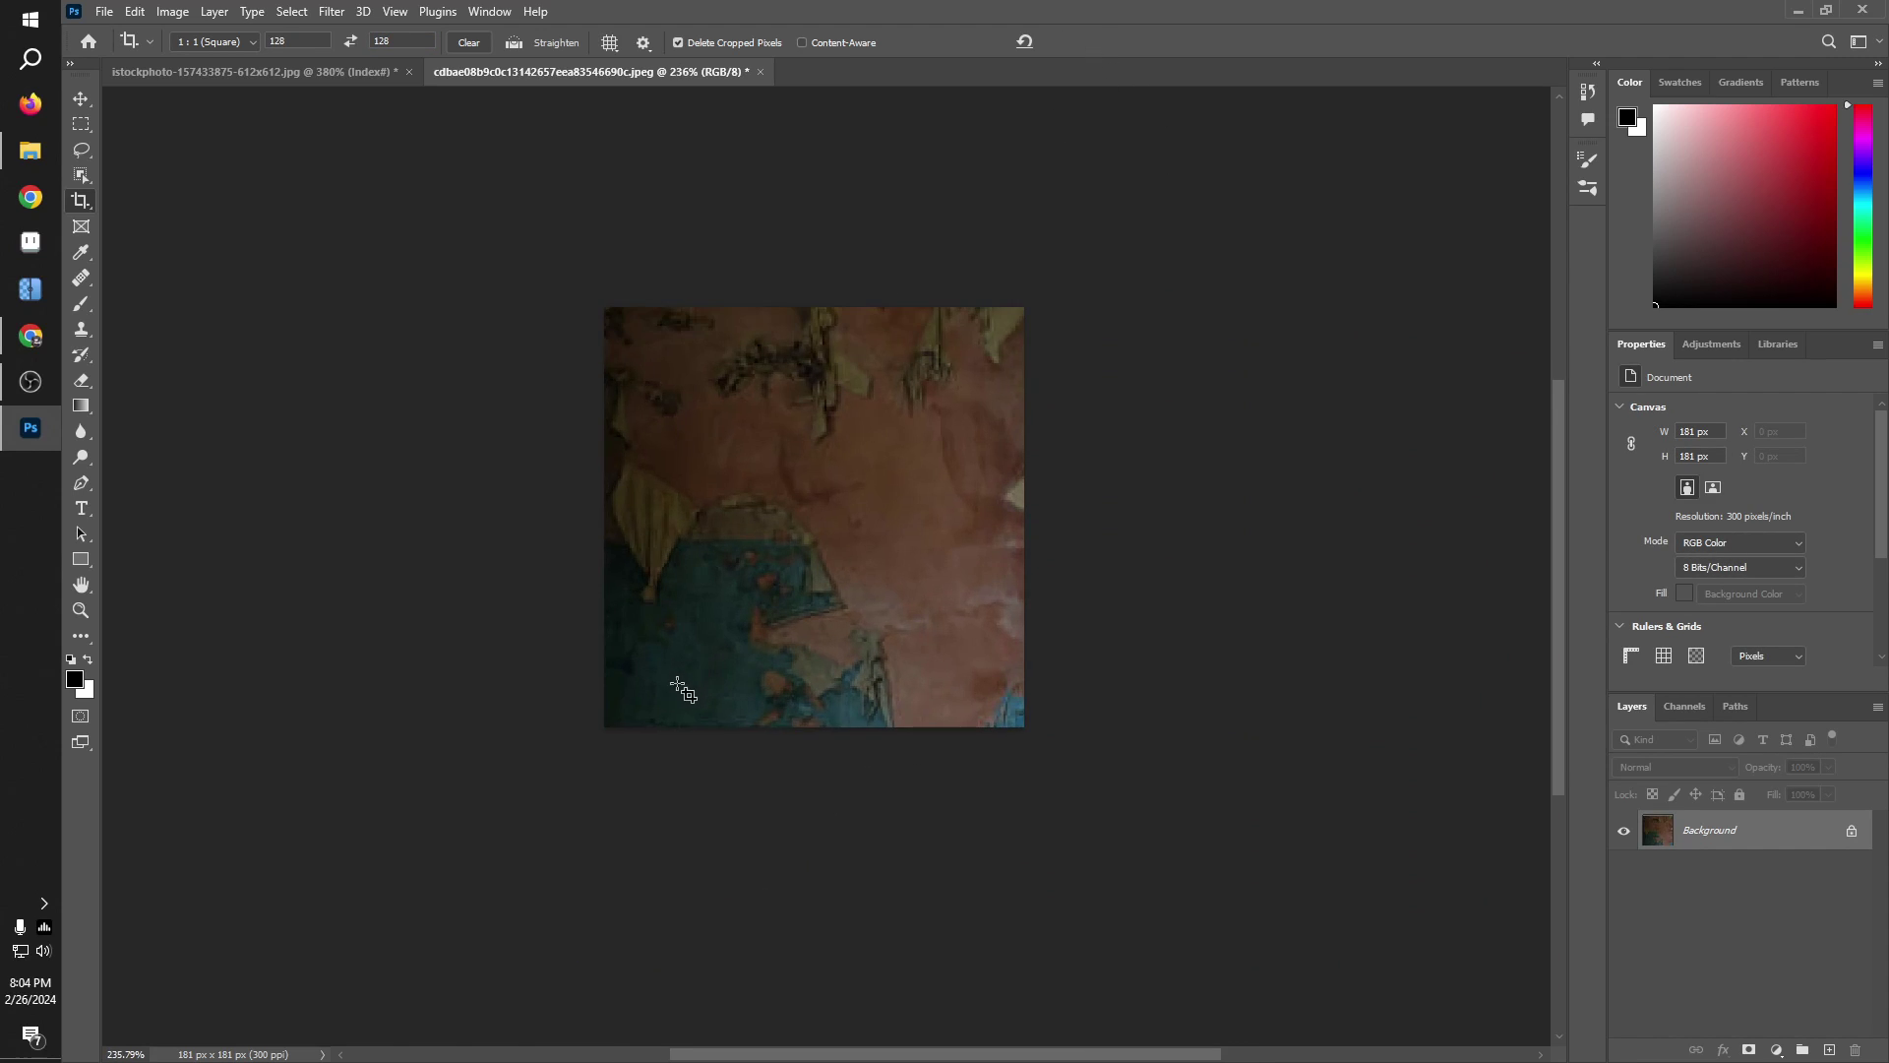
scroll(701, 585, "down", 1)
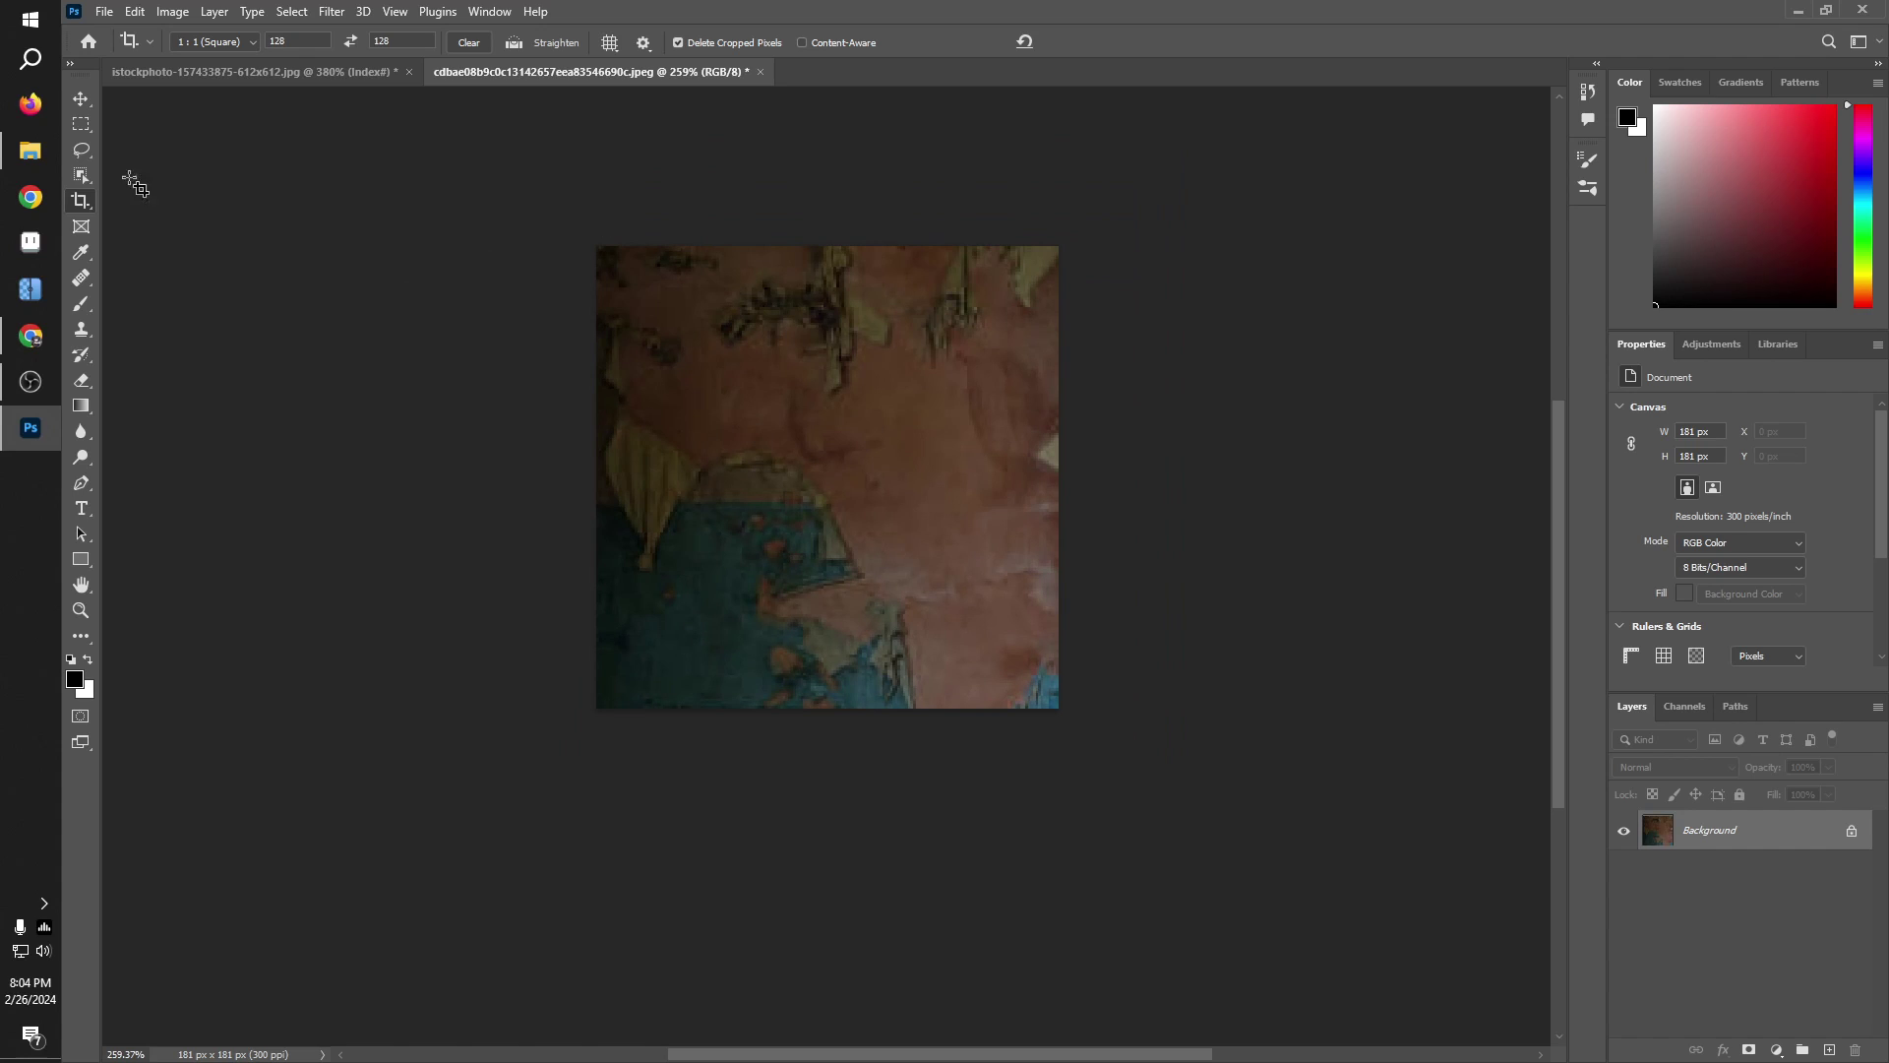
Step: Replace the left third of the cropped wall using a full-height Content-Aware fill at 100% opacity, and deselect
key("m")
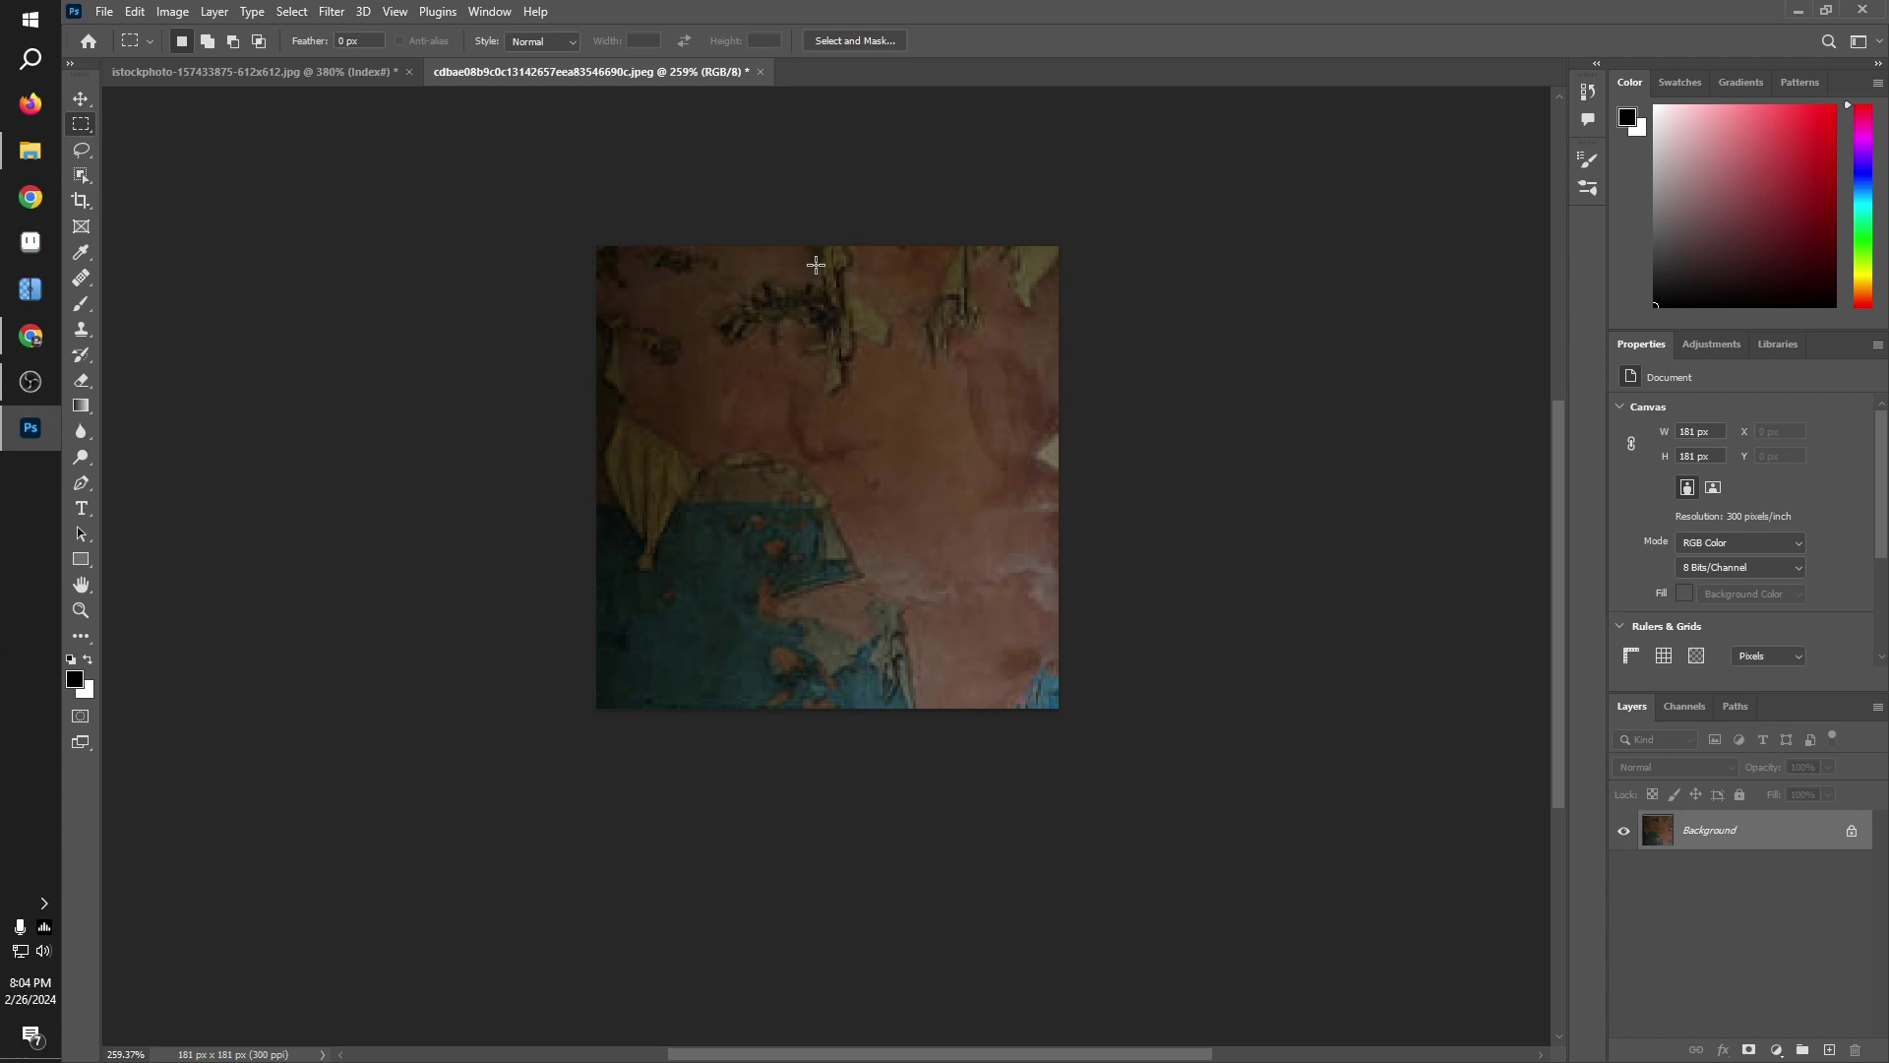
left_click_drag(566, 210, 747, 877)
key("shift+BackSpace")
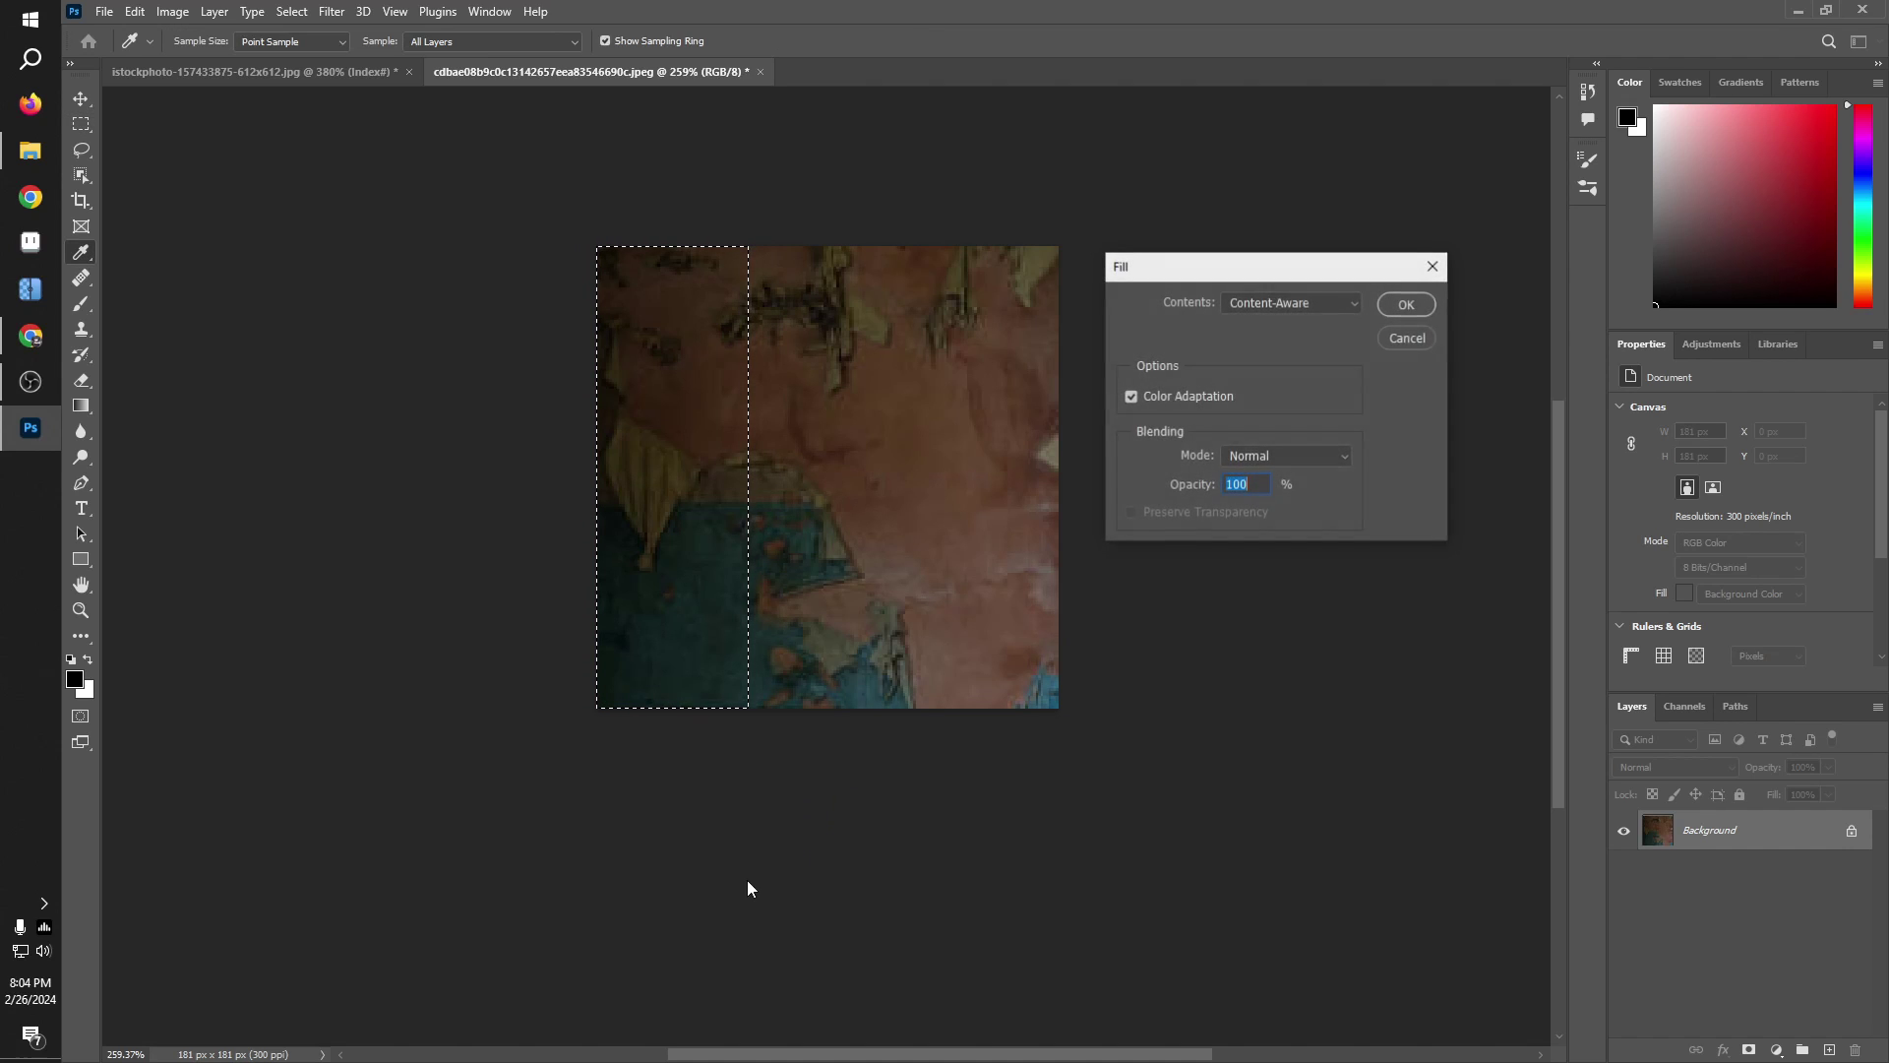
key("Return")
key("ctrl+d")
scroll(984, 571, "down", 2)
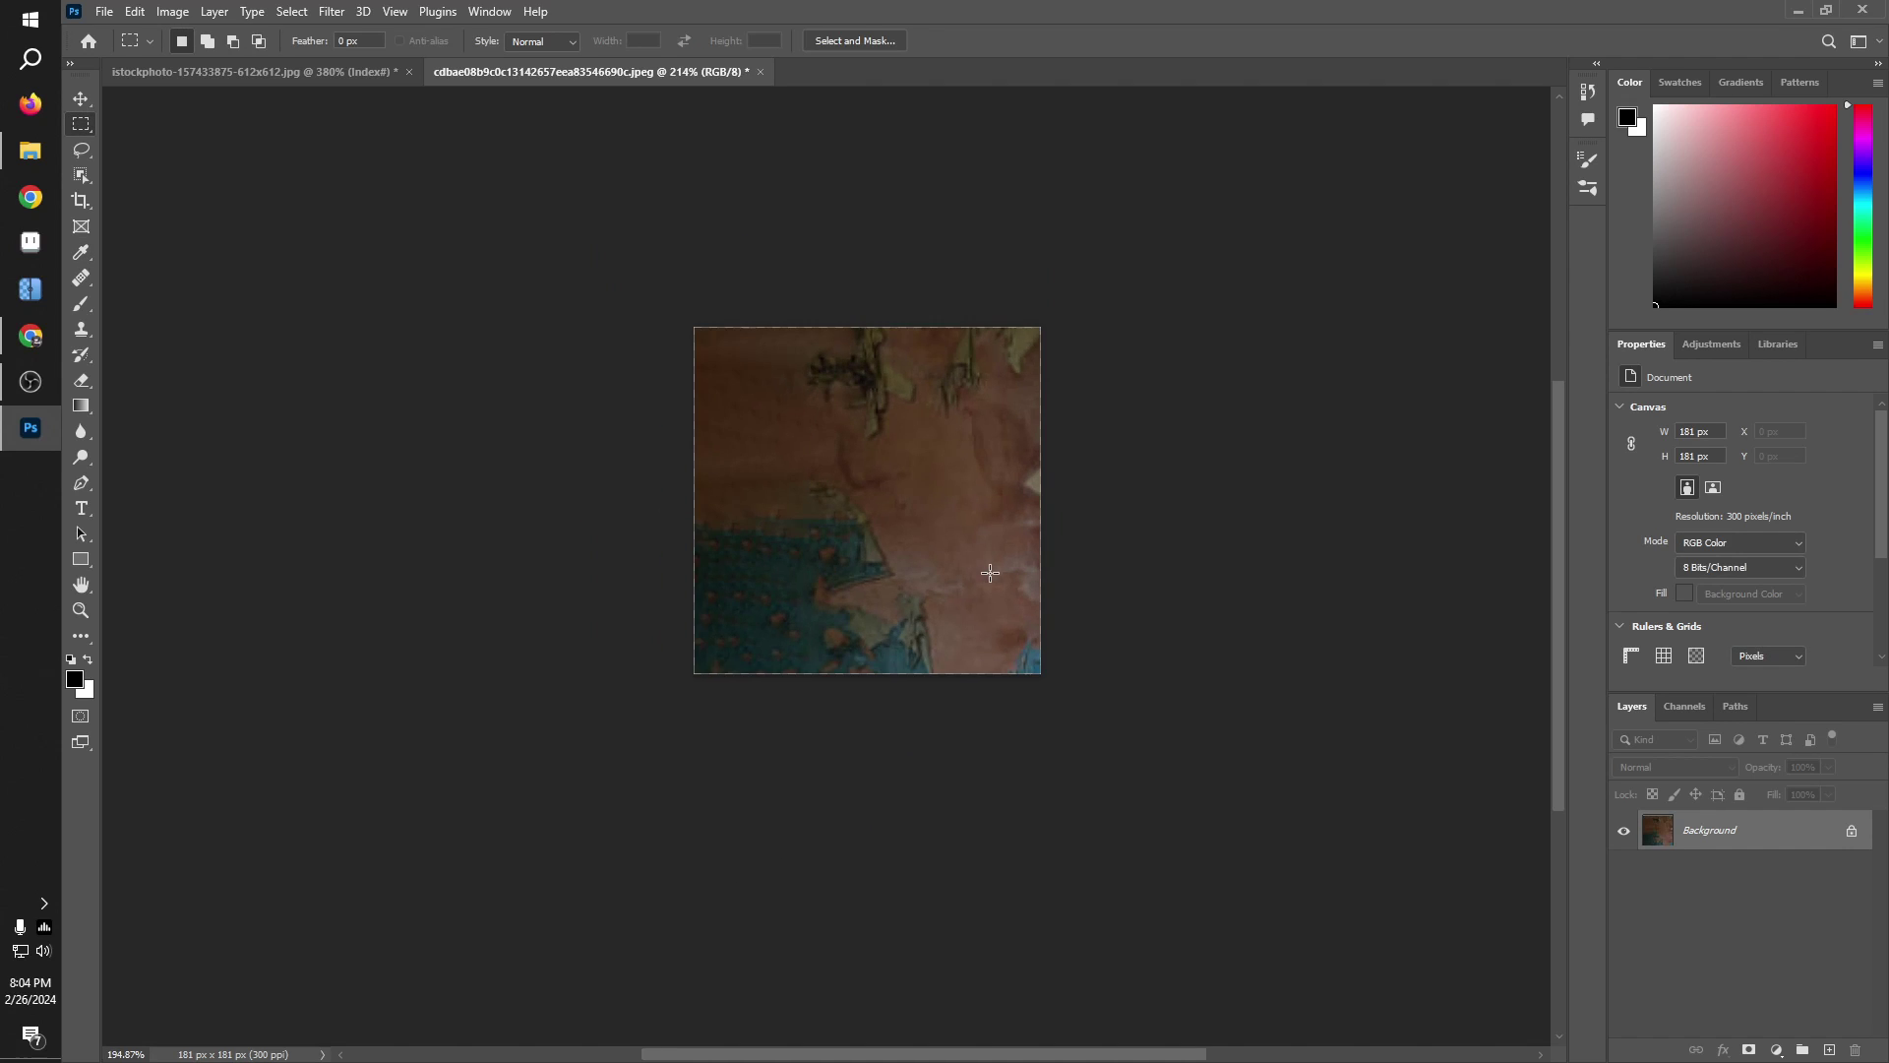
scroll(787, 531, "up", 5)
scroll(736, 380, "down", 2)
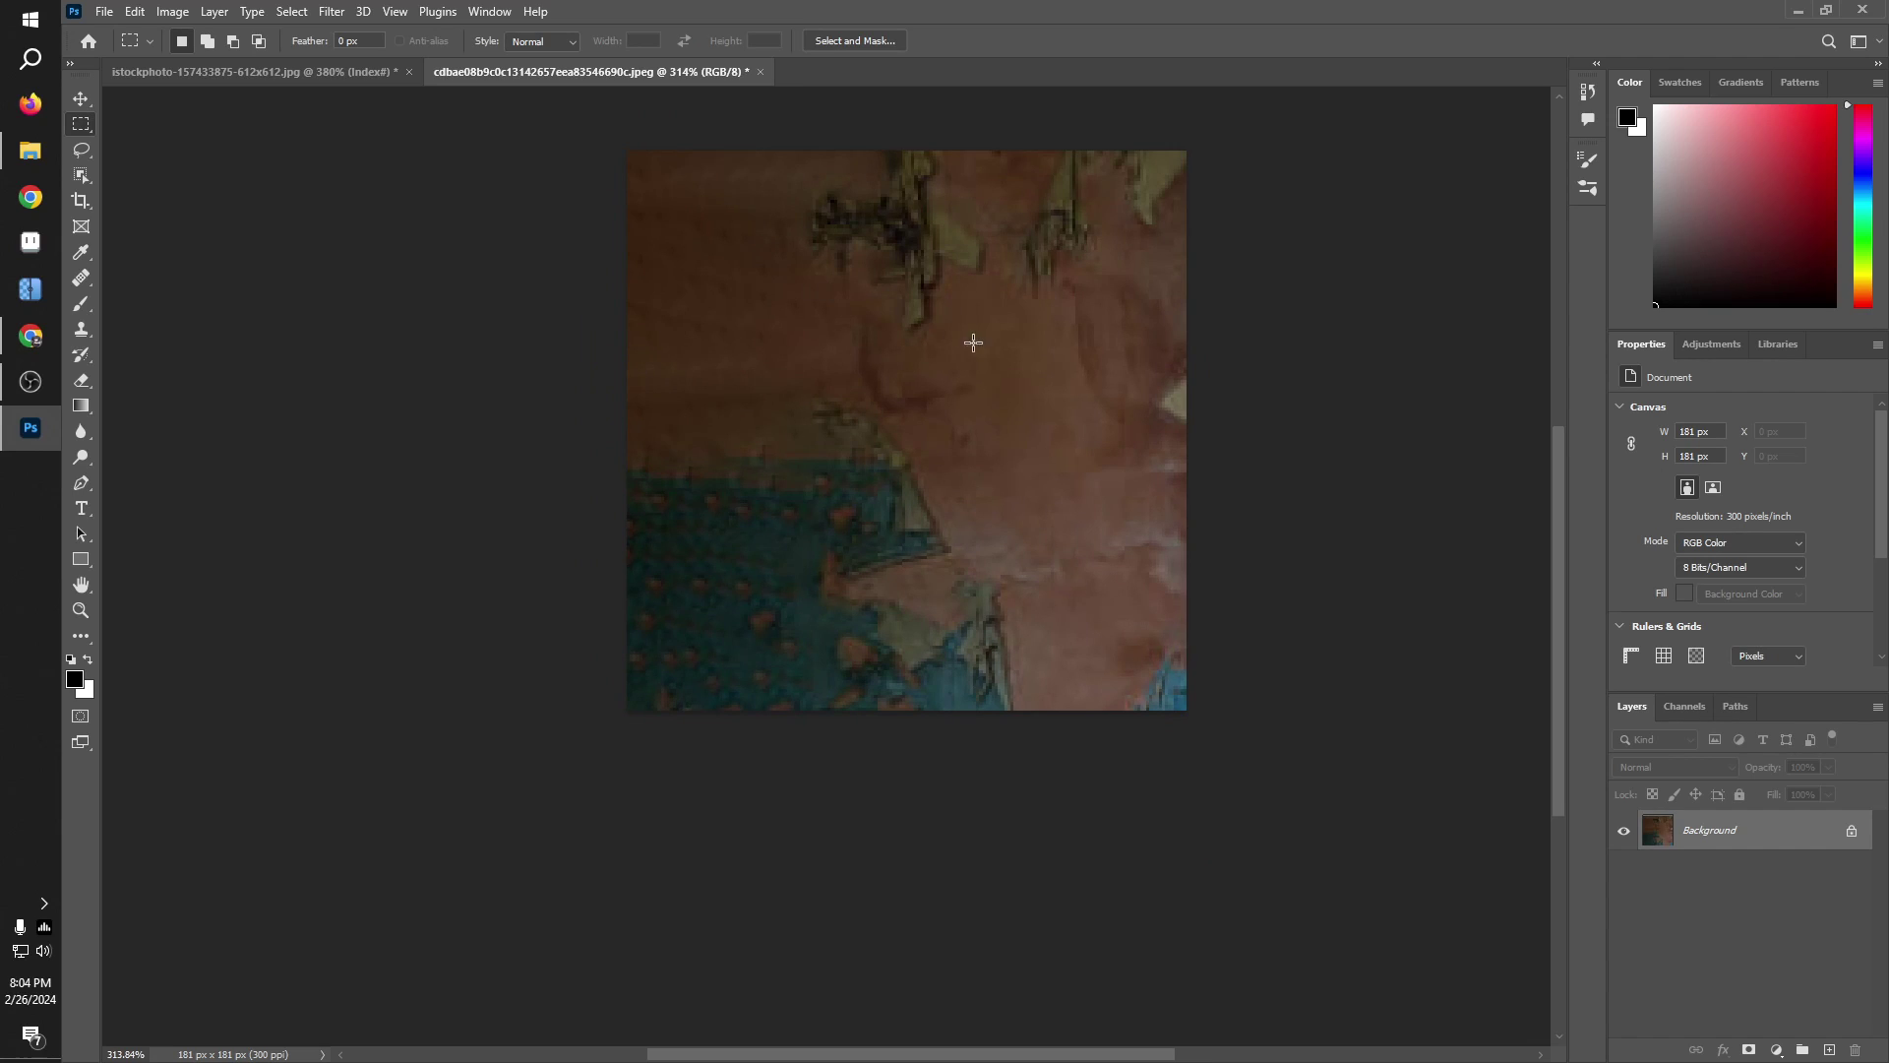
scroll(973, 342, "down", 1)
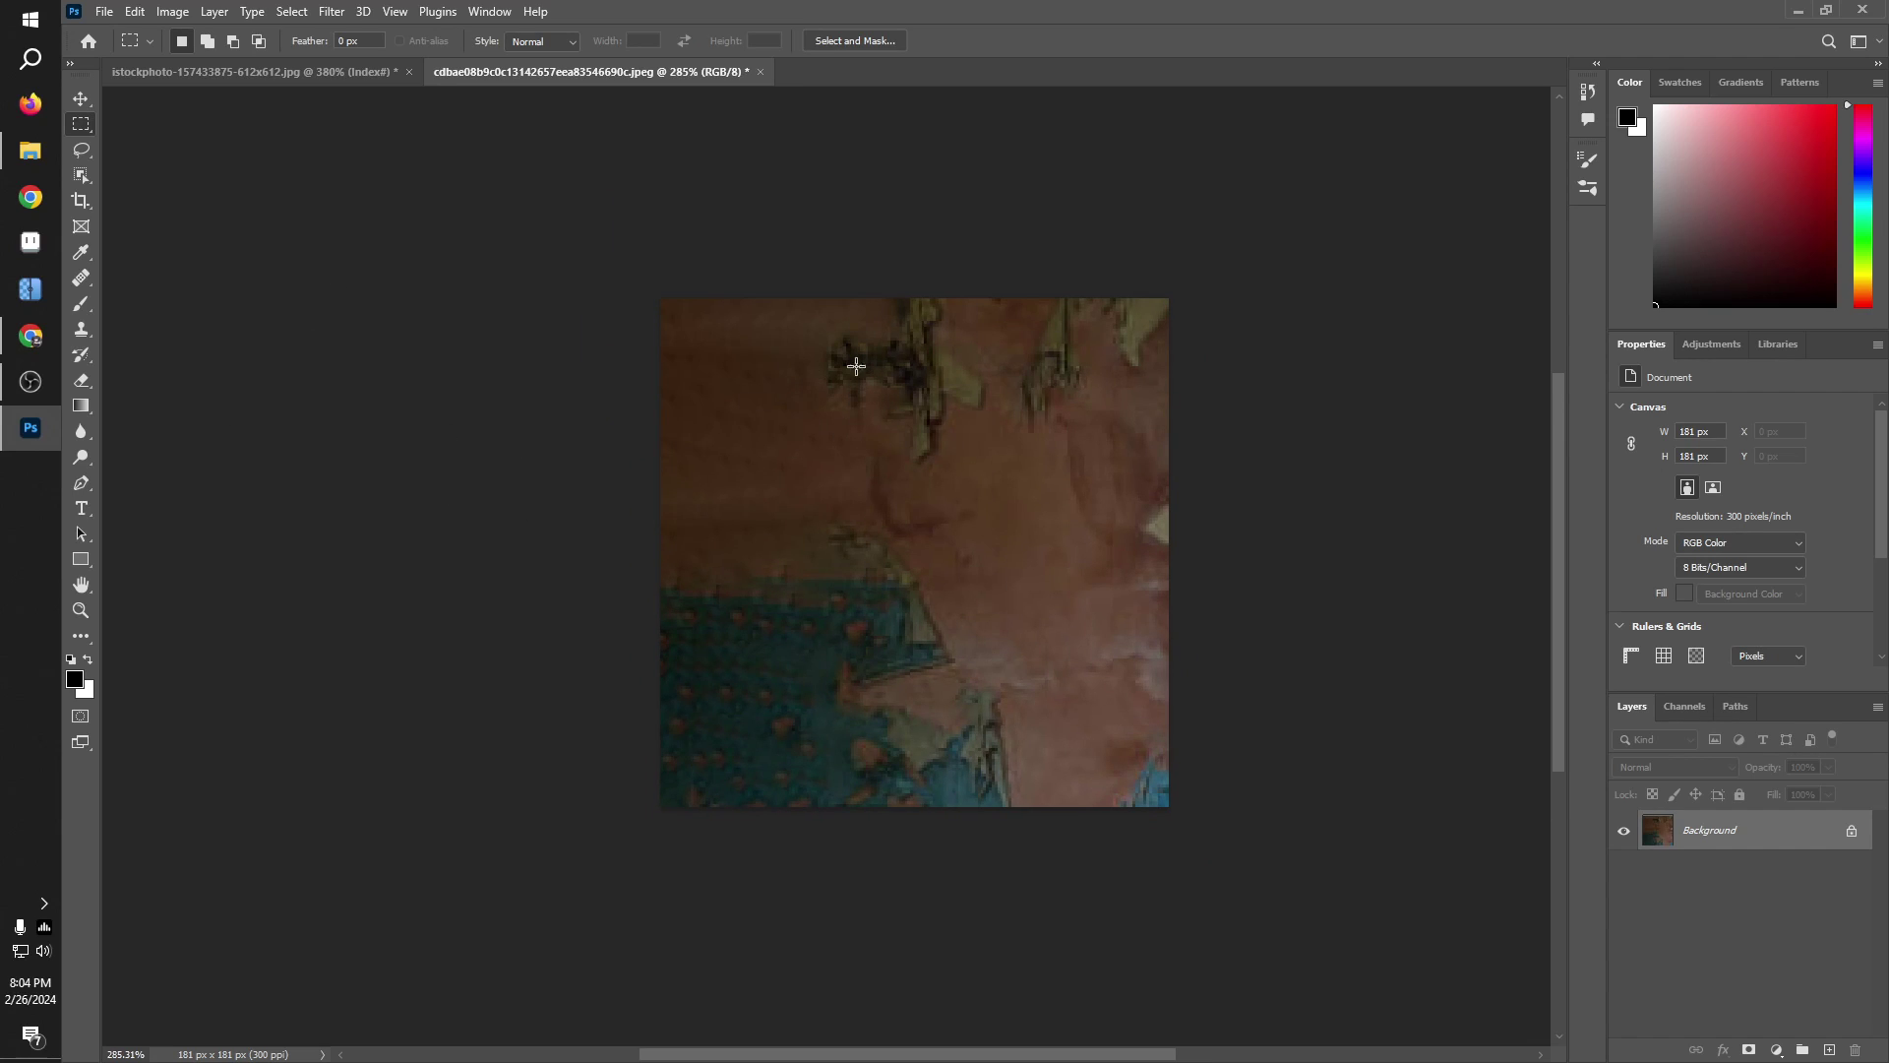
Step: Clone the peeling pink plaster from the right part of the wall over its upper-left area with the Clone Stamp
left_click(82, 331)
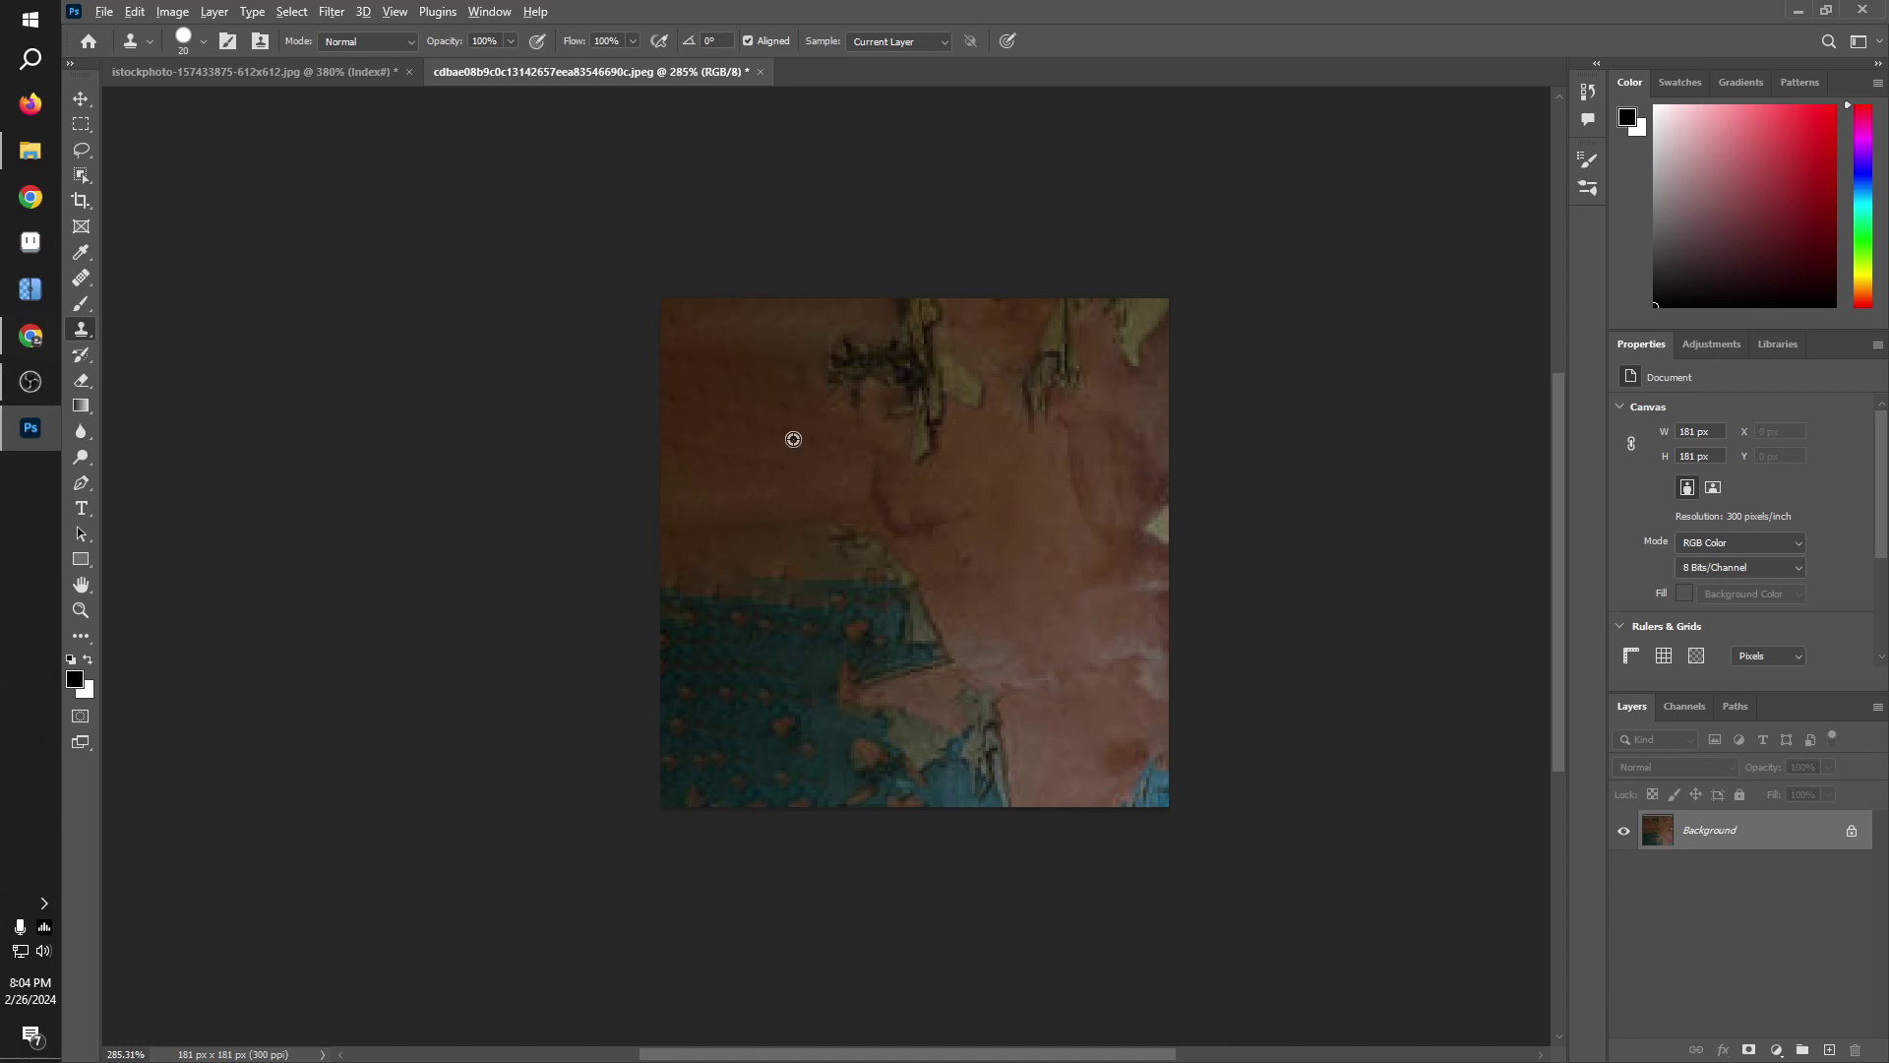
left_click(1010, 355, "alt")
mouse_move(725, 399)
left_mouse_down()
mouse_move(699, 405)
mouse_move(771, 439)
mouse_move(675, 439)
mouse_move(766, 464)
mouse_move(759, 354)
mouse_move(679, 452)
mouse_move(729, 523)
mouse_move(658, 553)
left_mouse_up()
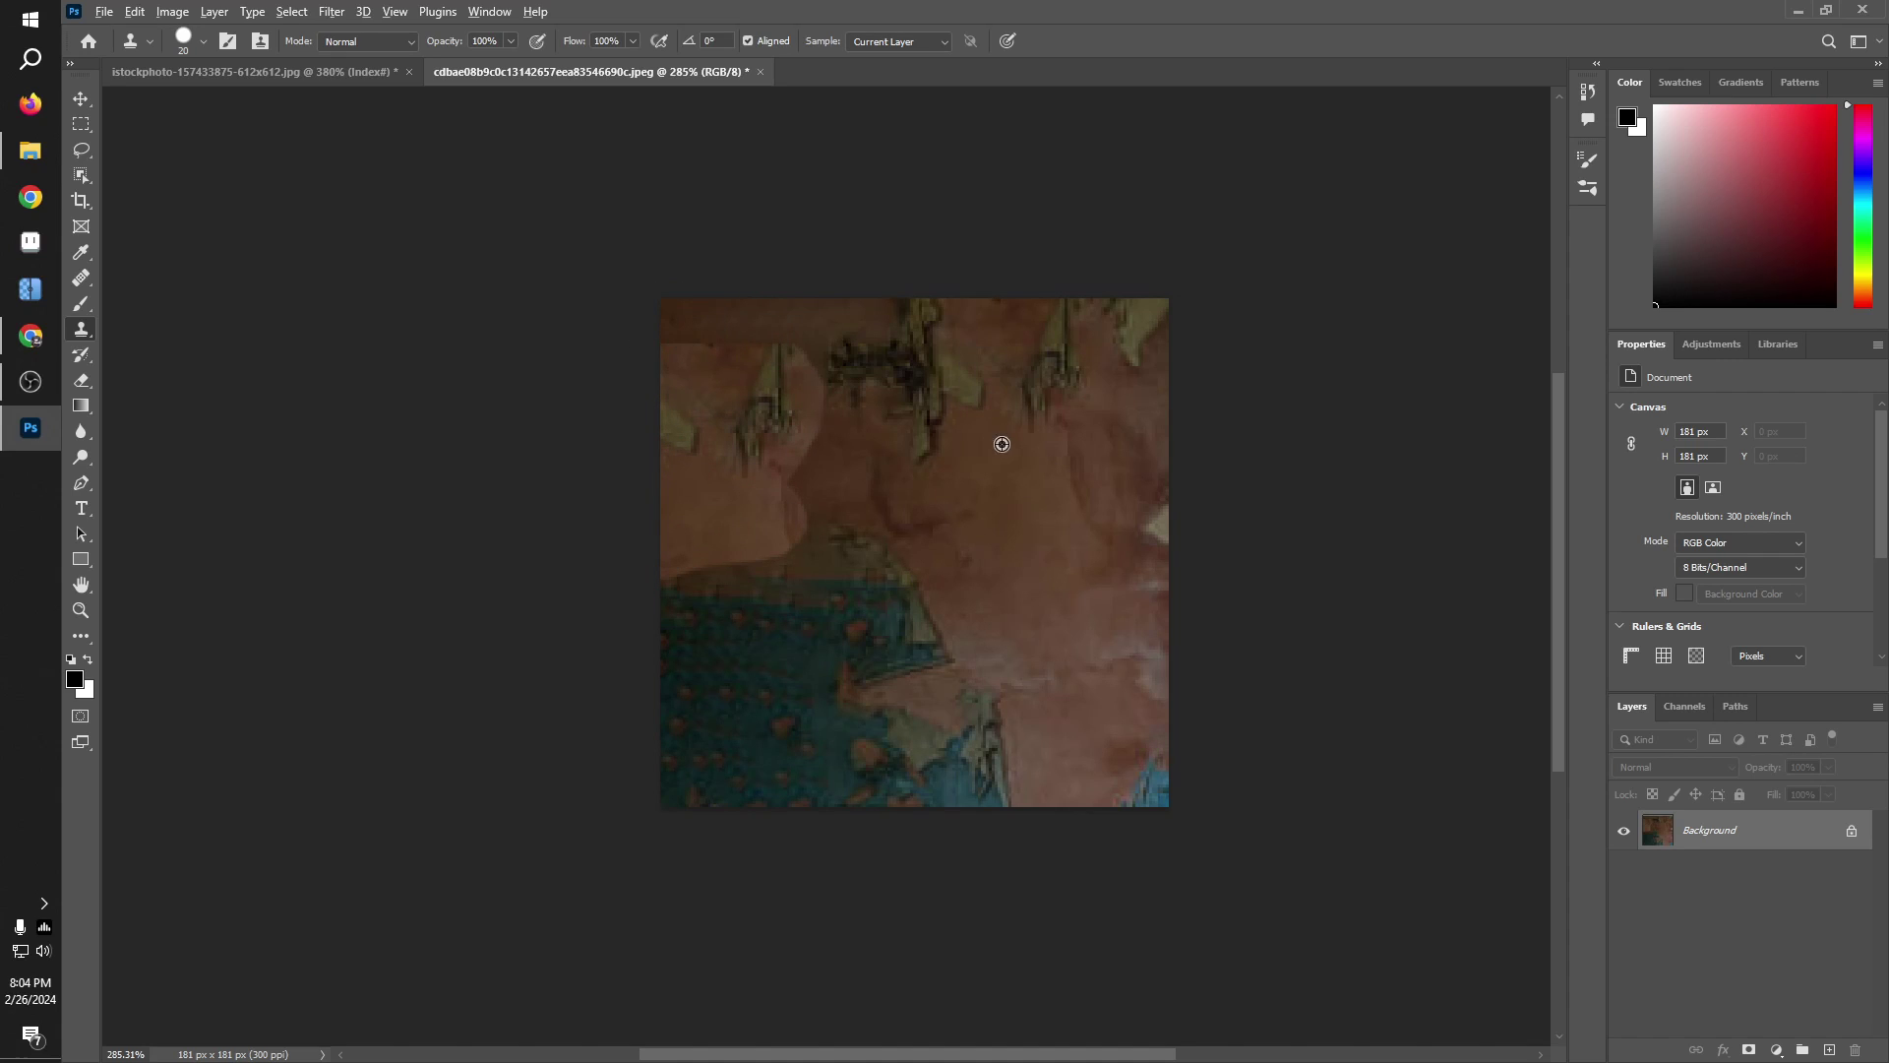
mouse_move(670, 313)
left_mouse_down()
mouse_move(653, 299)
mouse_move(641, 325)
mouse_move(734, 316)
left_mouse_up()
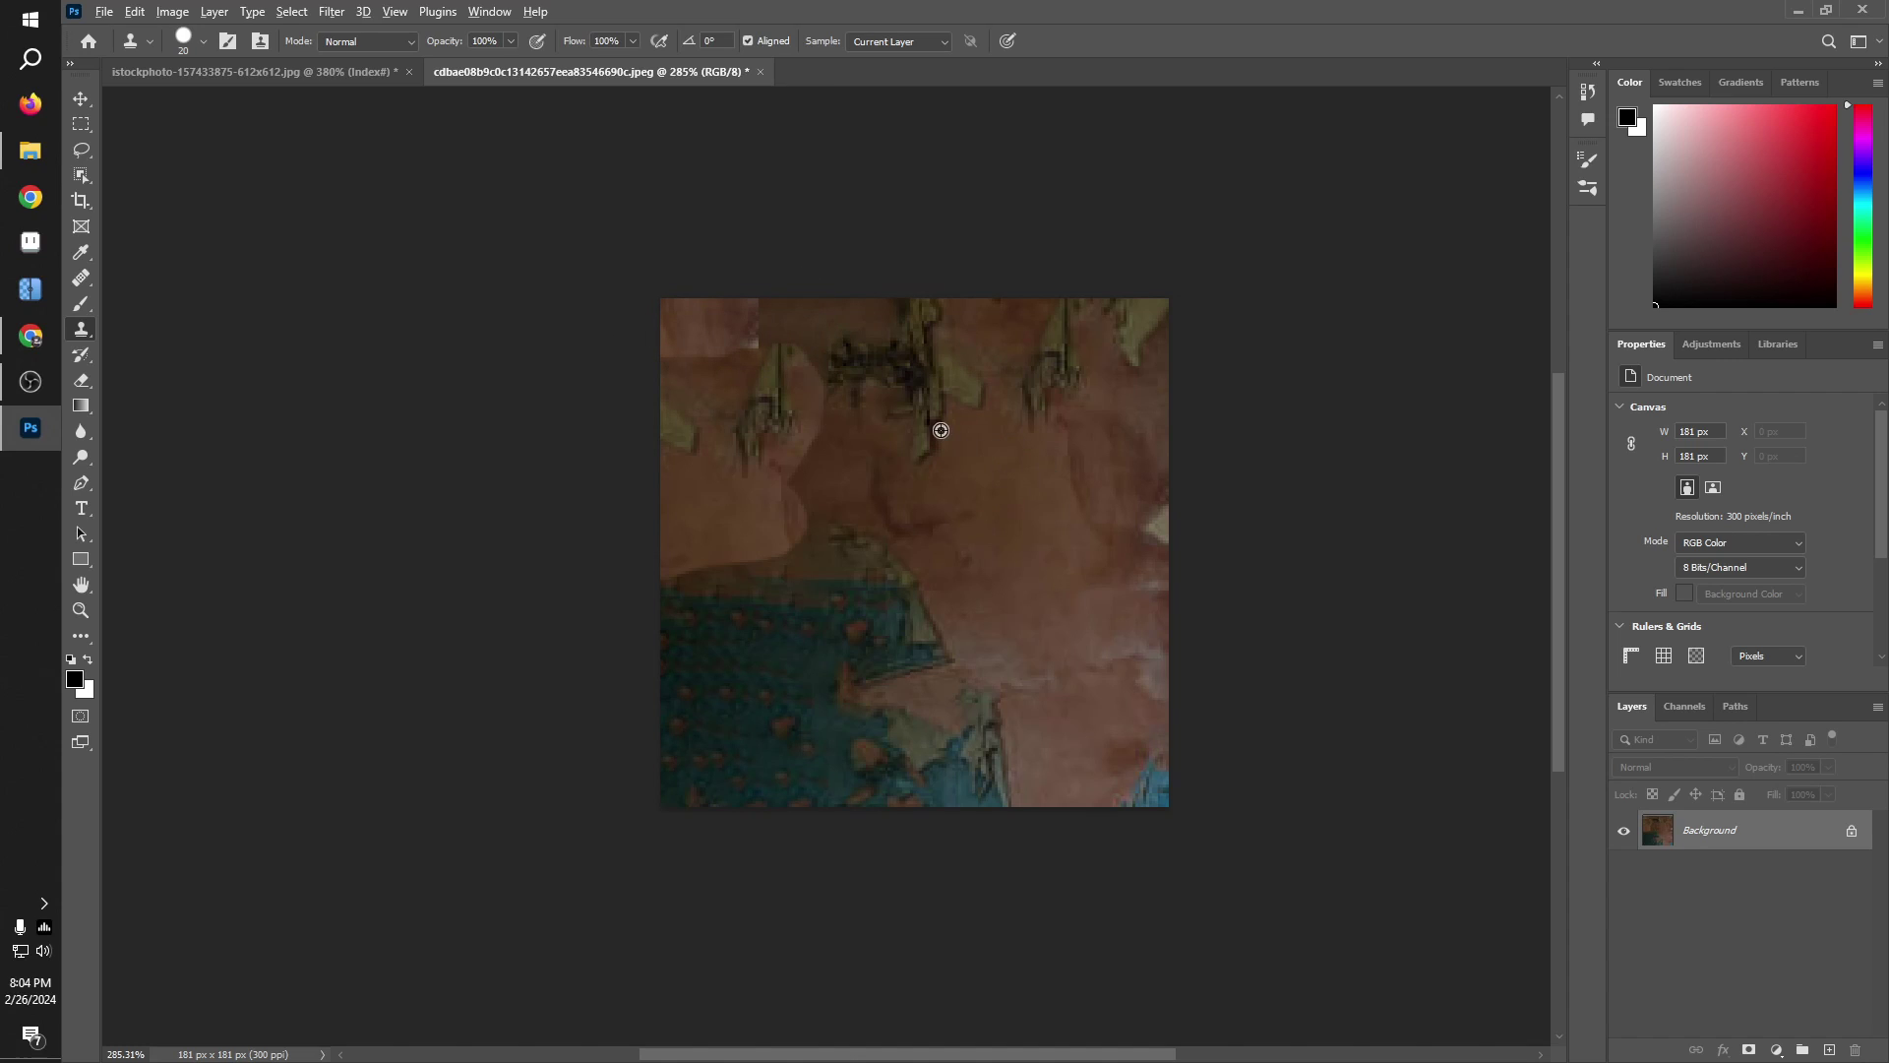
mouse_move(768, 316)
left_mouse_down()
mouse_move(682, 314)
mouse_move(776, 300)
mouse_move(805, 315)
mouse_move(773, 335)
left_mouse_up()
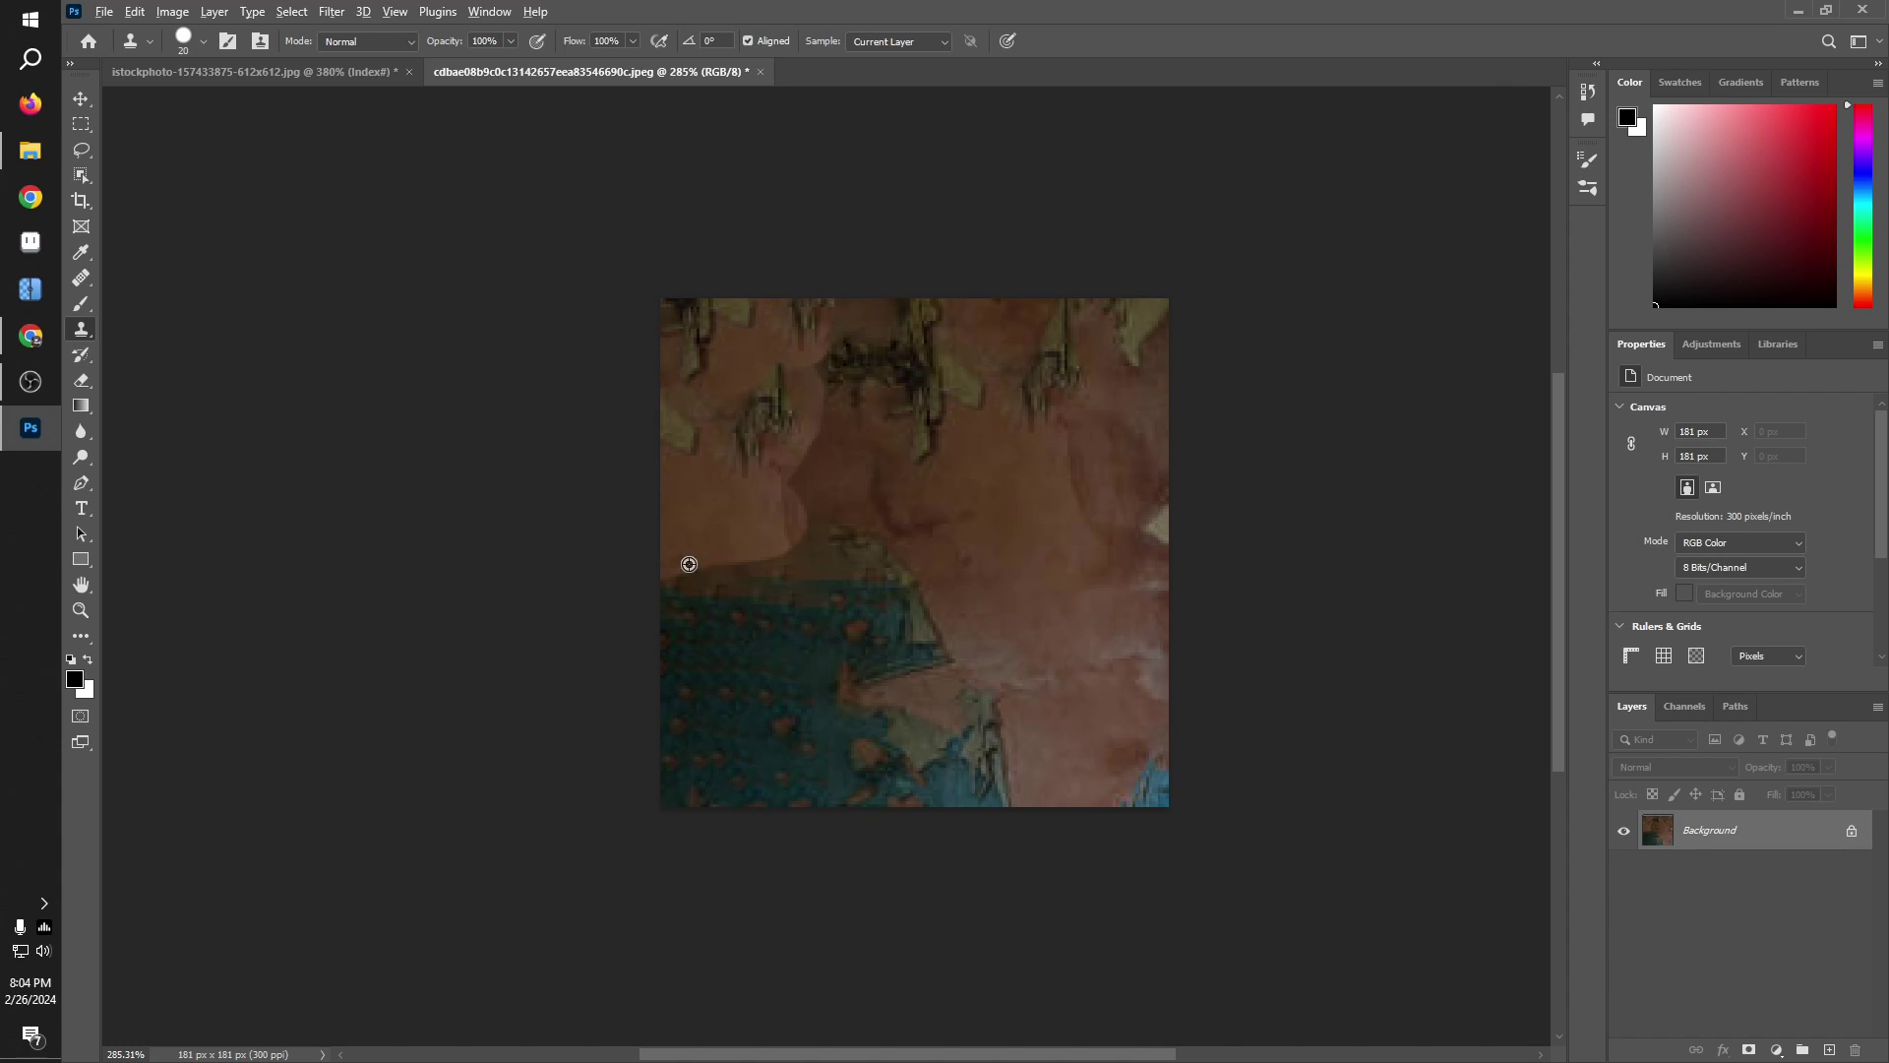
Step: Clone the teal paint from the wall's lower-left area over its lower-right area
left_click(726, 733, "alt")
mouse_move(1097, 656)
left_mouse_down()
mouse_move(1193, 608)
mouse_move(1104, 637)
mouse_move(1154, 693)
mouse_move(1113, 717)
mouse_move(1125, 789)
mouse_move(1160, 758)
mouse_move(1166, 788)
mouse_move(1037, 778)
mouse_move(1175, 789)
mouse_move(1070, 790)
mouse_move(1092, 767)
mouse_move(1042, 728)
mouse_move(1085, 703)
mouse_move(981, 682)
mouse_move(1028, 648)
mouse_move(993, 626)
mouse_move(1082, 620)
mouse_move(1070, 649)
mouse_move(1147, 637)
mouse_move(1132, 619)
mouse_move(1156, 617)
mouse_move(1156, 677)
mouse_move(1034, 703)
left_mouse_up()
left_click(785, 765, "alt")
left_click(833, 764, "alt")
left_click(892, 650, "alt")
key("ctrl+z")
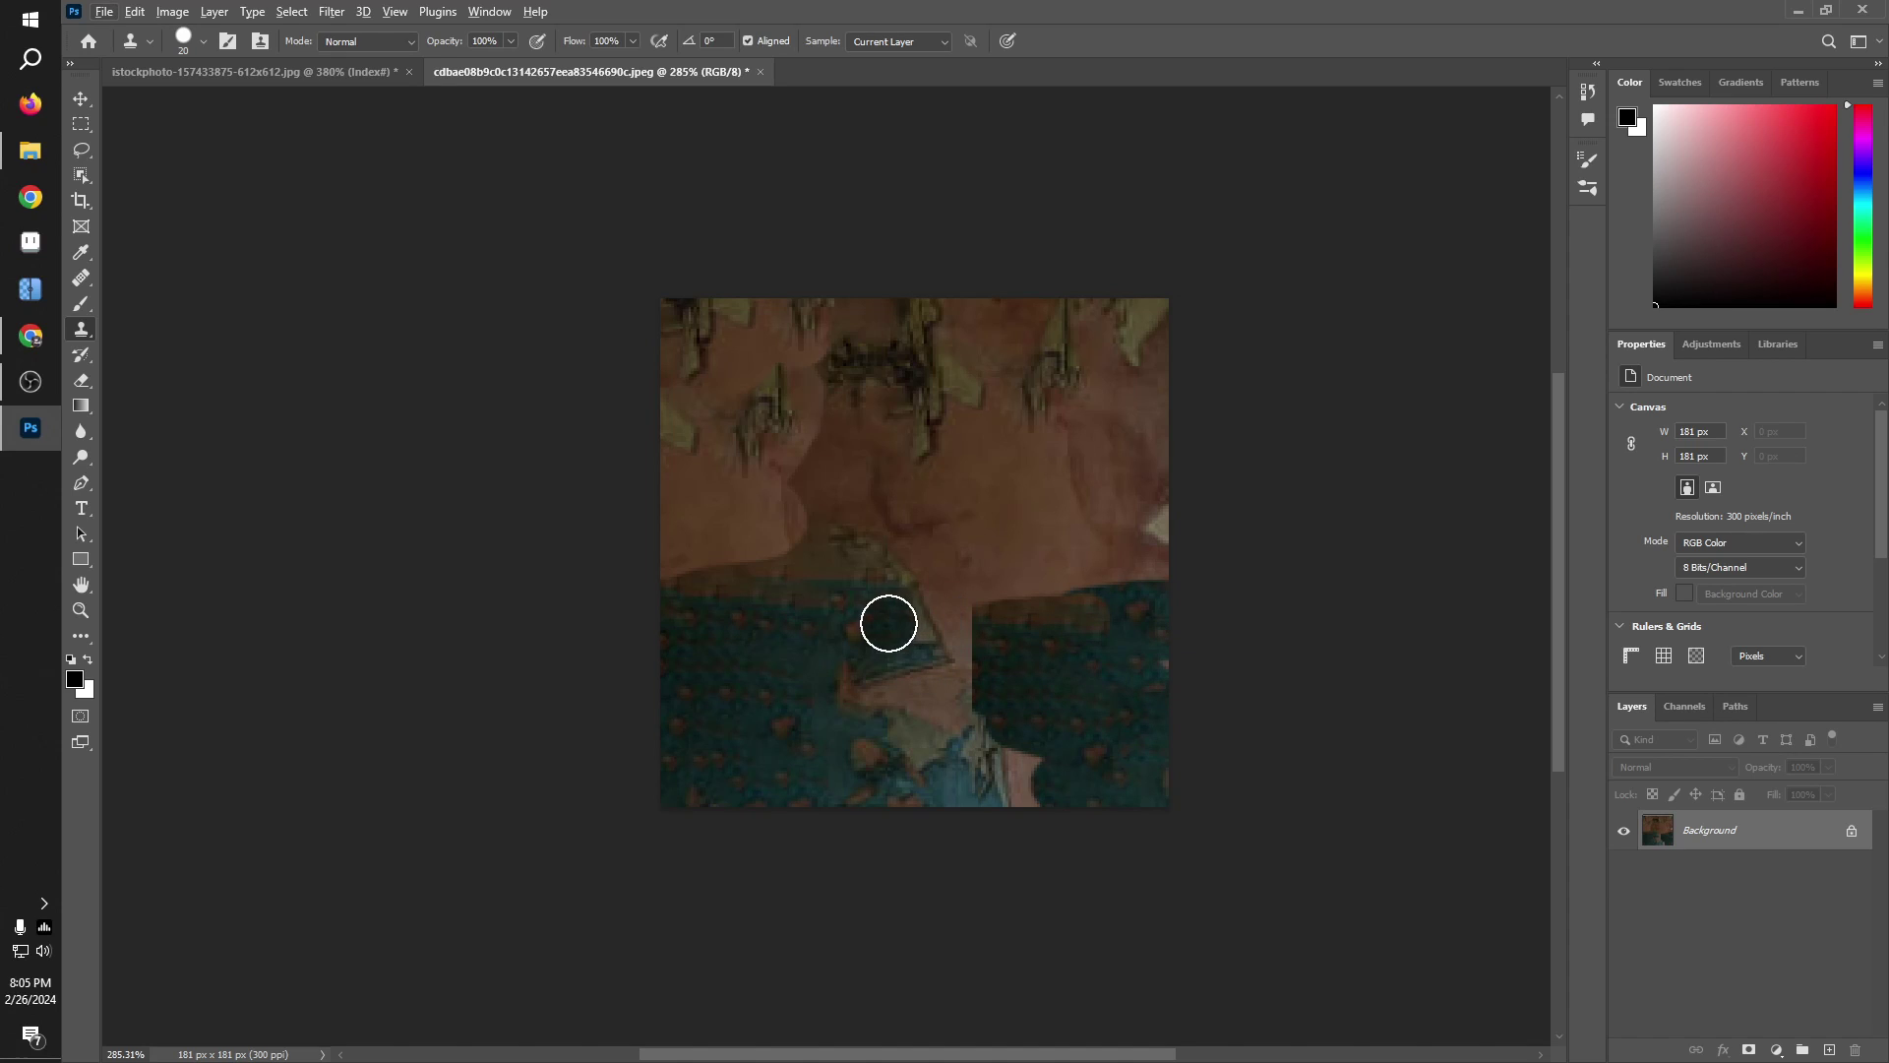
Step: Resample the teal paint and clone a patch of it into the gap between the two teal areas
mouse_move(877, 631)
left_mouse_down()
mouse_move(948, 606)
mouse_move(1149, 604)
mouse_move(952, 646)
mouse_move(912, 711)
mouse_move(1102, 696)
mouse_move(1059, 669)
mouse_move(1139, 646)
left_mouse_up()
key("ctrl+z")
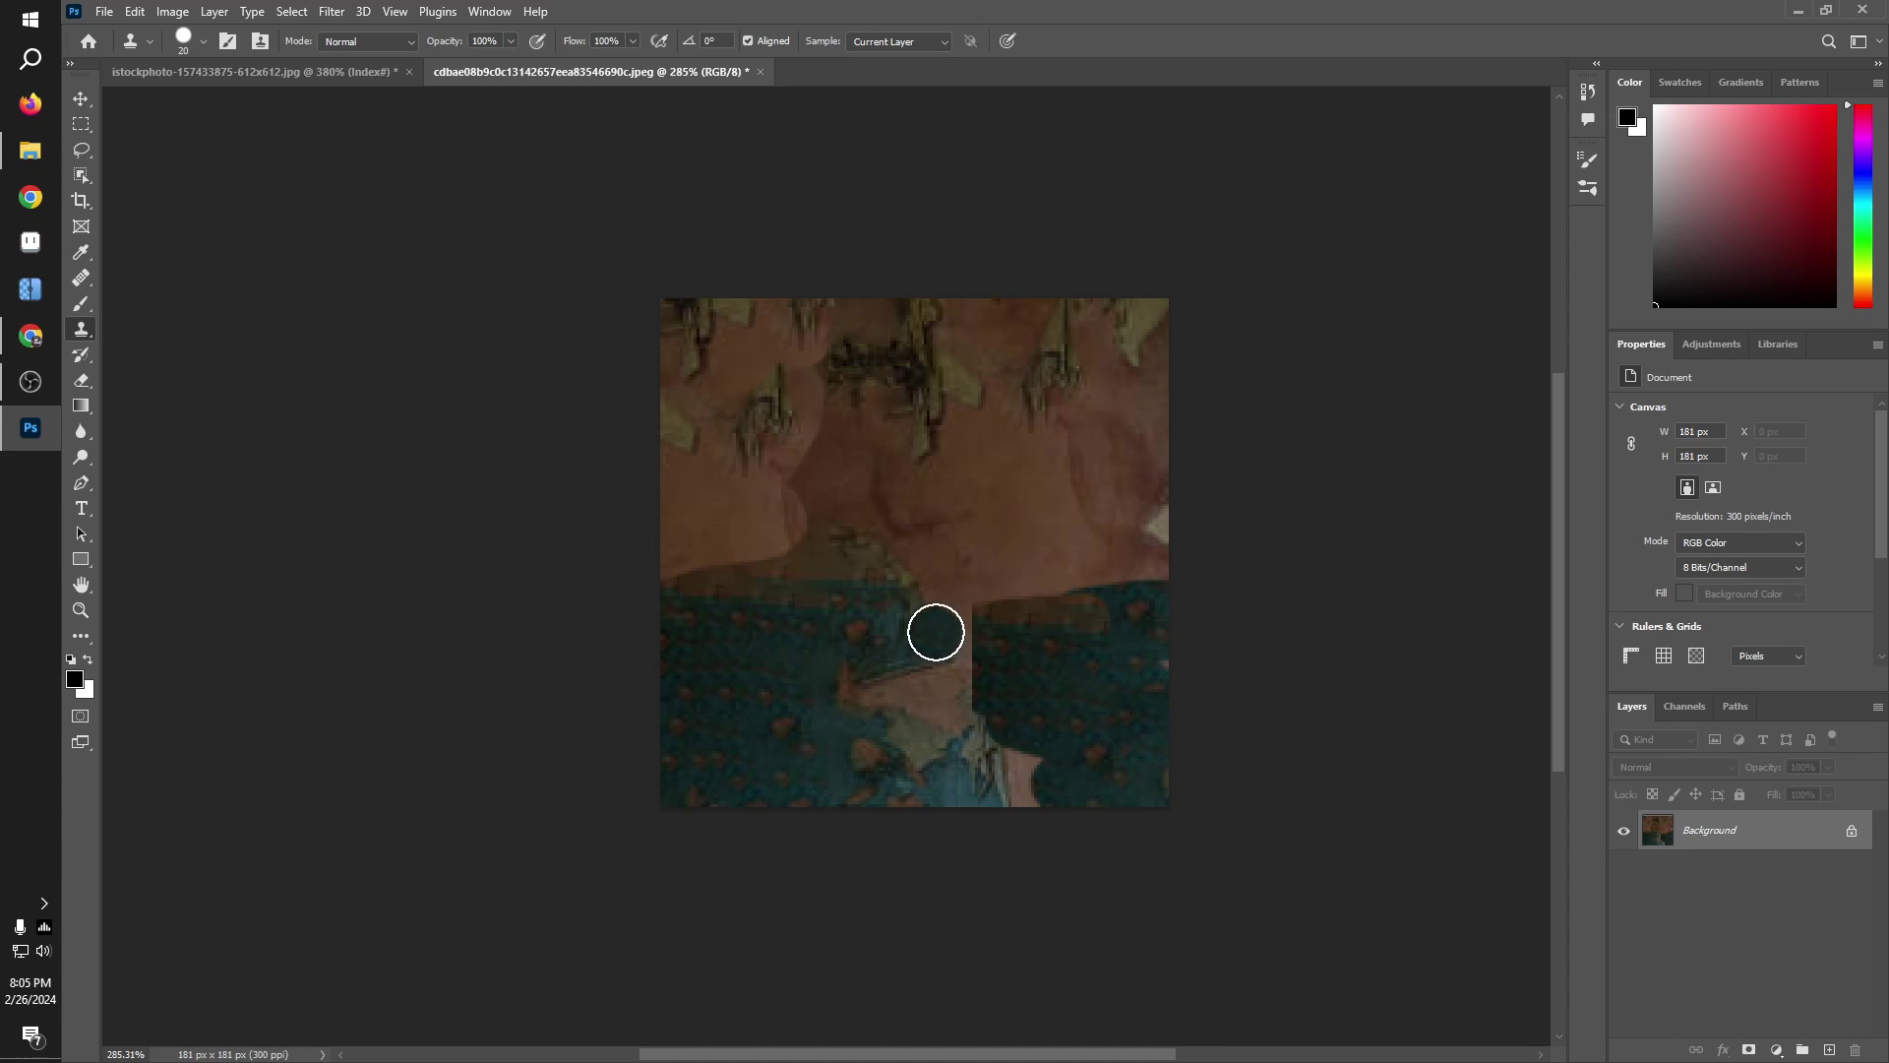
left_click(815, 639, "alt")
left_click_drag(944, 630, 1132, 596)
left_click_drag(983, 688, 1082, 606)
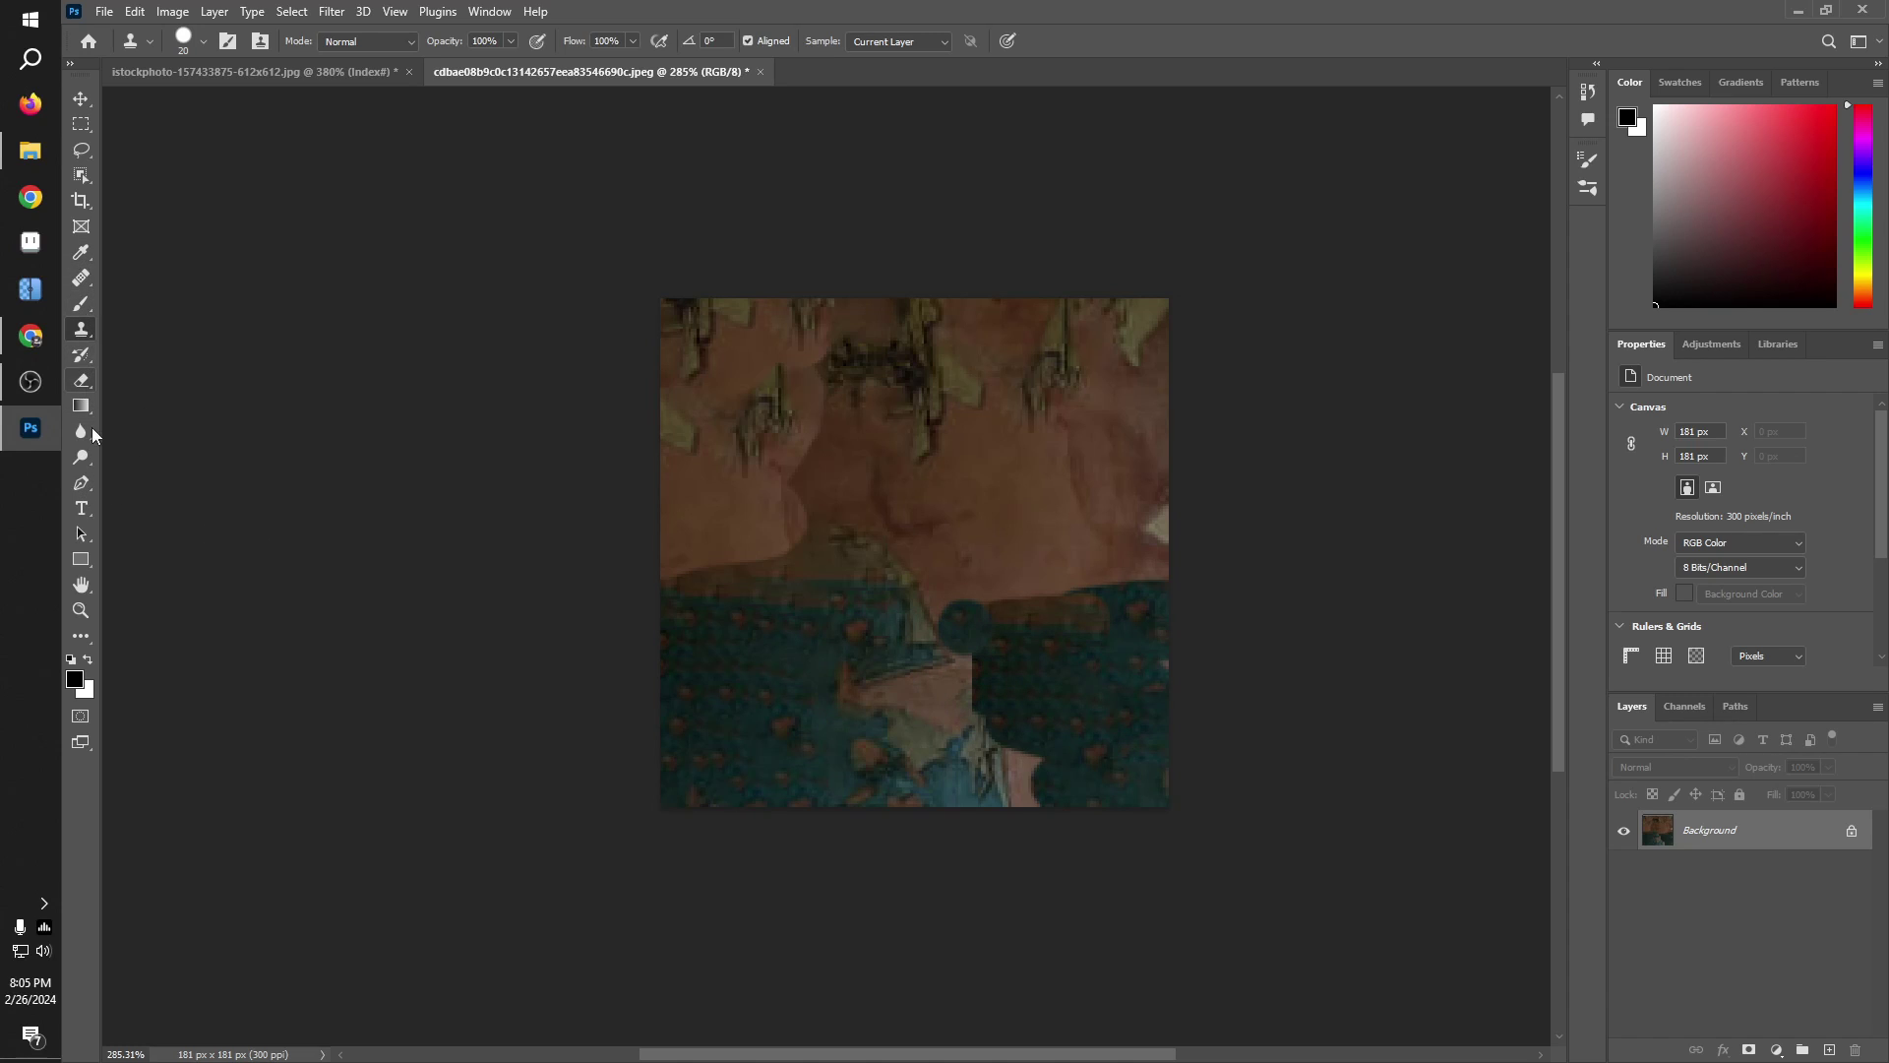
Step: Blend the hard clone seams through the lower teal area and along its upper border with the Spot Healing Brush
left_click(79, 281)
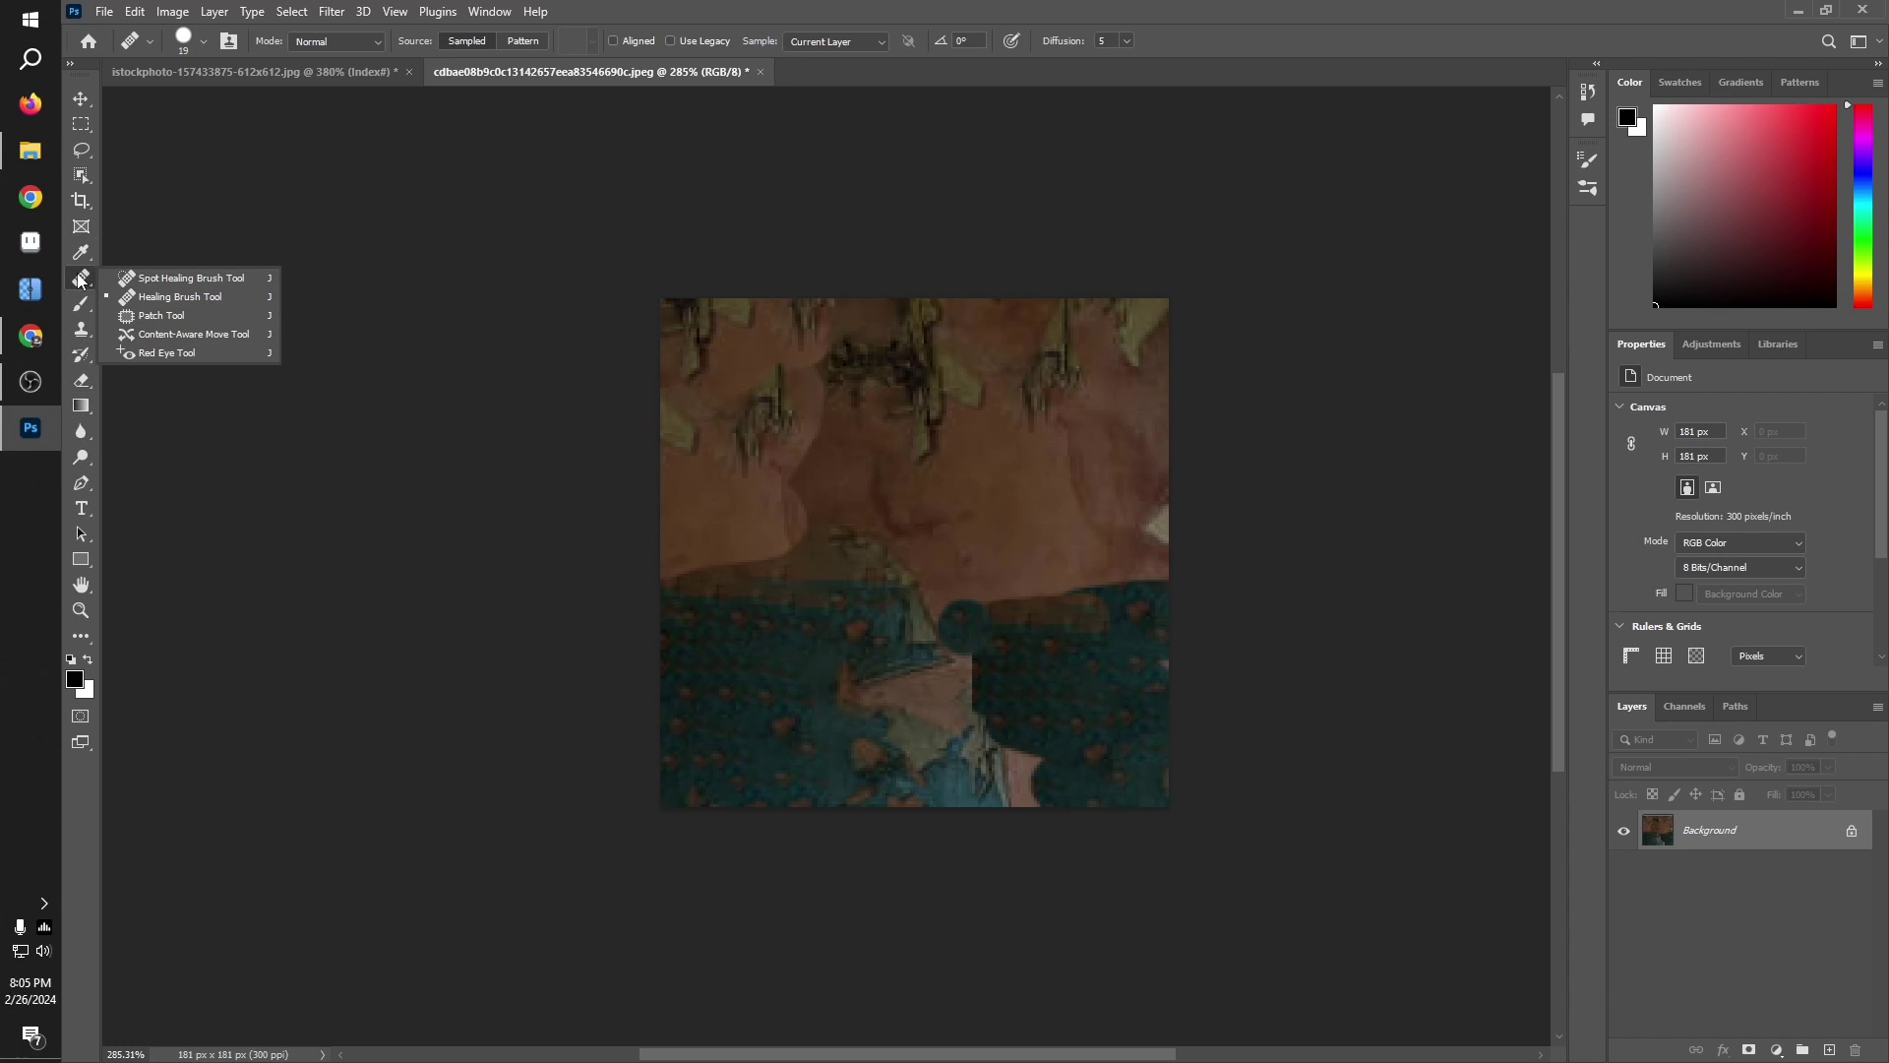
left_click(180, 278)
mouse_move(957, 622)
left_mouse_down()
mouse_move(980, 711)
mouse_move(1054, 789)
left_mouse_up()
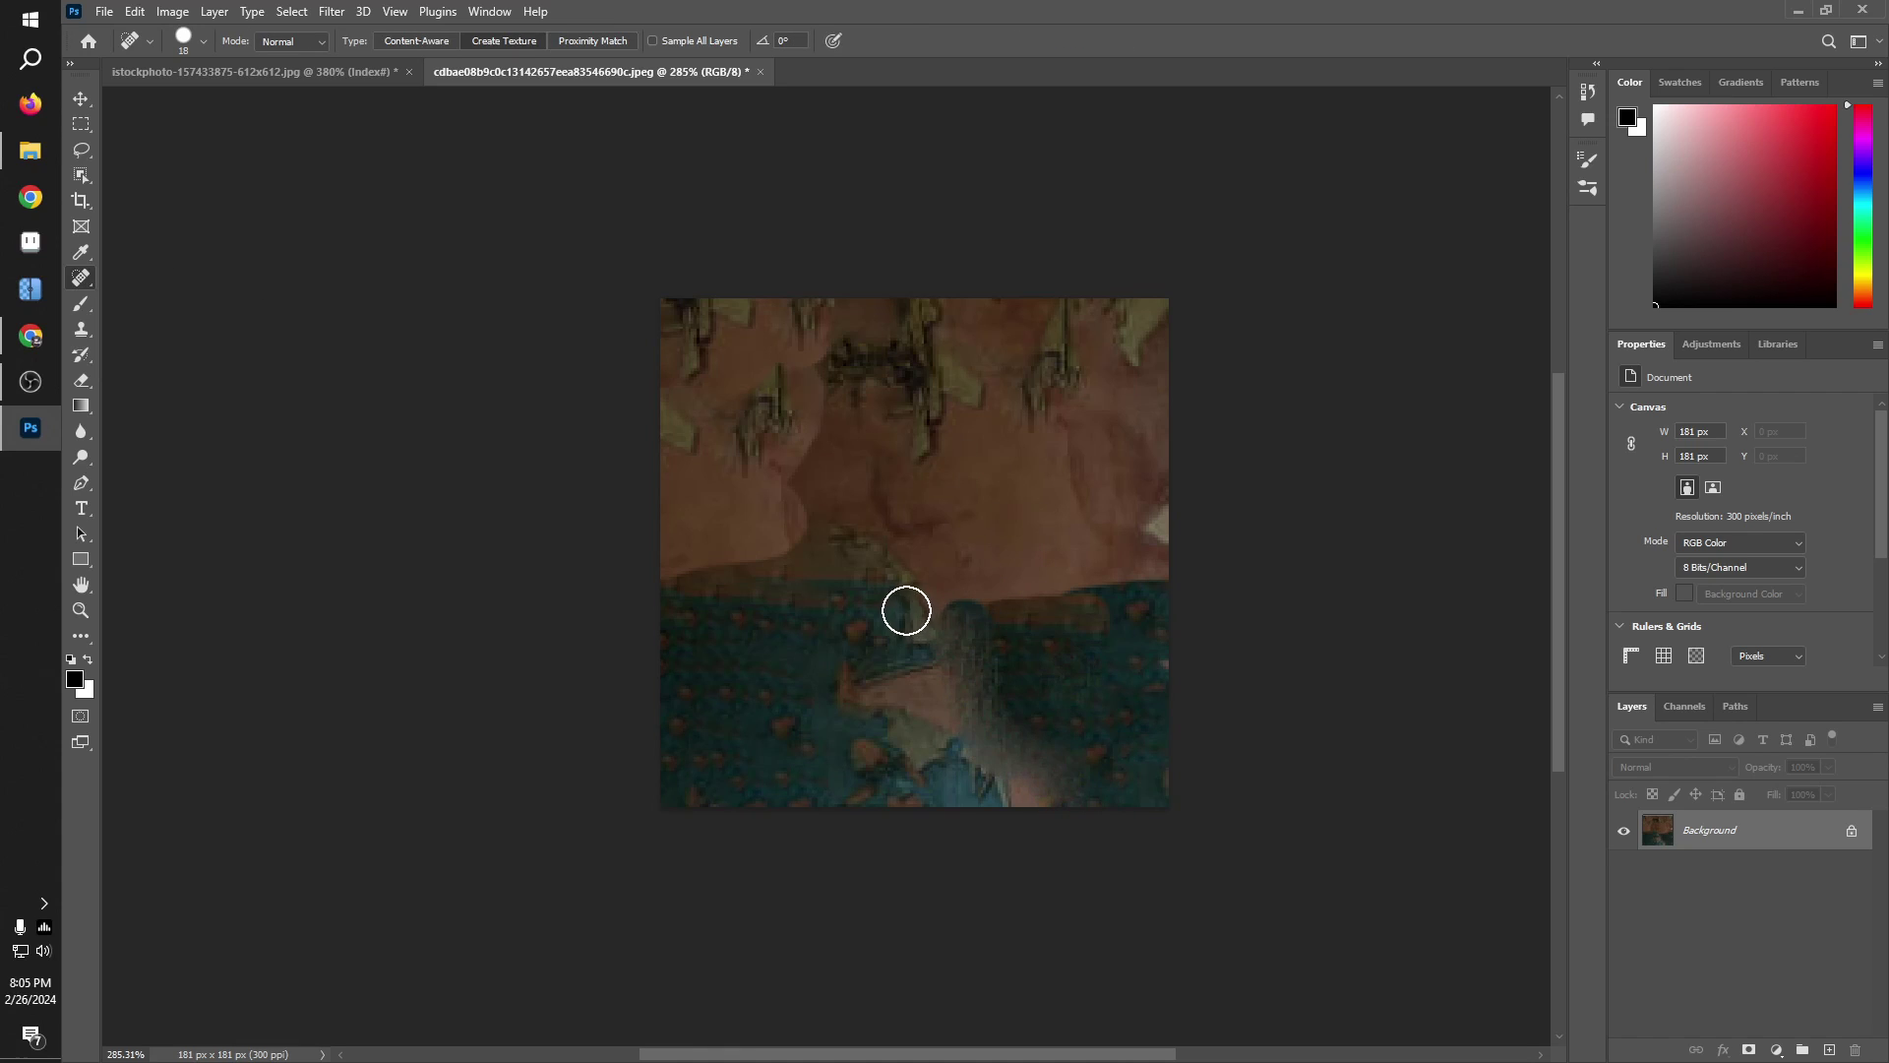
mouse_move(903, 607)
left_mouse_down()
mouse_move(1096, 587)
mouse_move(1152, 603)
left_mouse_up()
mouse_move(899, 629)
left_mouse_down()
mouse_move(978, 704)
mouse_move(873, 704)
mouse_move(1054, 724)
mouse_move(993, 772)
mouse_move(1073, 794)
left_mouse_up()
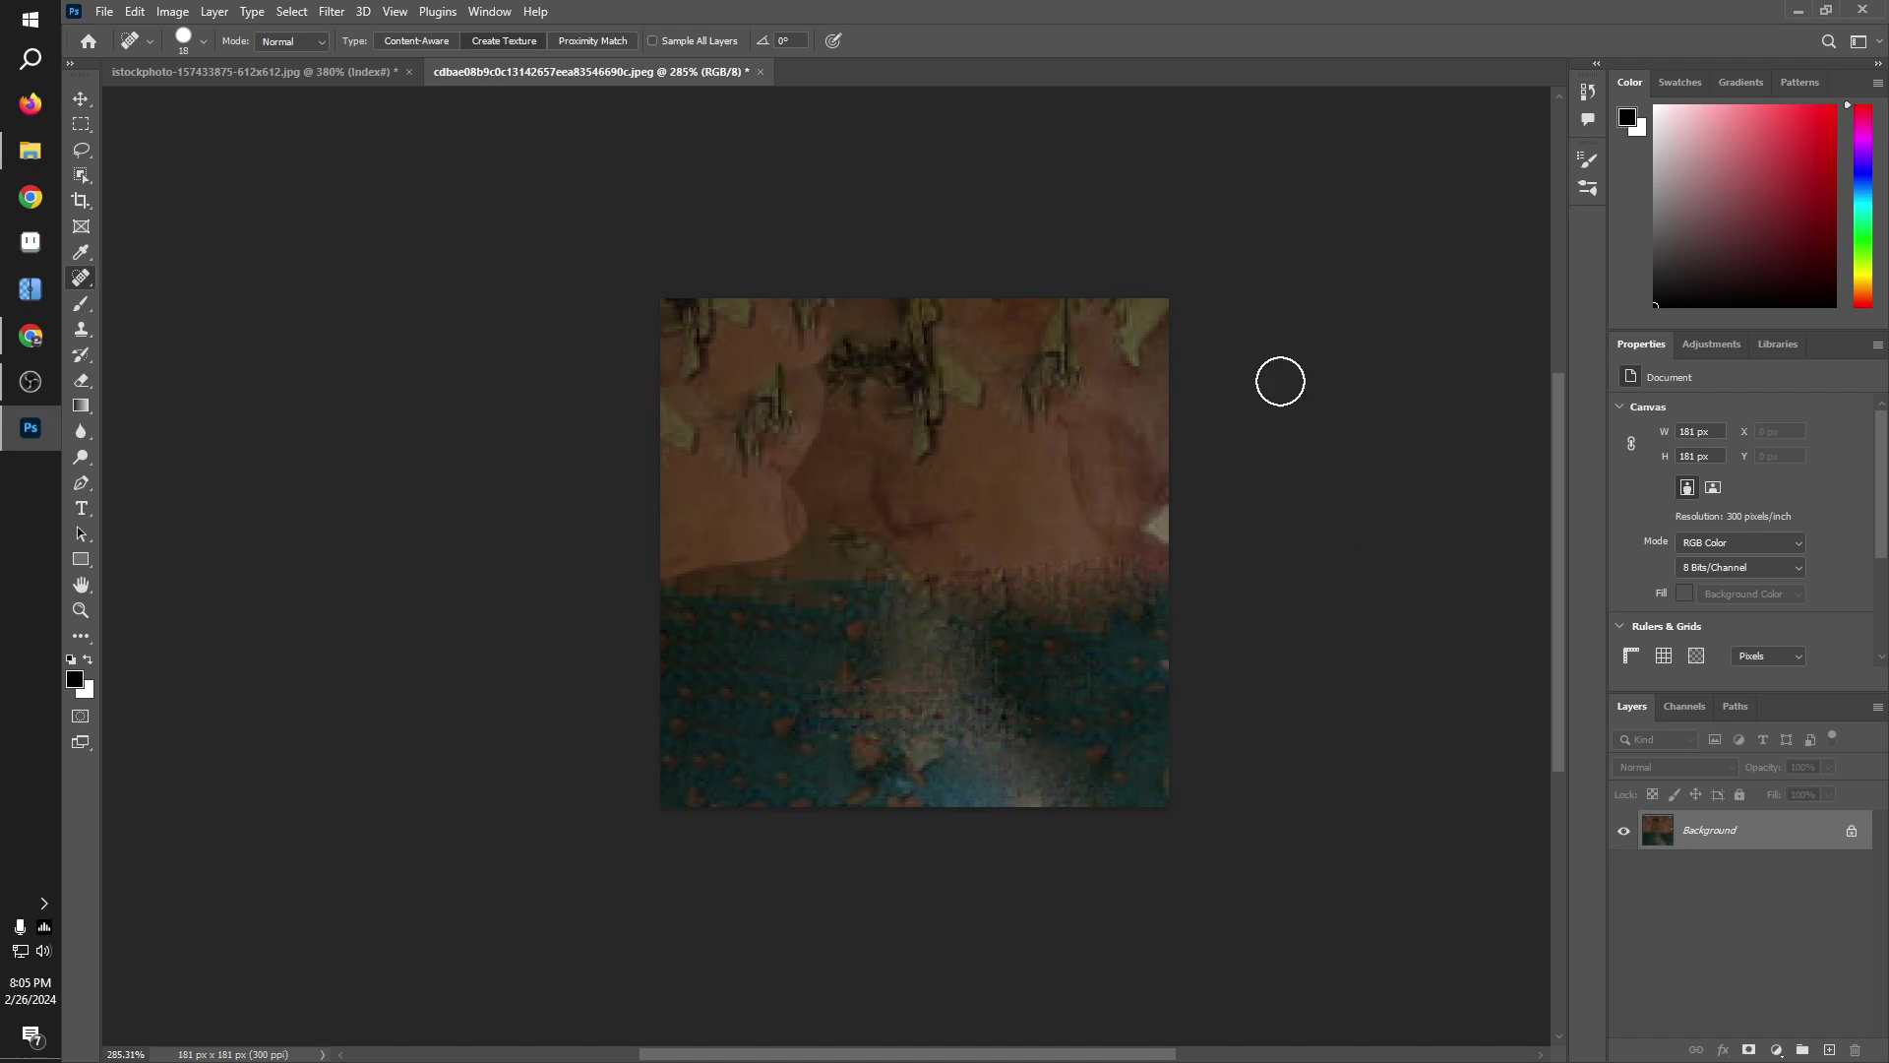
Step: Heal the pale spot on the wall's right edge and the clone seams across the left side of the pink plaster
left_click(1179, 508)
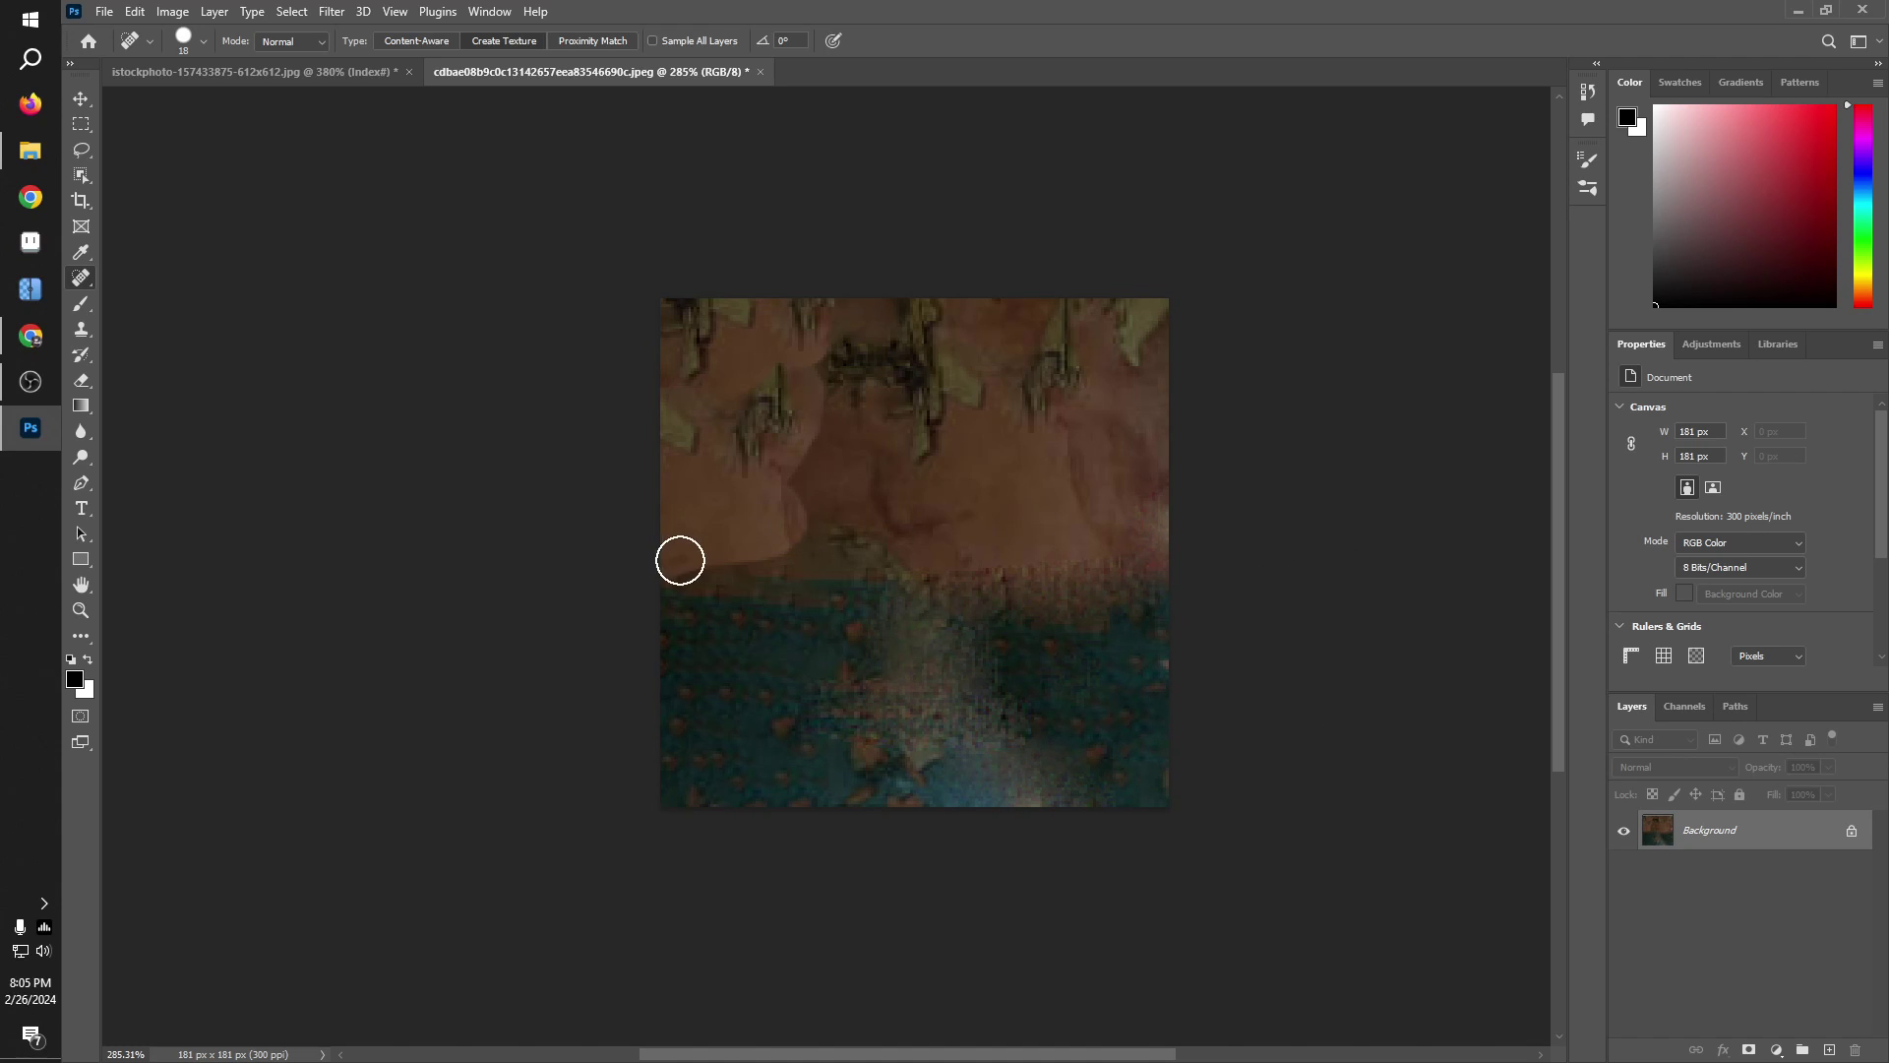
mouse_move(680, 559)
left_mouse_down()
mouse_move(781, 563)
mouse_move(836, 285)
left_mouse_up()
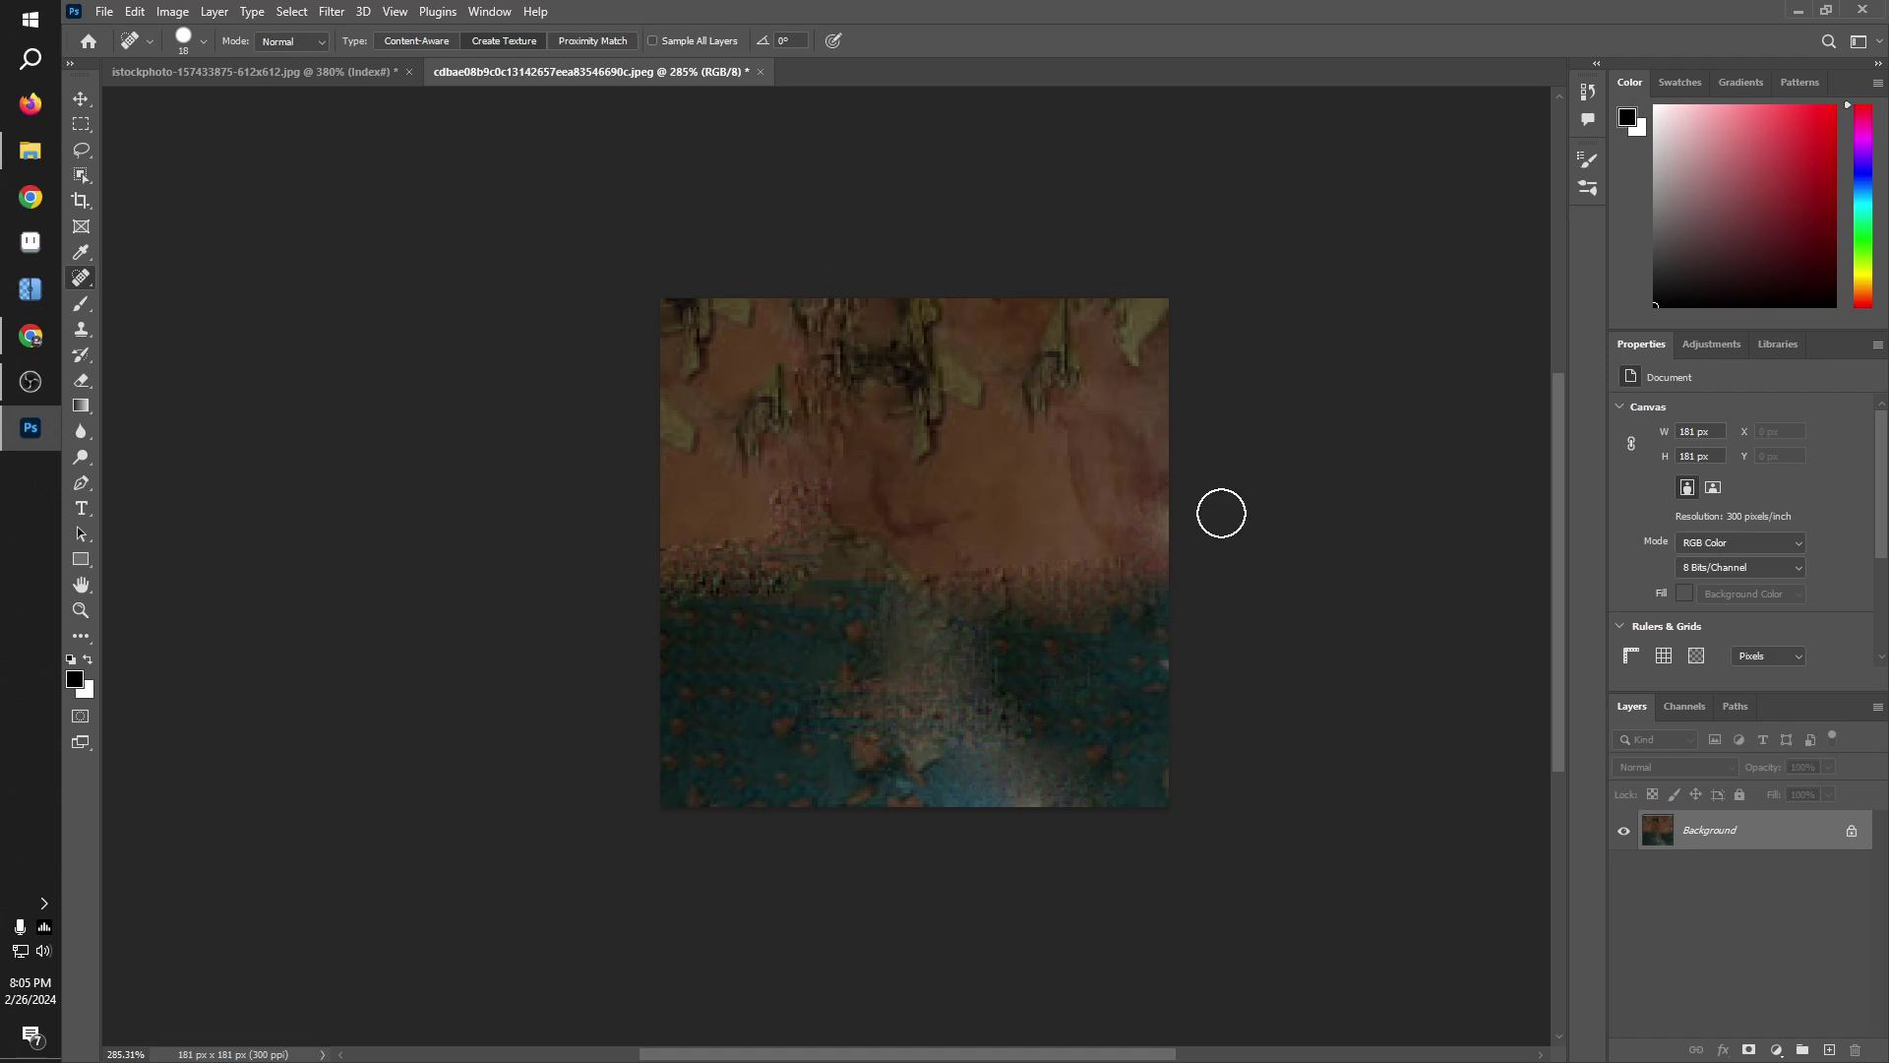
scroll(625, 570, "up", 4)
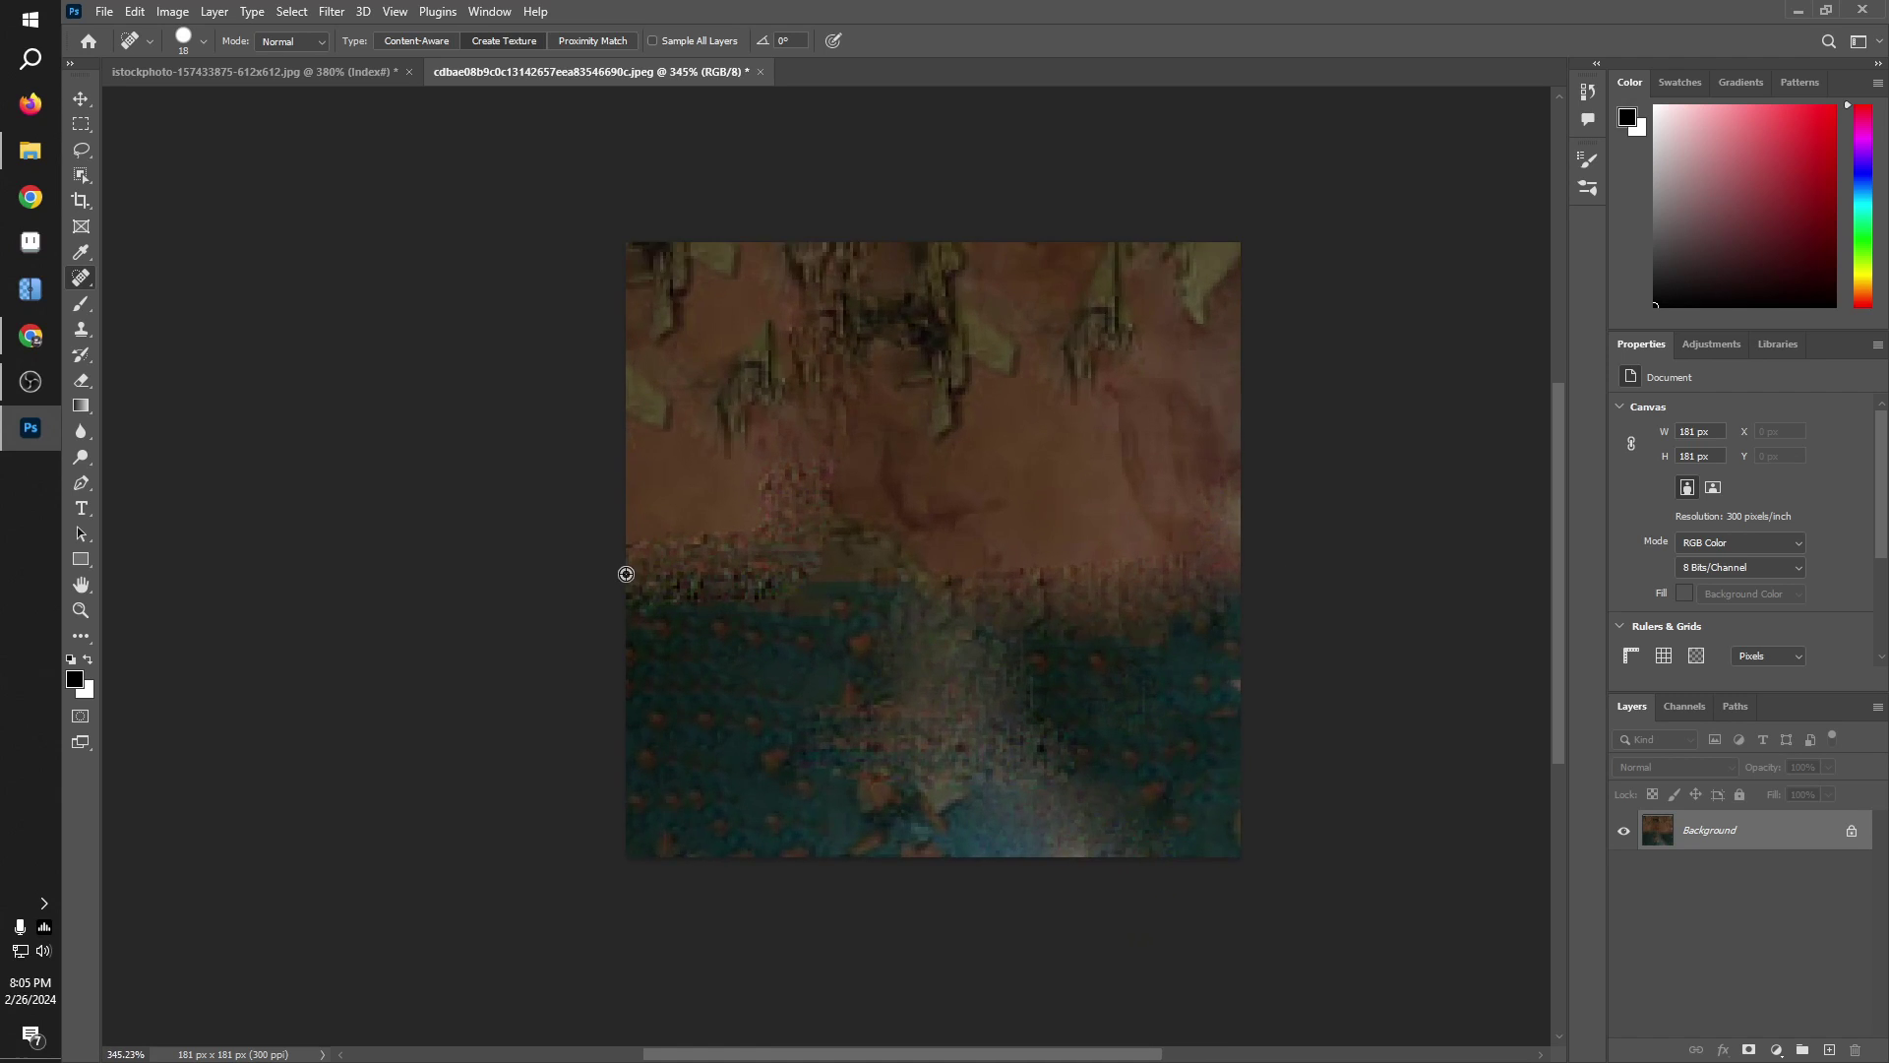
scroll(641, 506, "down", 2)
mouse_move(641, 506)
left_mouse_down()
mouse_move(570, 491)
mouse_move(706, 468)
left_mouse_up()
left_click(629, 445)
scroll(676, 565, "down", 3)
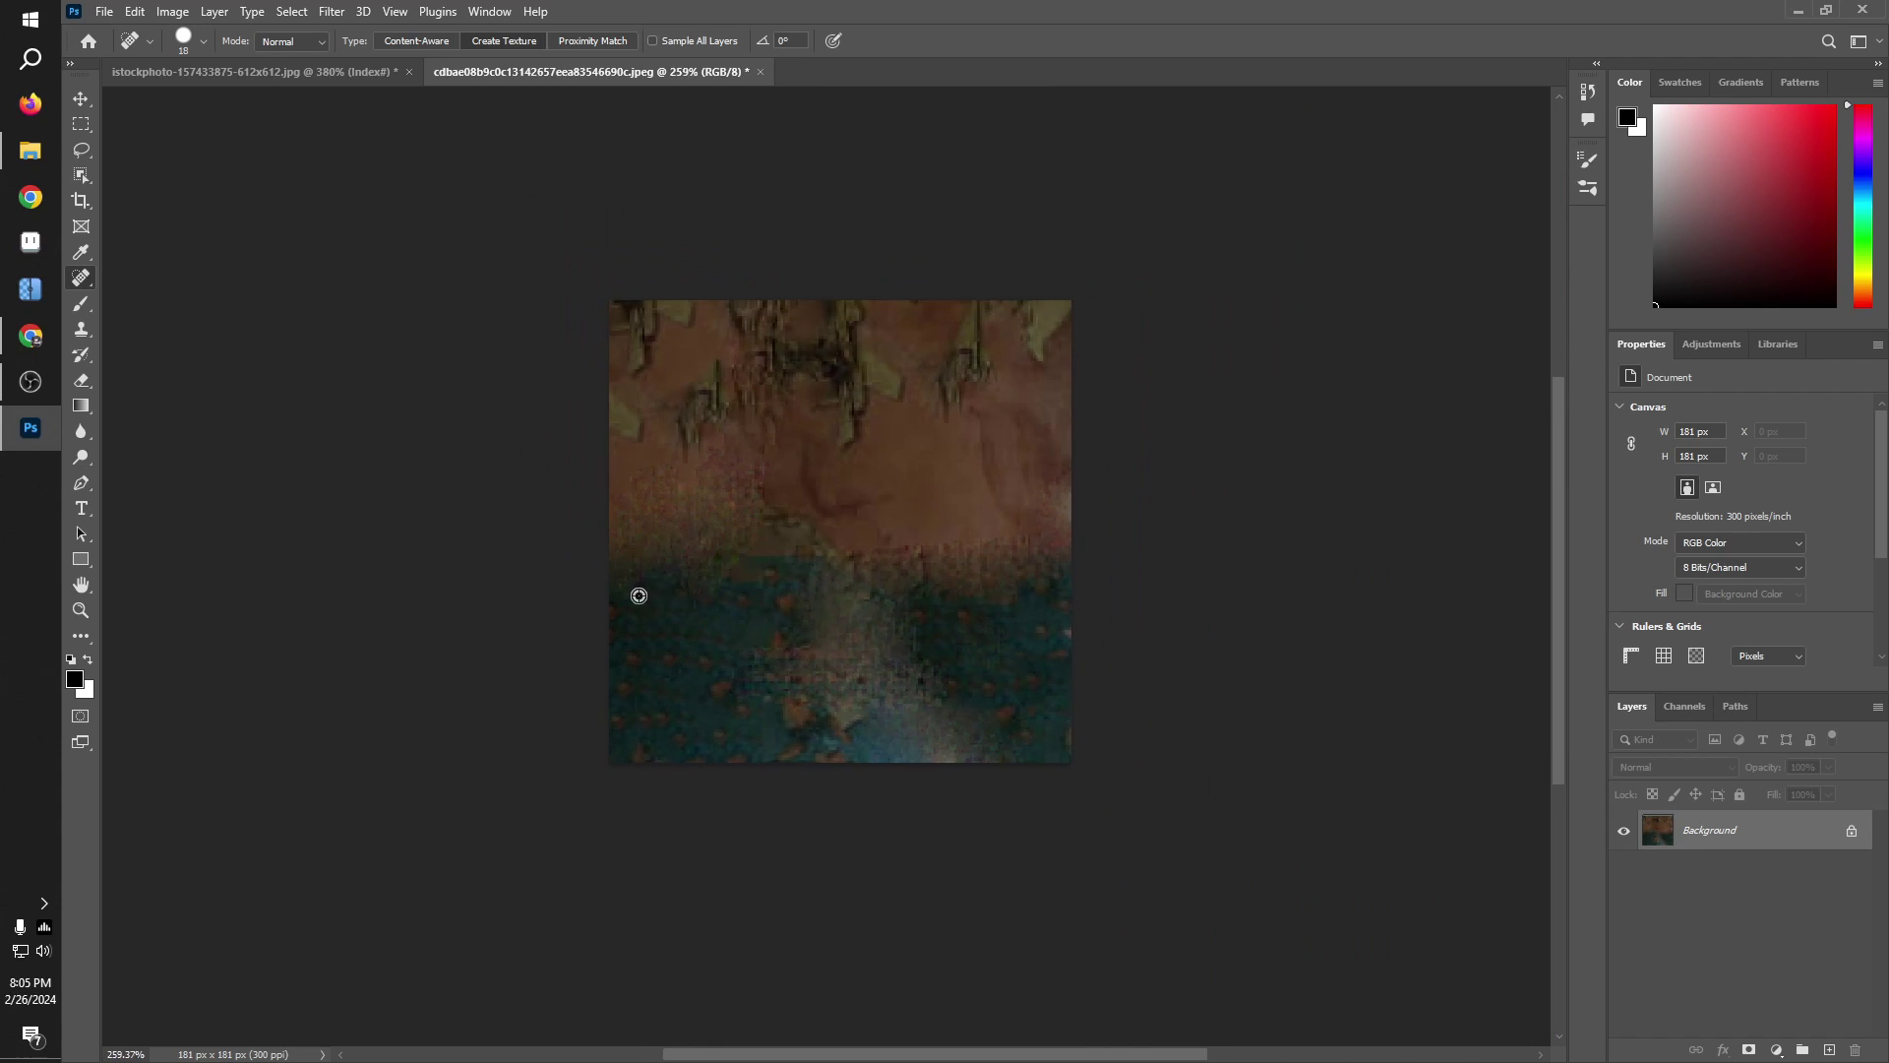
scroll(639, 596, "up", 3)
mouse_move(827, 498)
left_mouse_down()
mouse_move(832, 431)
mouse_move(885, 441)
left_mouse_up()
Step: Heal the pale patch in the middle of the lower teal area
scroll(885, 441, "down", 1)
scroll(925, 531, "down", 3)
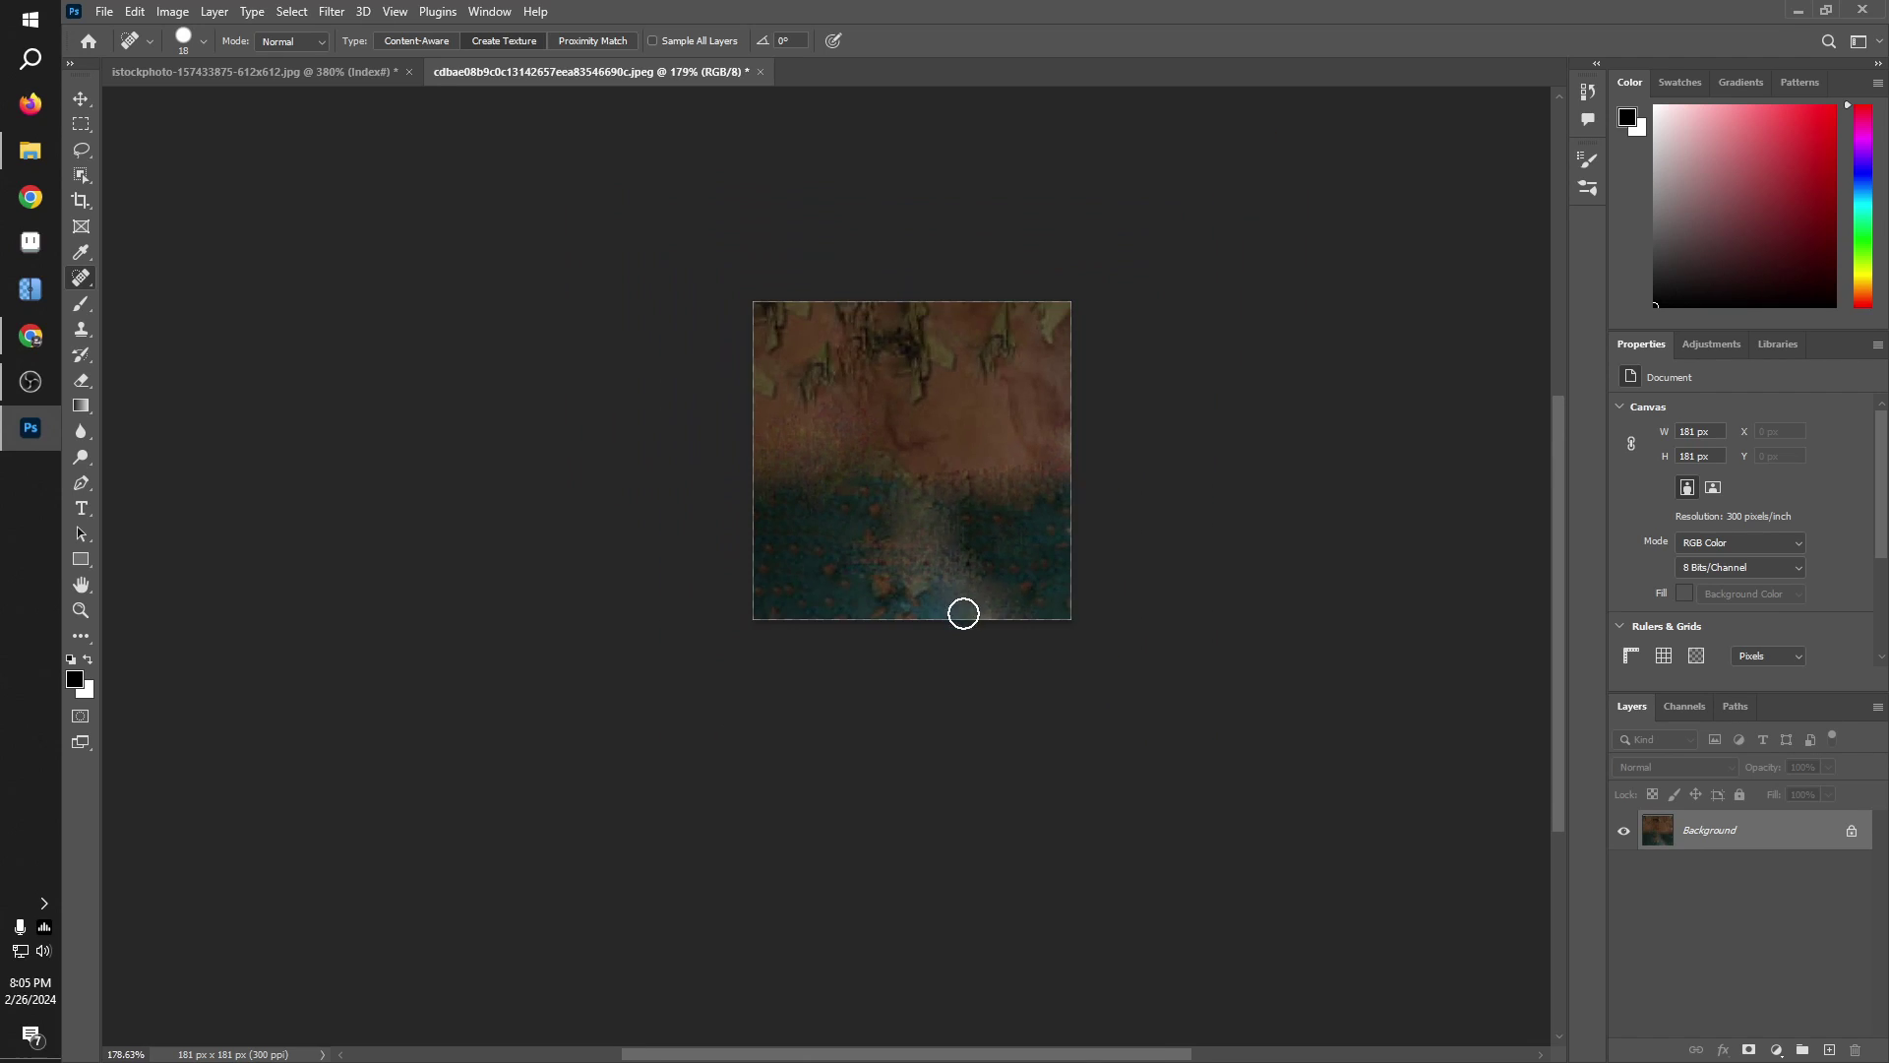
scroll(953, 626, "up", 3)
scroll(915, 669, "up", 3)
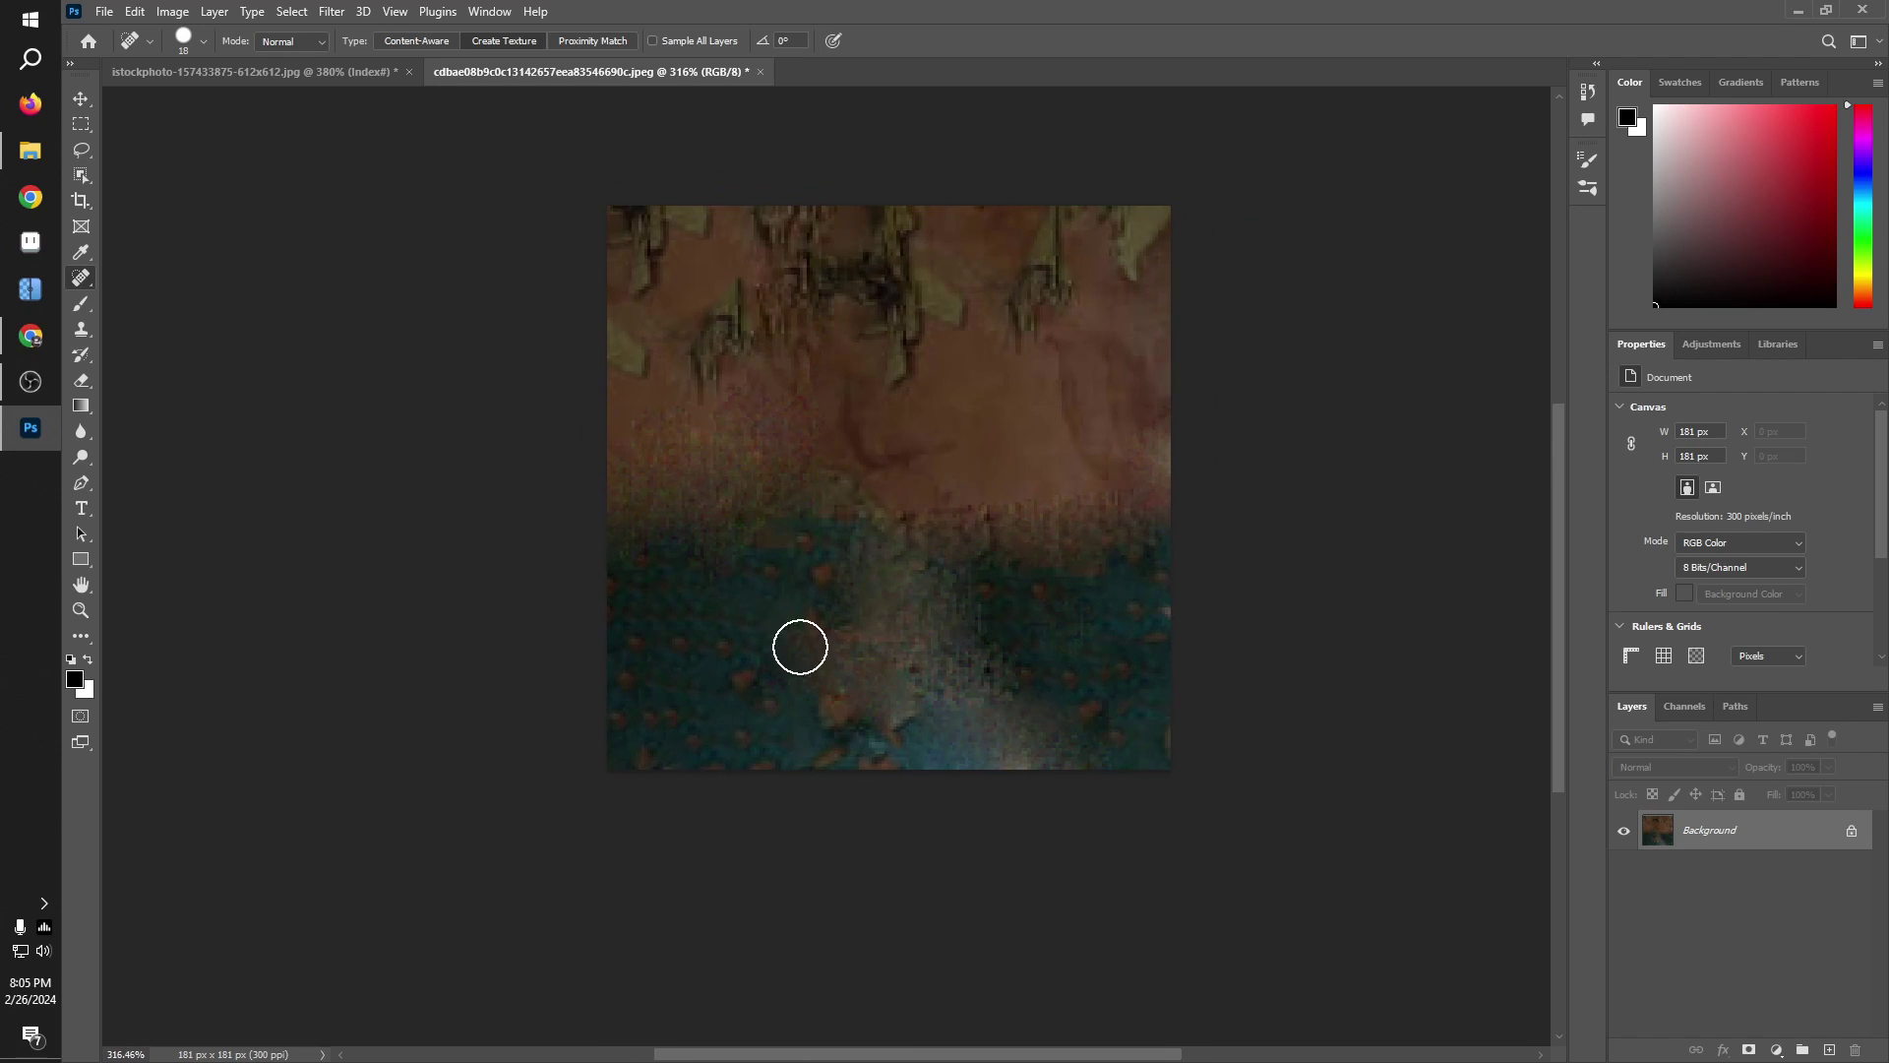
left_click_drag(843, 627, 844, 627)
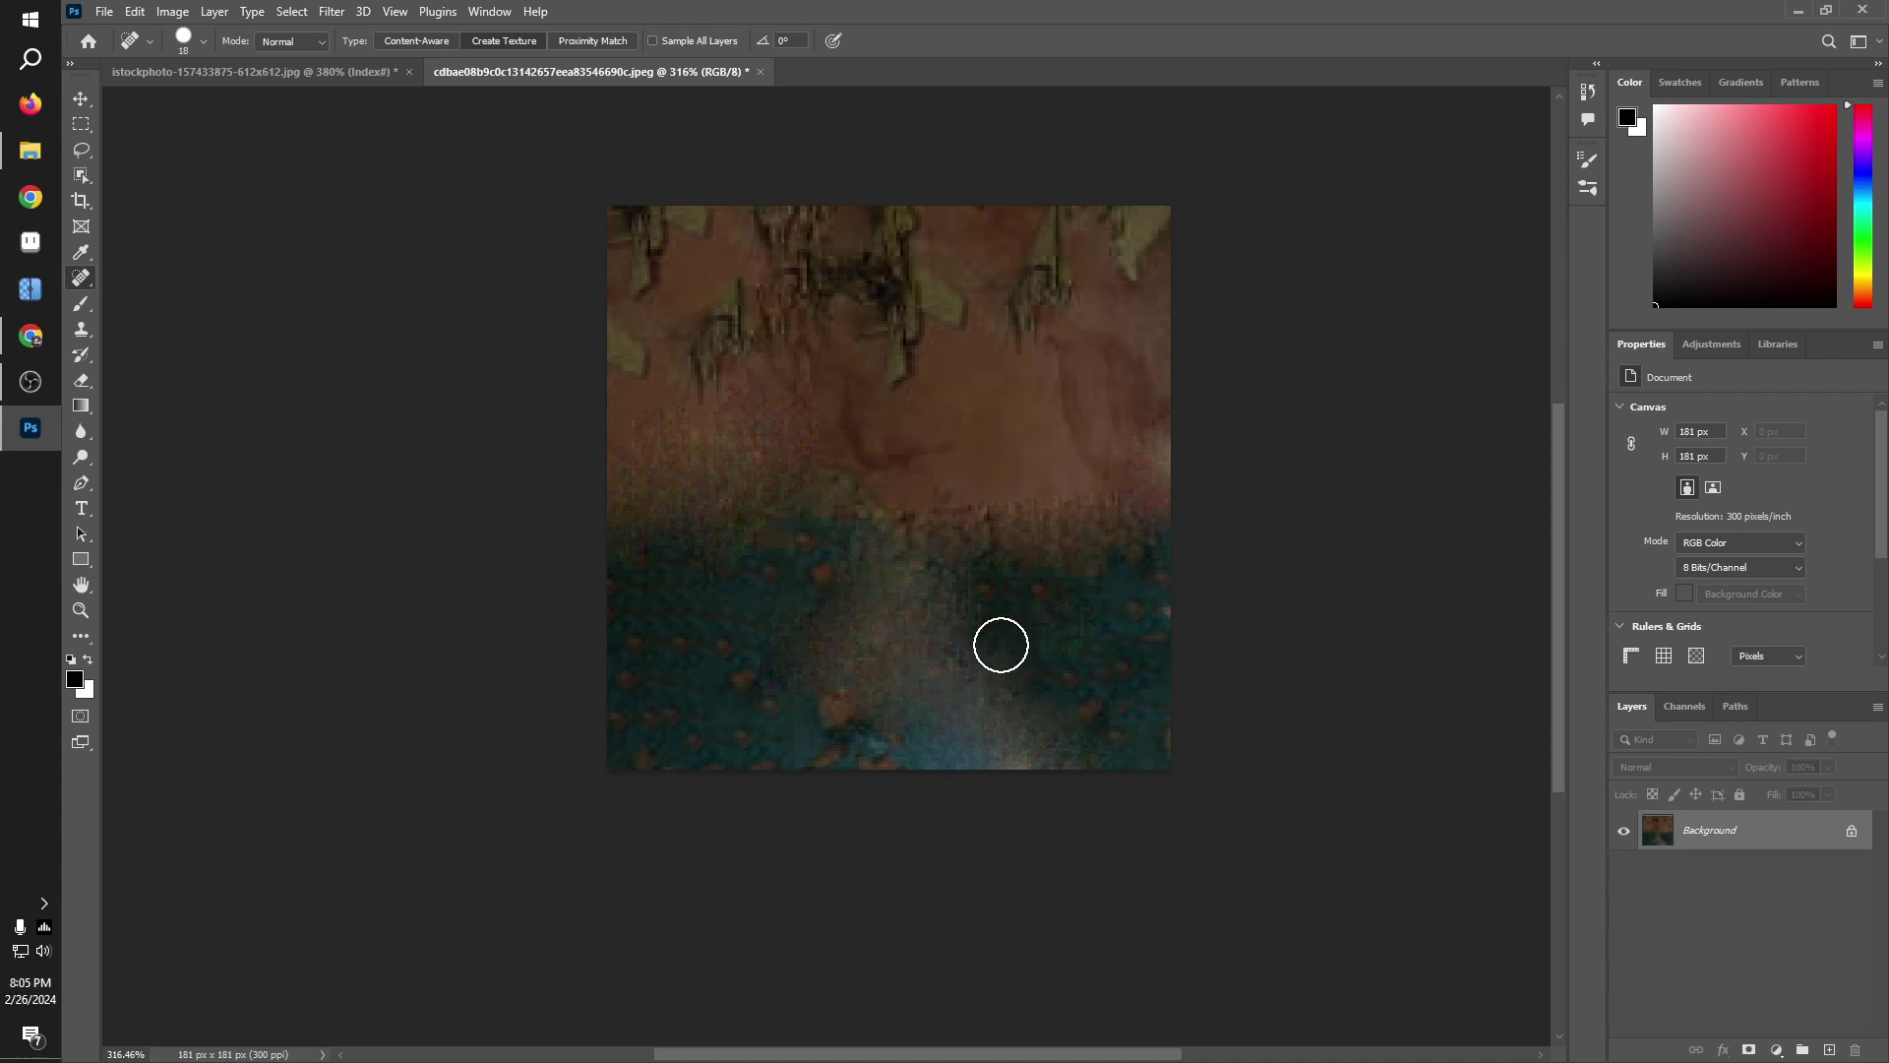
scroll(1000, 640, "down", 2)
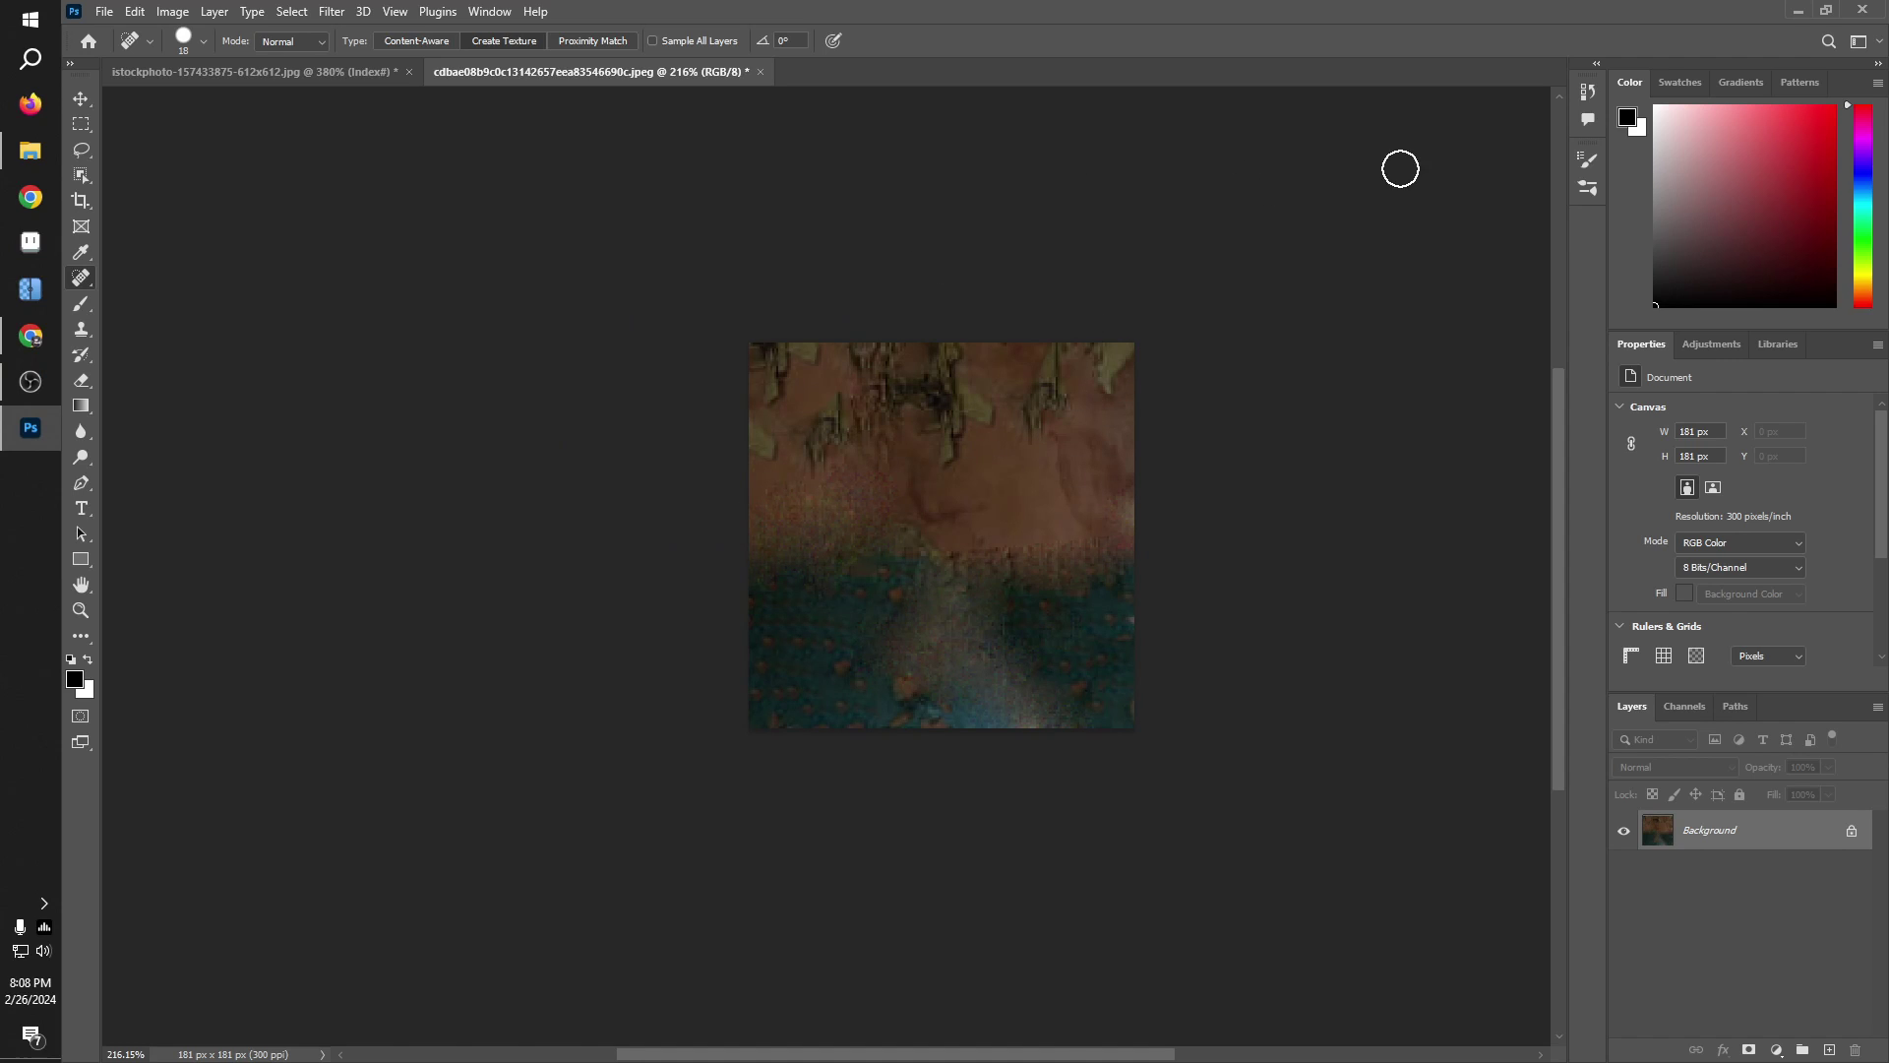
scroll(974, 620, "up", 2)
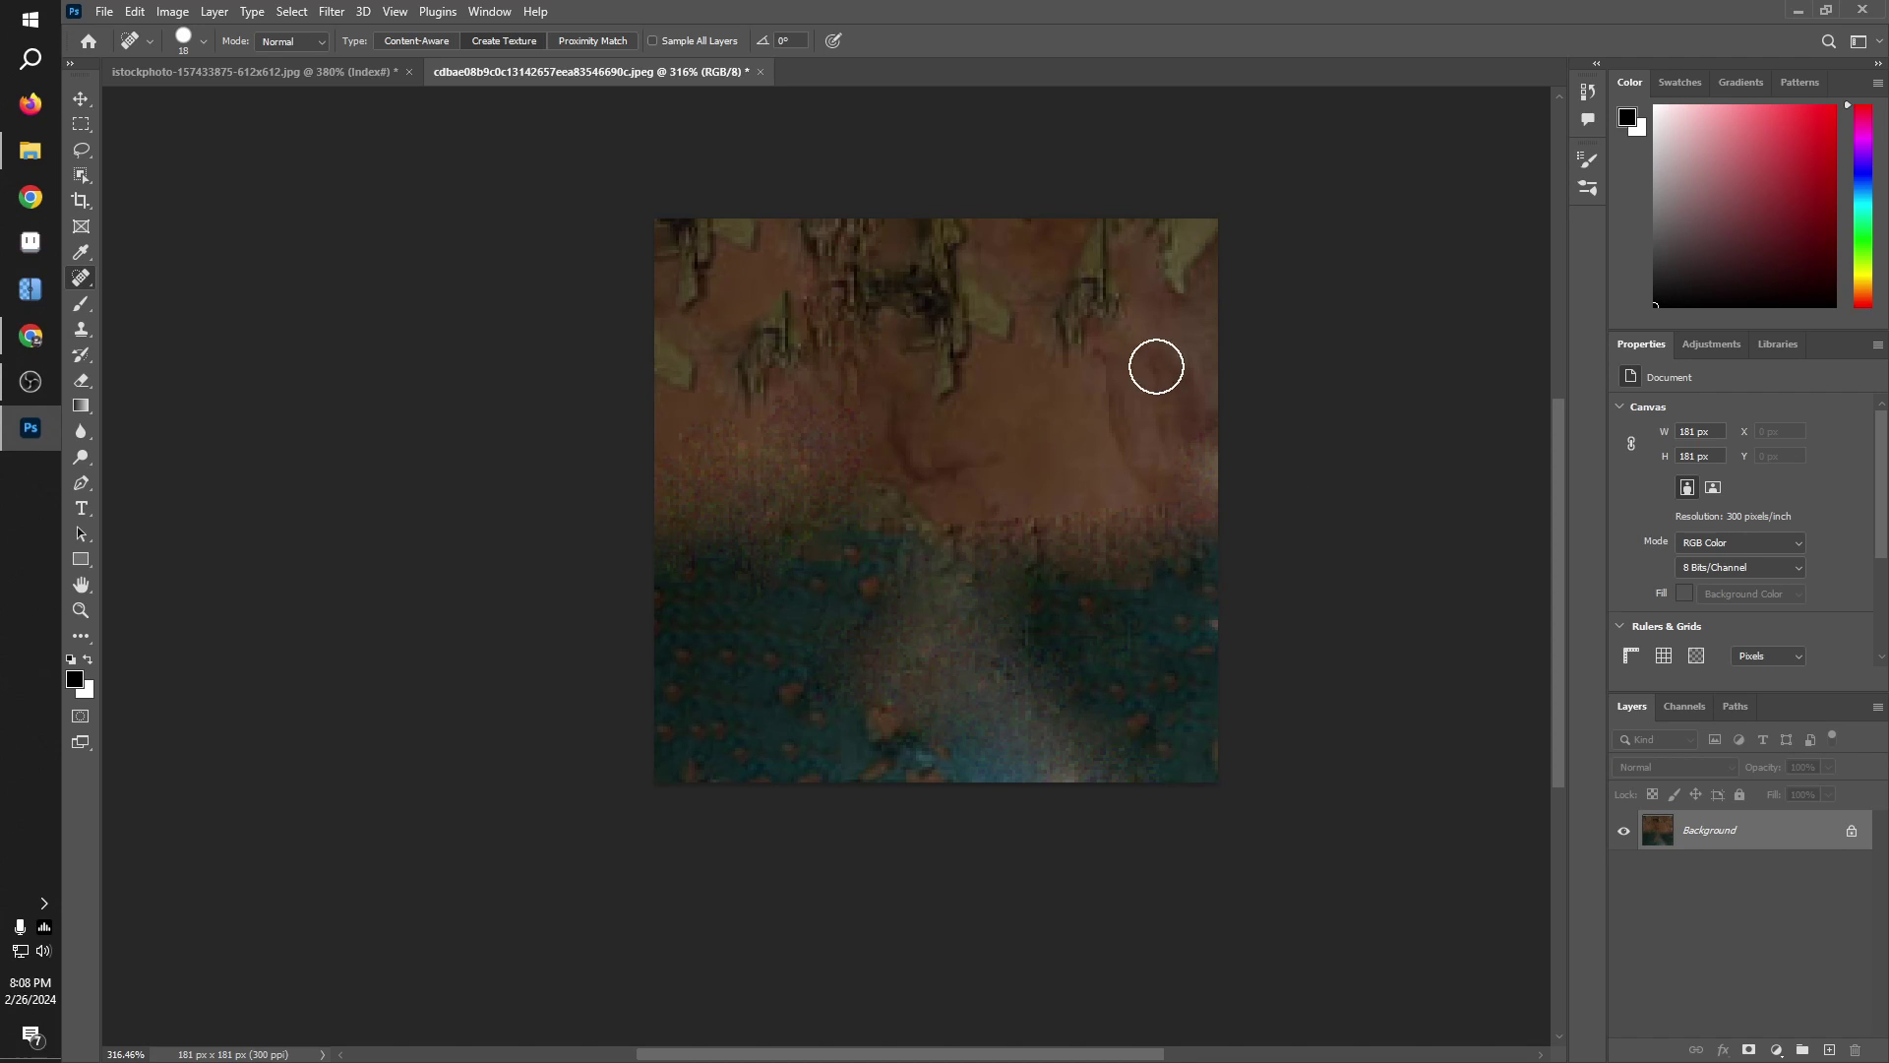
scroll(1089, 439, "down", 5)
scroll(1241, 585, "up", 5)
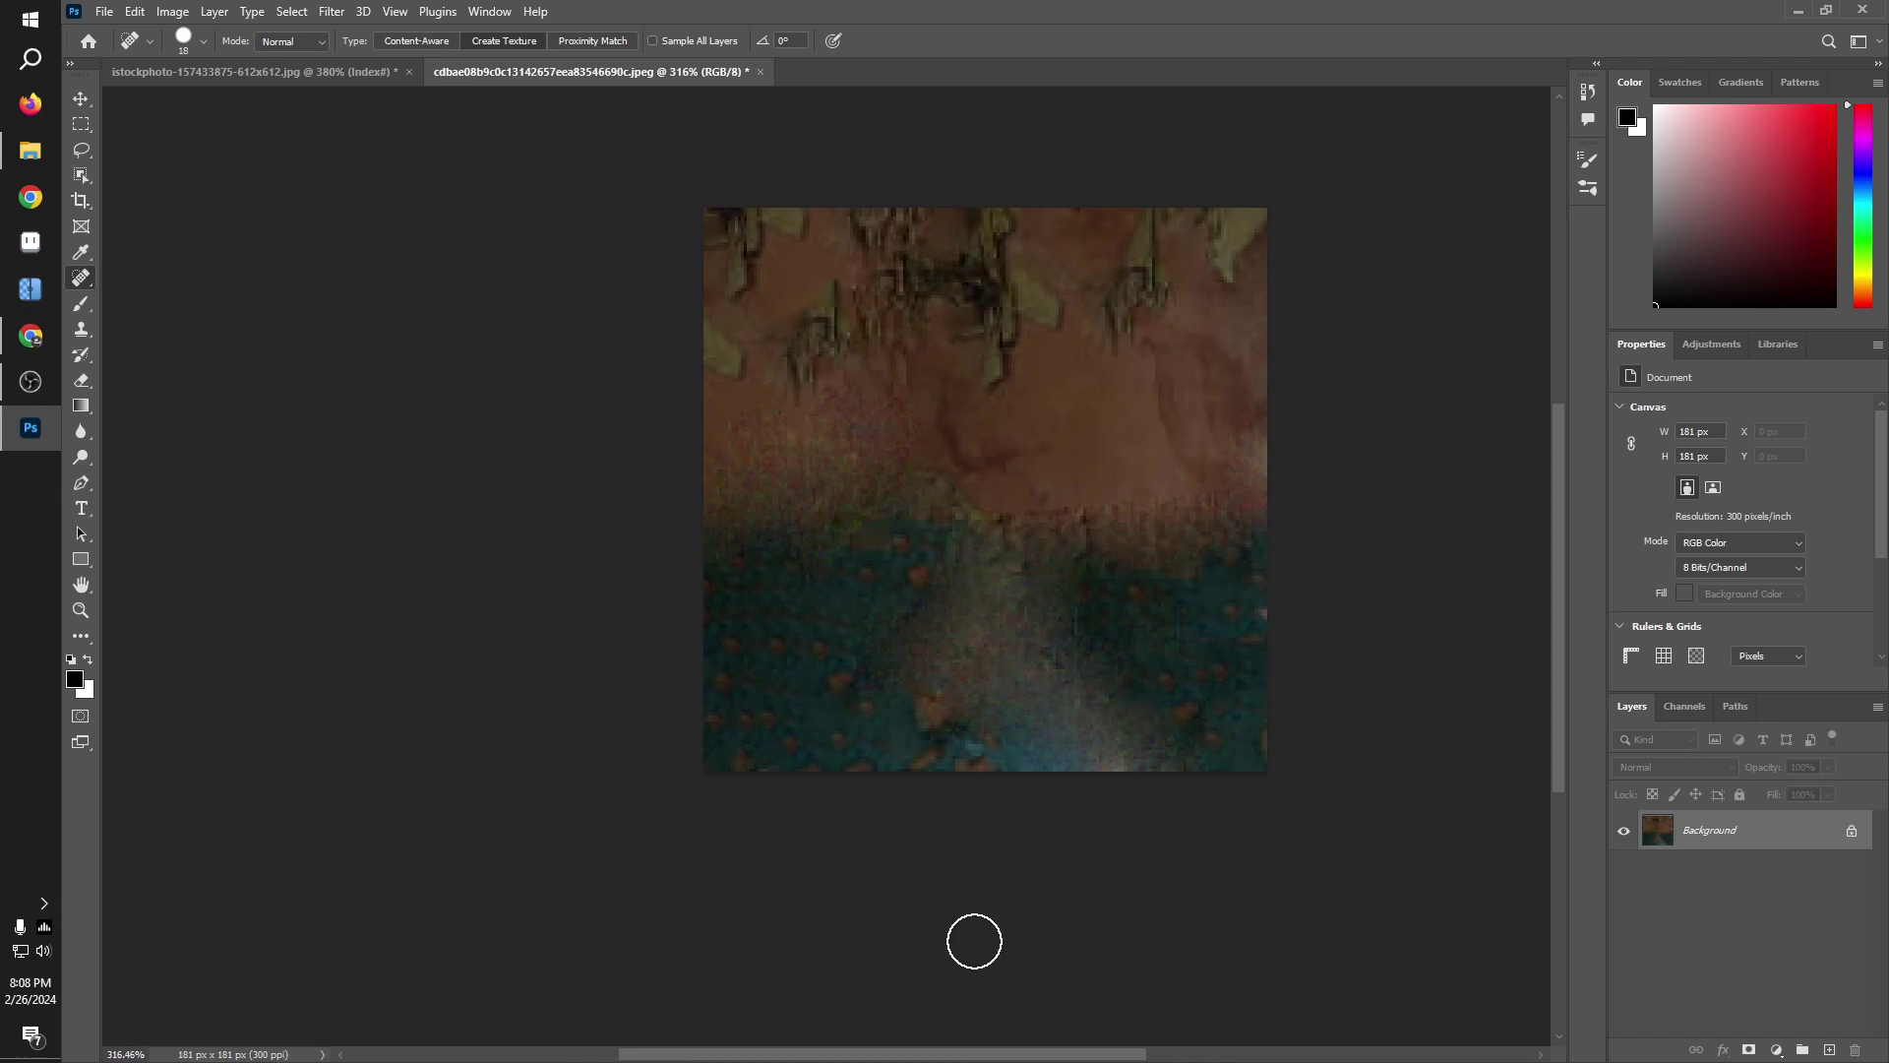
scroll(1329, 699, "up", 2)
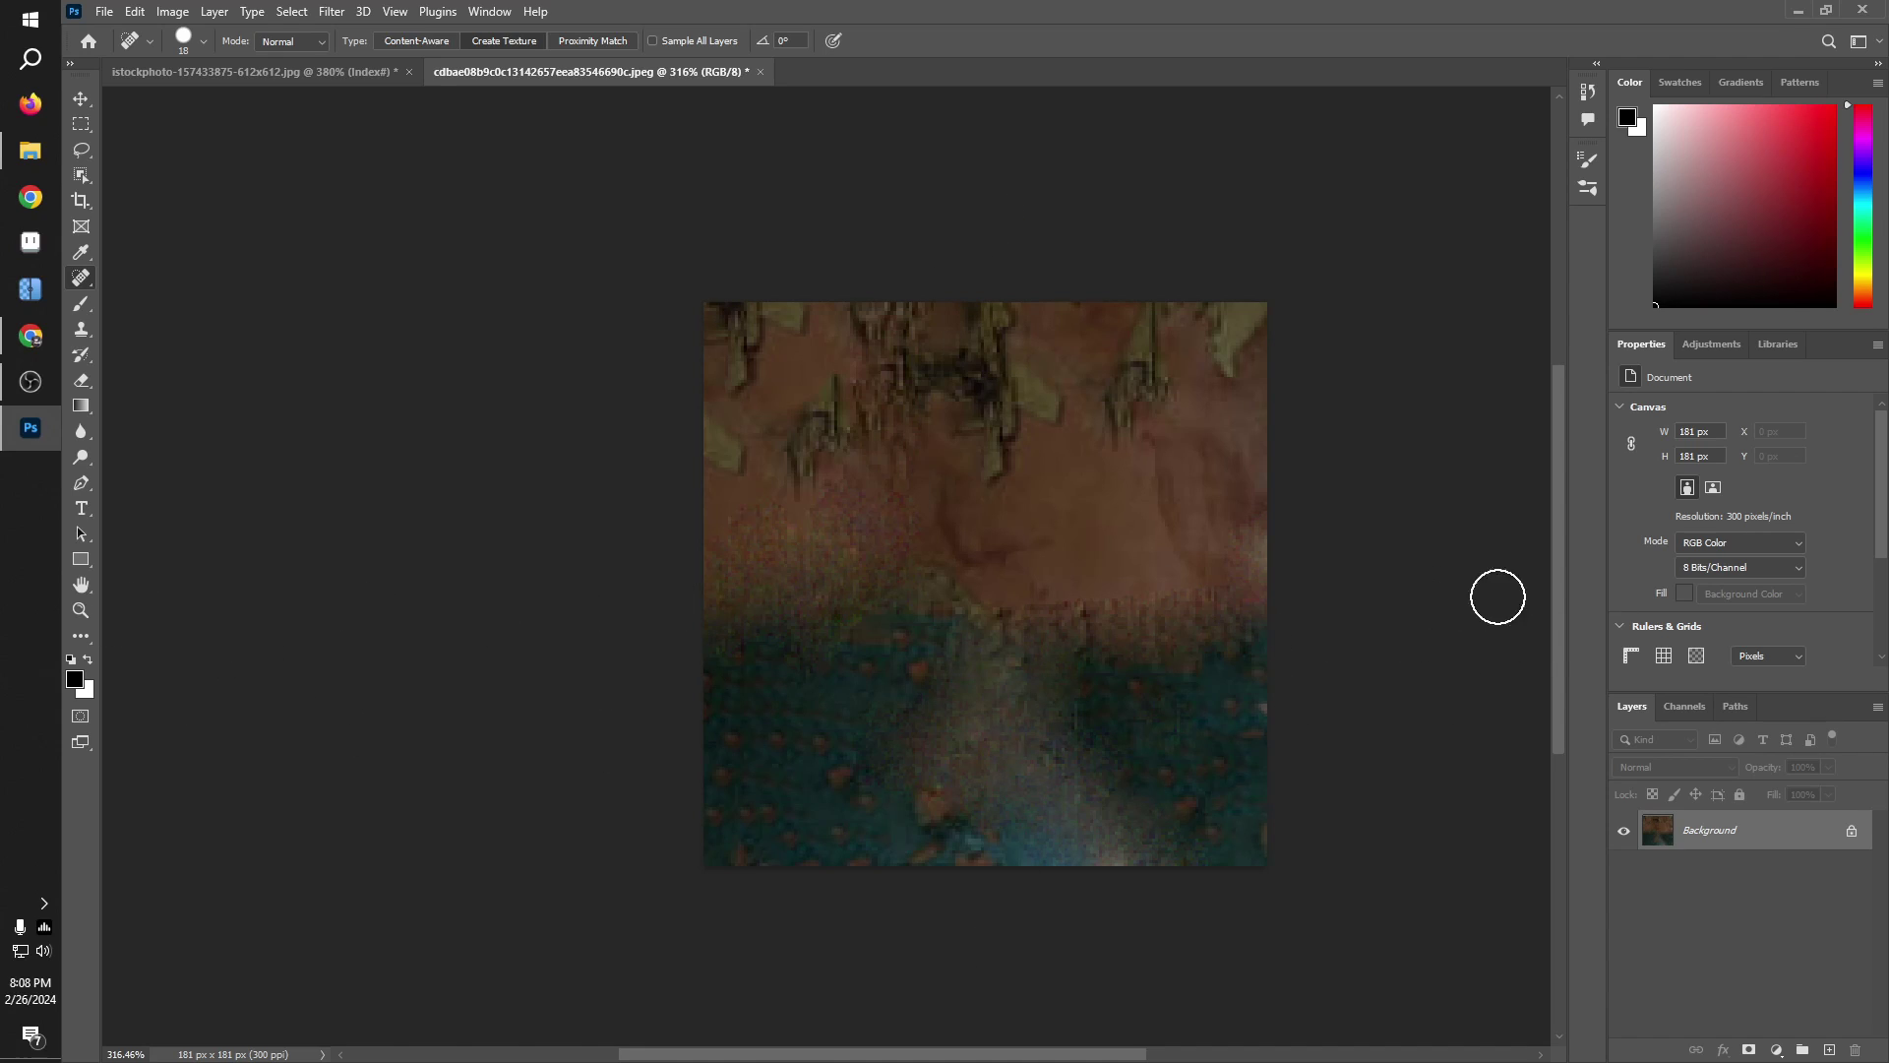
scroll(330, 606, "down", 2)
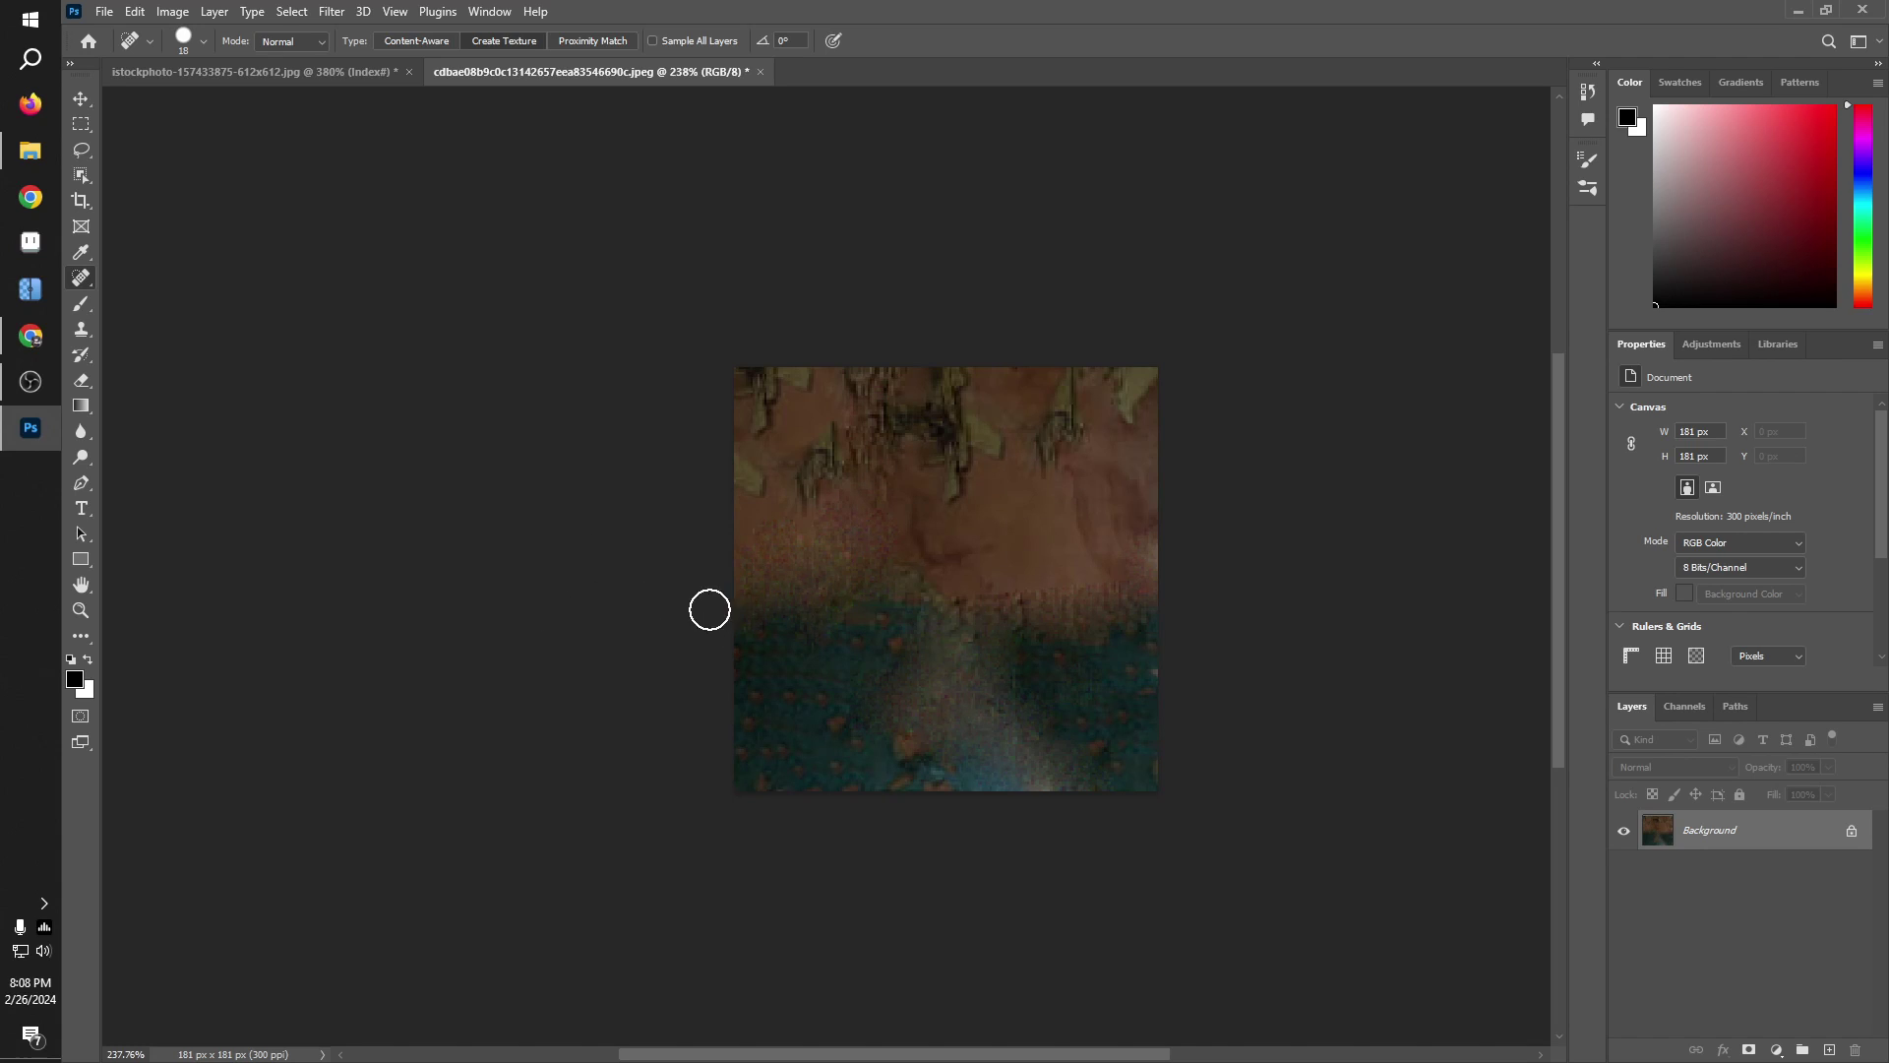
scroll(708, 608, "down", 3)
scroll(898, 620, "up", 4)
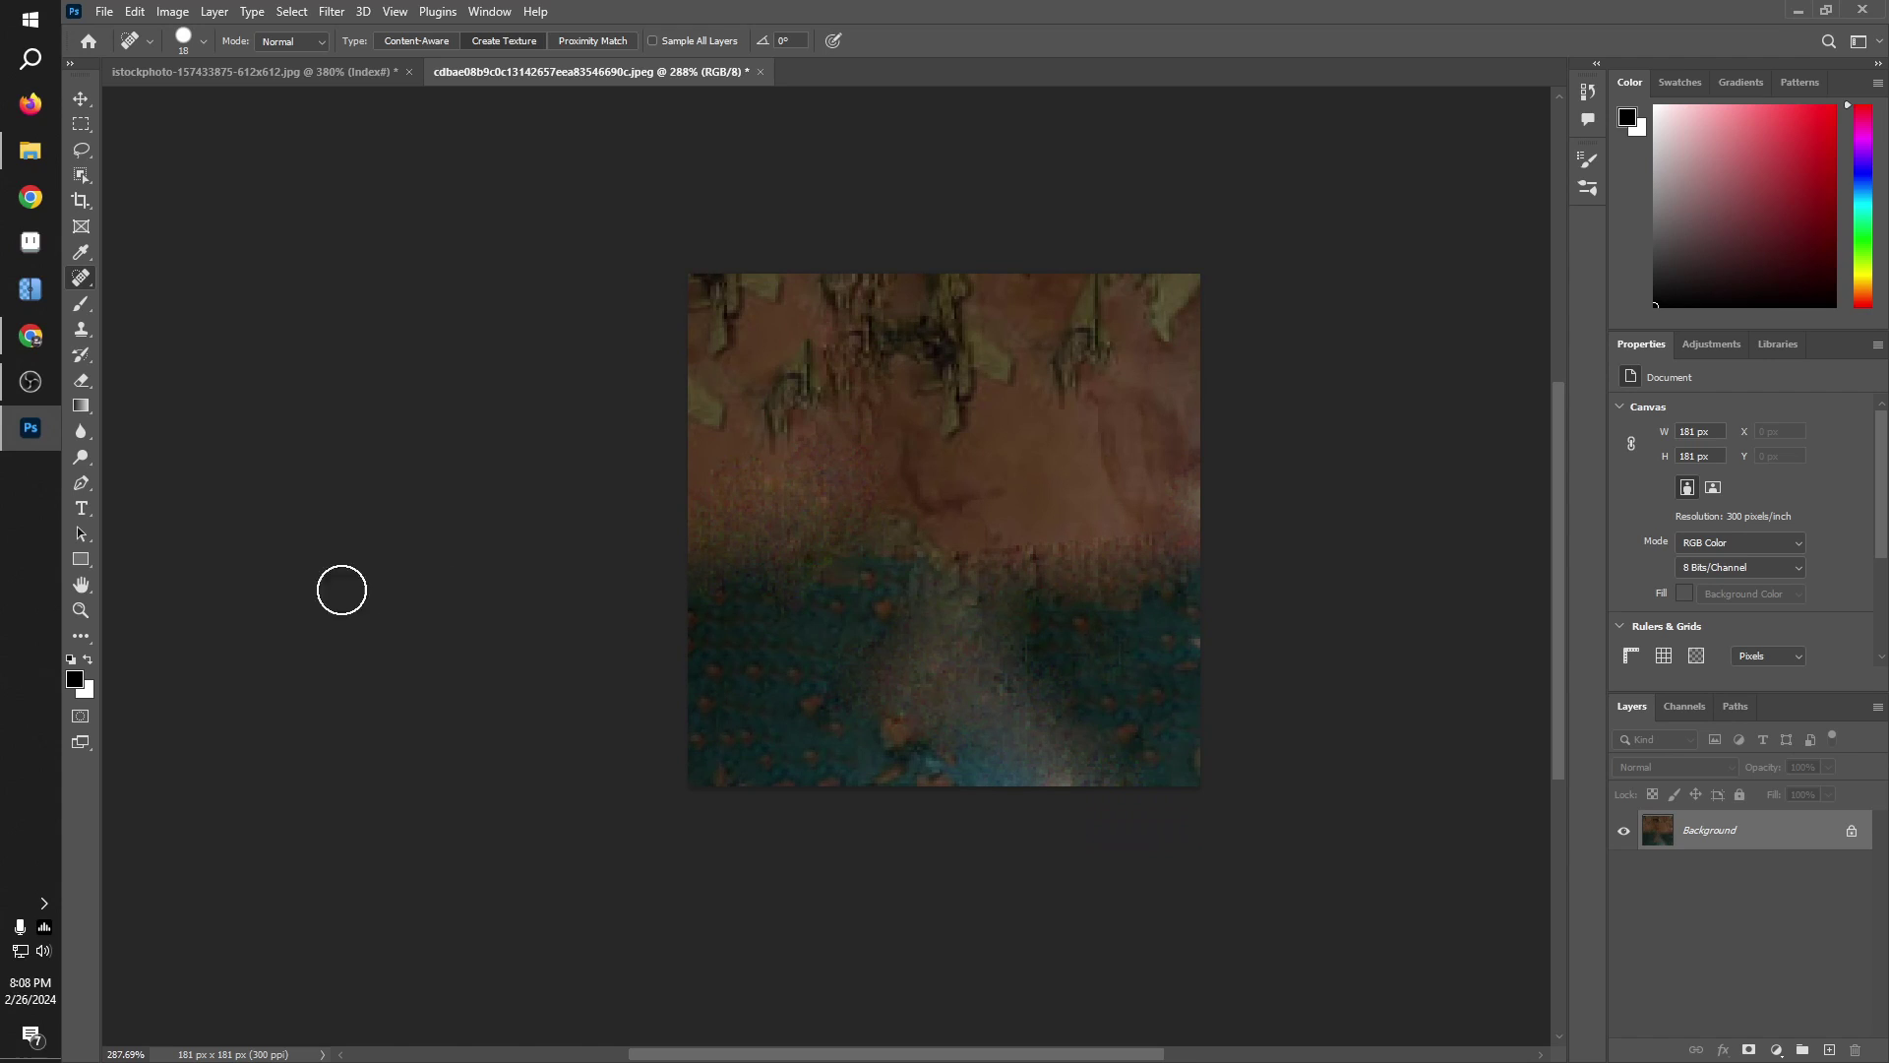
scroll(983, 566, "down", 2)
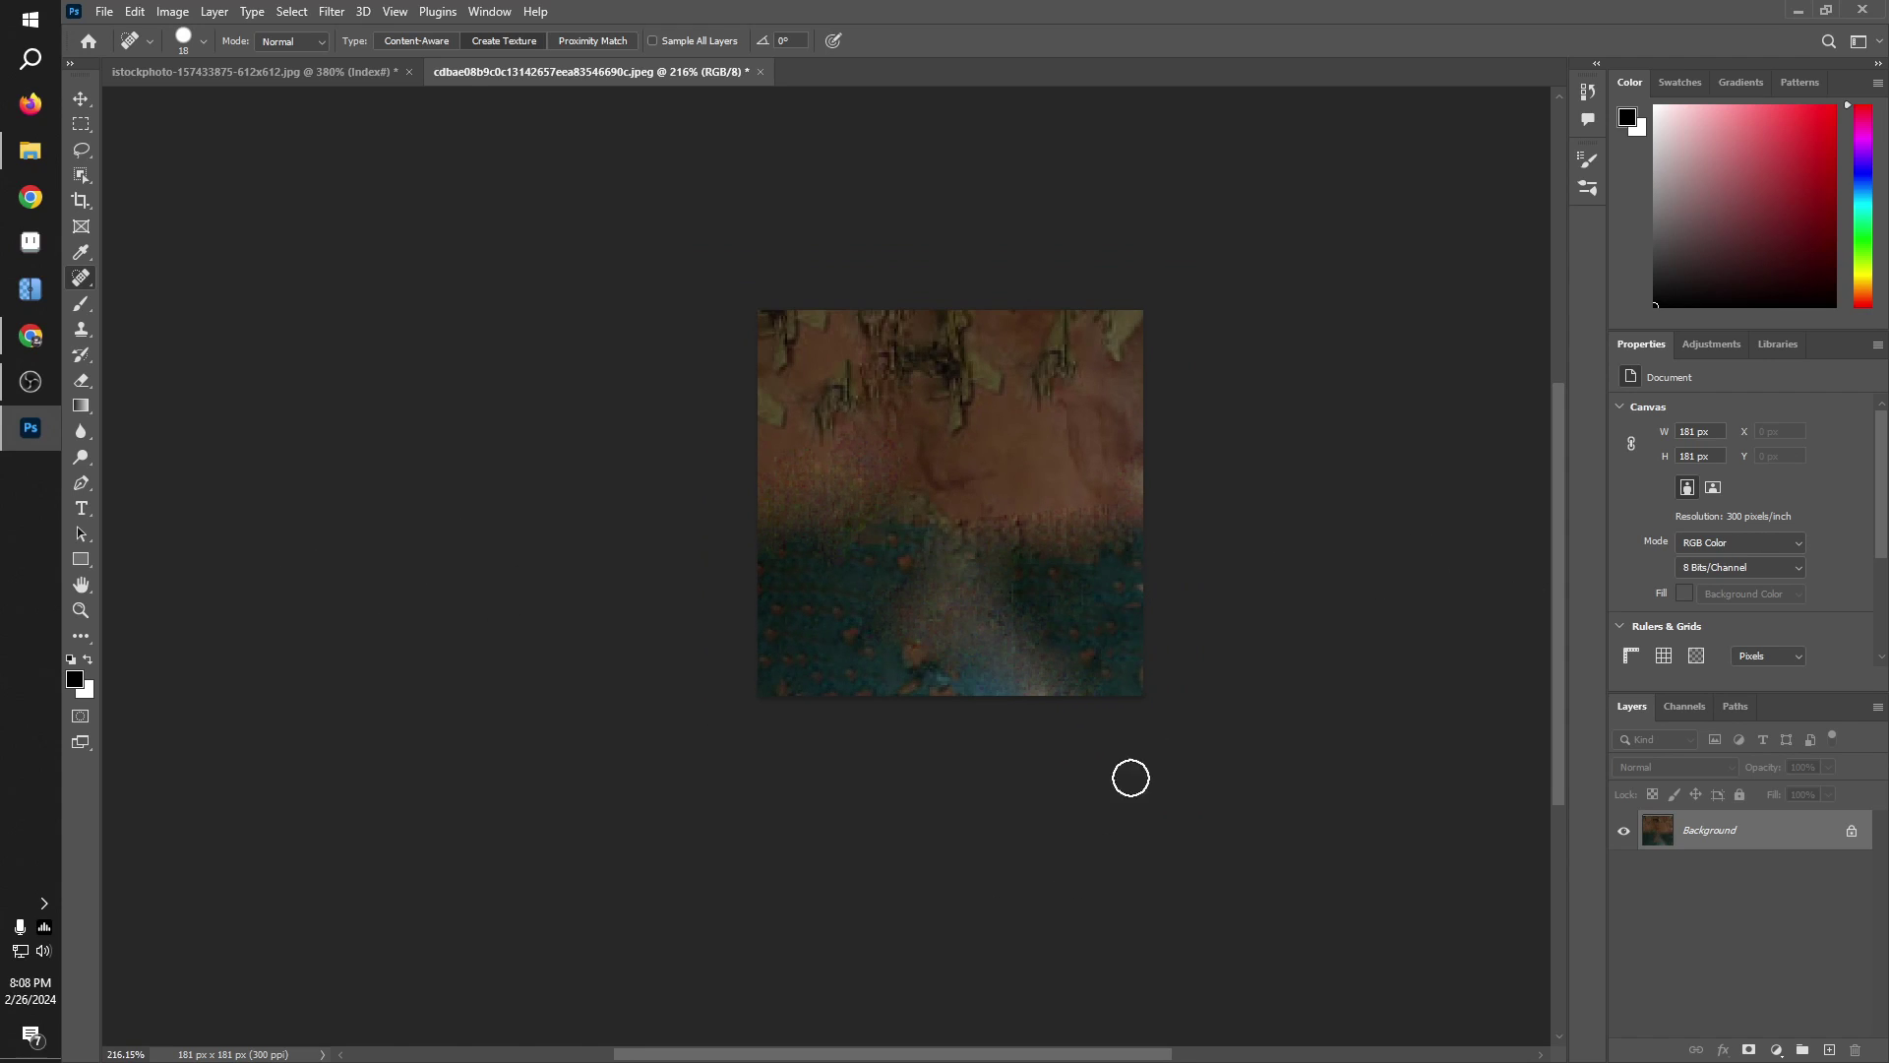
scroll(1129, 776, "up", 2)
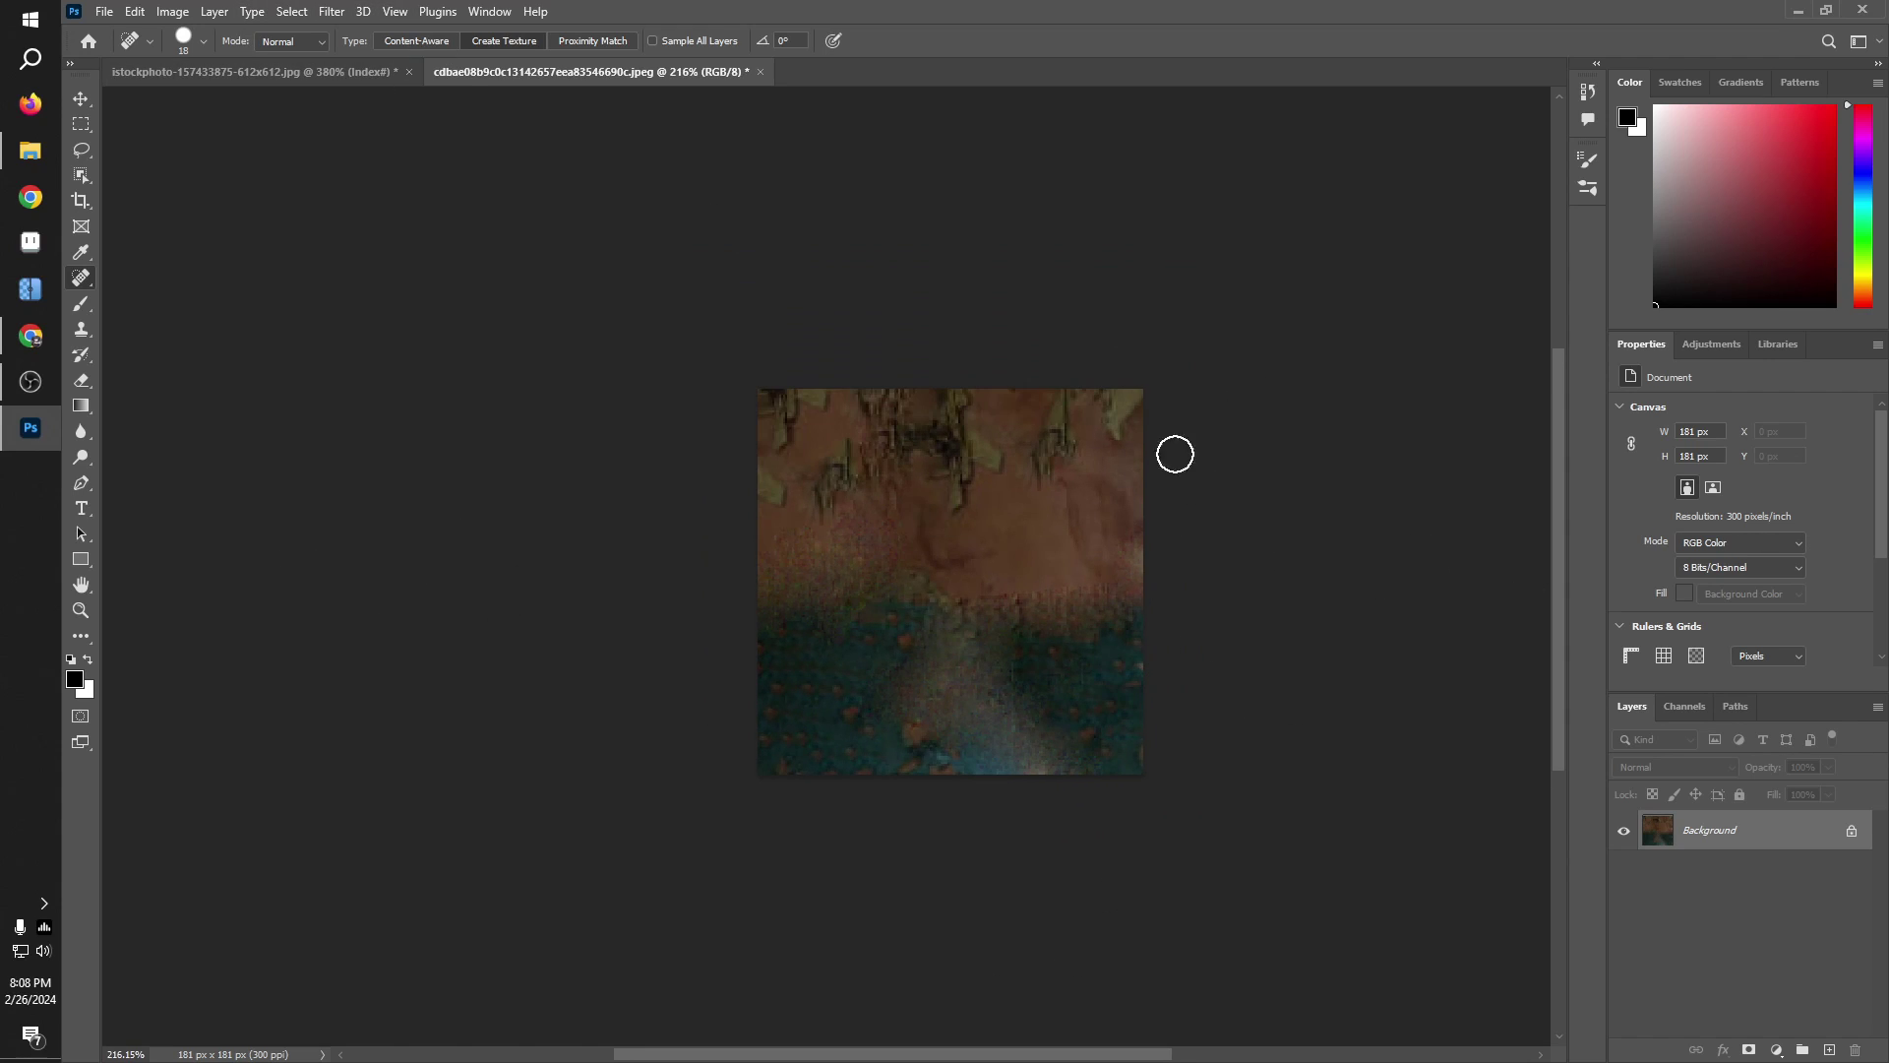
Step: Apply the Offset filter with Wrap Around to the wall image, 78 pixels horizontally and 0 vertically, bringing the side-edge seam near the middle
left_click(174, 17)
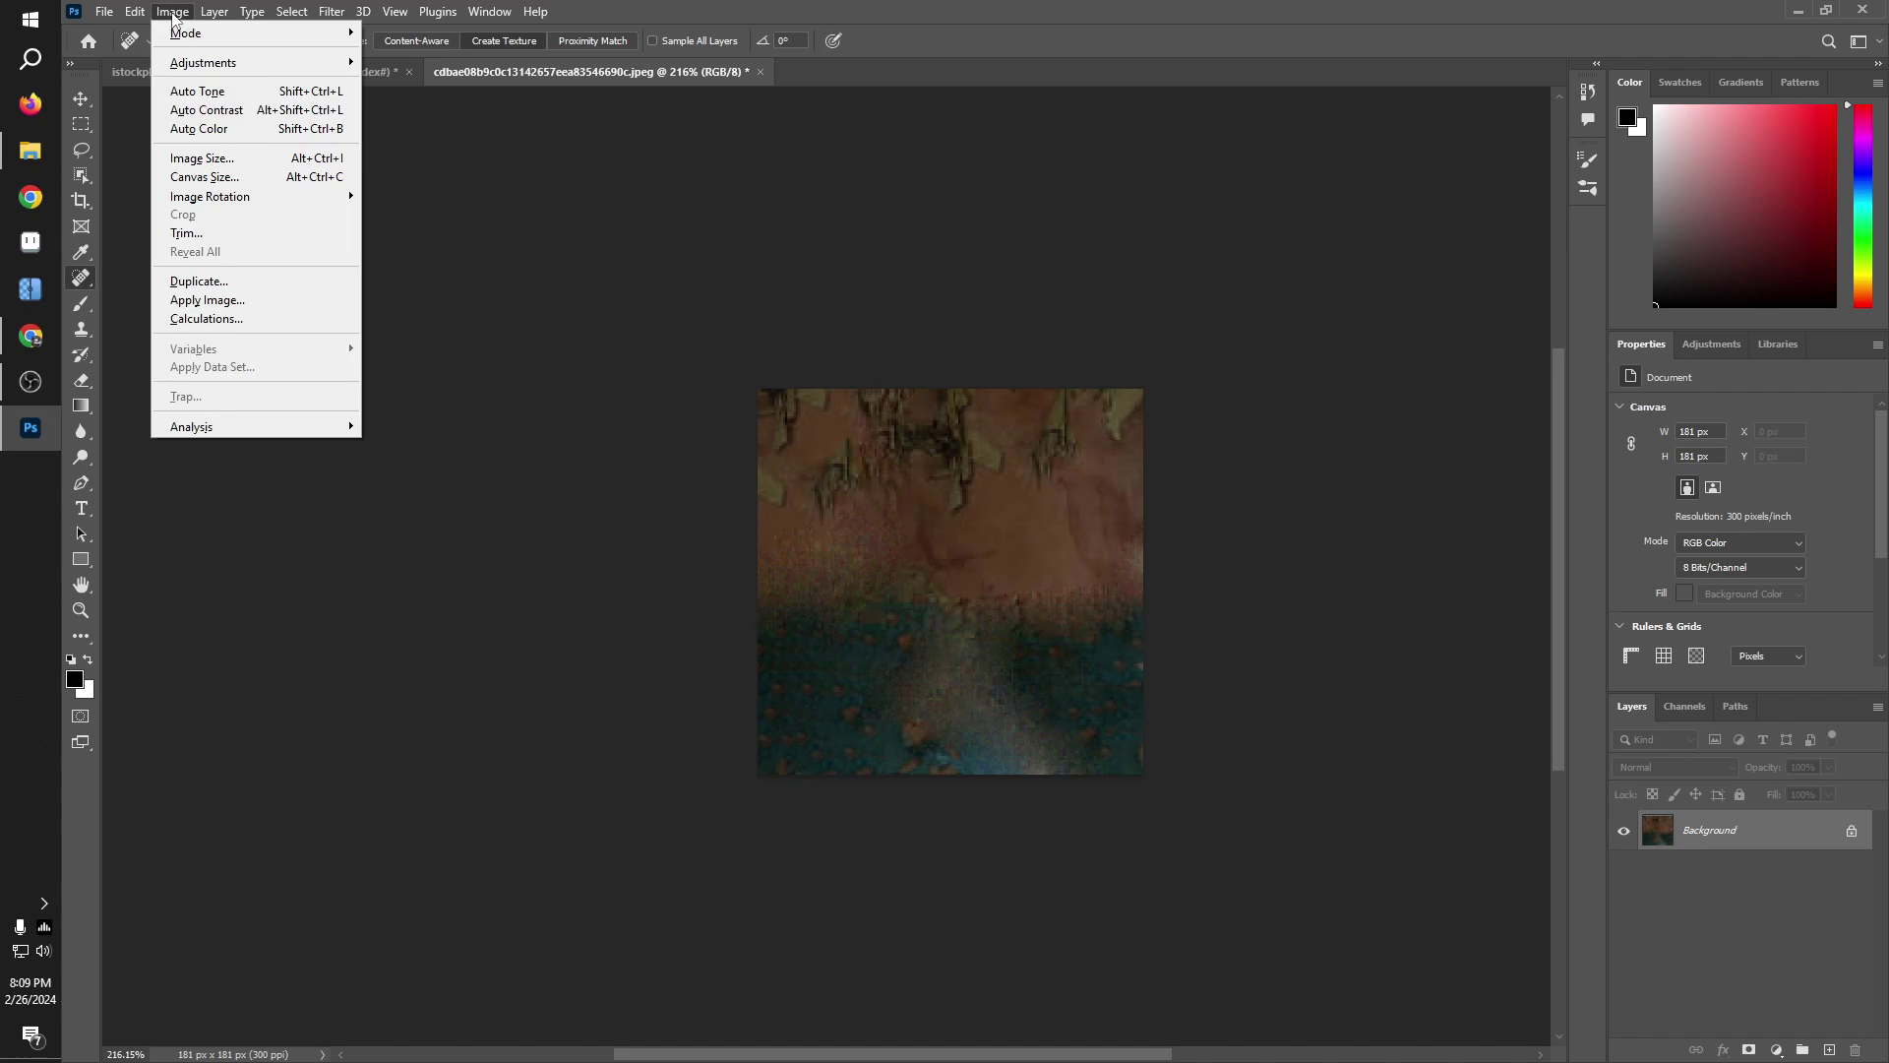
left_click(183, 12)
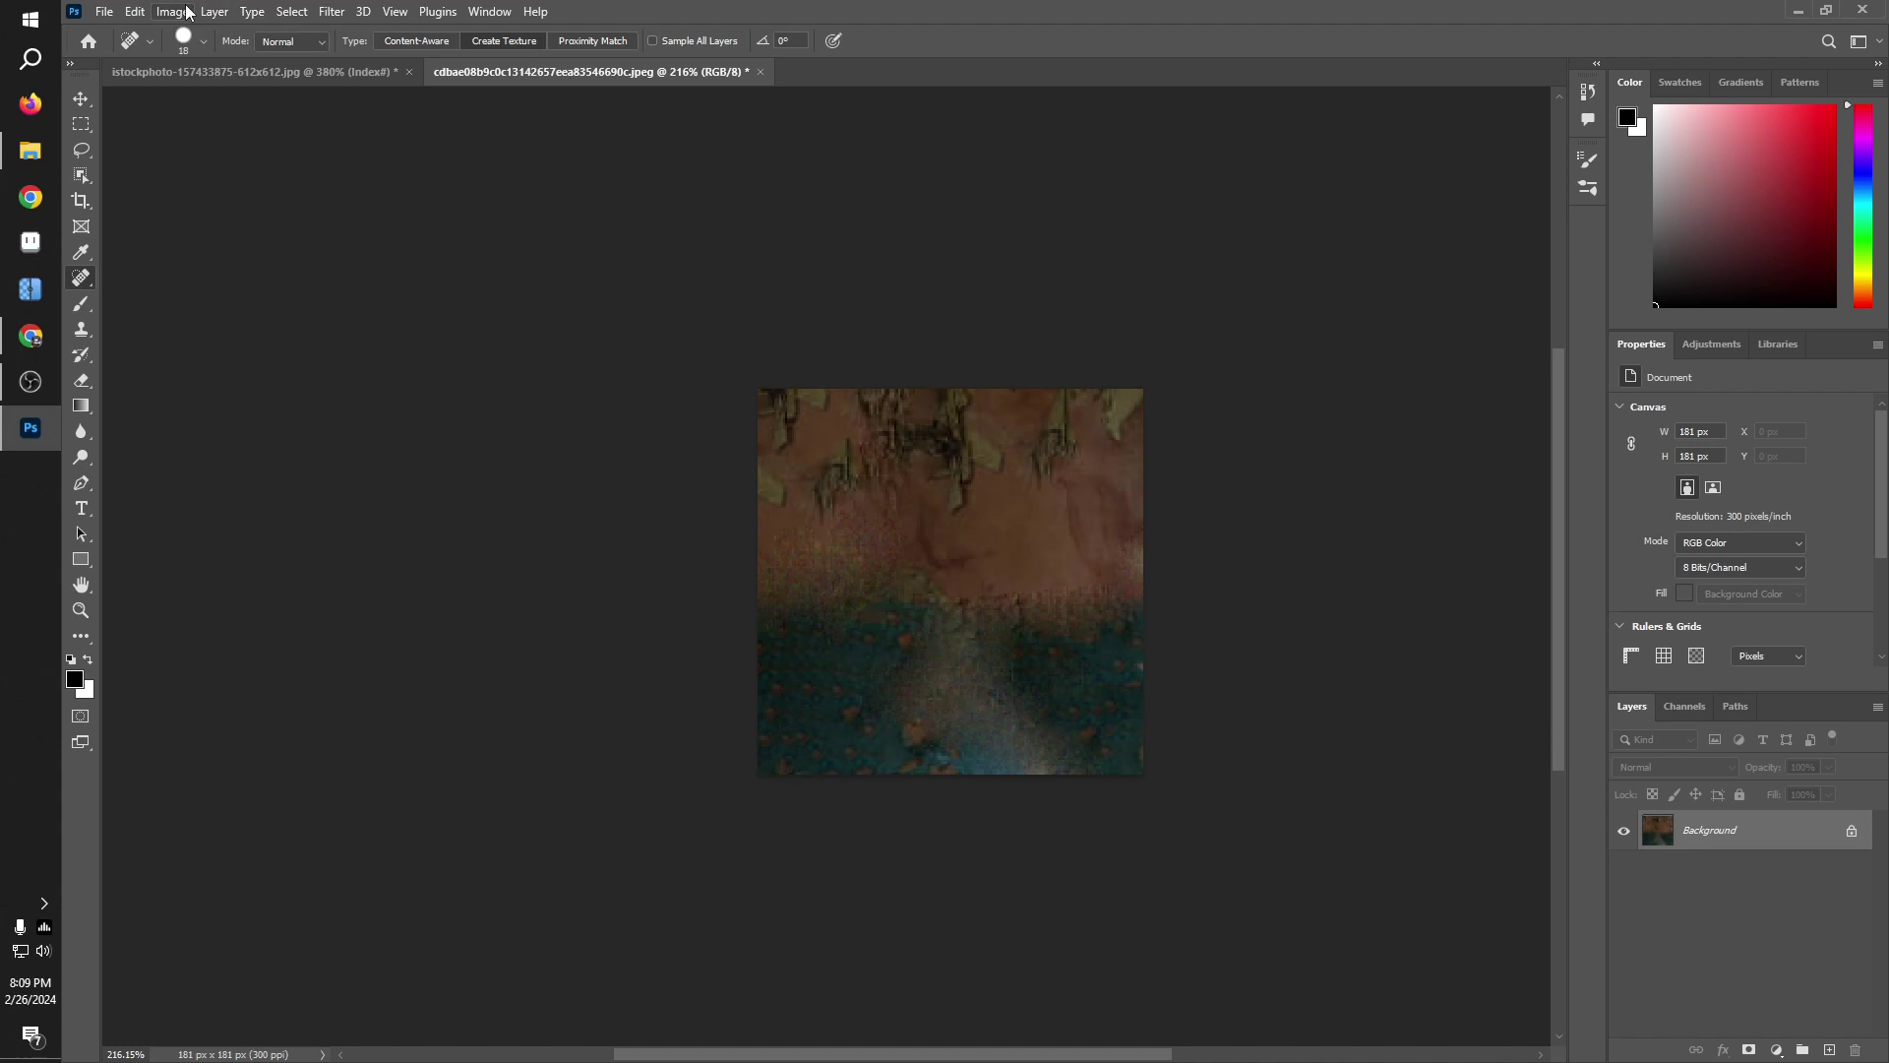
left_click(187, 11)
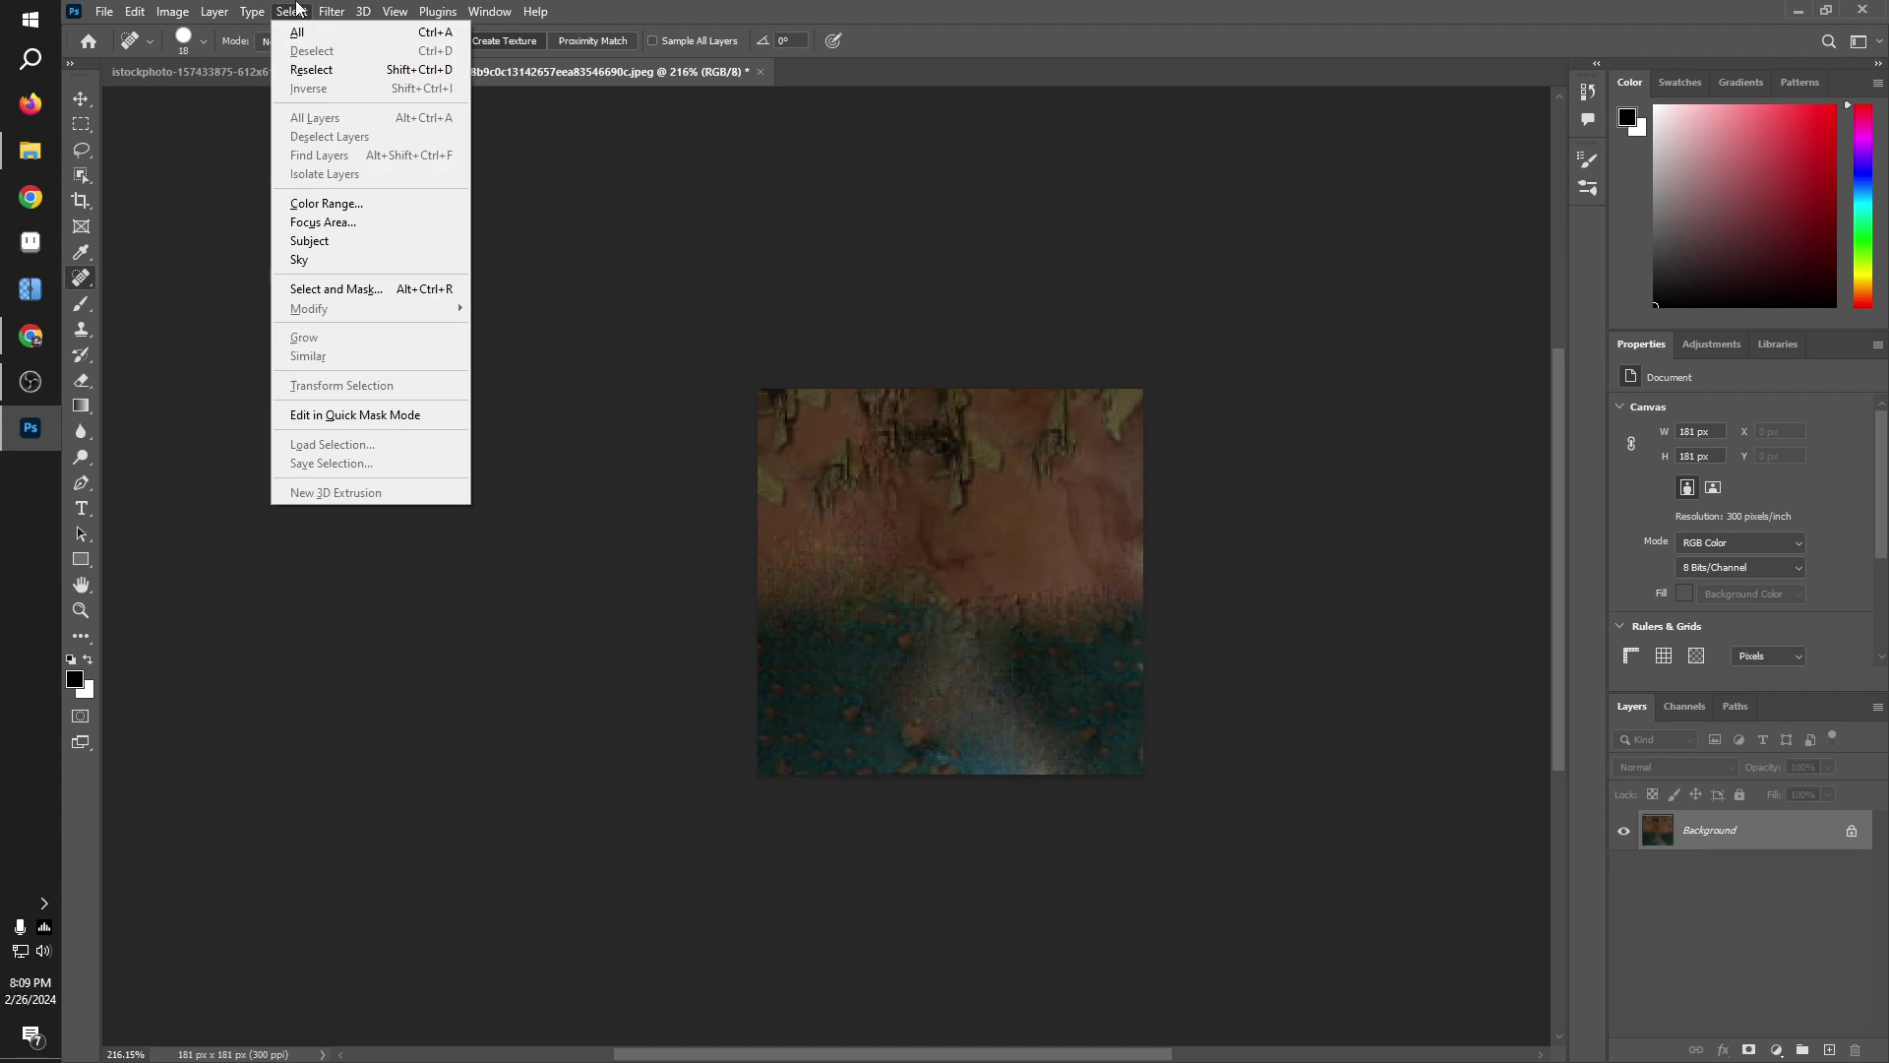
mouse_move(329, 11)
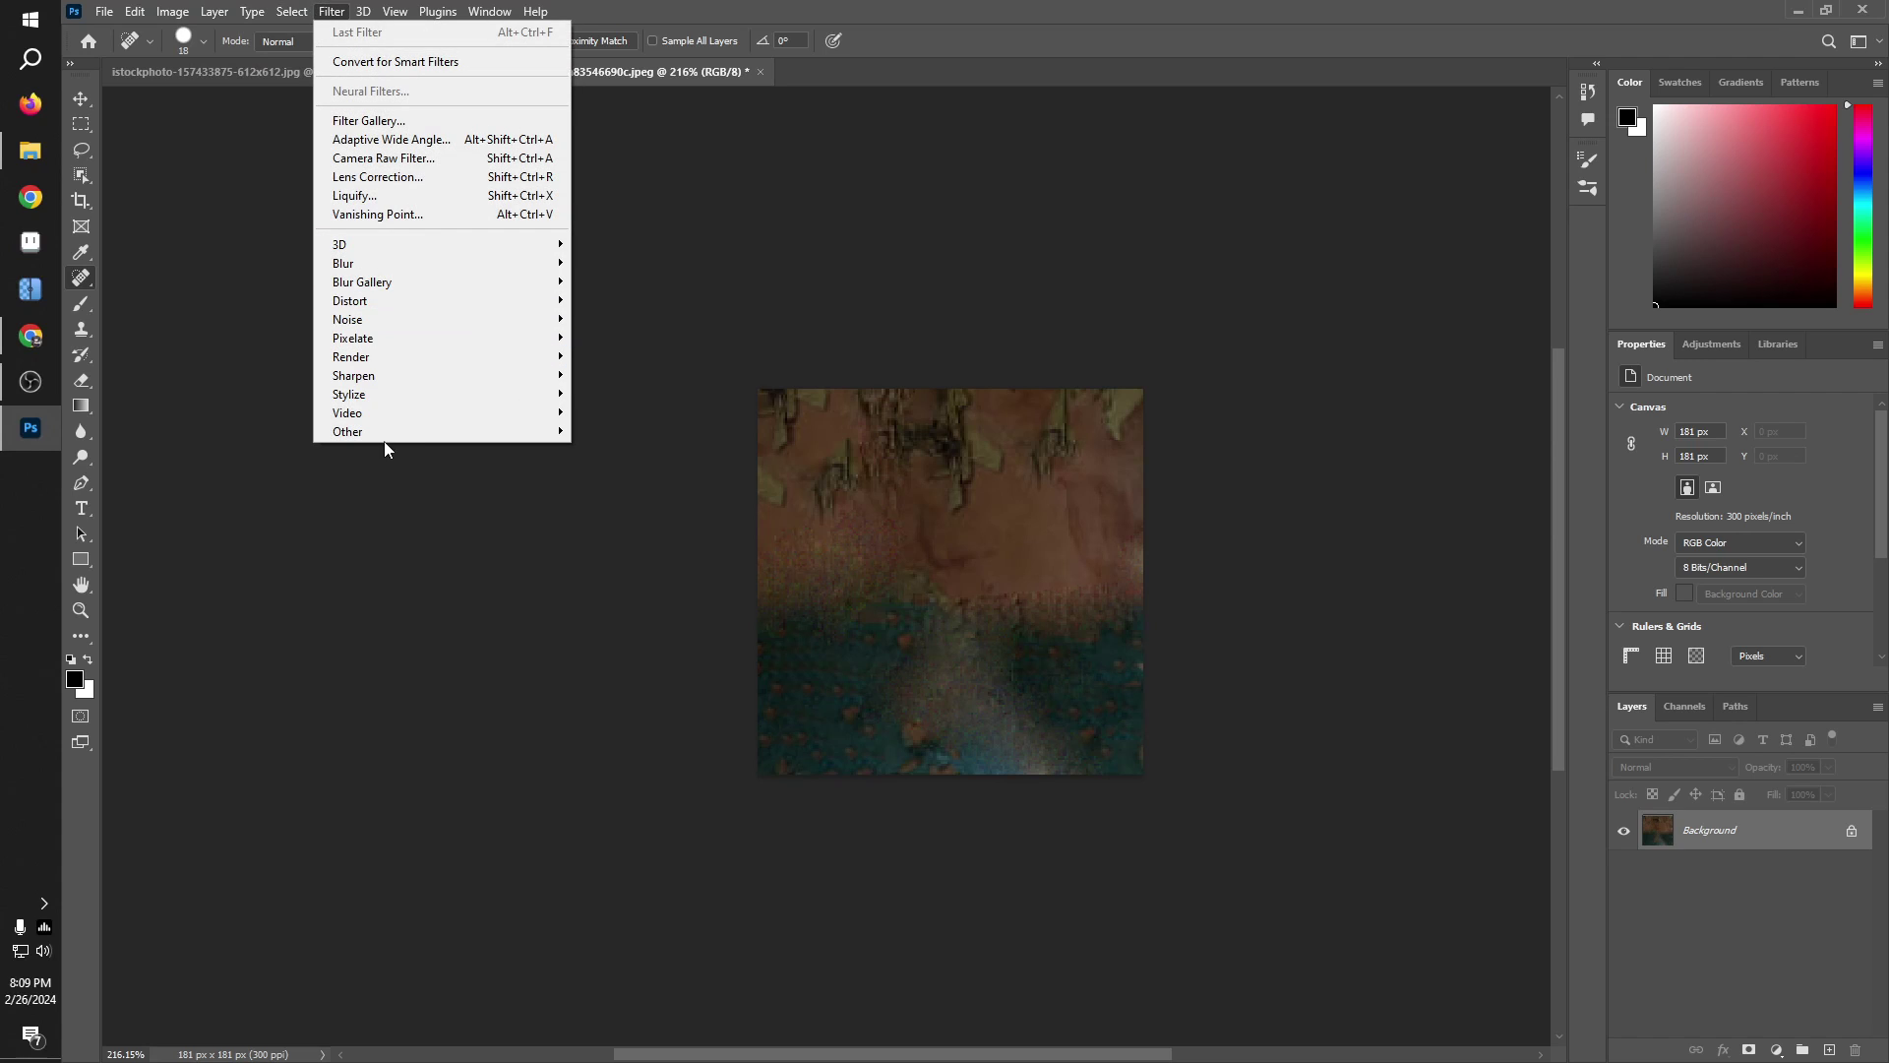
mouse_move(379, 438)
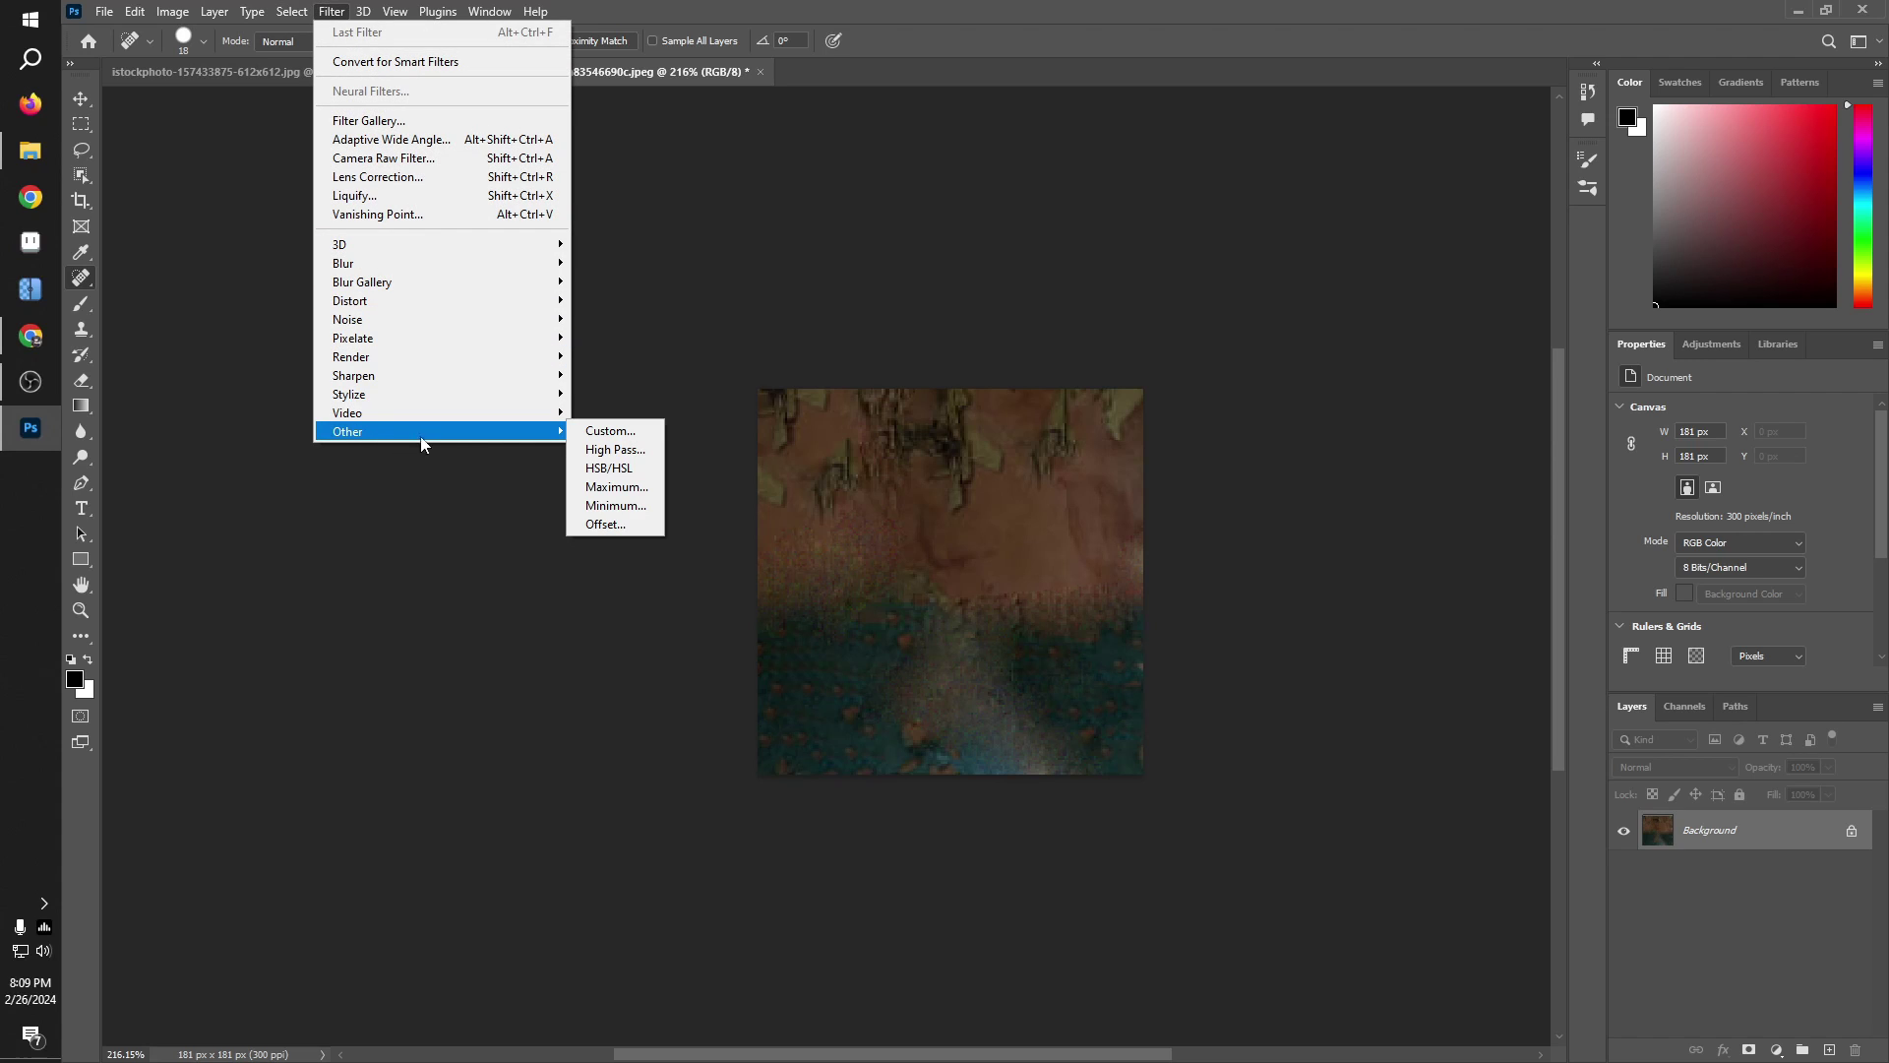
left_click(608, 524)
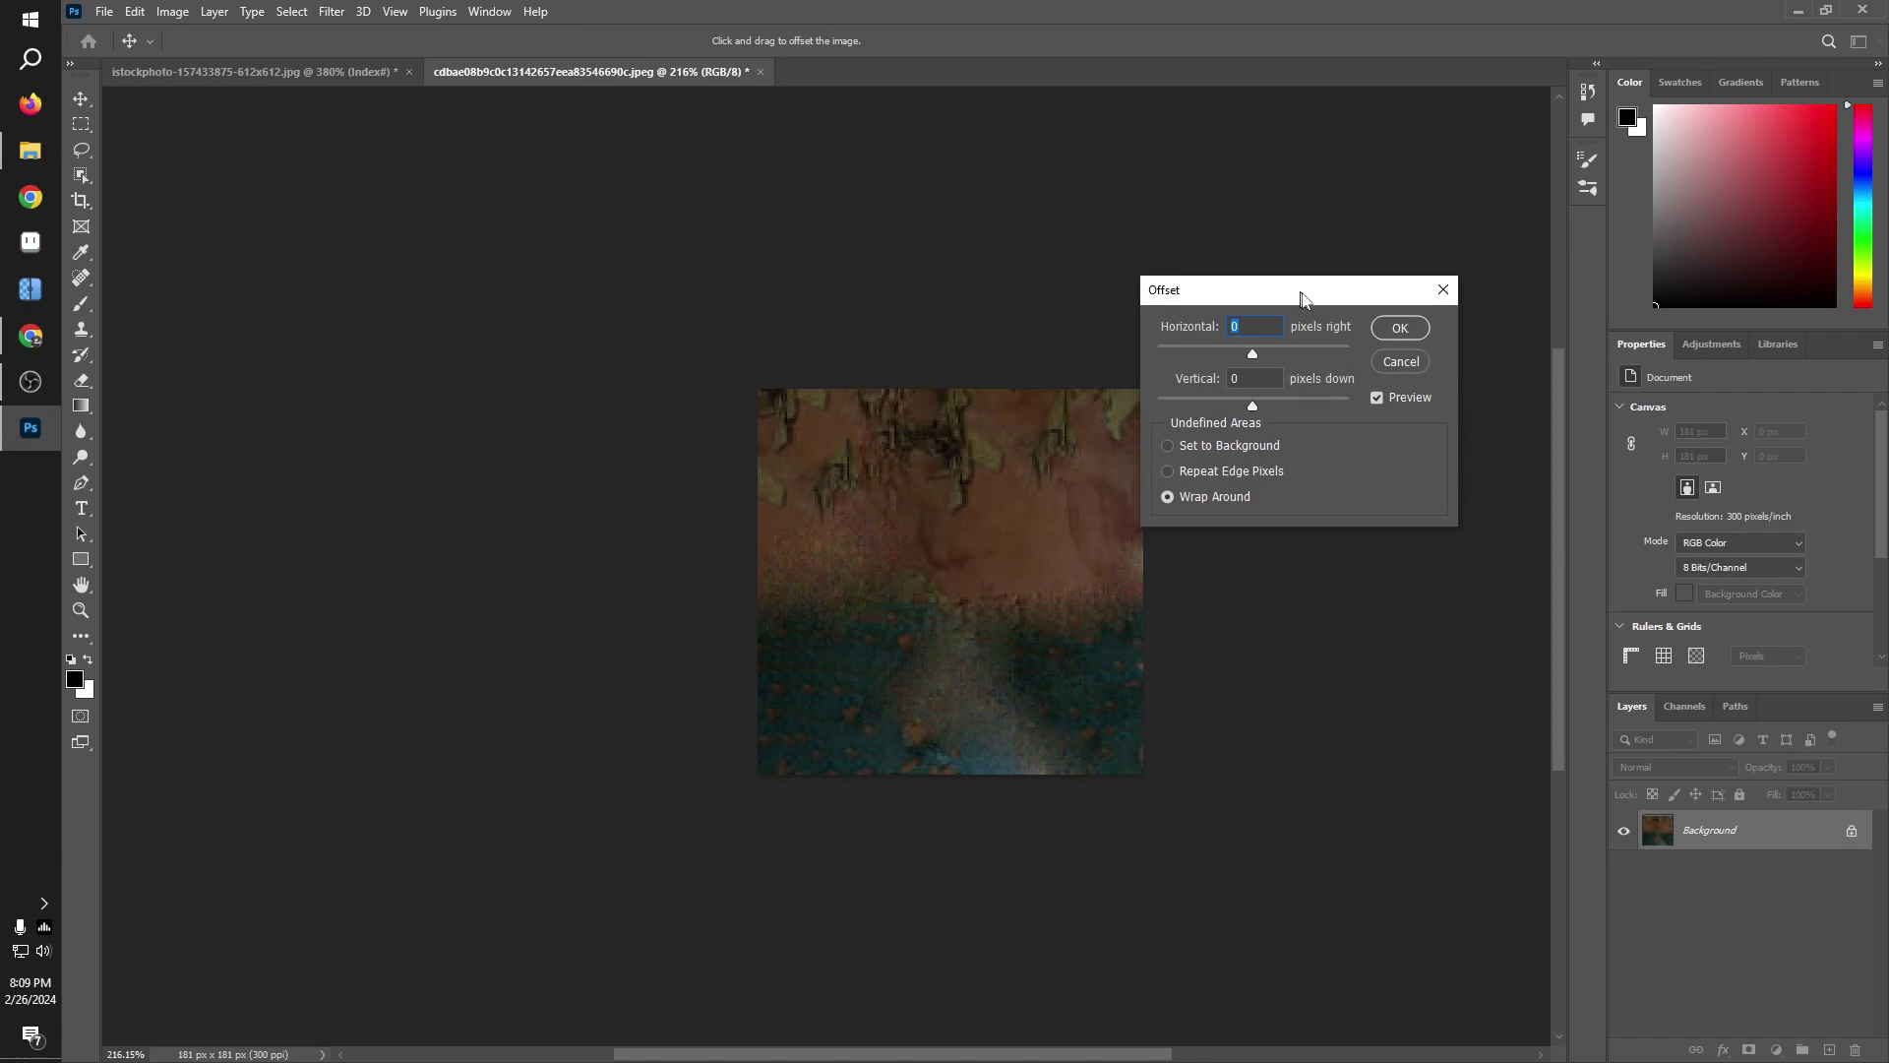
left_click_drag(1301, 296, 1417, 312)
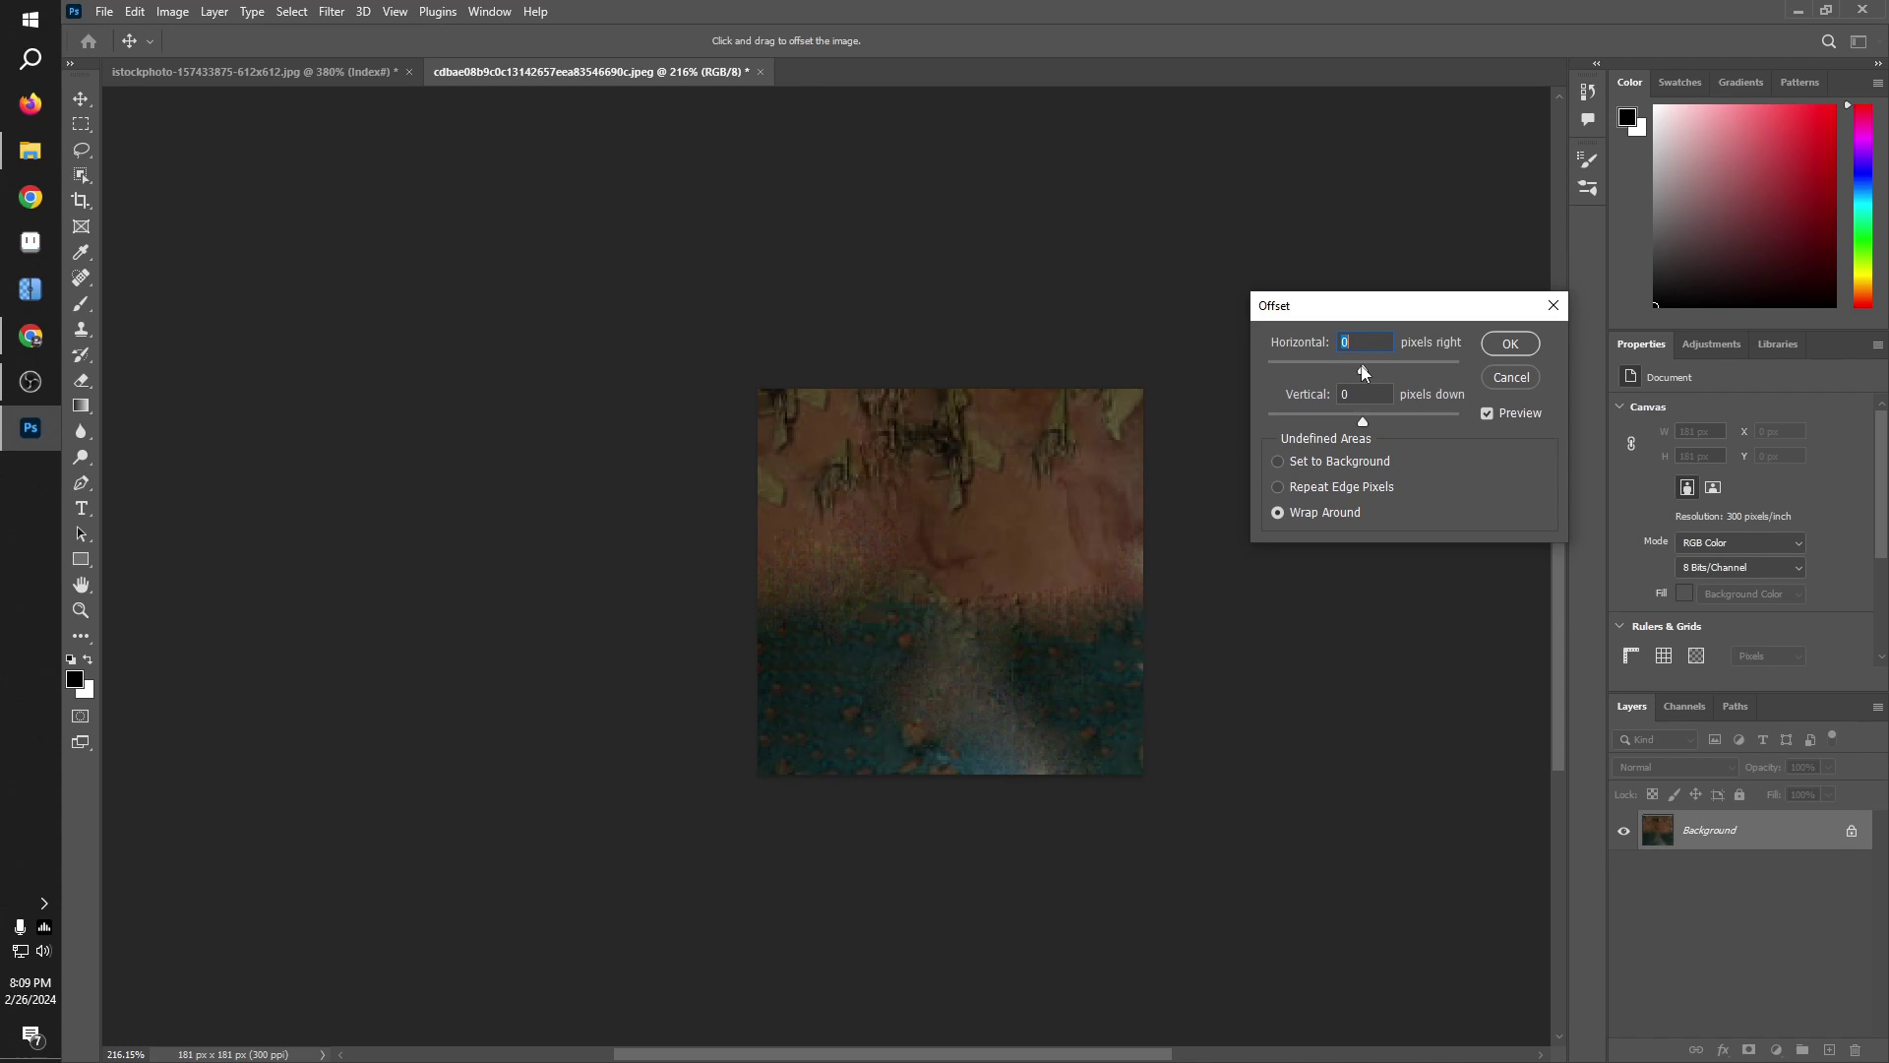
left_click_drag(1369, 366, 1390, 370)
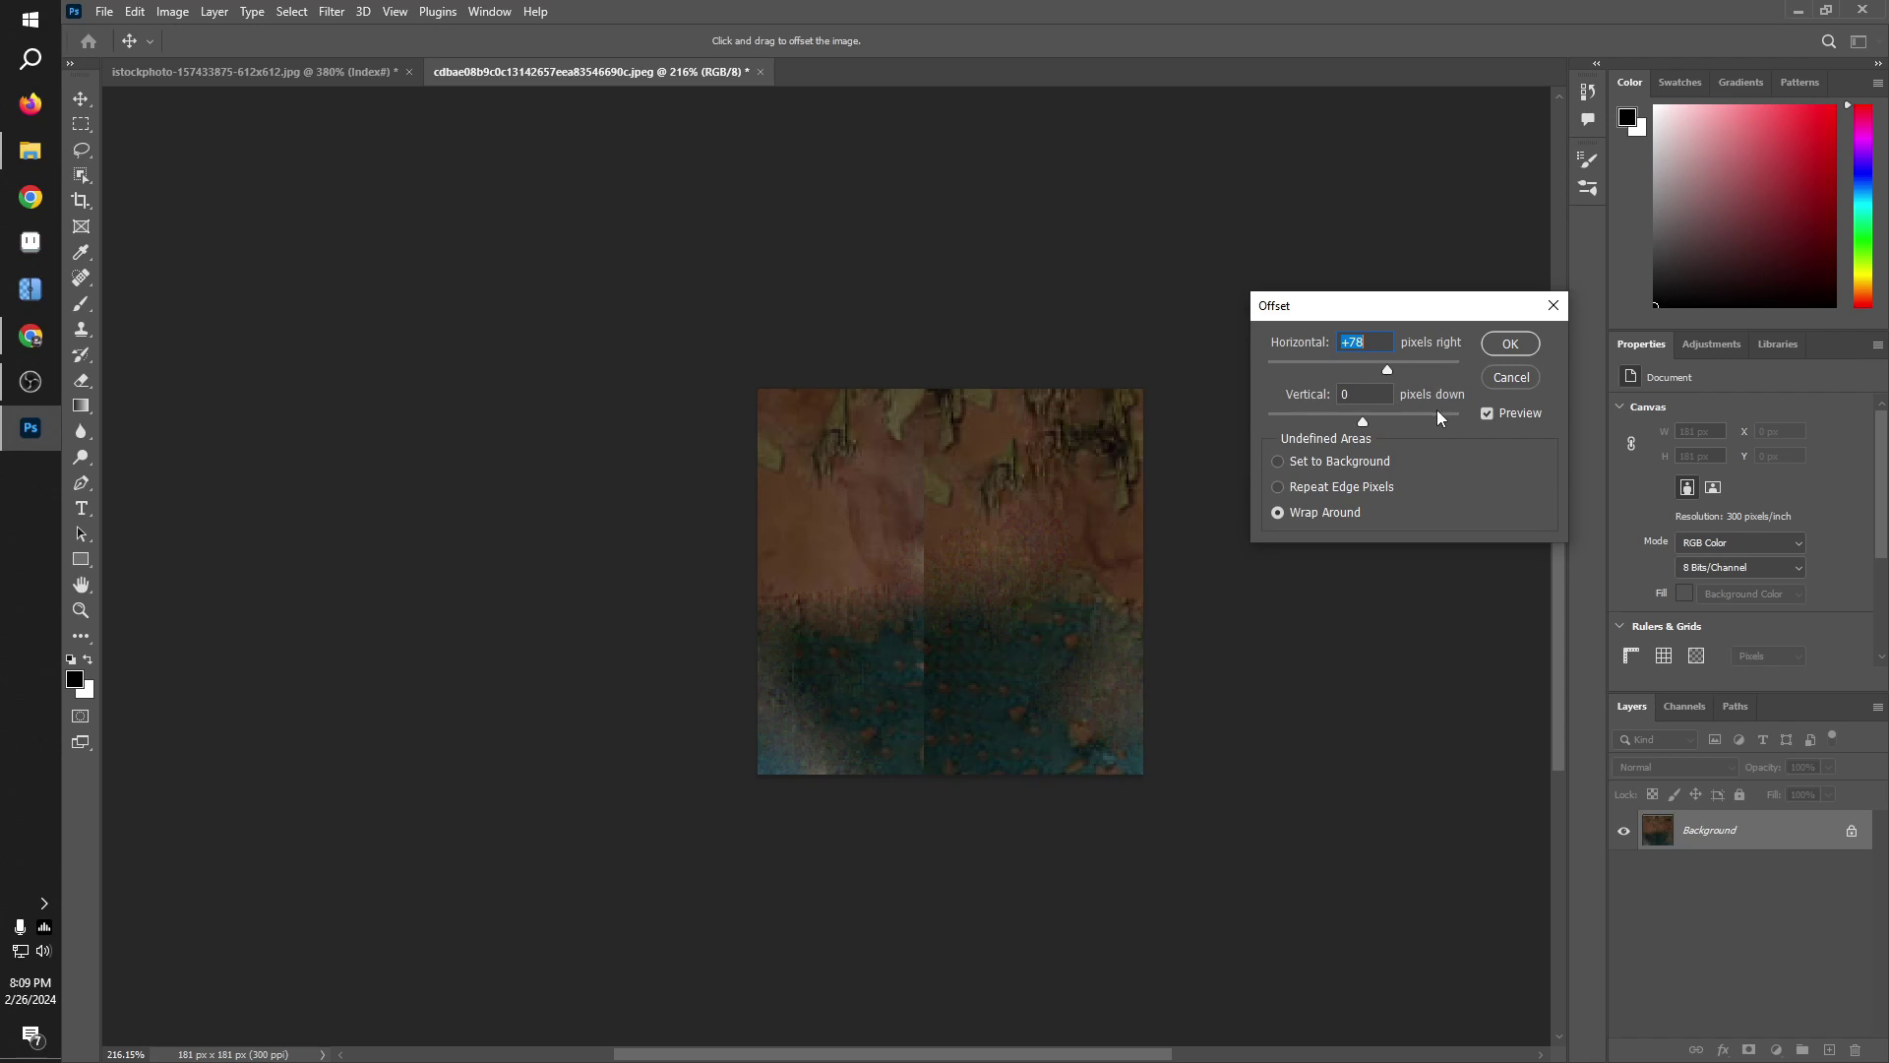
left_click_drag(1387, 421, 1408, 422)
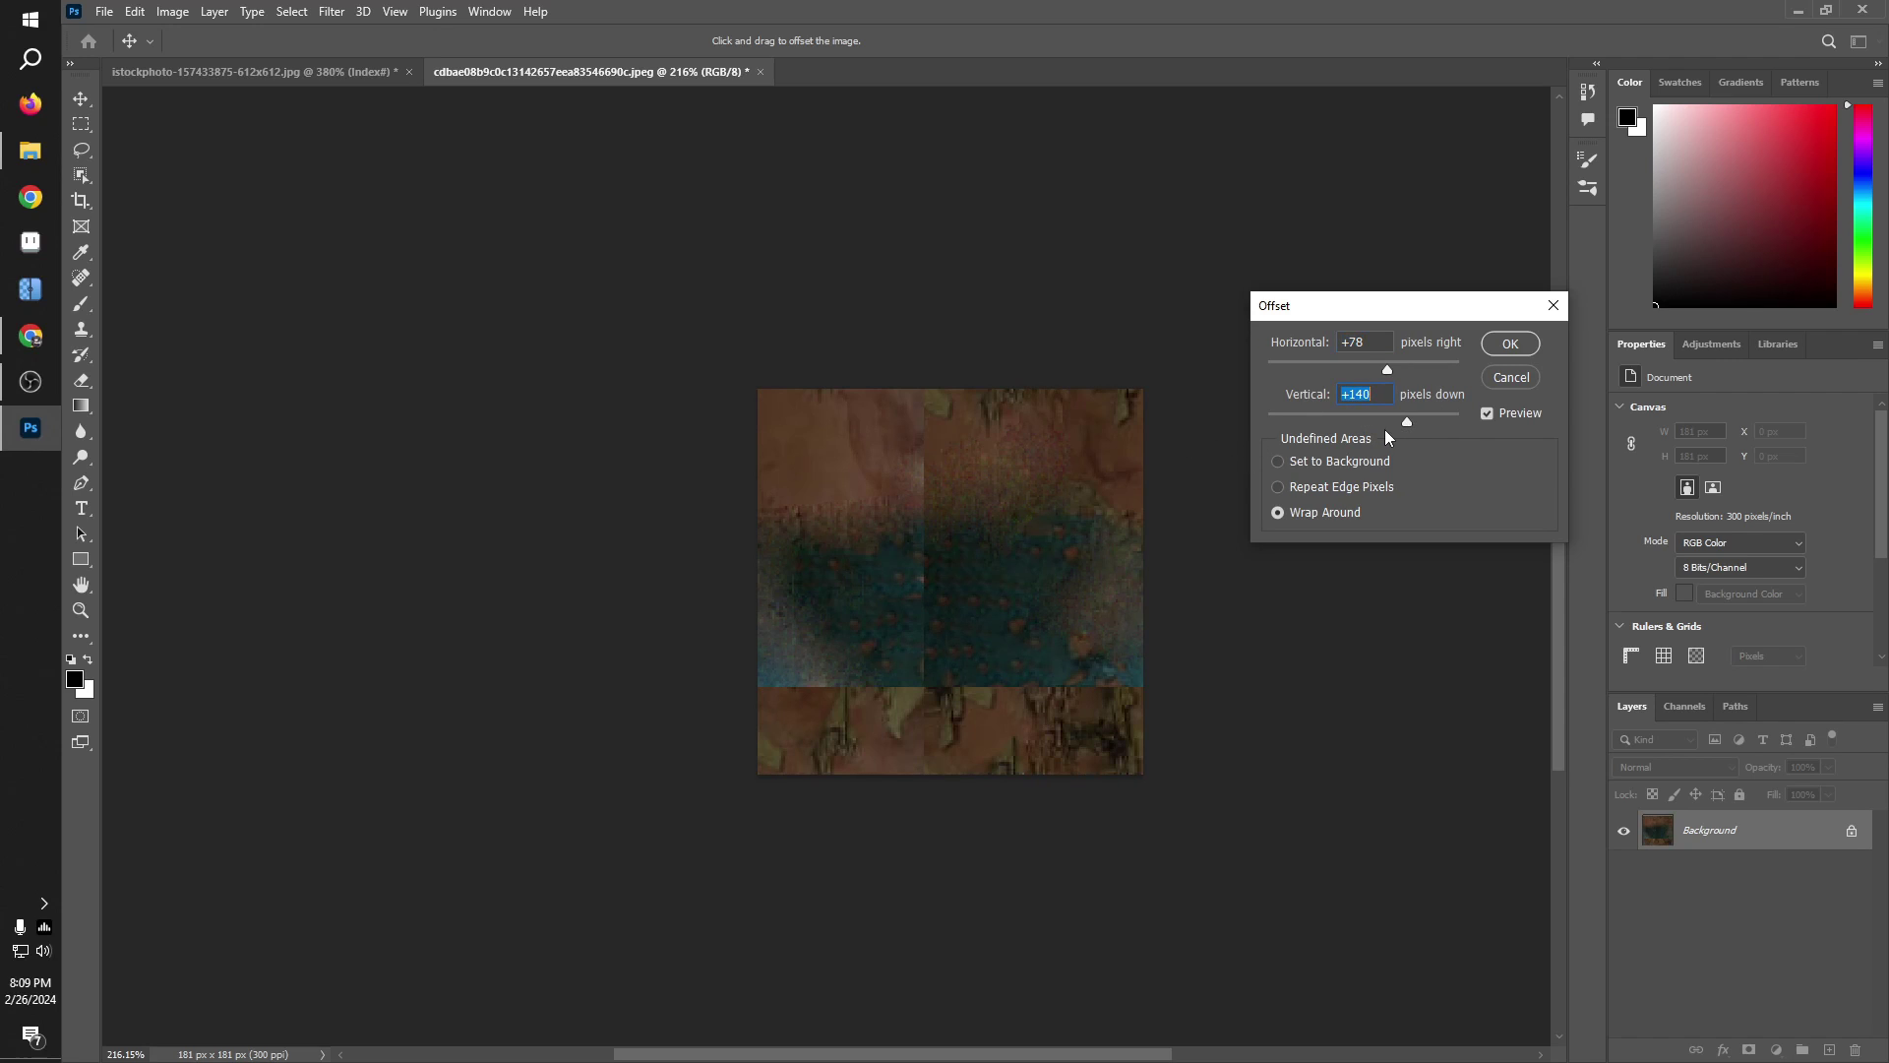
type("0")
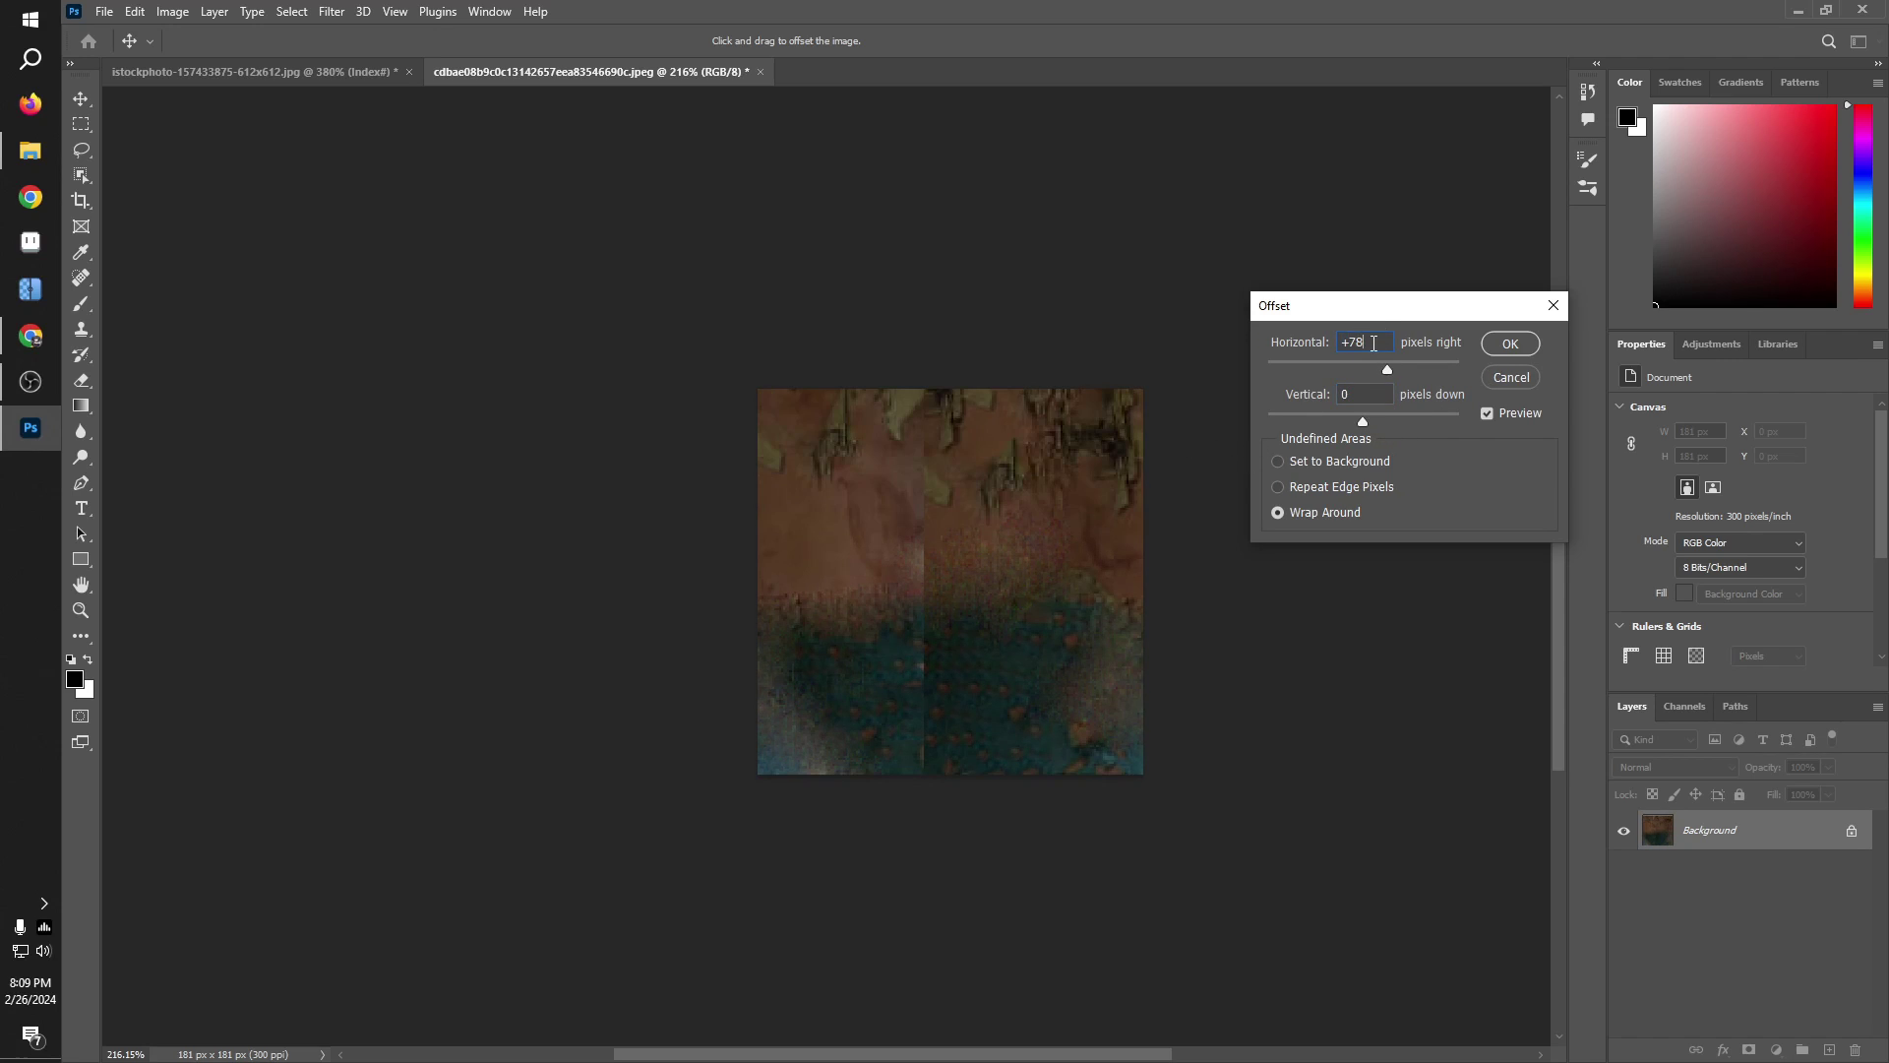
double_click(1375, 342)
key("alt")
left_click_drag(1435, 314, 1416, 262)
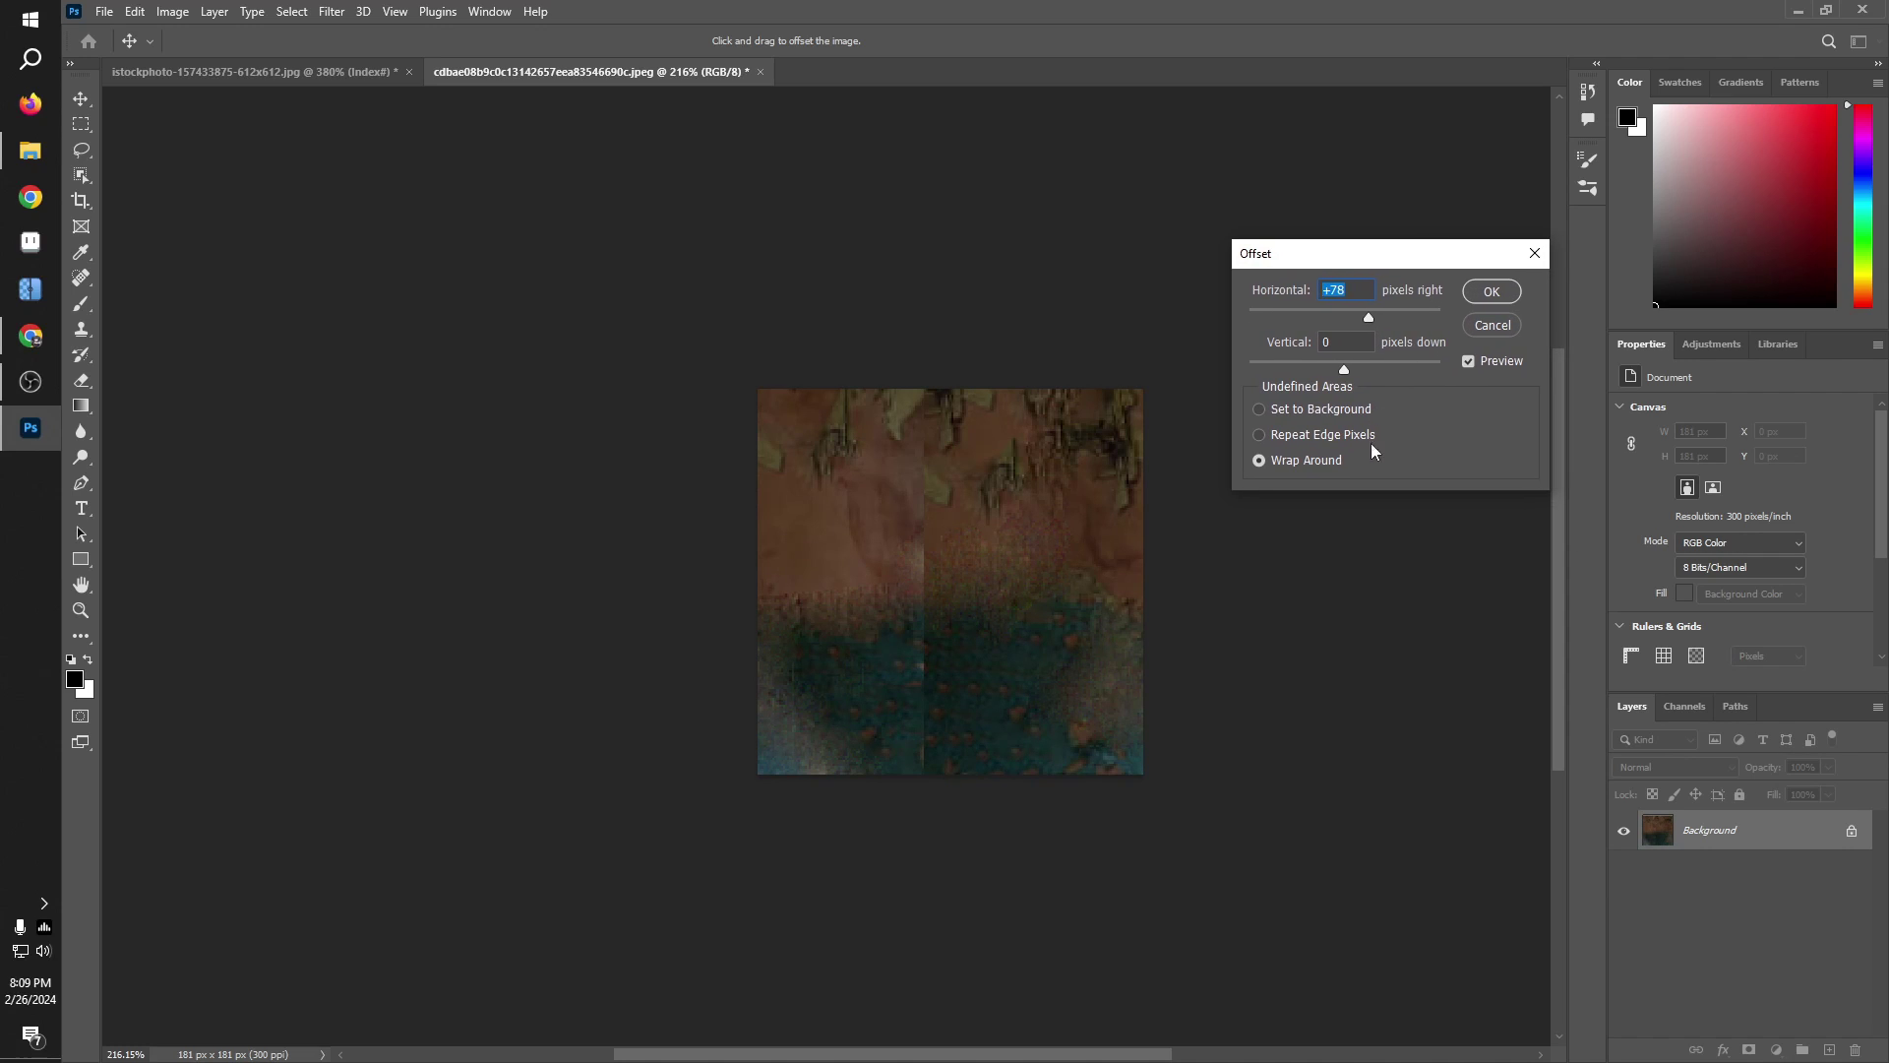
left_click(1491, 290)
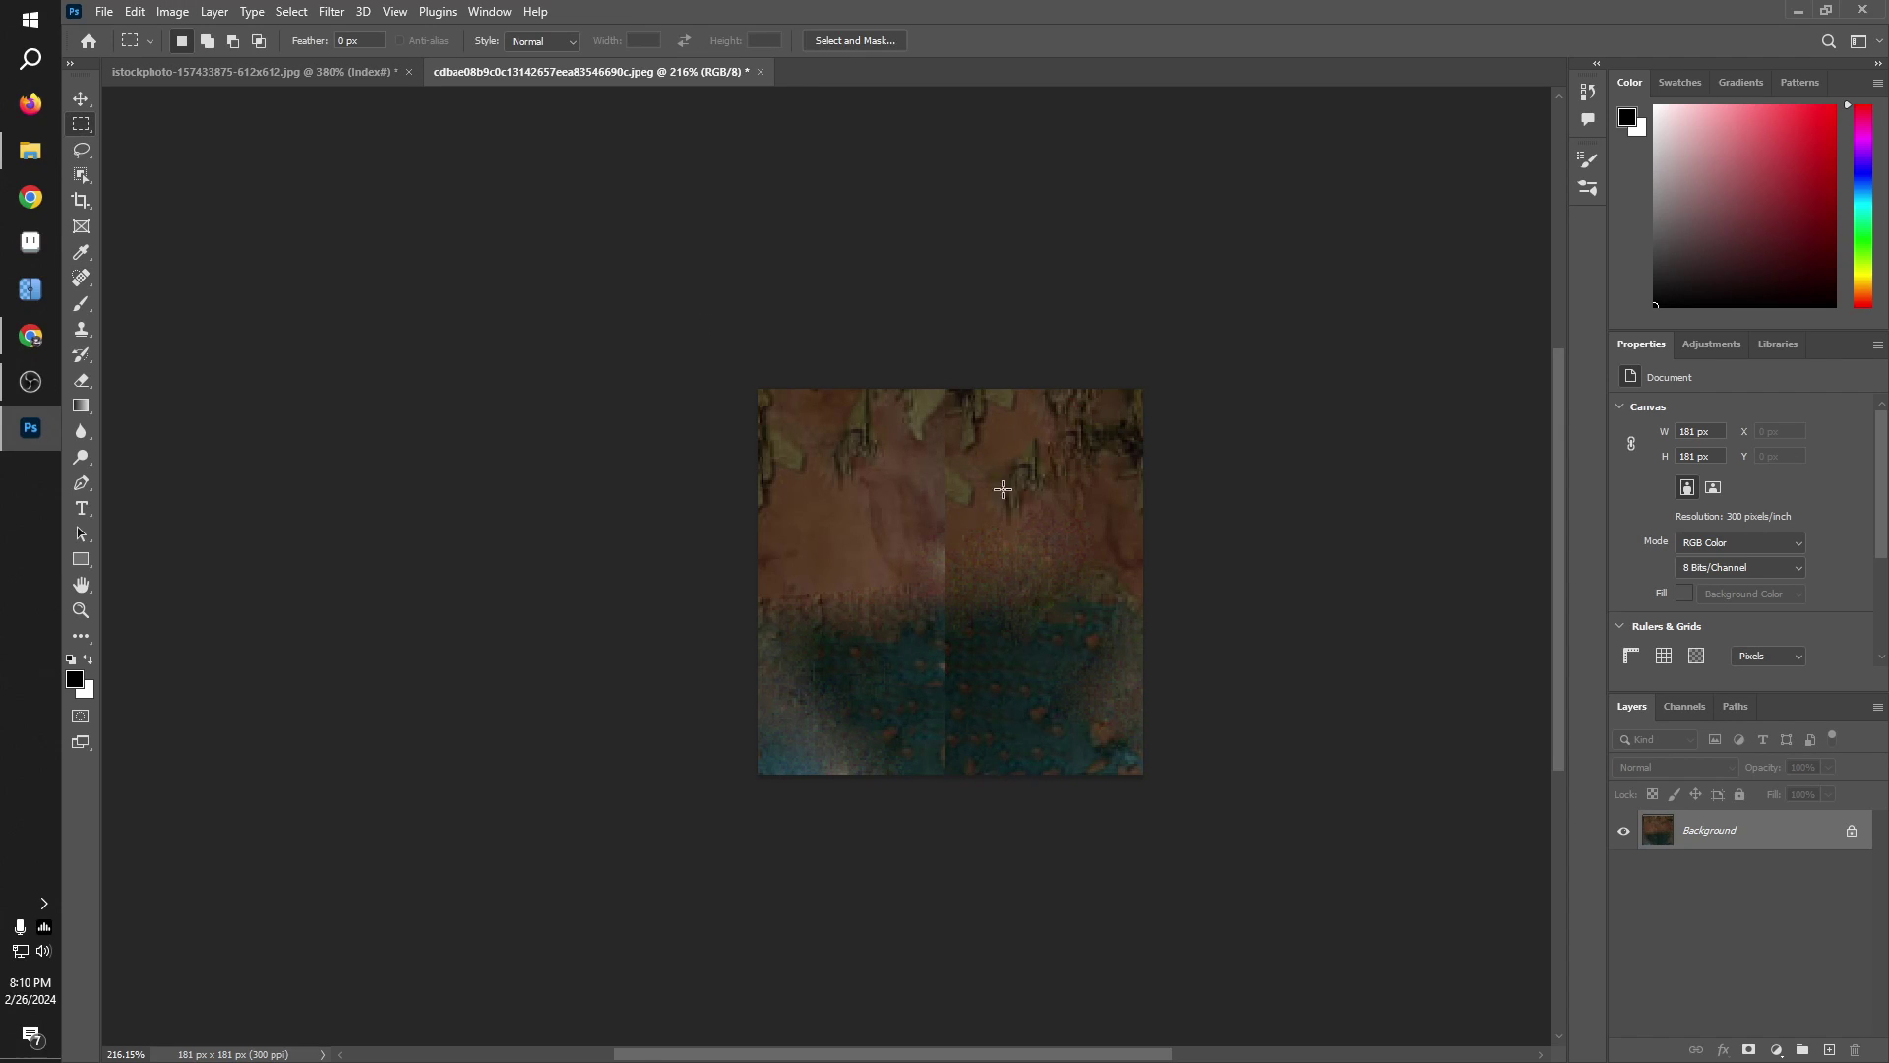
Step: Select a full-height strip around the vertical seam, replace it with a Content-Aware fill, and clear the selection
left_click_drag(935, 386, 987, 792)
left_click(925, 355)
key("shift+F5")
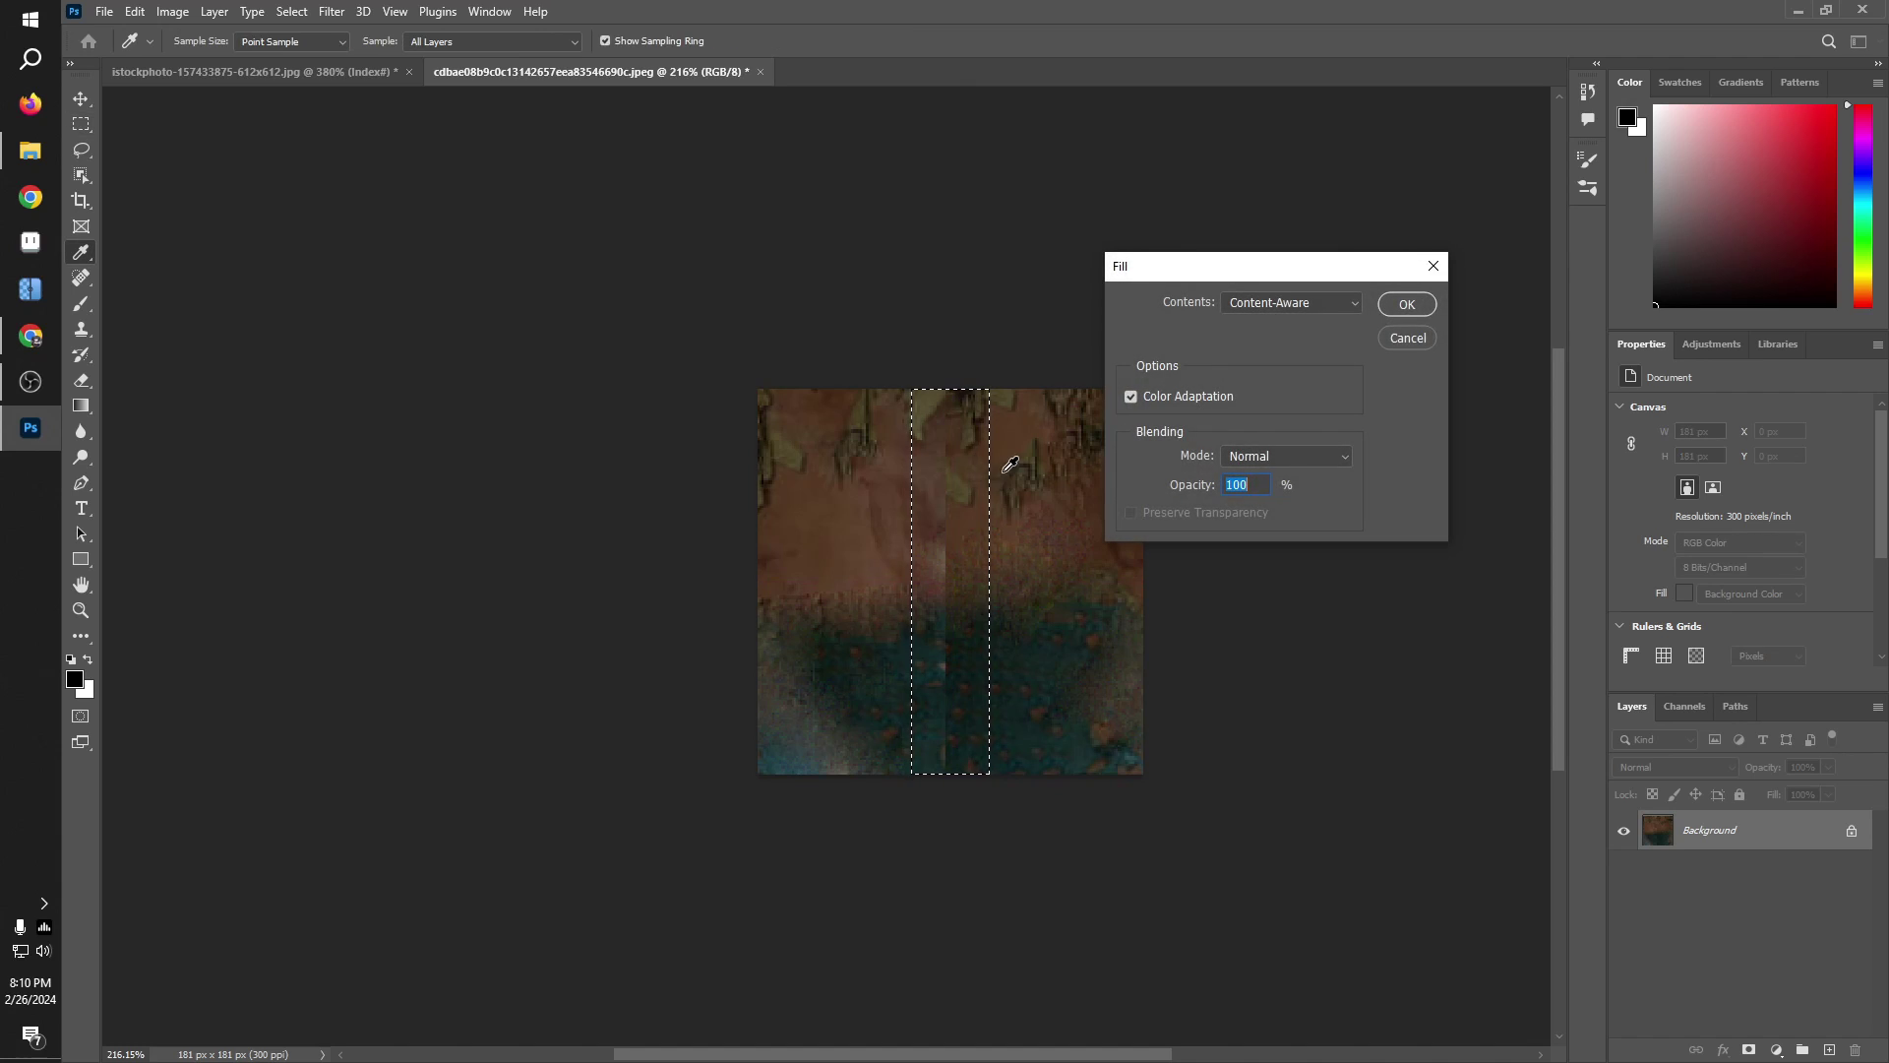
key("Return")
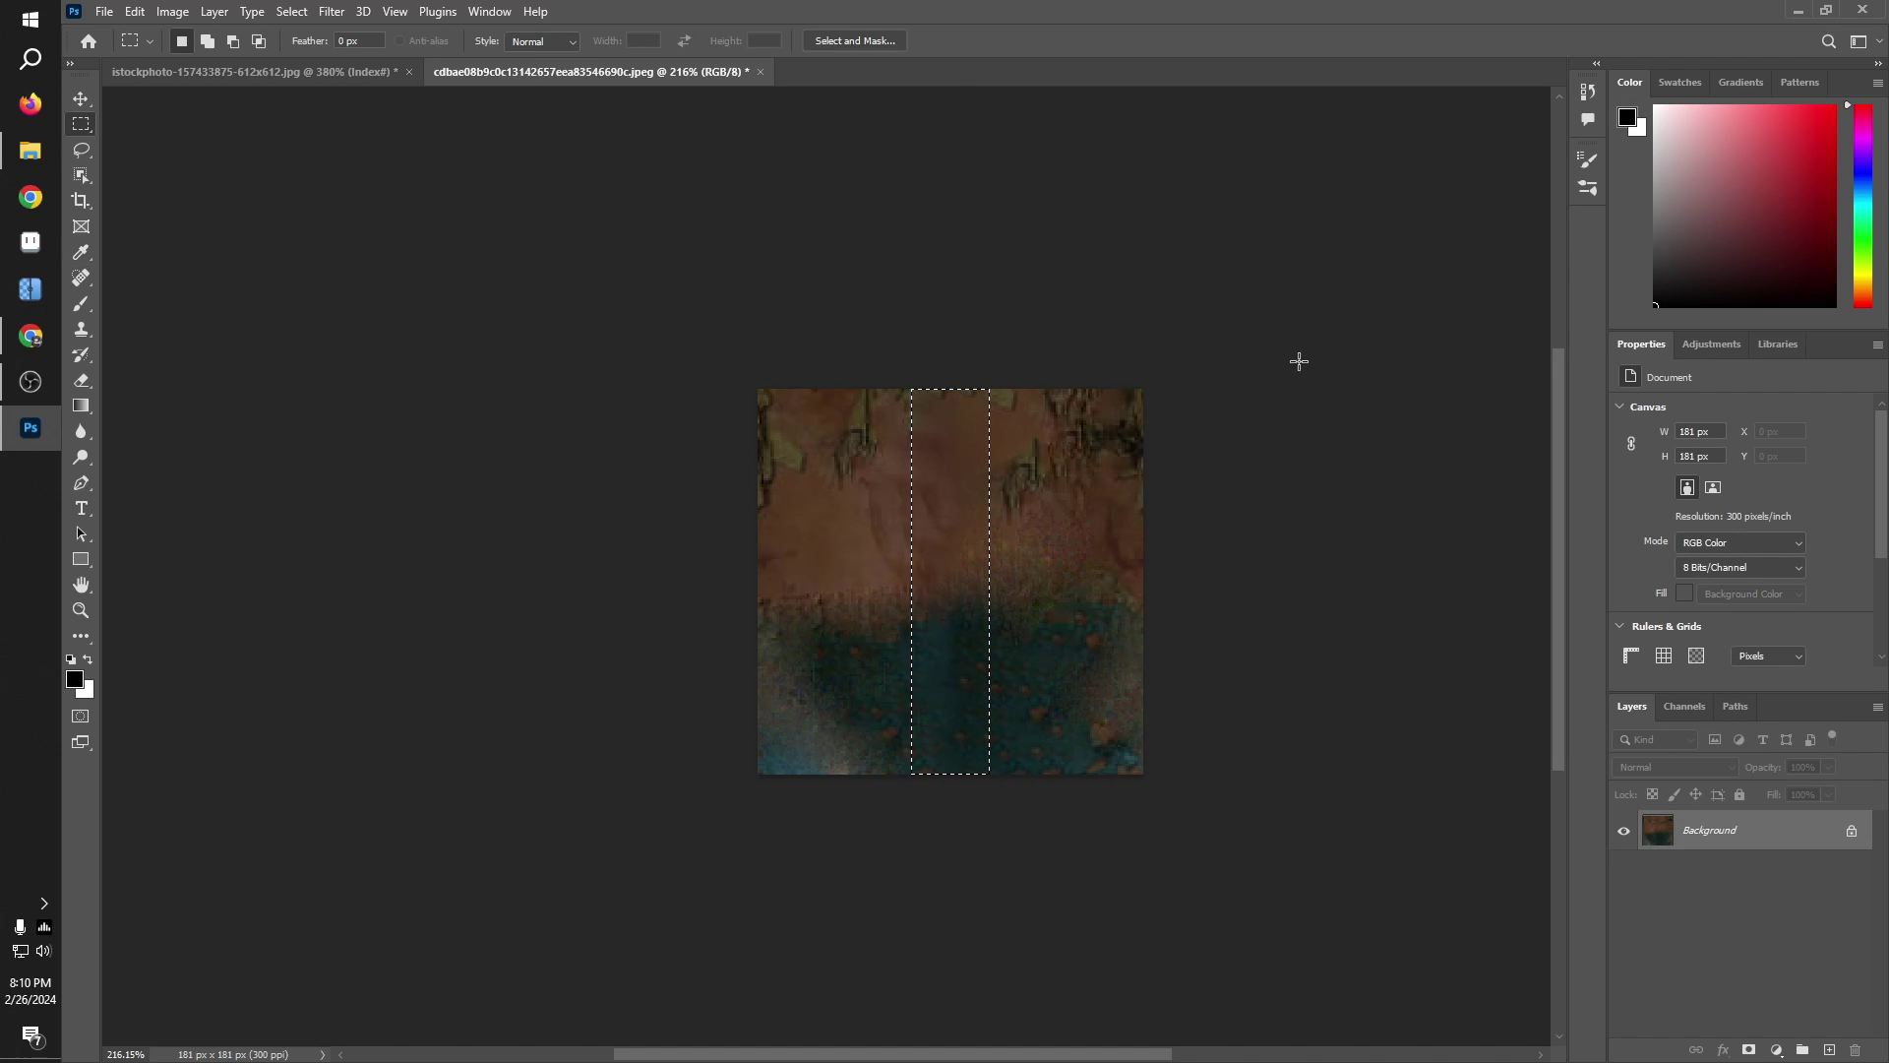
key("ctrl+d")
Step: Content-Aware fill a small rectangle where the former seam crosses the upper part of the teal paint, and deselect it
scroll(1154, 685, "down", 2)
scroll(882, 708, "up", 2)
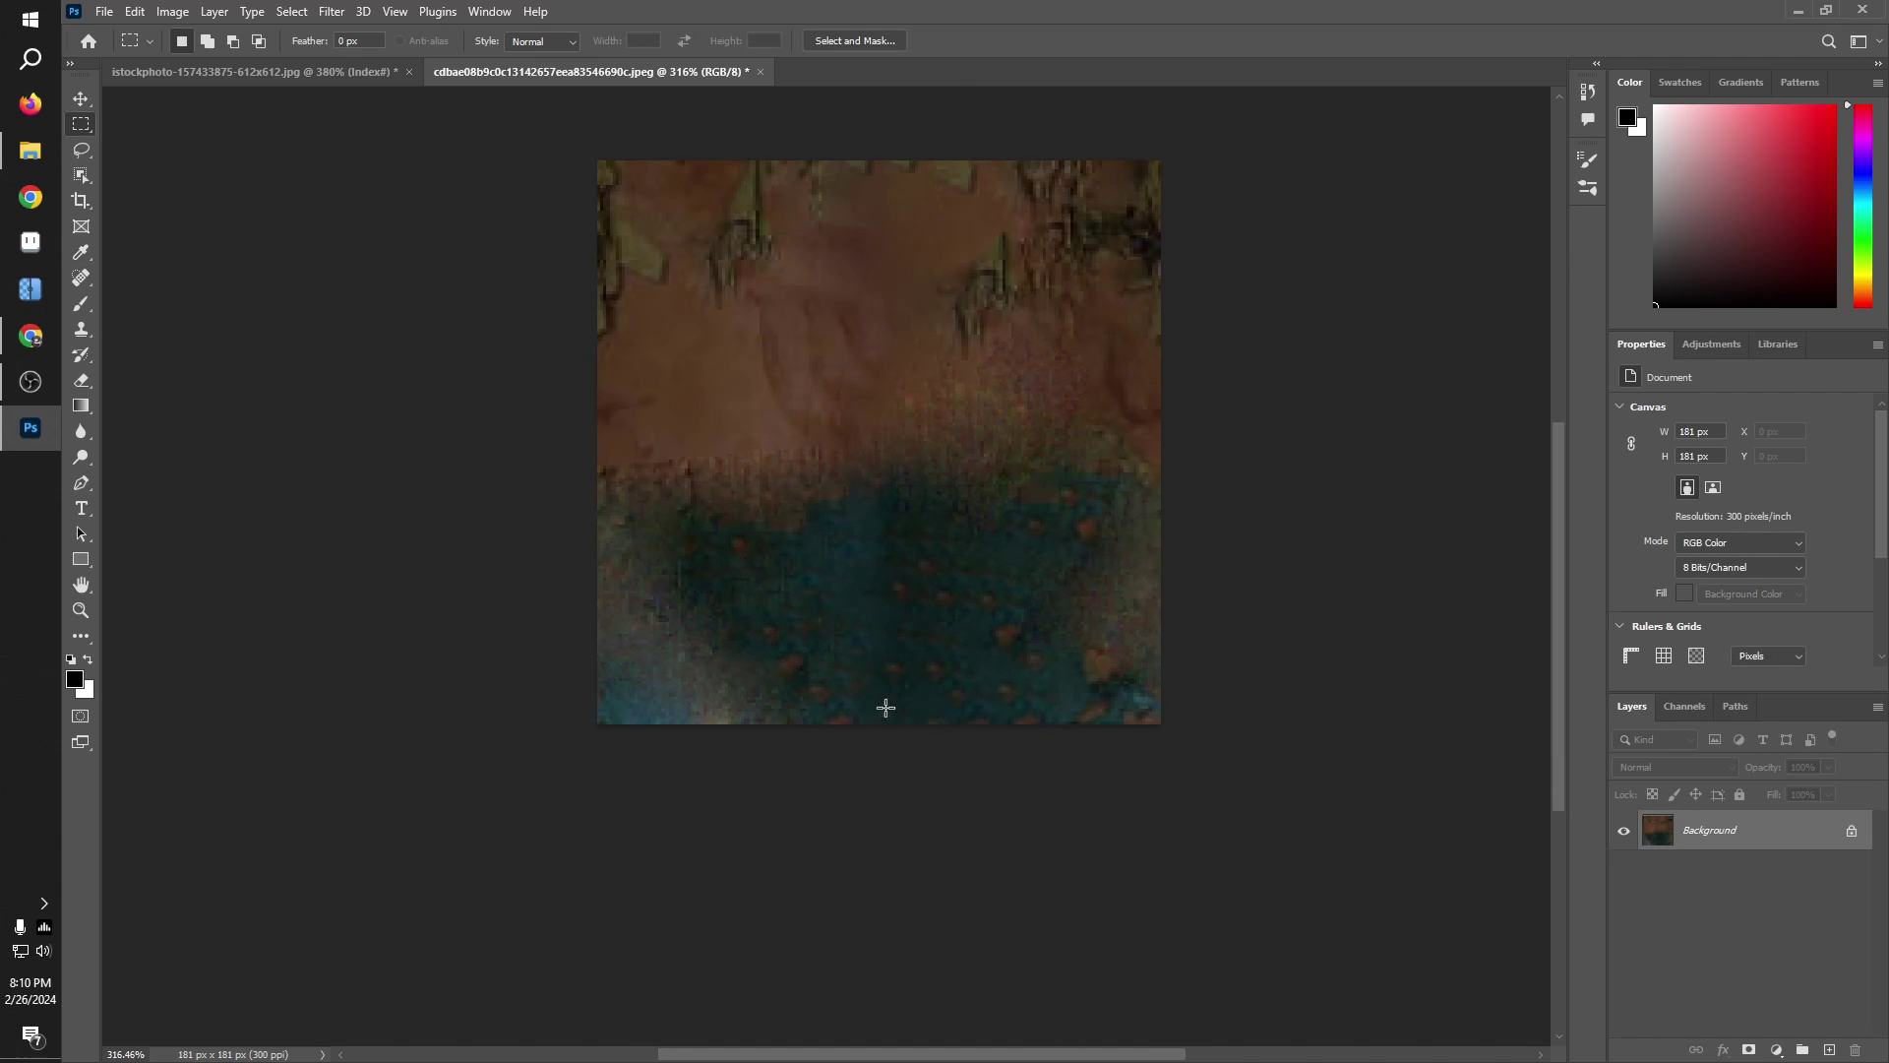
scroll(781, 595, "up", 2)
scroll(882, 624, "down", 3)
scroll(977, 582, "down", 1)
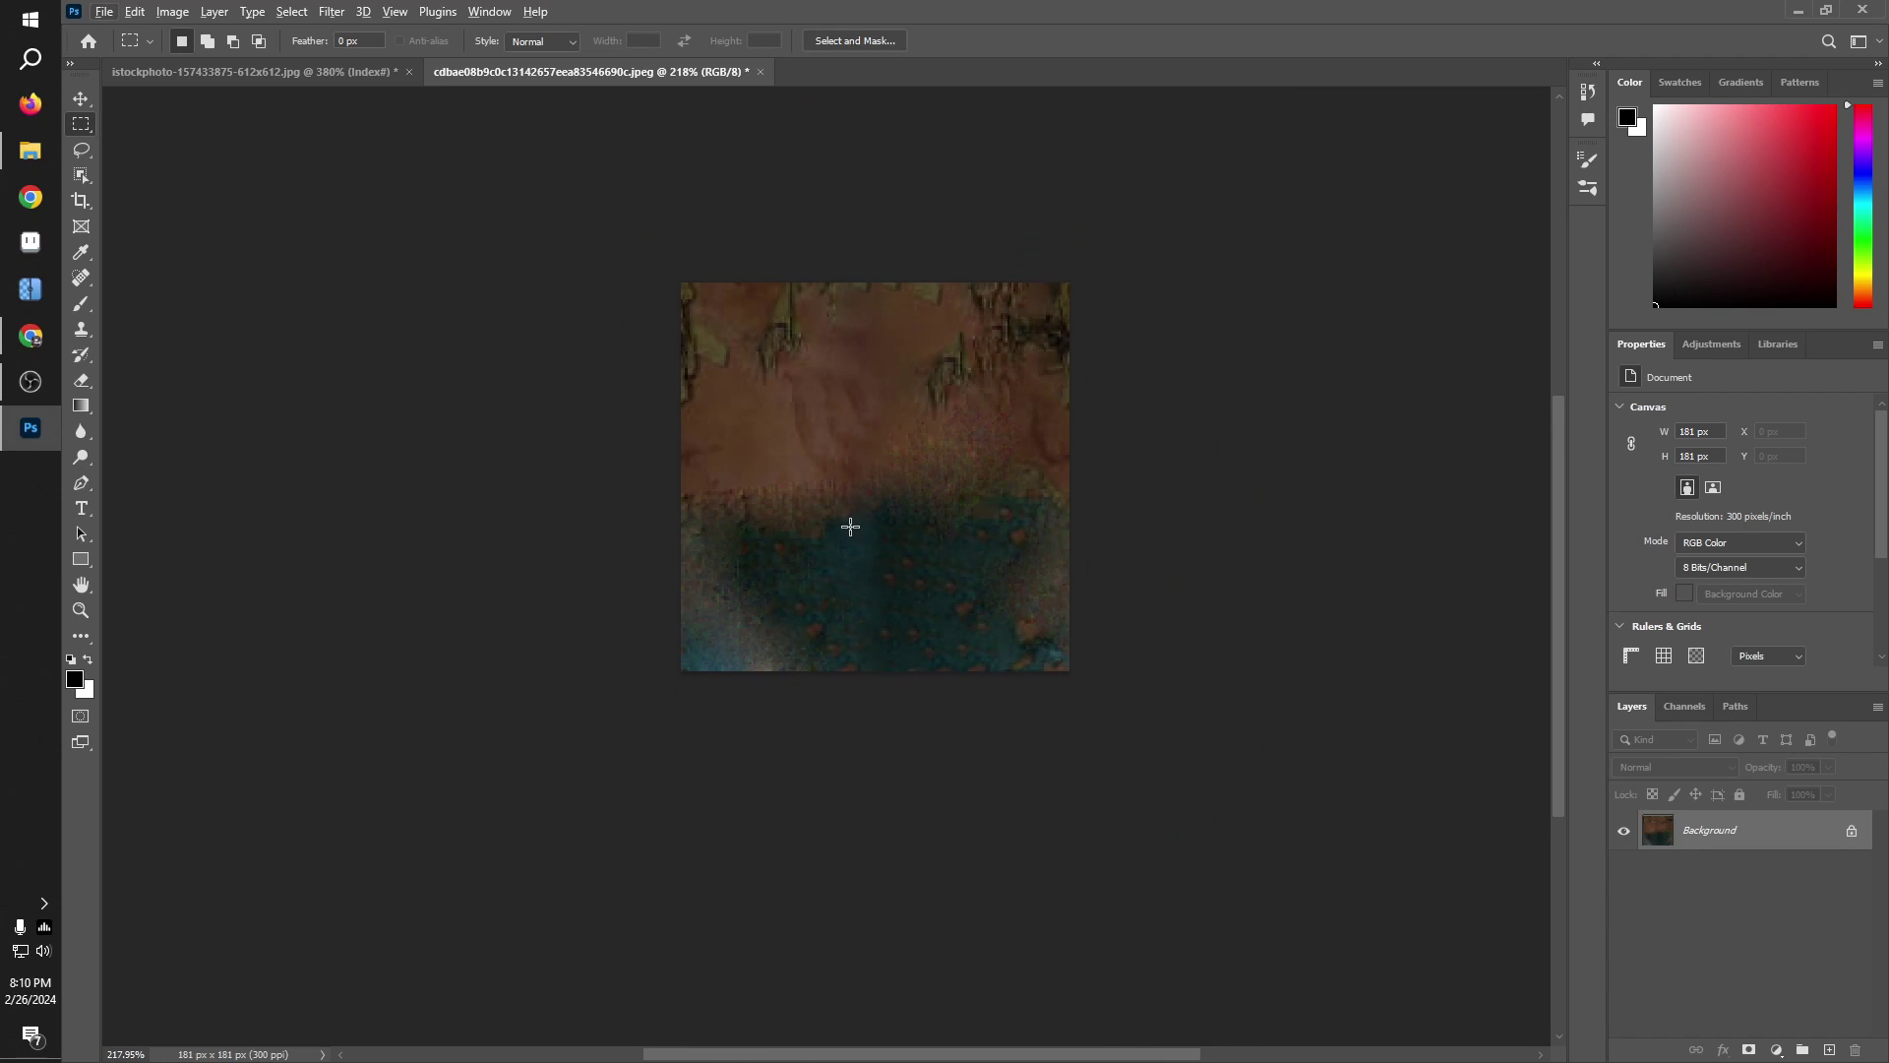
left_click_drag(854, 517, 944, 591)
key("shift+BackSpace")
key("Return")
key("ctrl+d")
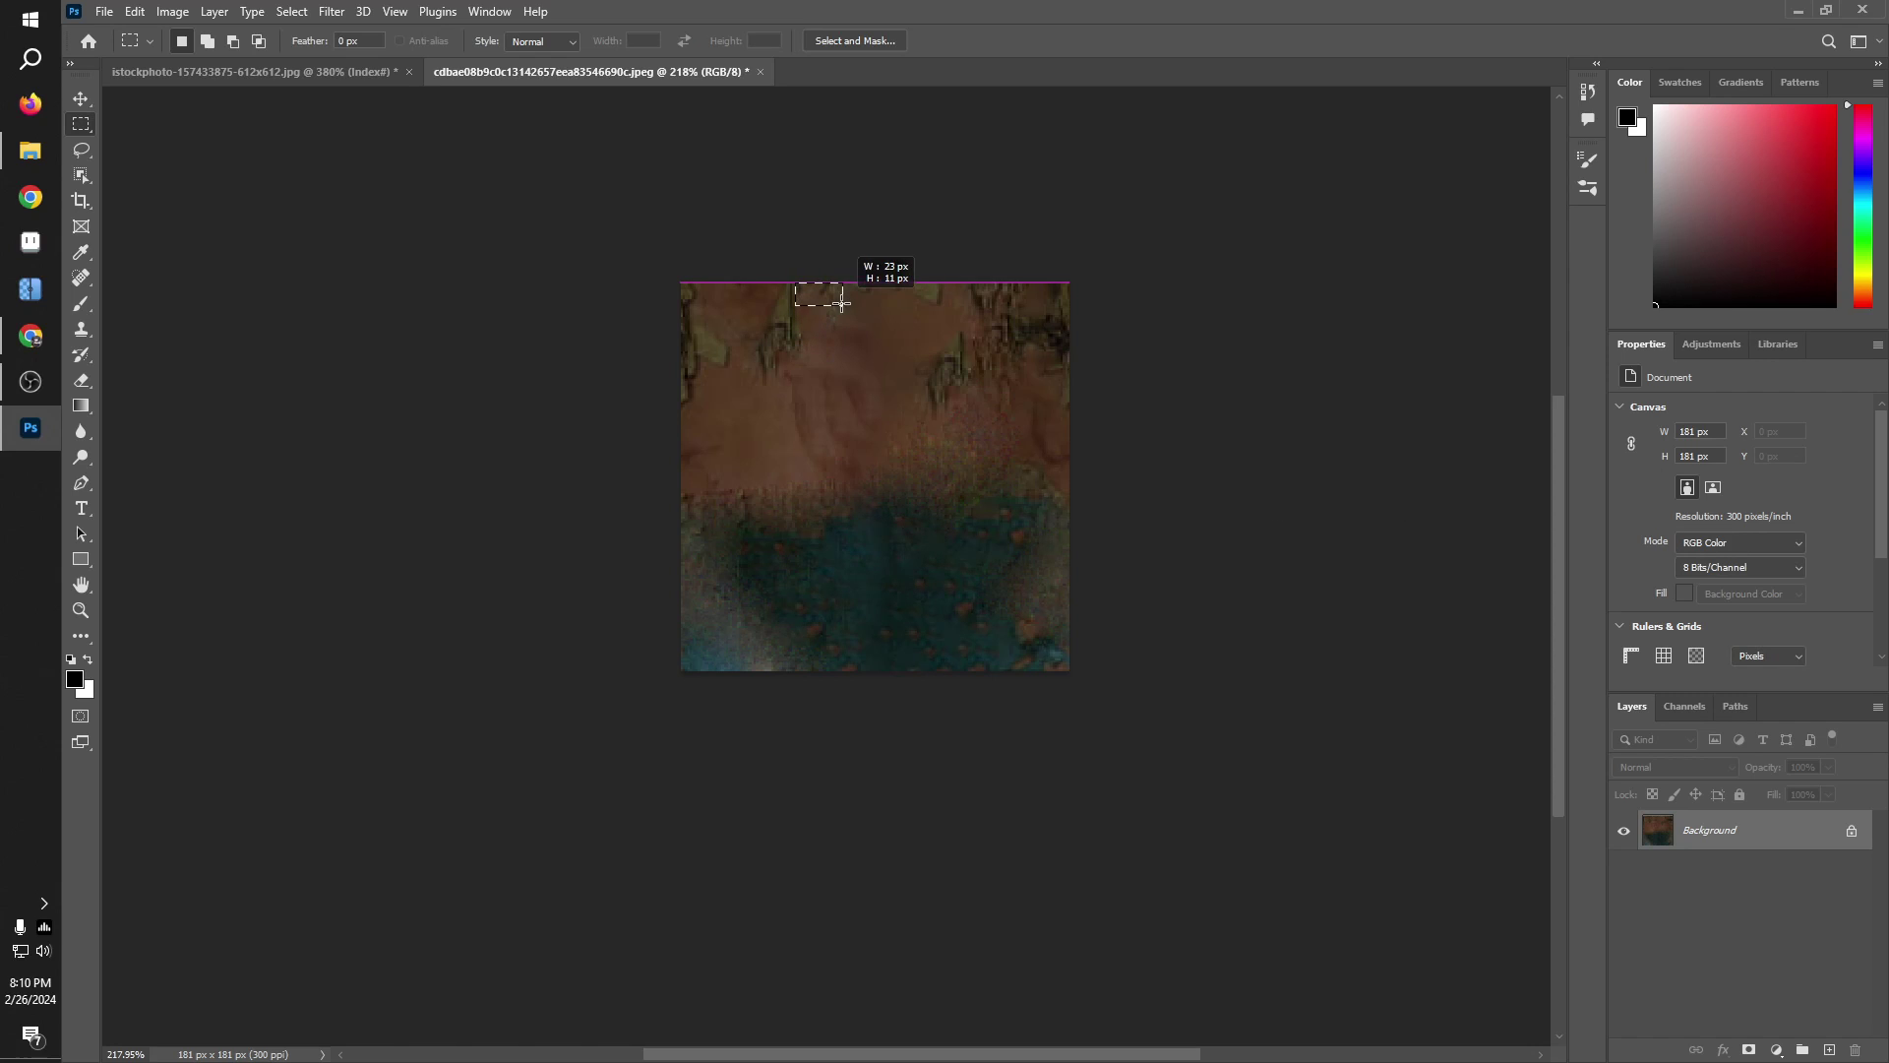
Step: Content-Aware fill a rectangle of plaster at the image's upper edge beside the former seam, and deselect it
scroll(886, 286, "up", 5)
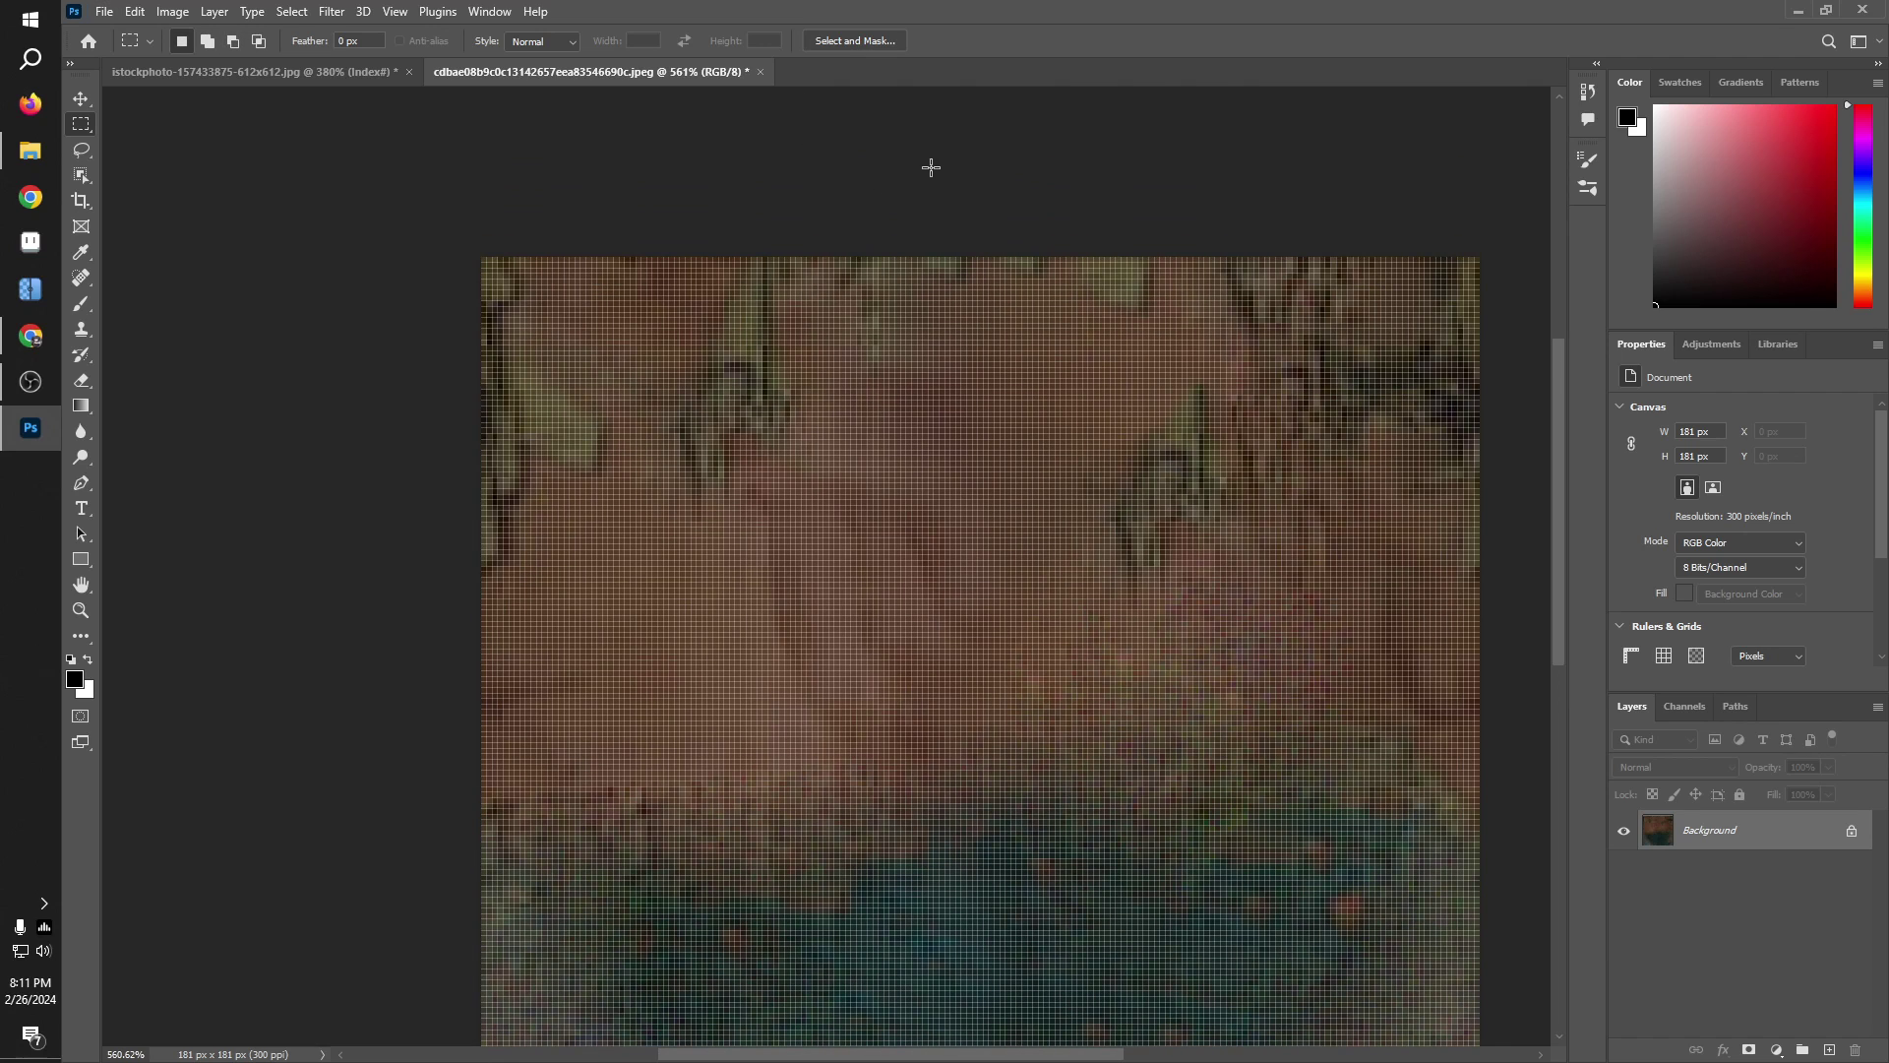
scroll(945, 202, "down", 1)
left_click_drag(816, 327, 930, 528)
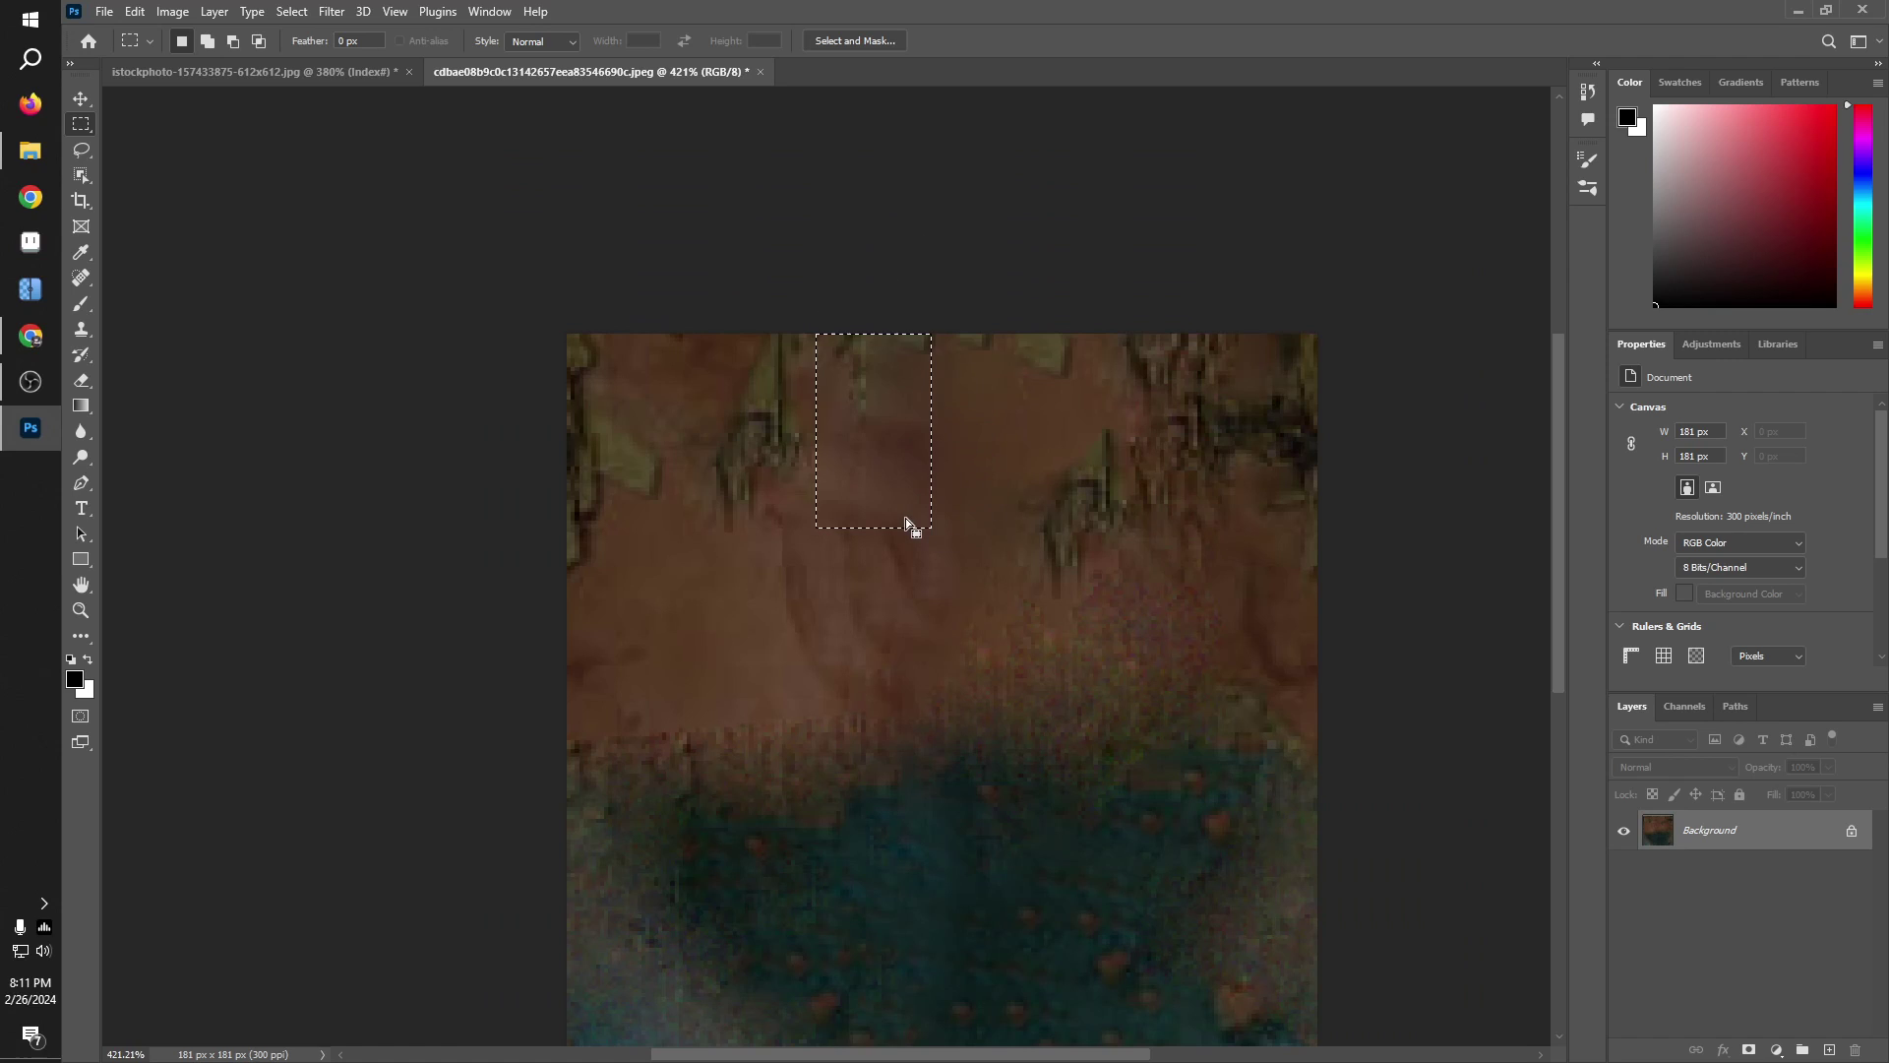
key("shift+F5")
key("Return")
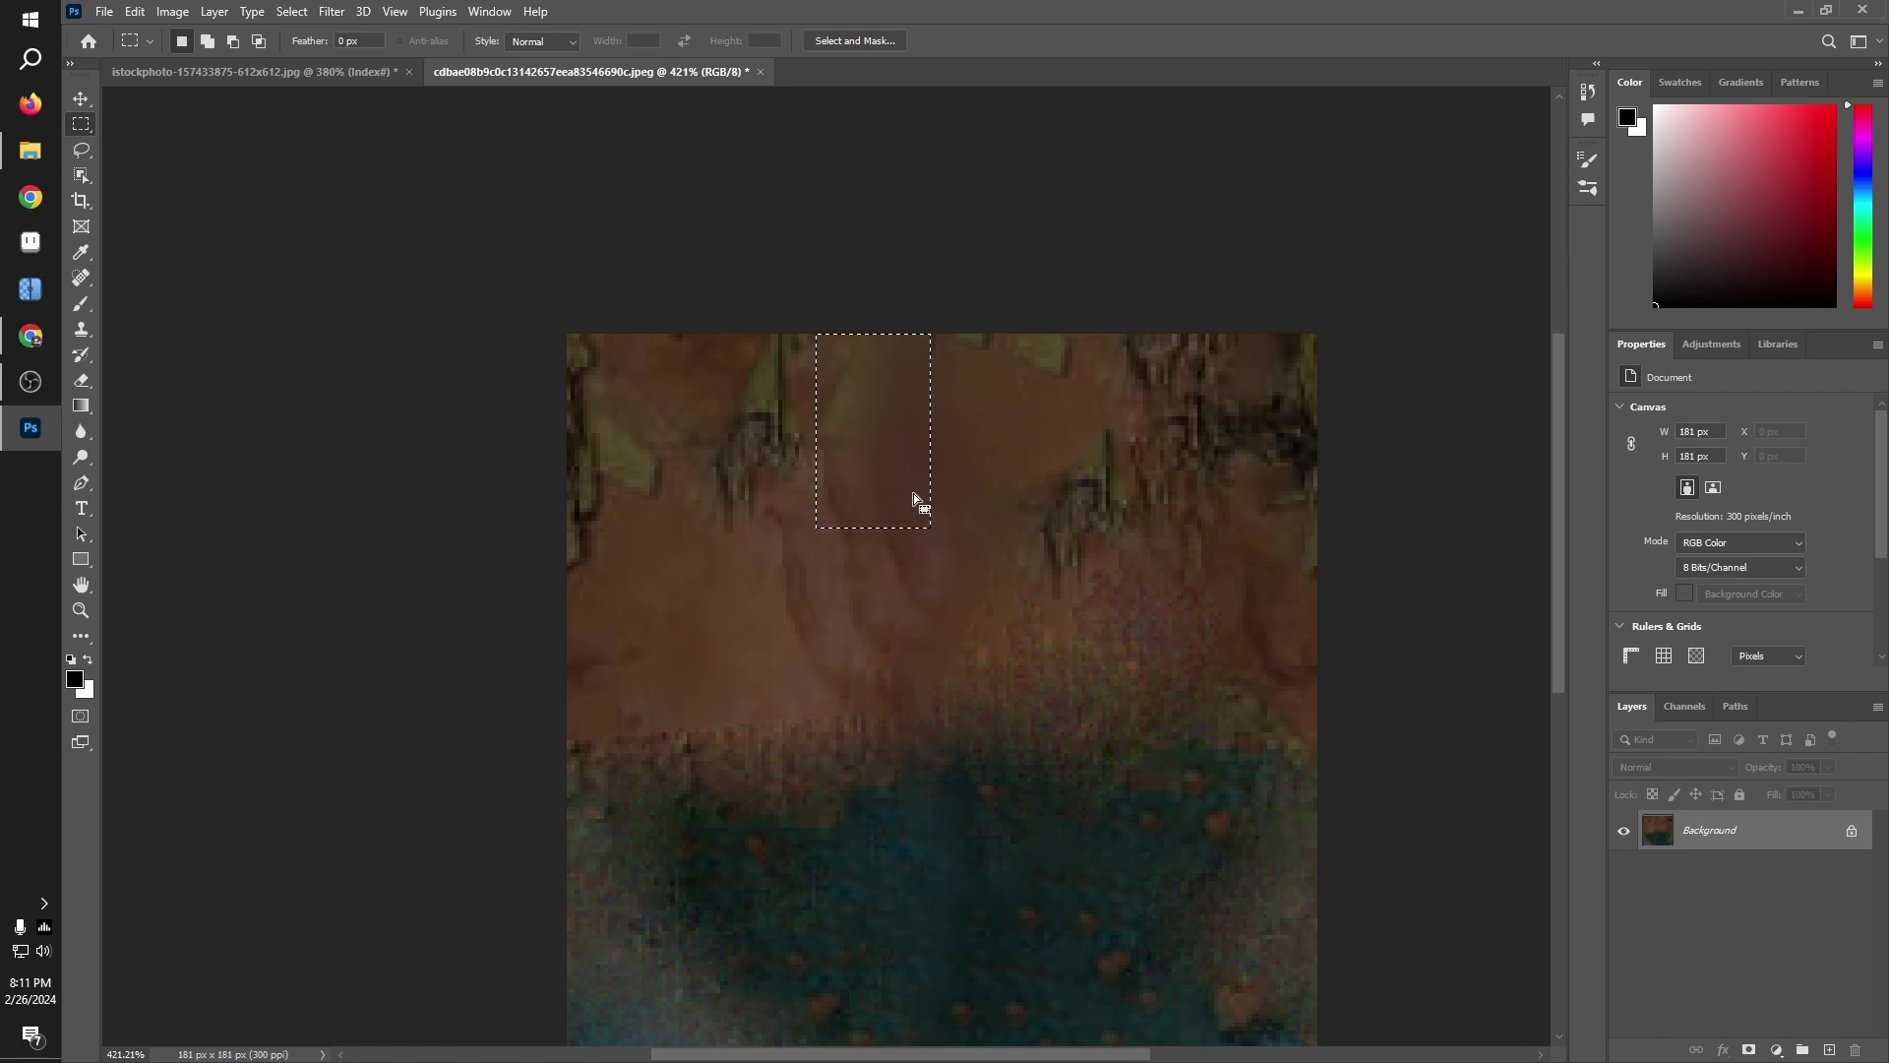
key("ctrl+d")
Step: Apply the Offset filter again horizontally with Wrap Around and 0 vertical offset, shifting the repaired strip back to the image's side edges
scroll(1078, 610, "down", 1)
scroll(1007, 590, "down", 4)
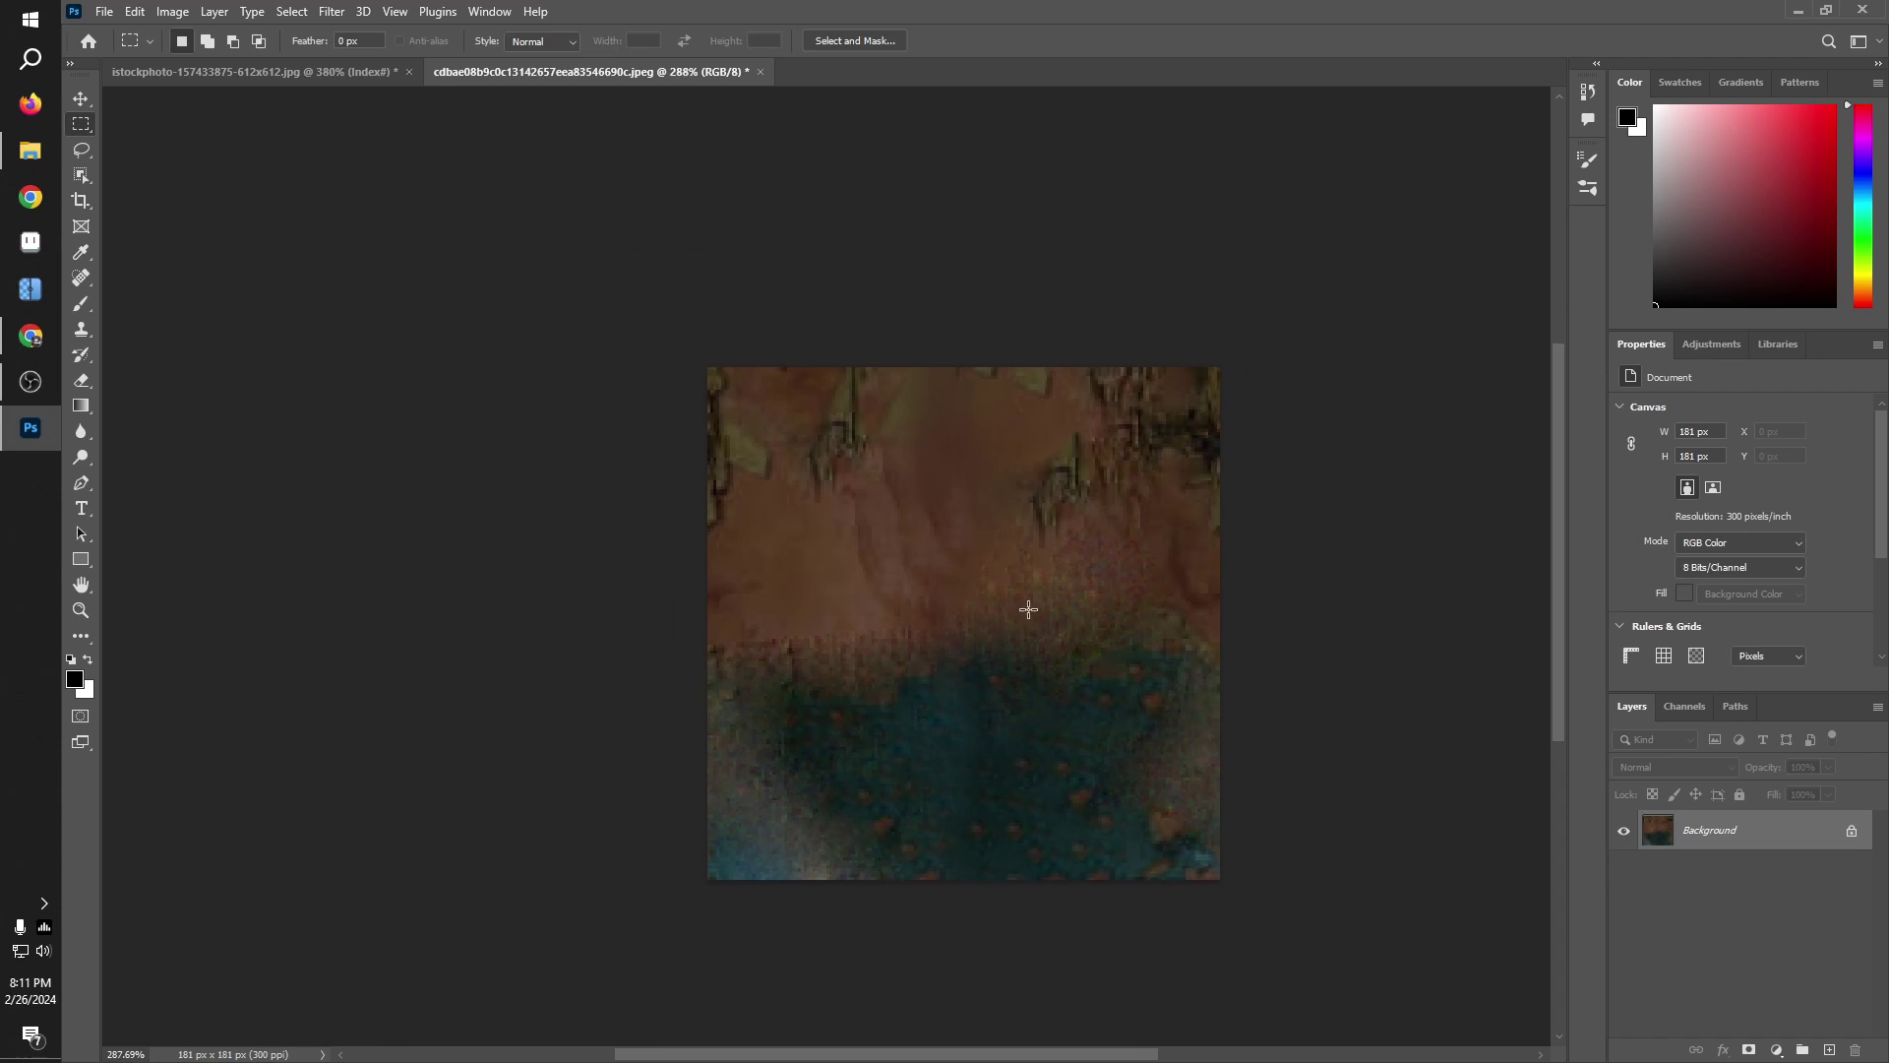
left_click(172, 12)
mouse_move(266, 14)
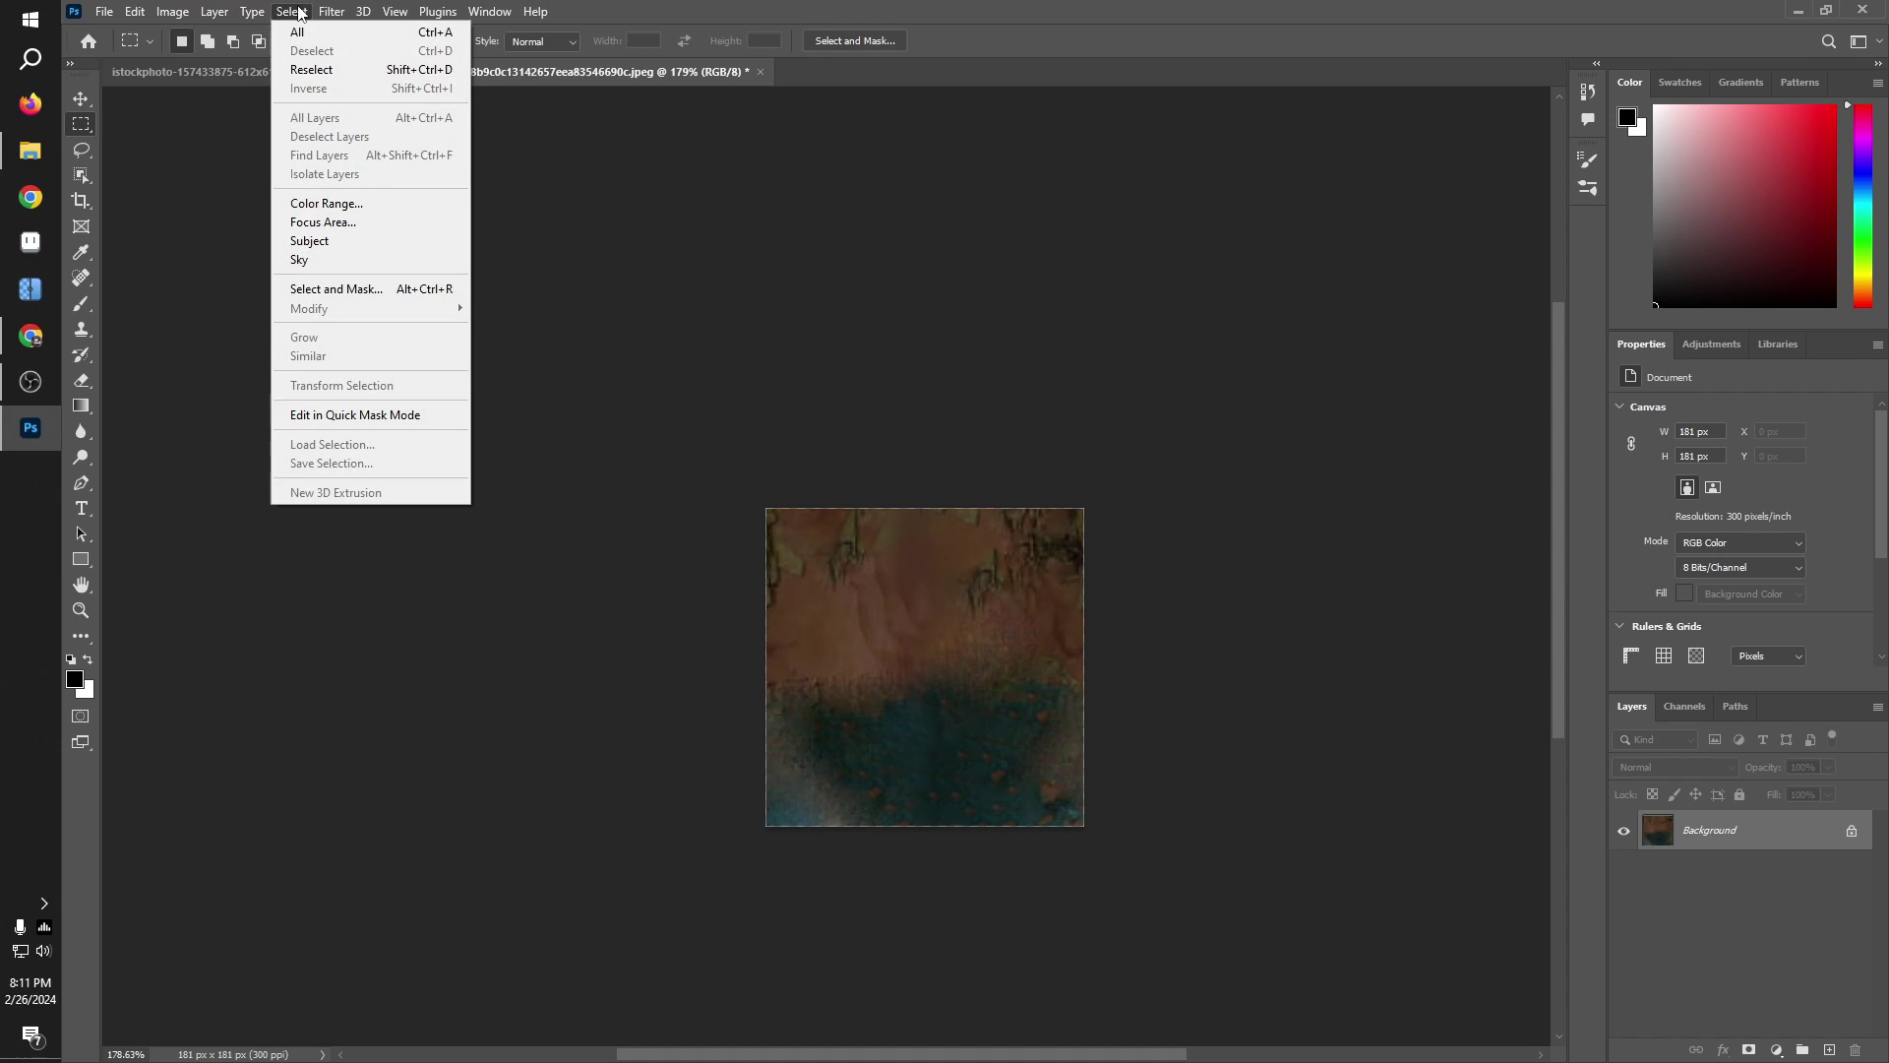
left_click(340, 11)
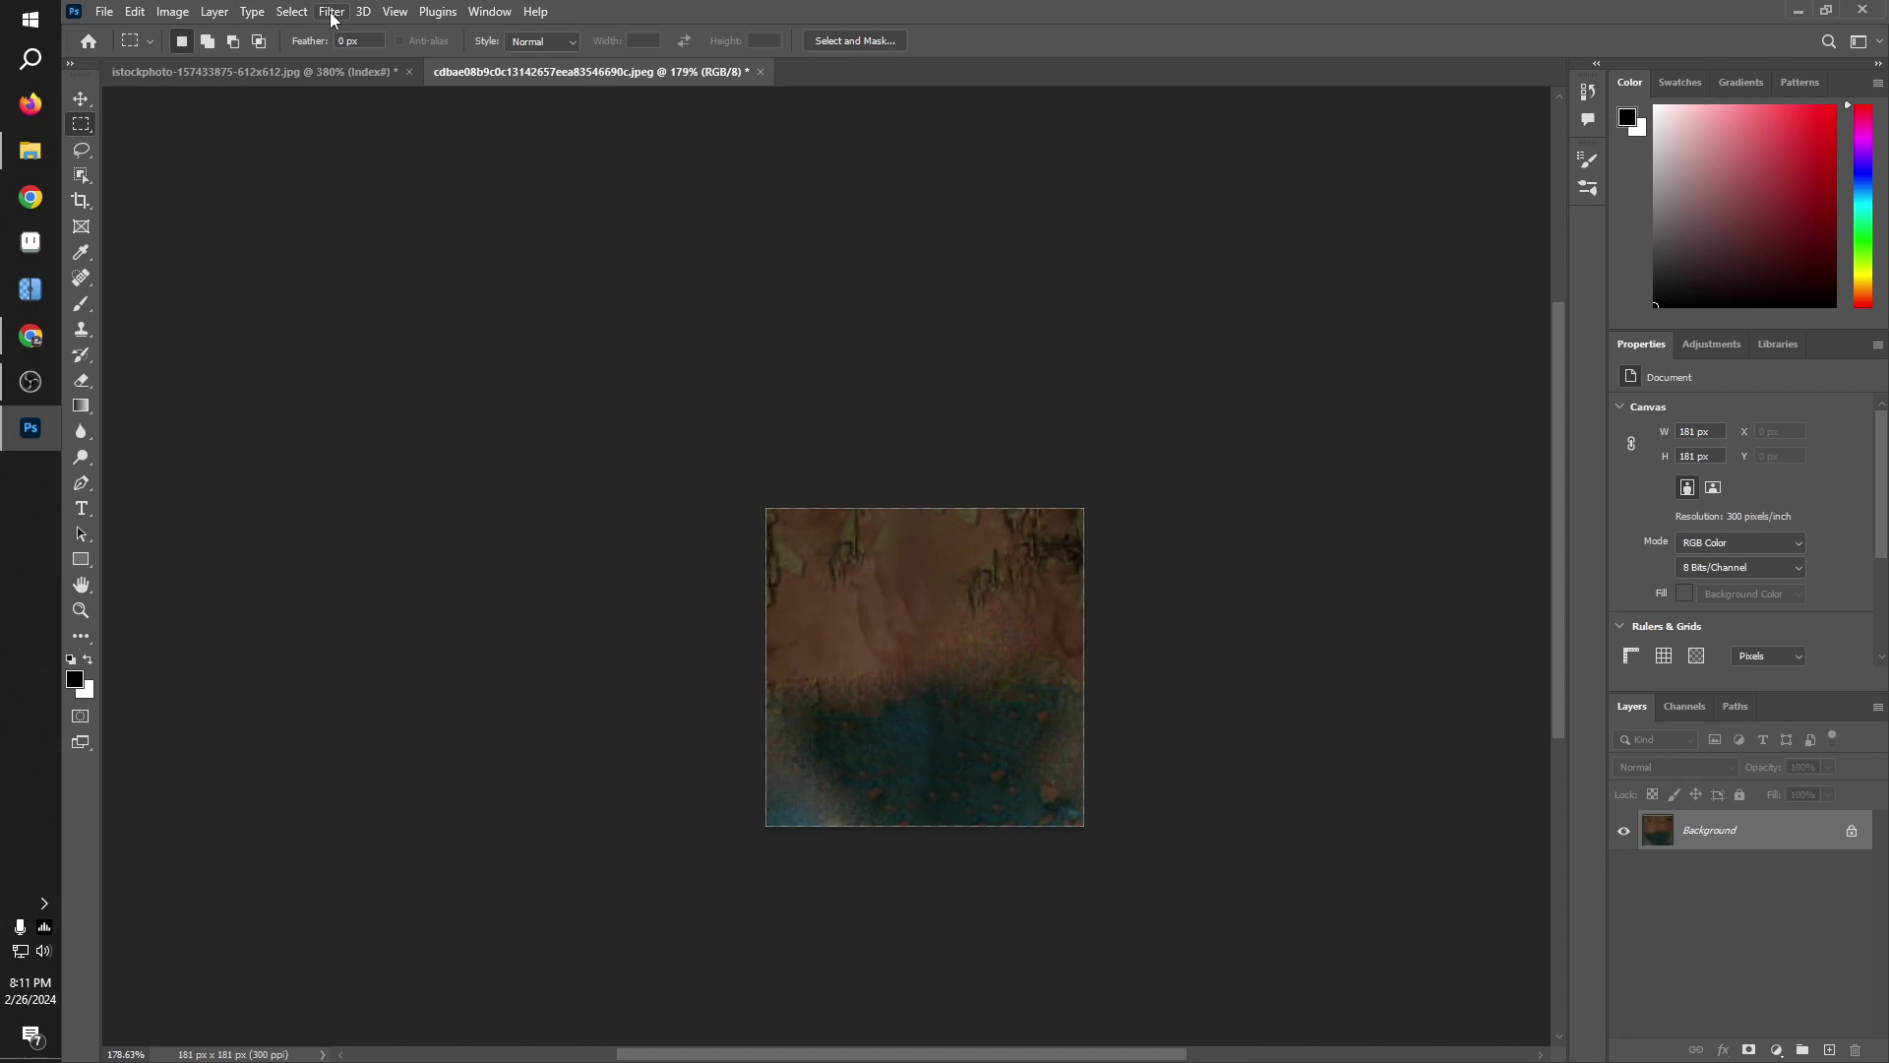
left_click(340, 11)
mouse_move(409, 436)
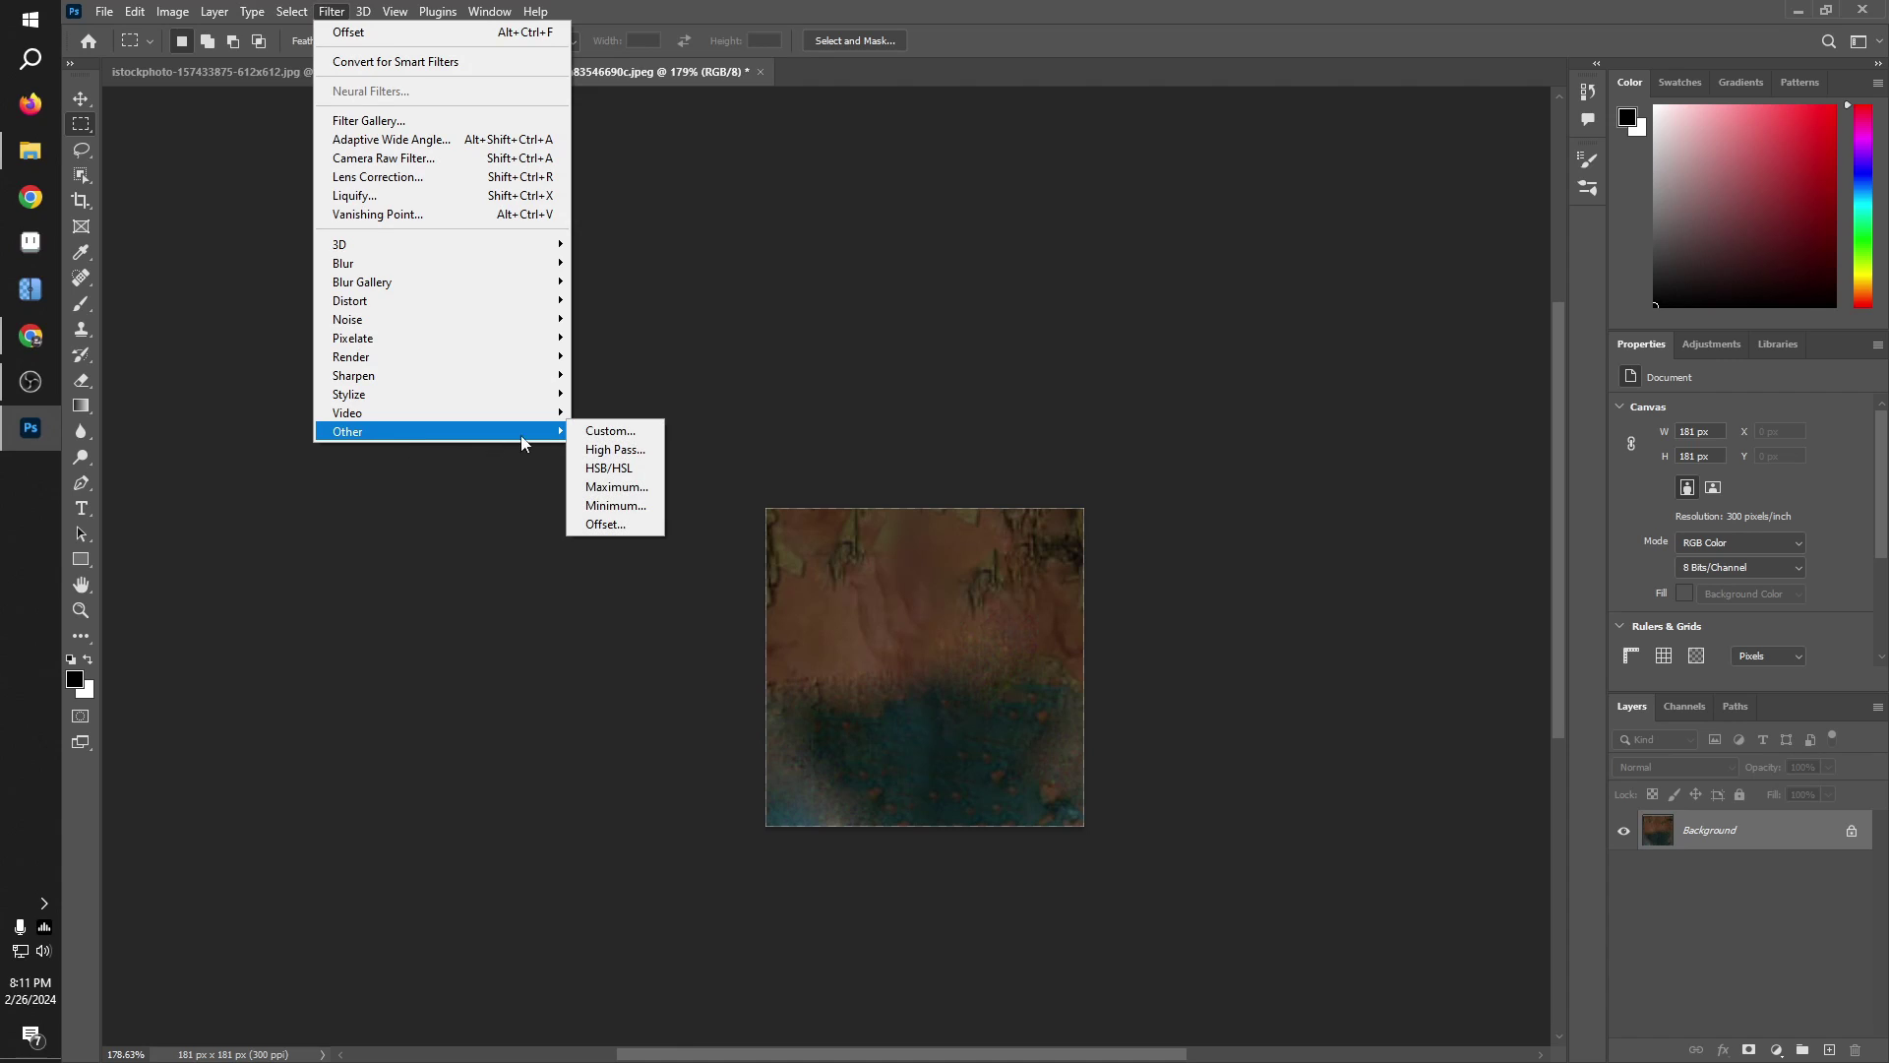
left_click(603, 525)
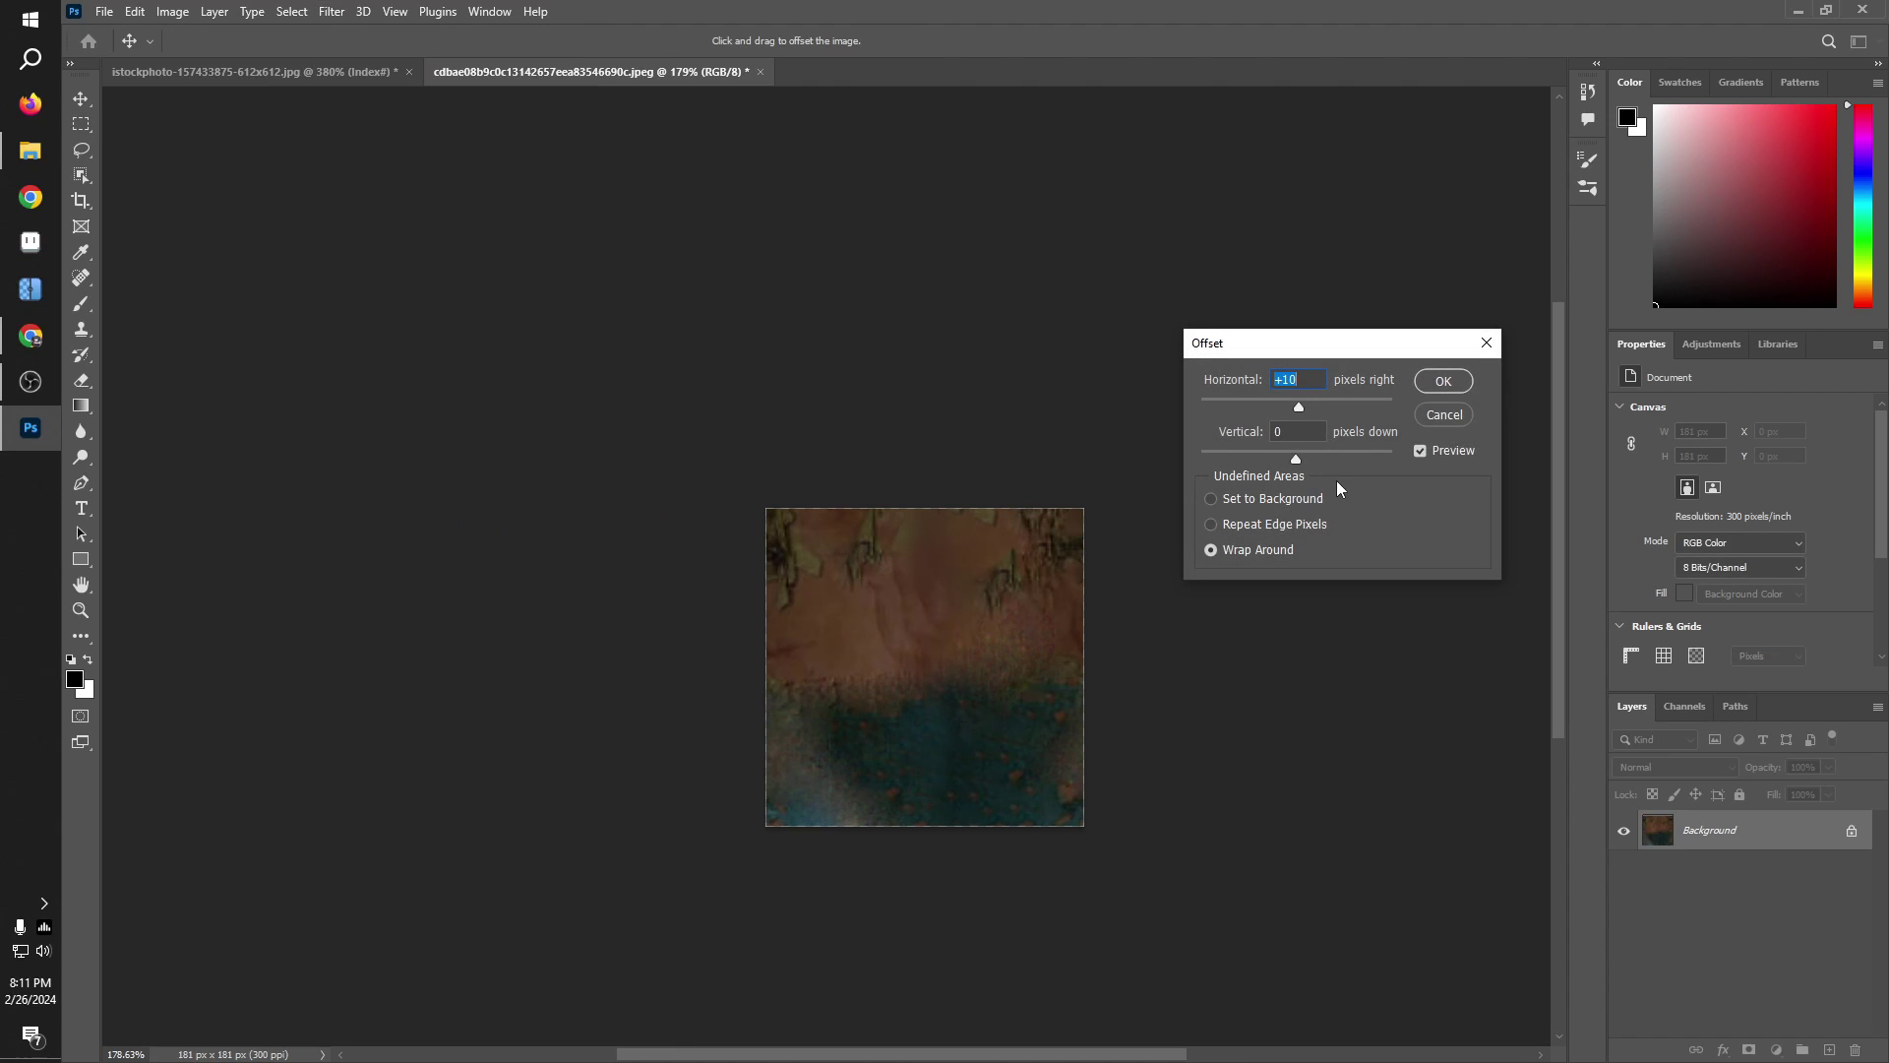
mouse_move(1307, 404)
left_mouse_down()
mouse_move(1361, 411)
mouse_move(1331, 411)
left_mouse_up()
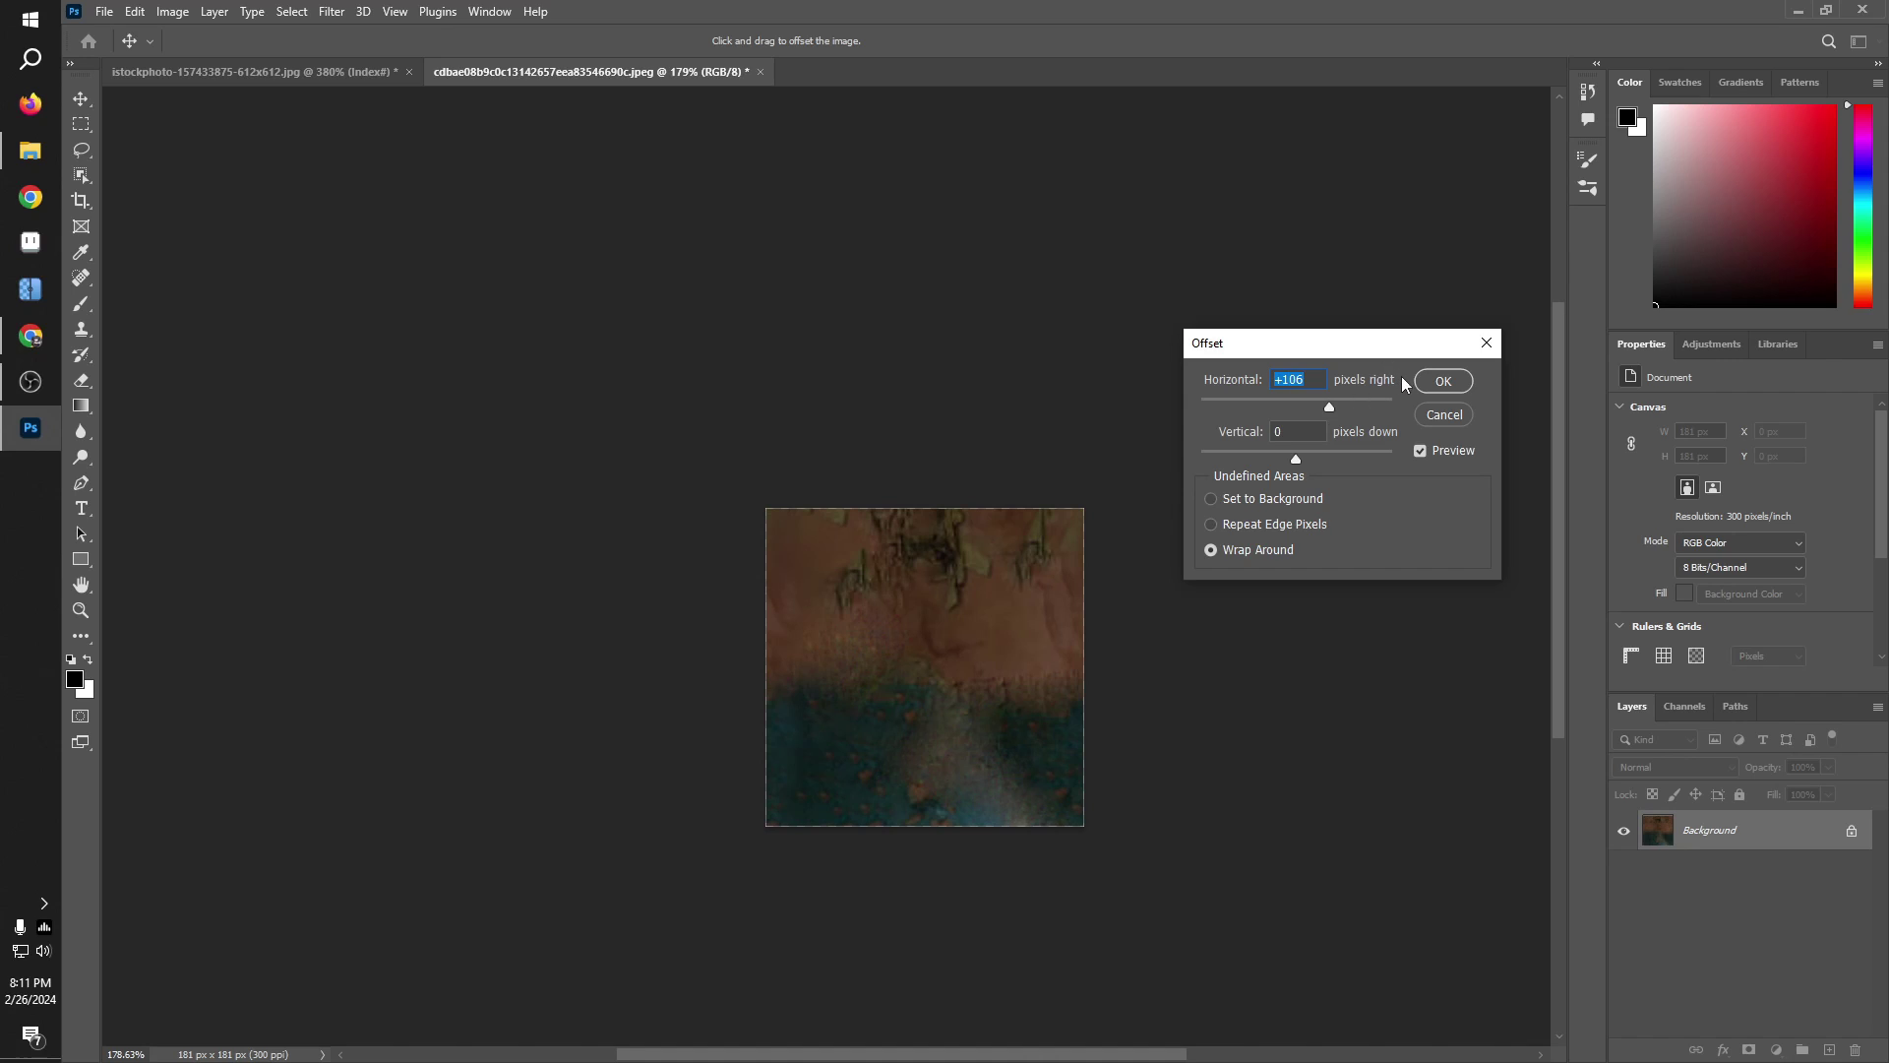
left_click(1312, 381)
type("3")
left_click(1443, 381)
Step: Begin converting the shifted texture to Indexed Color and preview it with a palette reduced to 4 colors
scroll(1053, 767, "up", 3)
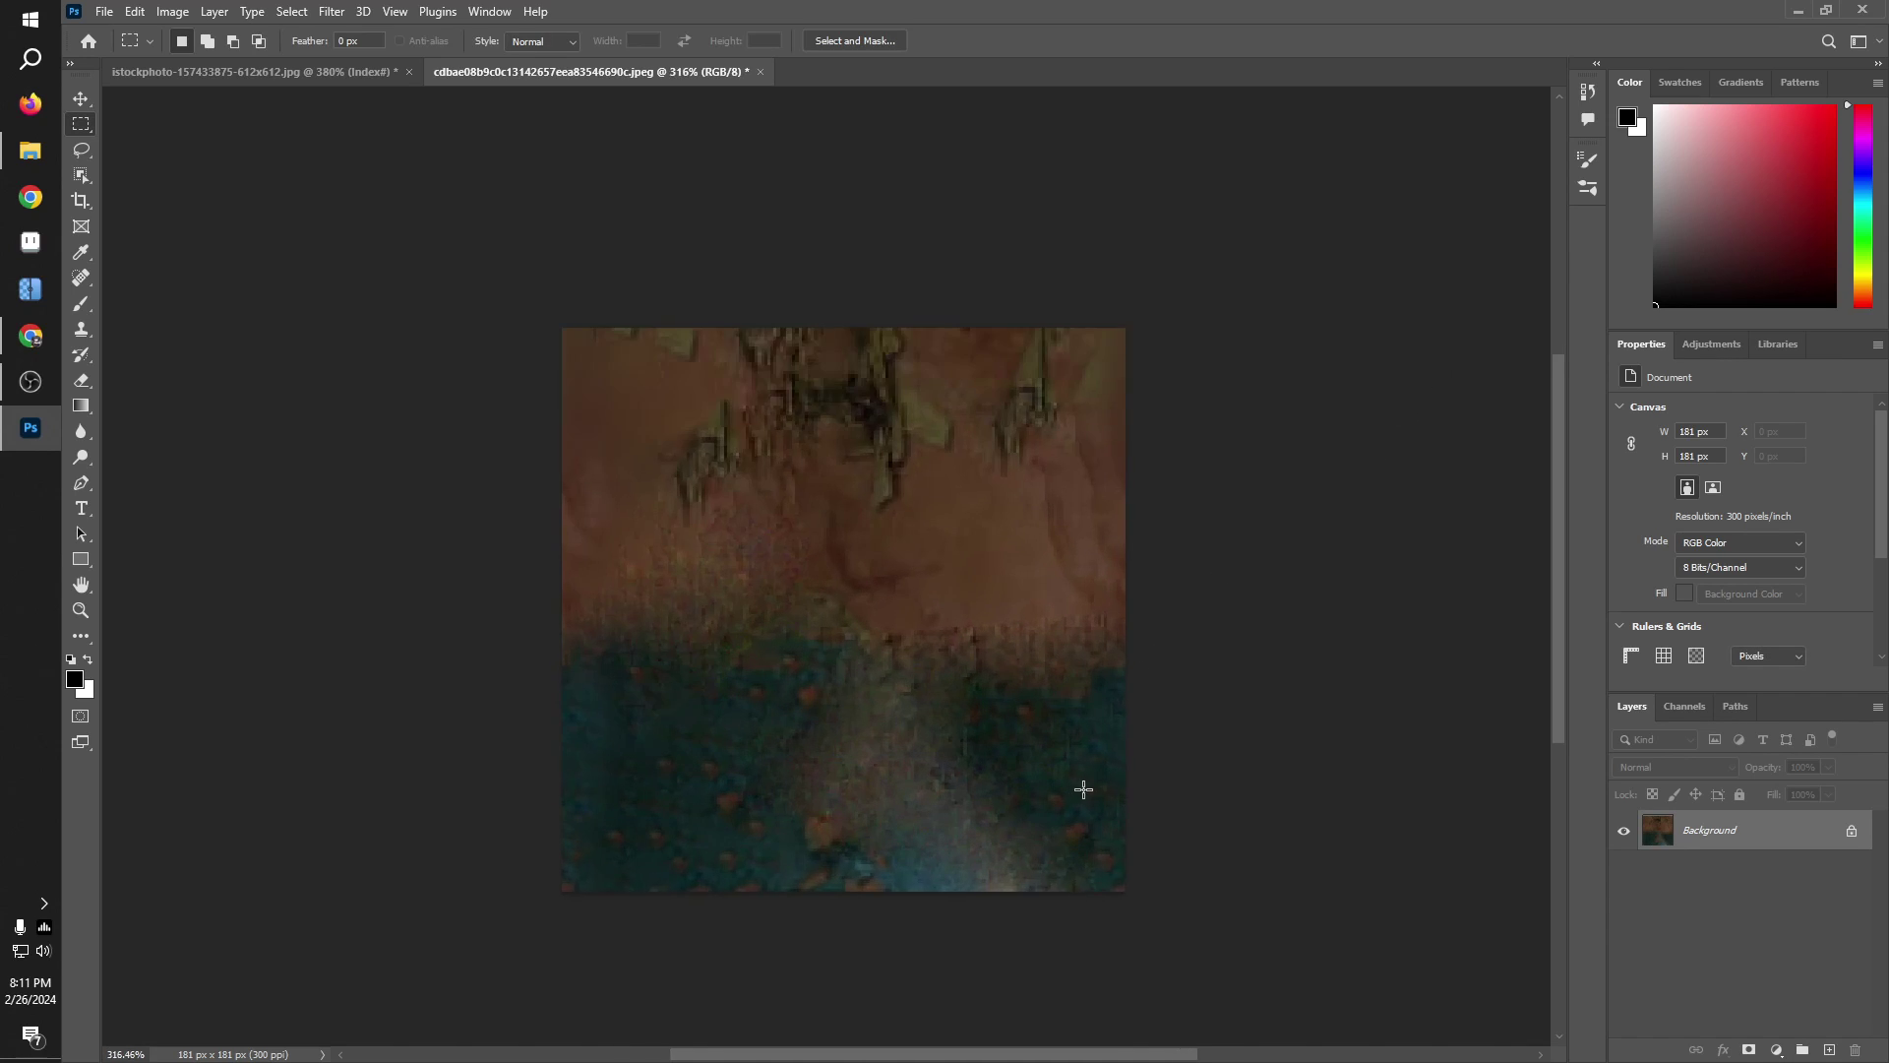
scroll(817, 350, "down", 2)
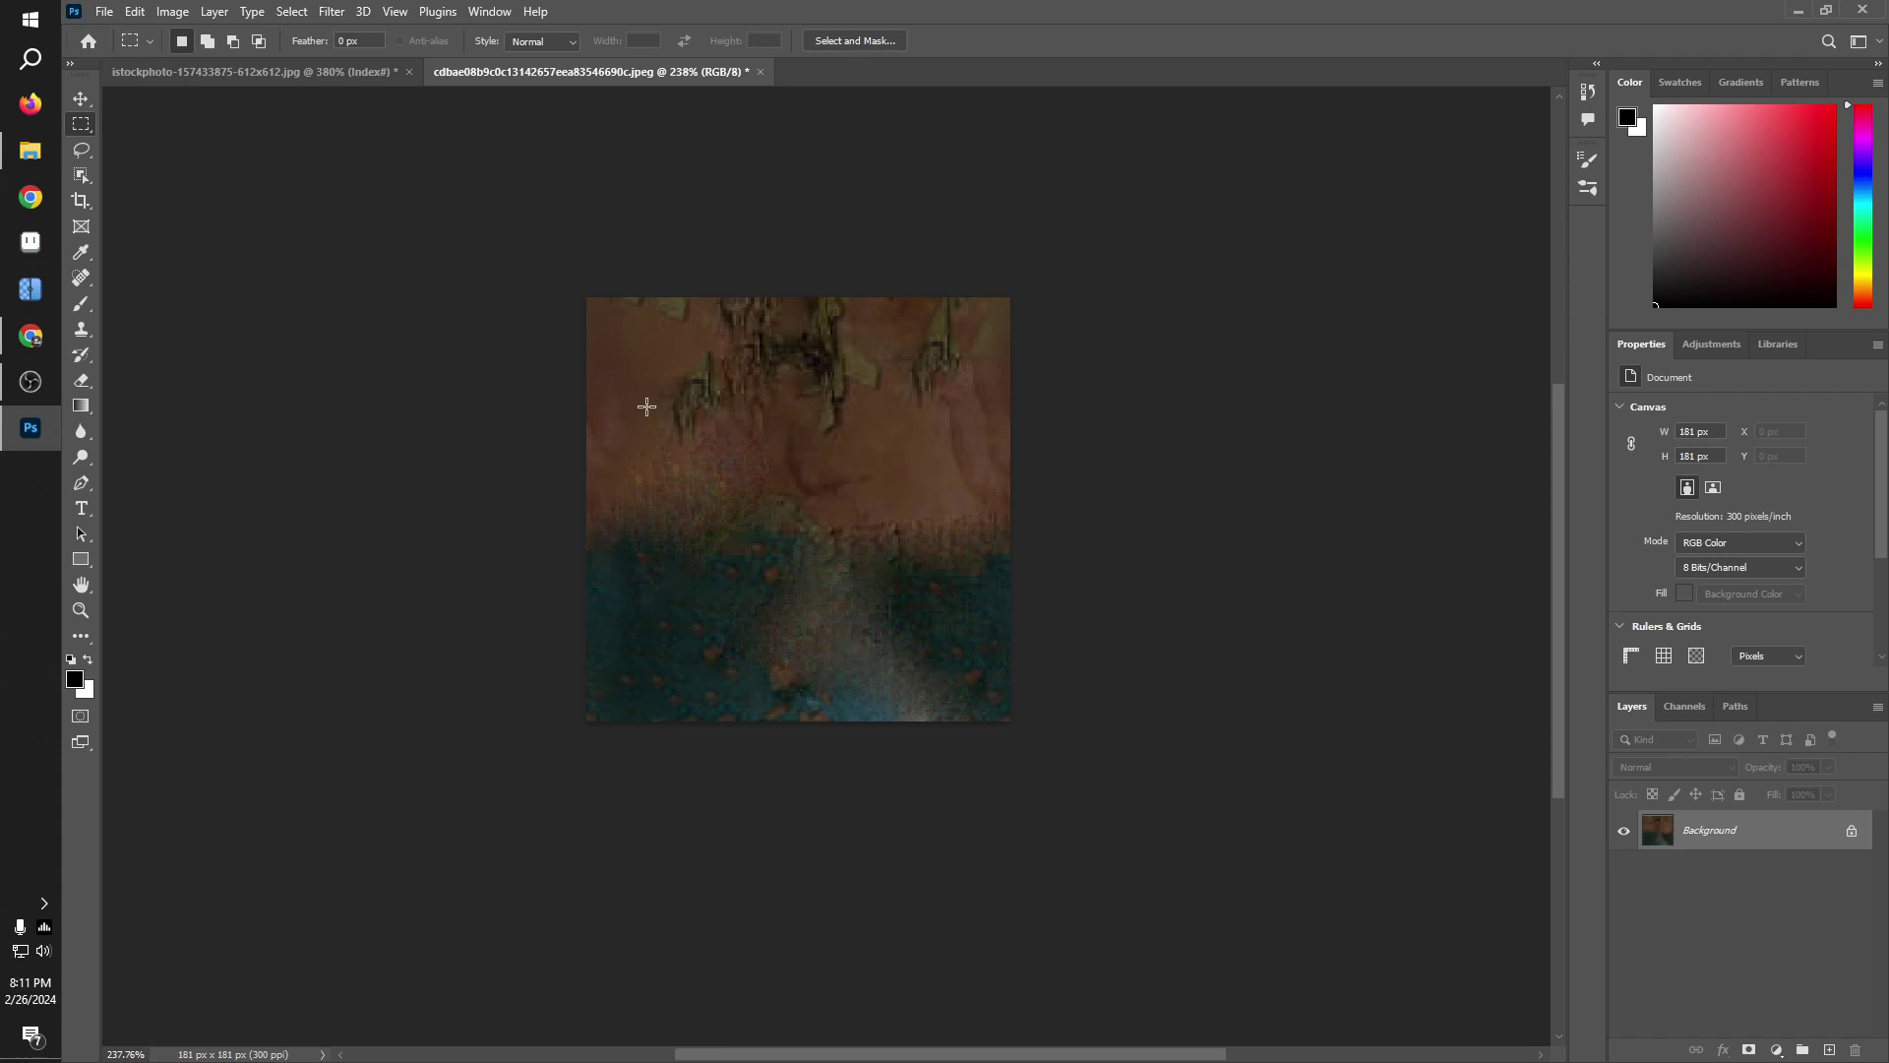
left_click(103, 11)
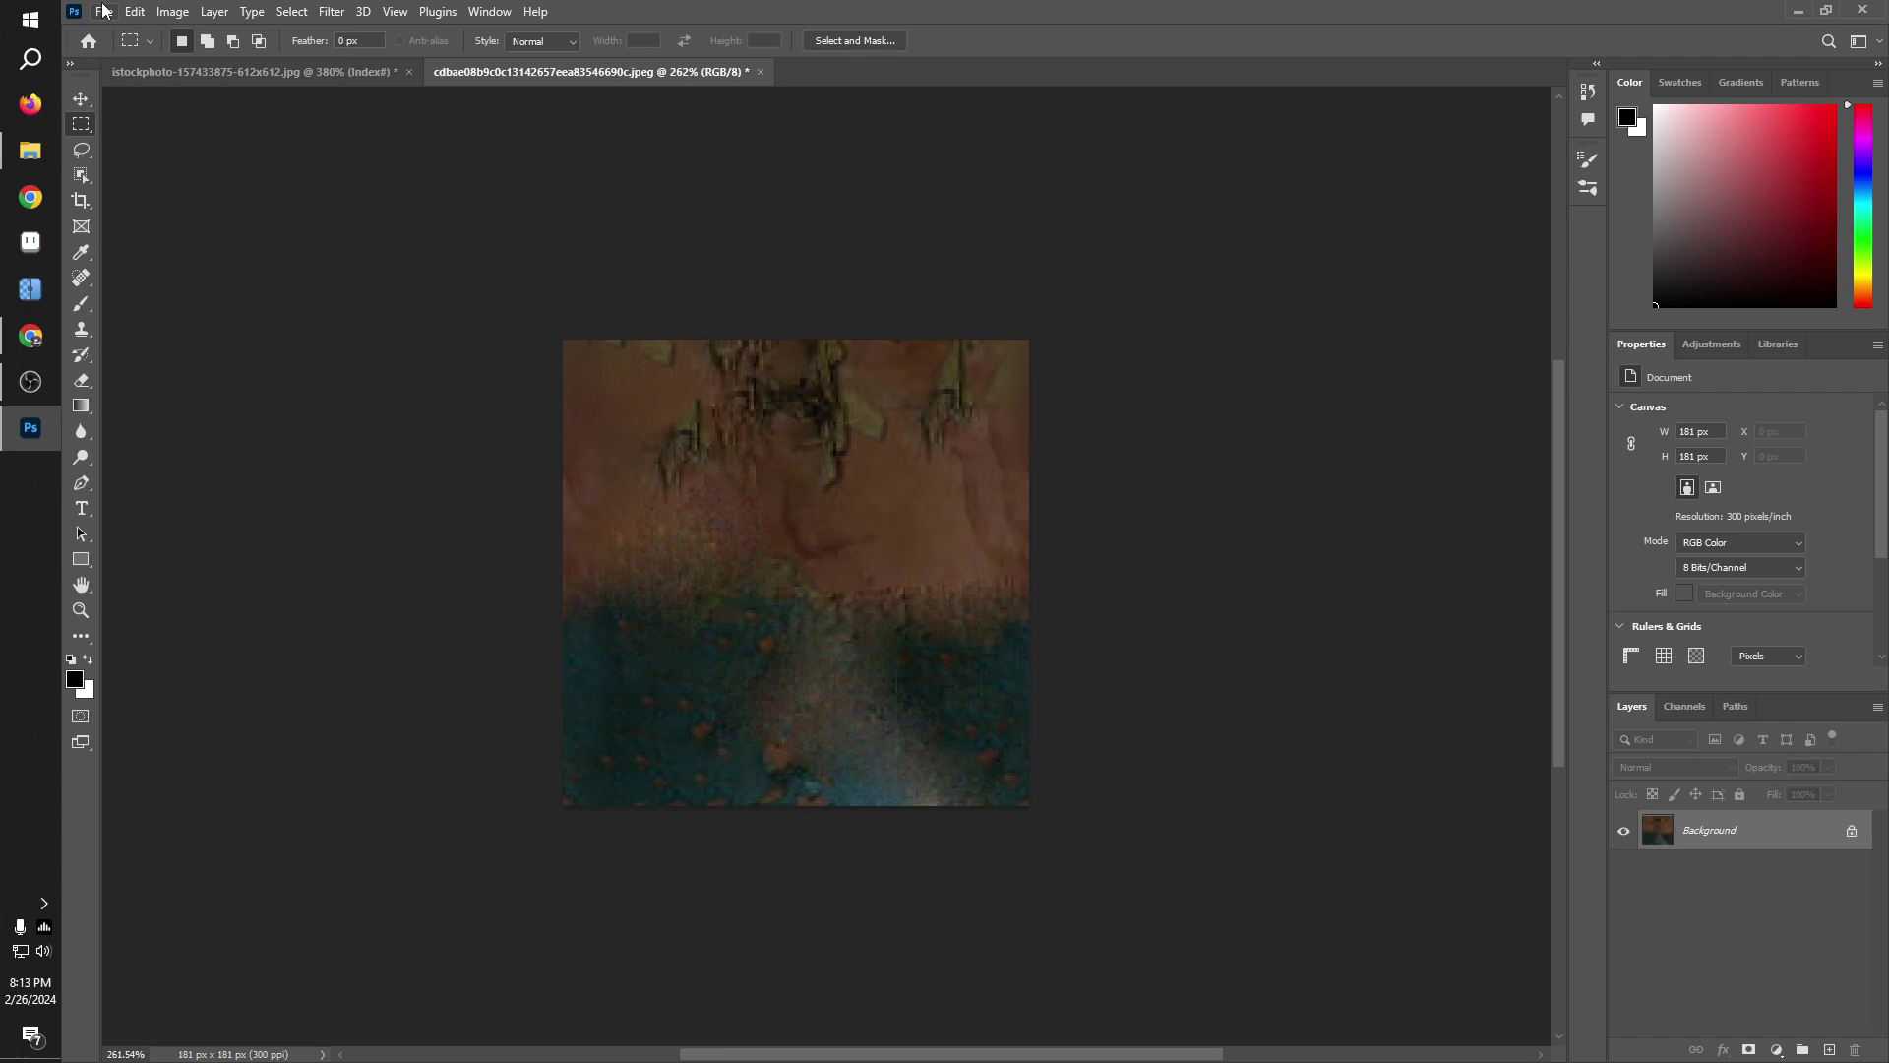
left_click(172, 10)
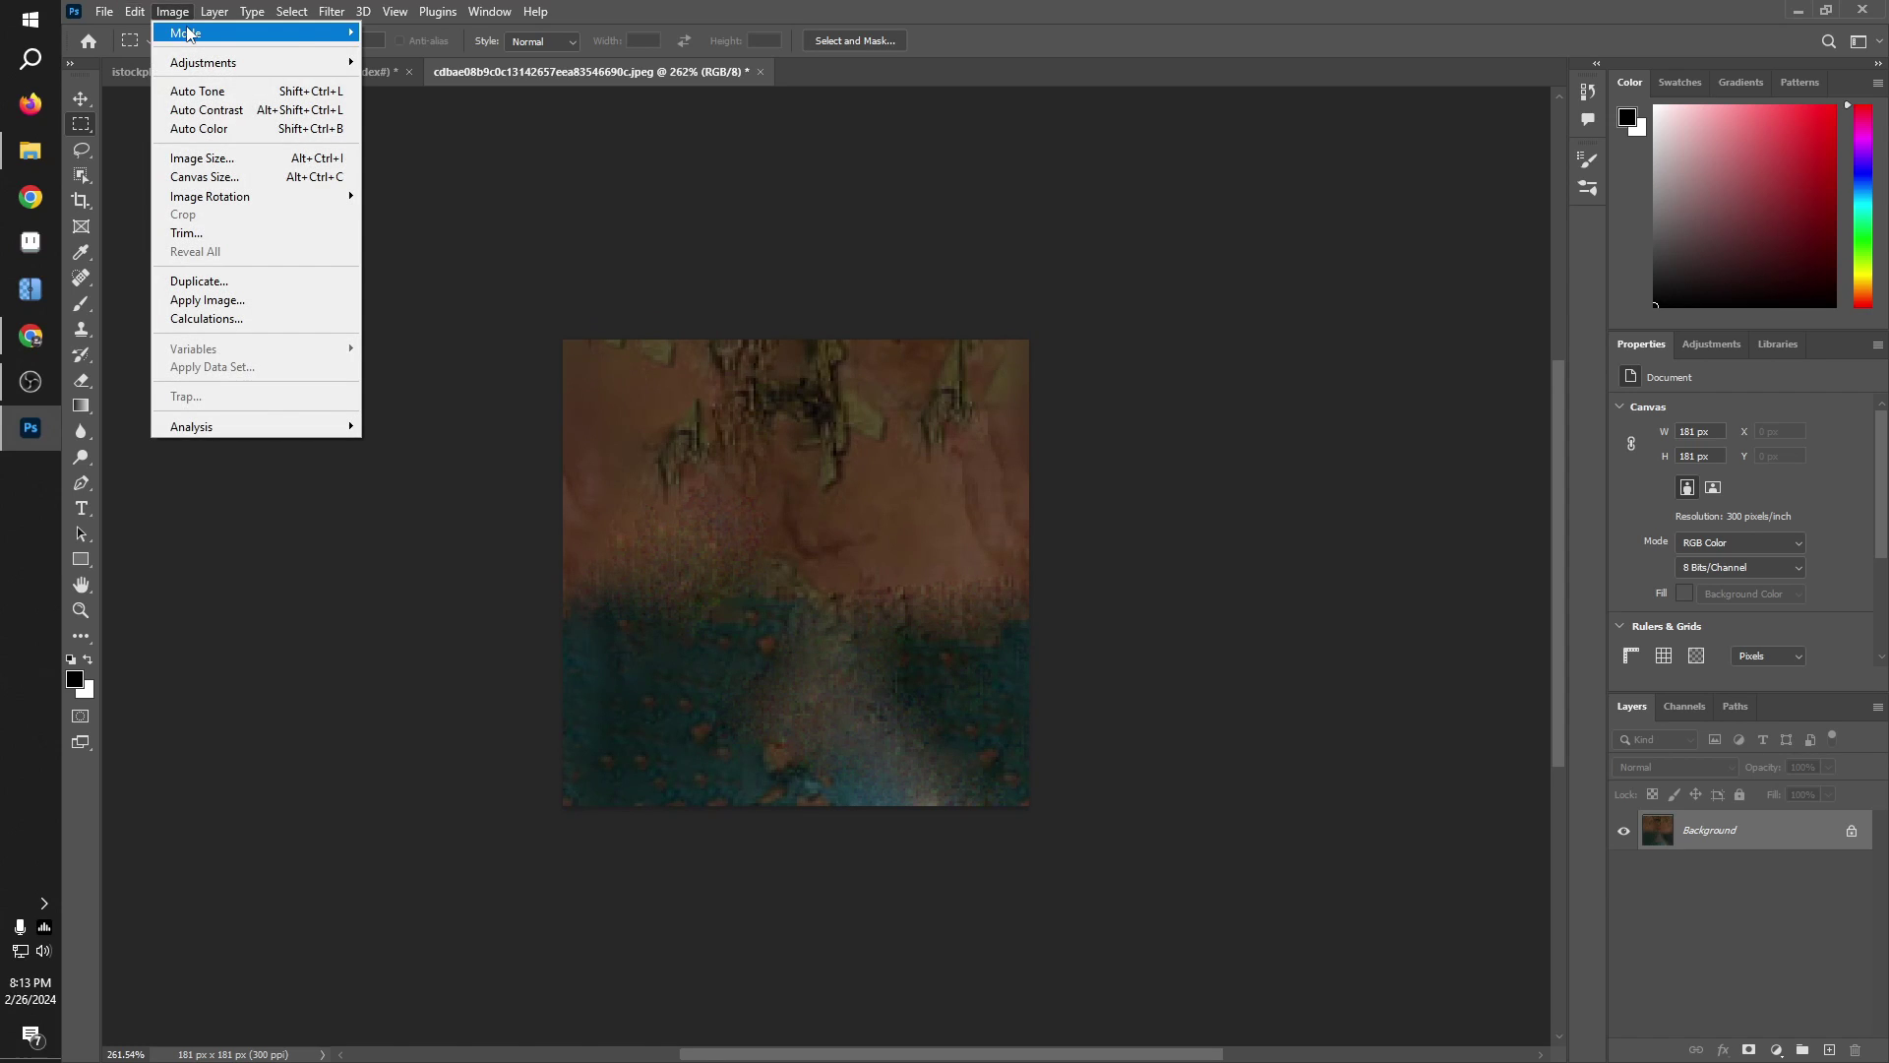
mouse_move(187, 33)
left_click(423, 88)
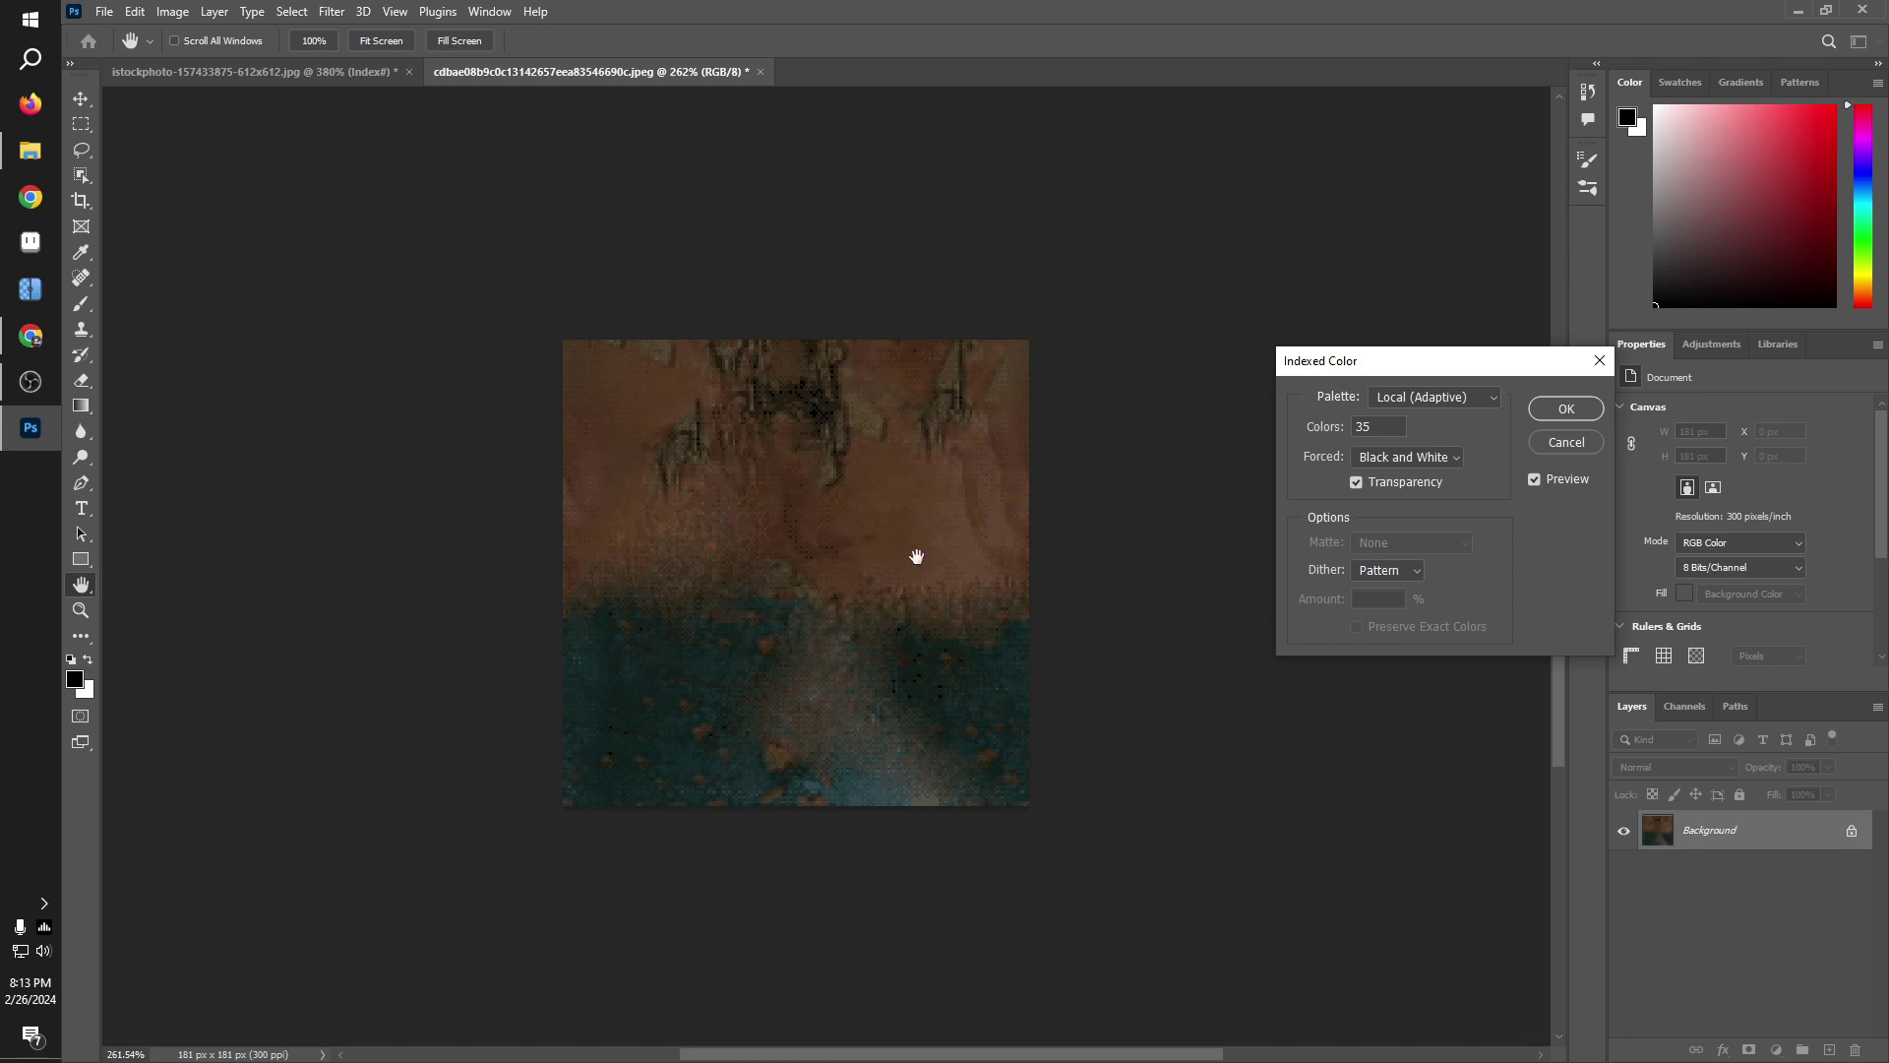
scroll(906, 578, "up", 2)
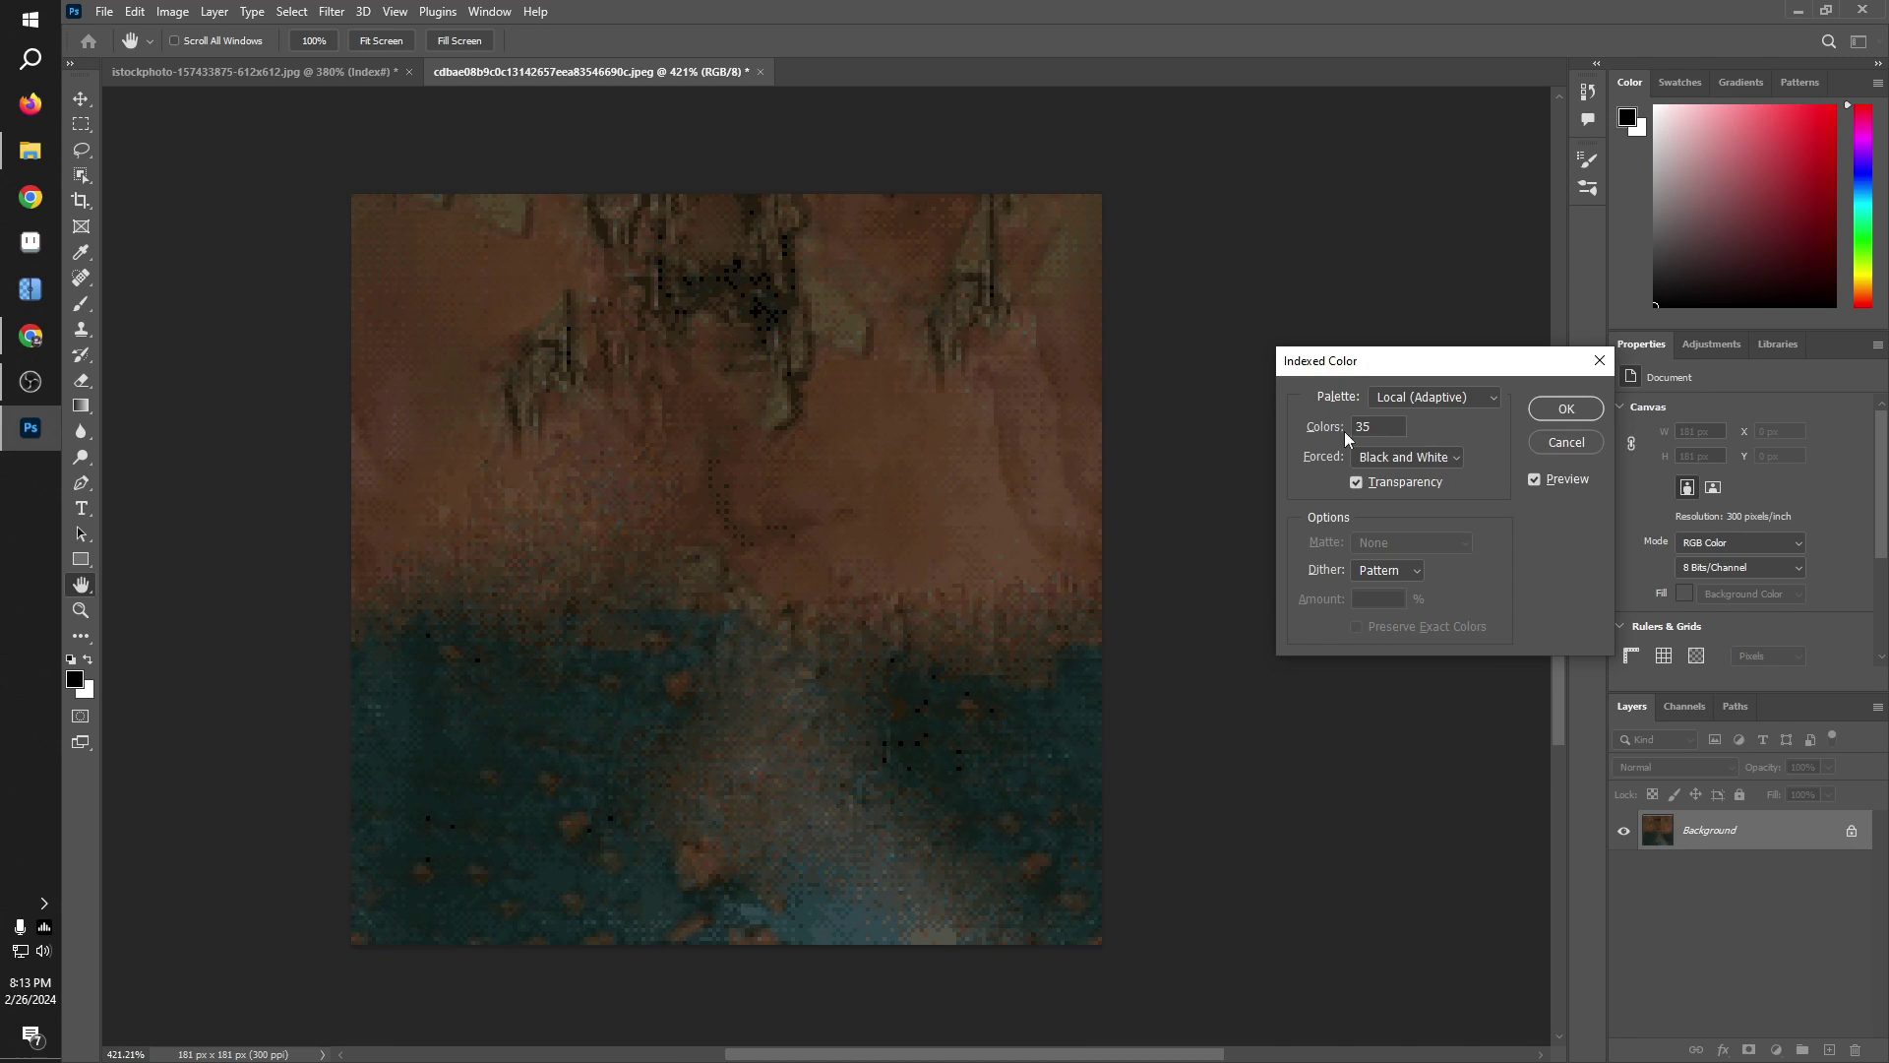
double_click(1396, 429)
key("alt")
type("6")
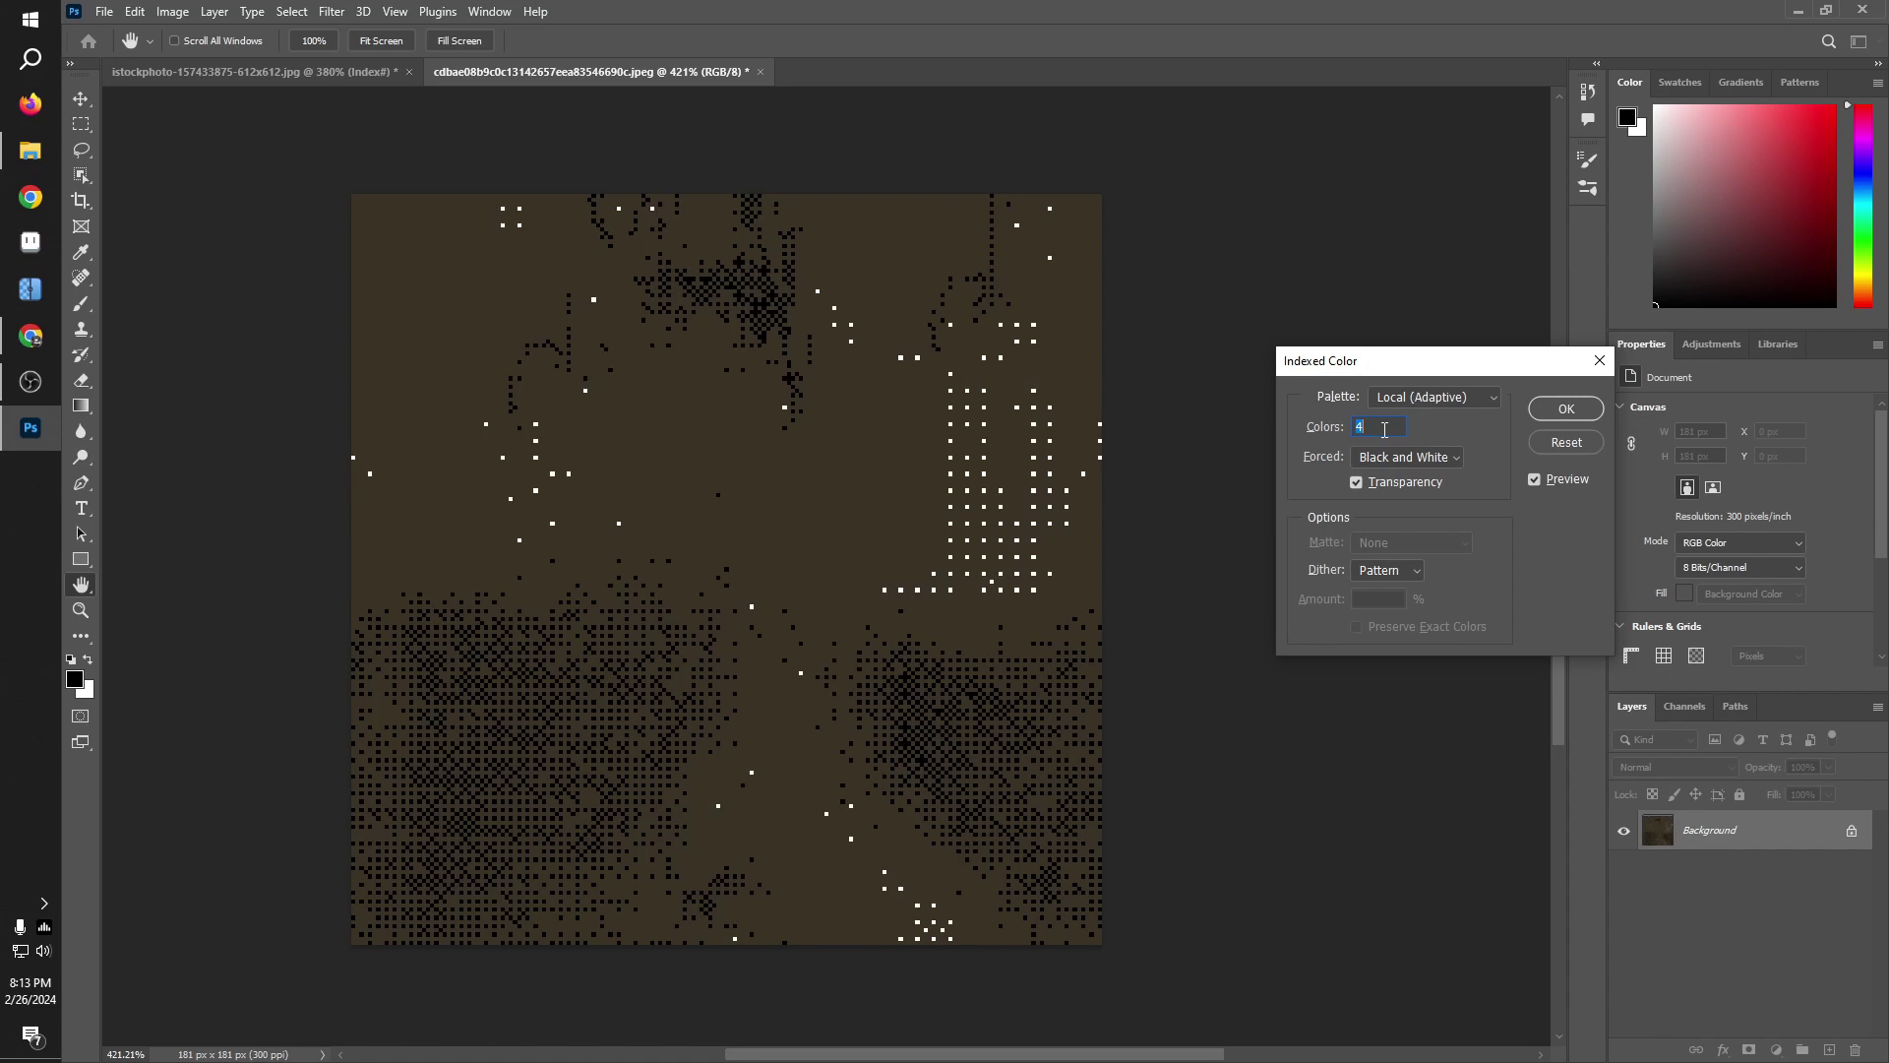
Step: Compare higher color counts and apply the Indexed Color conversion with 22 colors, forced Black and White, and Pattern dither
key("Up")
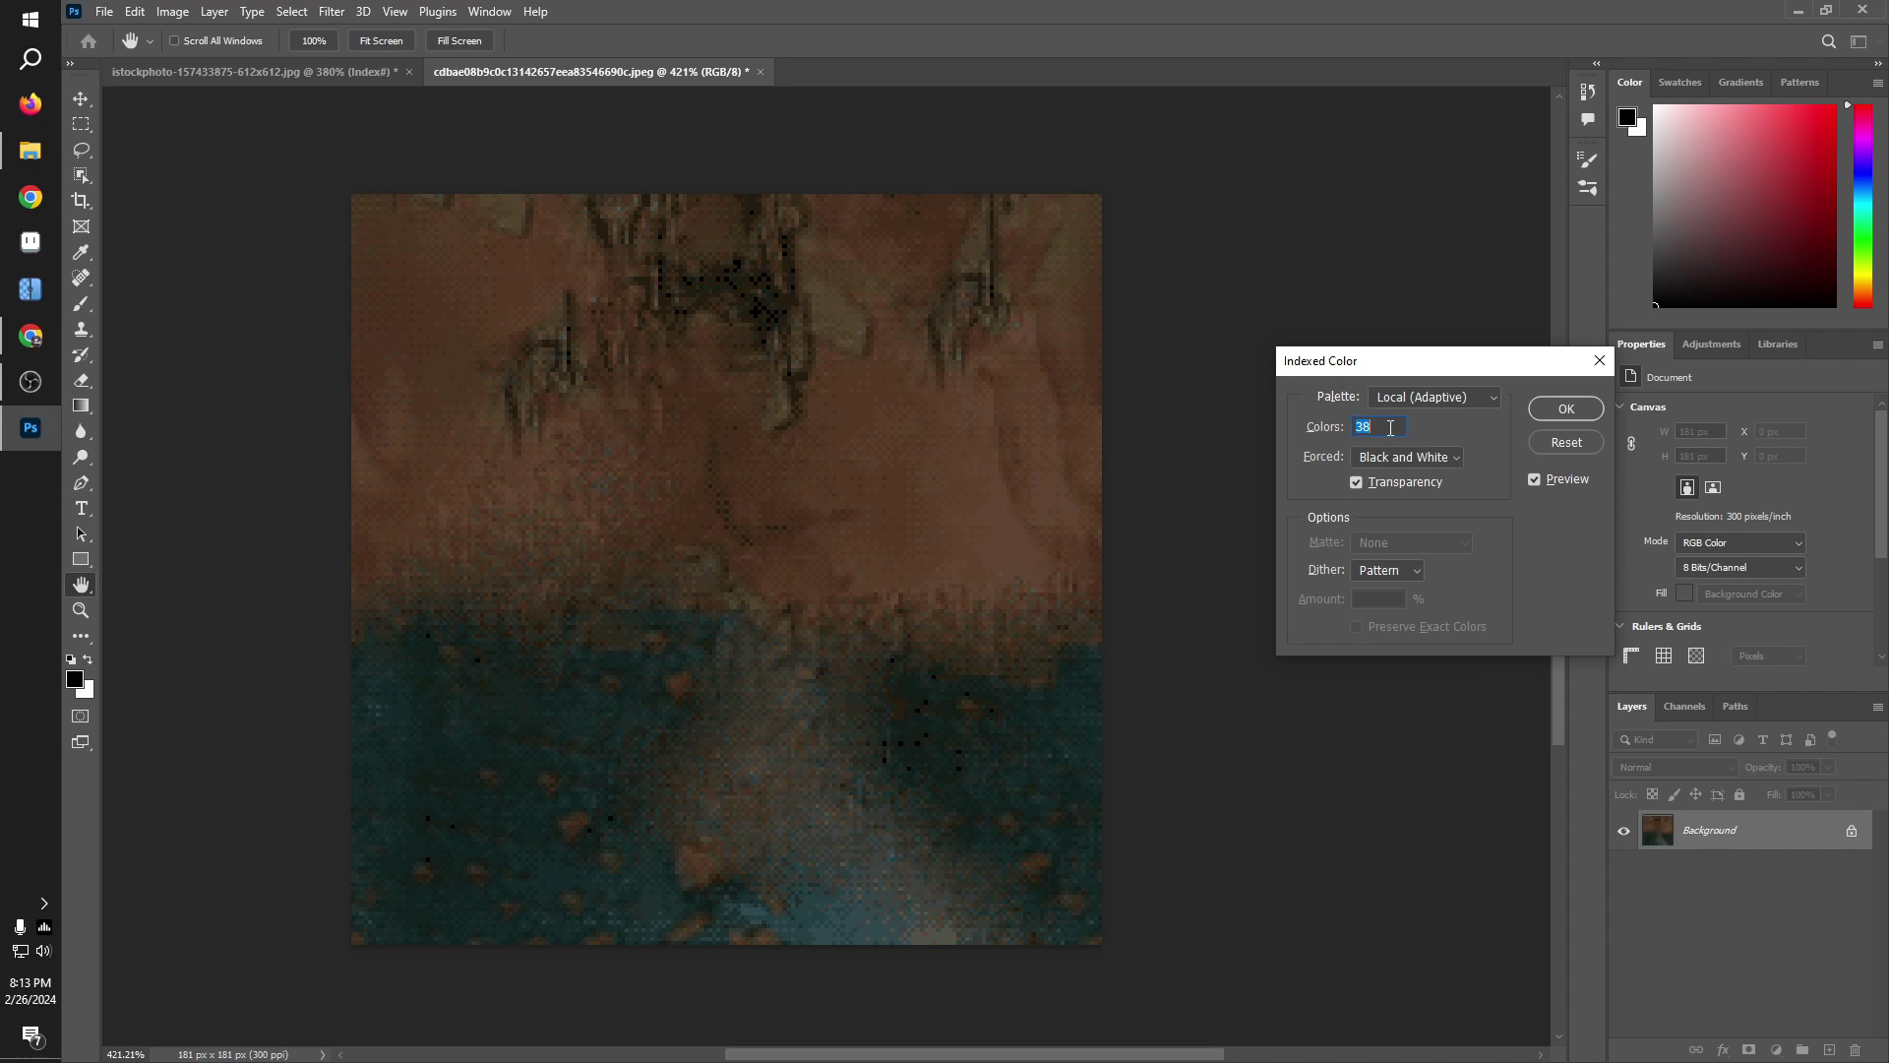
key("Up")
key("Up")
key("Up")
key("Up")
key("Up")
key("Up")
key("Up")
key("Up")
key("Up")
key("Up")
key("Up")
key("Up")
key("Up")
key("Up")
key("Up")
key("Down")
key("Down")
key("Down")
key("Down")
key("Down")
key("Down")
key("Down")
key("Down")
key("Down")
key("Down")
key("Down")
key("Down")
key("Down")
key("Down")
key("Down")
key("Down")
key("Down")
key("Down")
key("Down")
key("Down")
key("Down")
key("Down")
left_click(1568, 408)
Step: Examine the dithering and side edges of the indexed texture at close range and as a whole
key("m")
scroll(1214, 460, "down", 5)
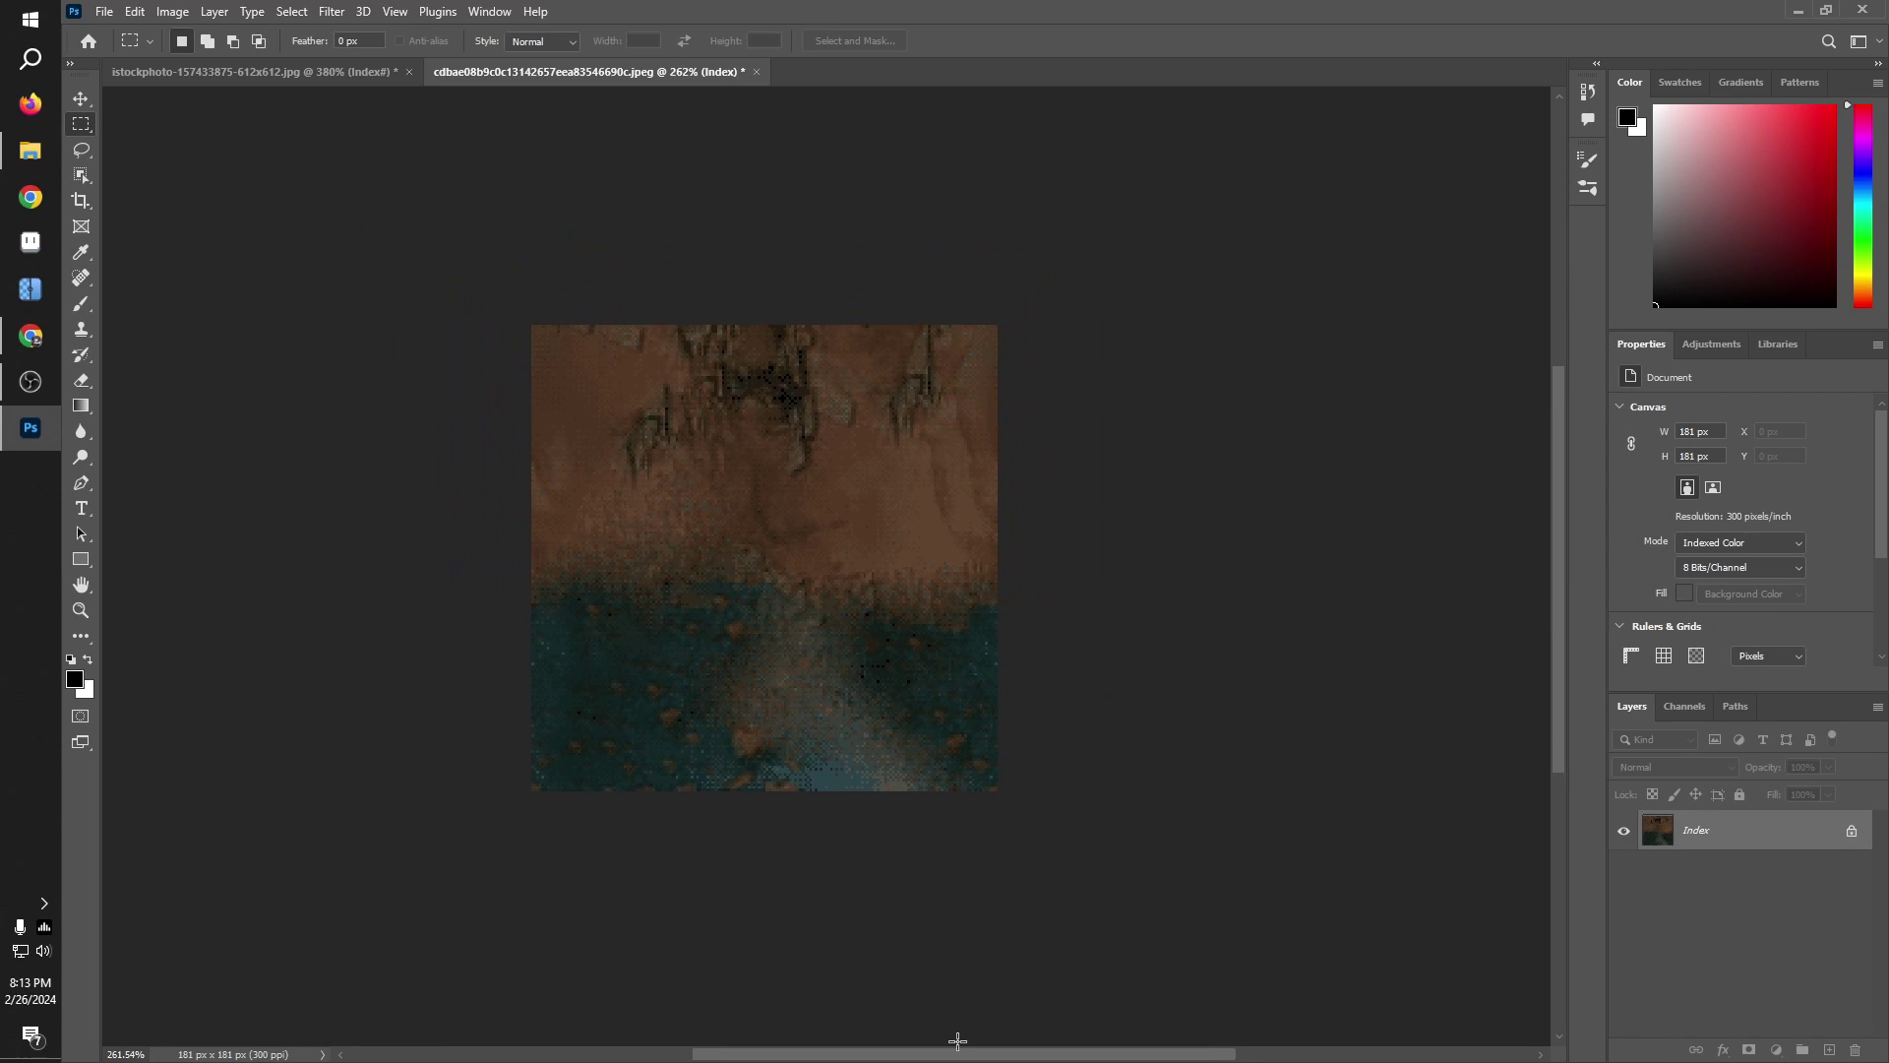
scroll(889, 666, "up", 8)
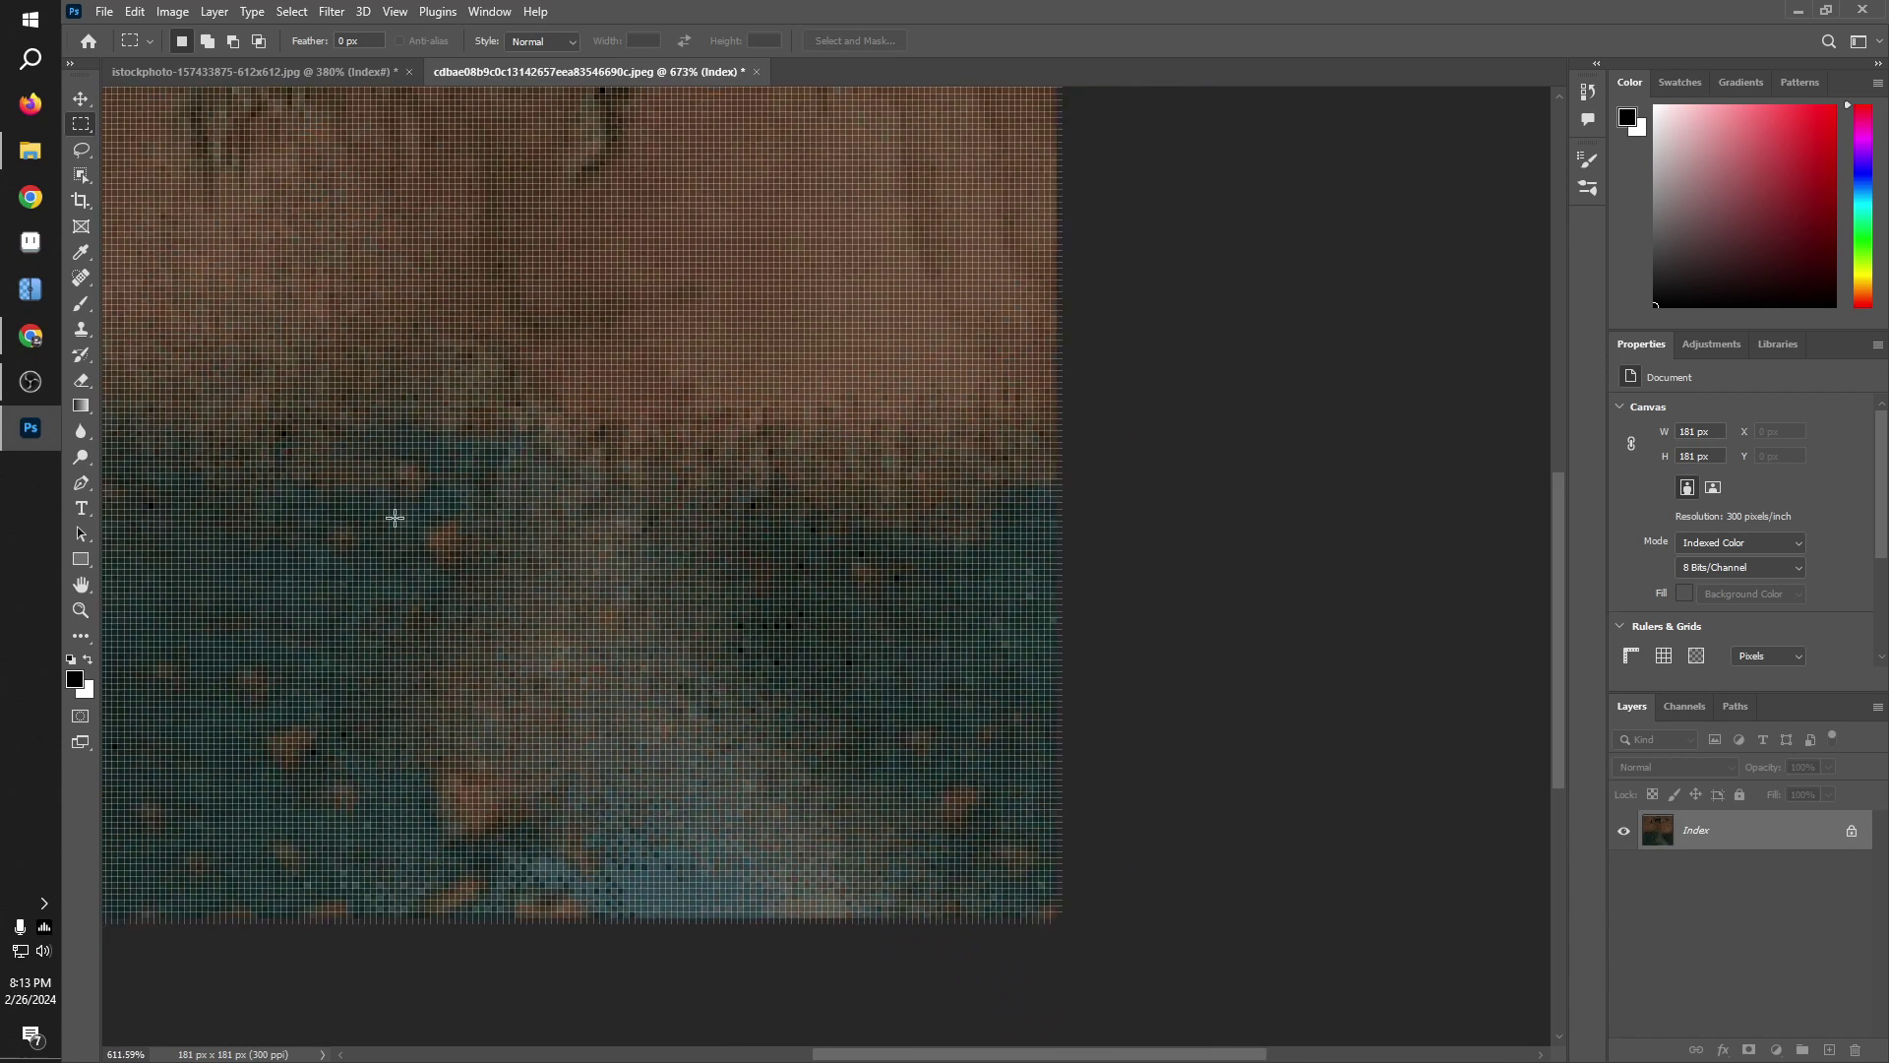
scroll(601, 510, "down", 9)
scroll(1129, 1058, "left", 5)
scroll(1214, 590, "up", 3)
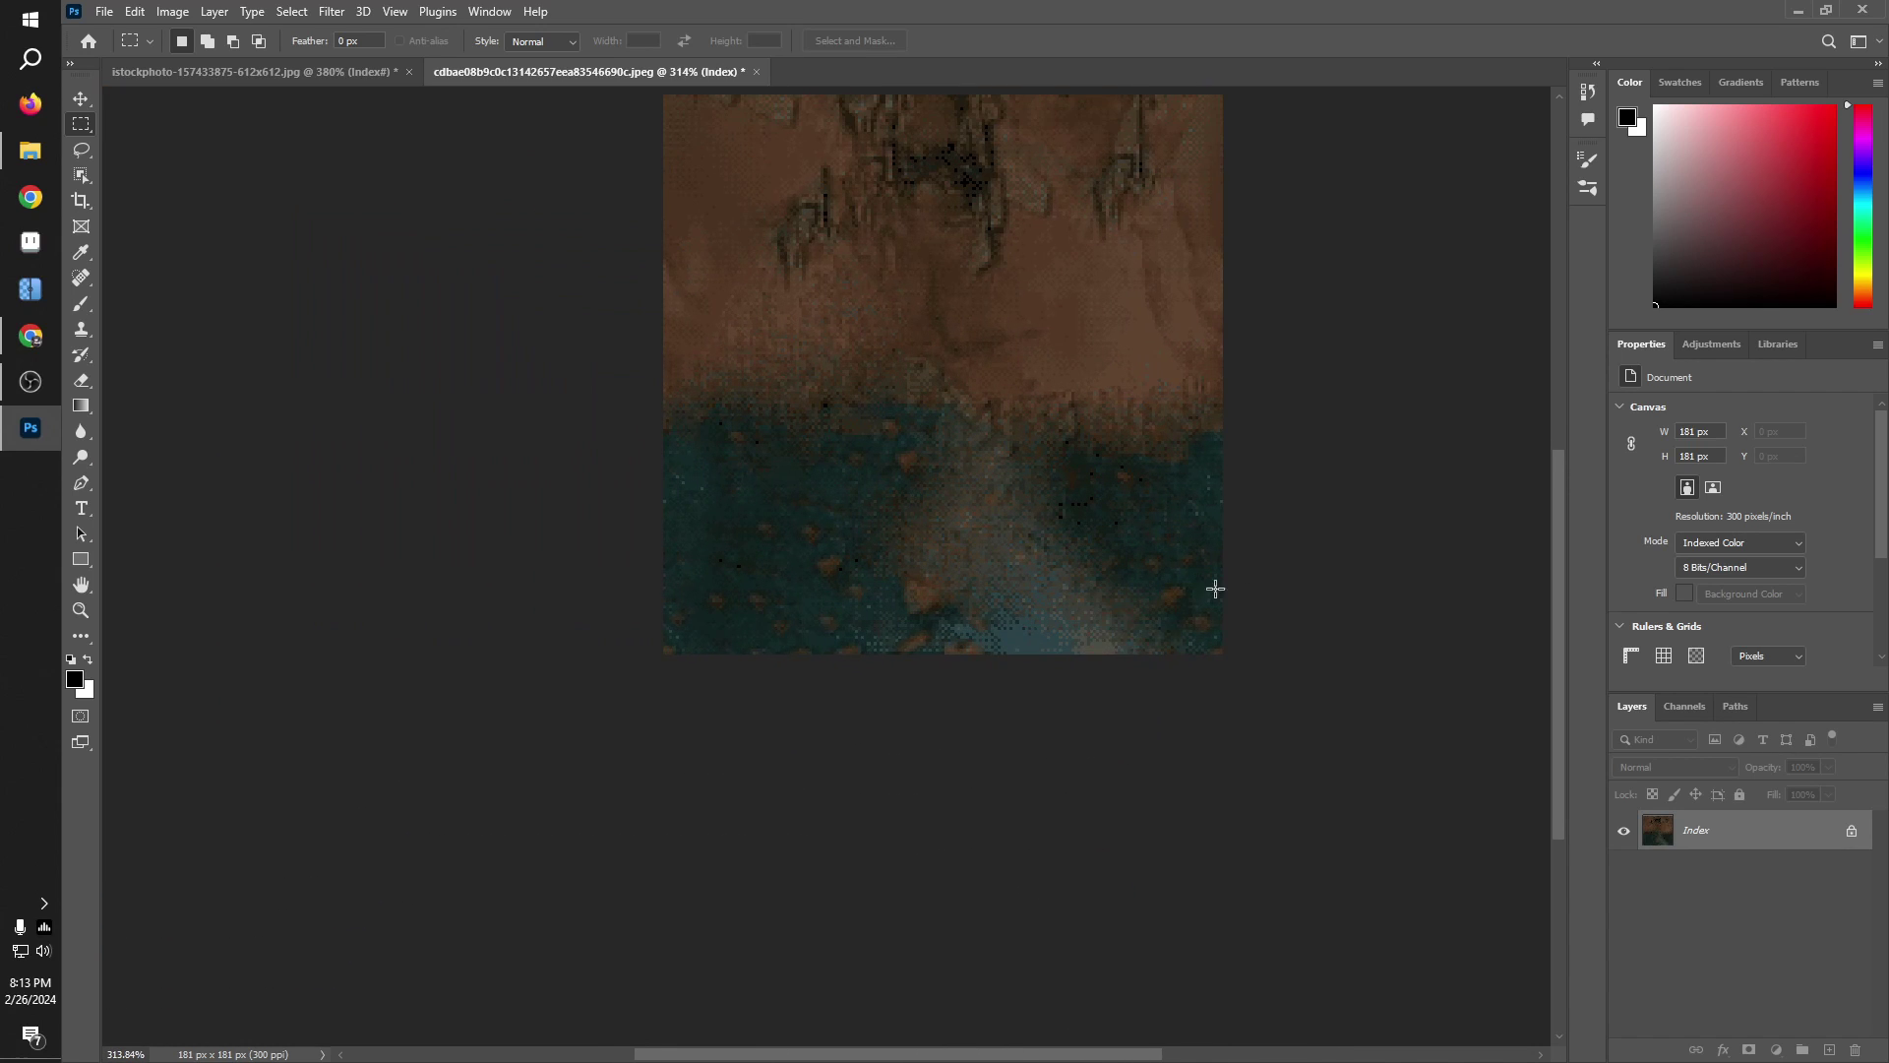
scroll(1328, 468, "up", 2)
scroll(1321, 521, "up", 3)
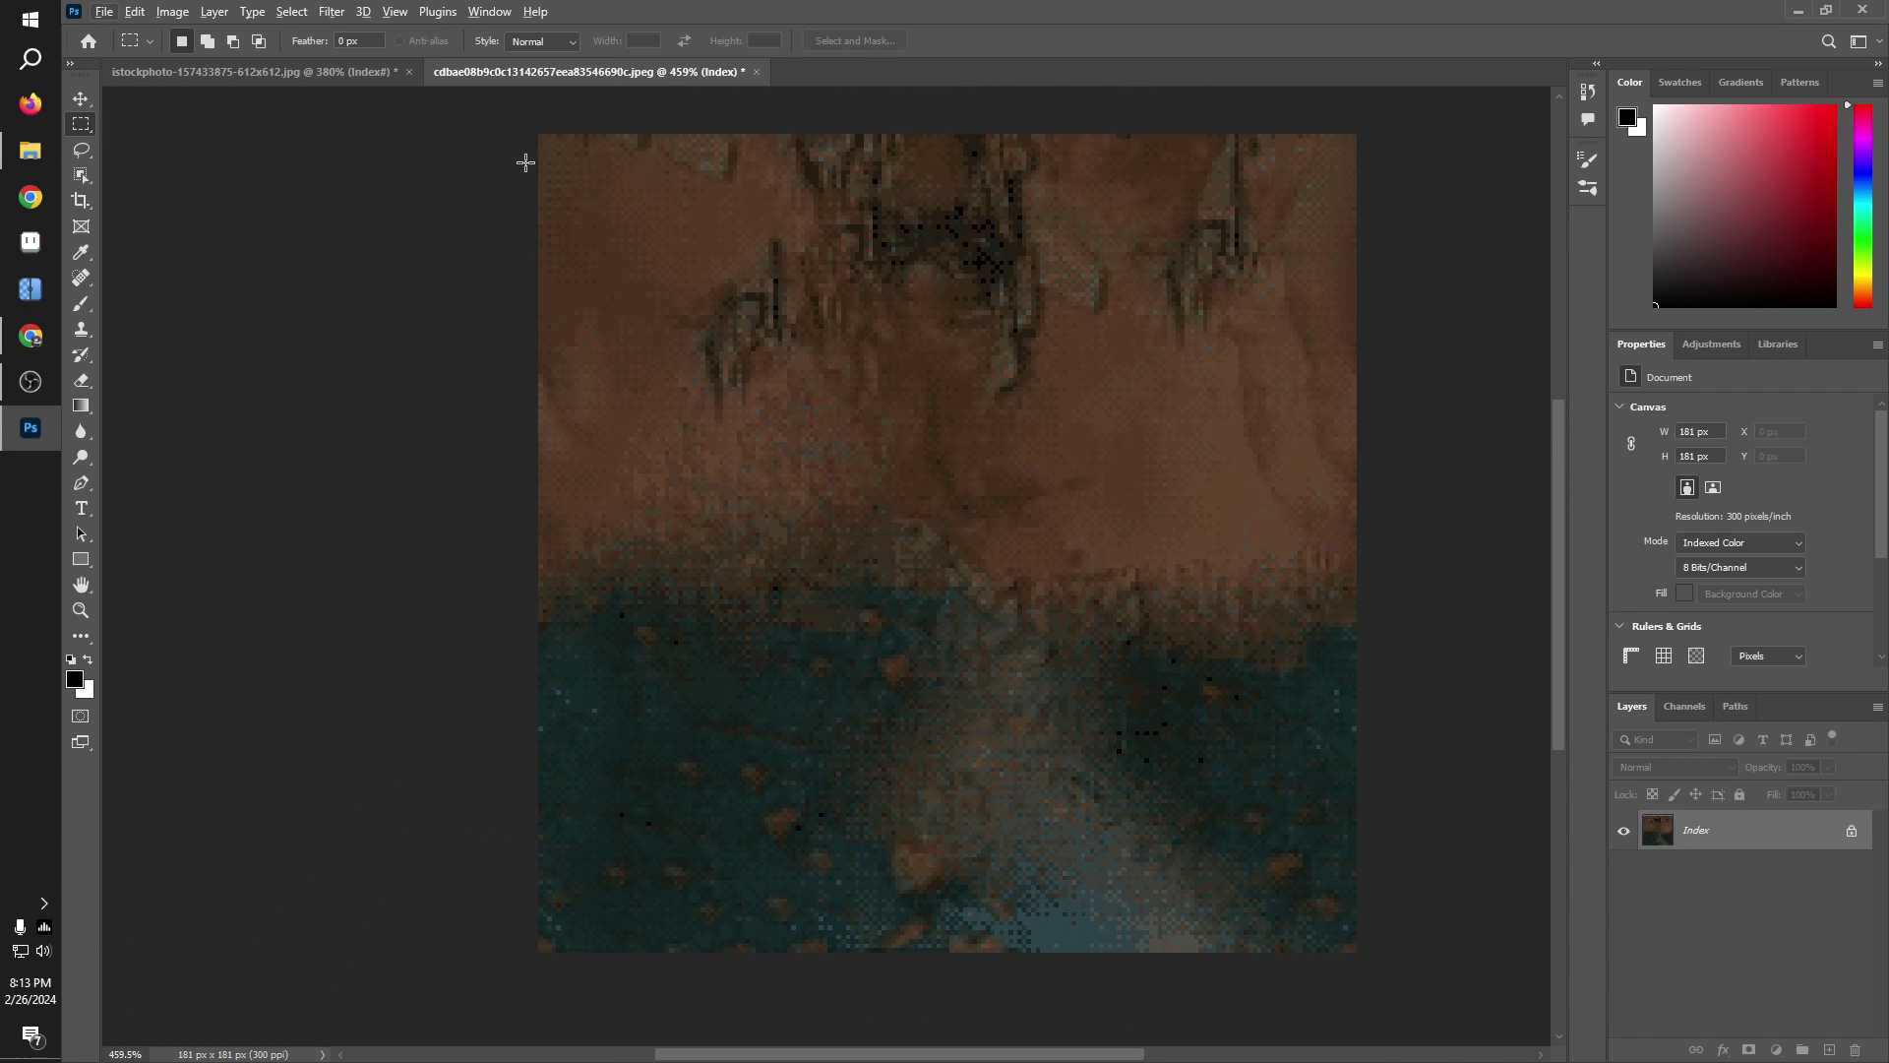
scroll(1119, 433, "down", 2)
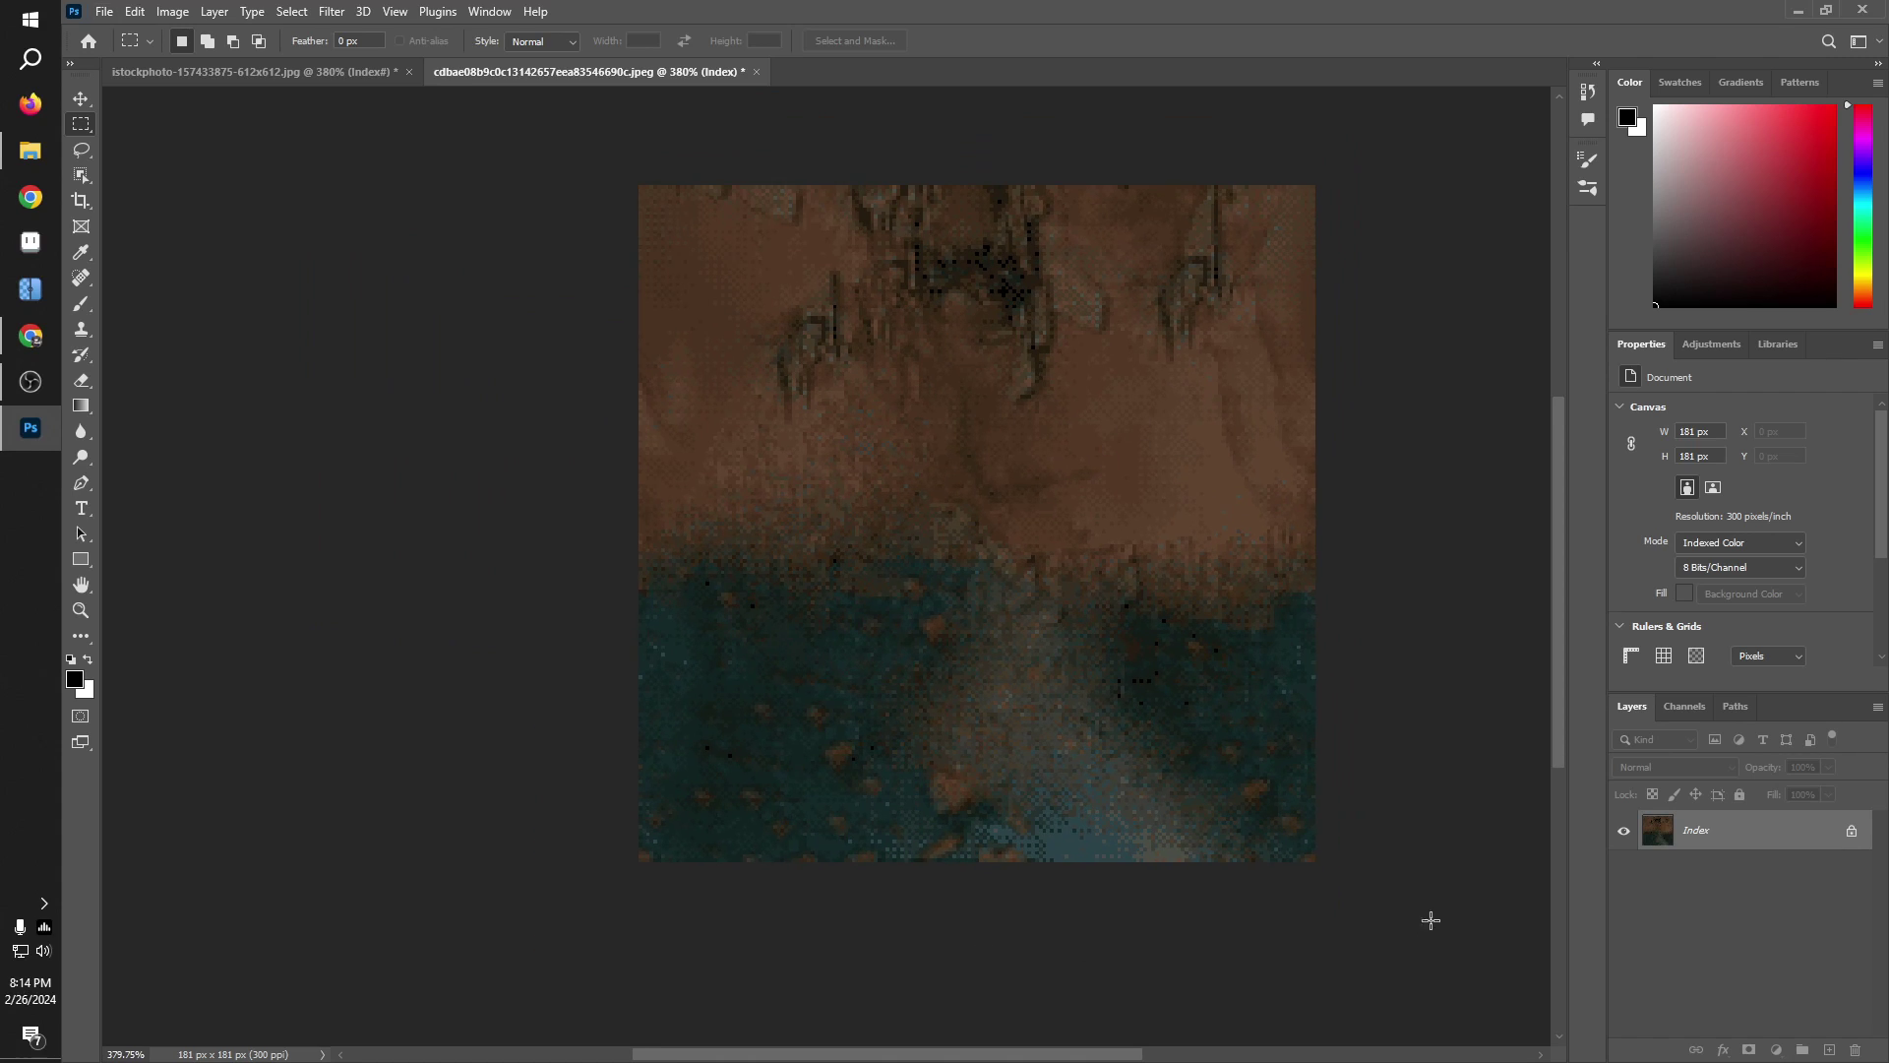
scroll(1431, 920, "up", 2)
scroll(984, 866, "right", 4)
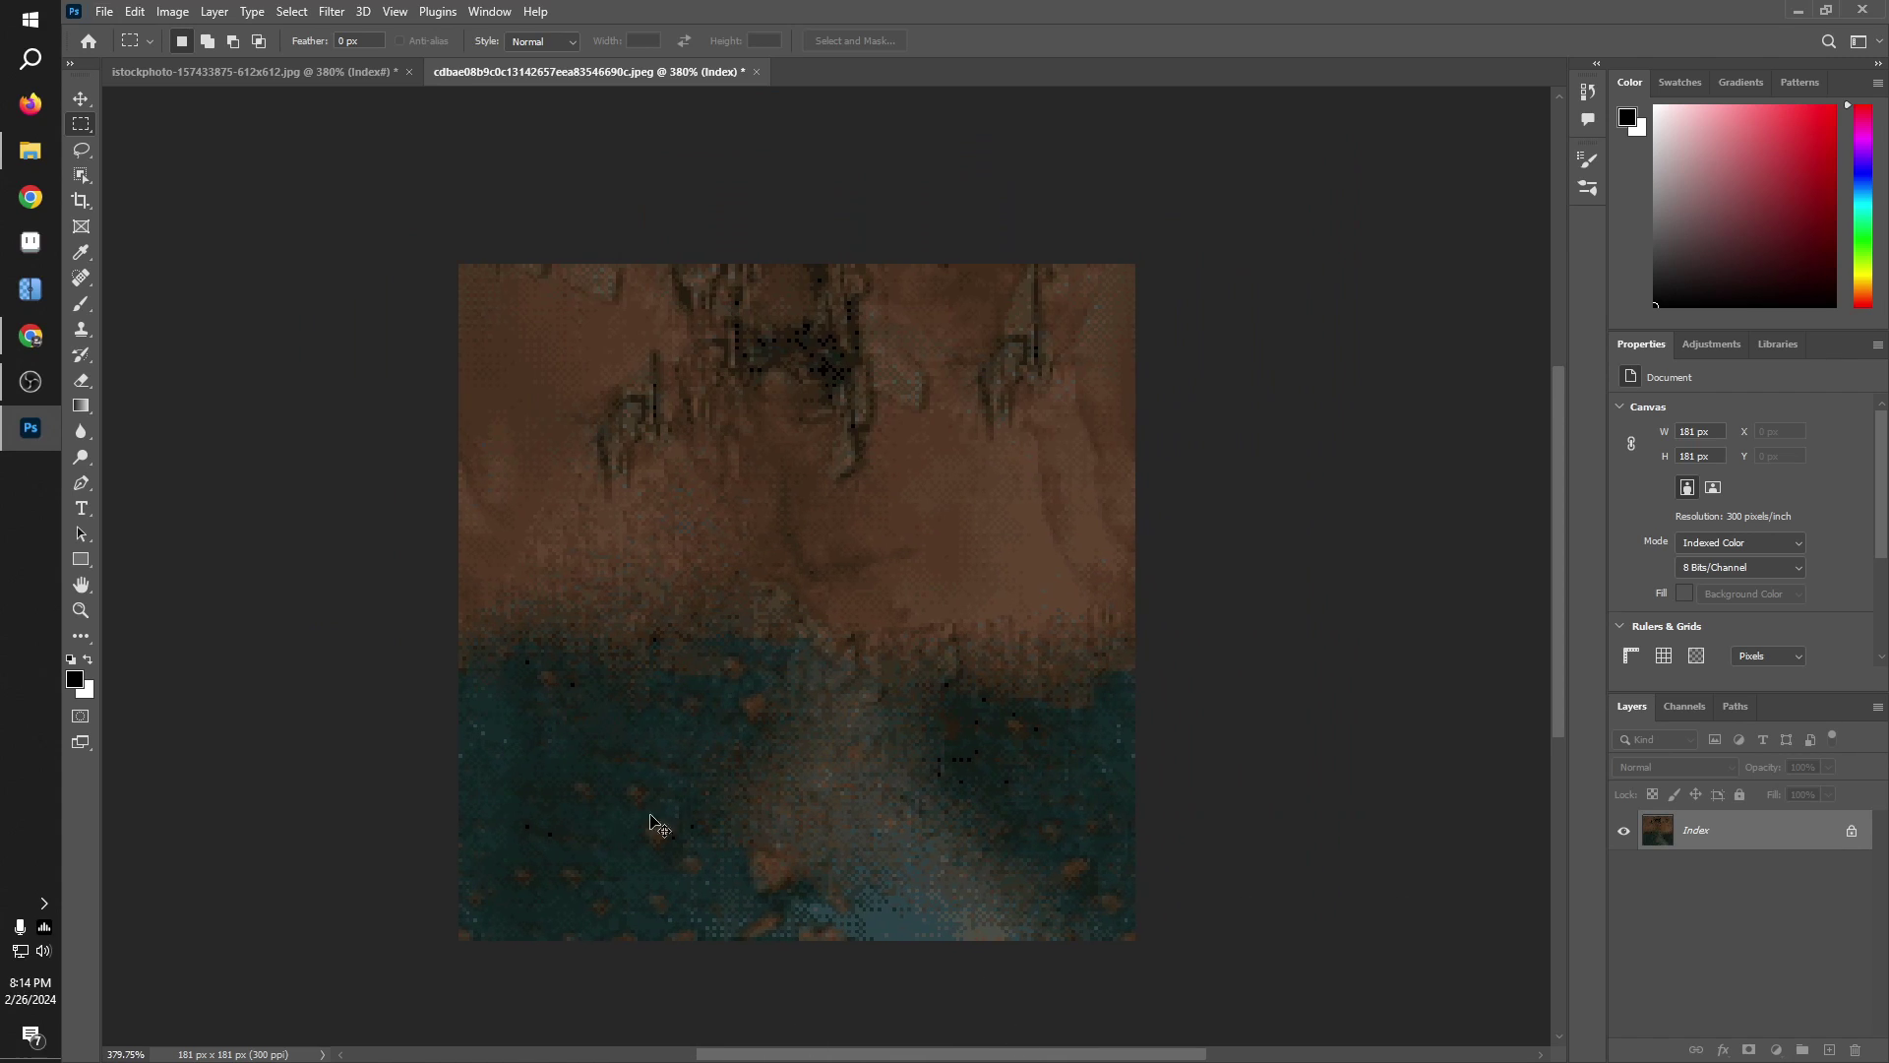
Step: Undo the indexed conversion and, in a new Indexed Color setup, compare None and Diffusion dither before choosing Pattern
key("ctrl+z")
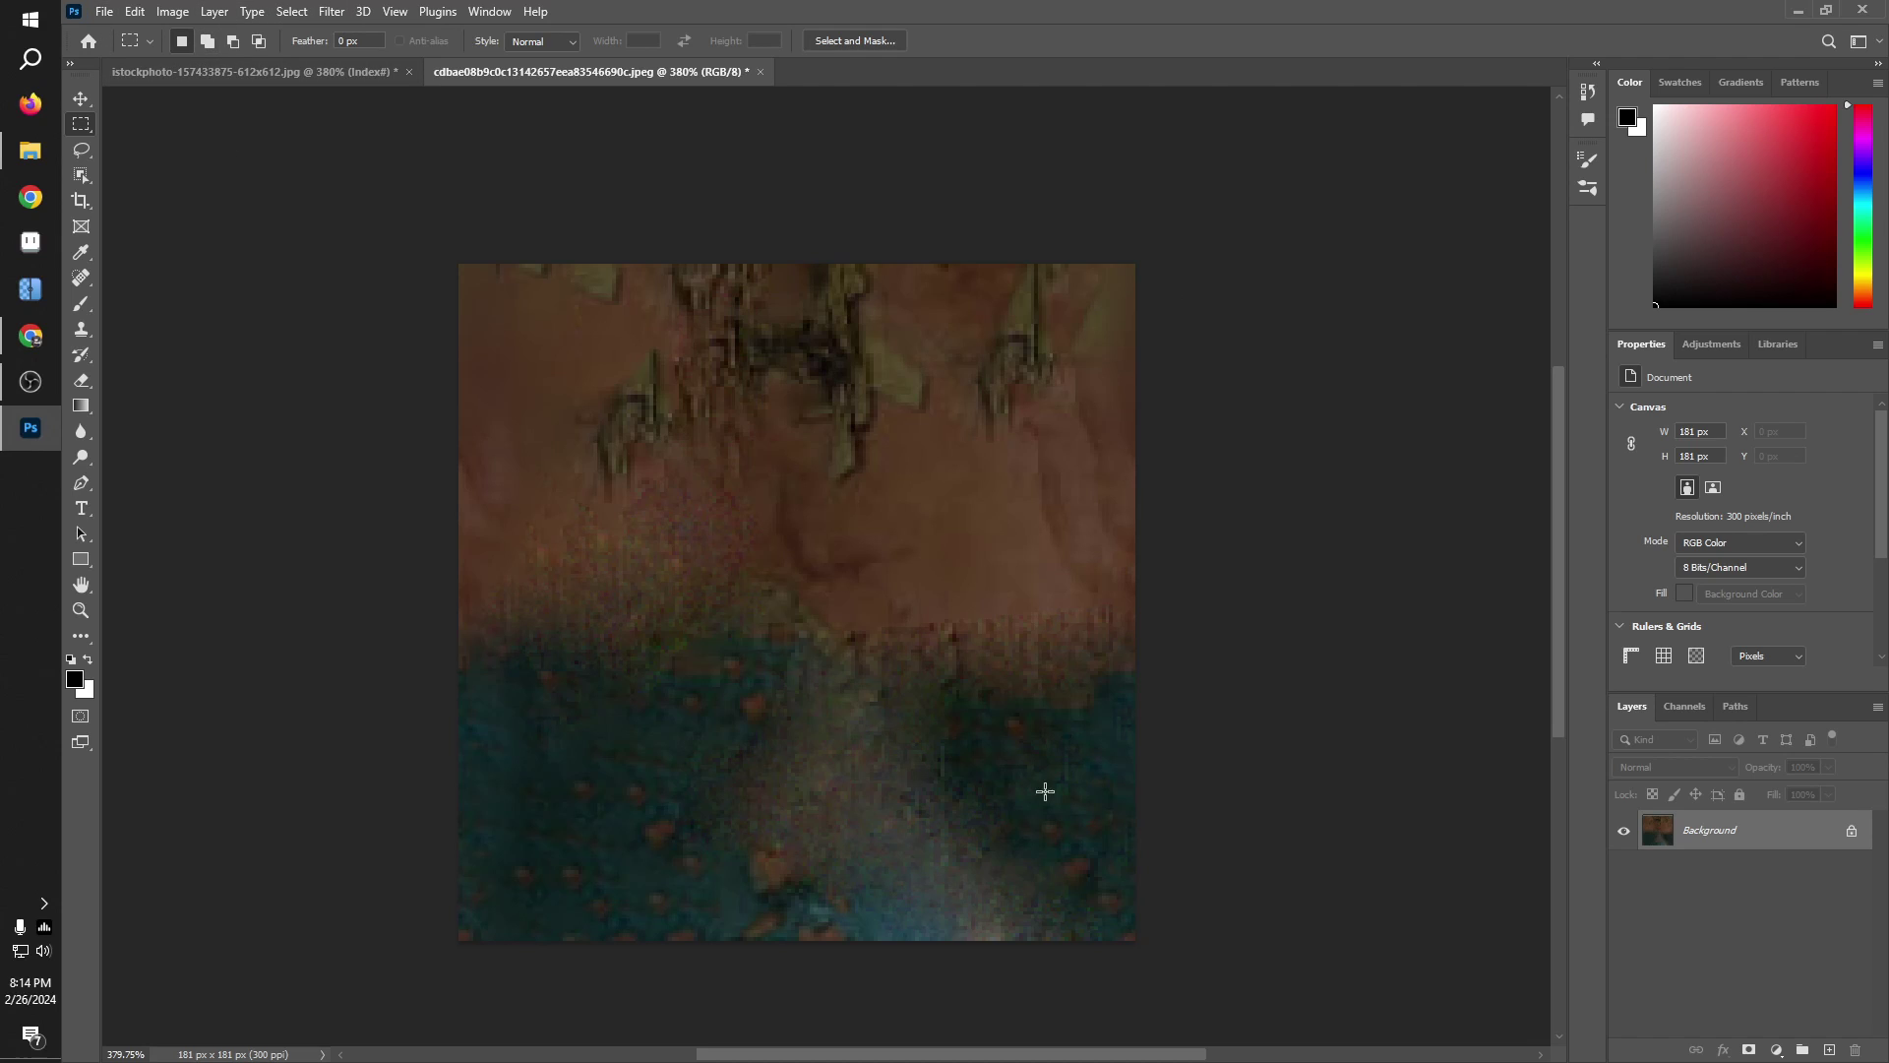
left_click(174, 13)
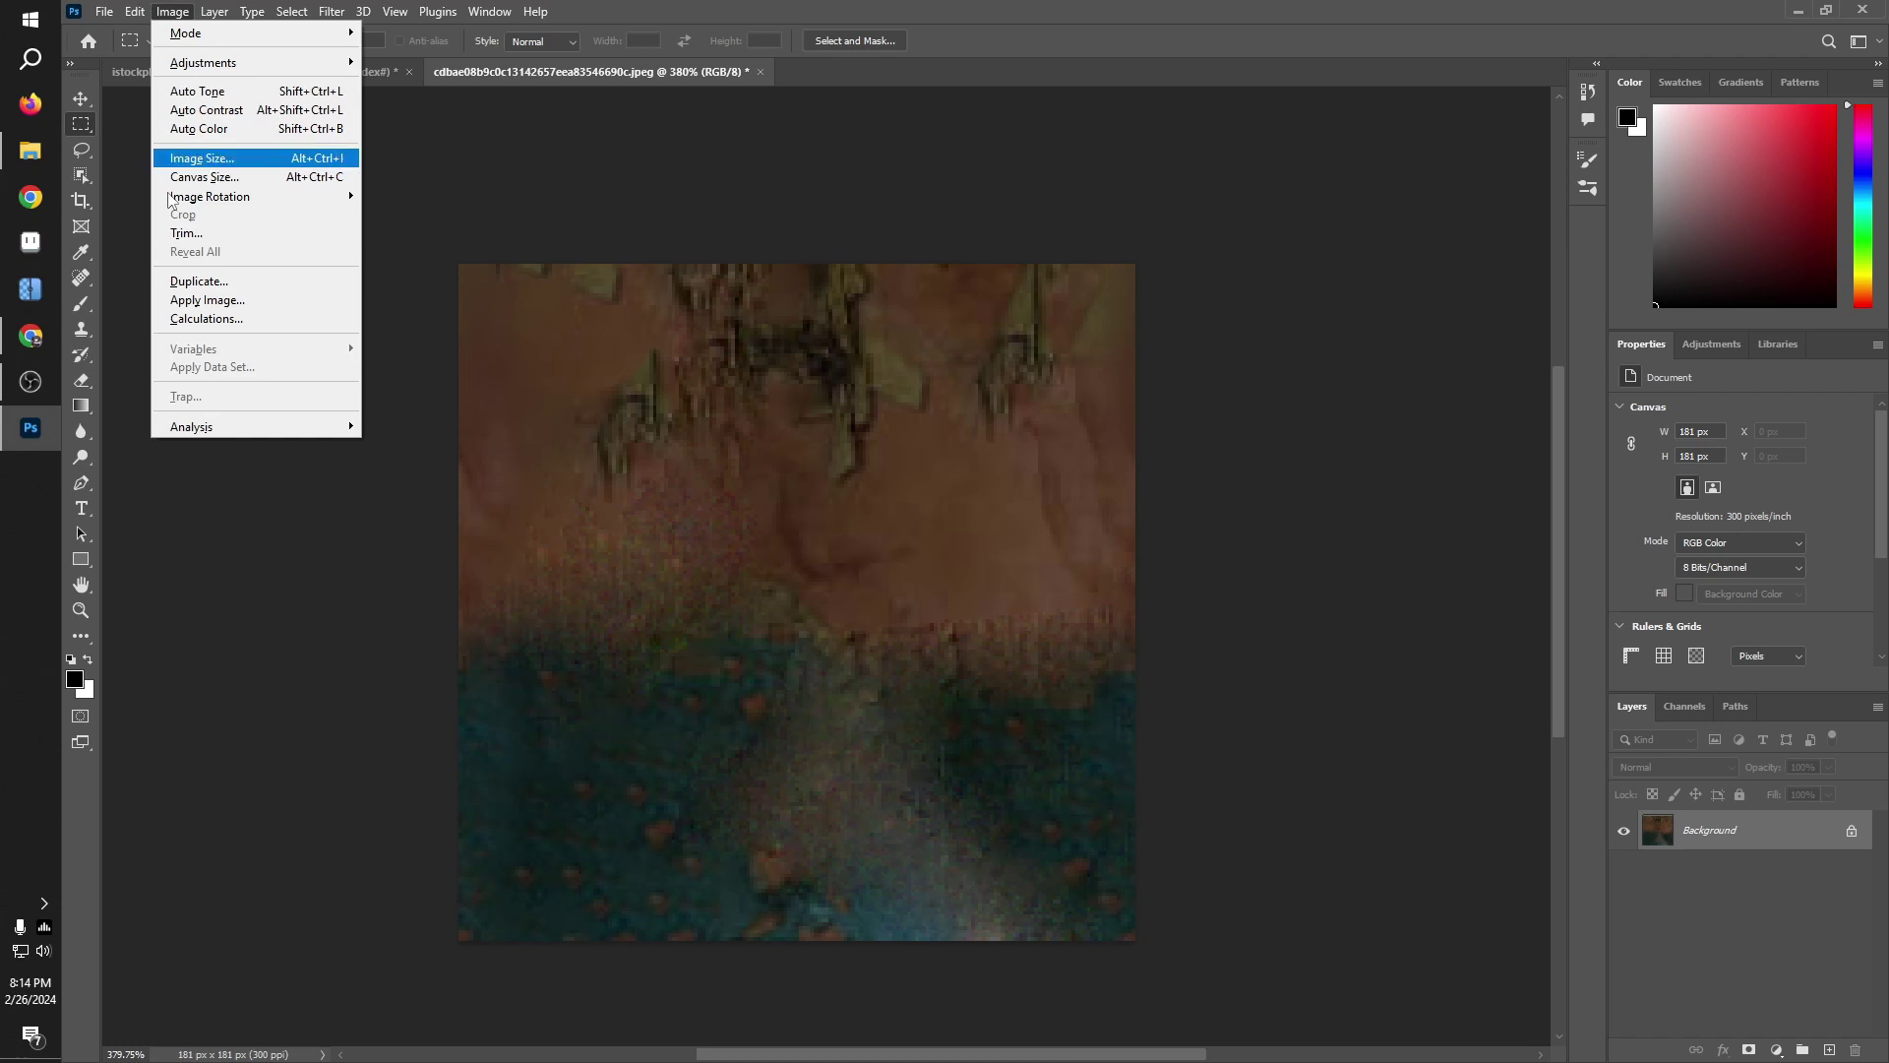
mouse_move(198, 37)
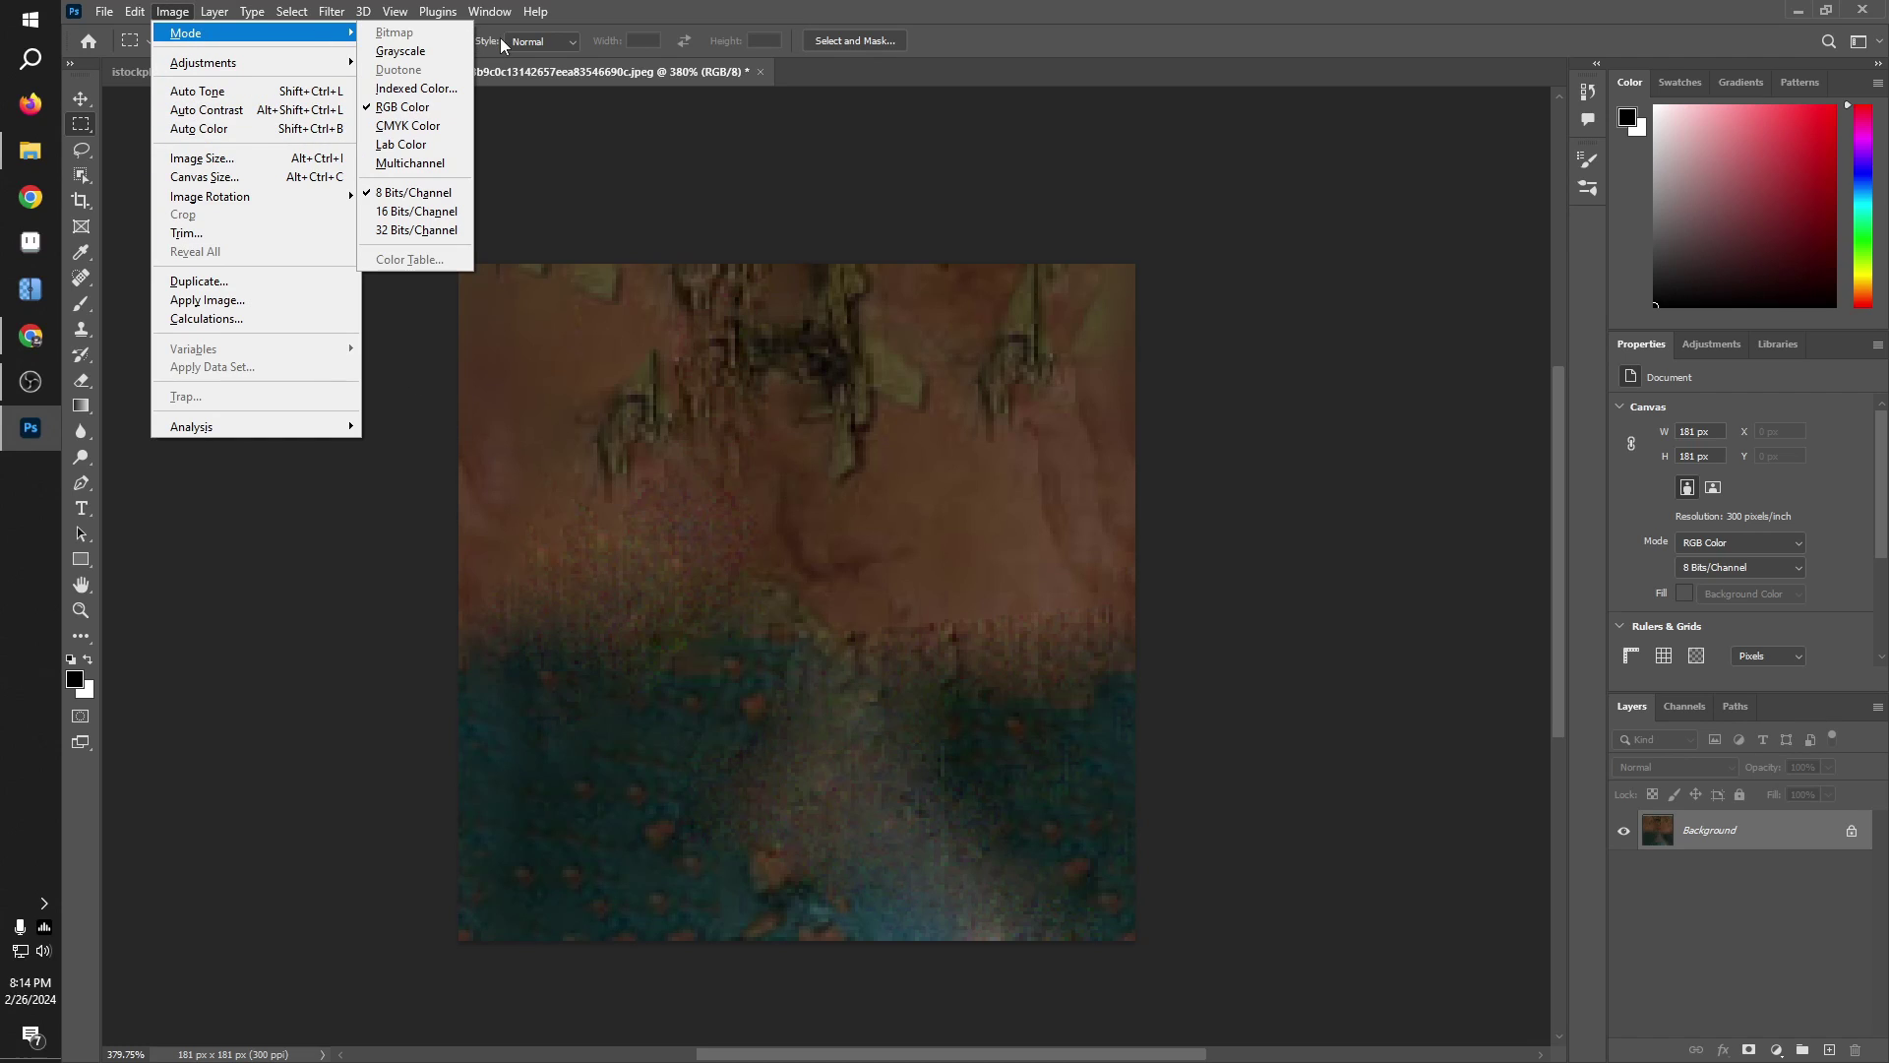
left_click(418, 89)
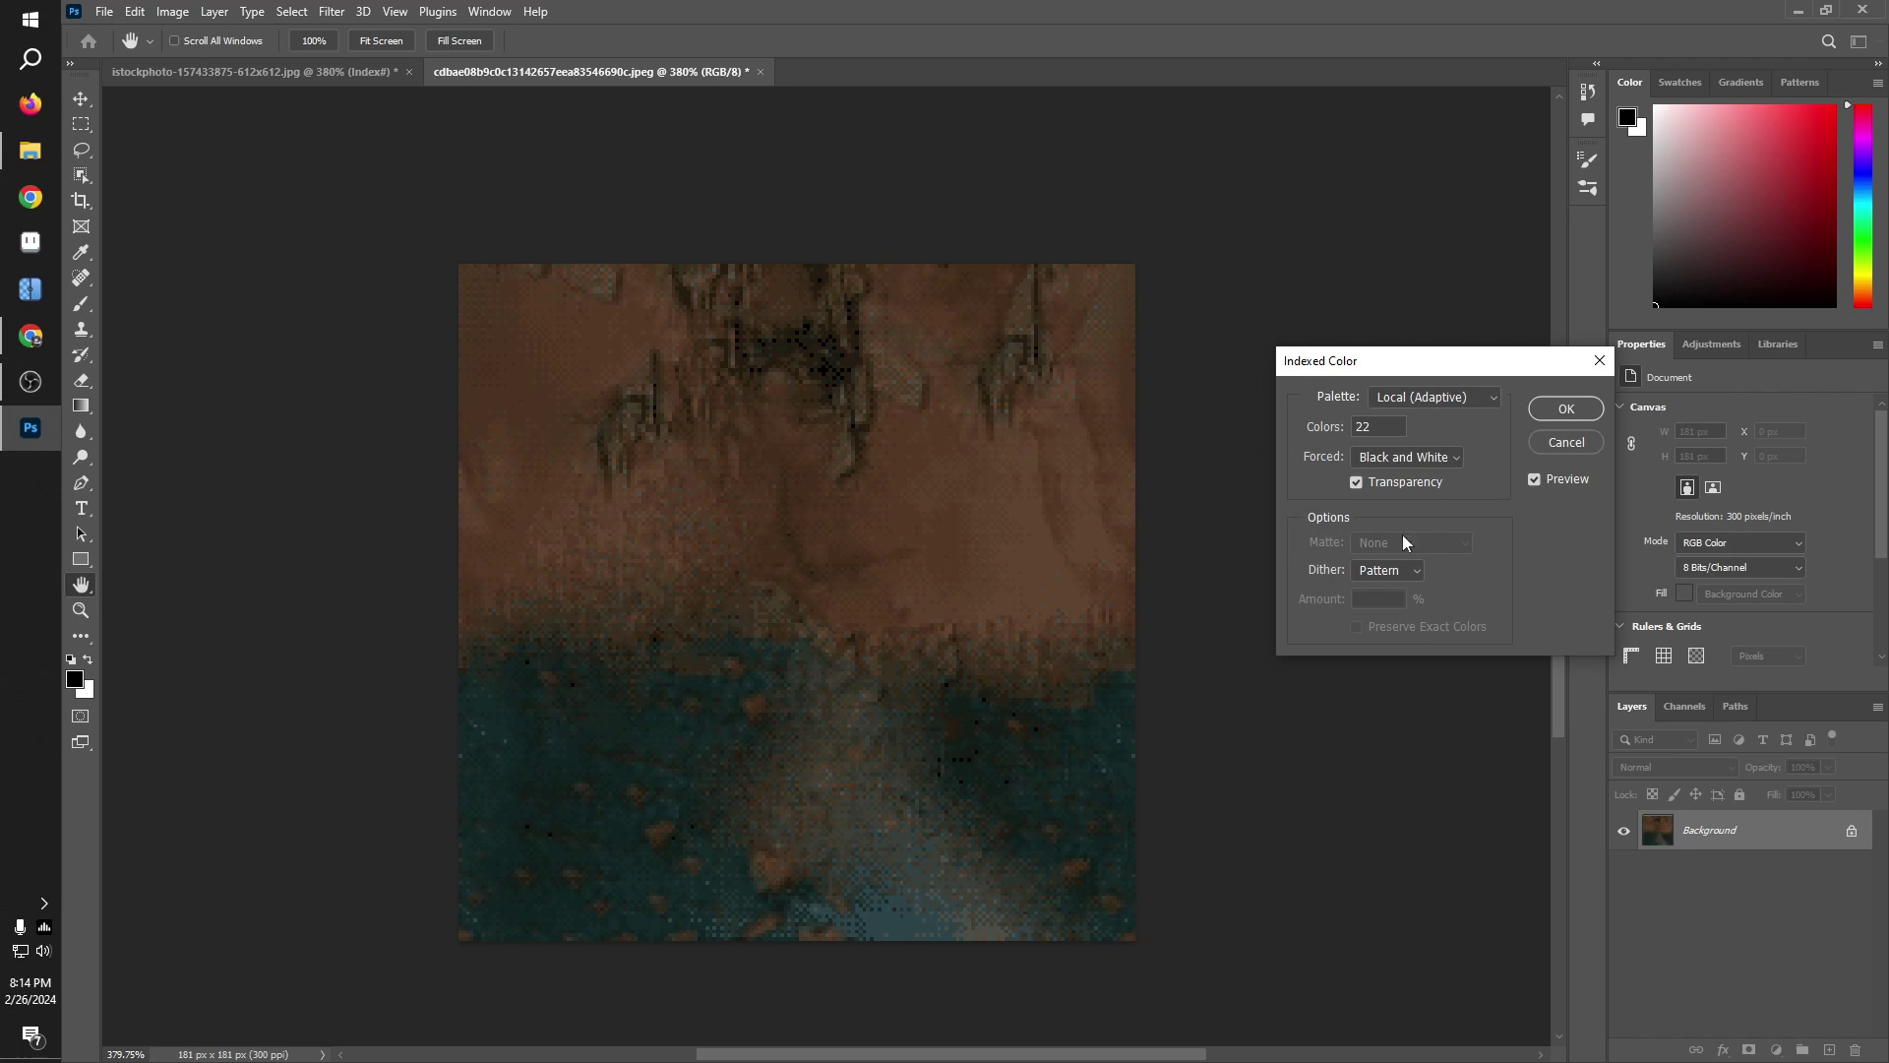
left_click(1392, 572)
left_click(1376, 593)
key("alt")
left_click(1362, 575)
left_click(1396, 620)
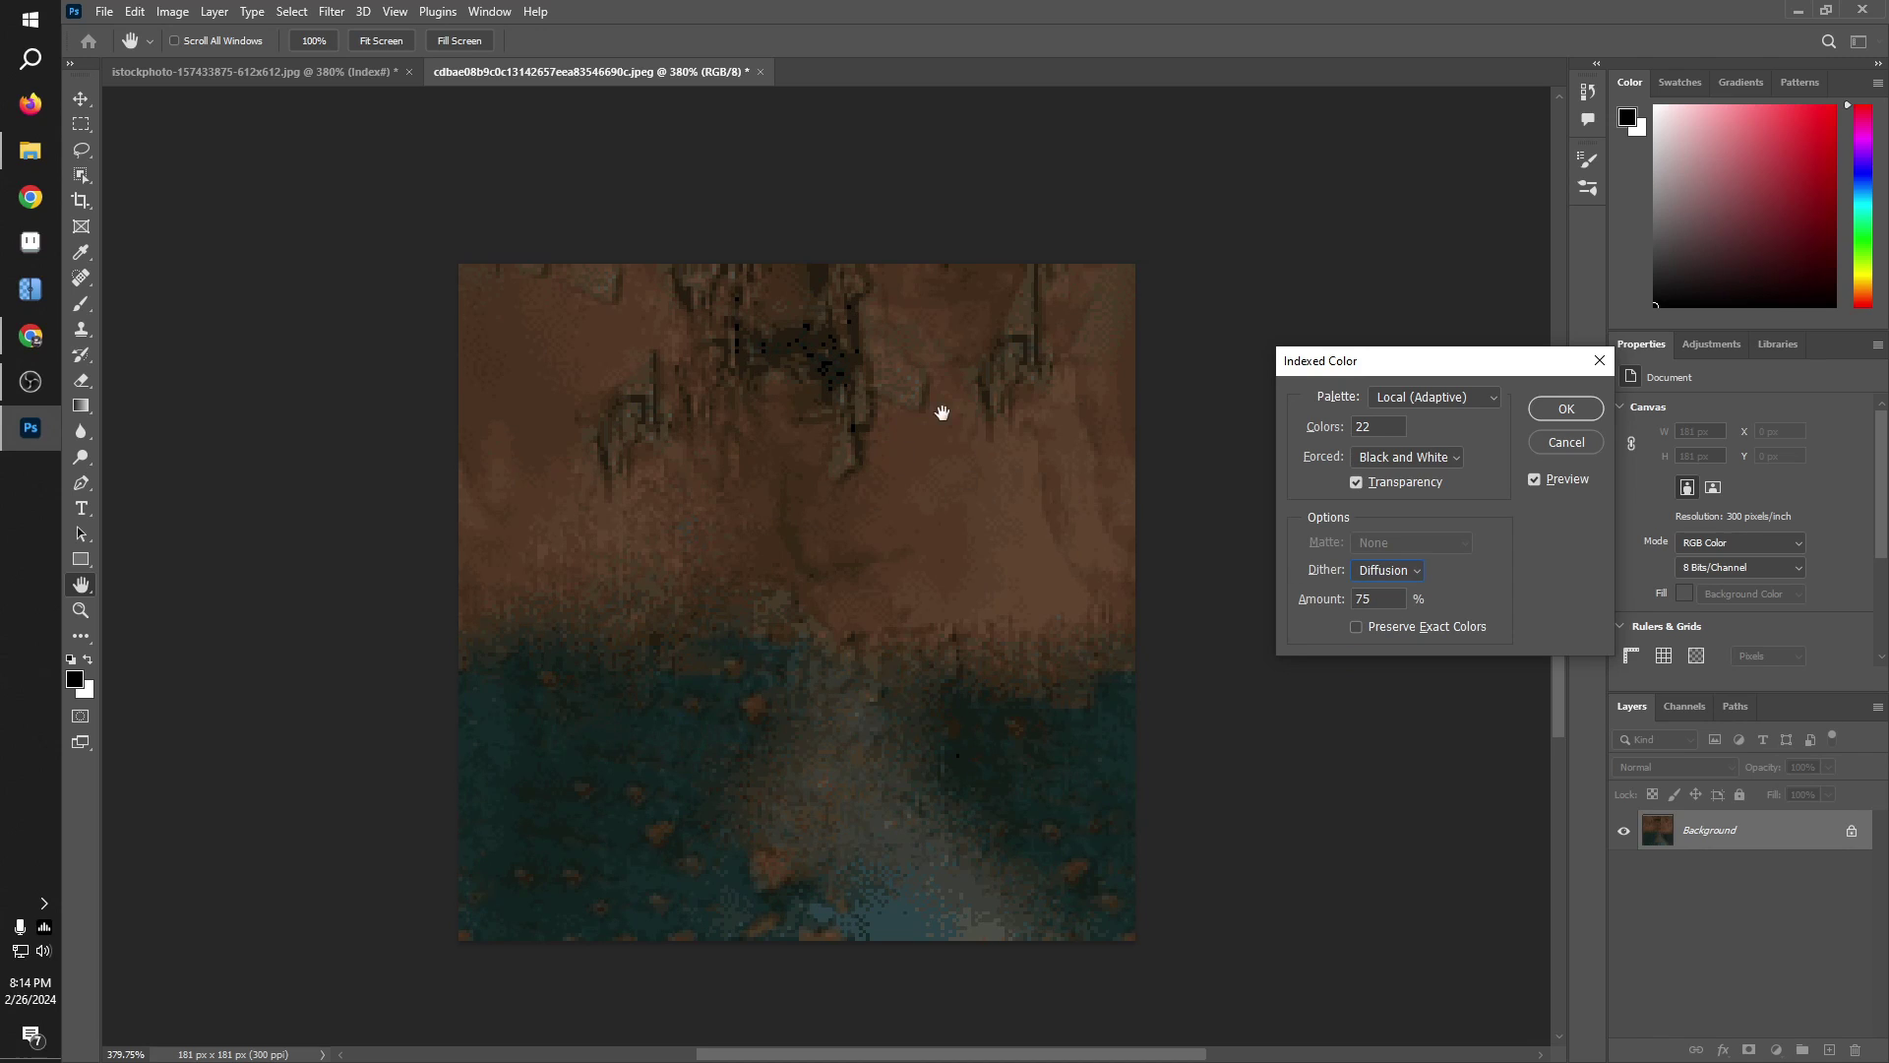
left_click(1369, 574)
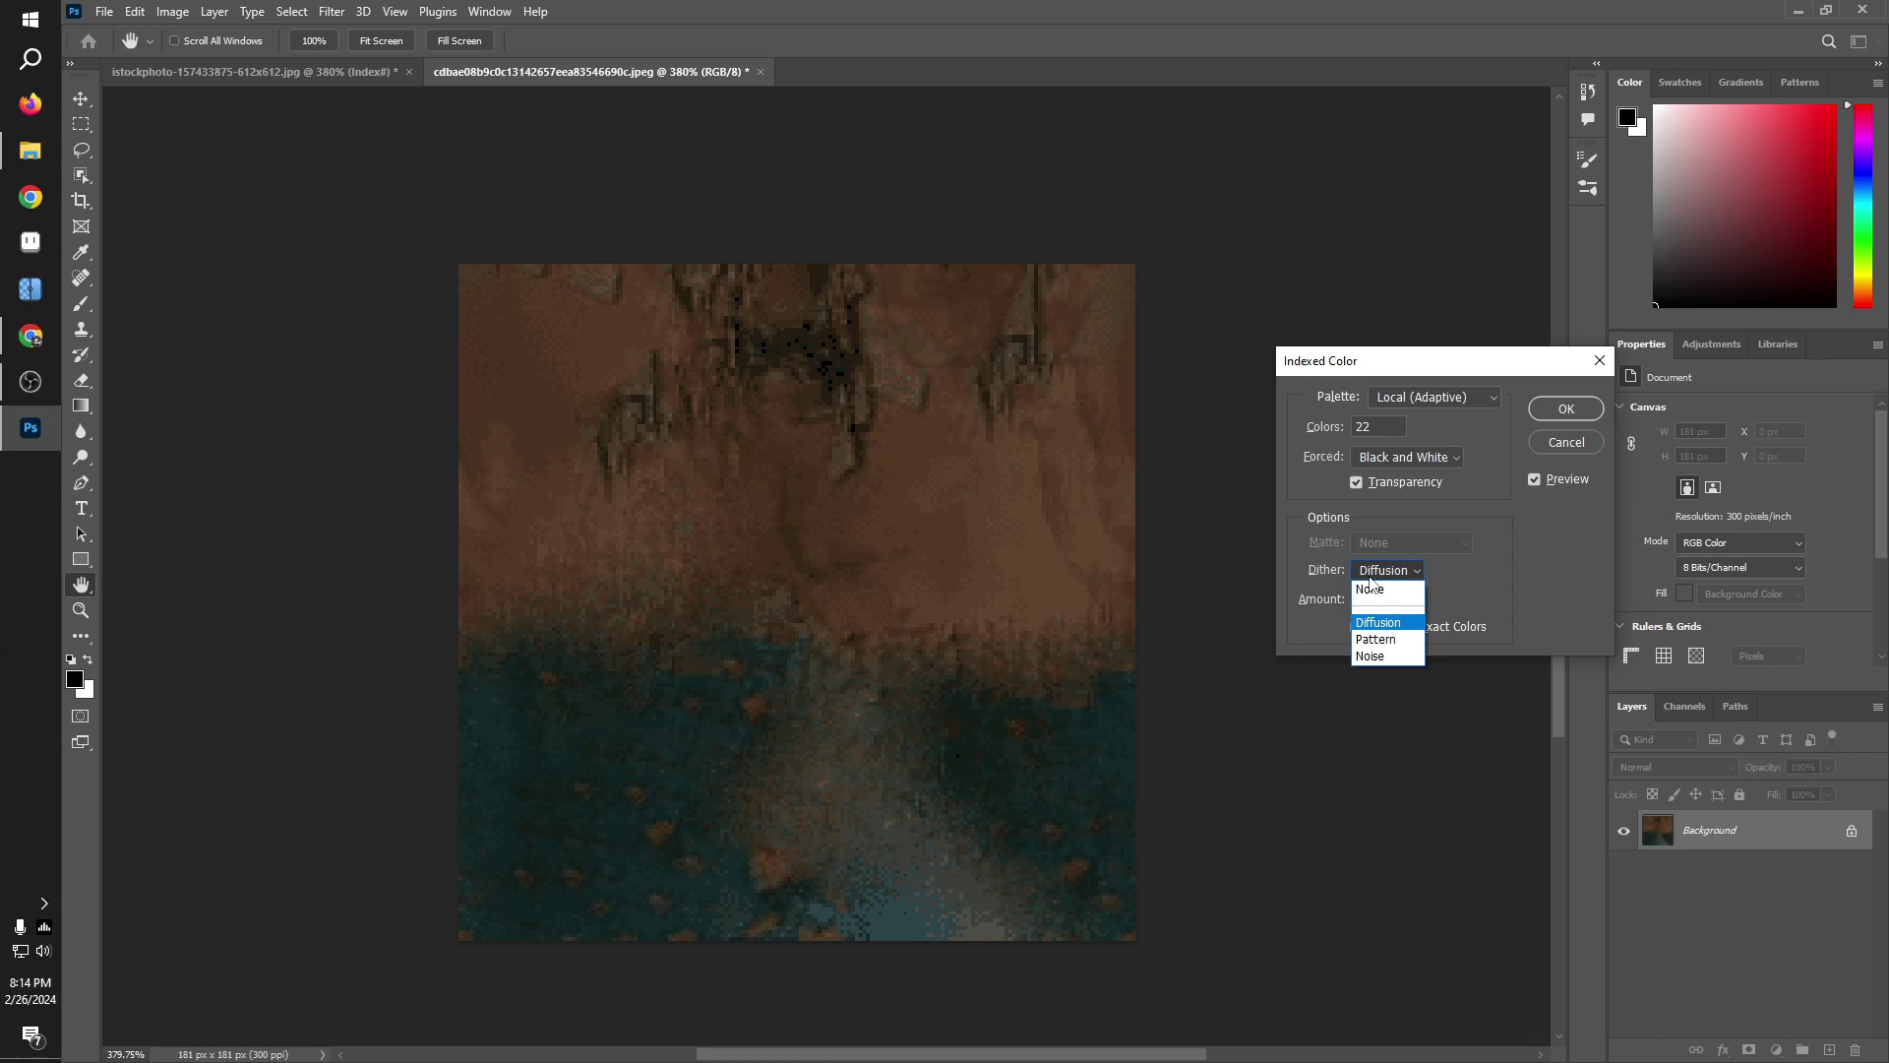
left_click(1377, 641)
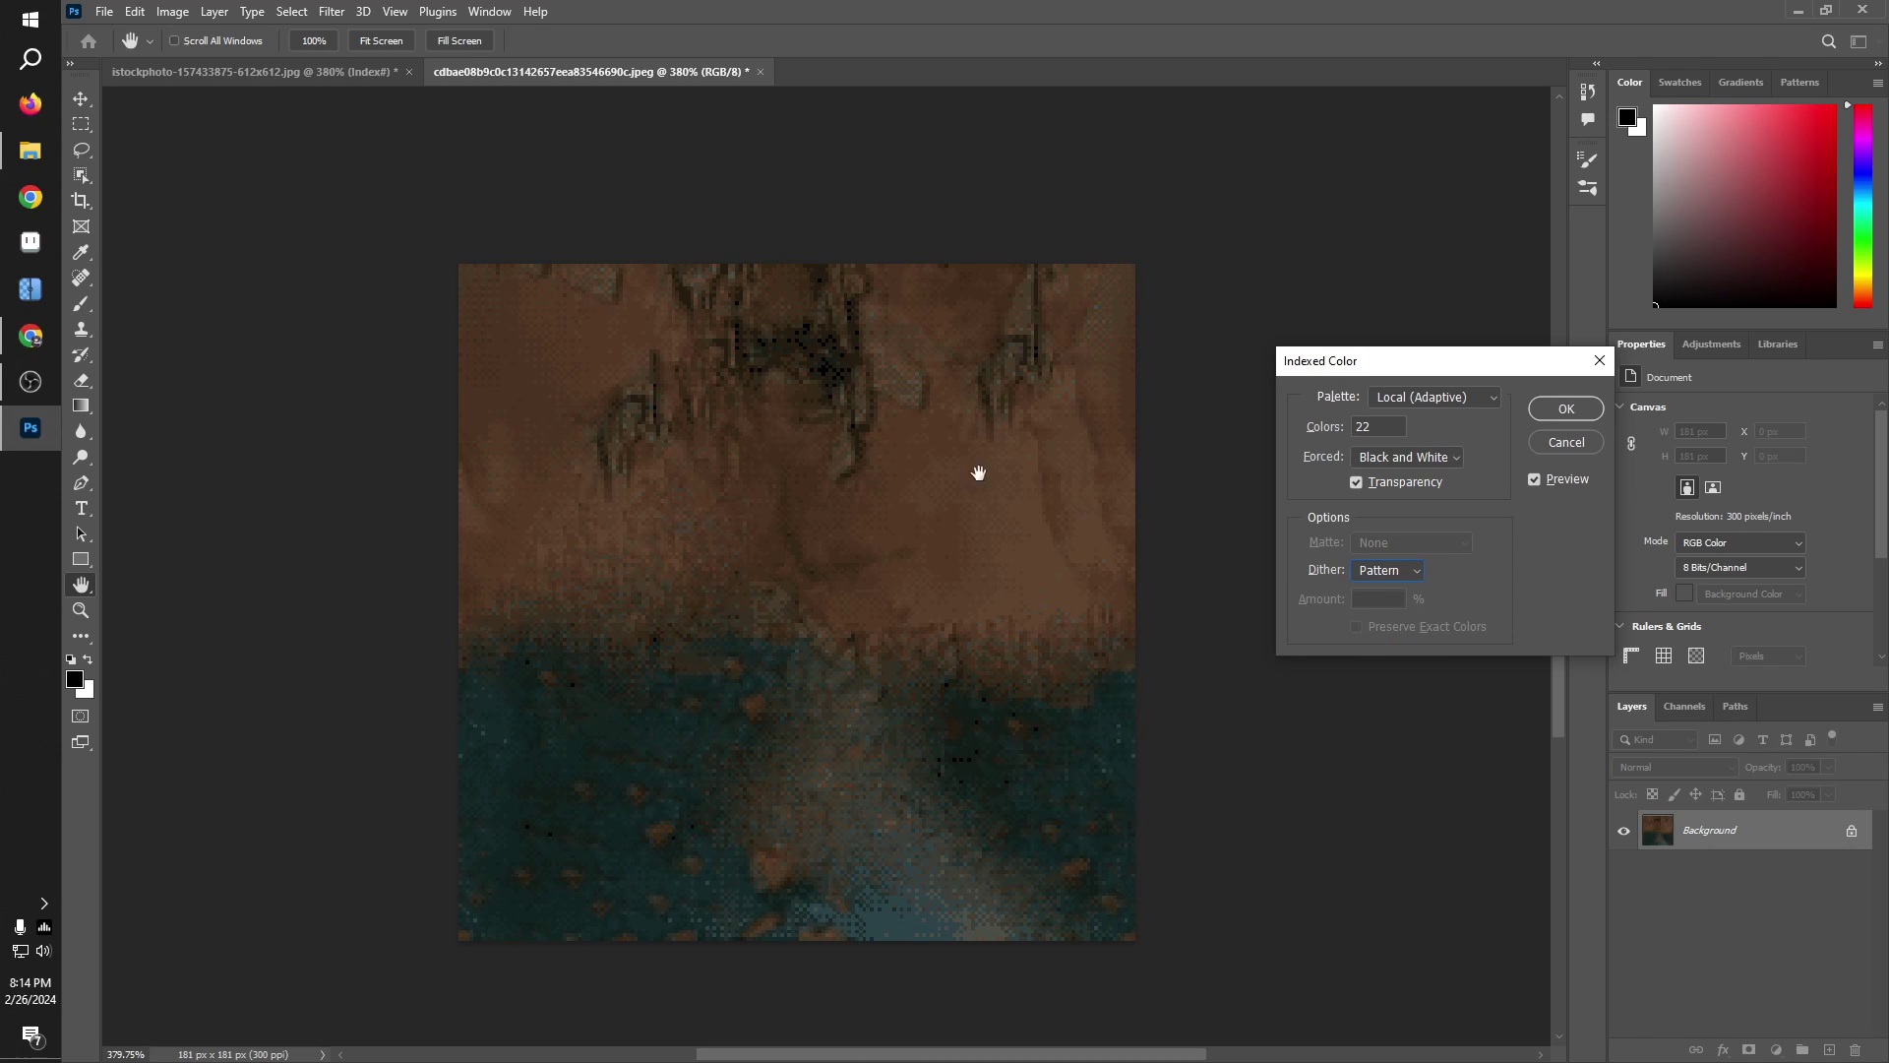
Step: Set the forced colors of the Indexed Color conversion to None and check the preview
left_click(1422, 462)
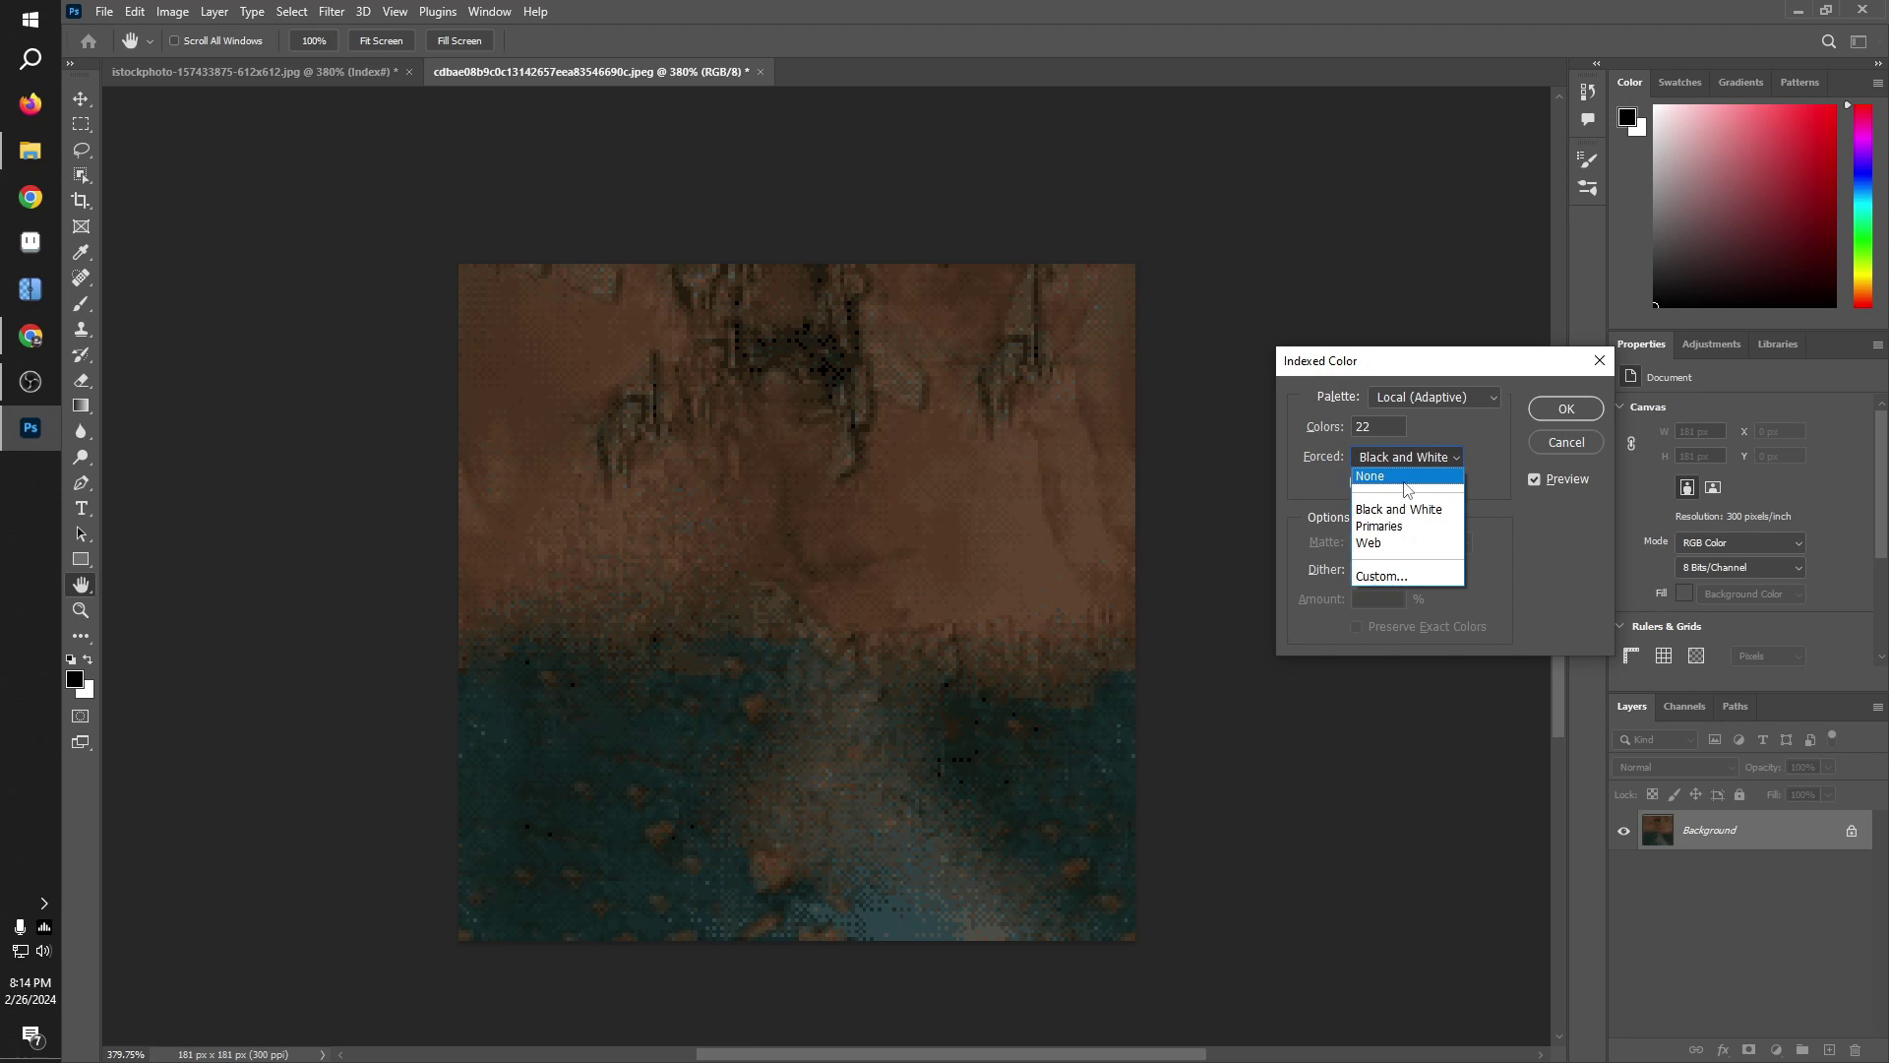
left_click(1395, 477)
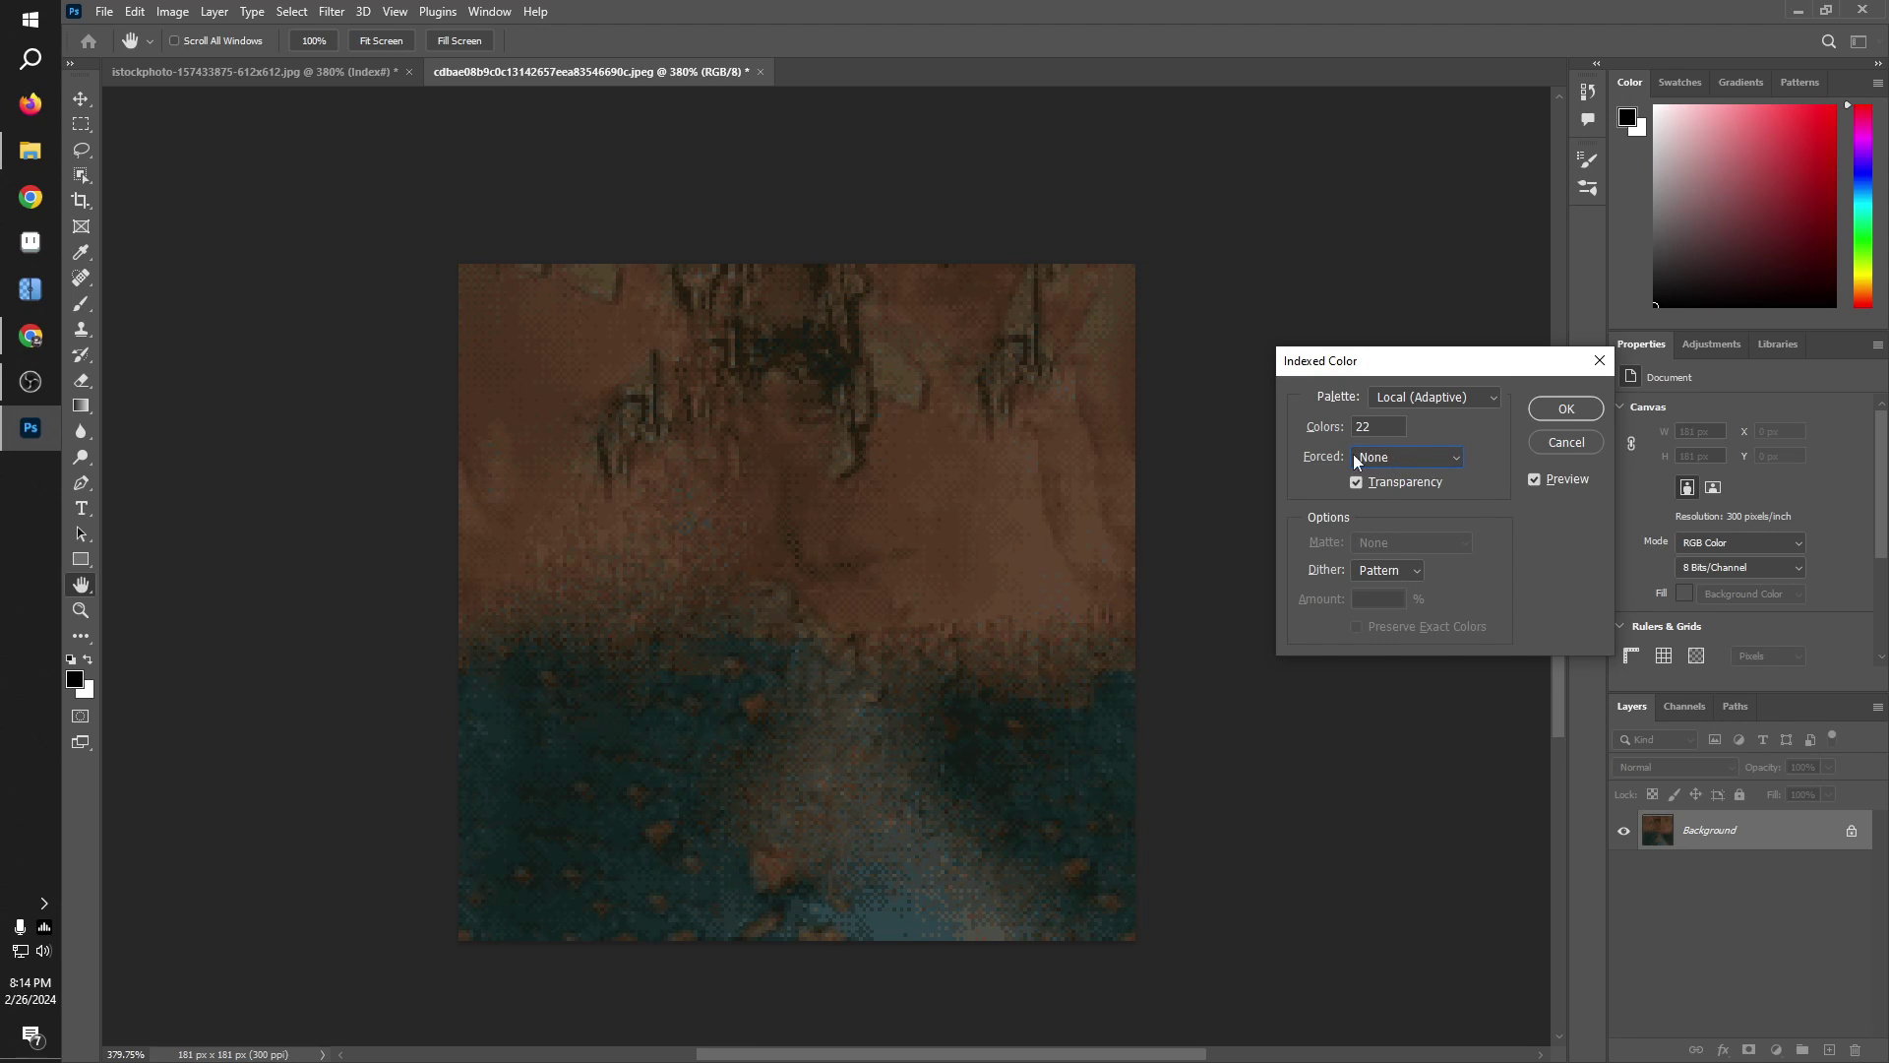
left_click(1370, 461)
left_click(1388, 477)
left_click_drag(886, 561, 863, 522)
key("alt")
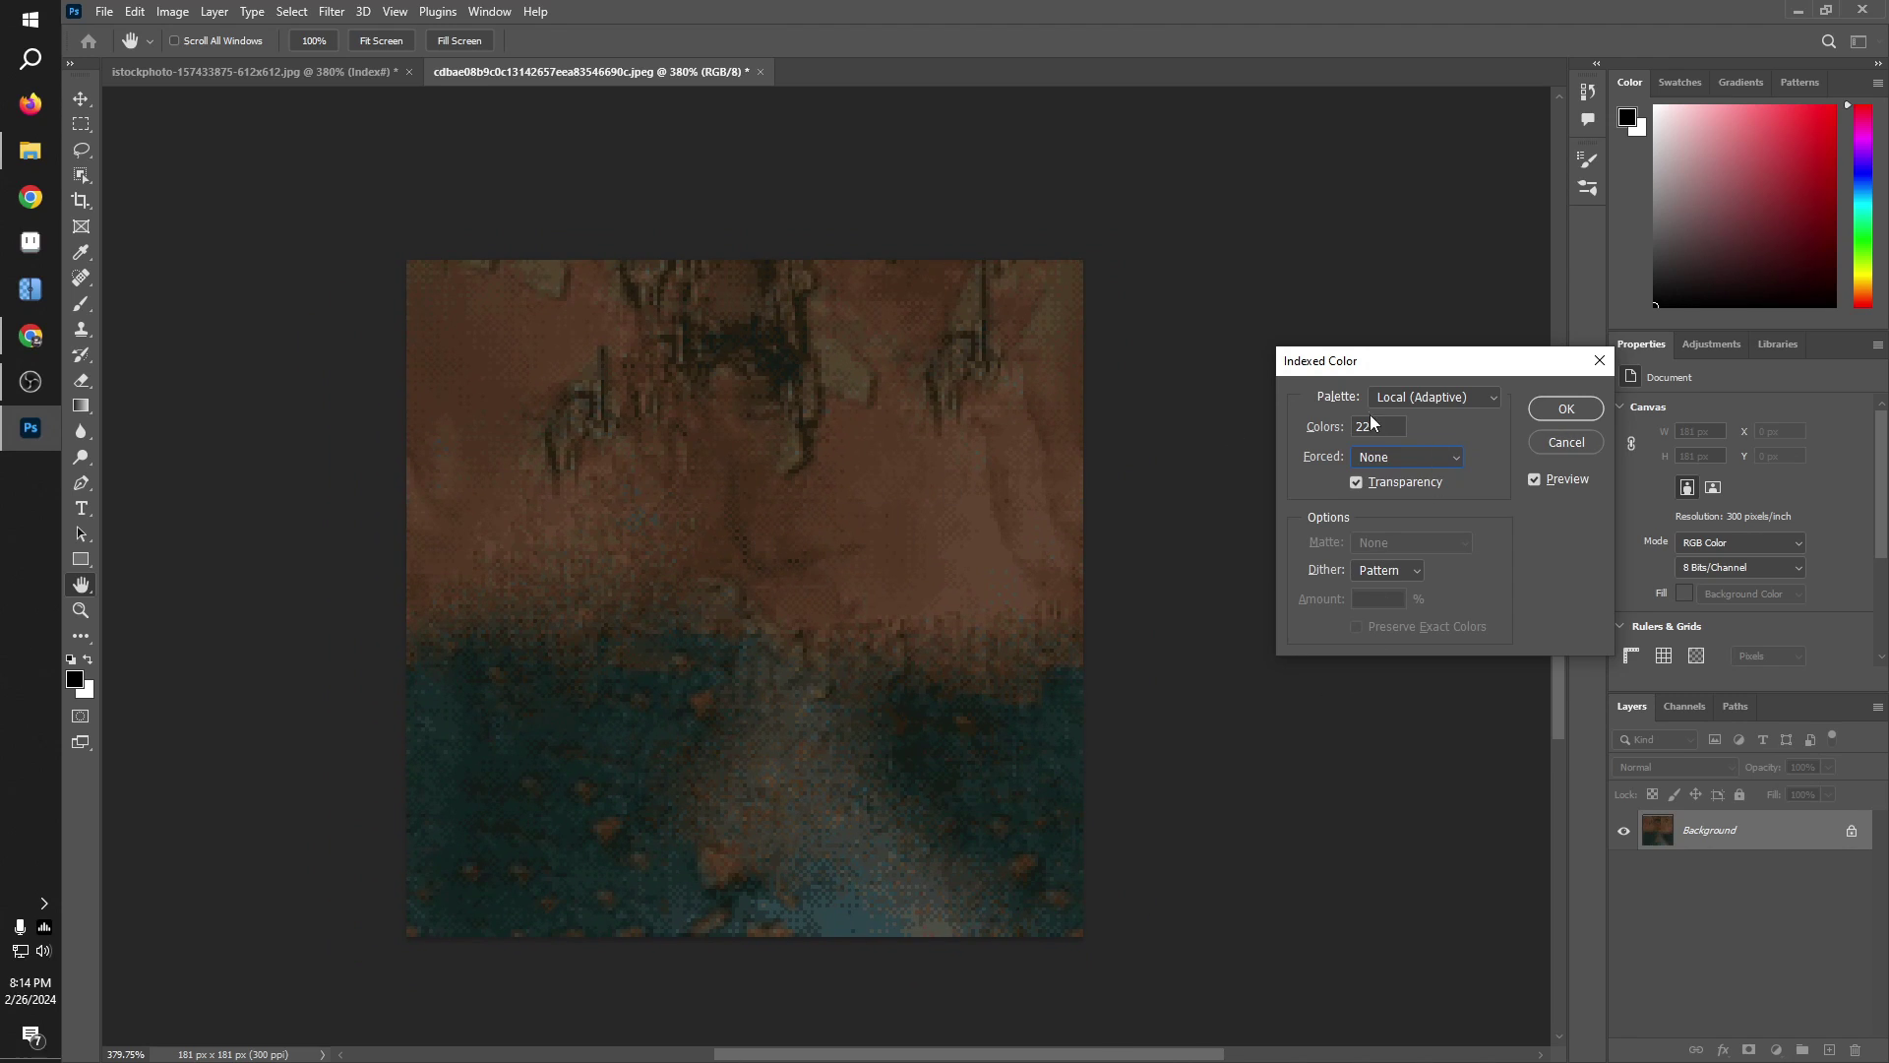
Step: Step through the dither choices and apply the Indexed Color conversion with 22 colors and no forced colors
left_click(1408, 575)
left_click(1452, 571)
key("Down")
key("Down")
key("Down")
key("Up")
key("Up")
key("Up")
key("Up")
left_click(1560, 414)
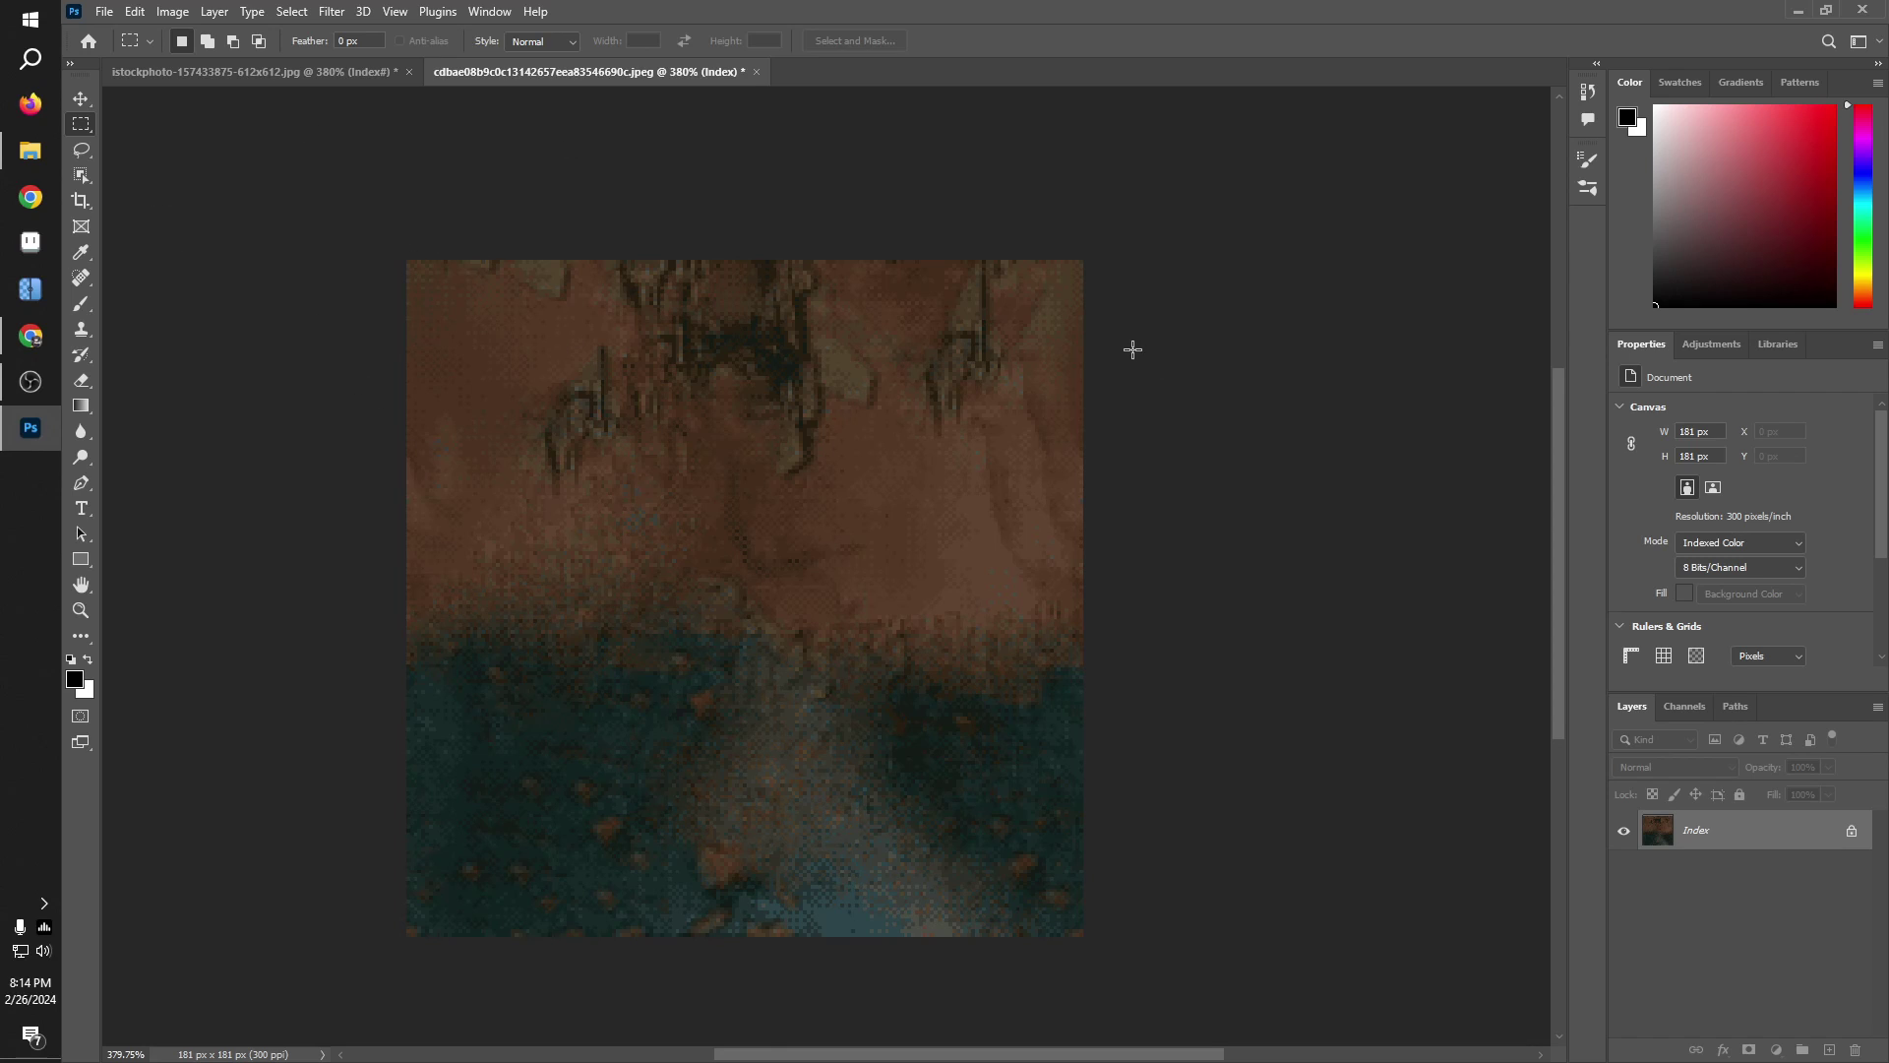
Step: Select the entire texture, then try a new transparent 362 by 181 px document at 300 ppi and close it
key("ctrl+a")
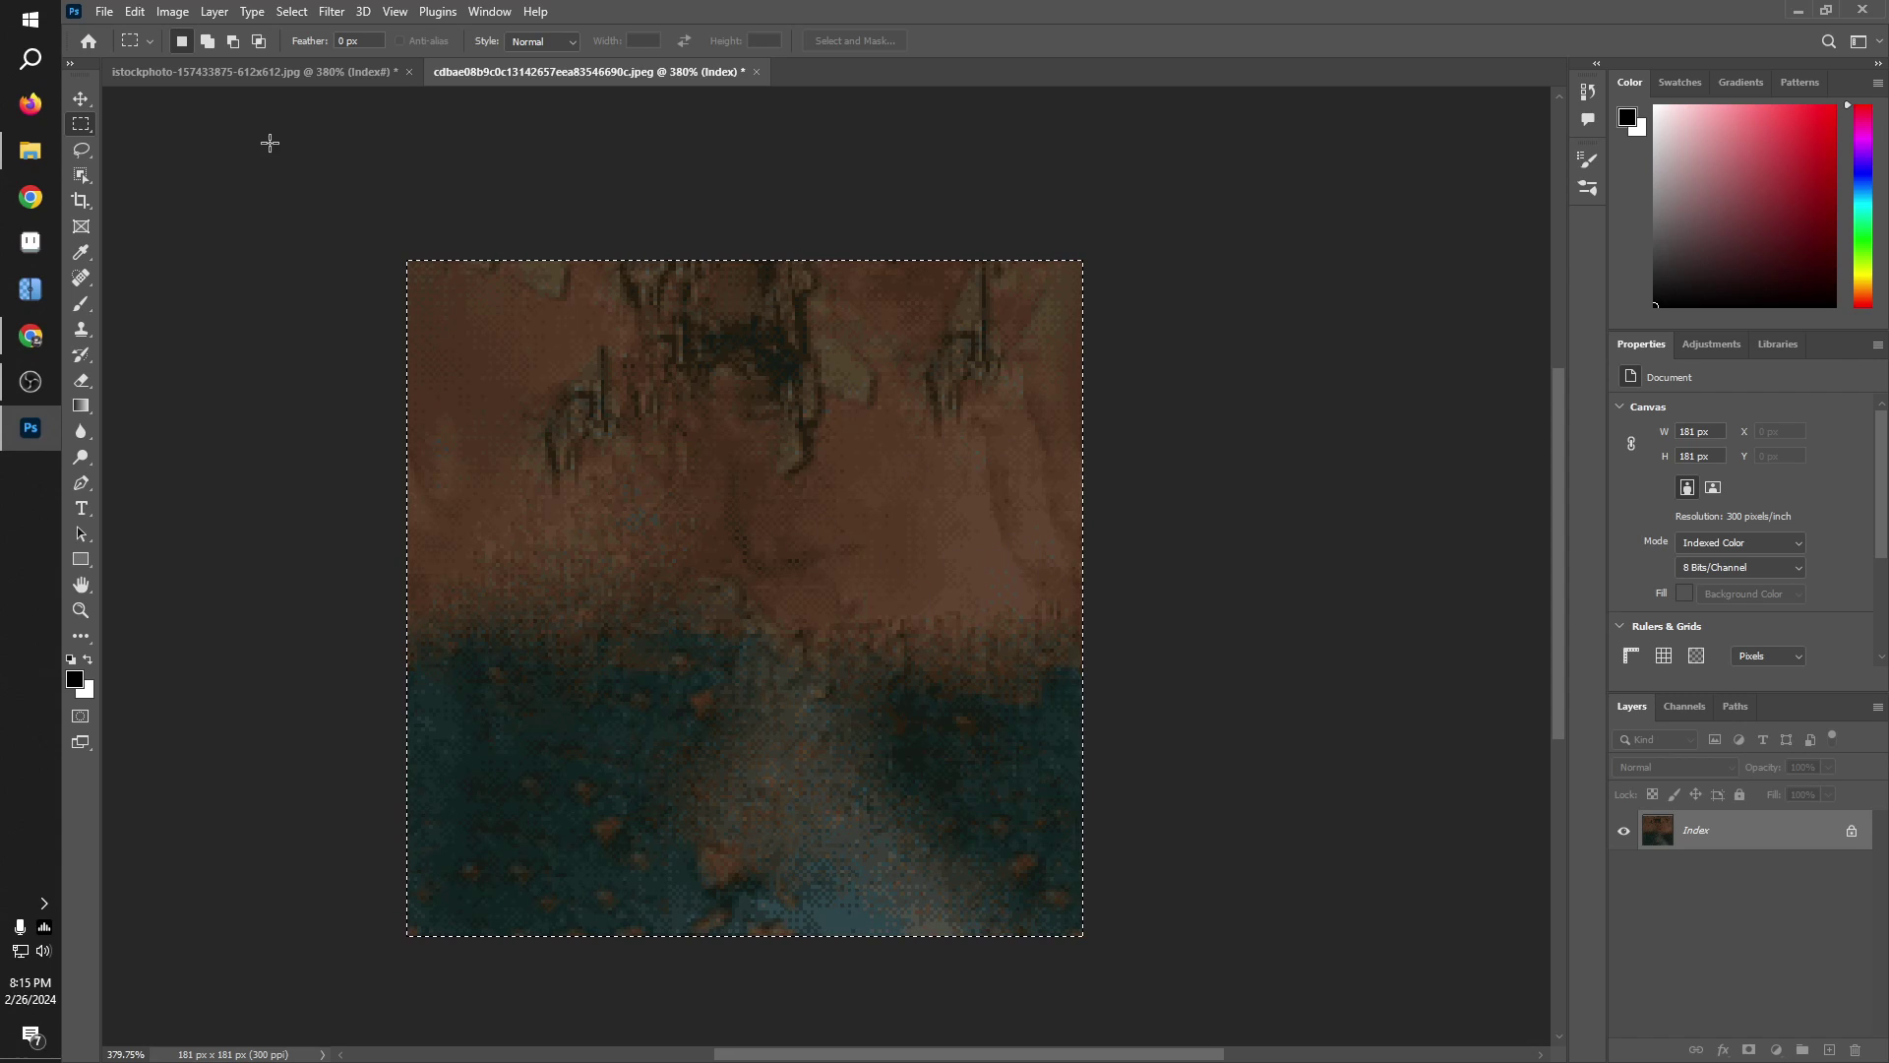
left_click(103, 11)
left_click(124, 31)
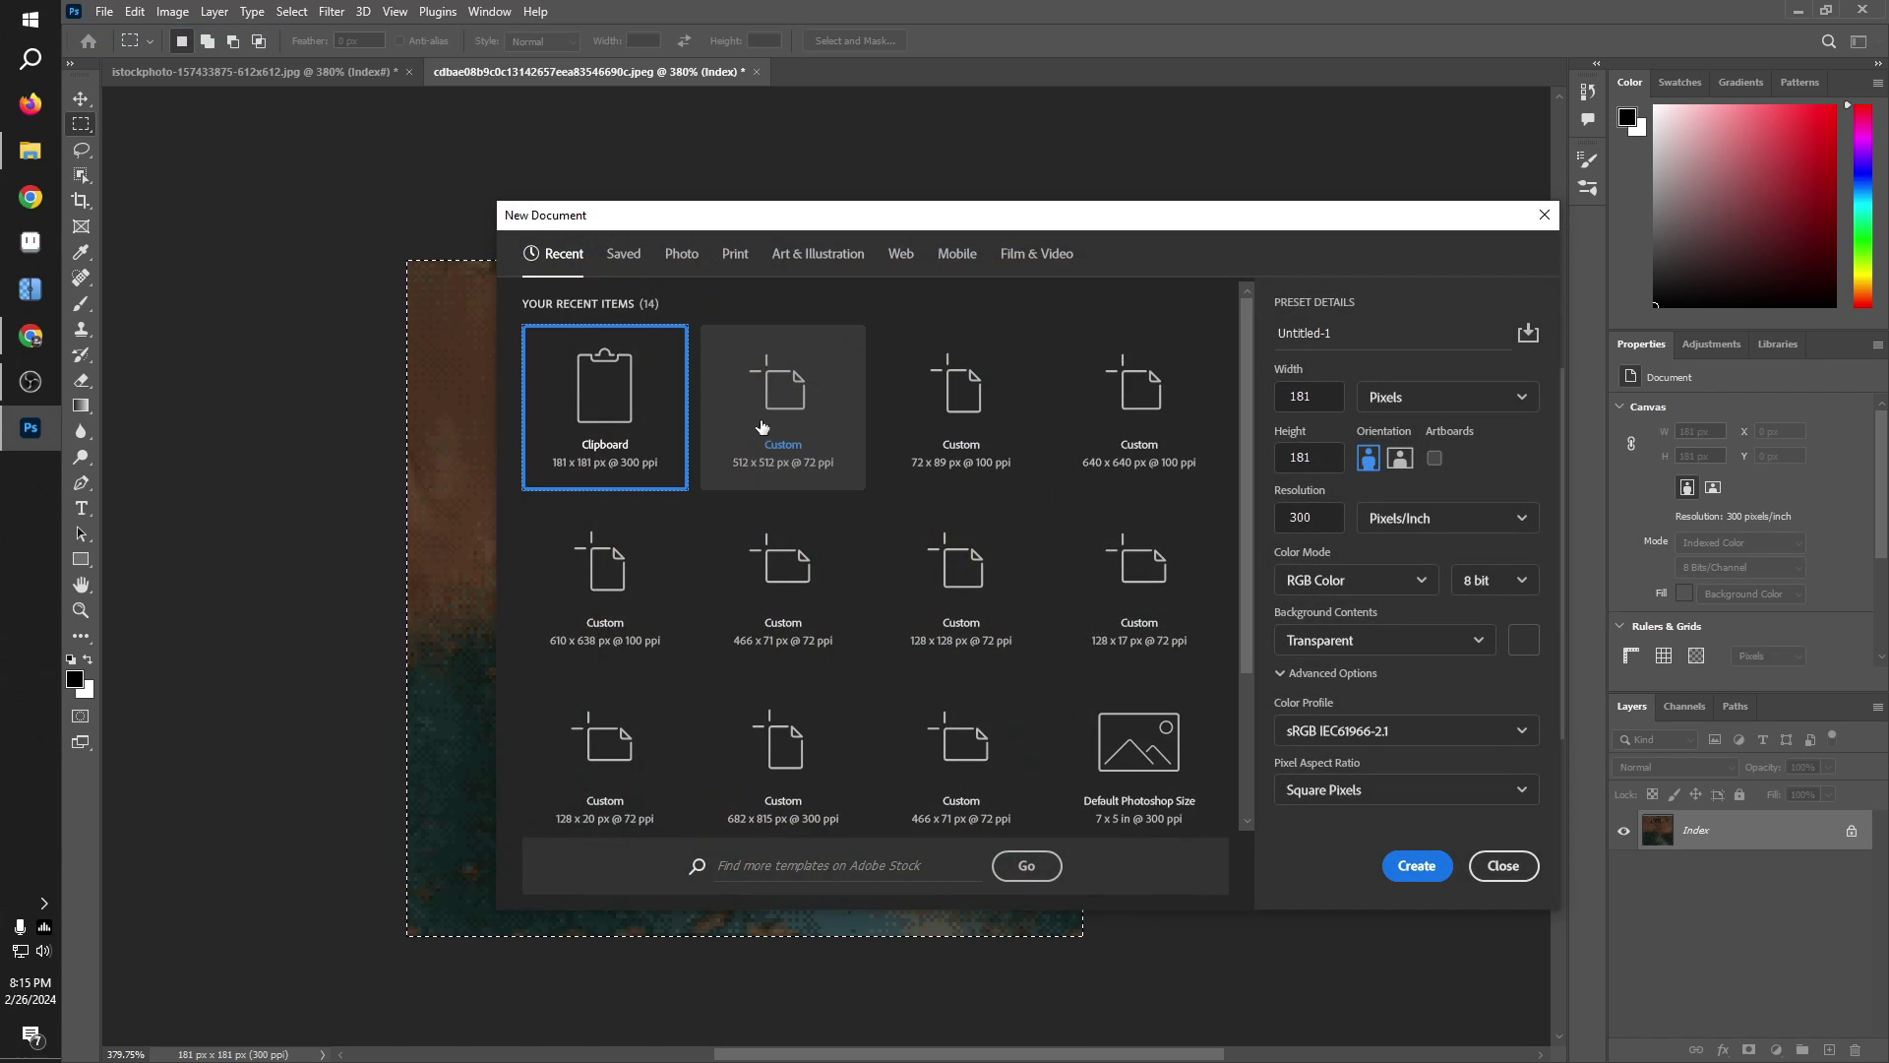
left_click(1332, 408)
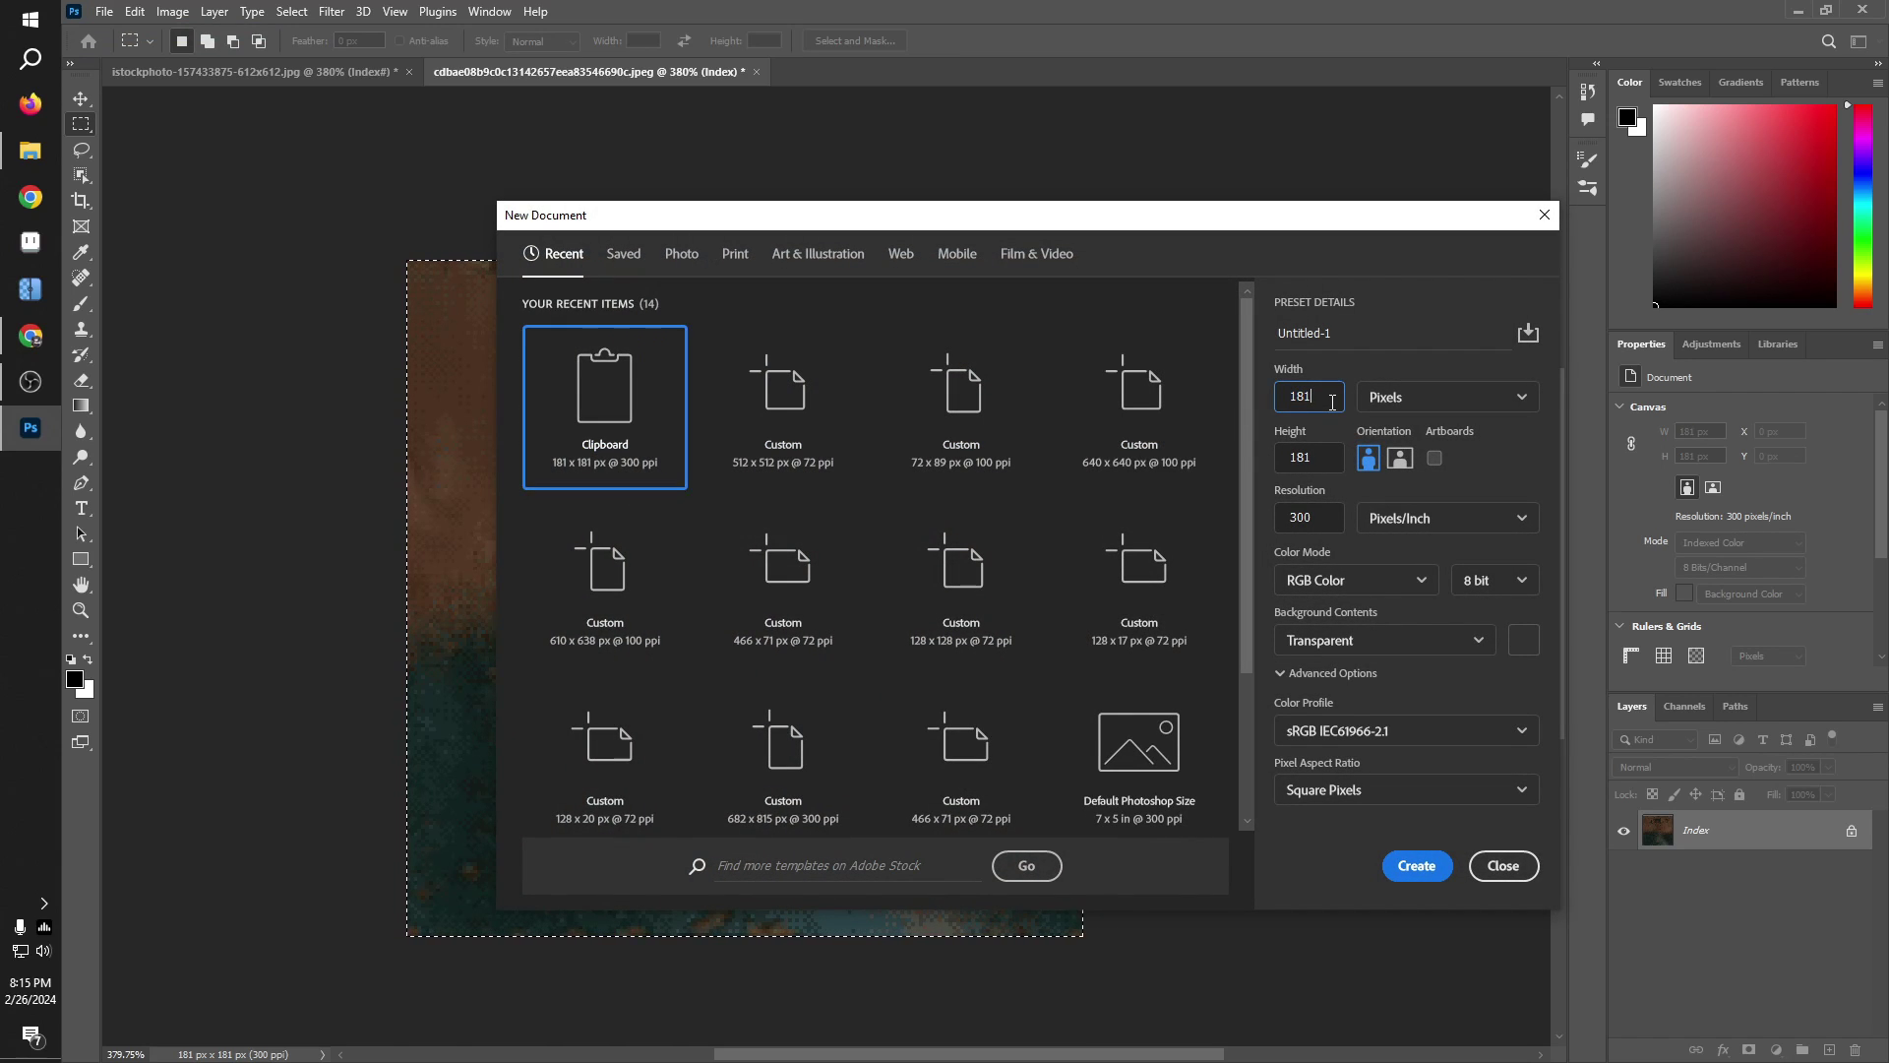
key("Return")
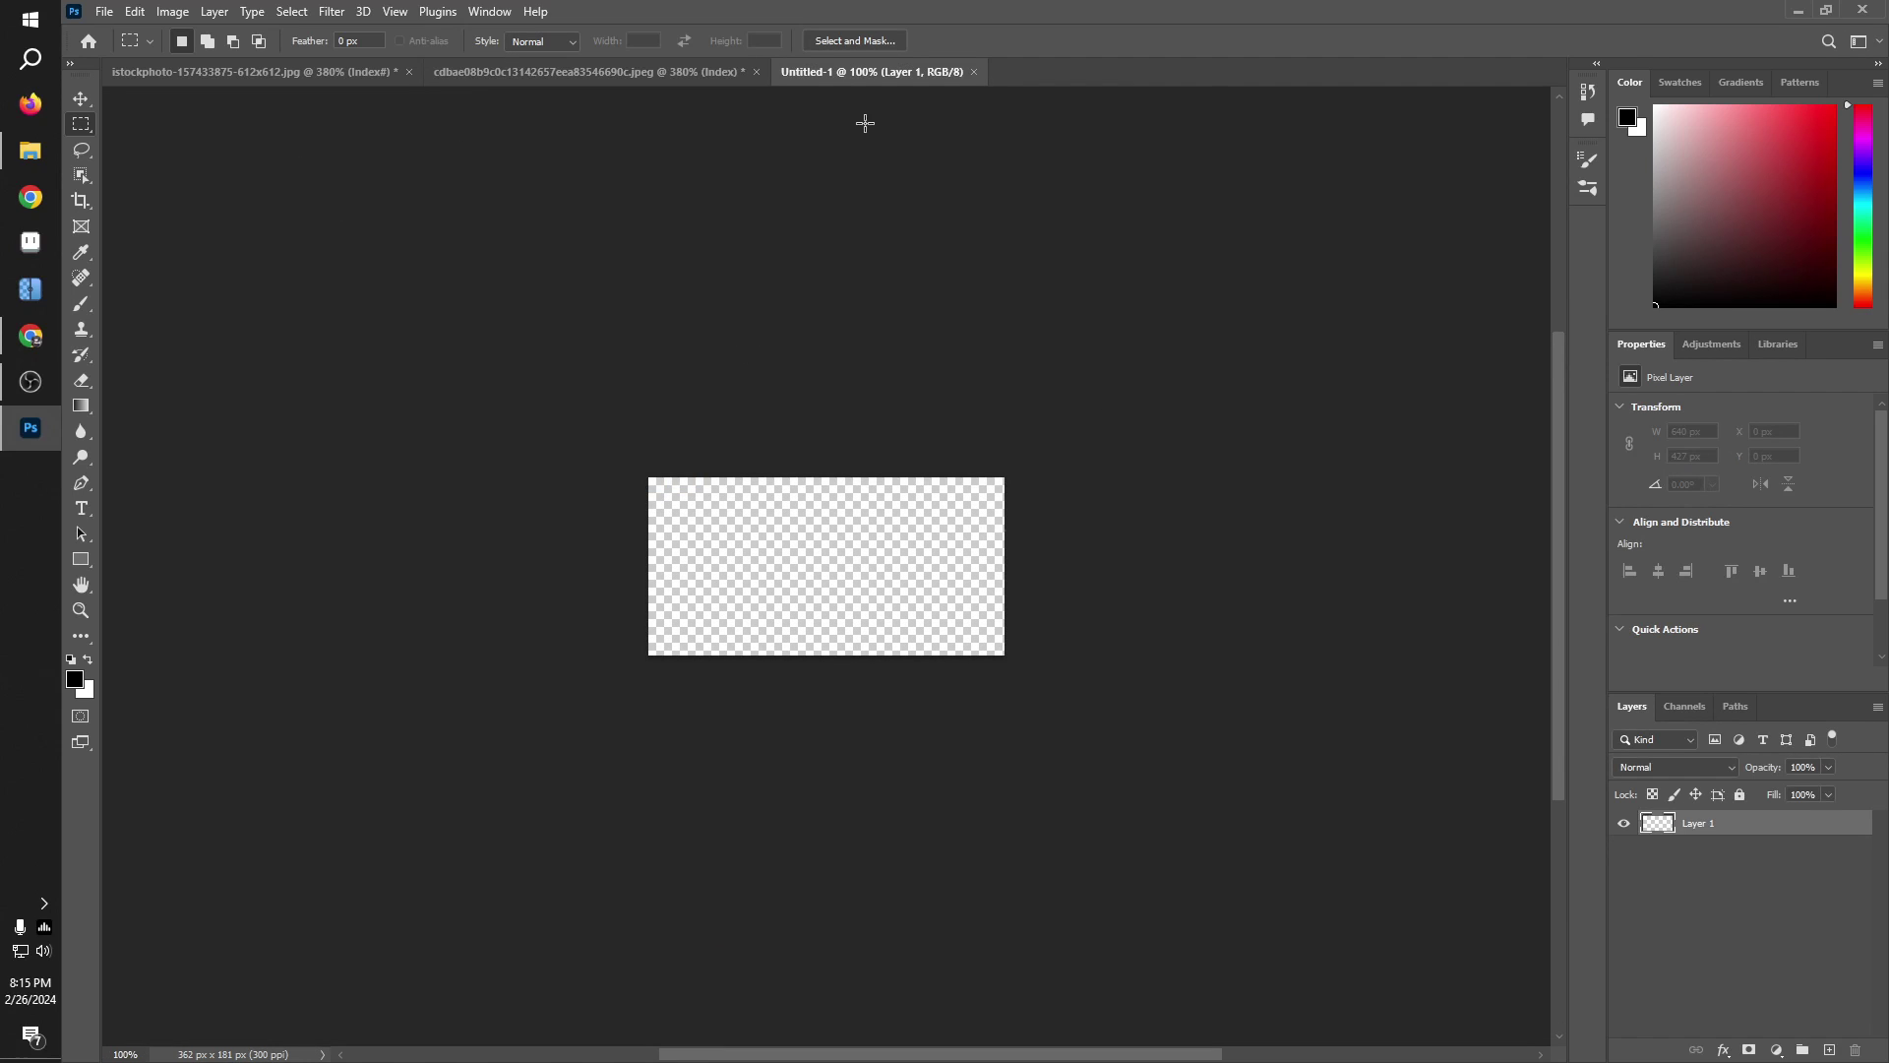
left_click(973, 73)
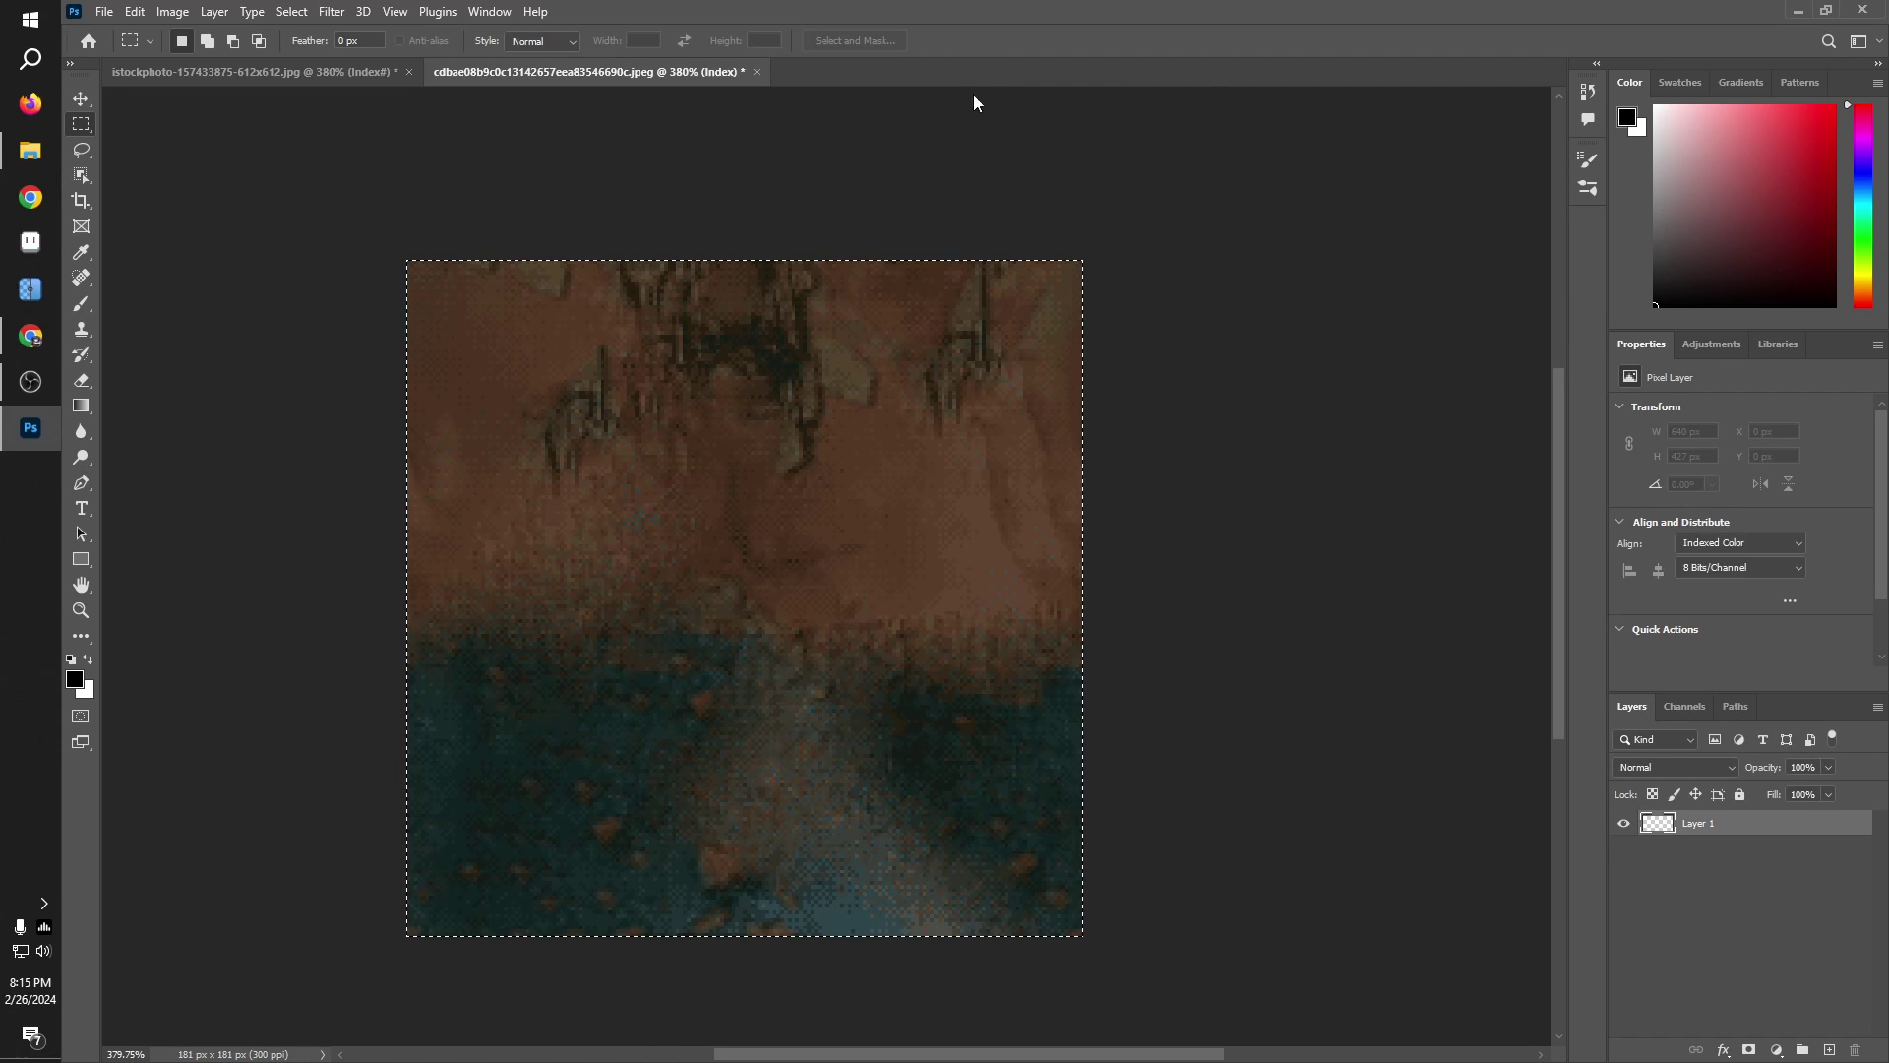
left_click(102, 14)
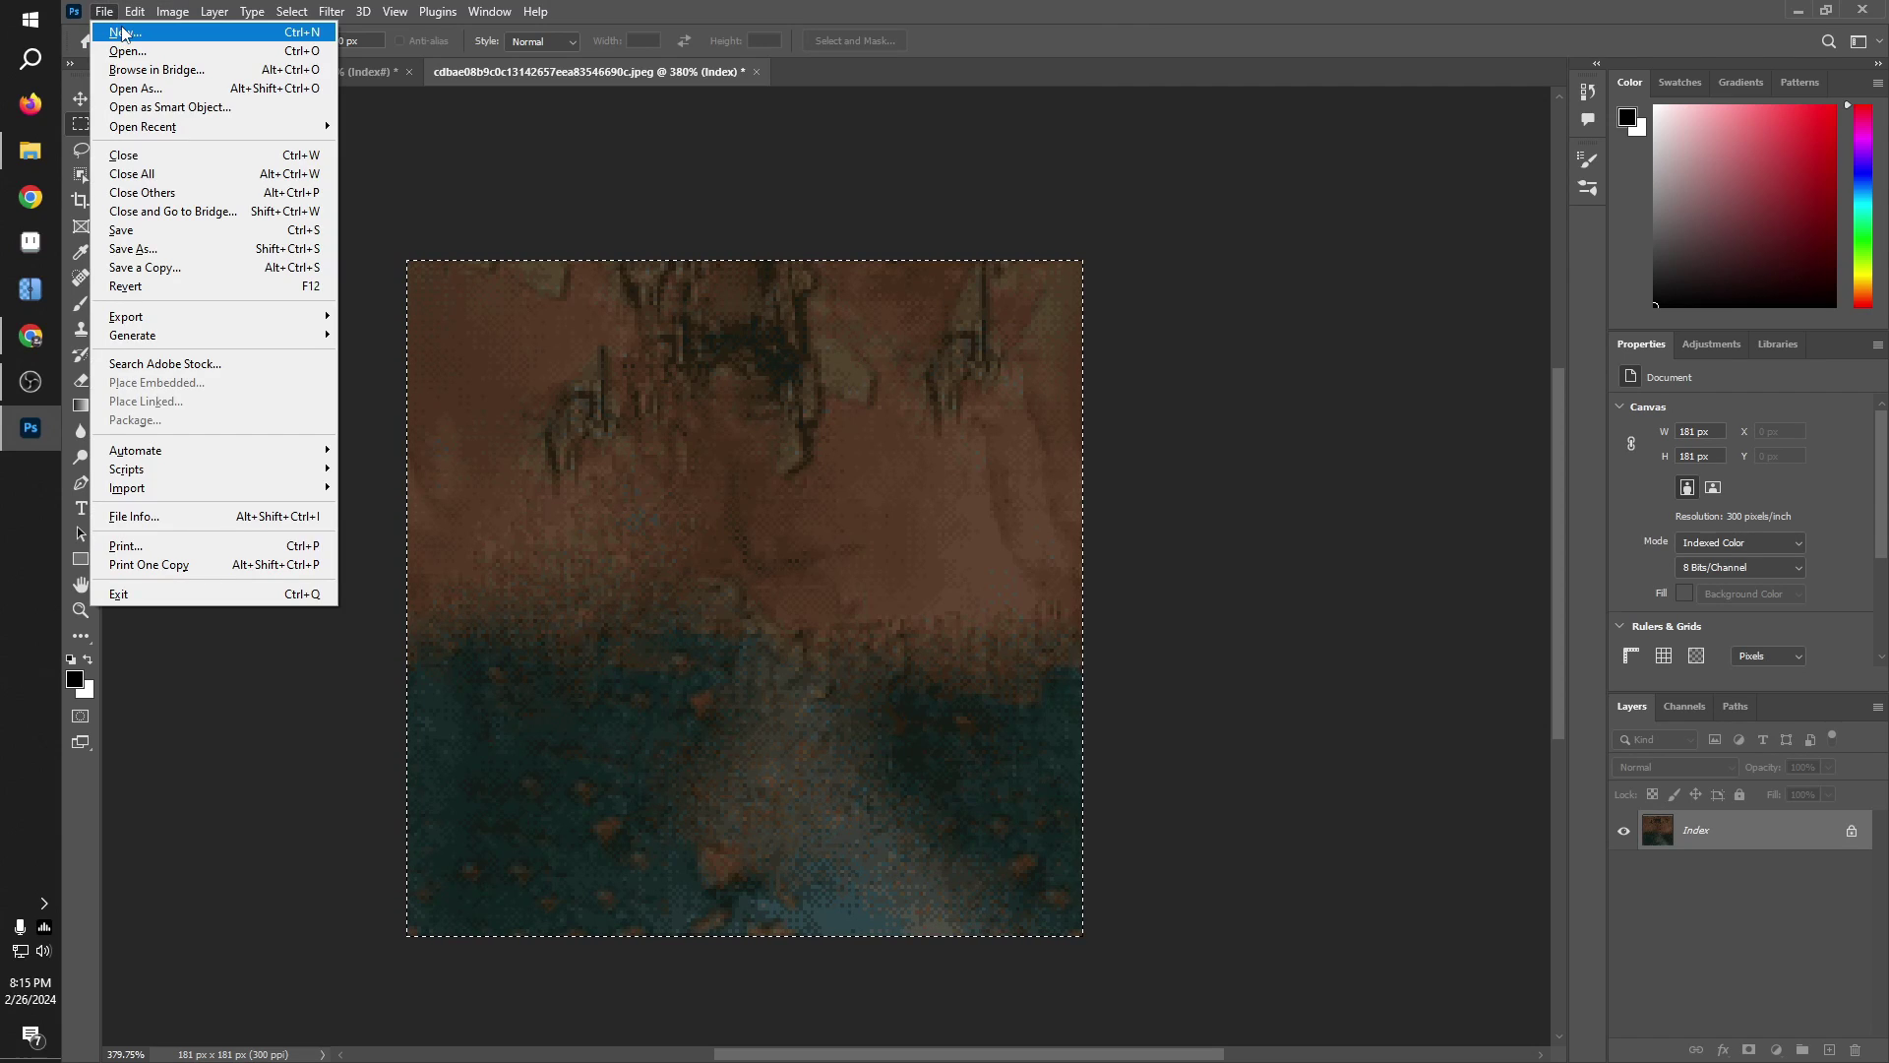
left_click(123, 33)
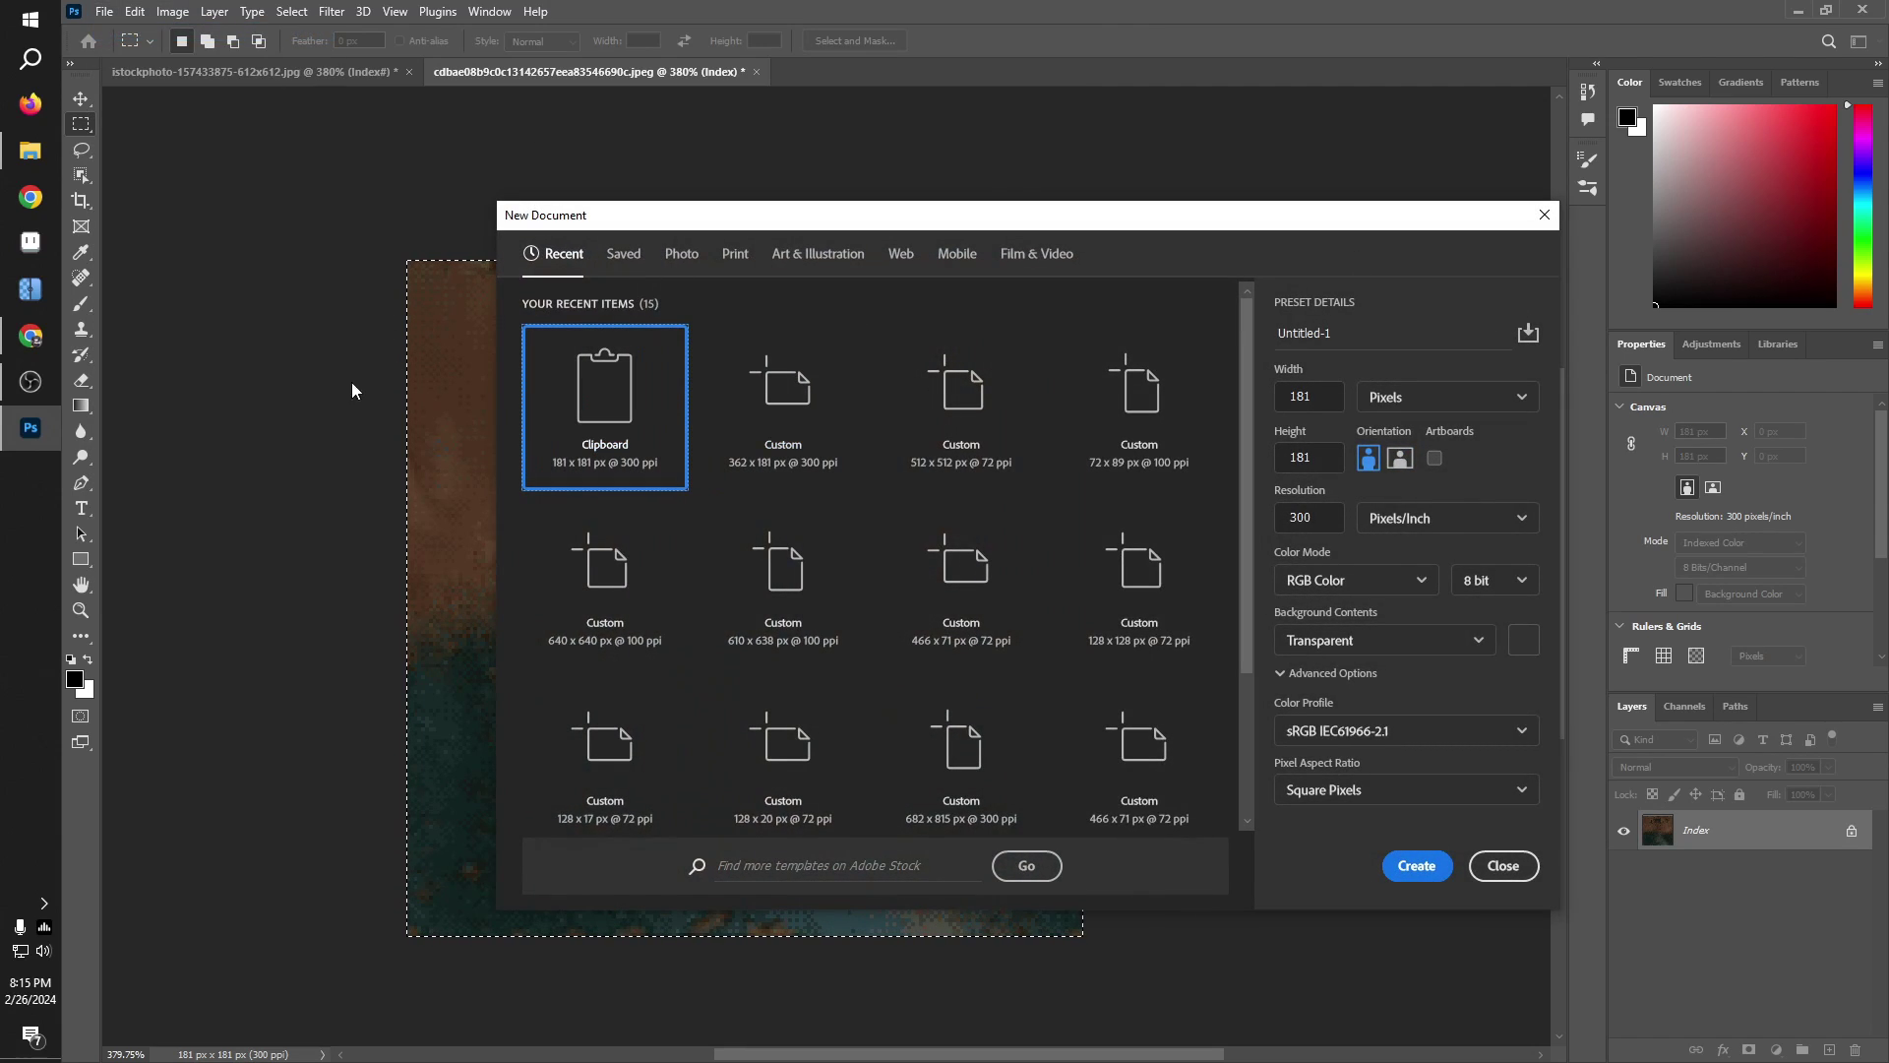
left_click(1503, 865)
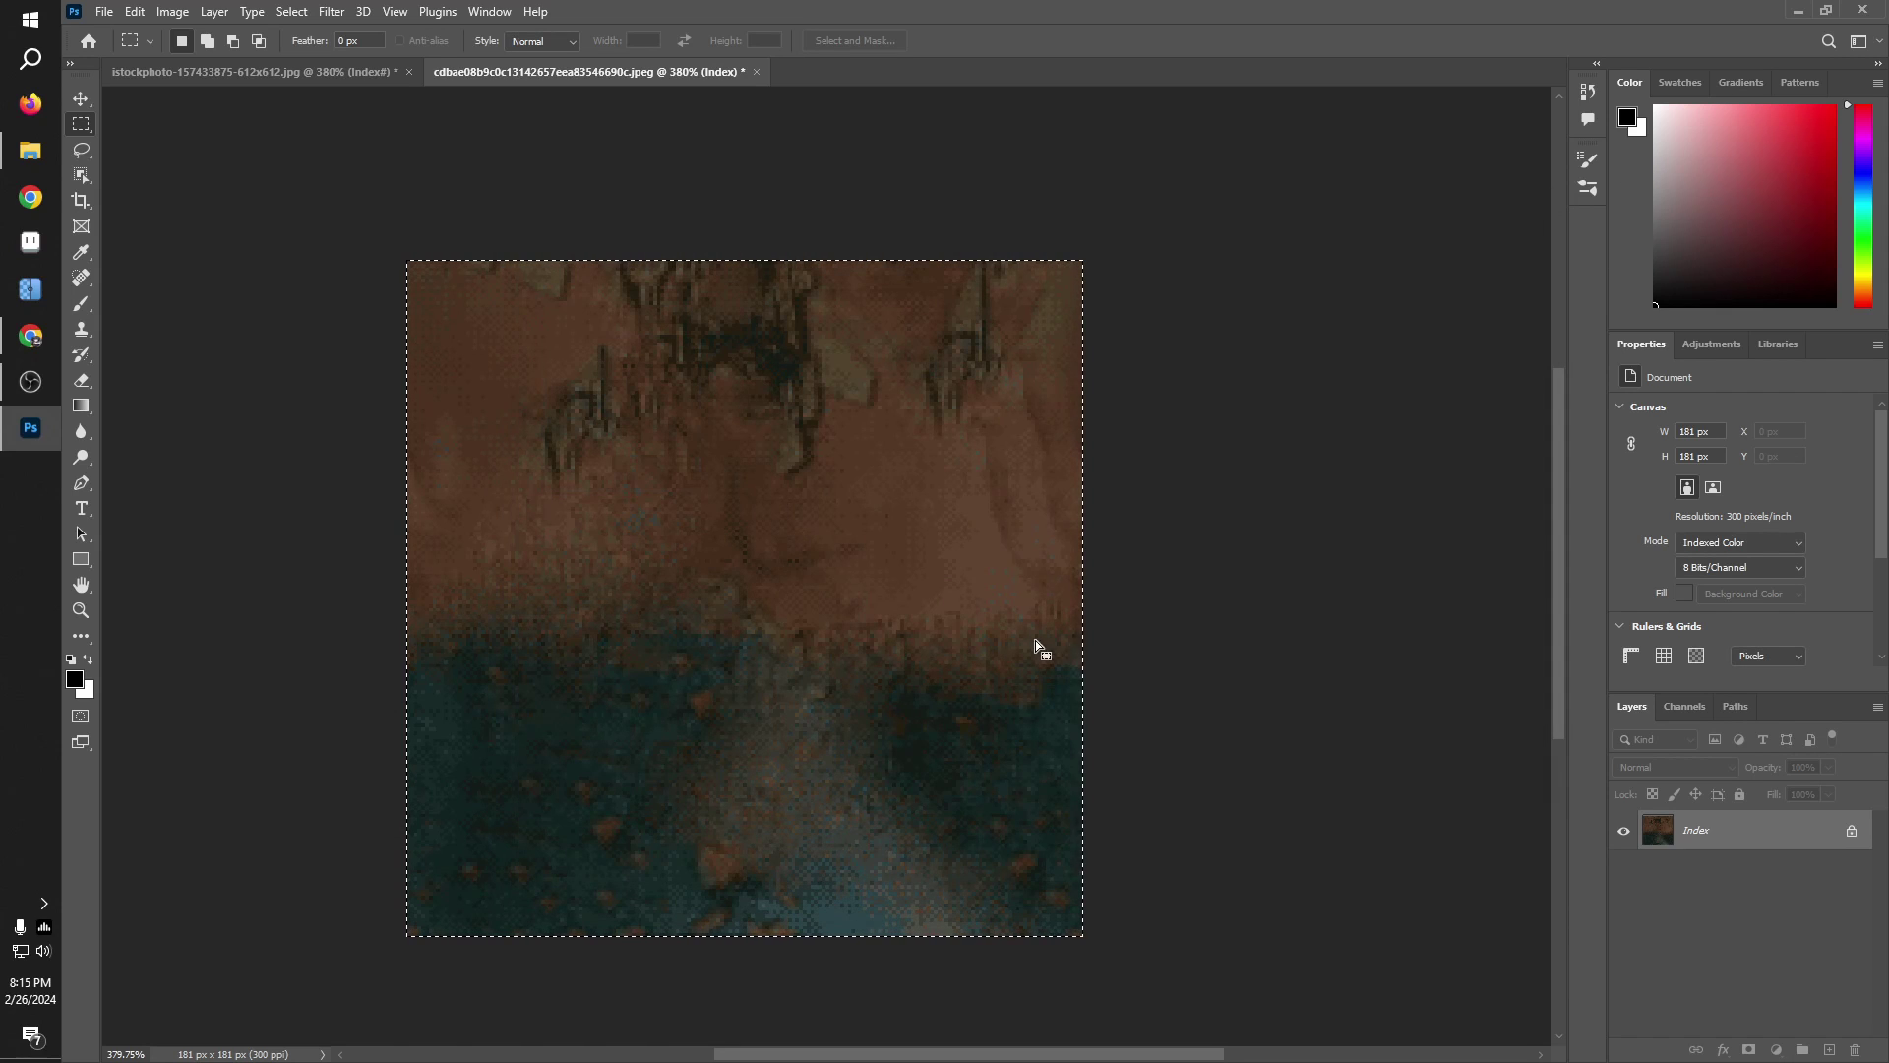
Step: Try to save the indexed texture as a PNG in the video folder
key("ctrl+shift+s")
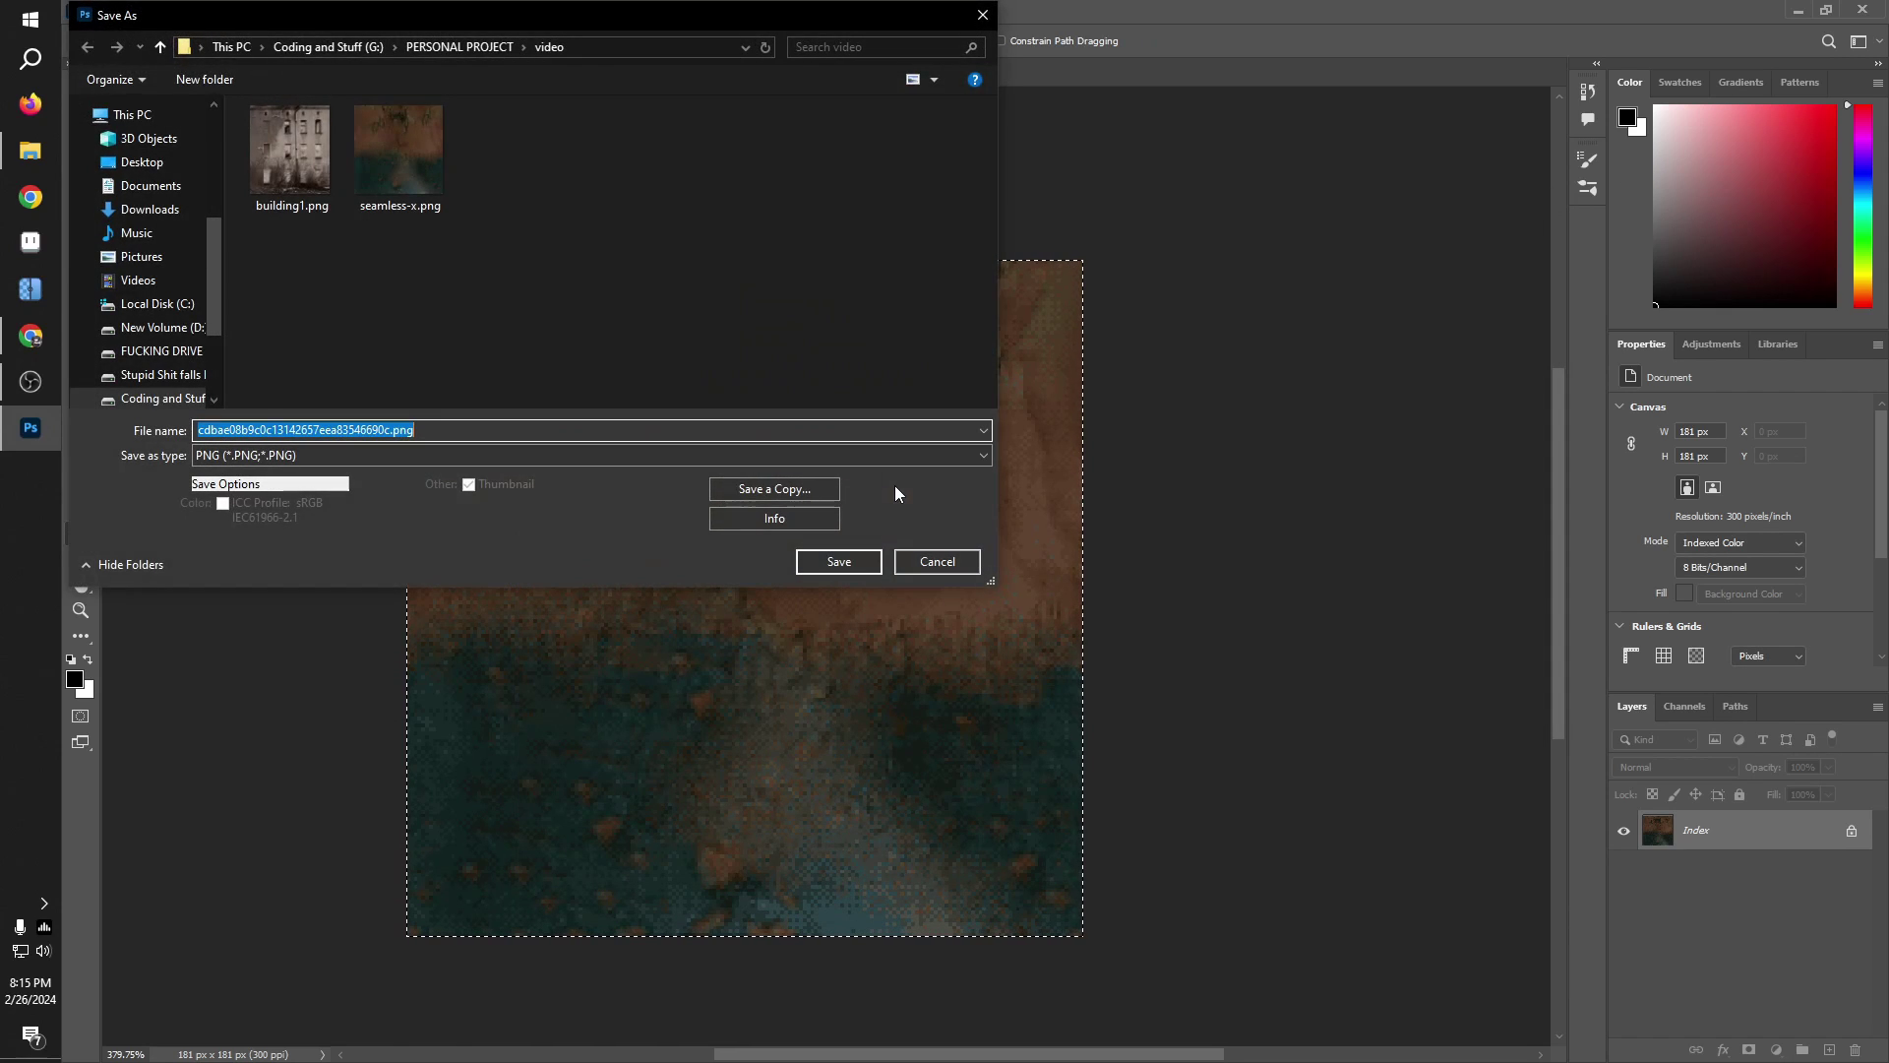
left_click(826, 551)
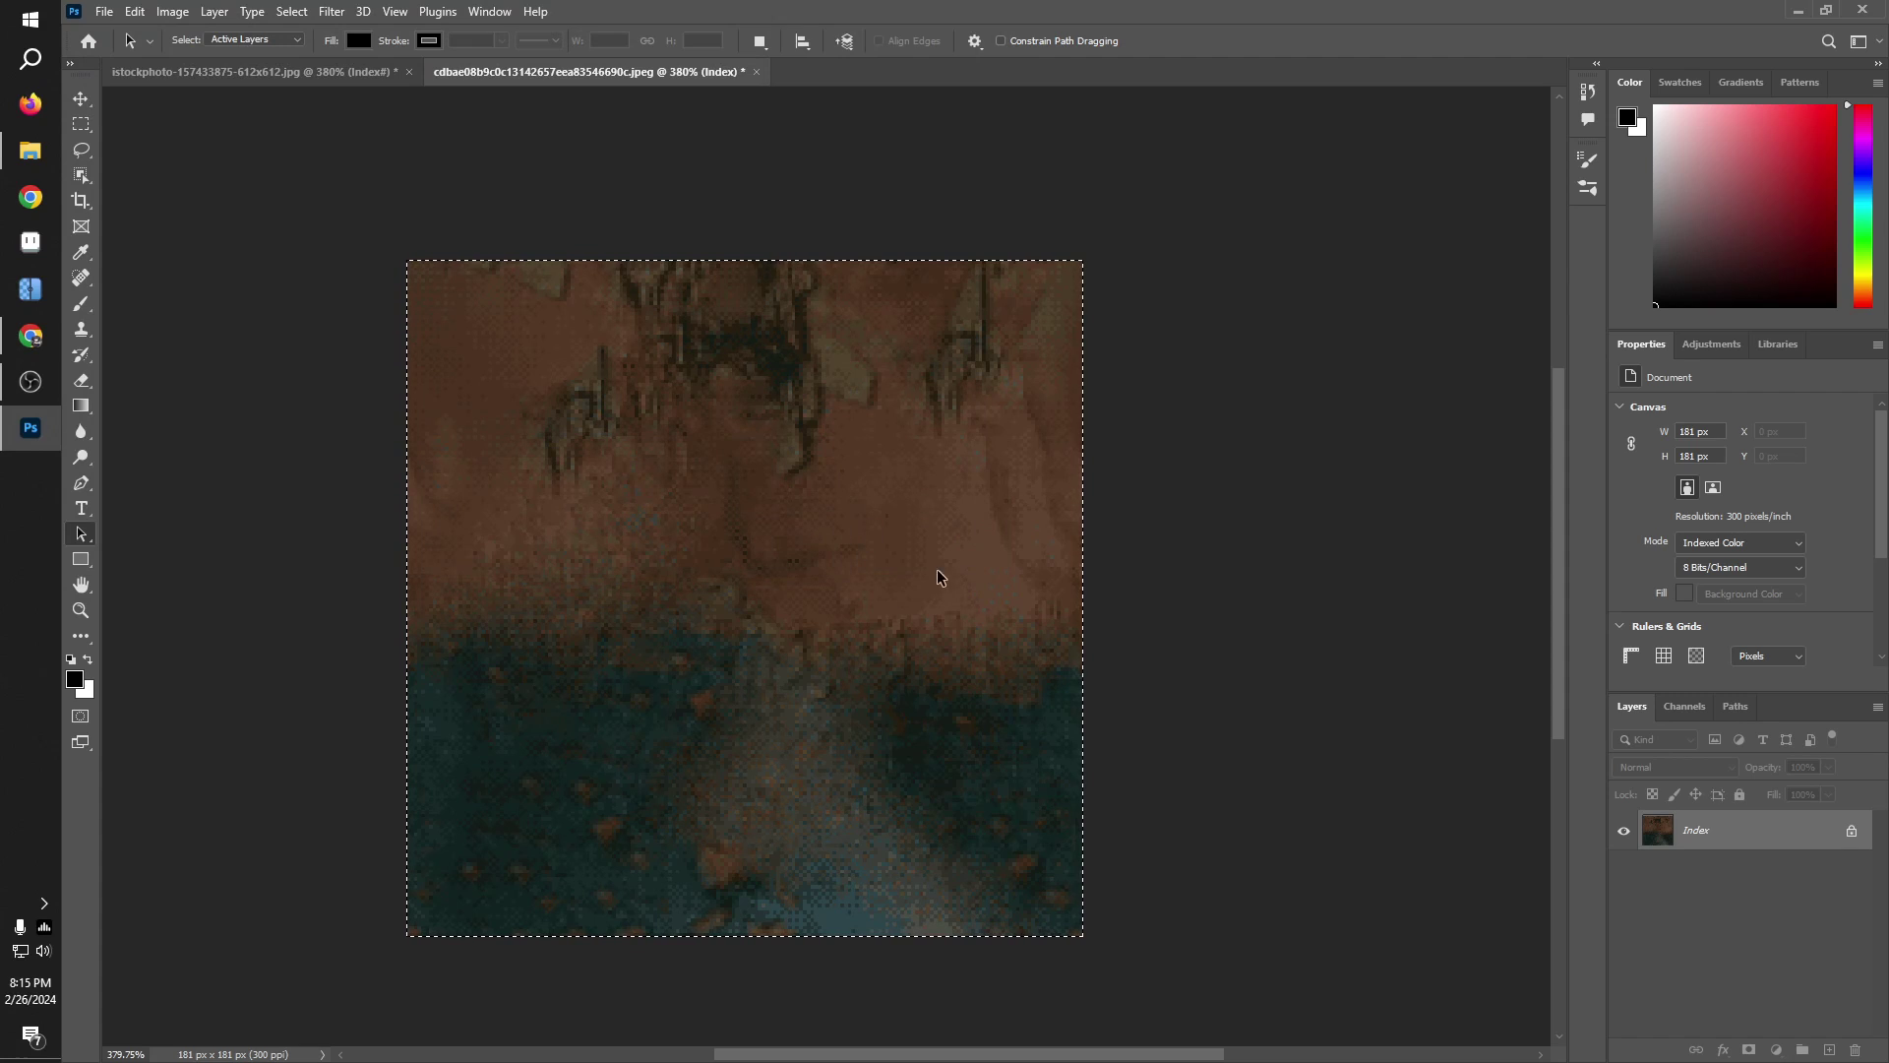
Step: Try clearing the texture's pixels in the indexed document and bringing them back
key("Delete")
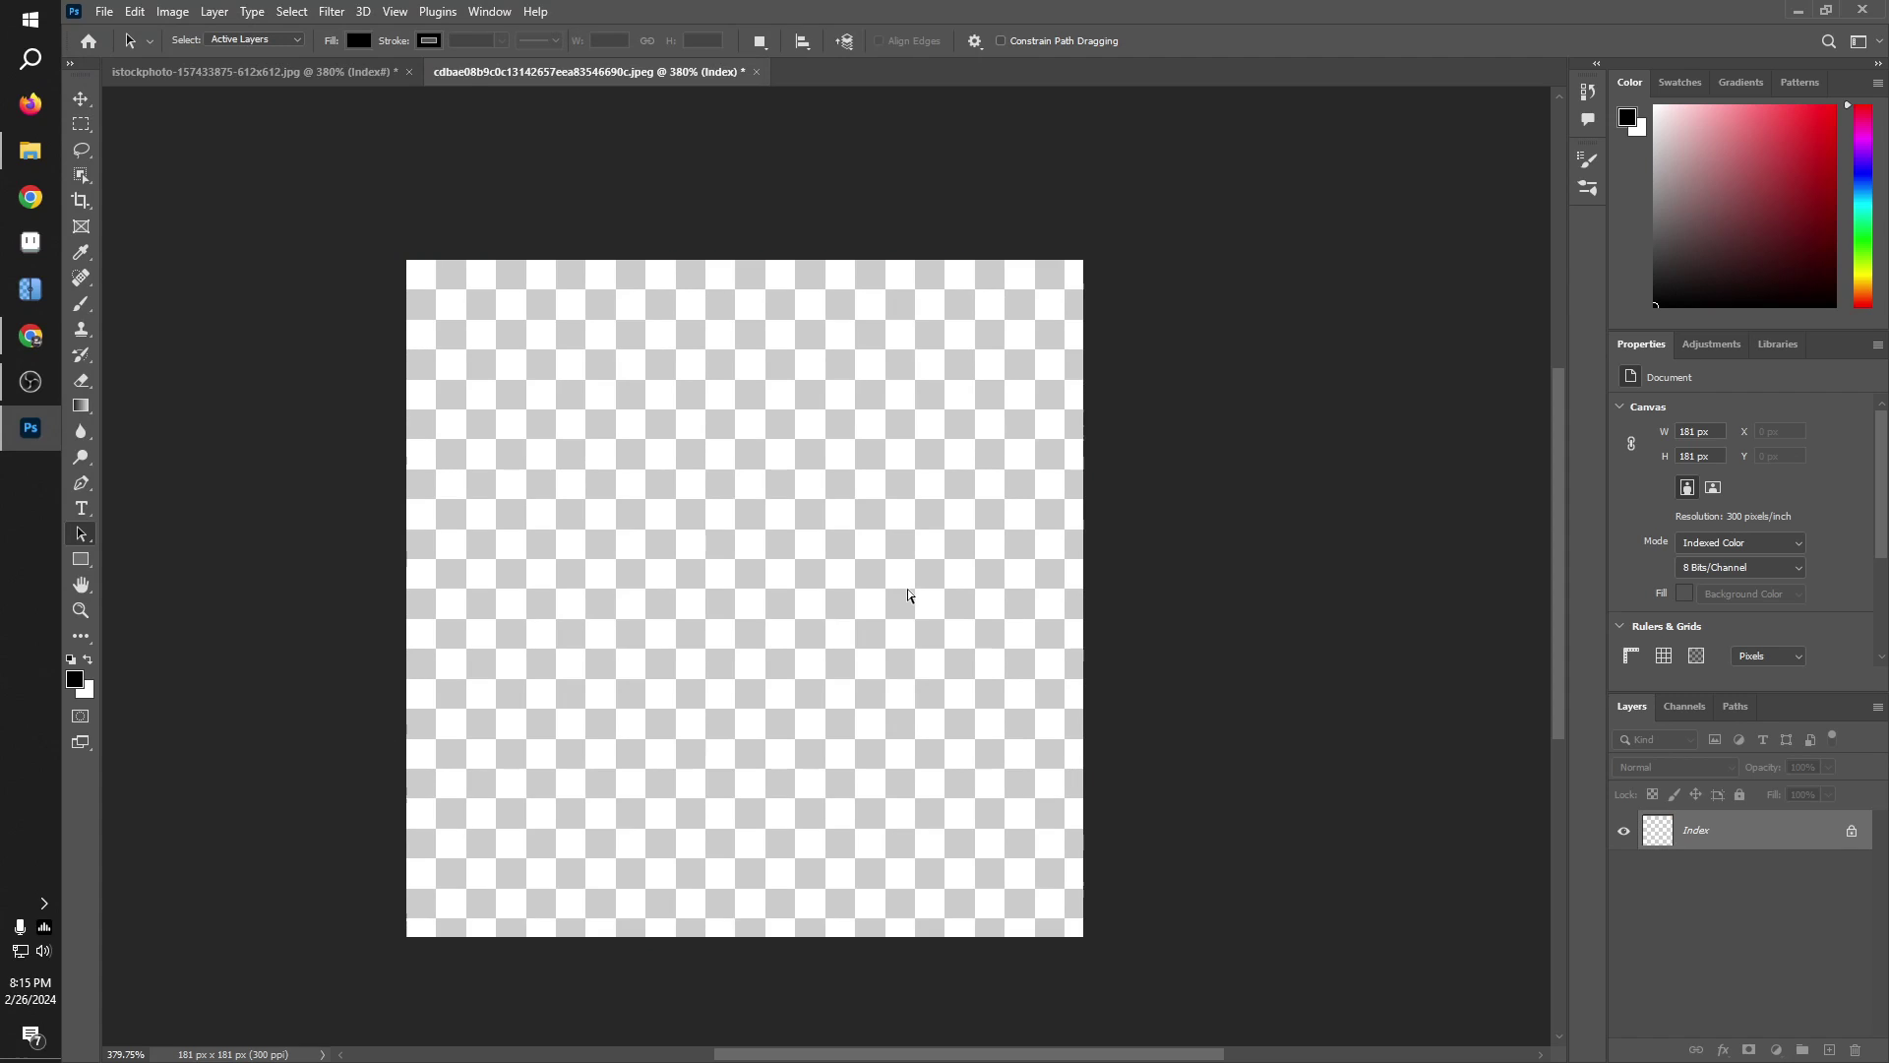
key("ctrl+v")
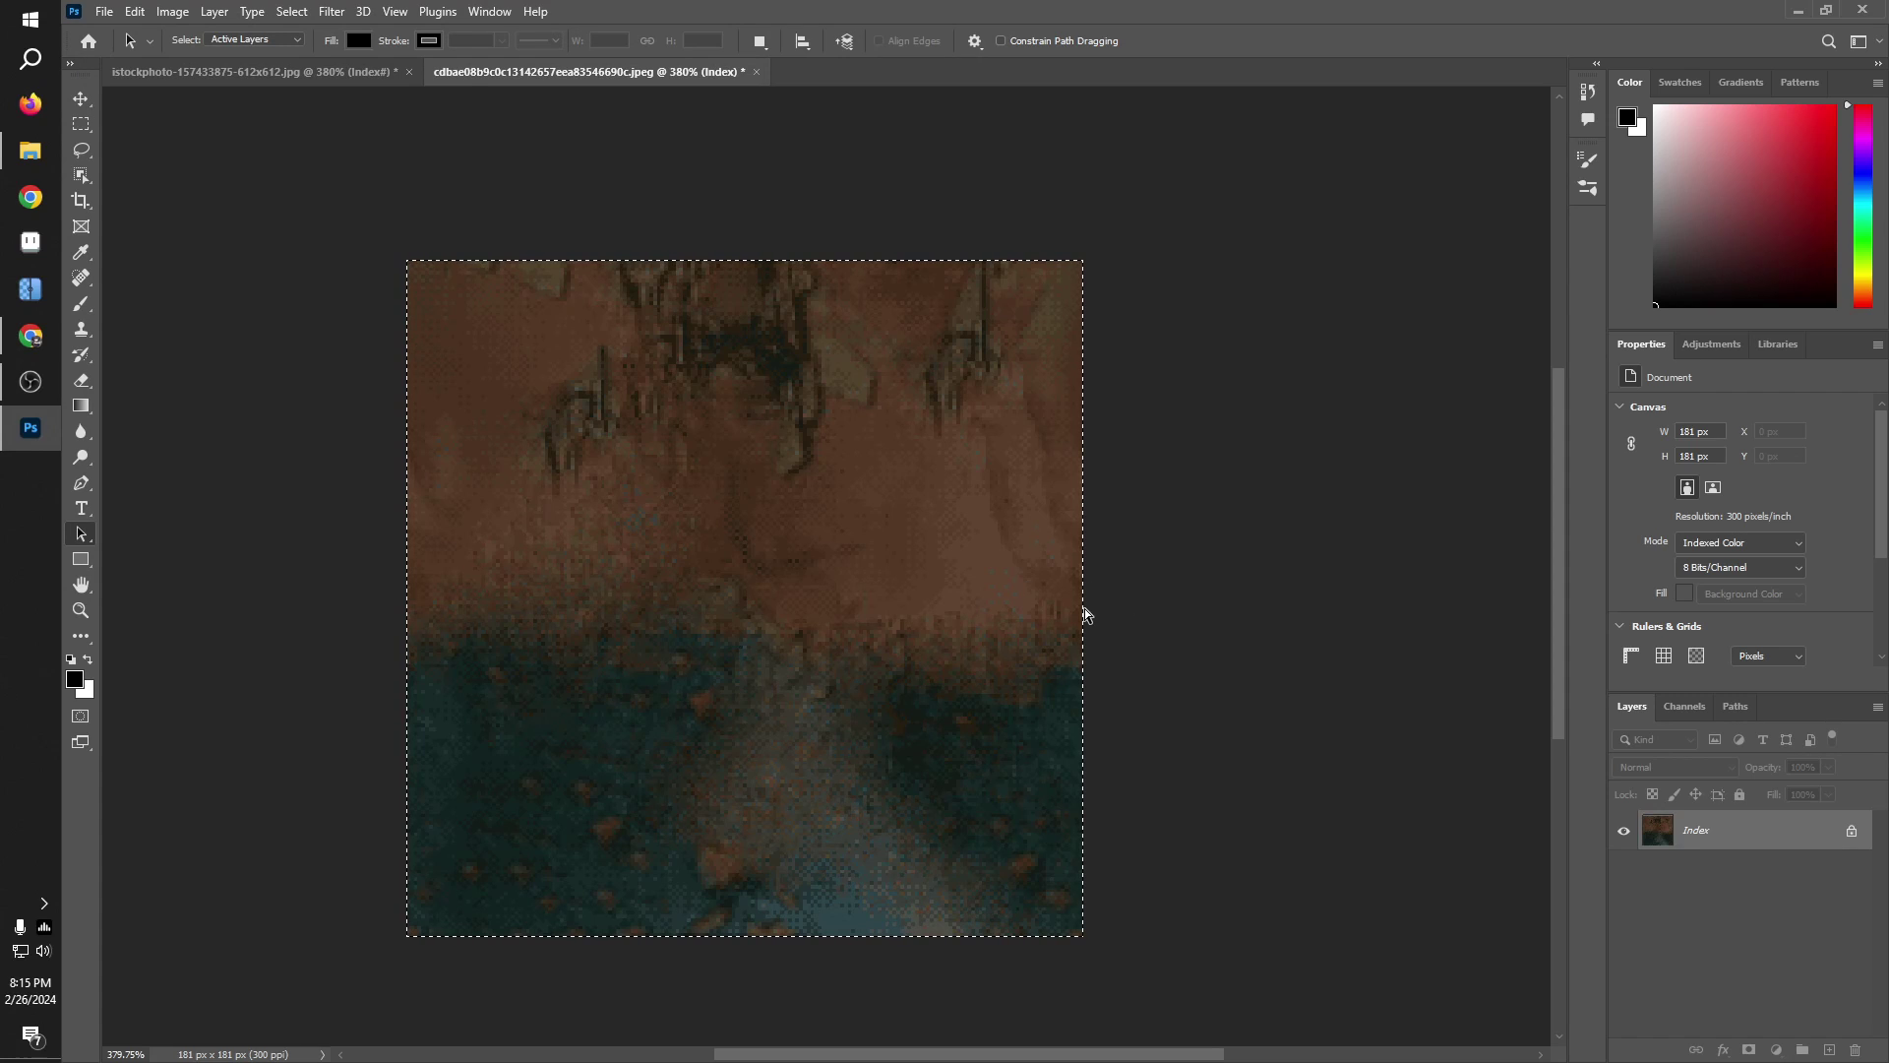
key("ctrl+z")
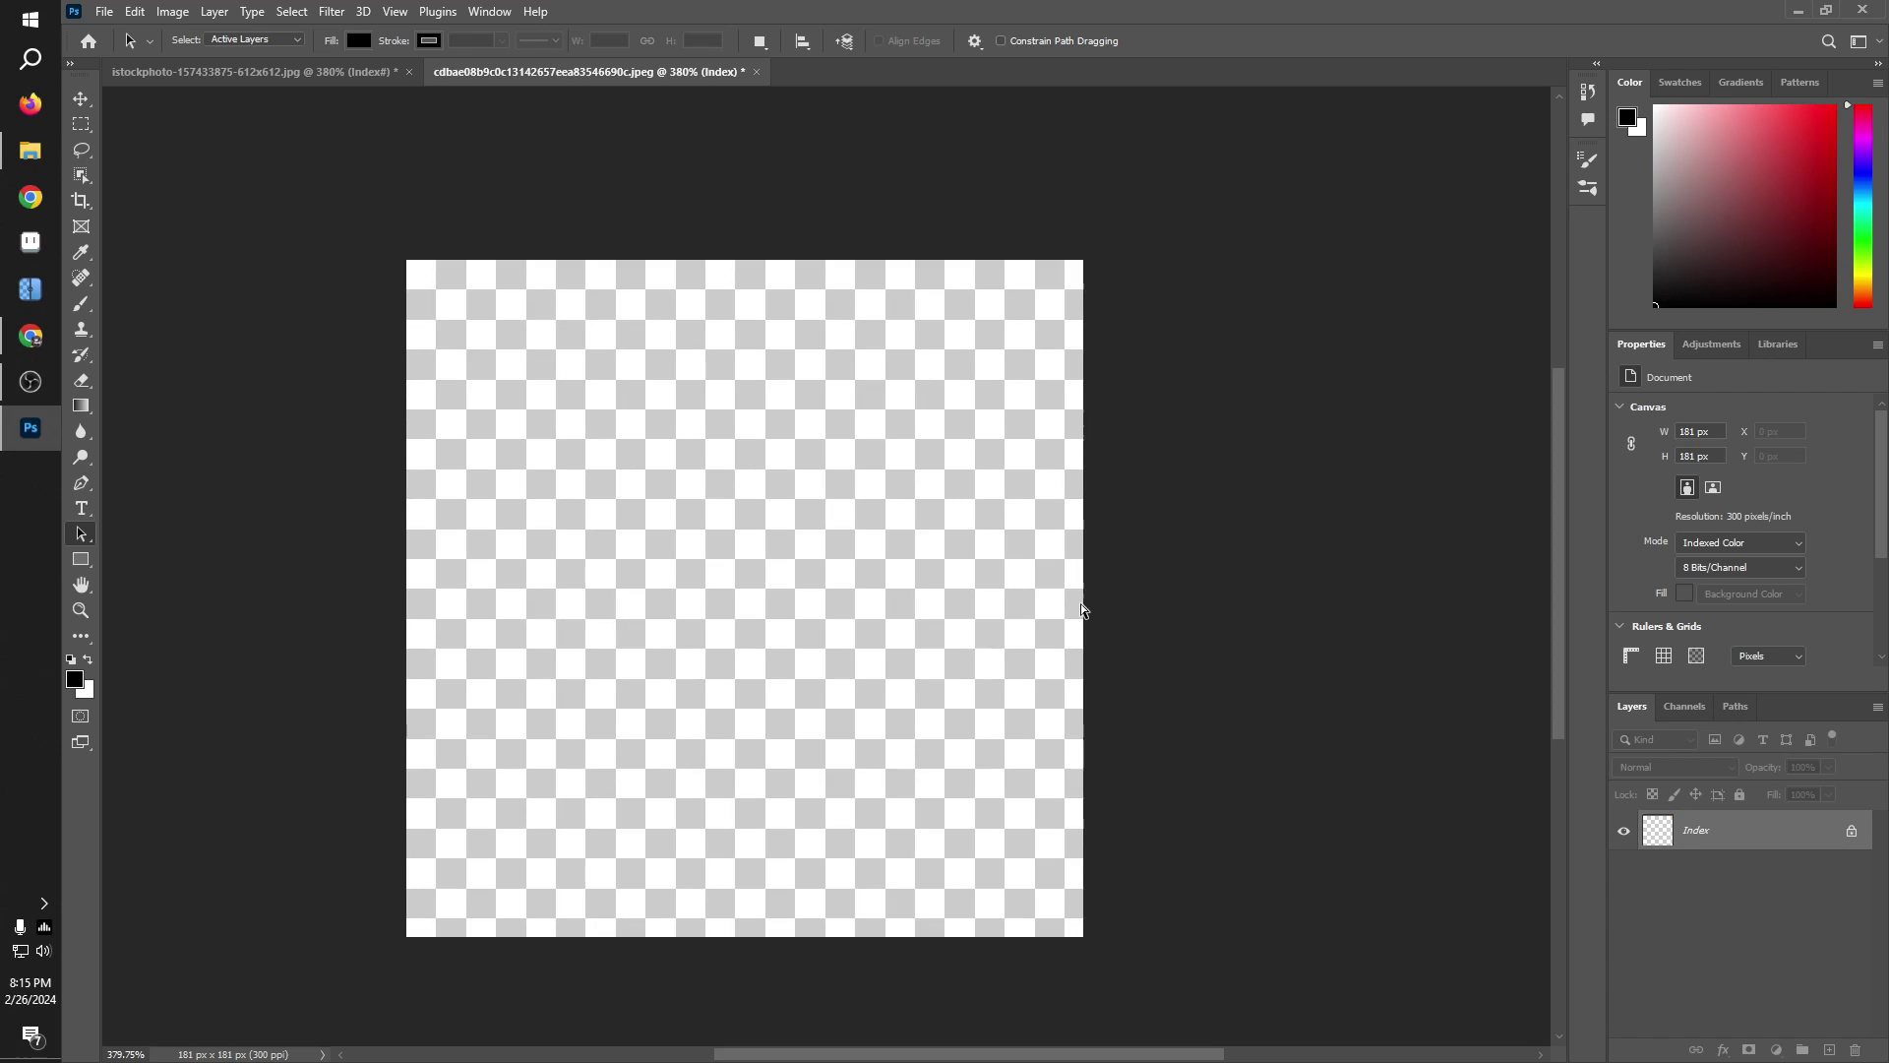
key("ctrl+v")
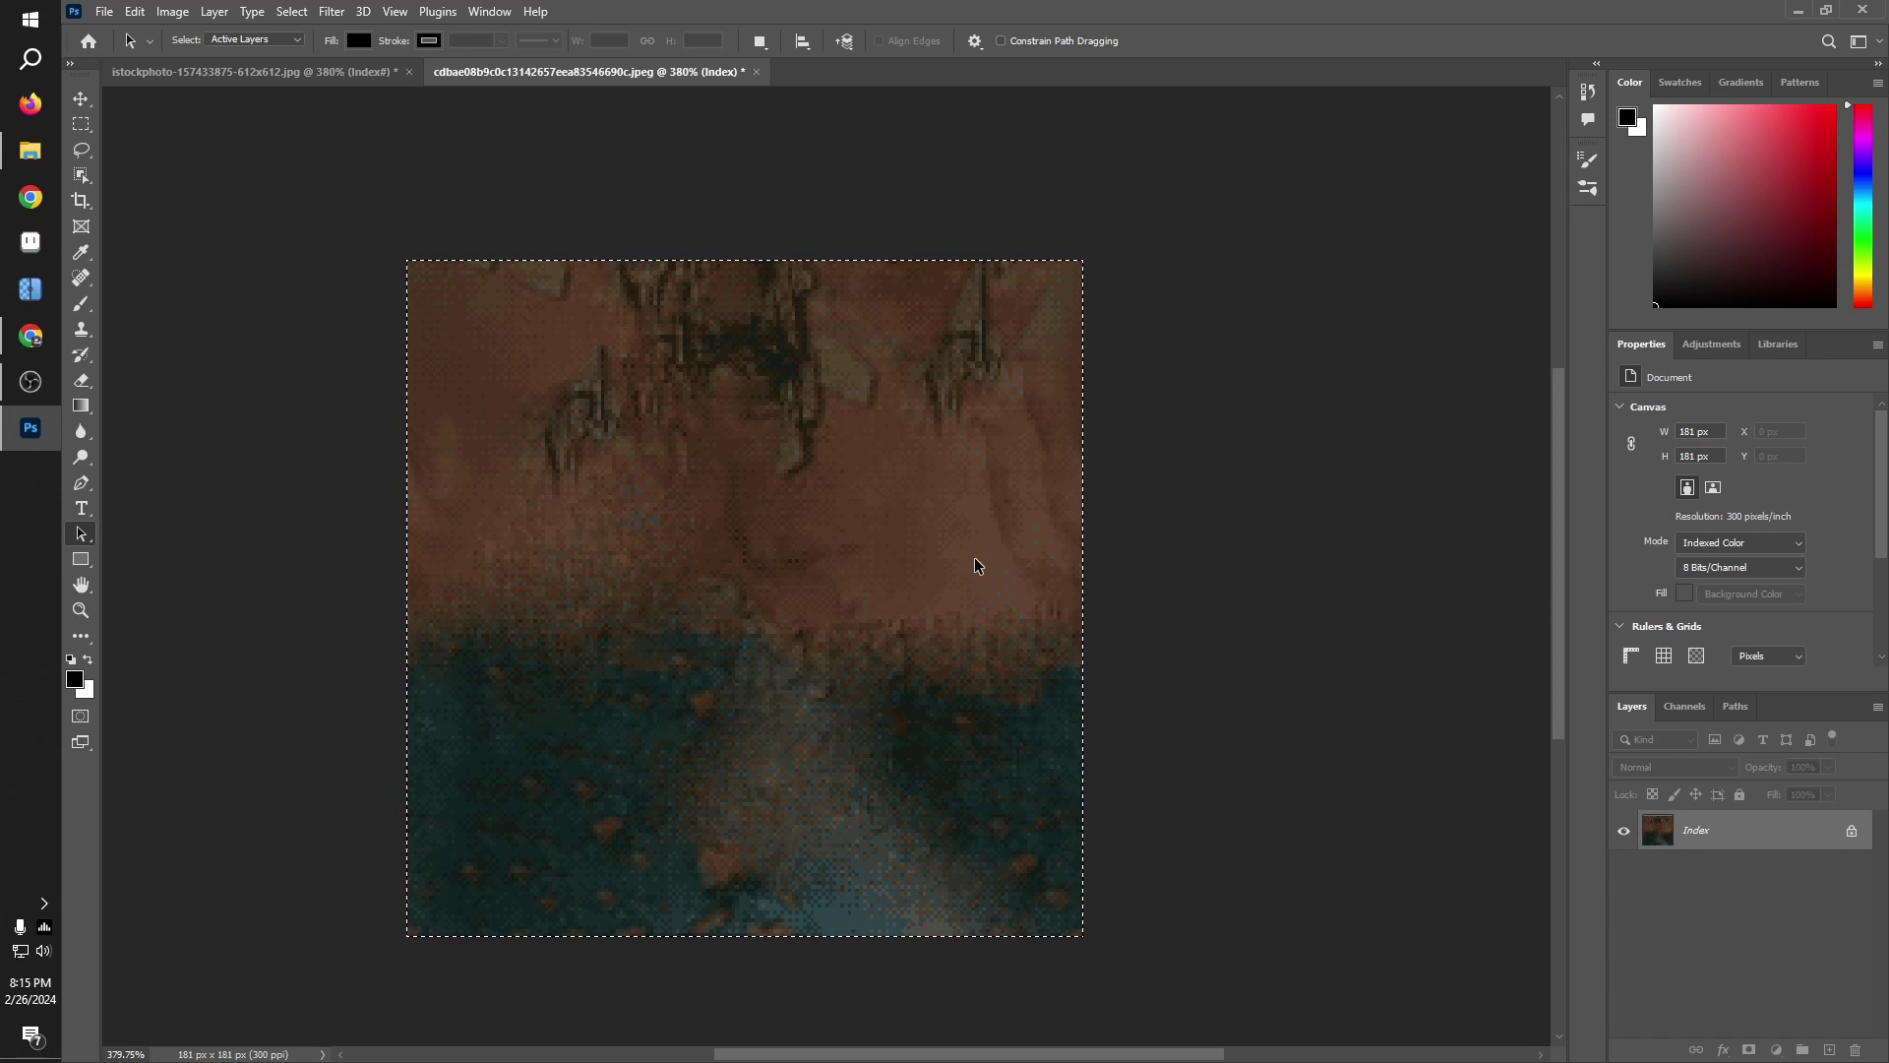
Step: Create a new transparent RGB document of 362 by 362 px at 300 ppi
left_click(97, 12)
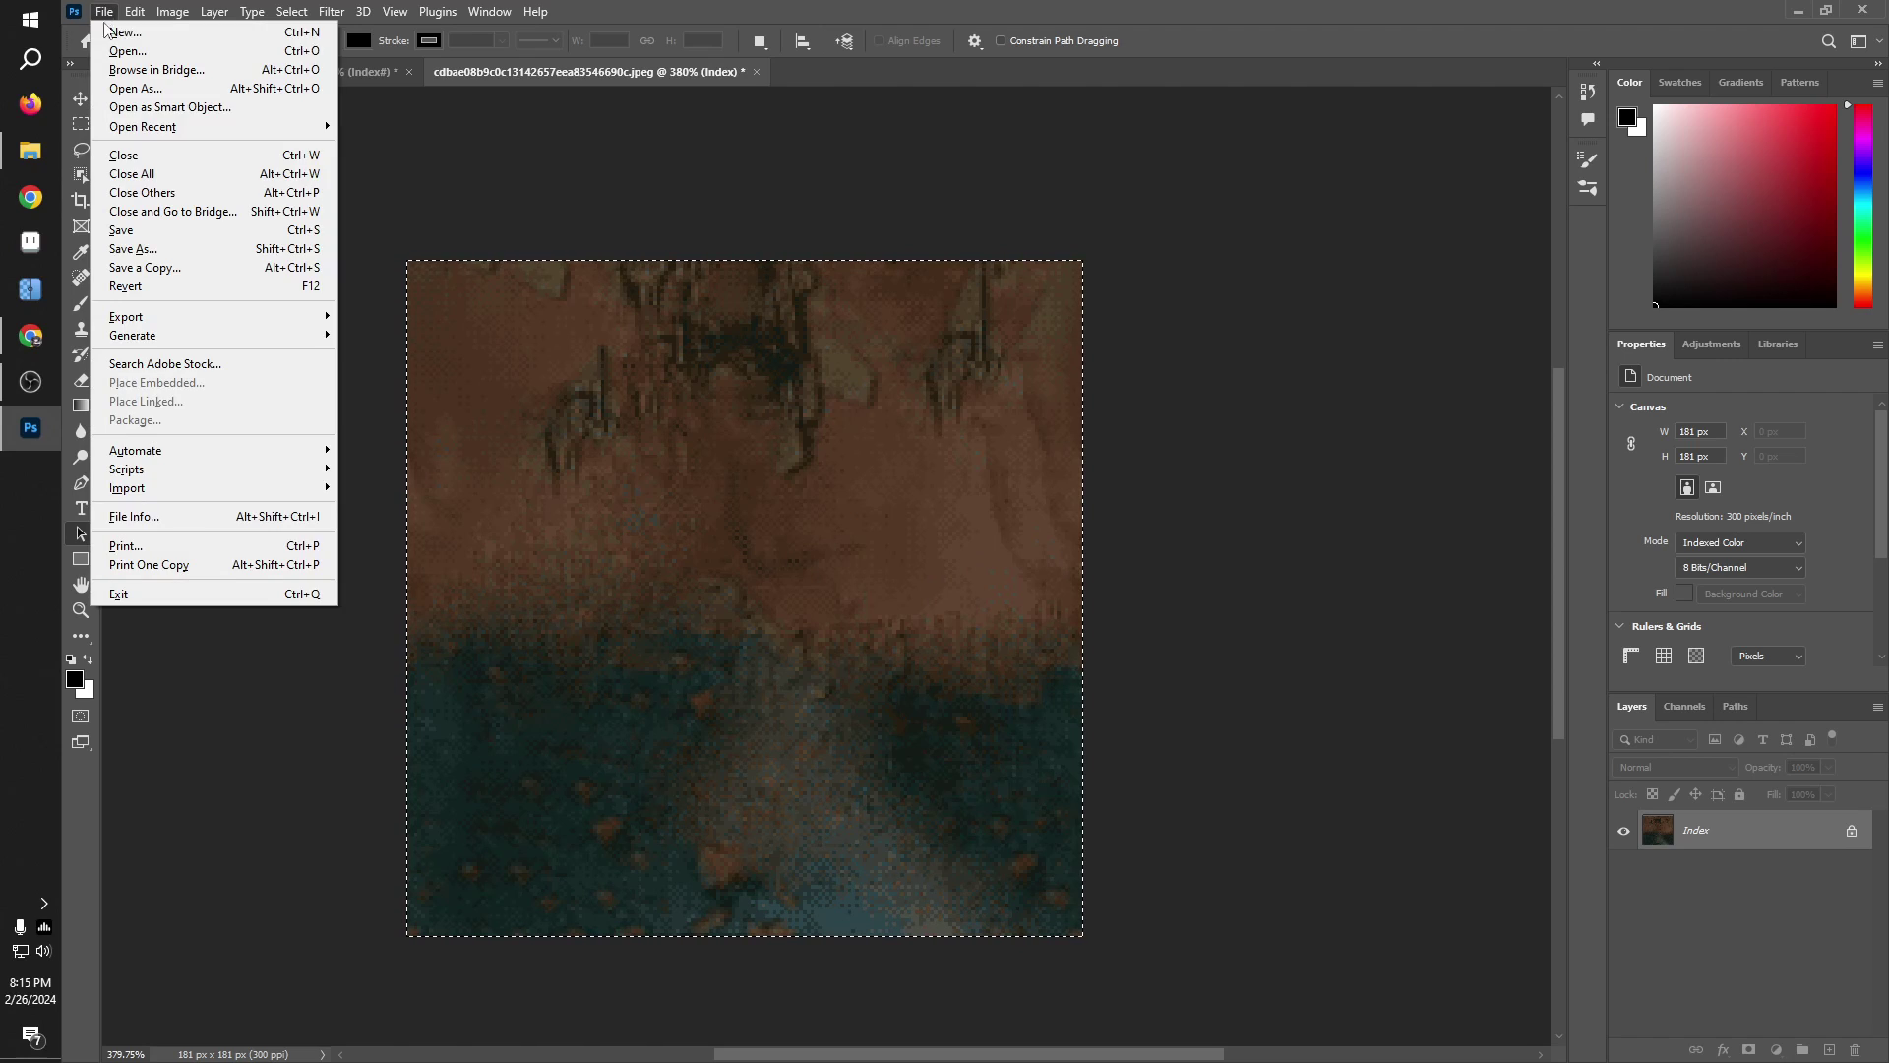
left_click(116, 34)
left_click_drag(953, 219, 1029, 164)
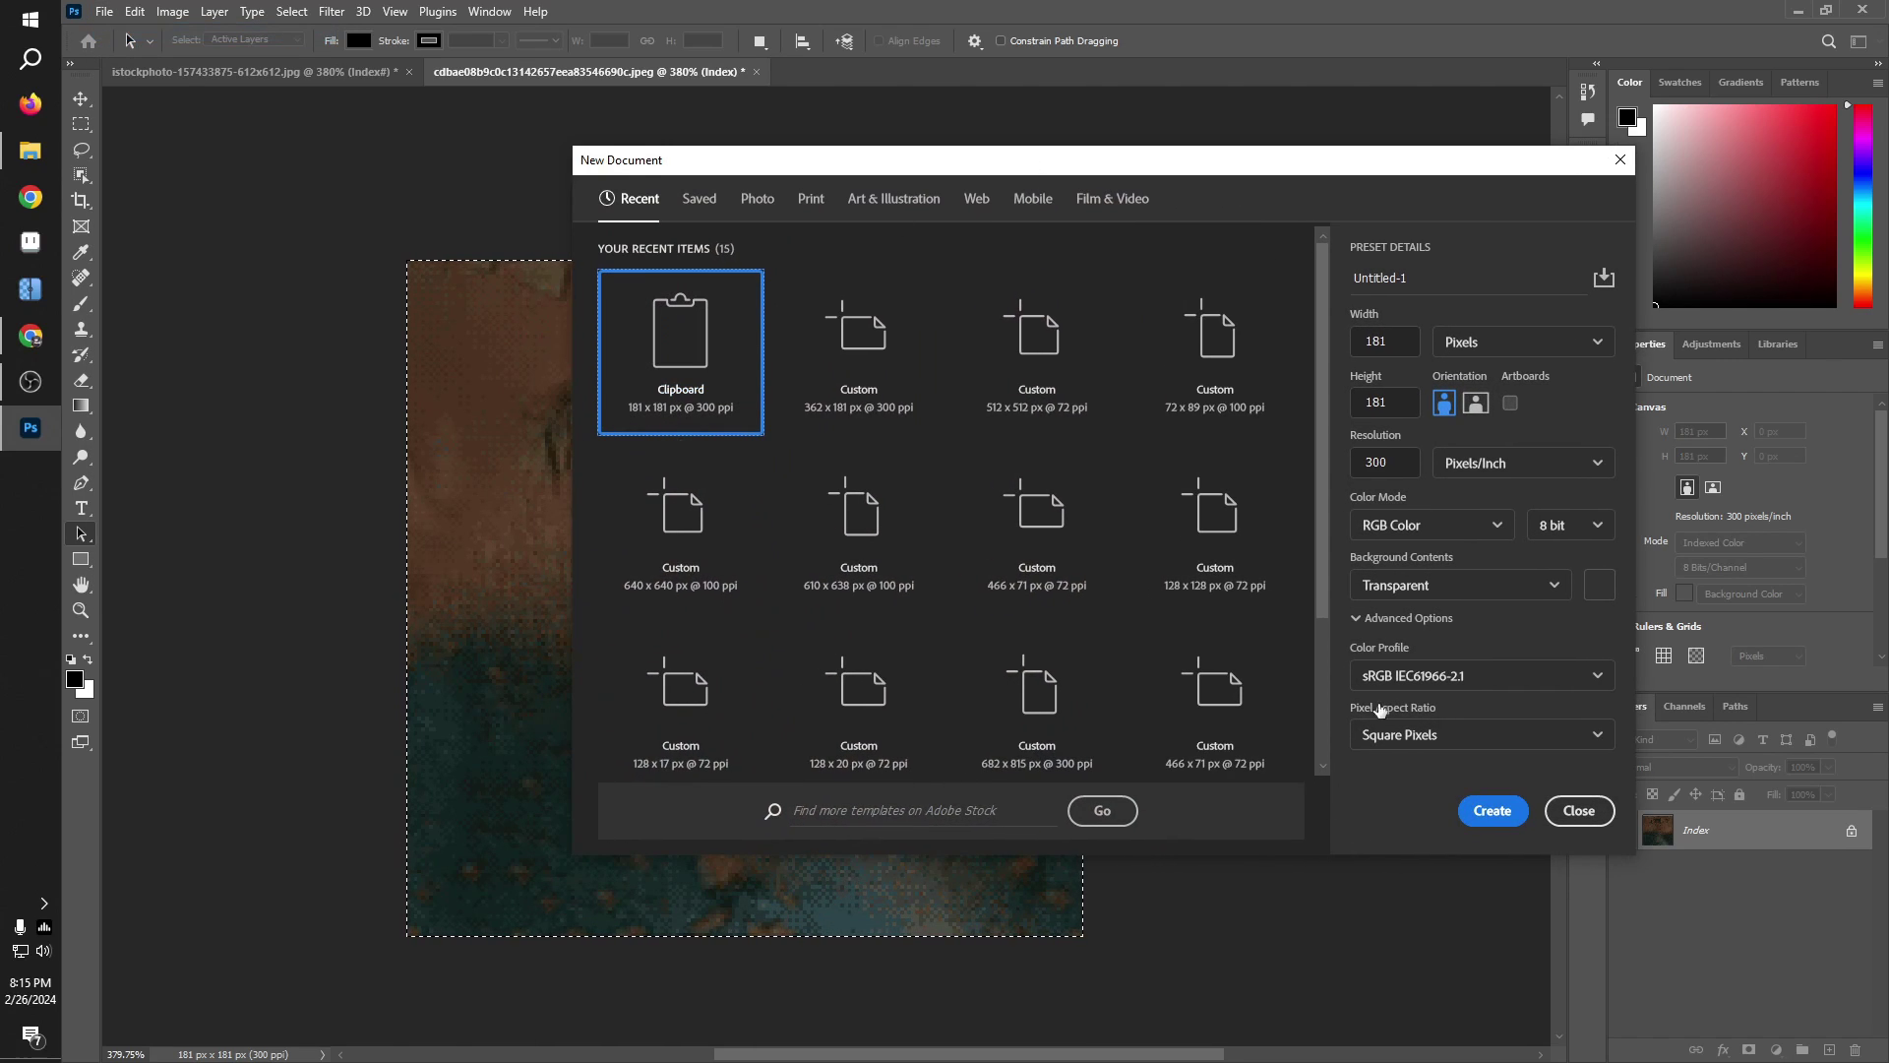
left_click(1414, 342)
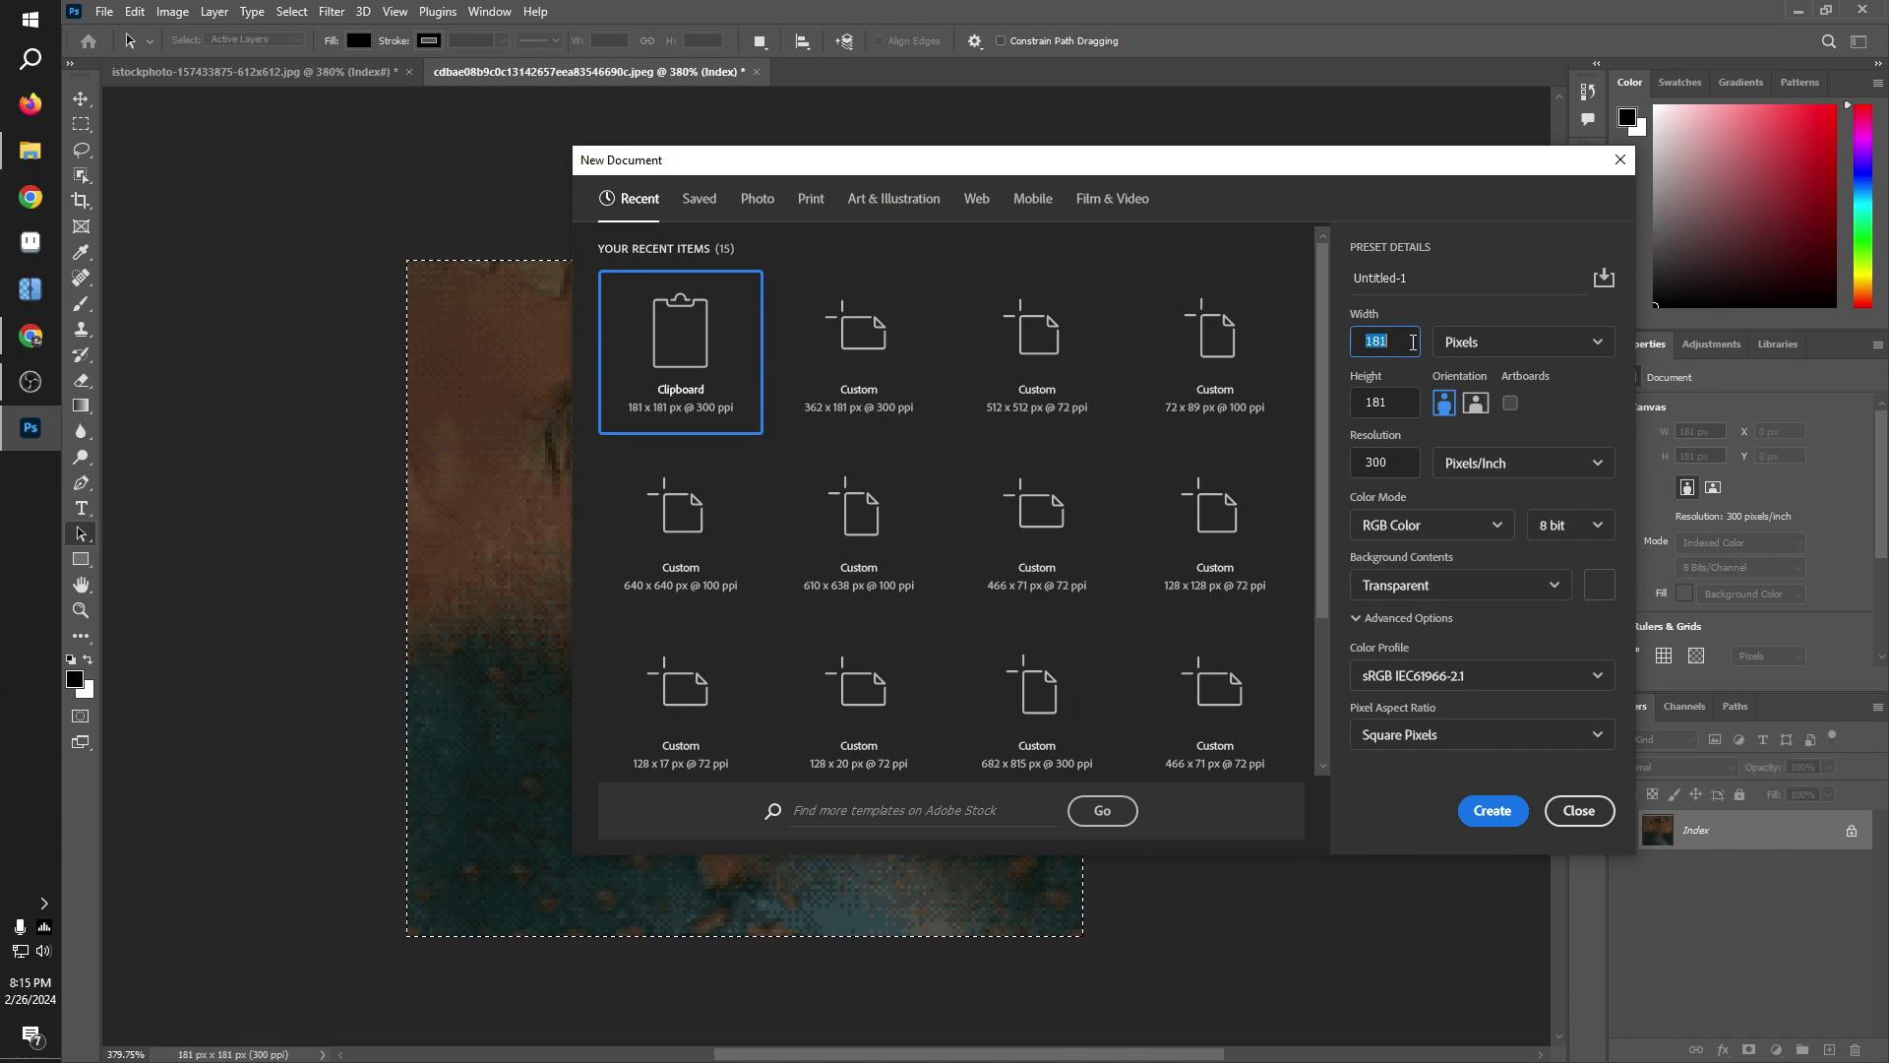
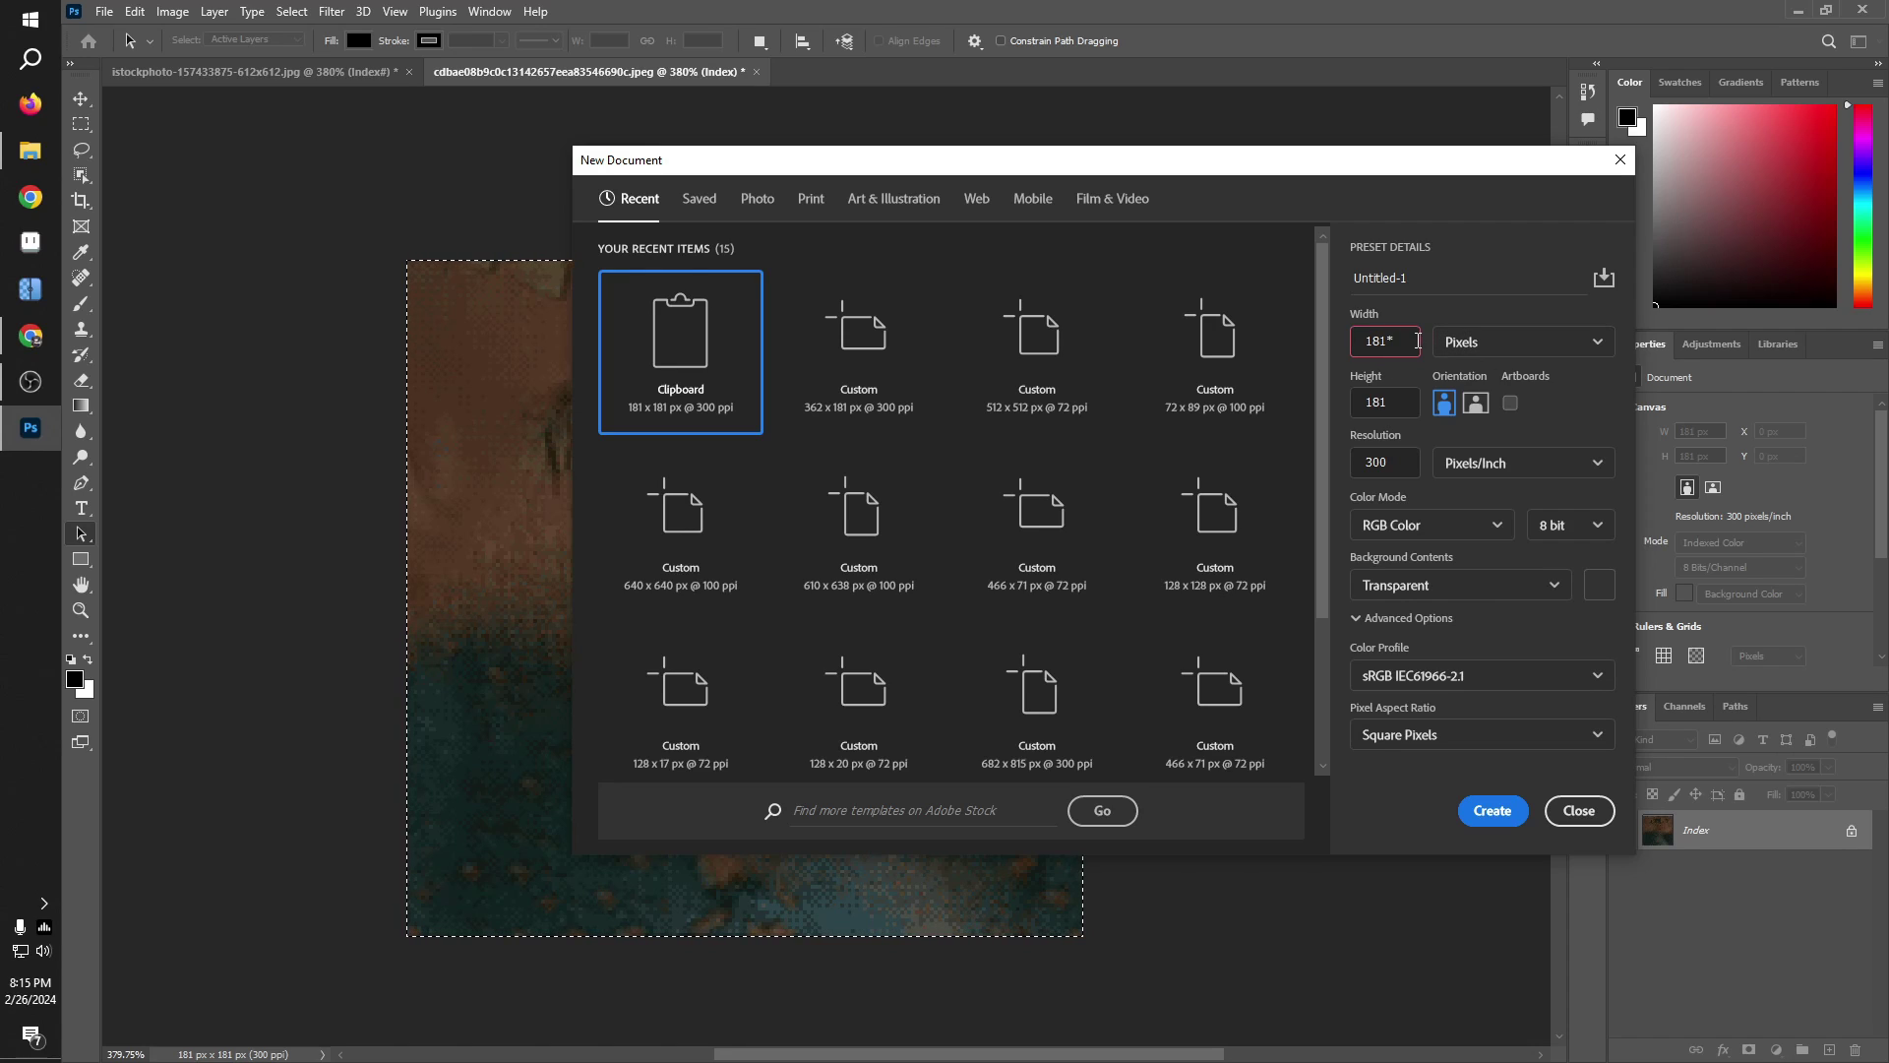
key("BackSpace")
double_click(1406, 341)
left_click(1407, 402)
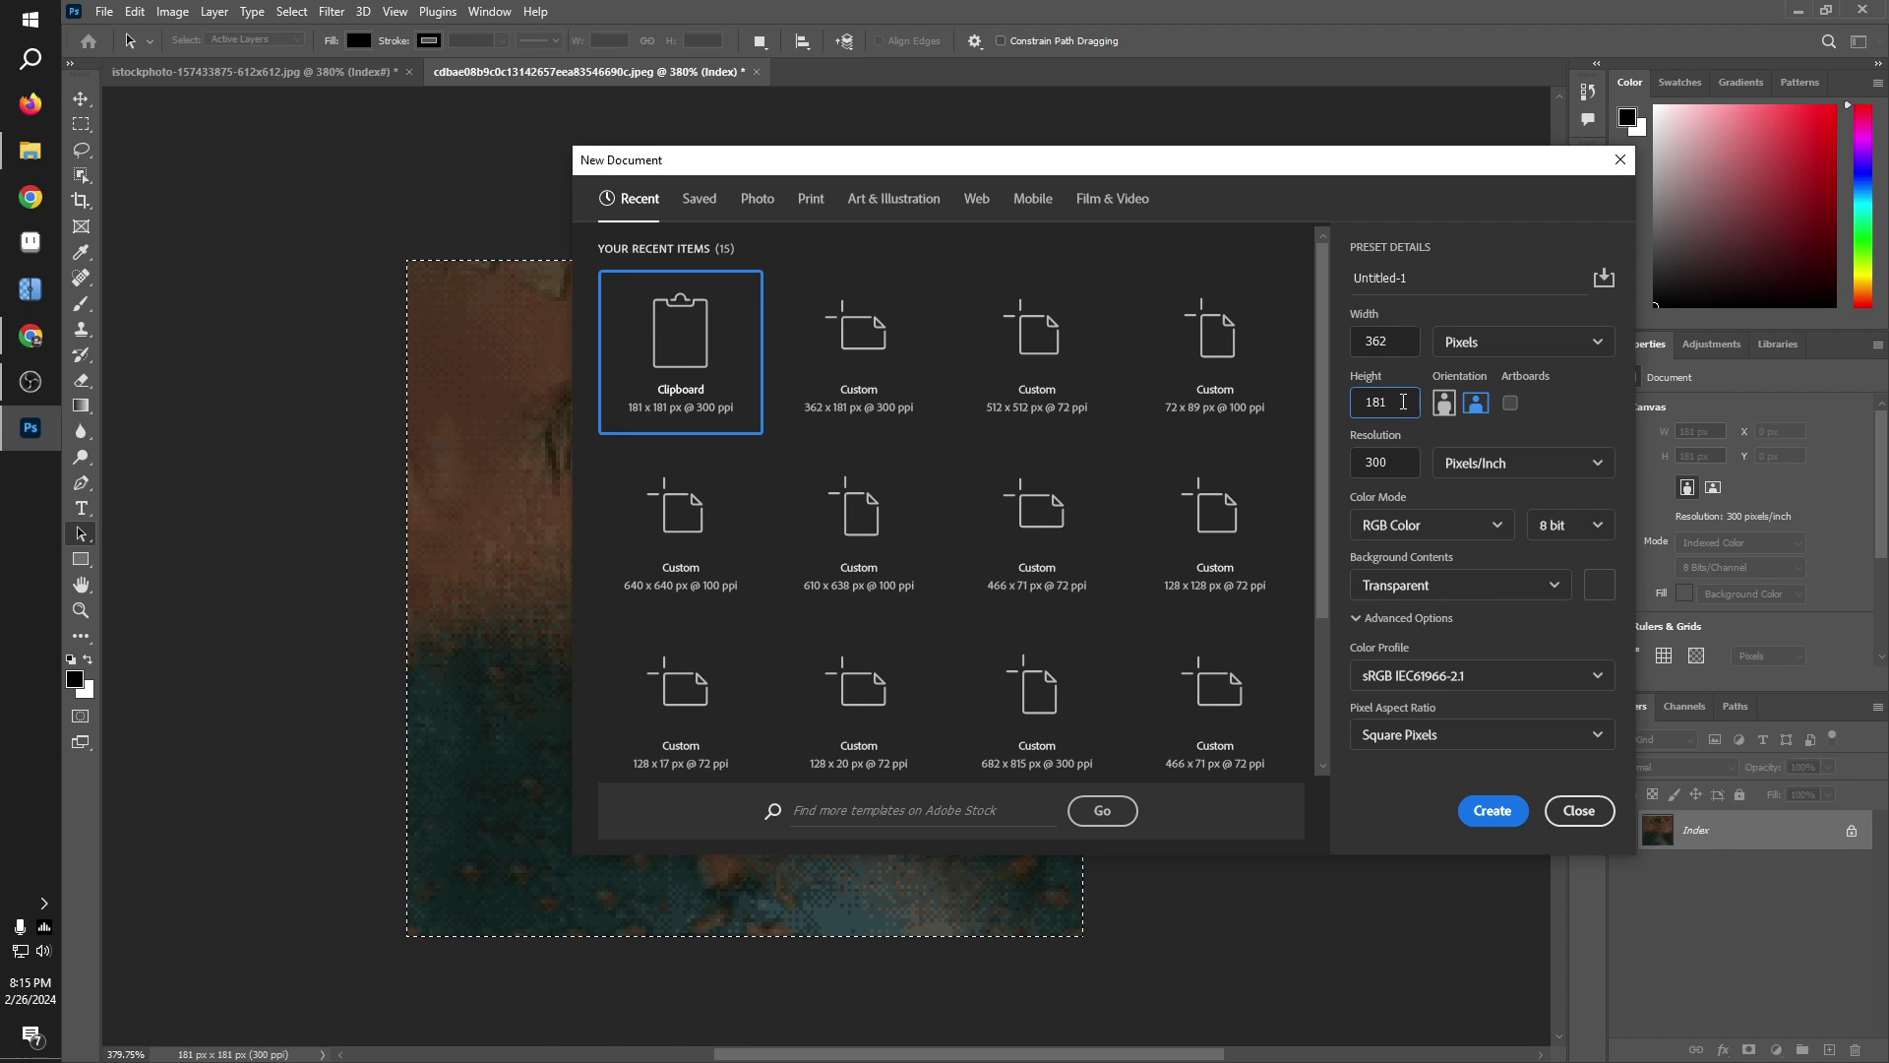
type("*2")
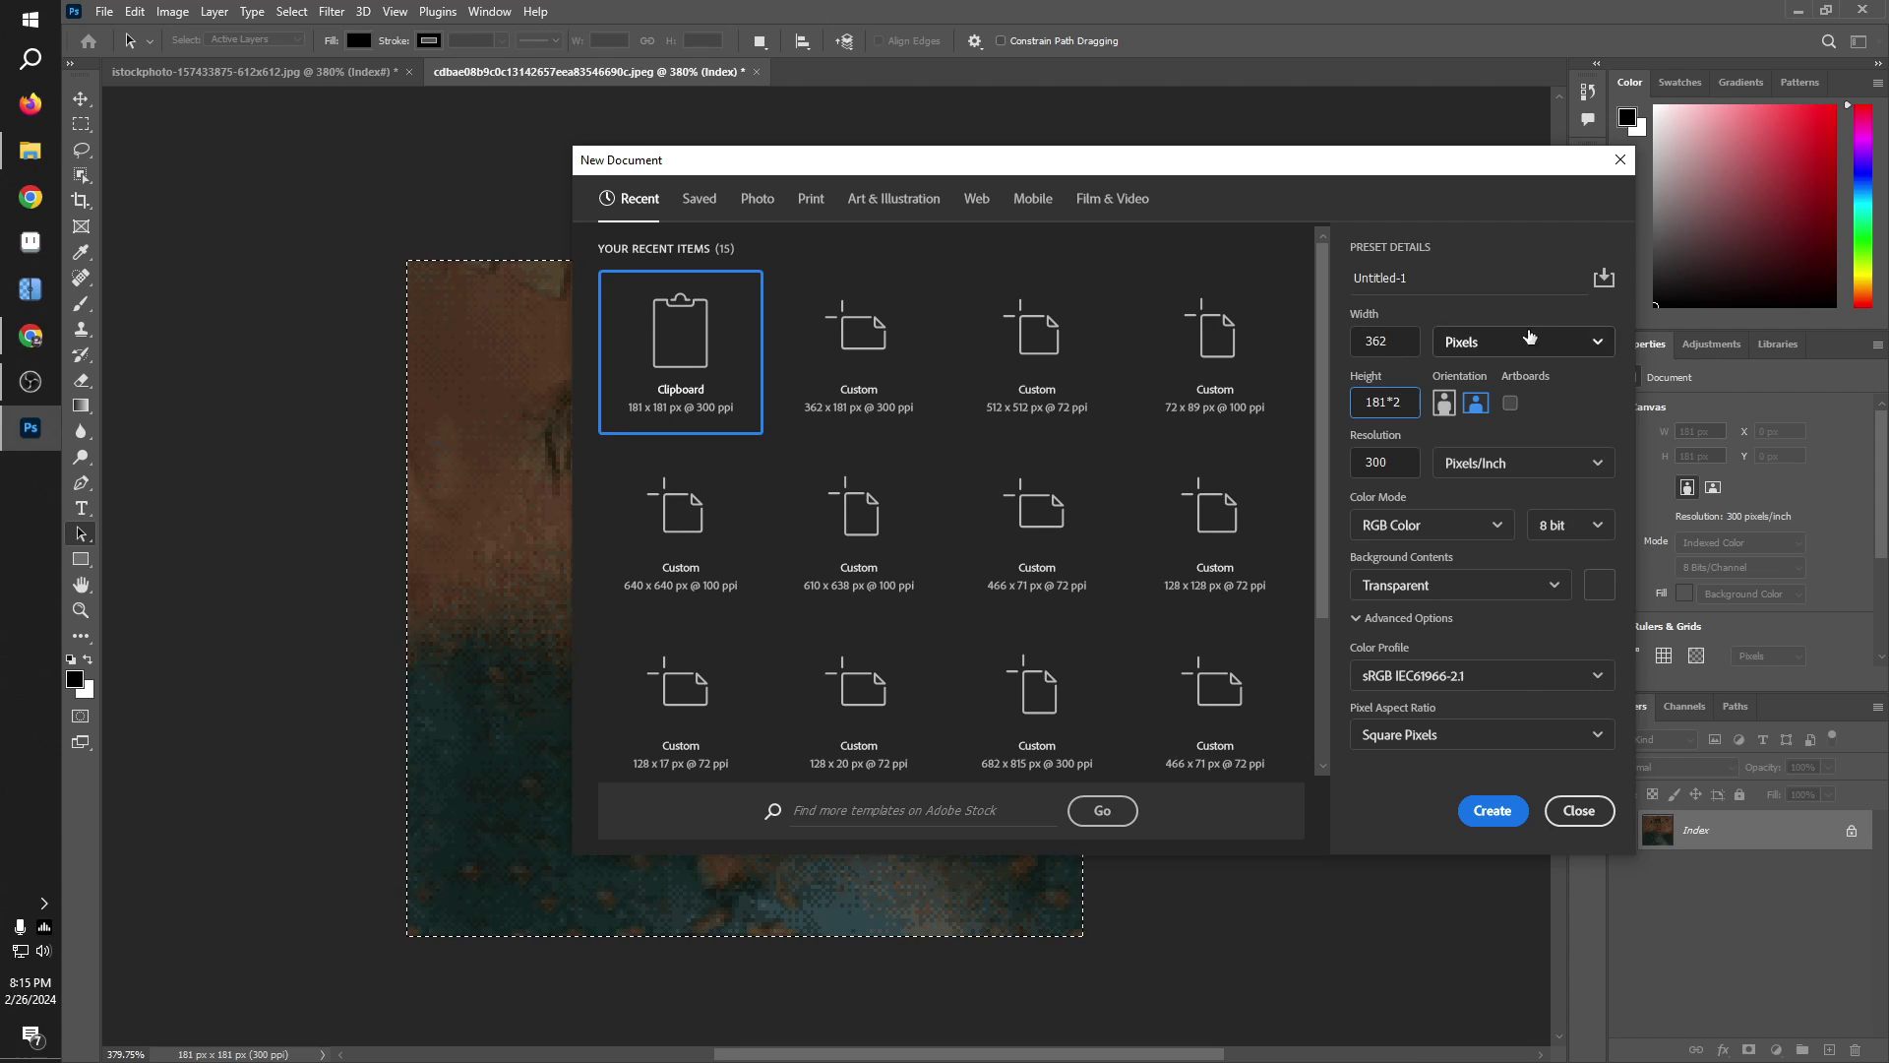
key("Return")
left_click(1503, 812)
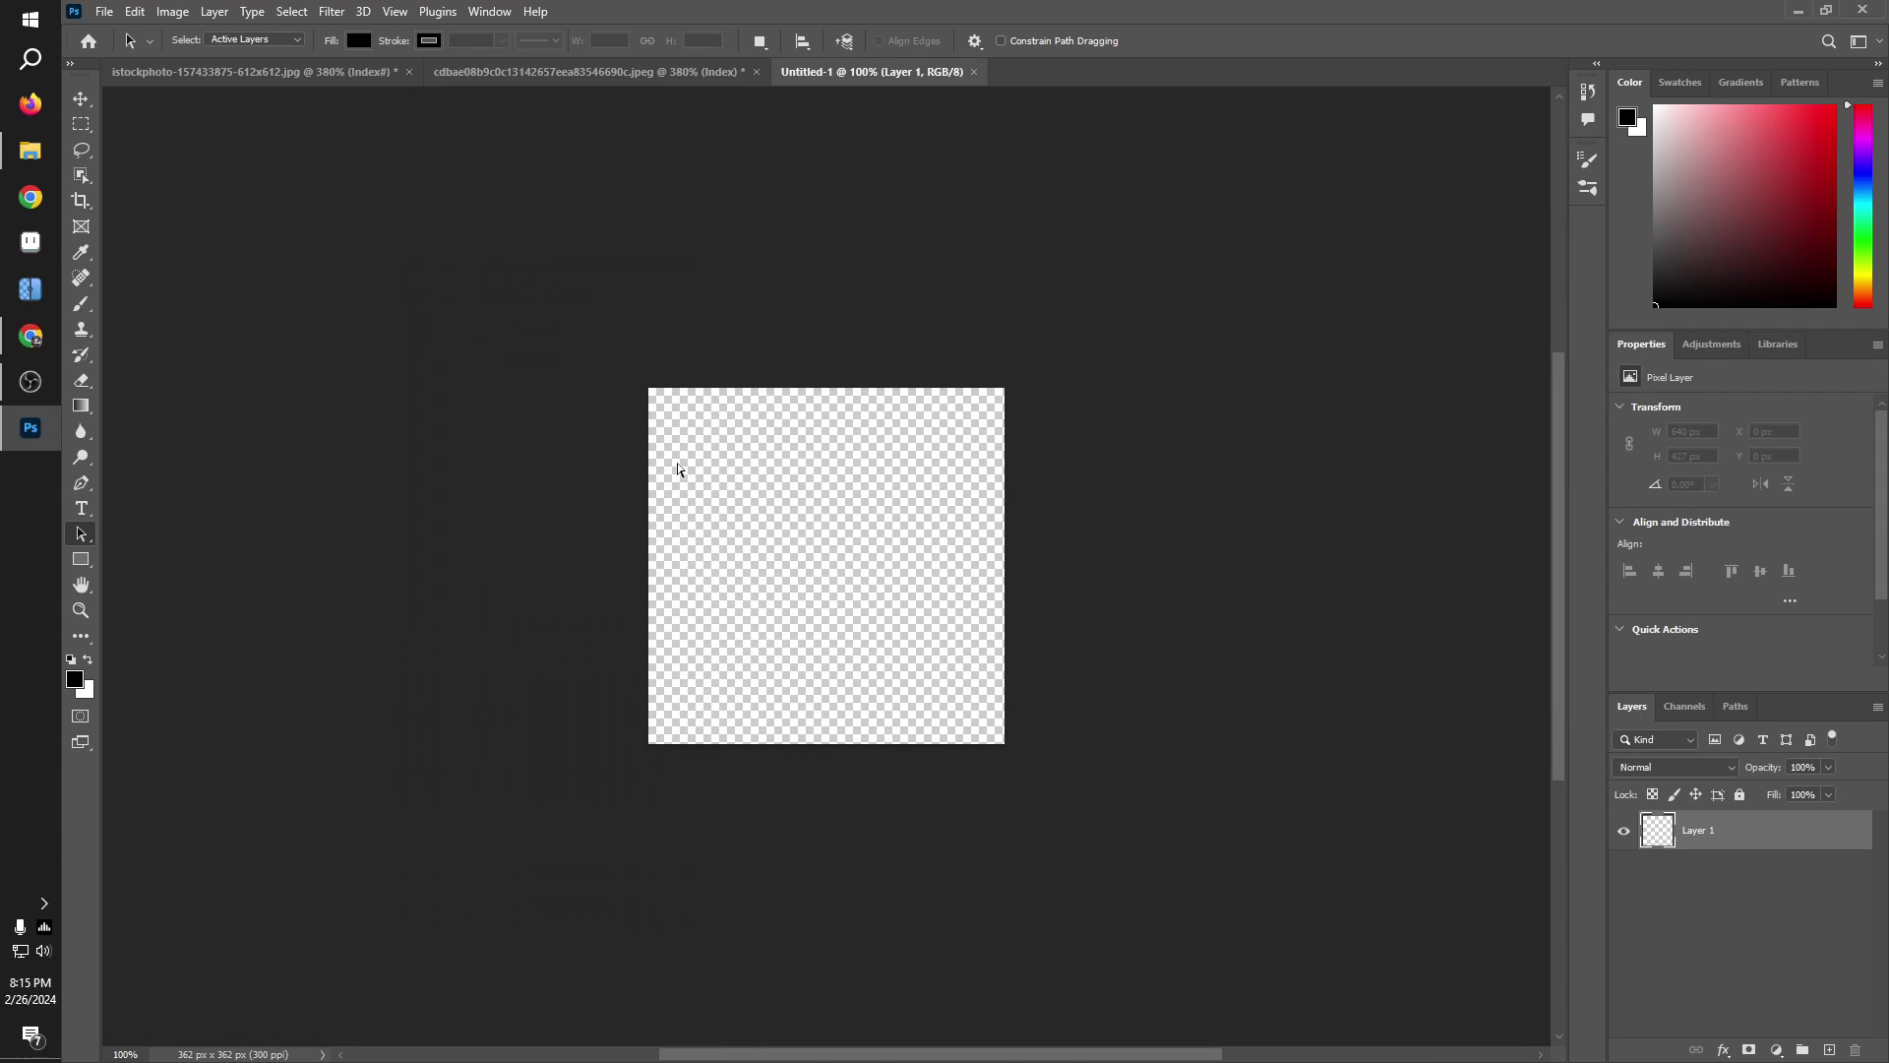
Step: Paste the wall texture into the new document and move it to the canvas's upper-left corner at X 0, Y 0
key("ctrl+v")
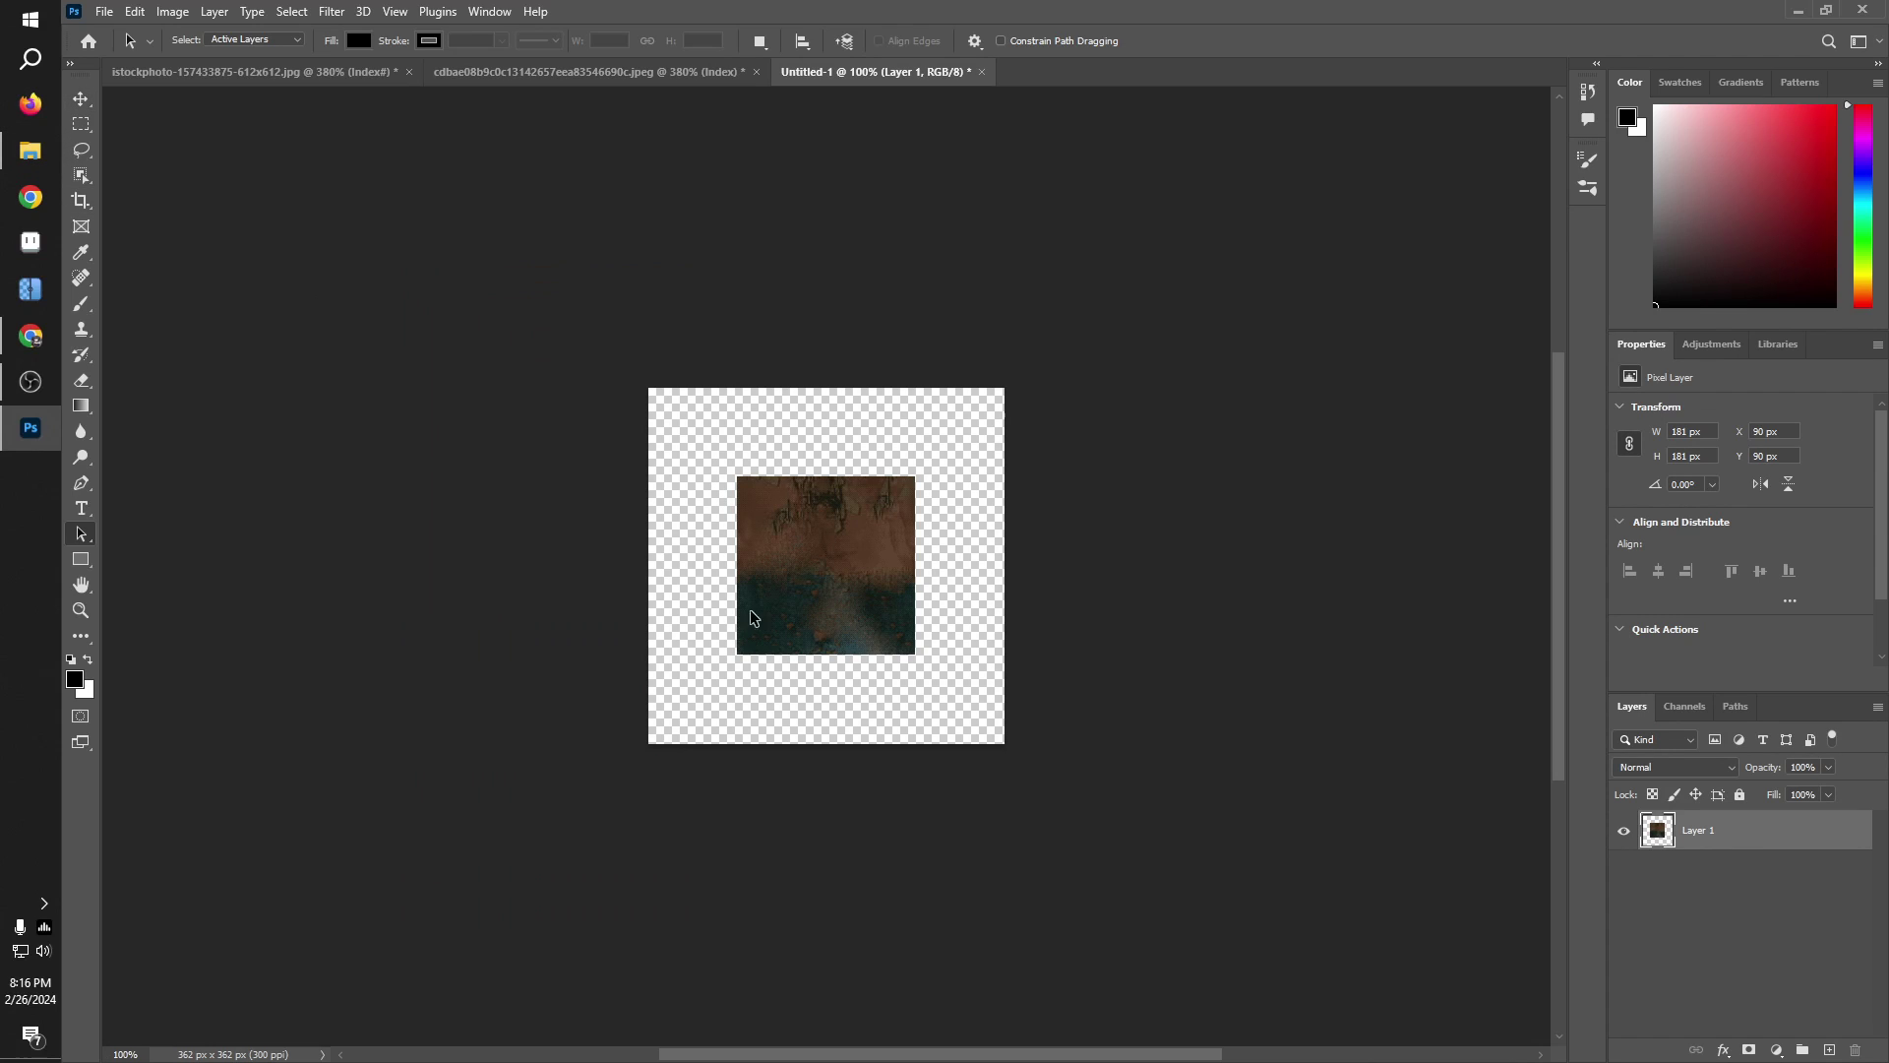
key("v")
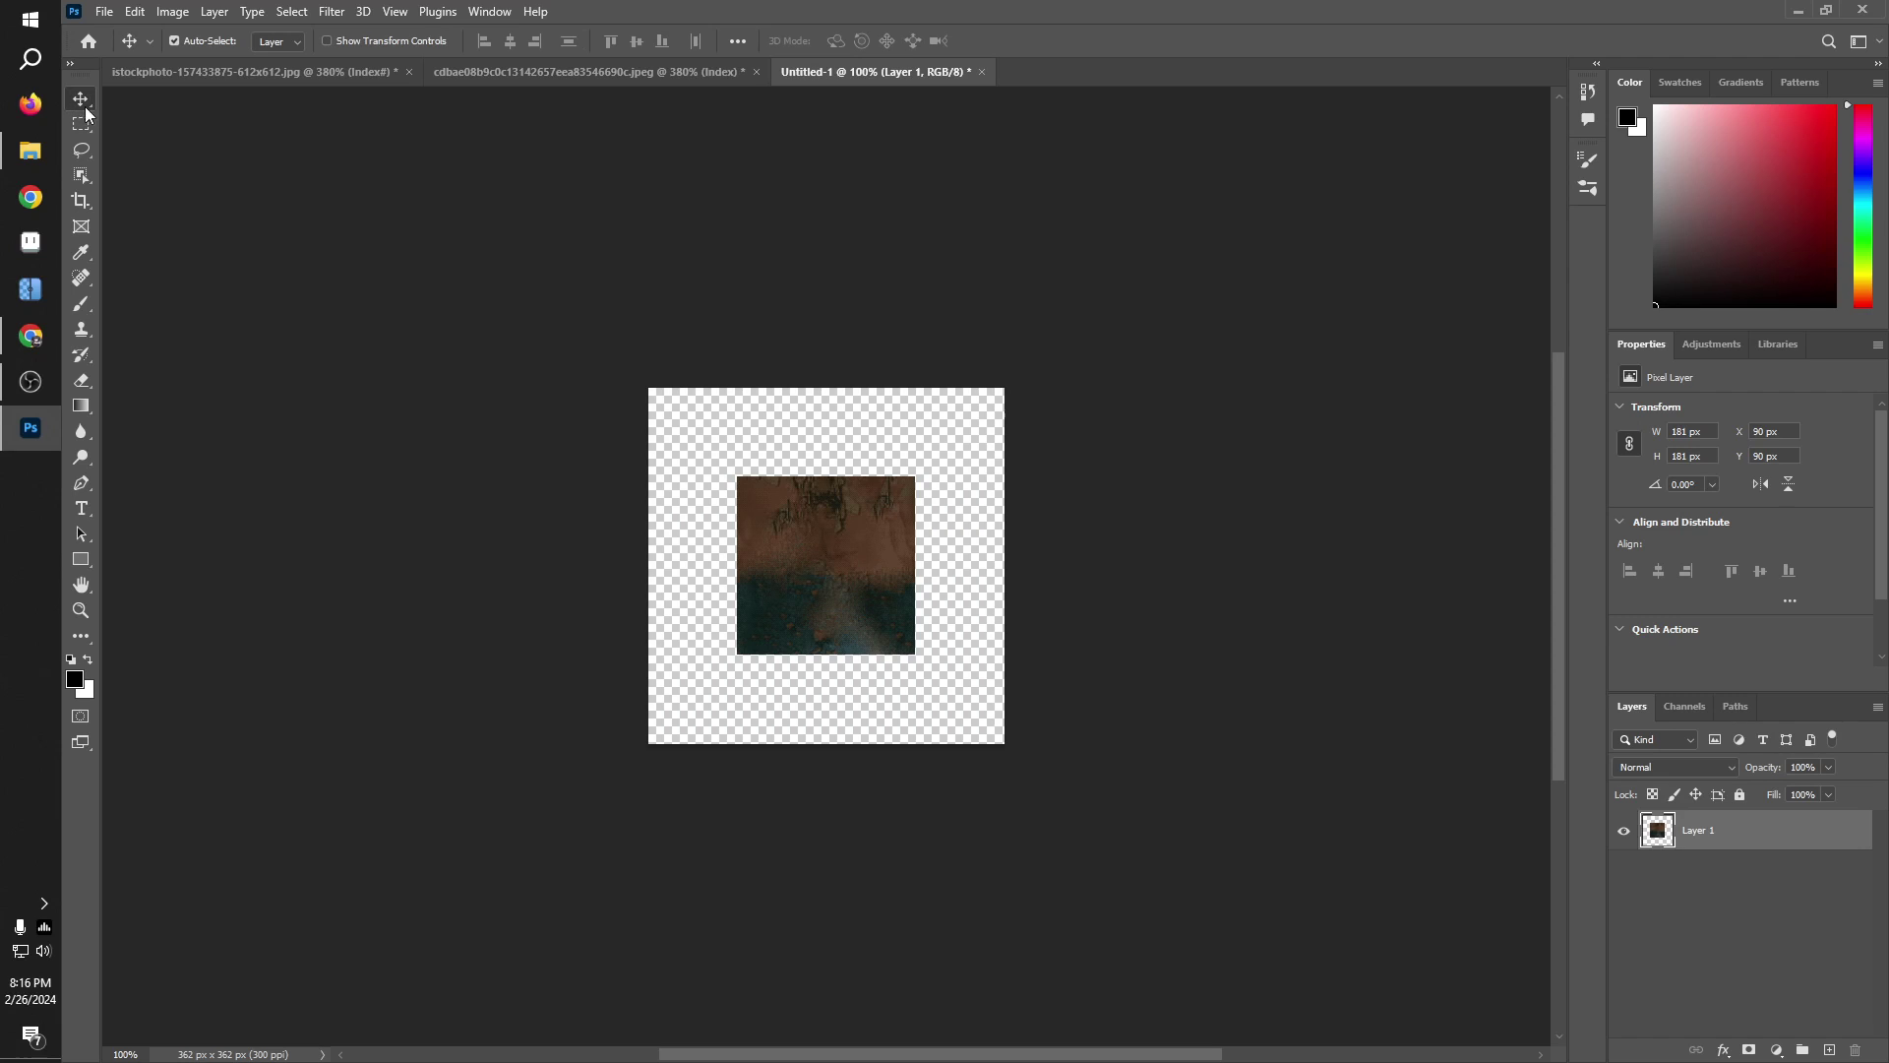
left_click_drag(848, 568, 776, 489)
scroll(733, 492, "up", 5)
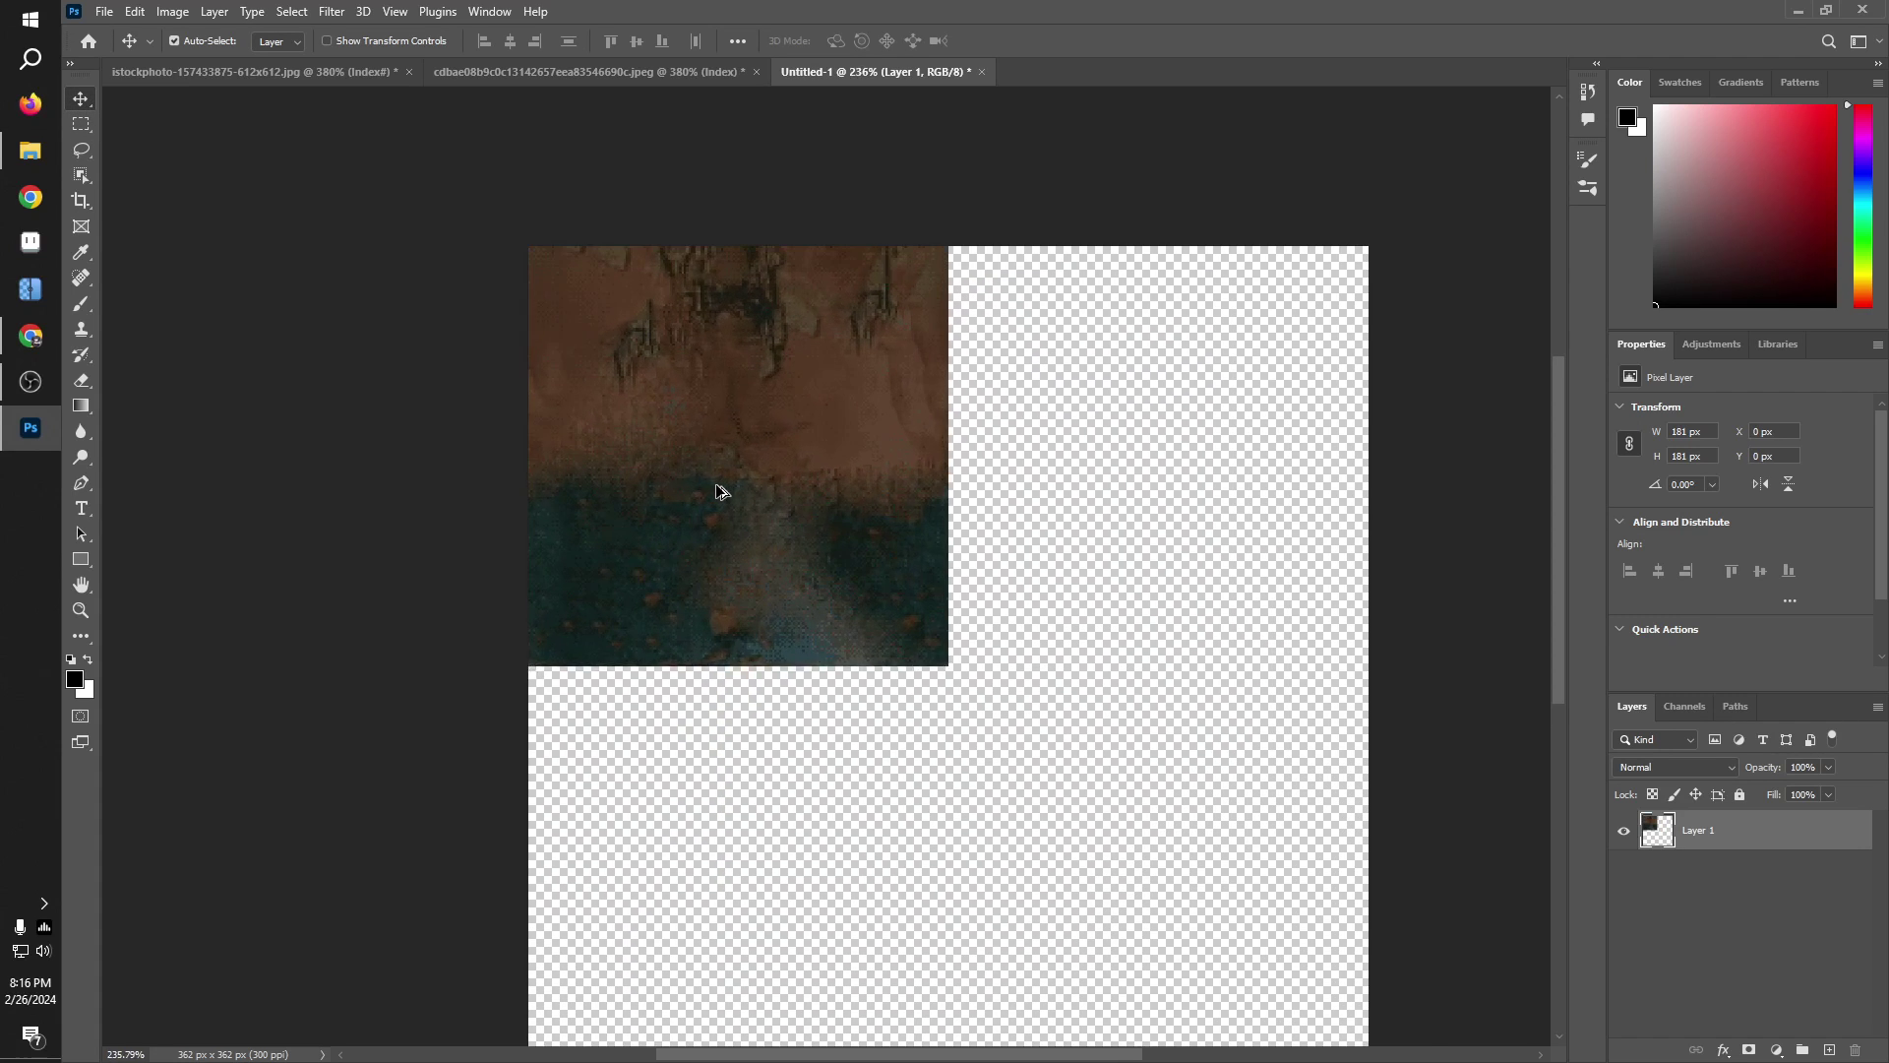
scroll(721, 490, "up", 1)
Step: Paste a second copy of the texture flush against the first one's right edge at X 181, Y 0 and inspect the seam
key("ctrl+v")
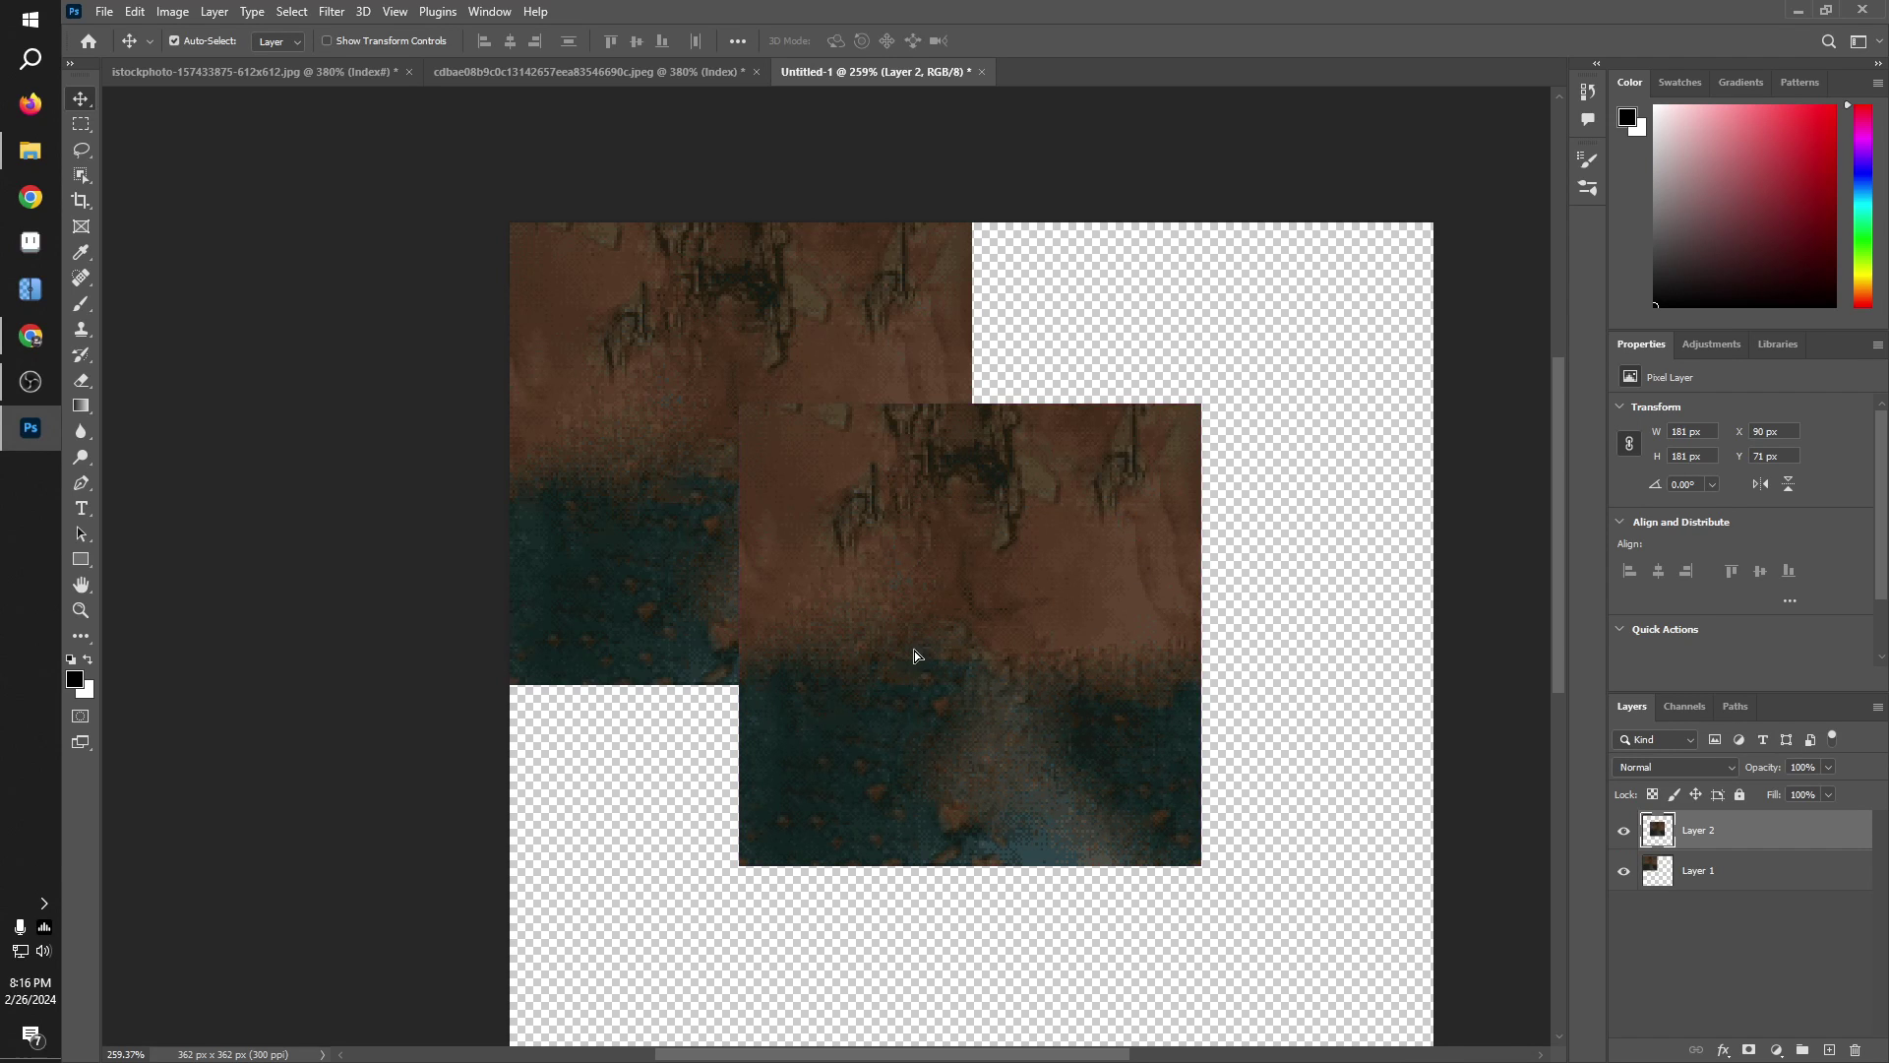
left_click_drag(913, 652, 1130, 480)
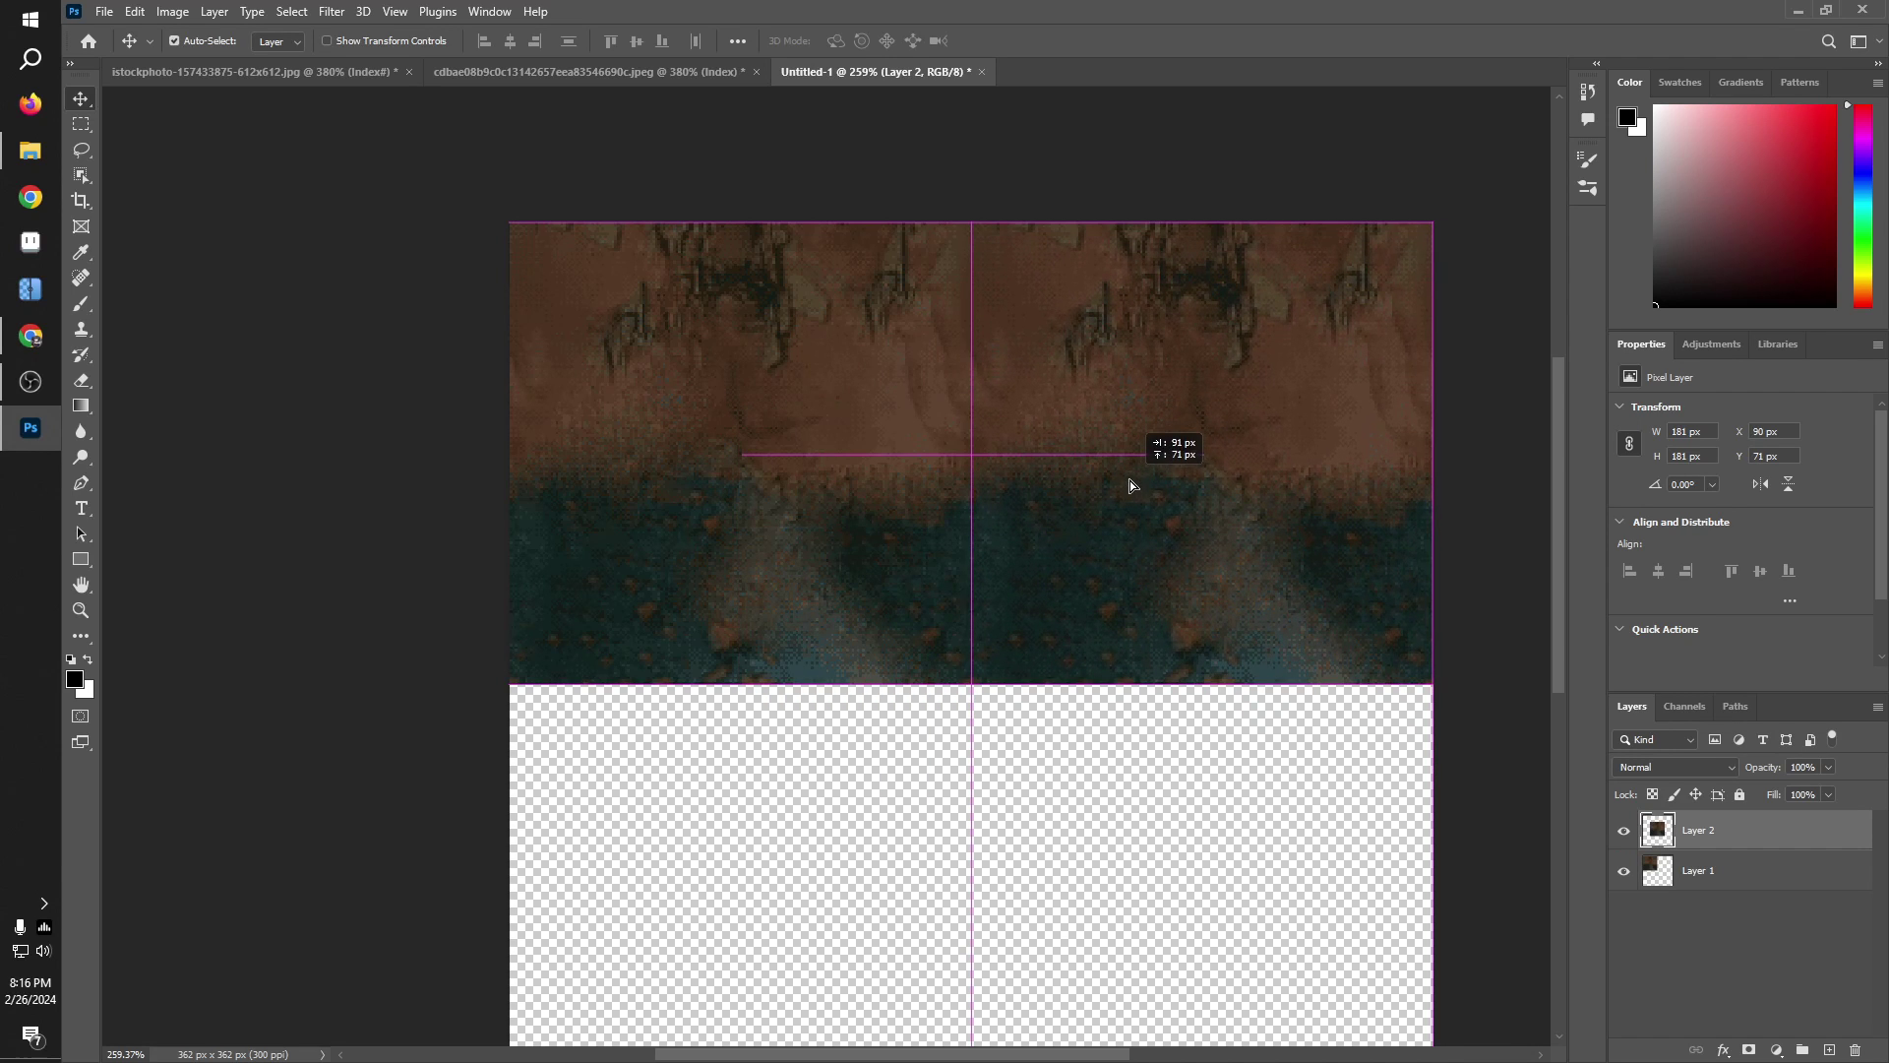
left_click(1171, 215)
scroll(1181, 426, "down", 4)
scroll(1181, 433, "up", 5)
scroll(1073, 536, "up", 1)
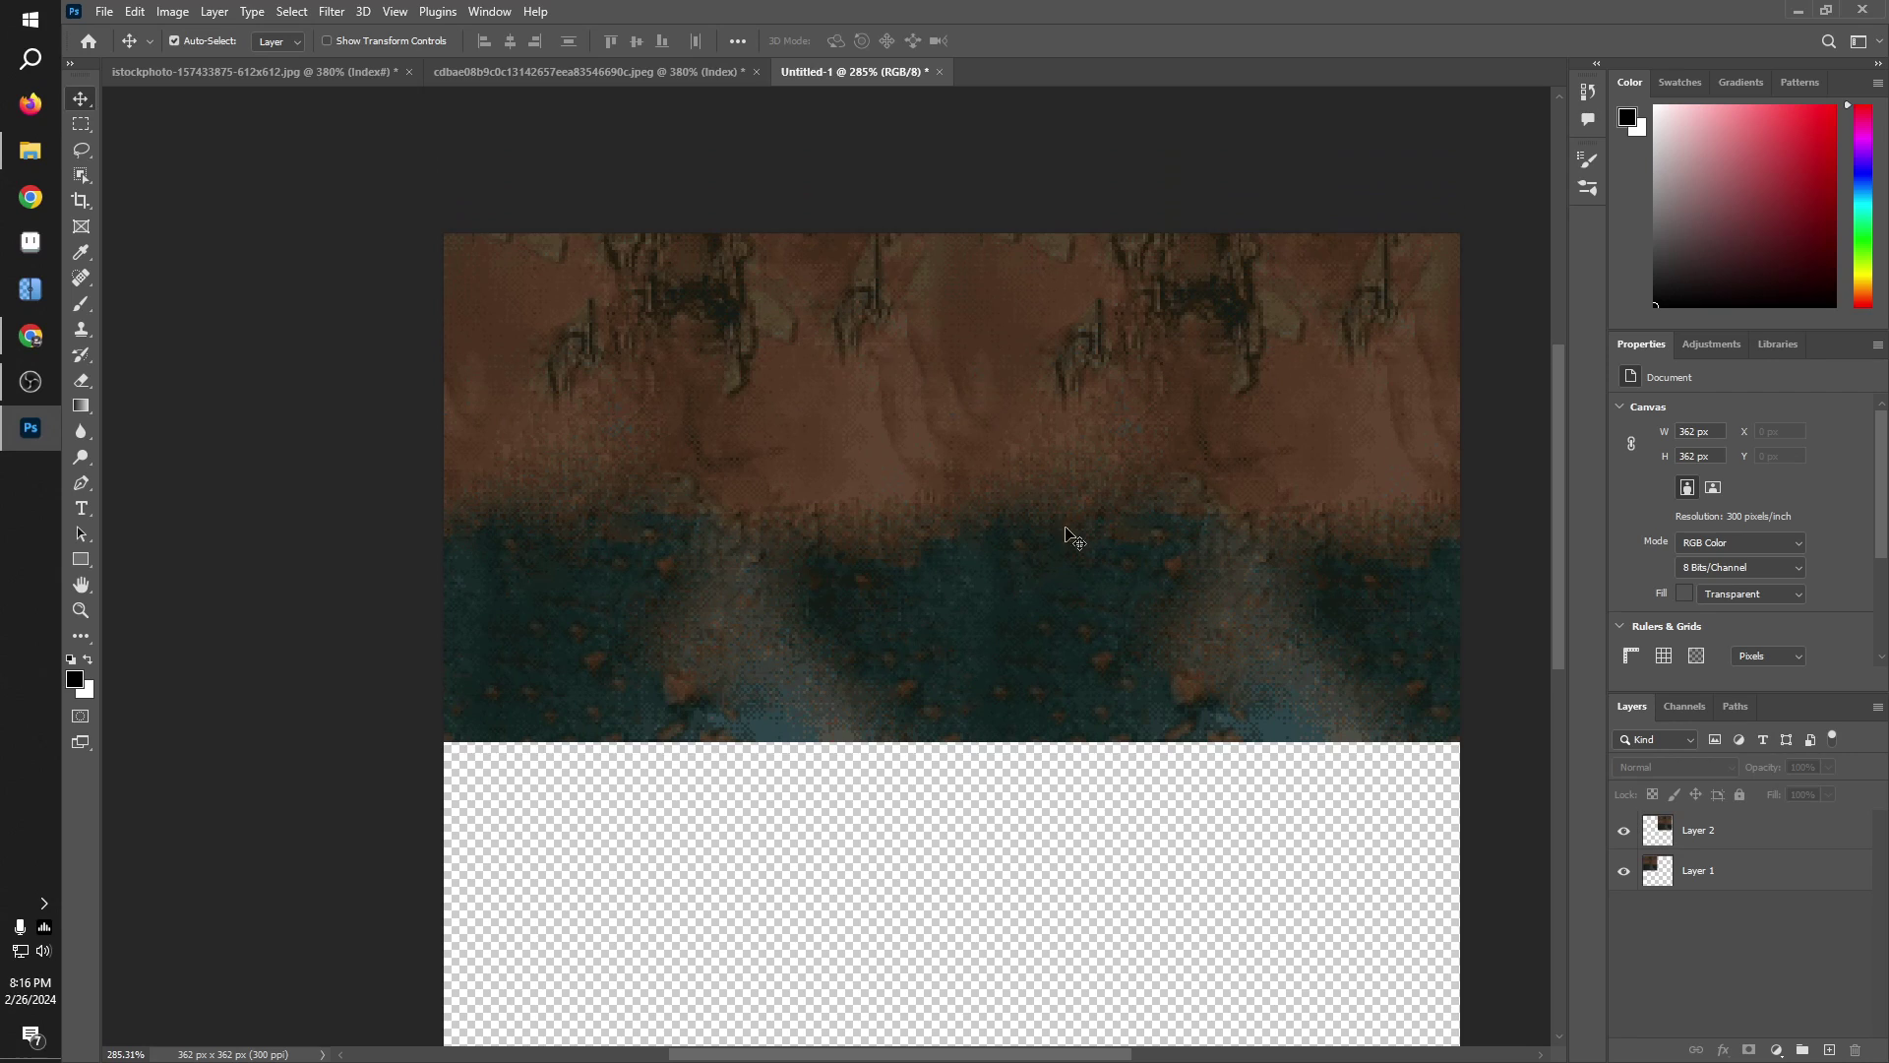
scroll(1089, 662, "down", 6)
scroll(1118, 624, "down", 2)
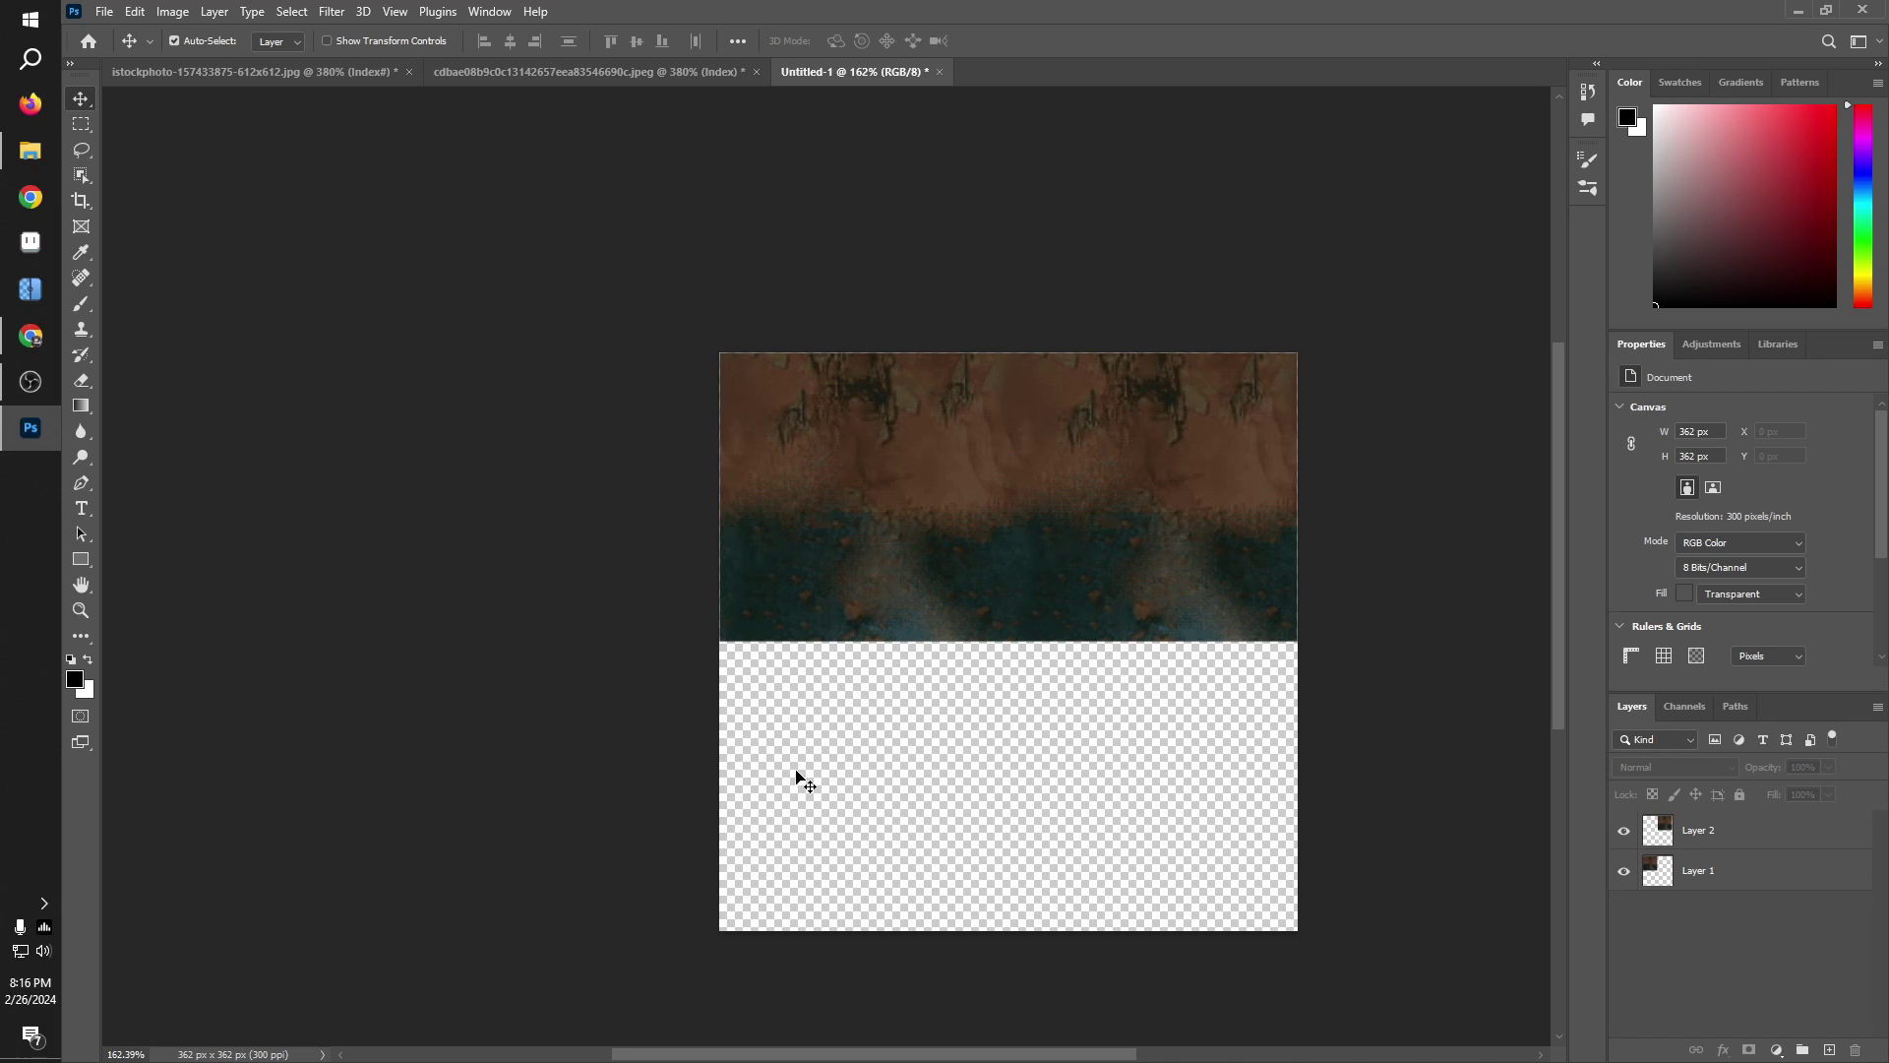
Step: Try a third texture copy directly below the first one to test vertical tiling, and undo it
left_click(790, 476)
key("ctrl+v")
left_click_drag(1024, 626, 891, 769)
left_click(1194, 776)
scroll(1042, 728, "up", 3)
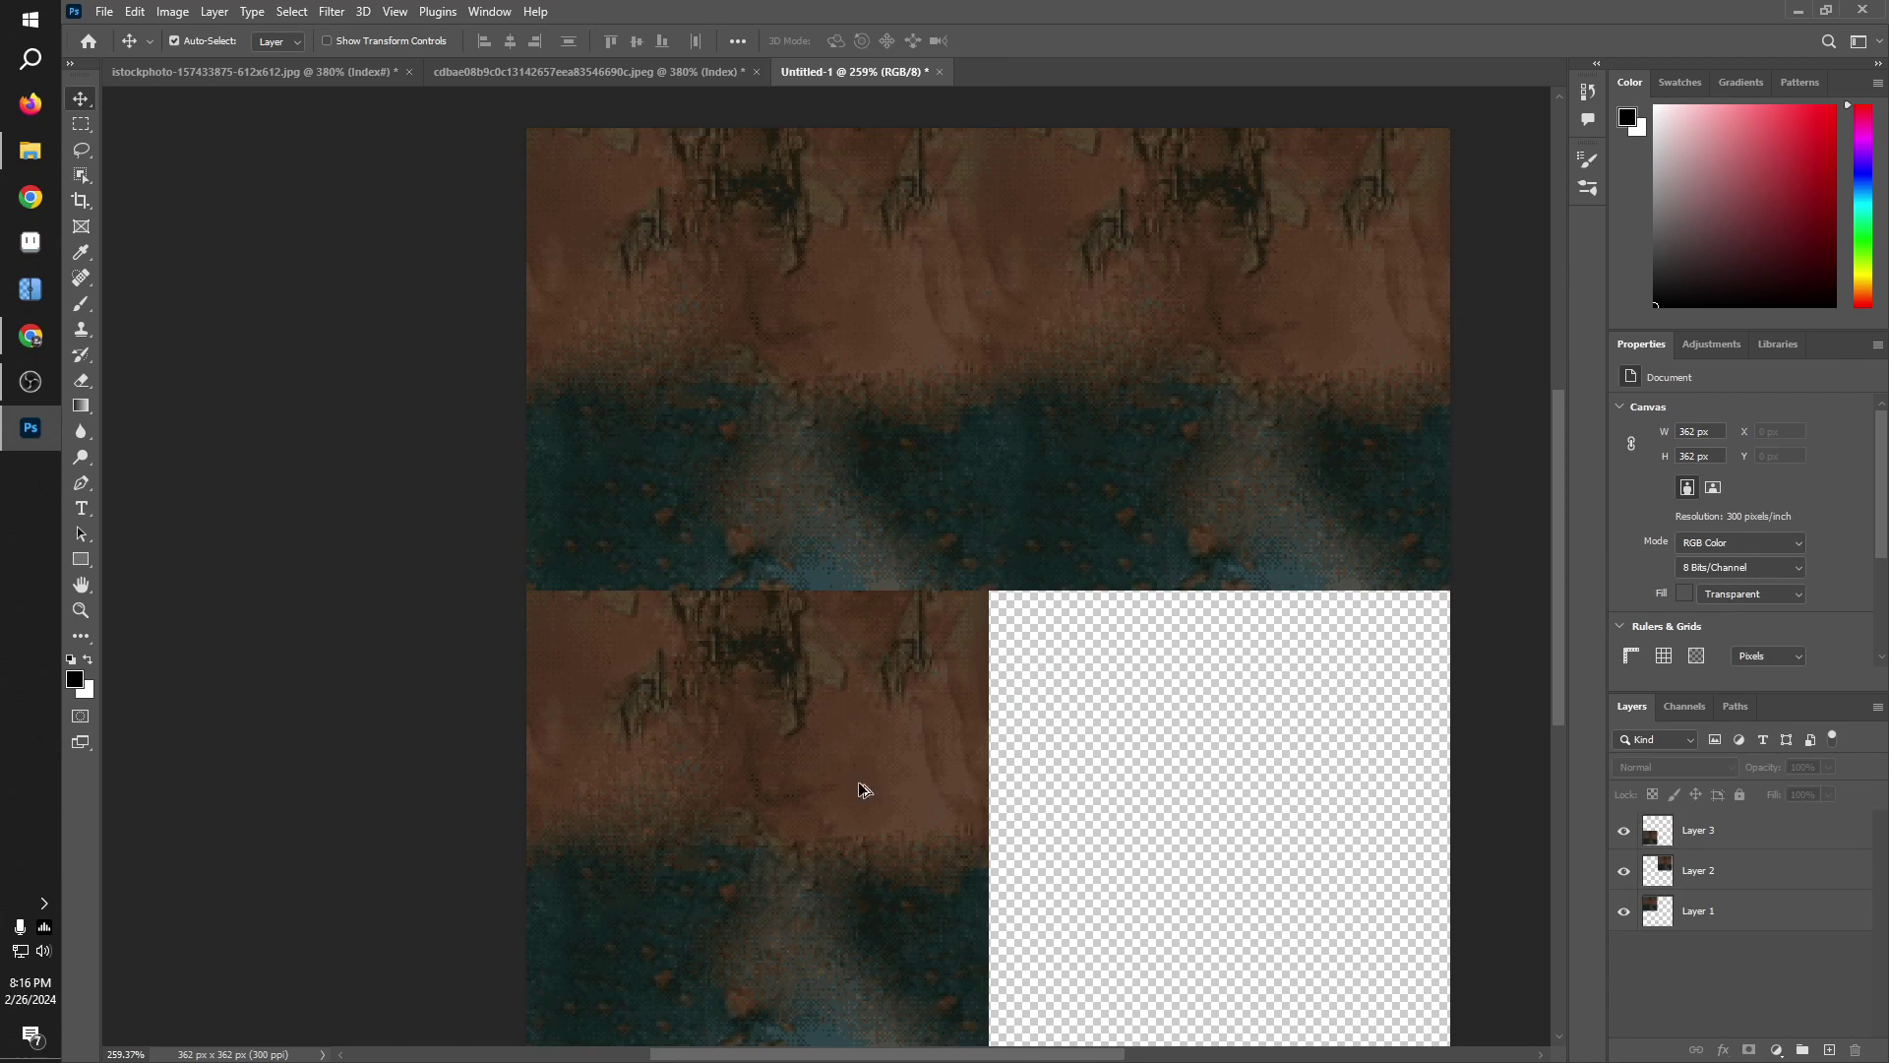
key("ctrl")
key("ctrl+z")
key("ctrl+z")
key("ctrl+z")
scroll(985, 478, "up", 3)
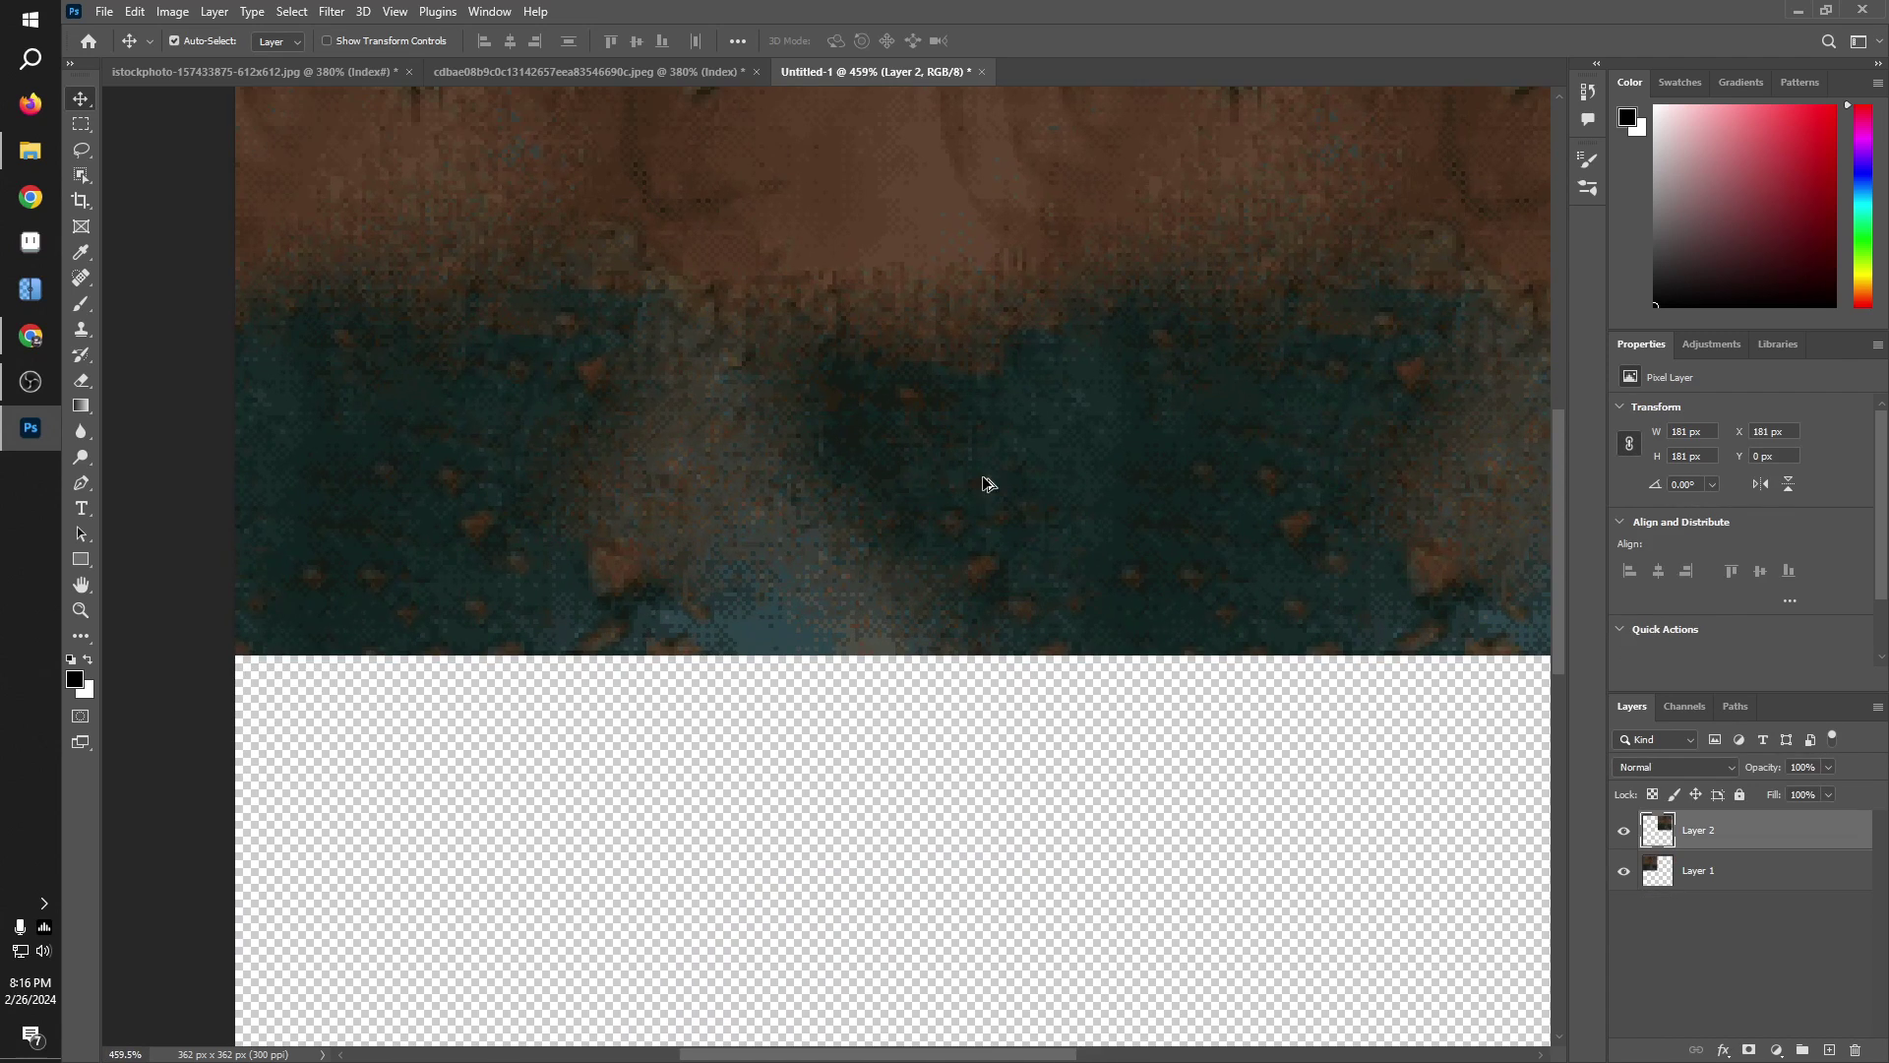
scroll(984, 484, "down", 6)
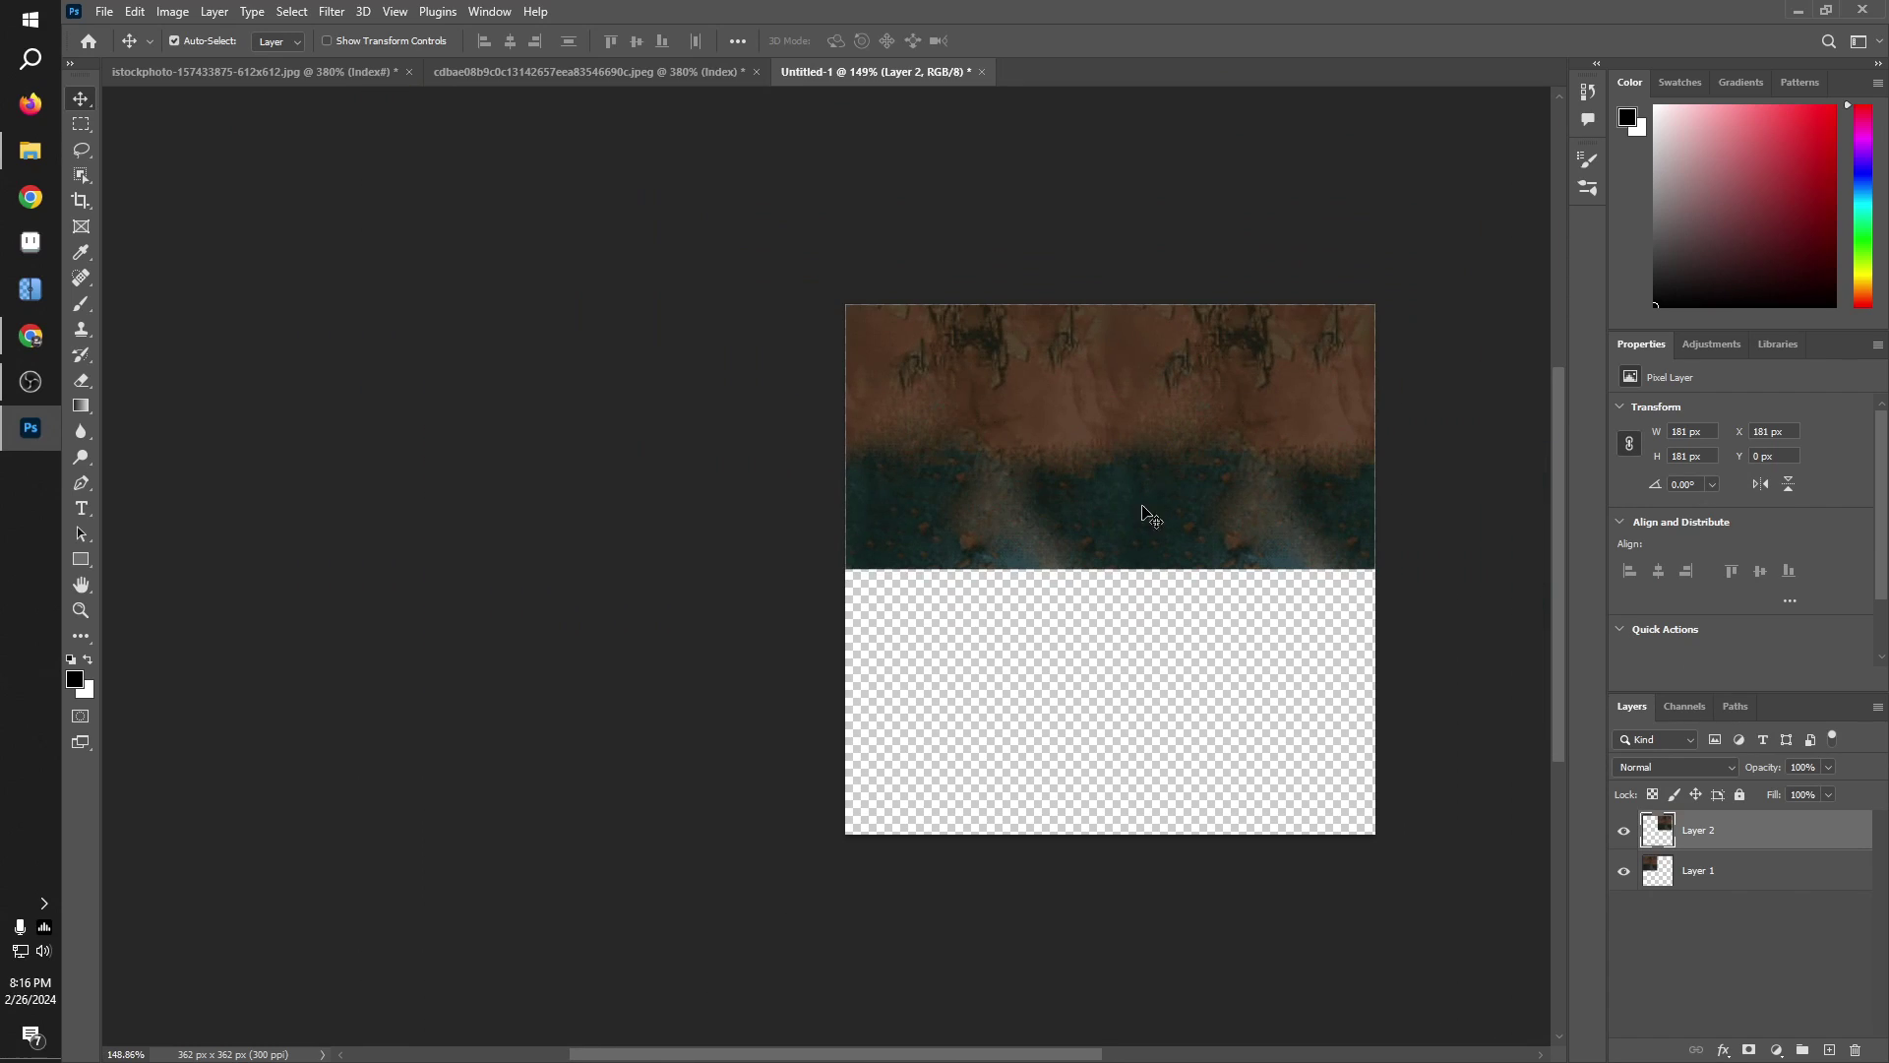
scroll(783, 1008, "right", 2)
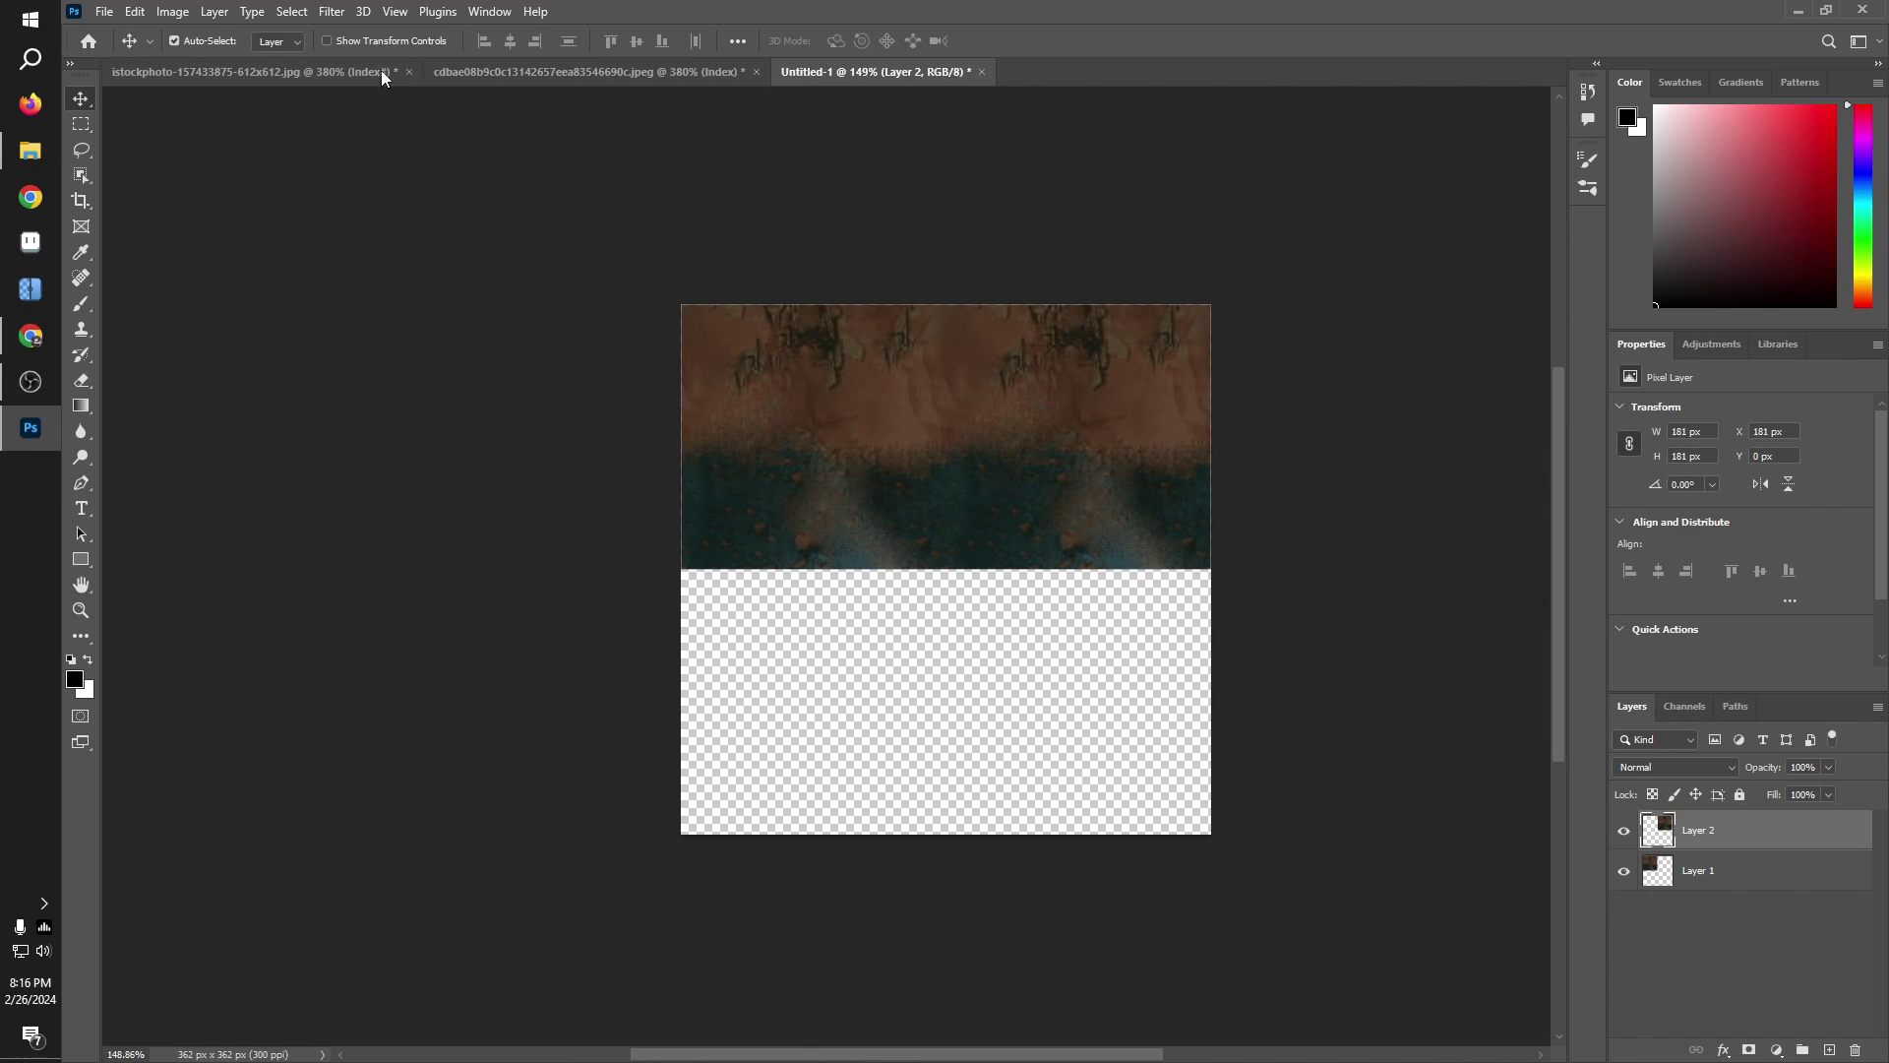
Step: Export the indexed wall texture as a PNG into the video folder, overwriting seamless-x.png
left_click(524, 71)
left_click(103, 11)
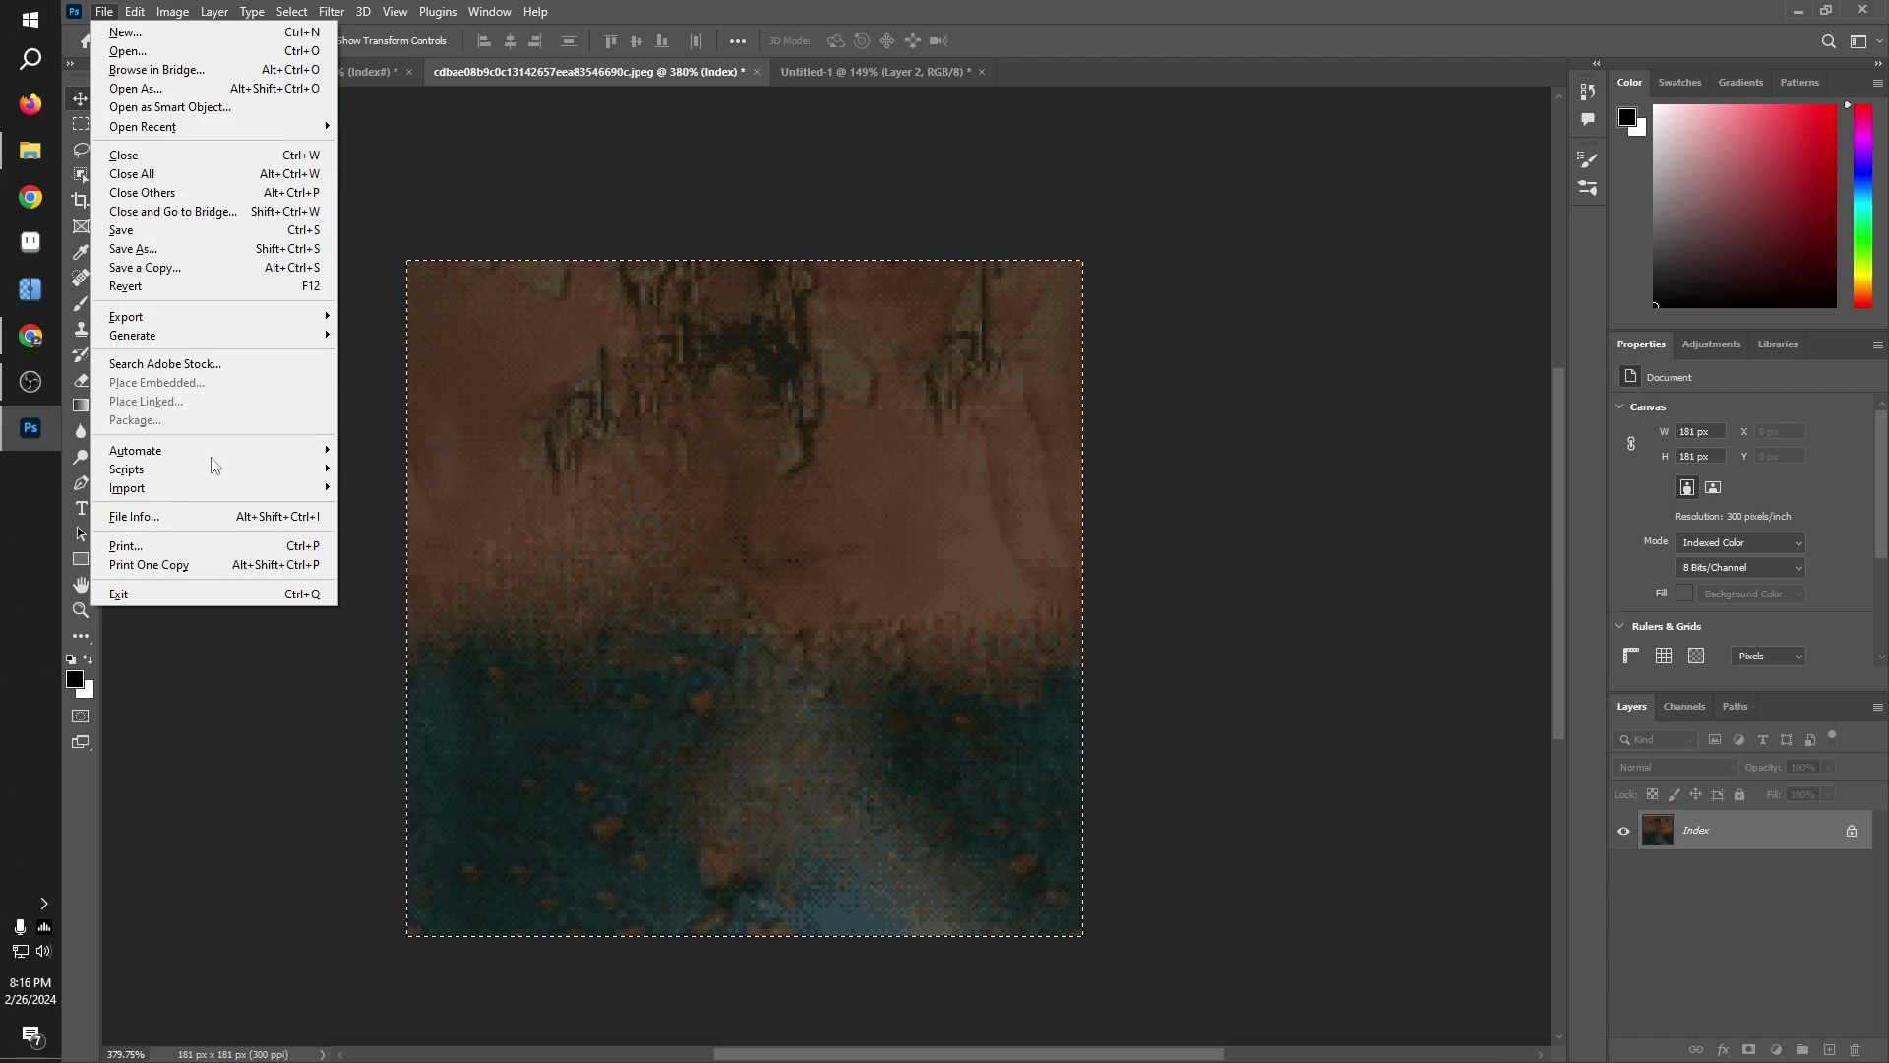
mouse_move(187, 315)
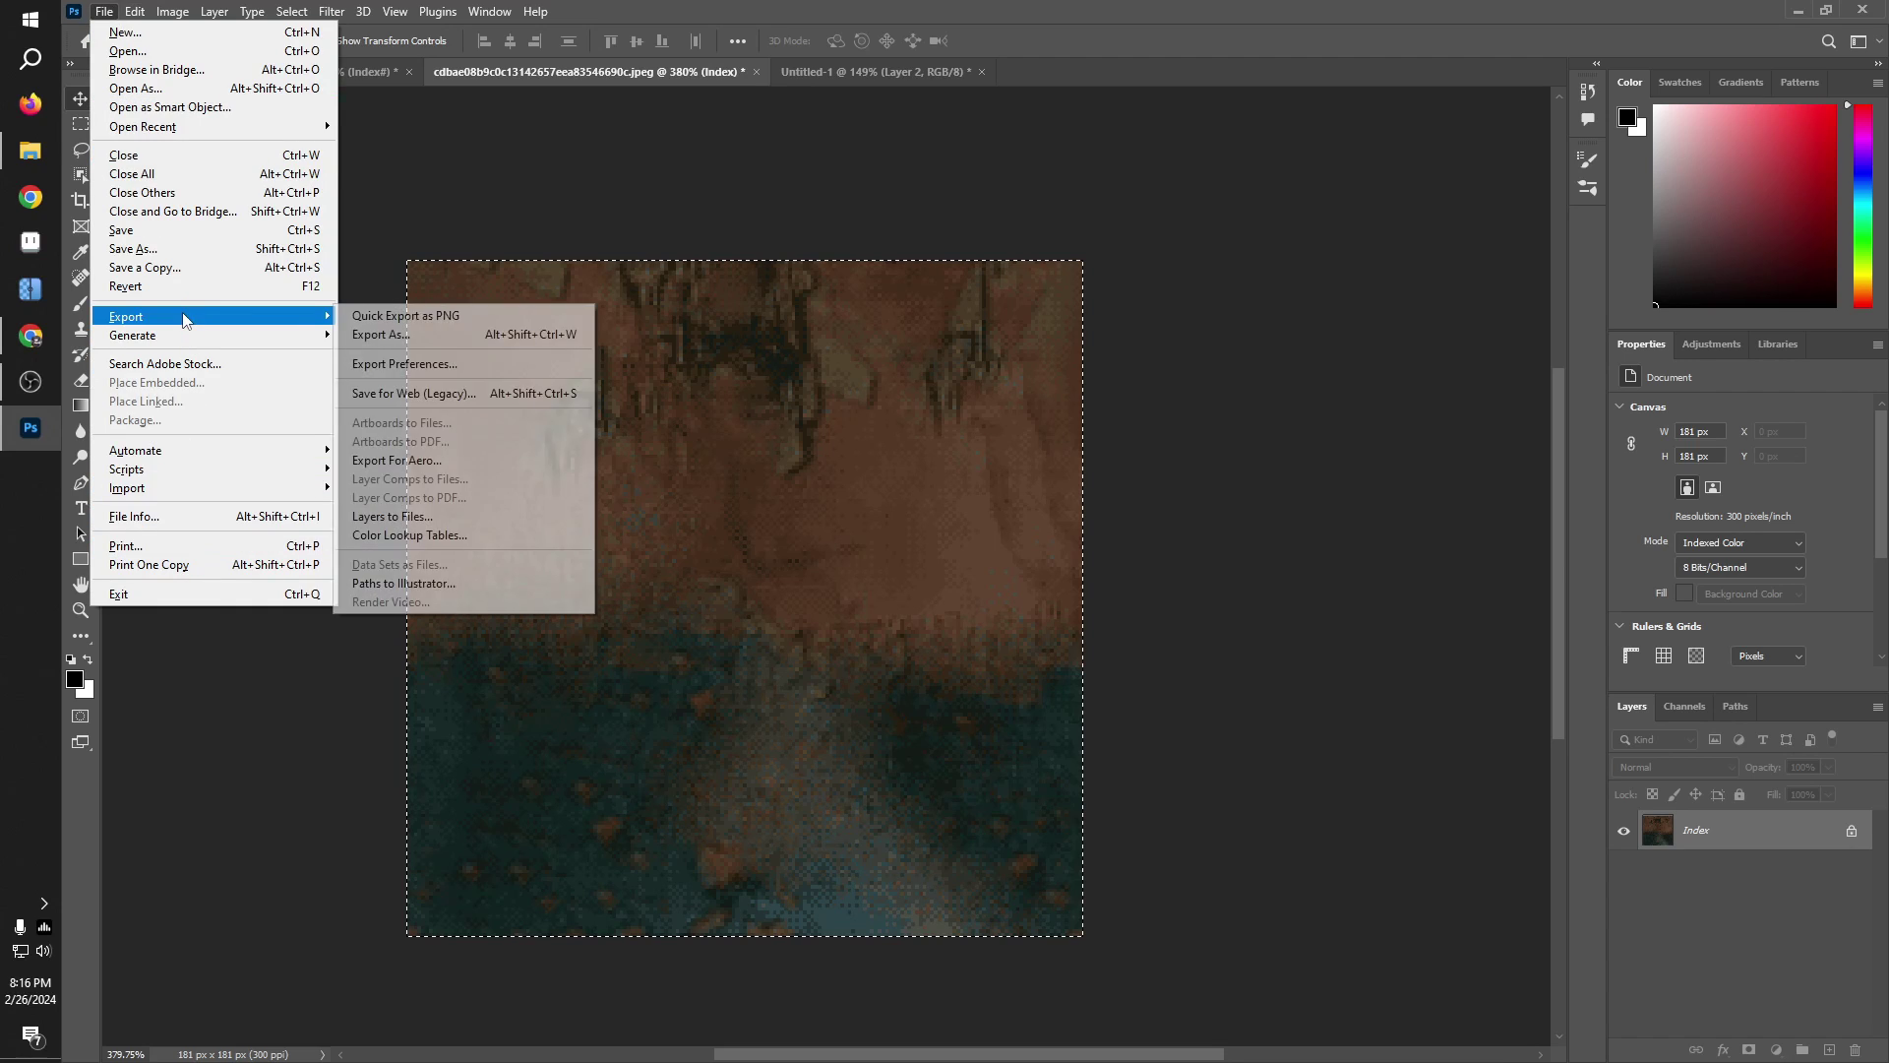
left_click(366, 317)
left_click(401, 148)
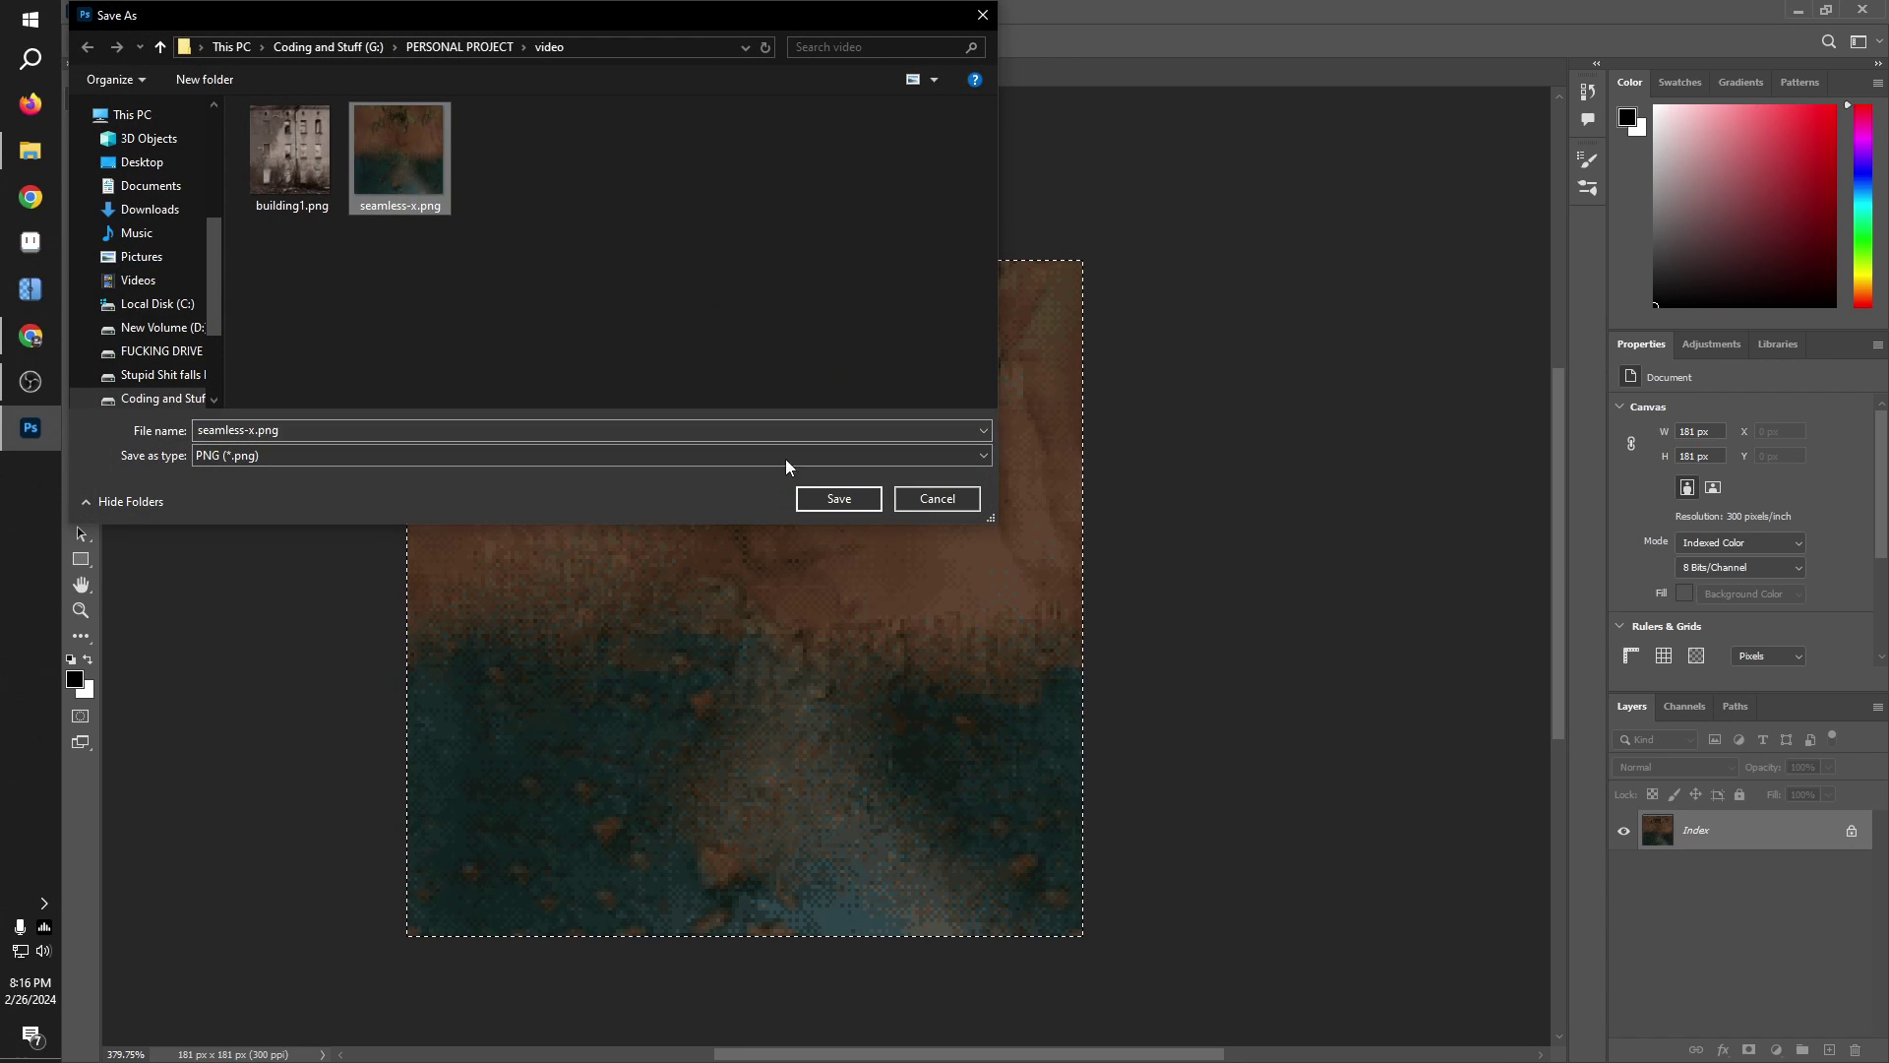
left_click(837, 500)
left_click(1024, 541)
left_click(1326, 415)
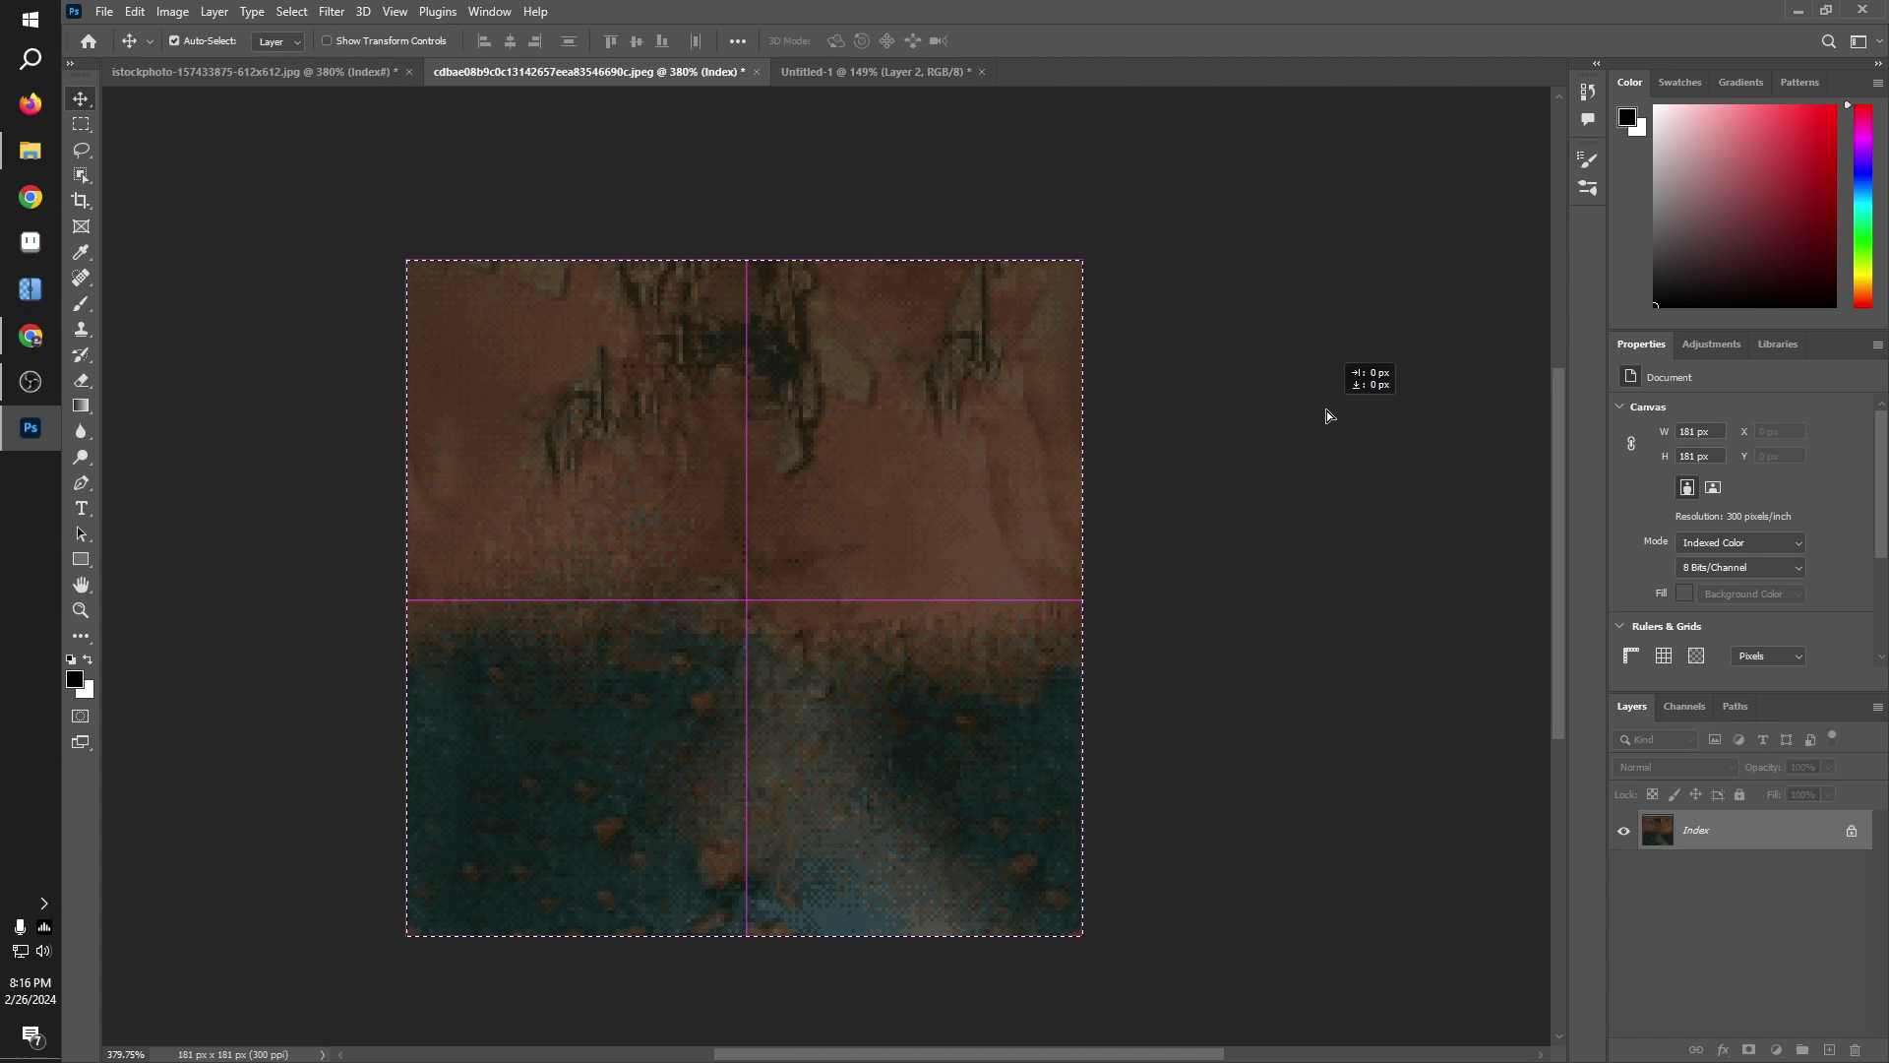
Step: Switch to File Explorer, open seamless-x.png from the video folder to examine it enlarged, and close the viewer
left_click(30, 150)
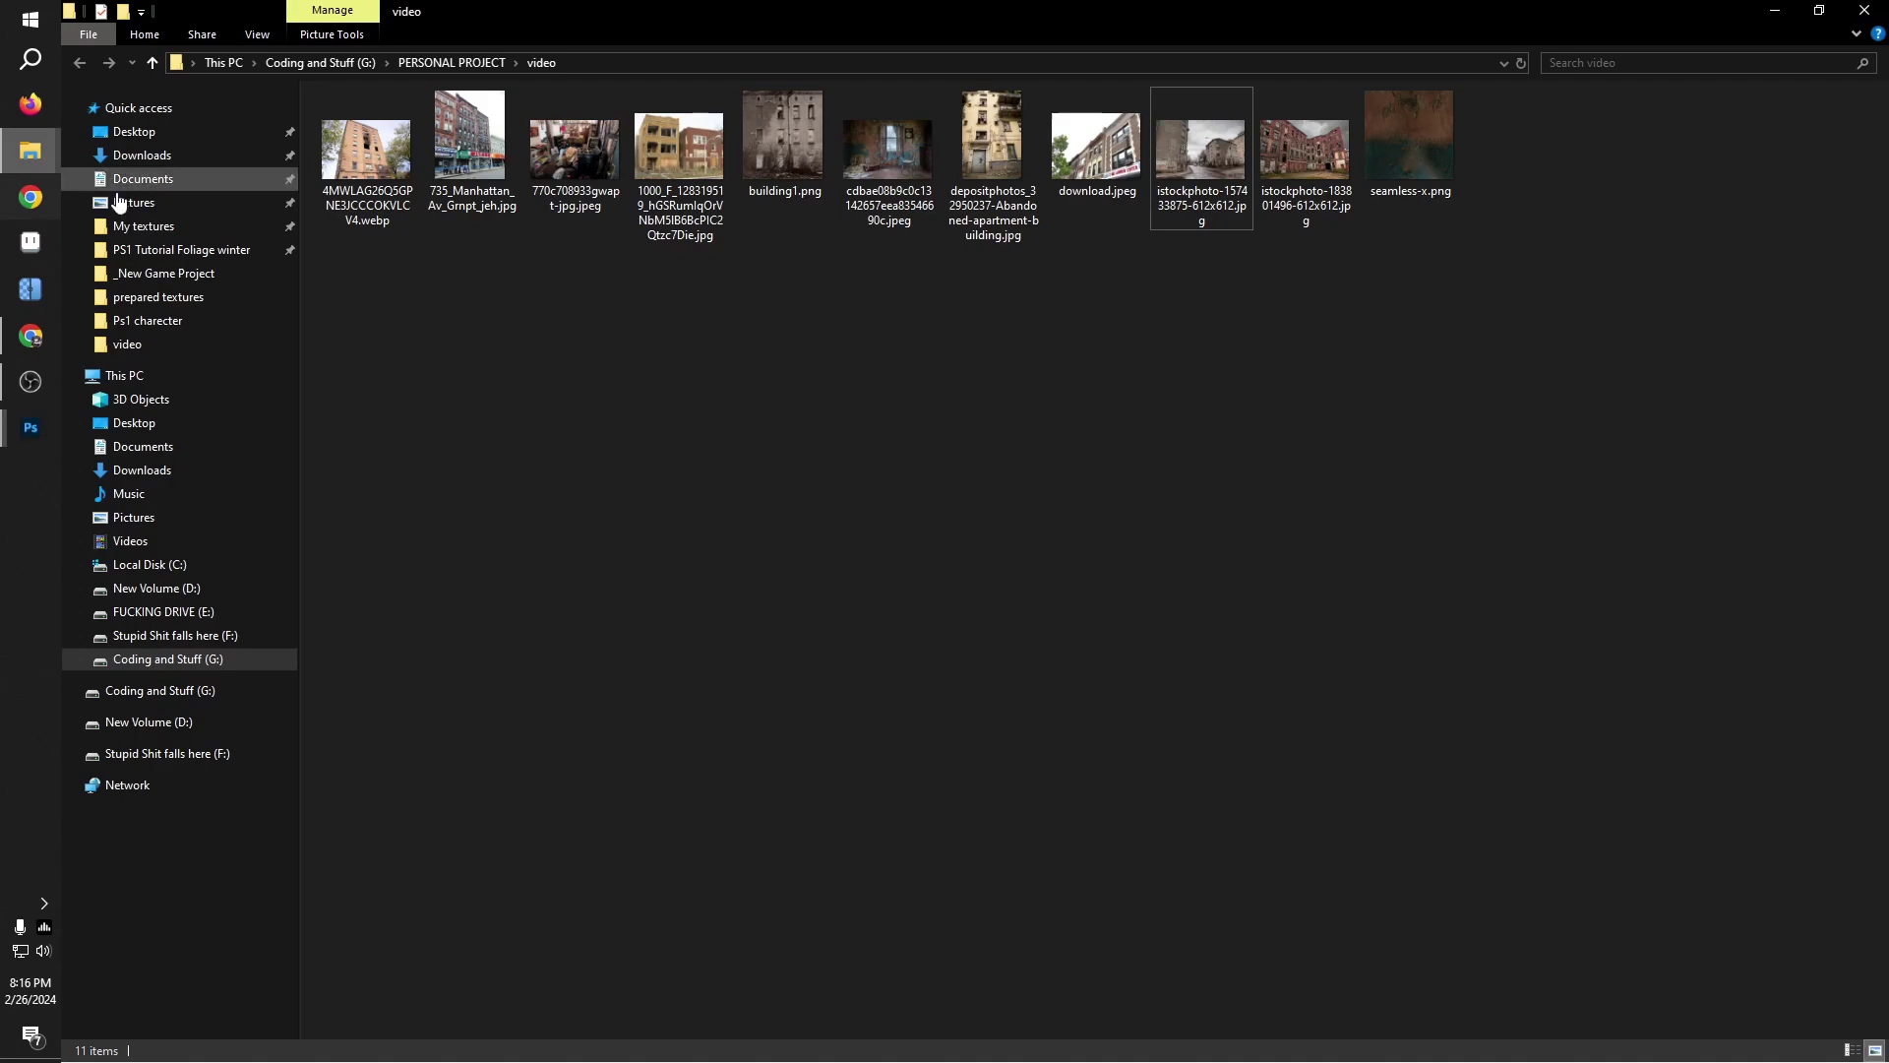
right_click(1024, 366)
key("Escape")
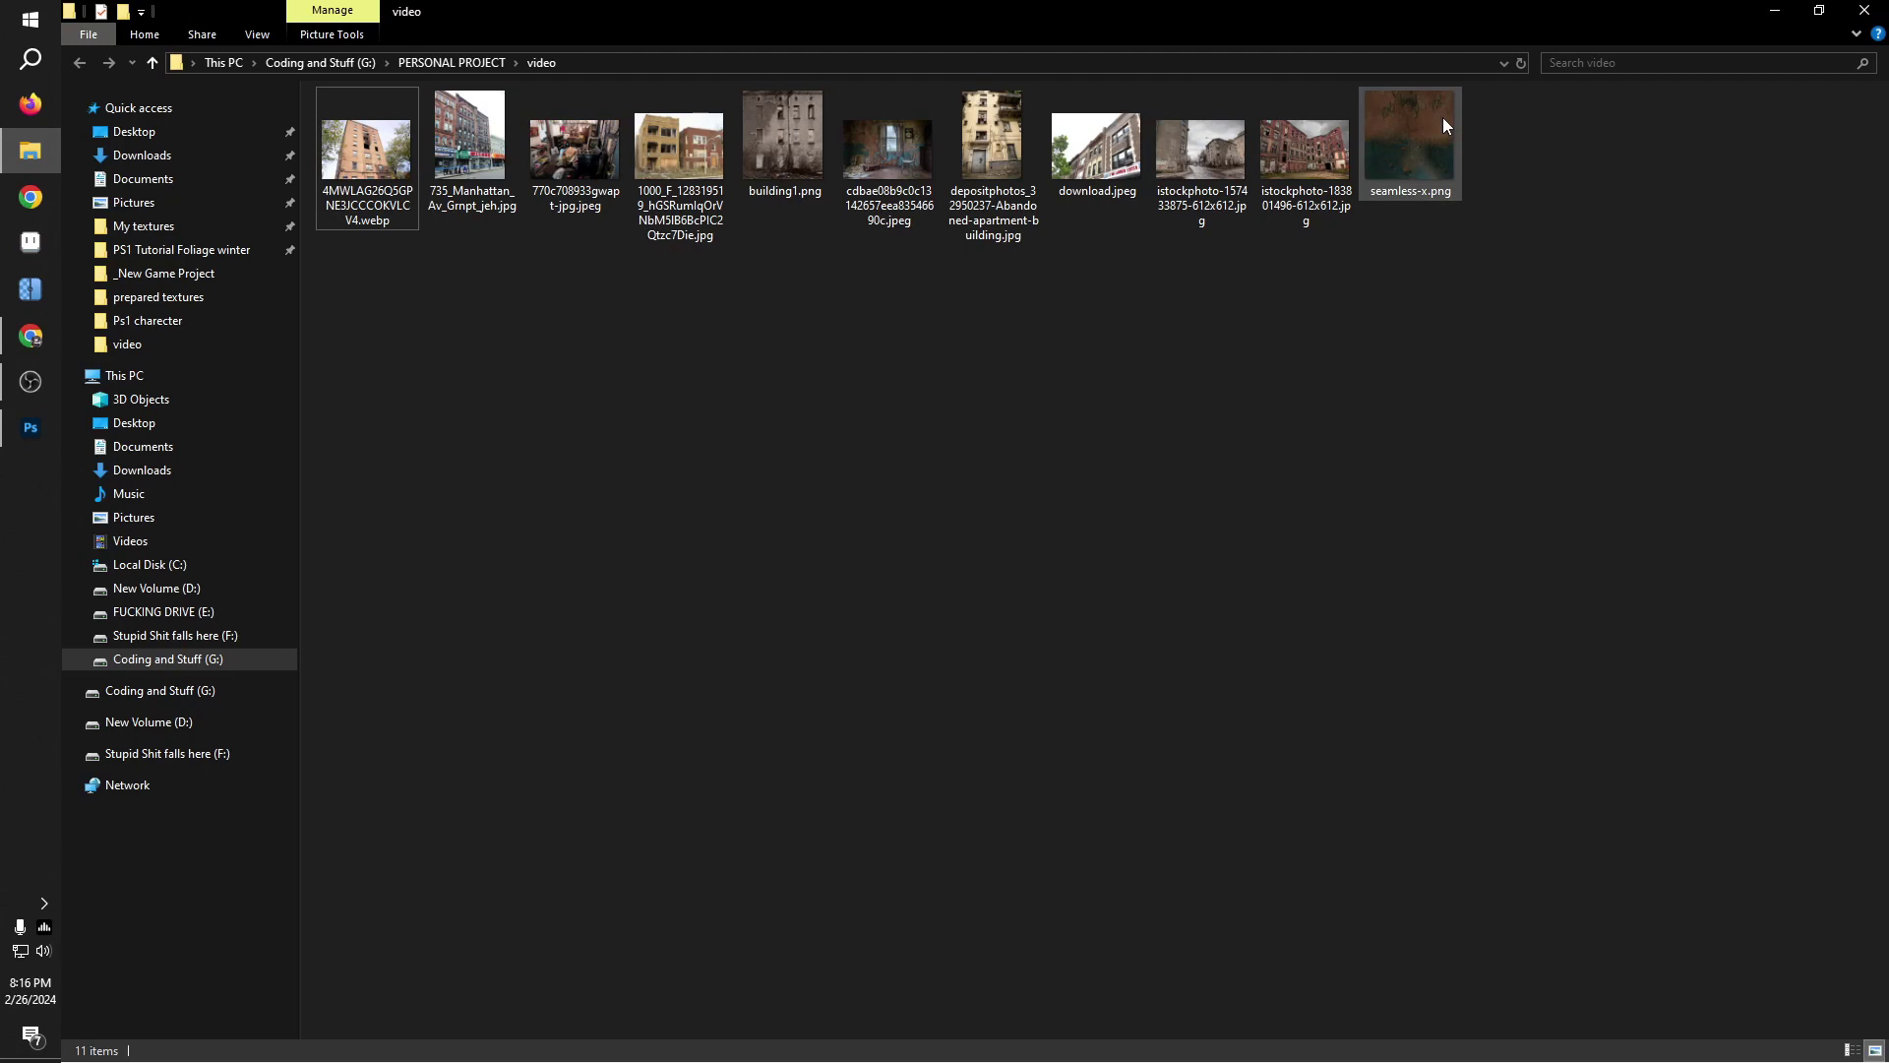
double_click(1443, 119)
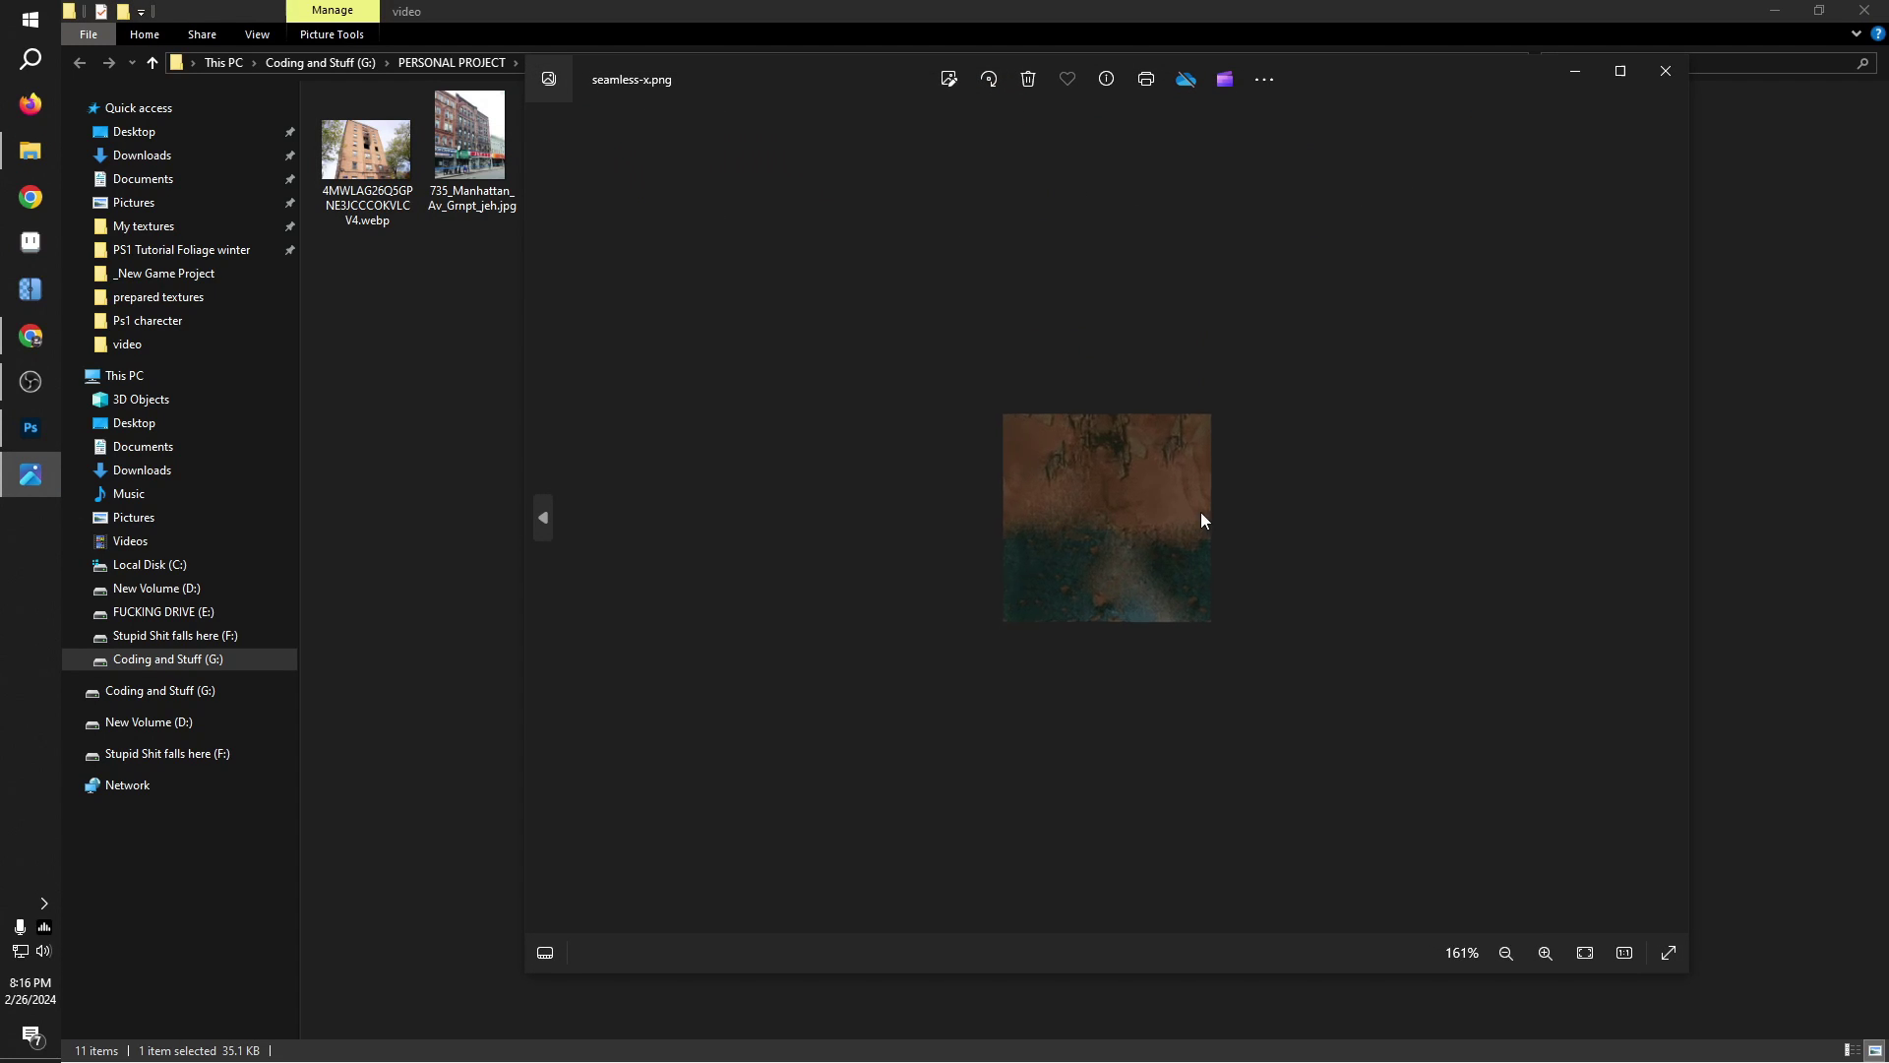
scroll(1205, 519, "up", 4)
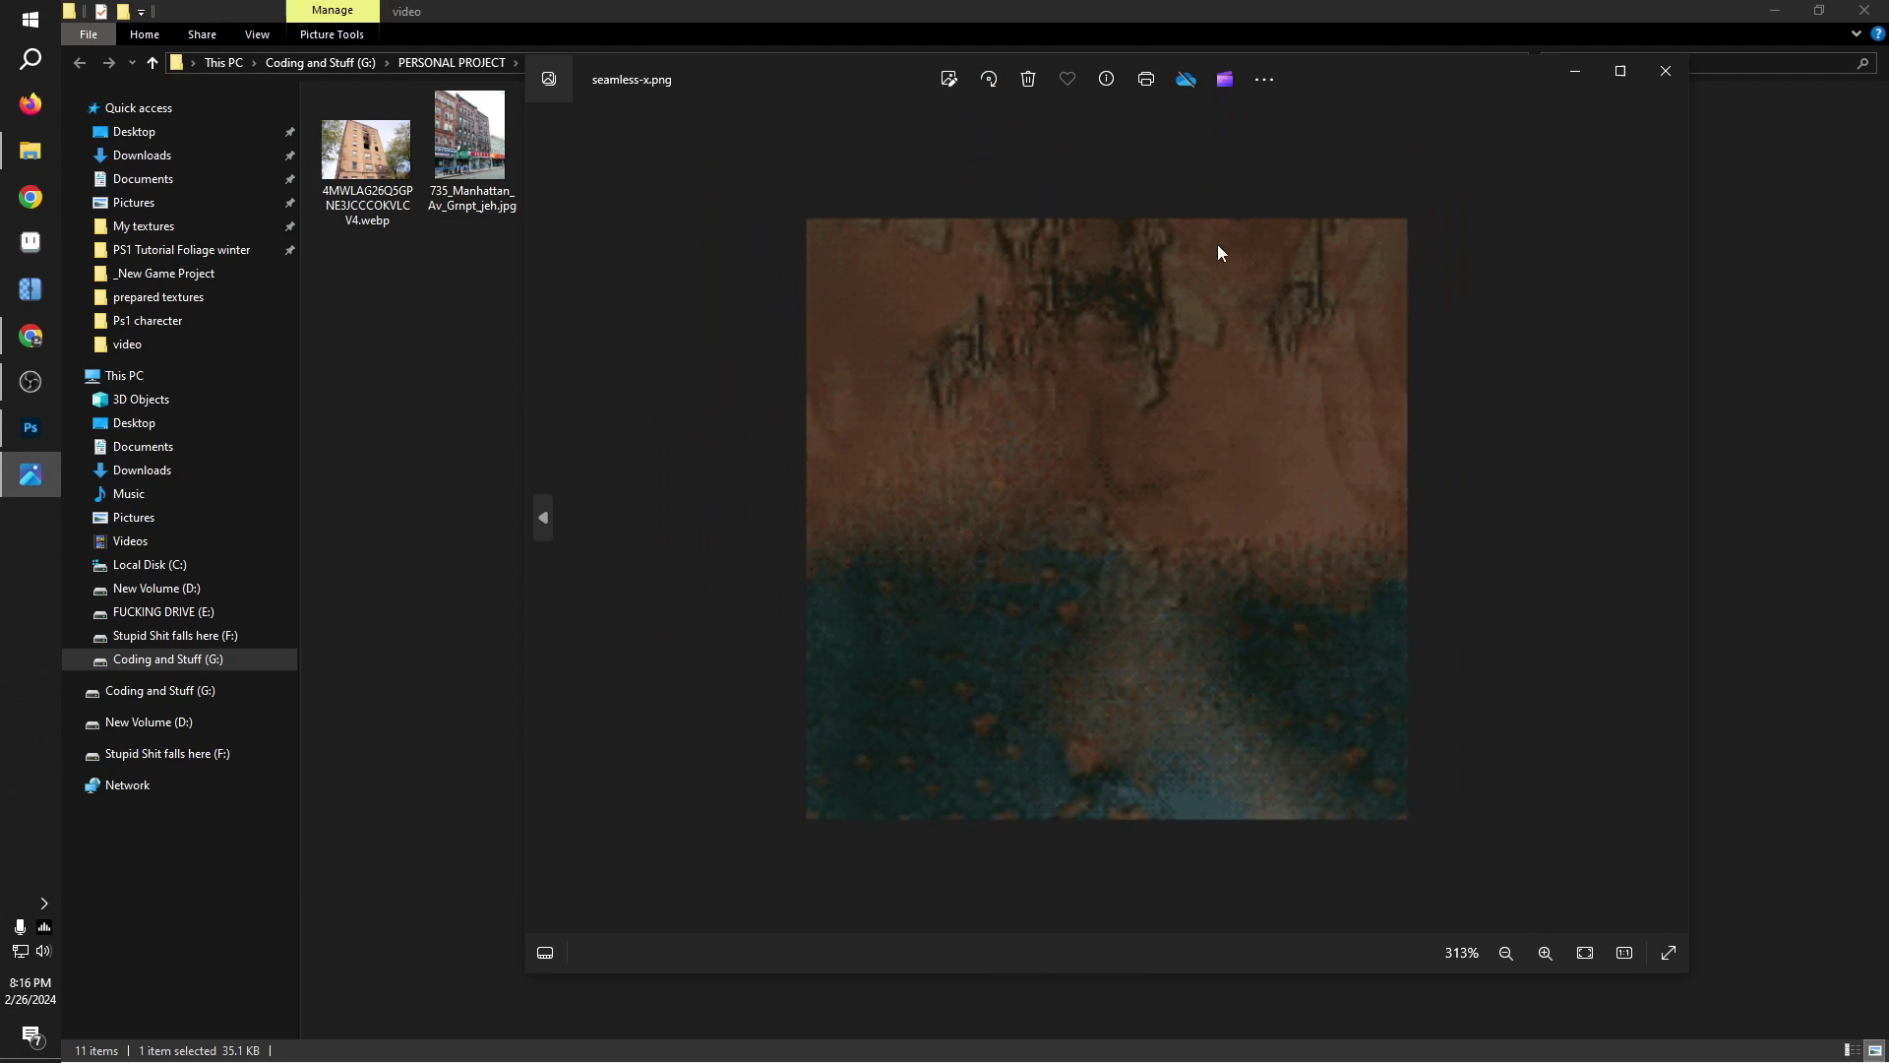
left_click(1671, 72)
Step: Refresh the video folder and open the .webp photo of the fire-damaged brick apartment building in the browser
right_click(825, 299)
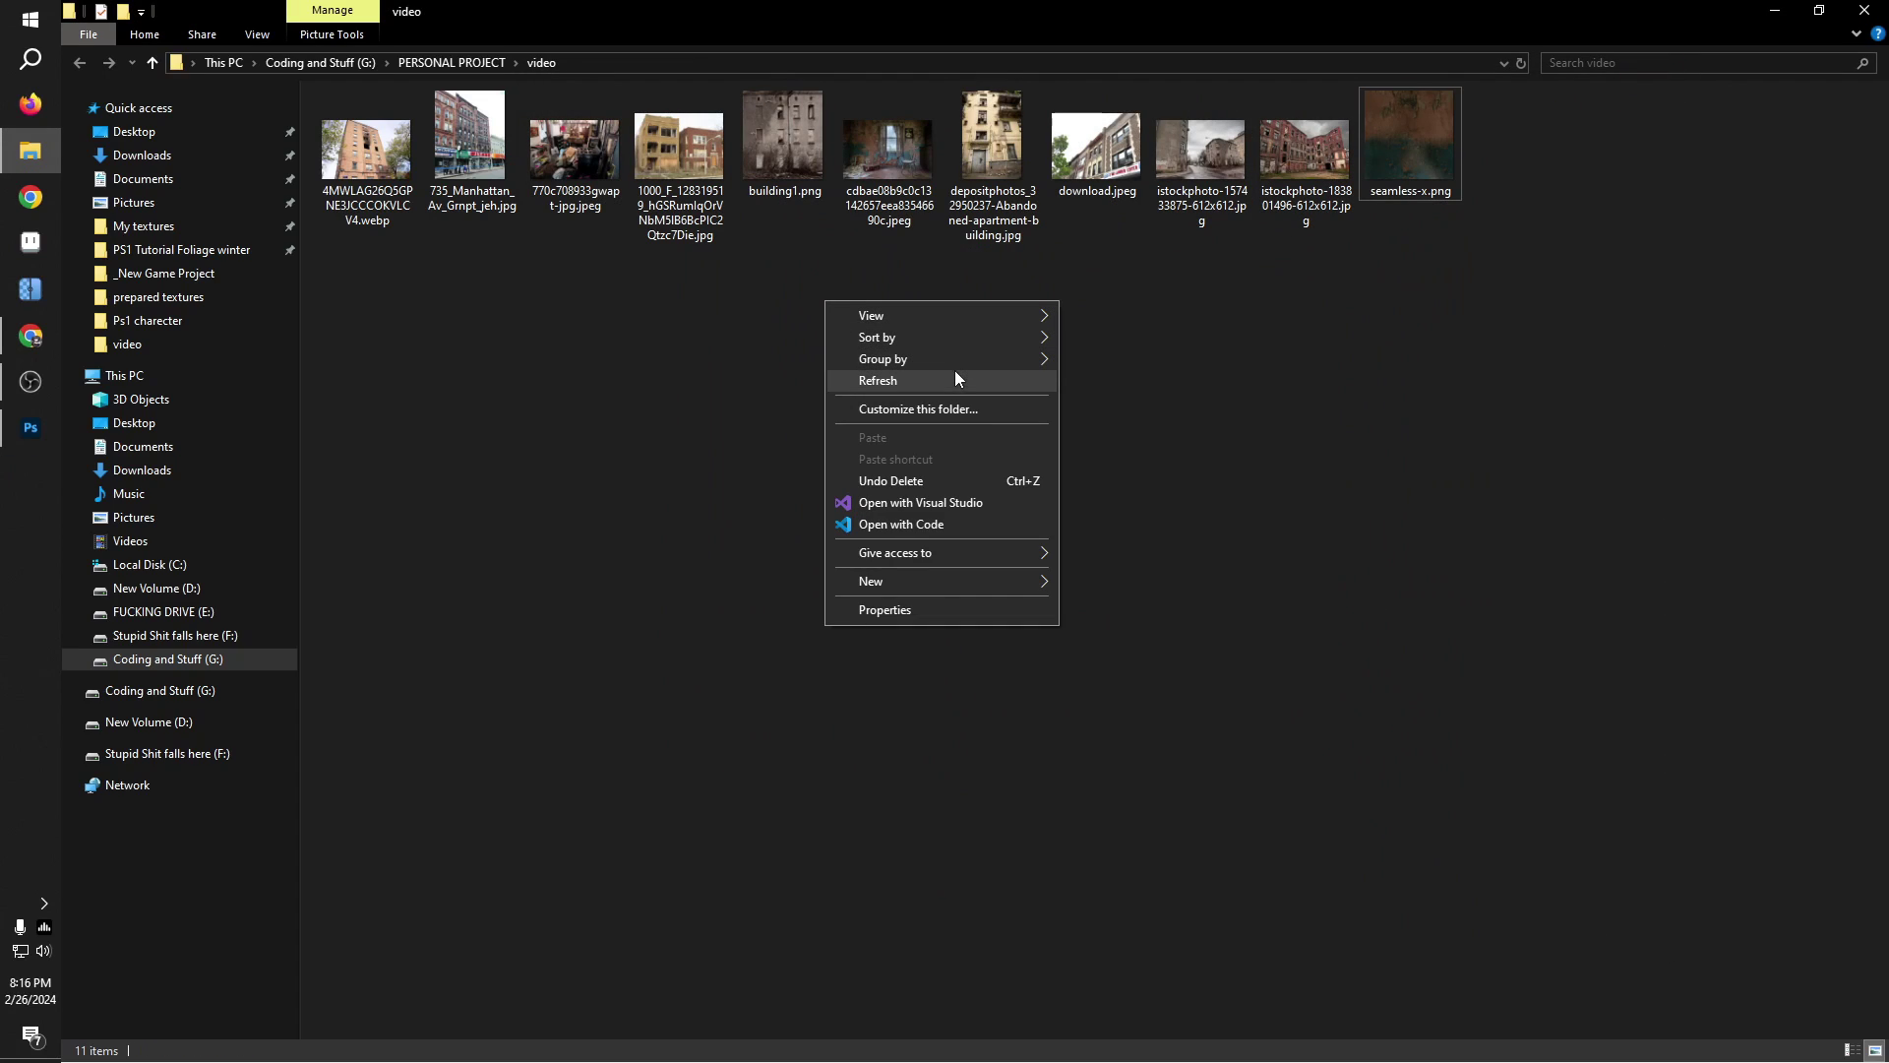
left_click(955, 380)
right_click(1023, 358)
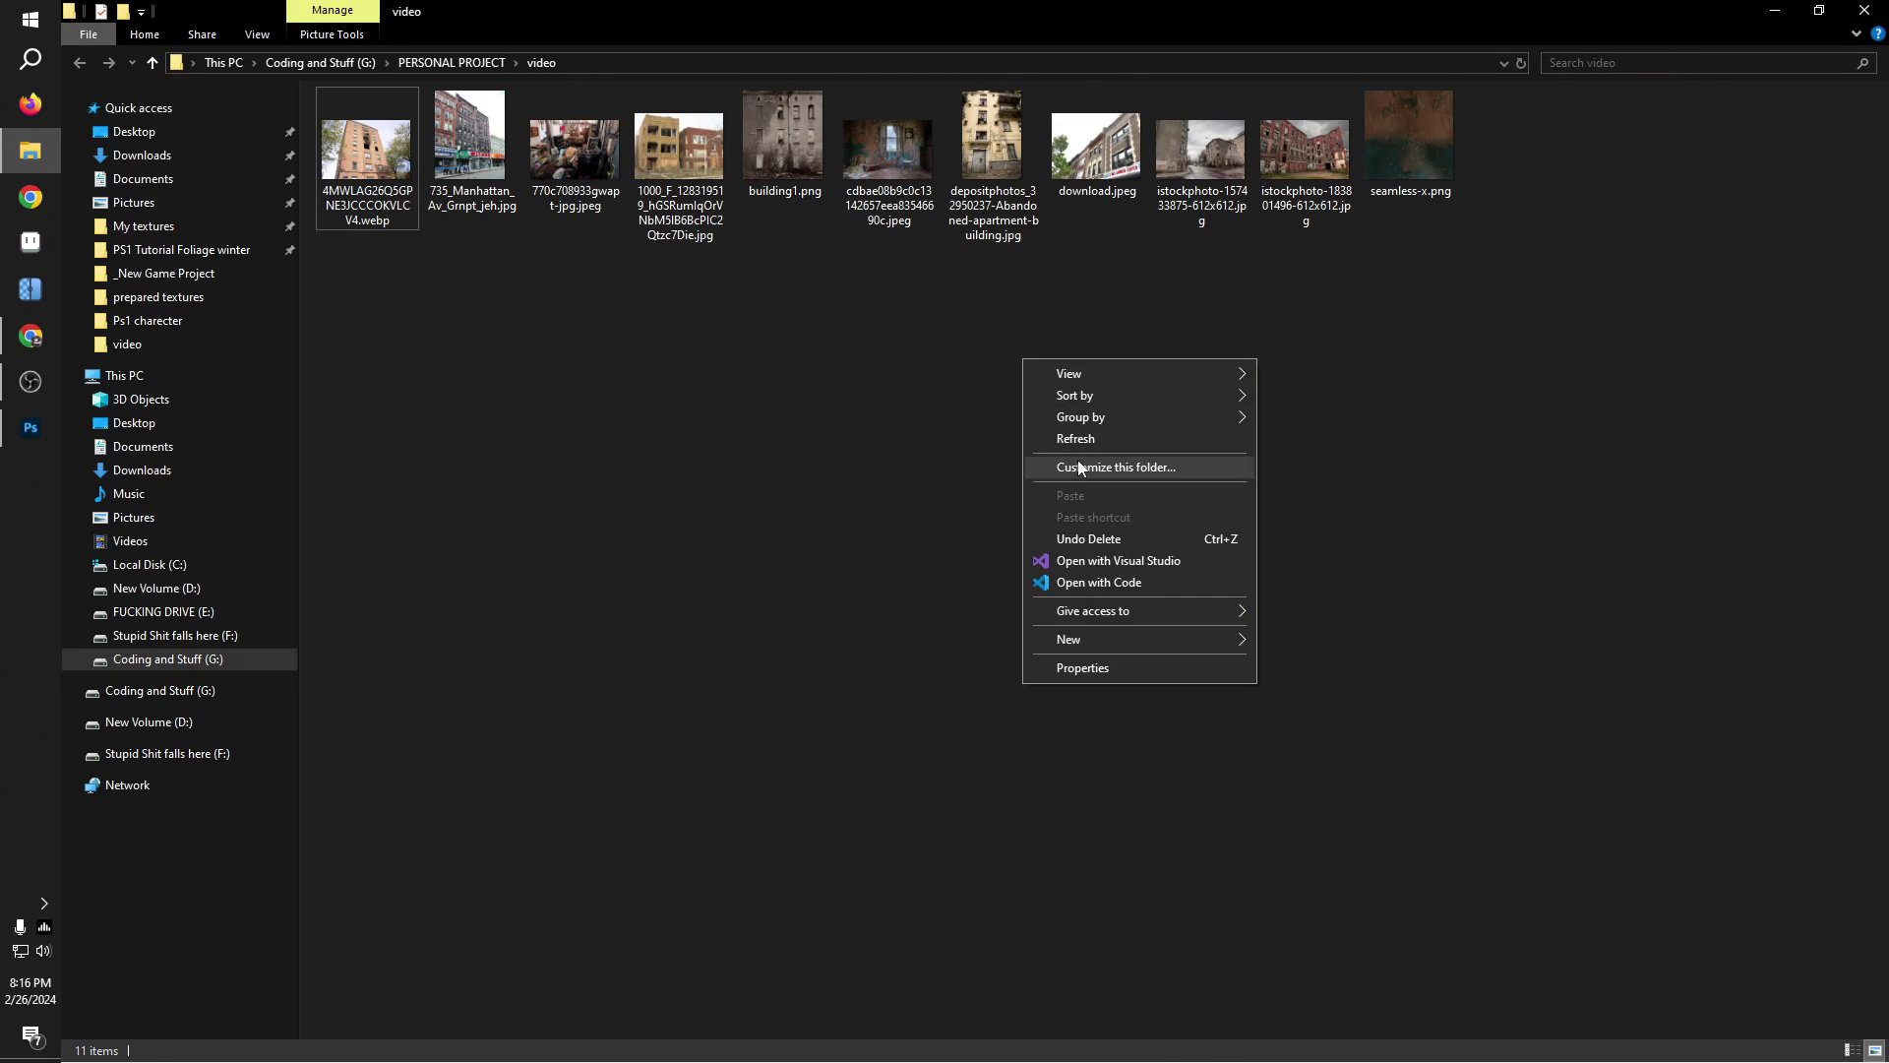
left_click(1081, 440)
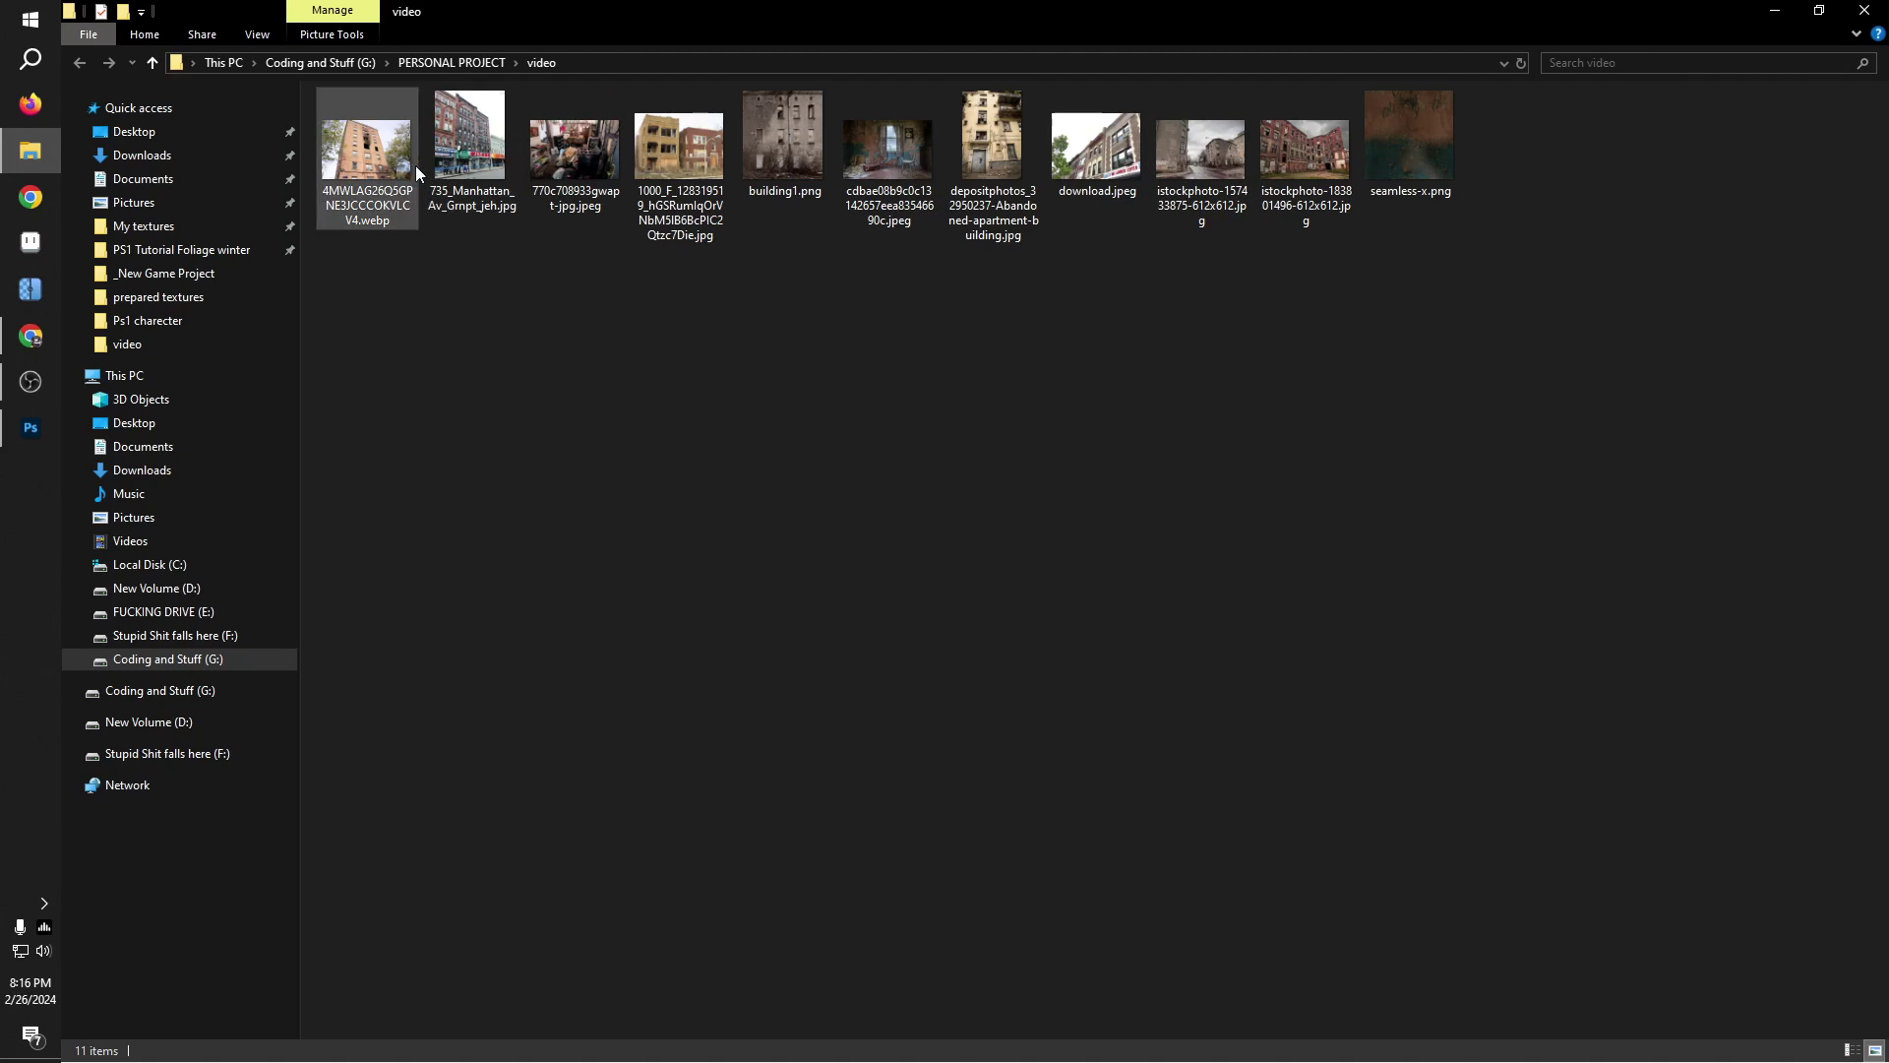
right_click(1337, 421)
left_click(1368, 497)
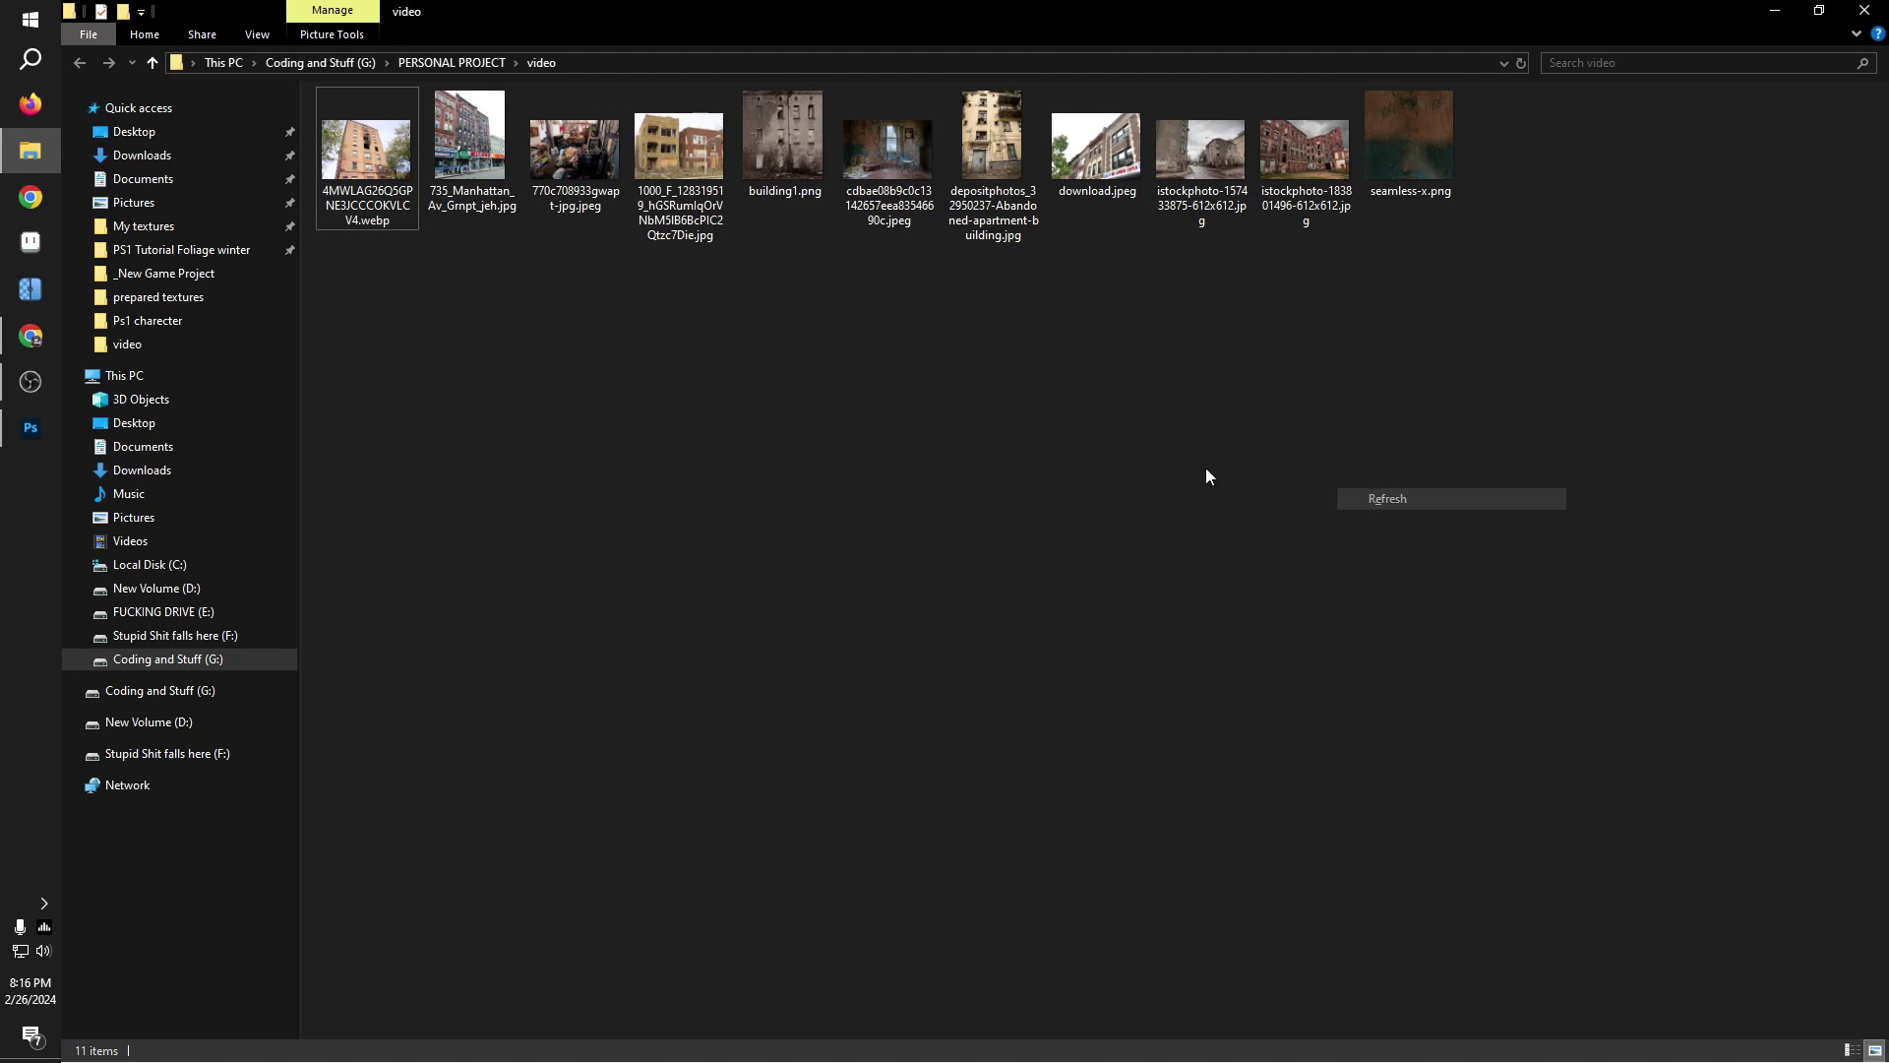
double_click(376, 189)
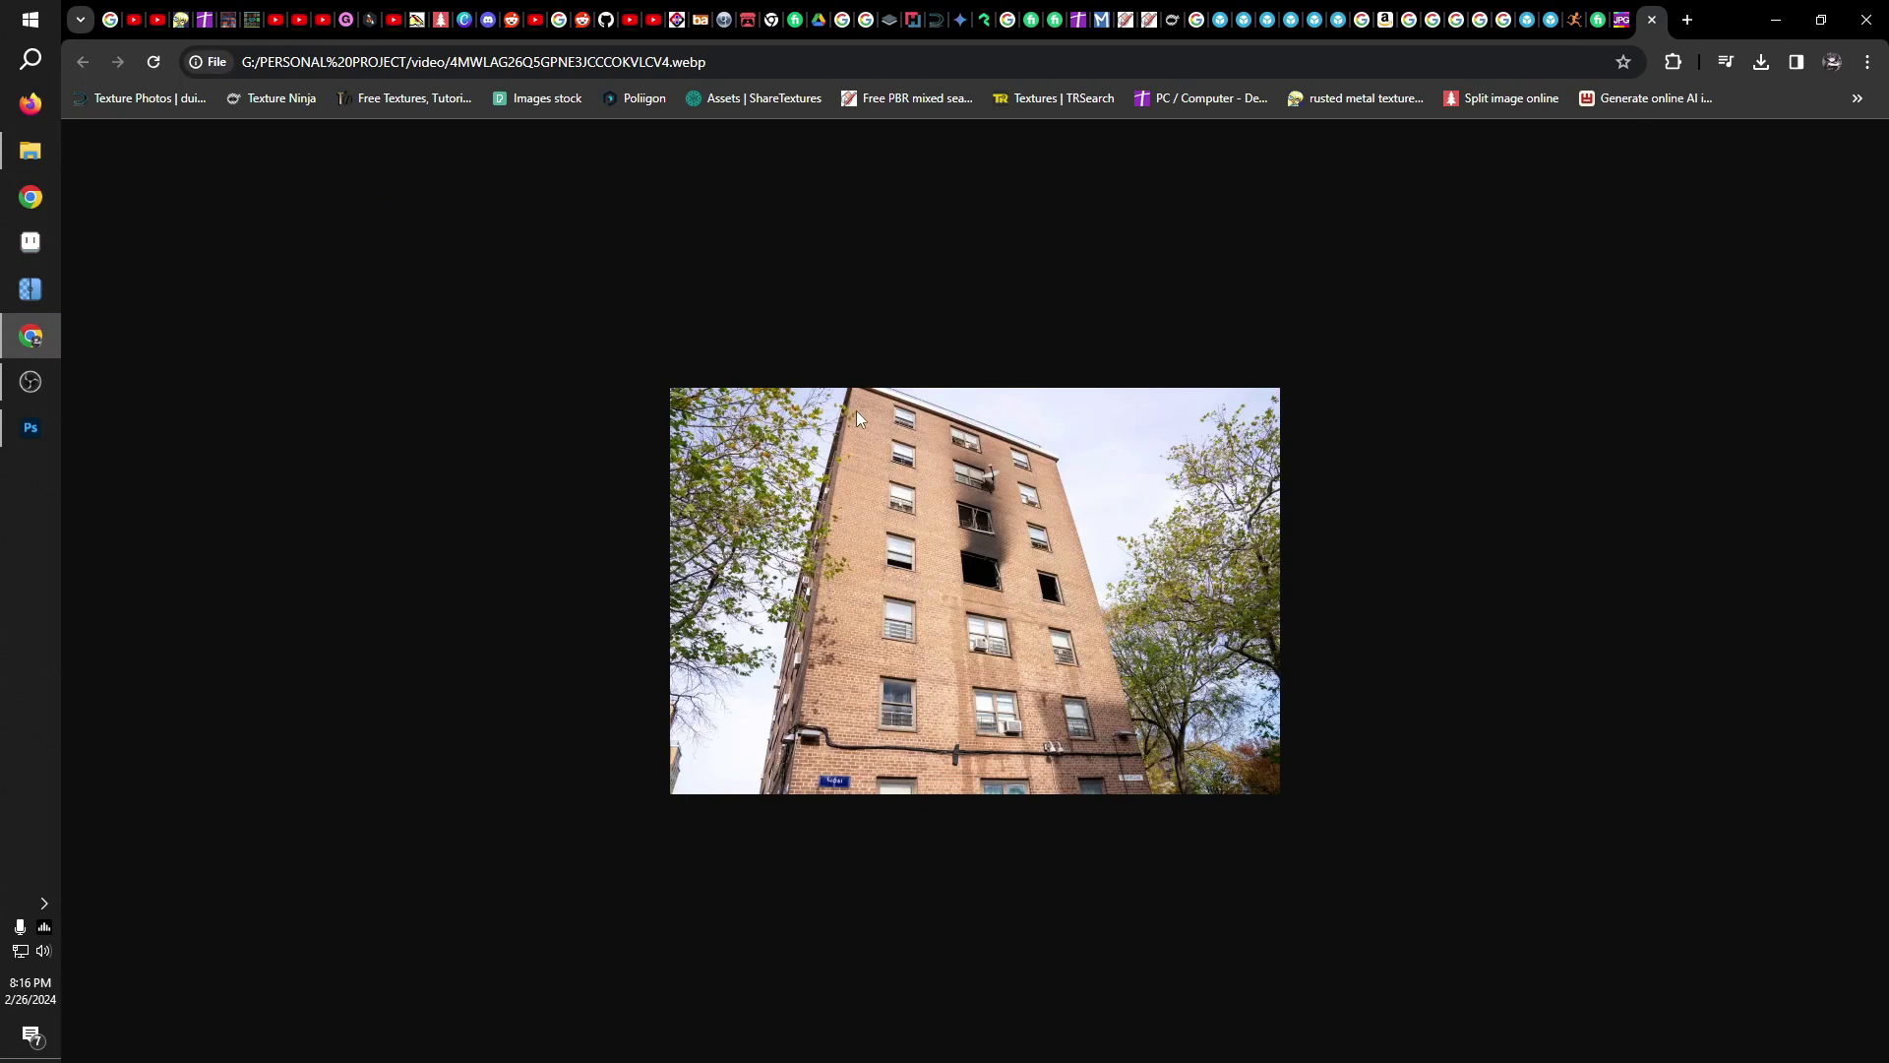
Step: Switch back from the browser and open the .webp photo of the fire-damaged apartment building in Photoshop
key("alt+Tab")
left_click_drag(333, 157, 1060, 71)
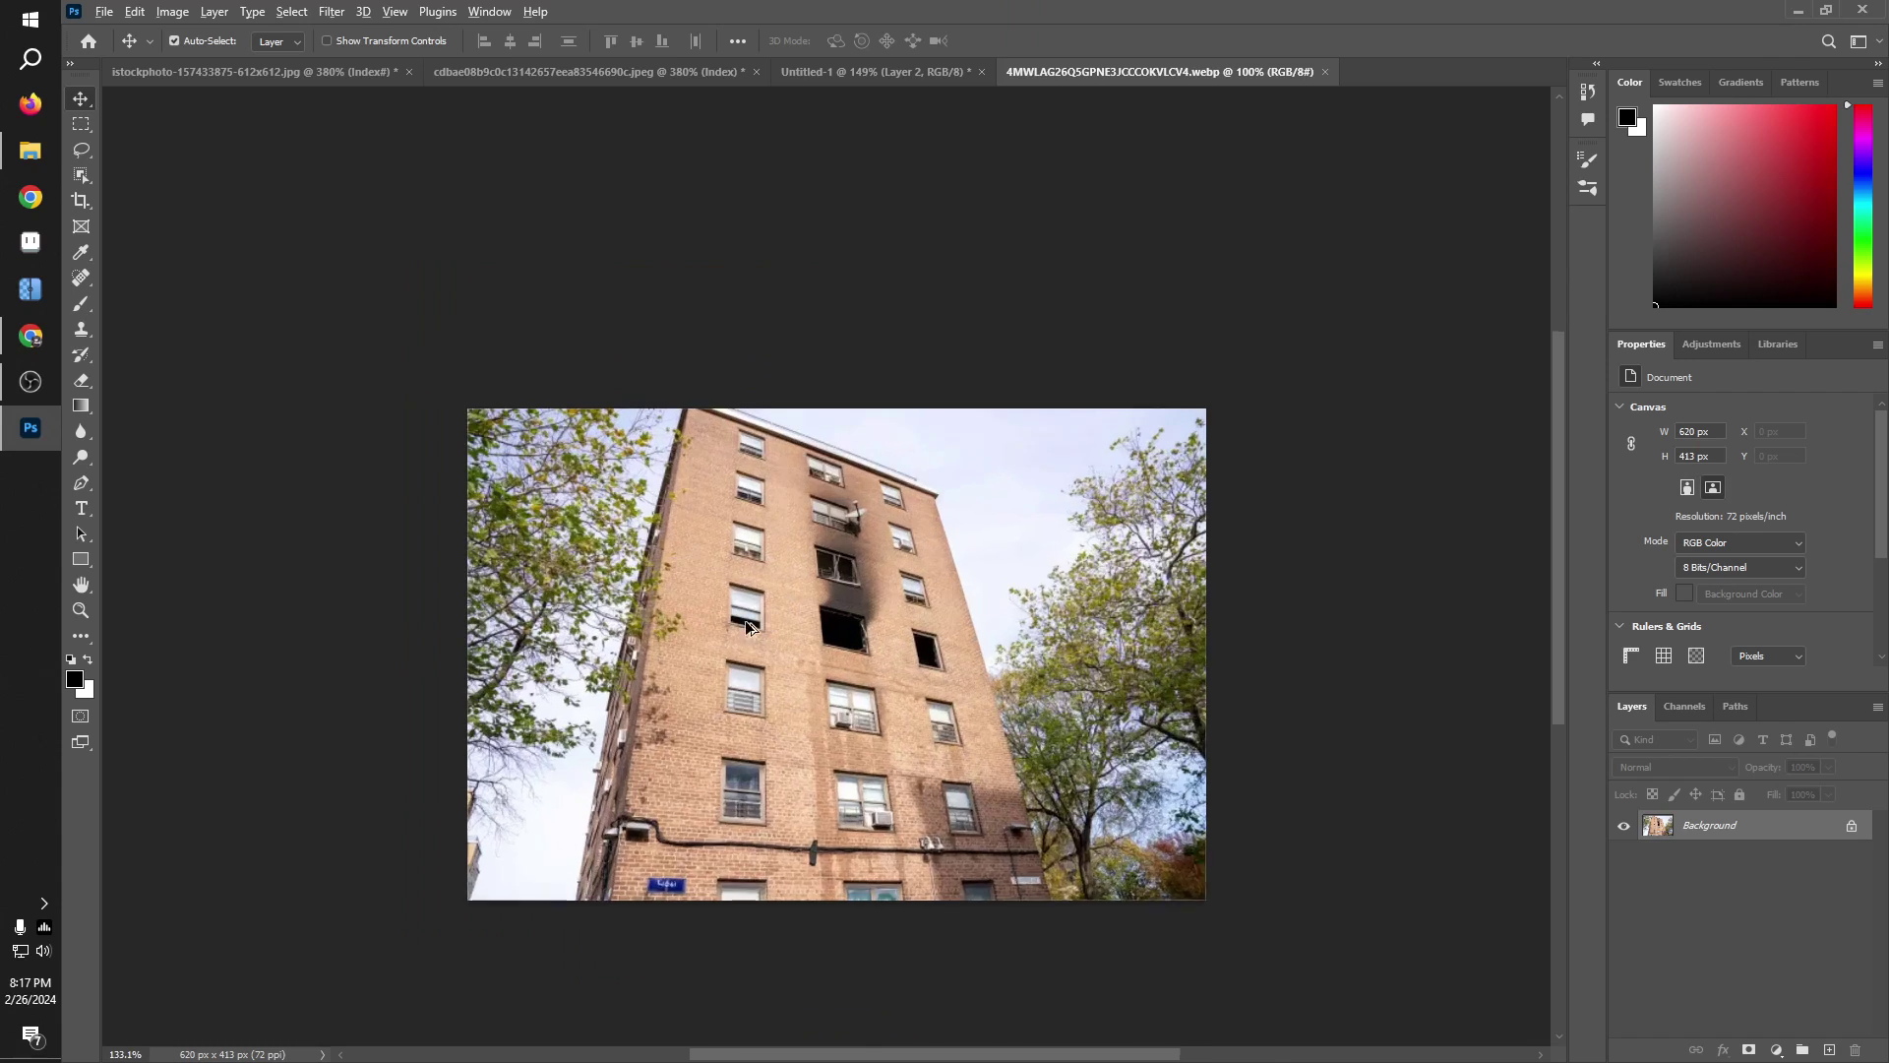
scroll(745, 622, "up", 4)
scroll(721, 691, "down", 2)
scroll(753, 455, "down", 6)
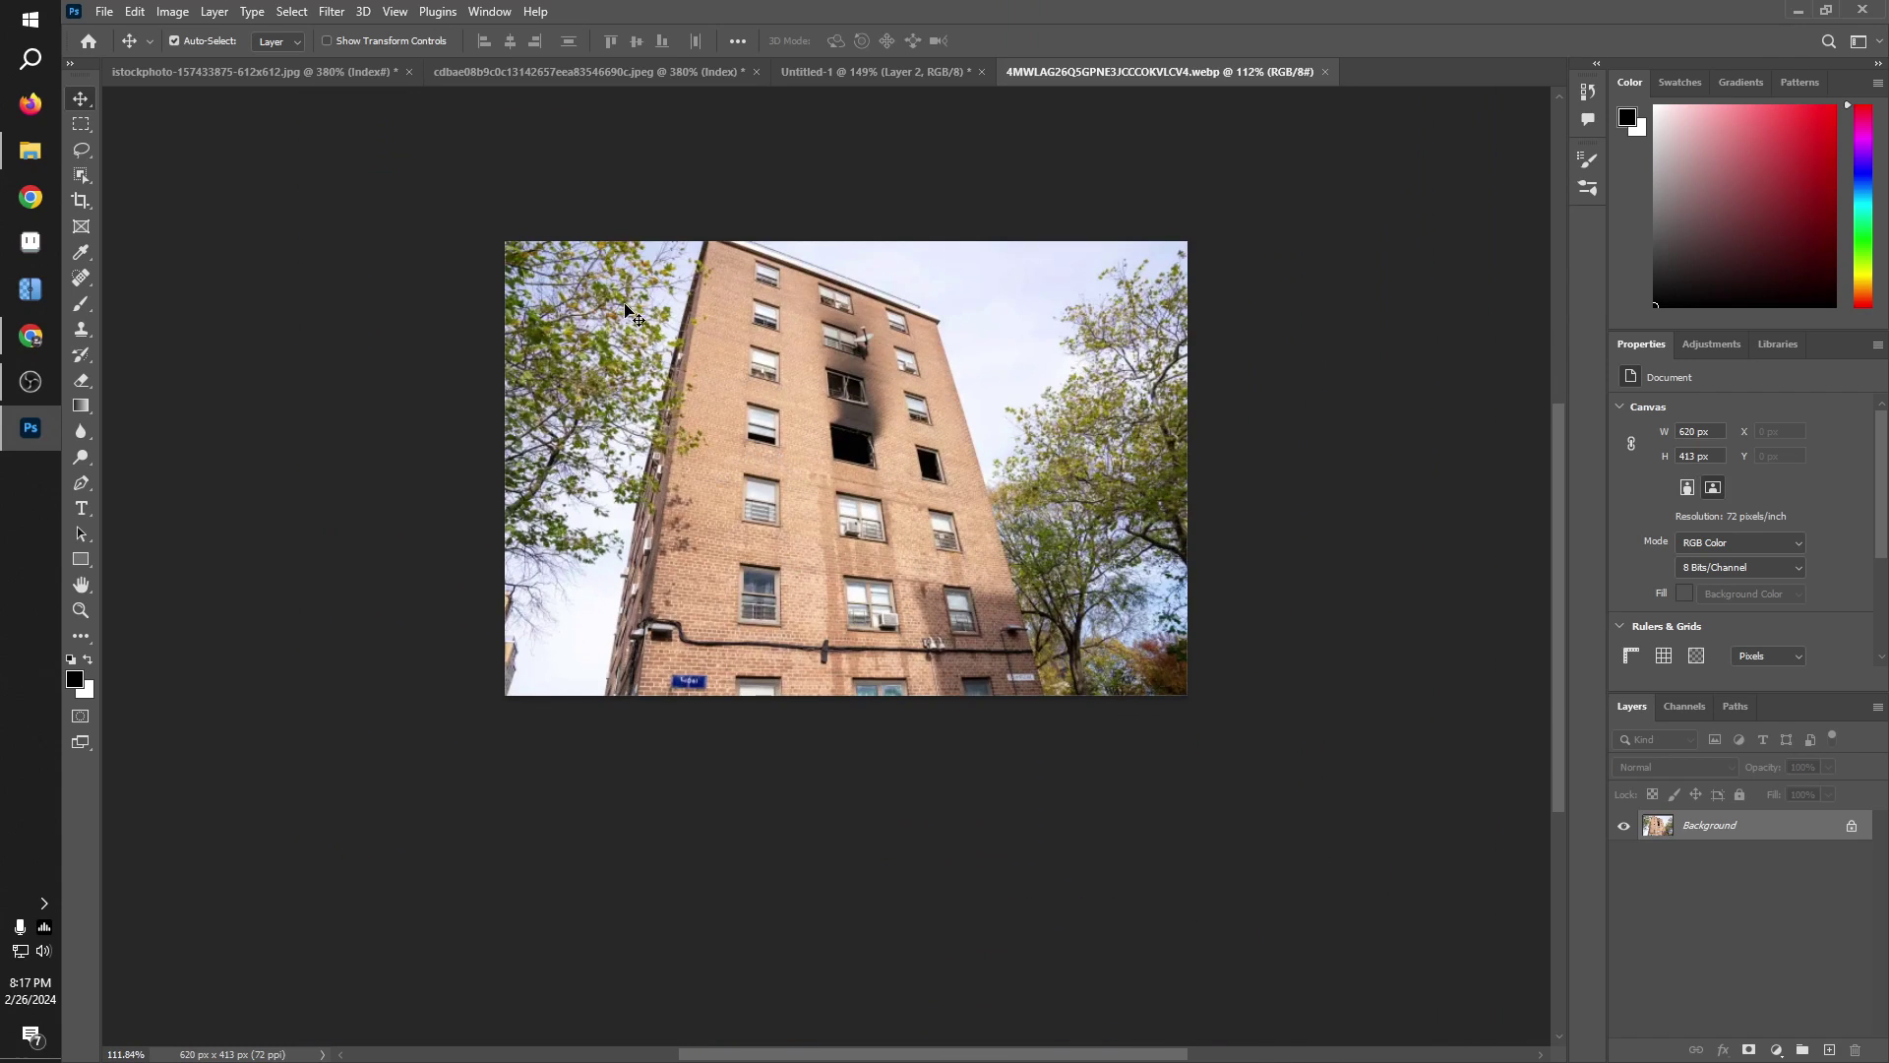
Step: Start Perspective Warp and fit the layout quad to the four corners of the building's front facade
left_click(172, 11)
mouse_move(135, 12)
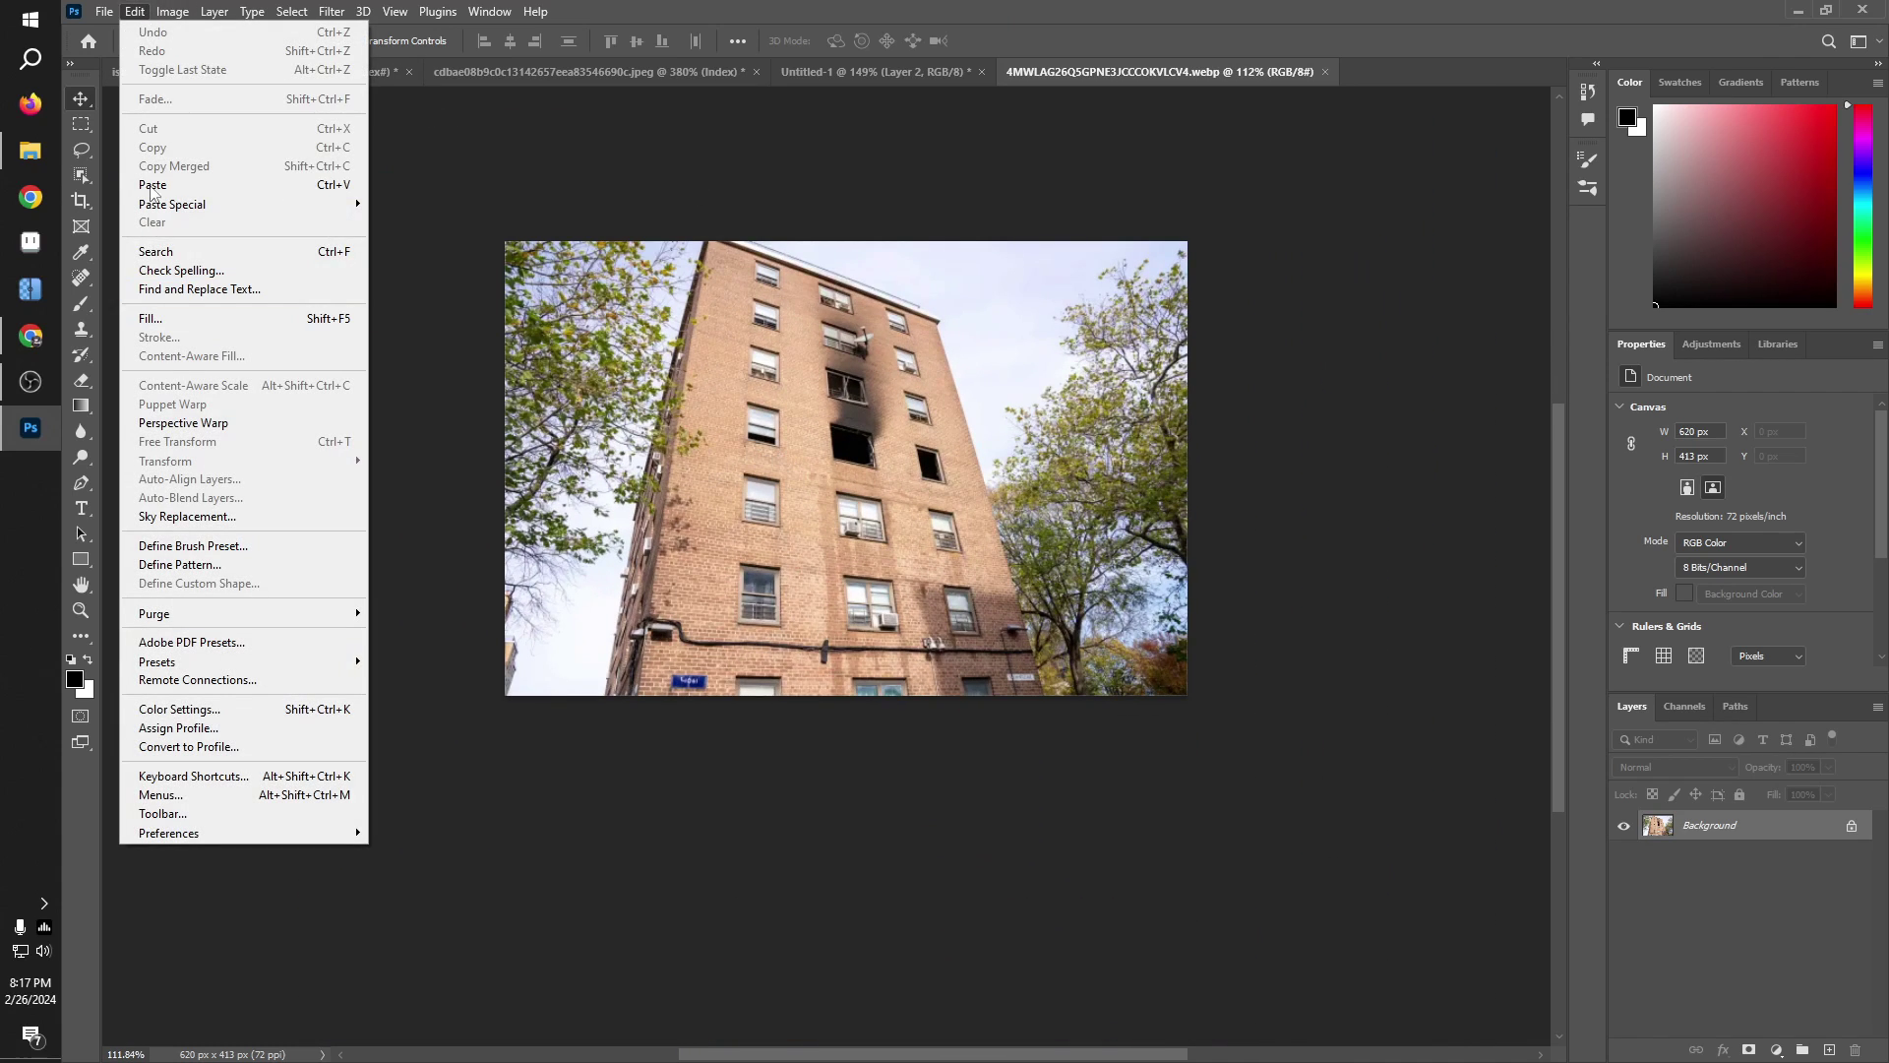
left_click(198, 418)
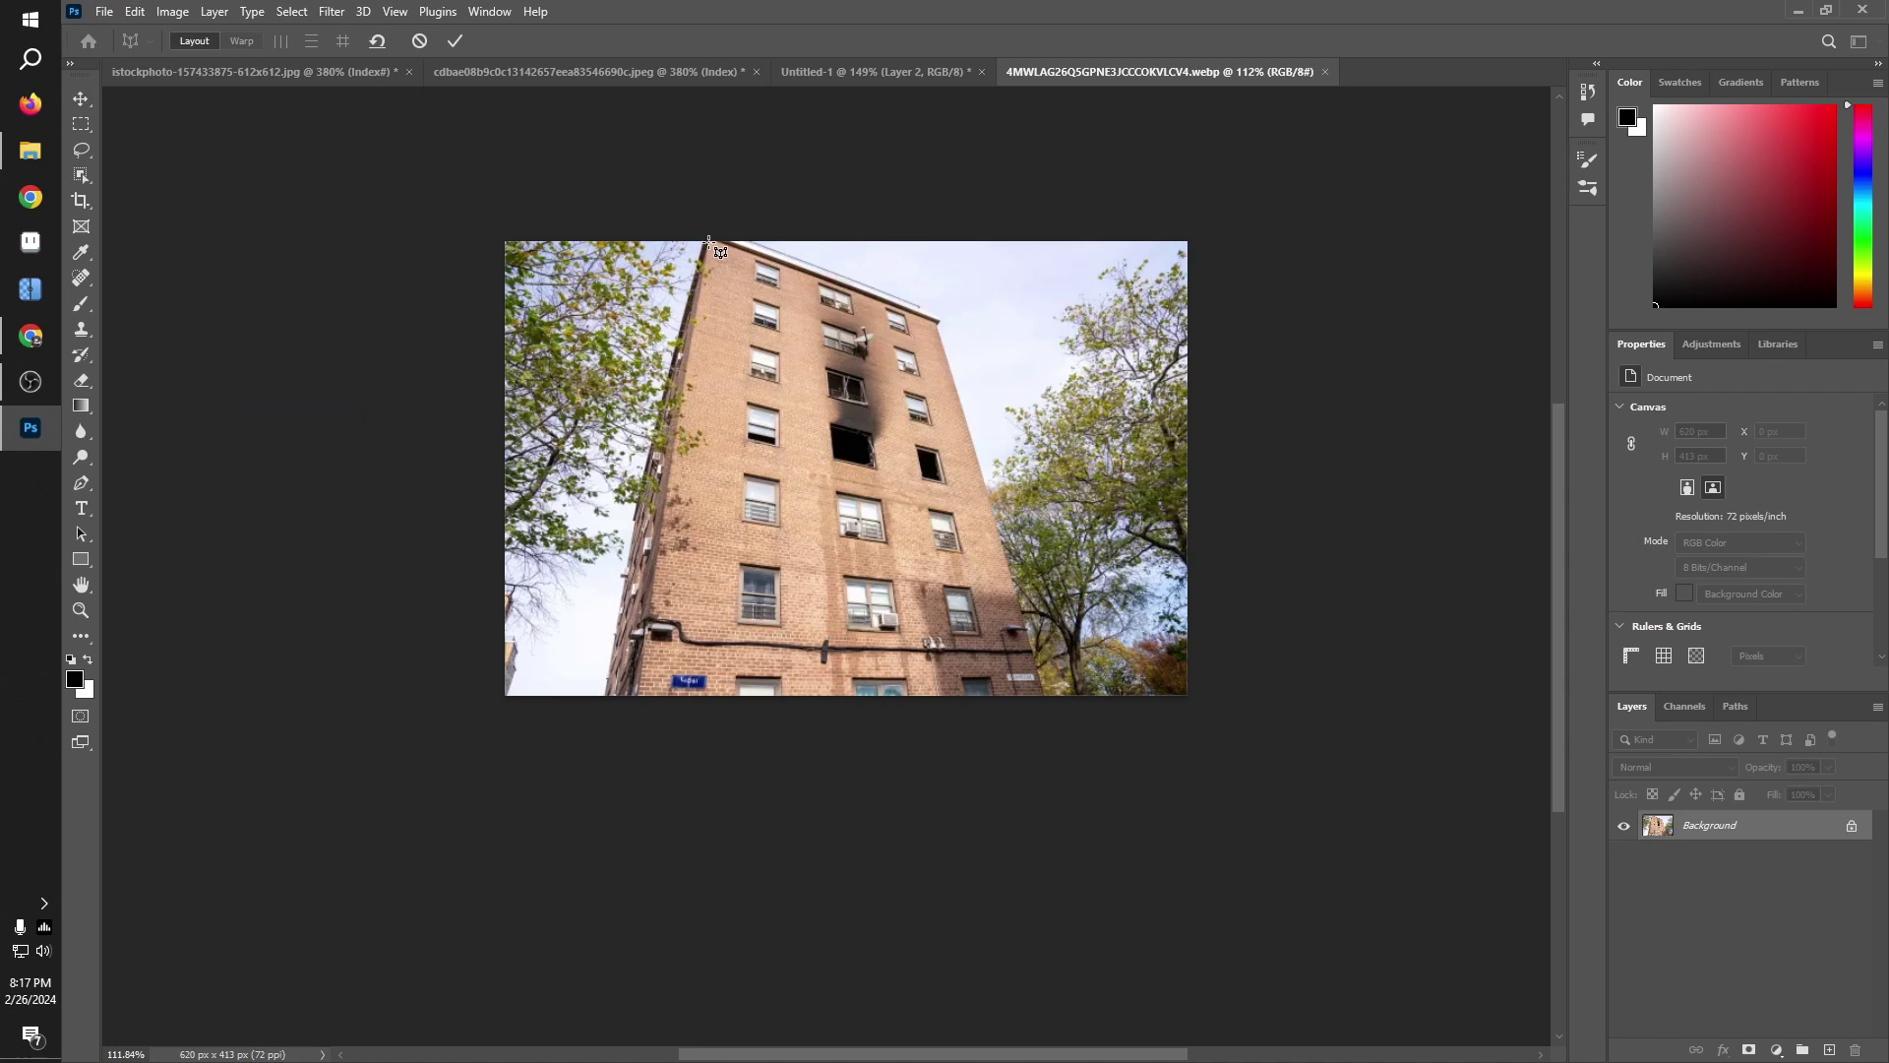
left_click_drag(708, 241, 844, 332)
left_click_drag(845, 242, 1042, 697)
left_click_drag(707, 333, 635, 695)
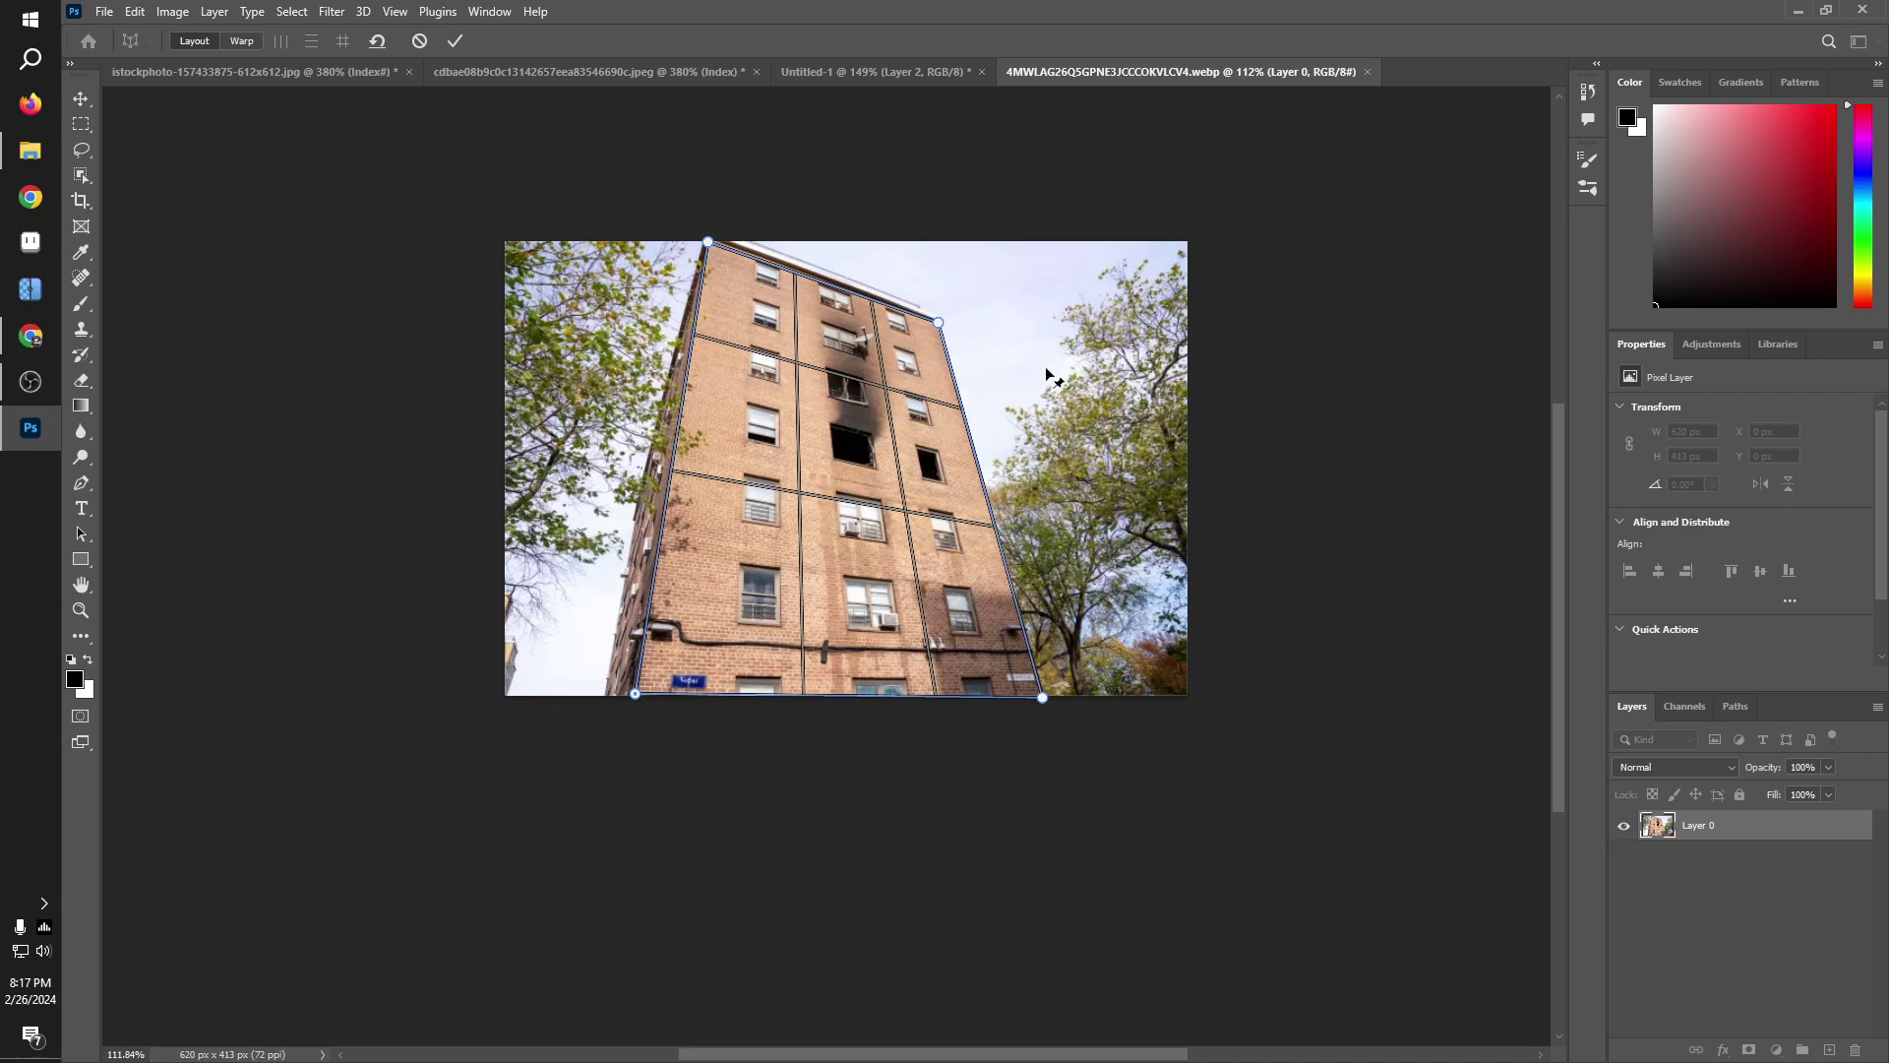
Step: Warp the quad's corners so the facade becomes an upright, nearly rectangular front view, and apply the warp
key("w")
left_click_drag(938, 322, 978, 237)
left_click_drag(649, 246, 648, 242)
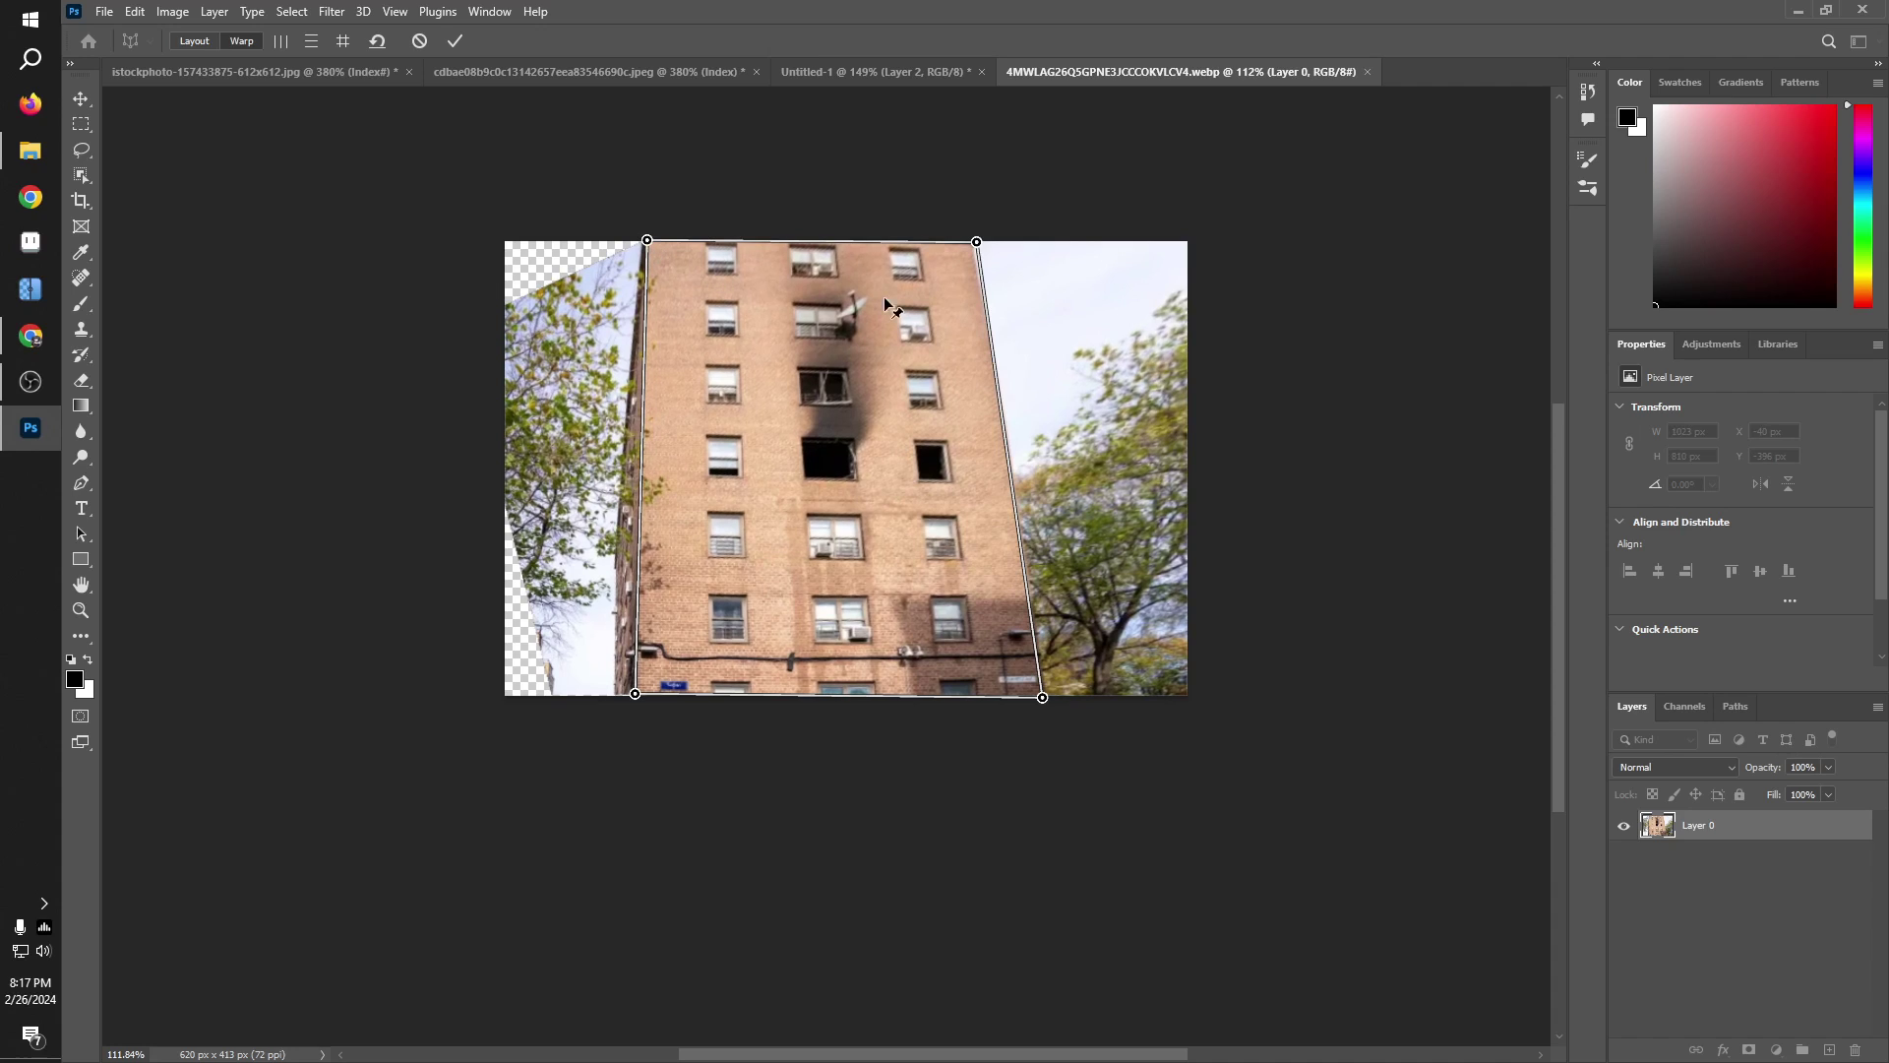
left_click_drag(1029, 698, 973, 697)
left_click_drag(968, 251, 965, 239)
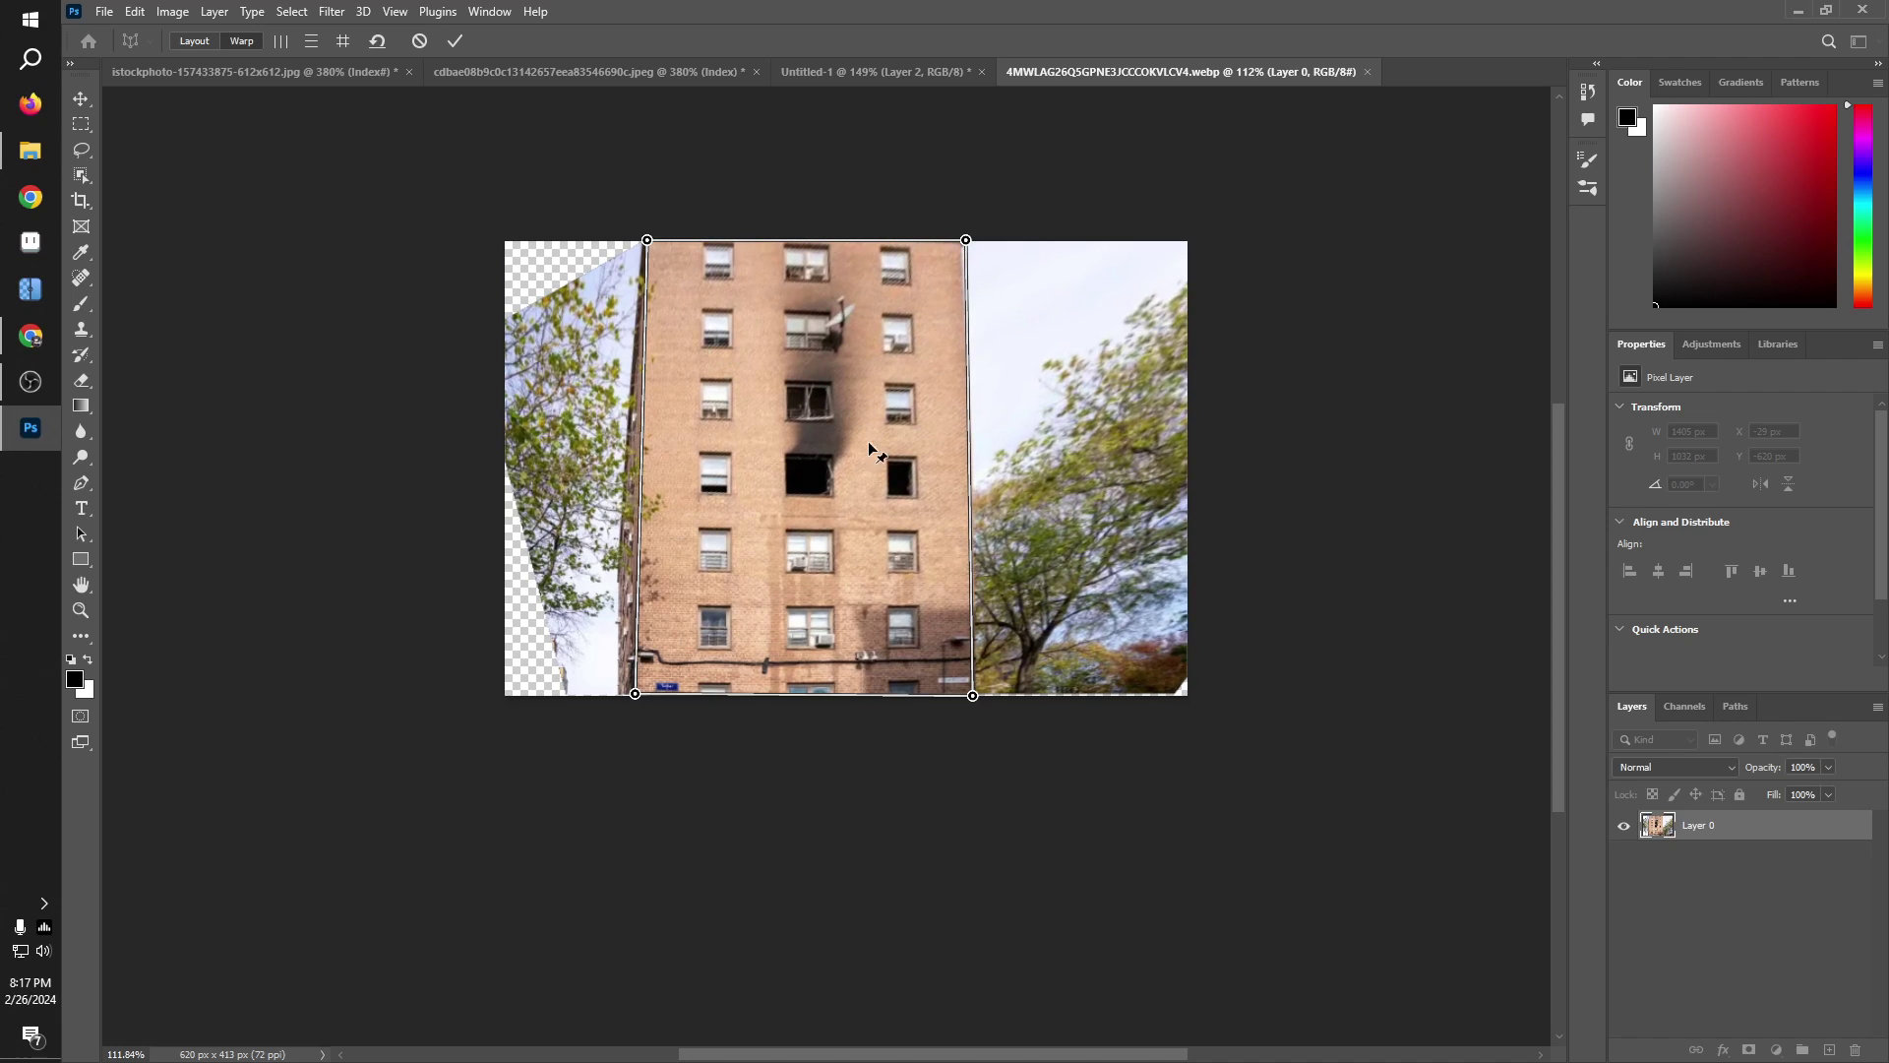
key("Return")
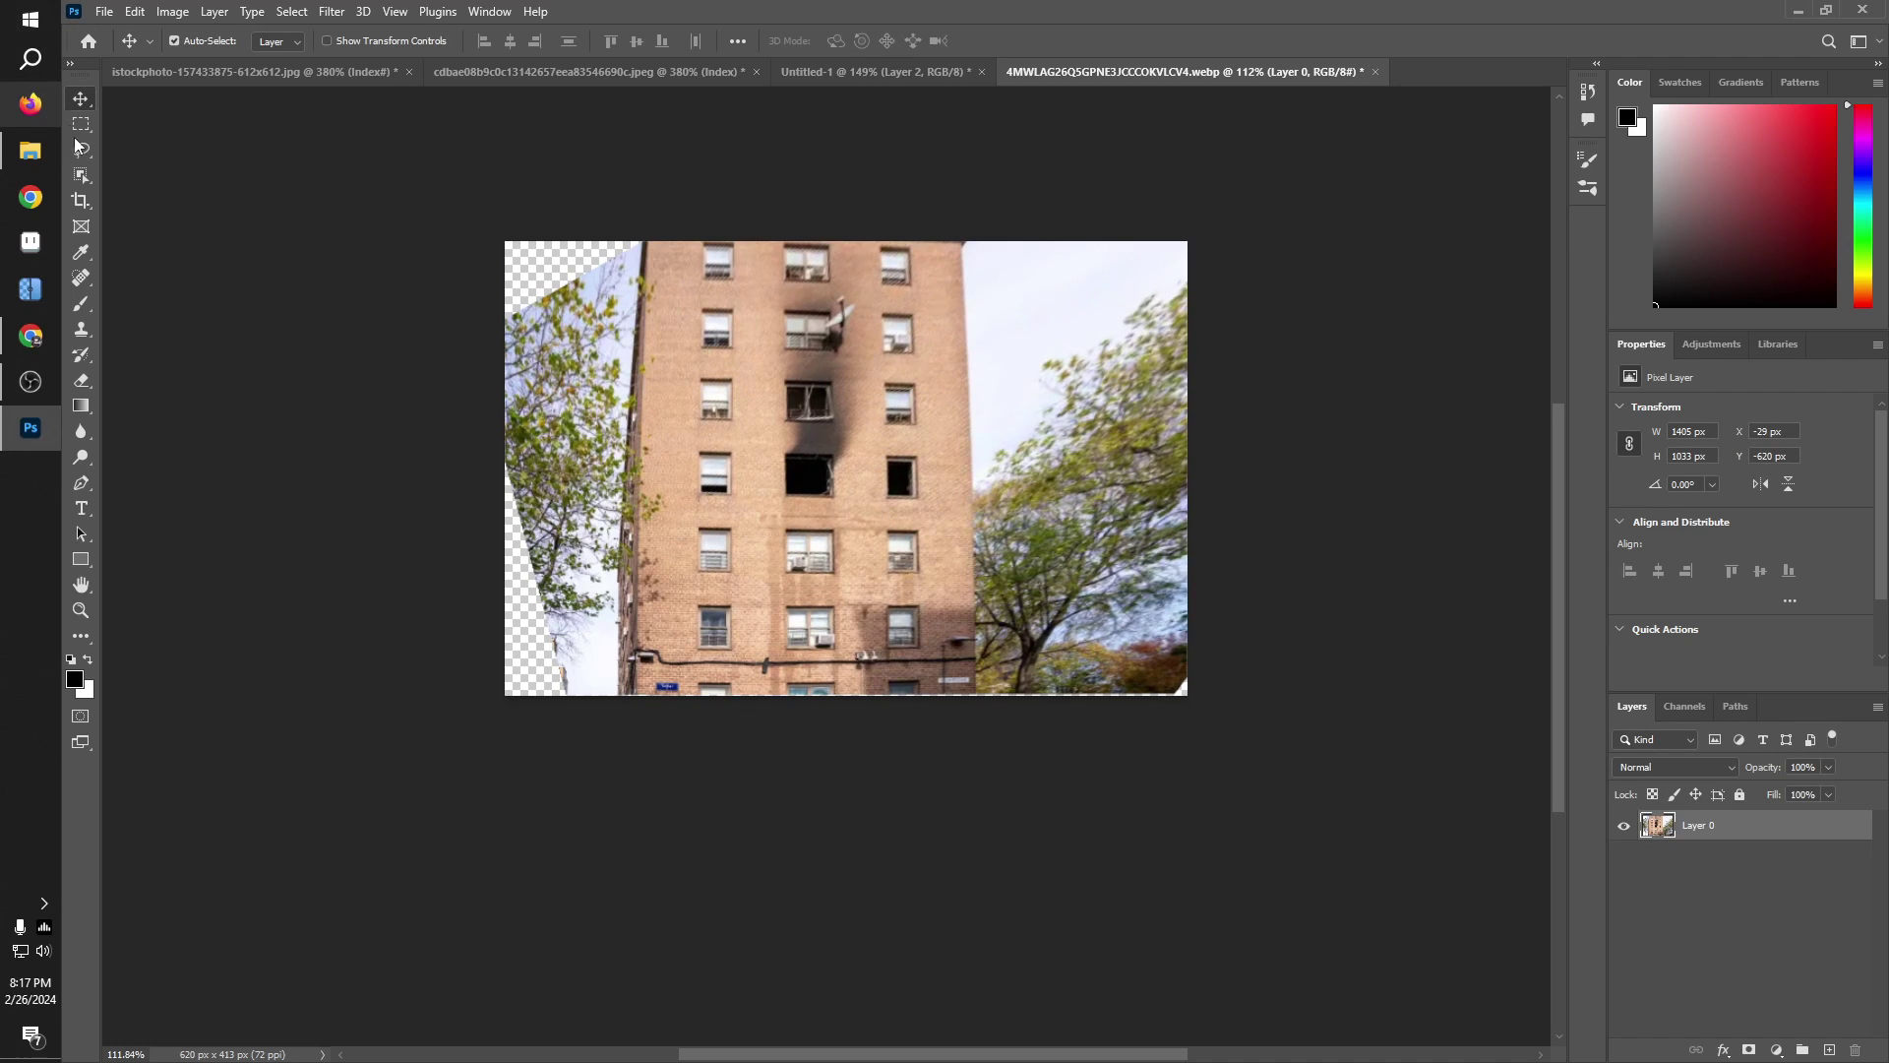
left_click(80, 204)
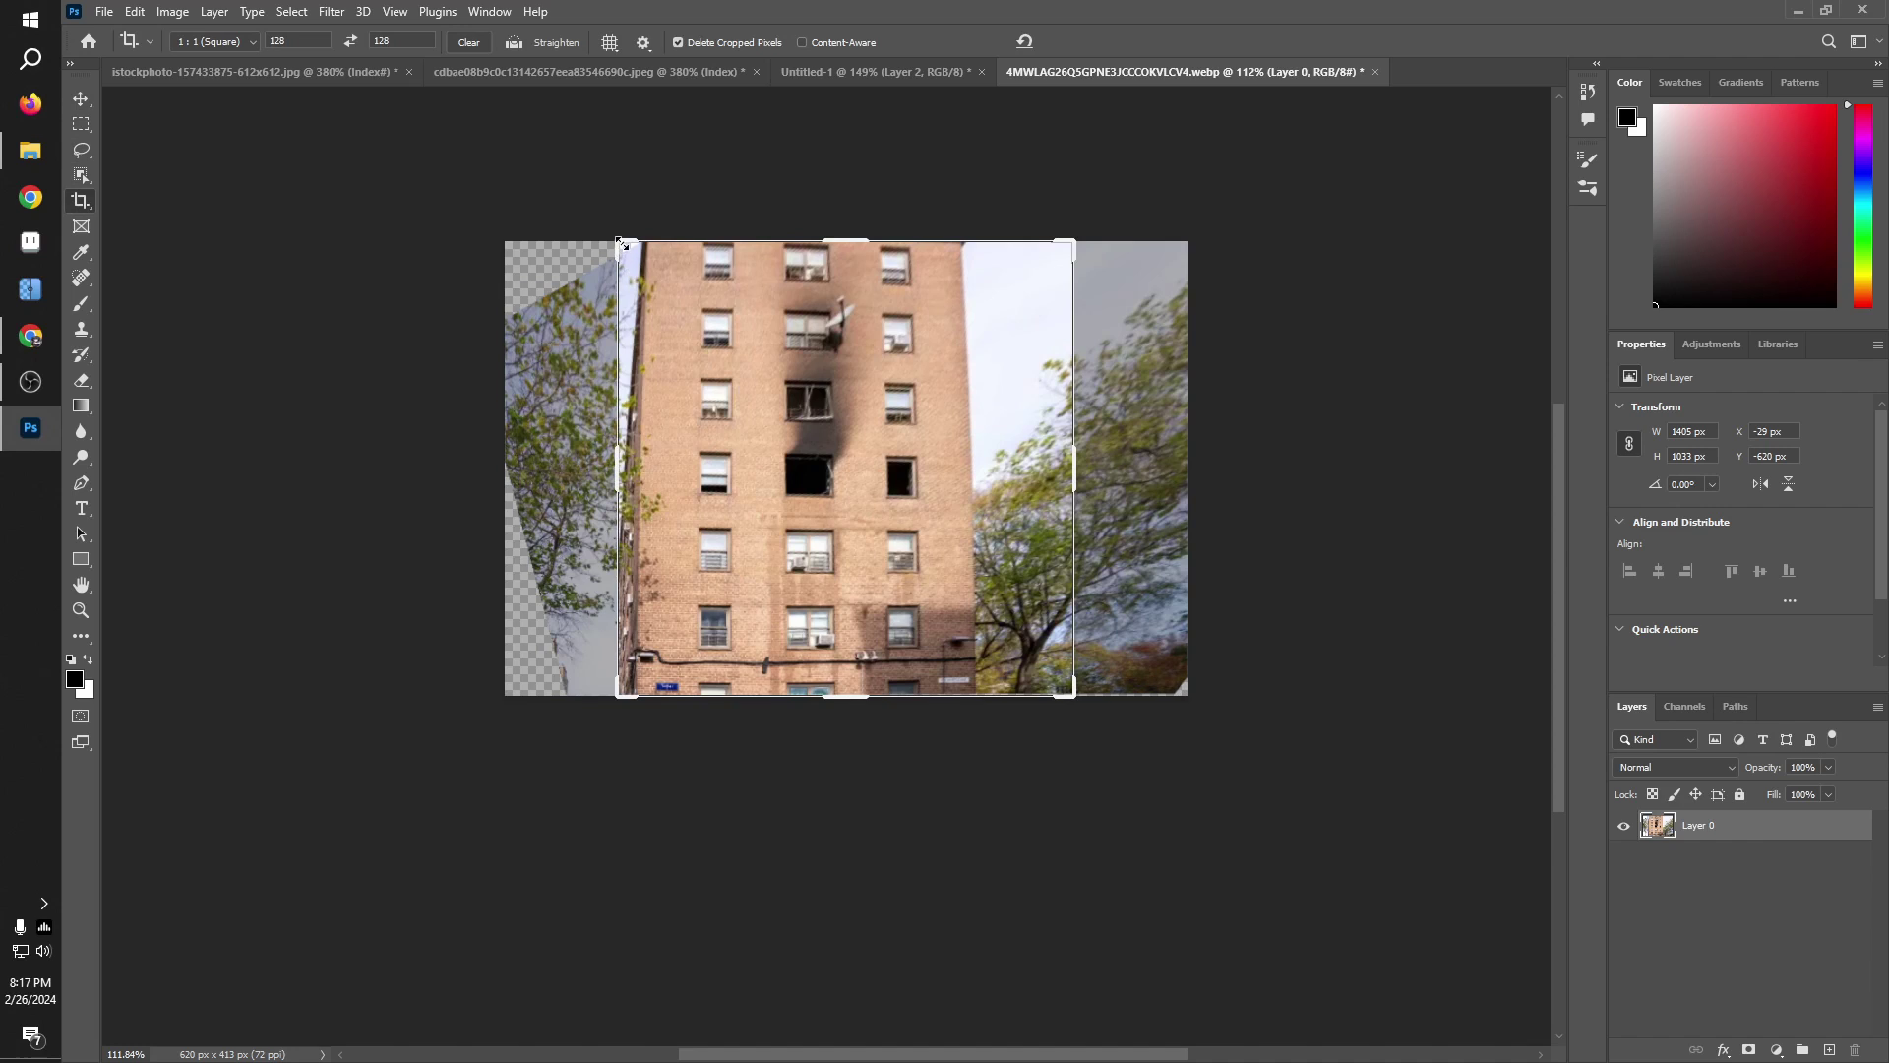
left_click_drag(622, 243, 670, 218)
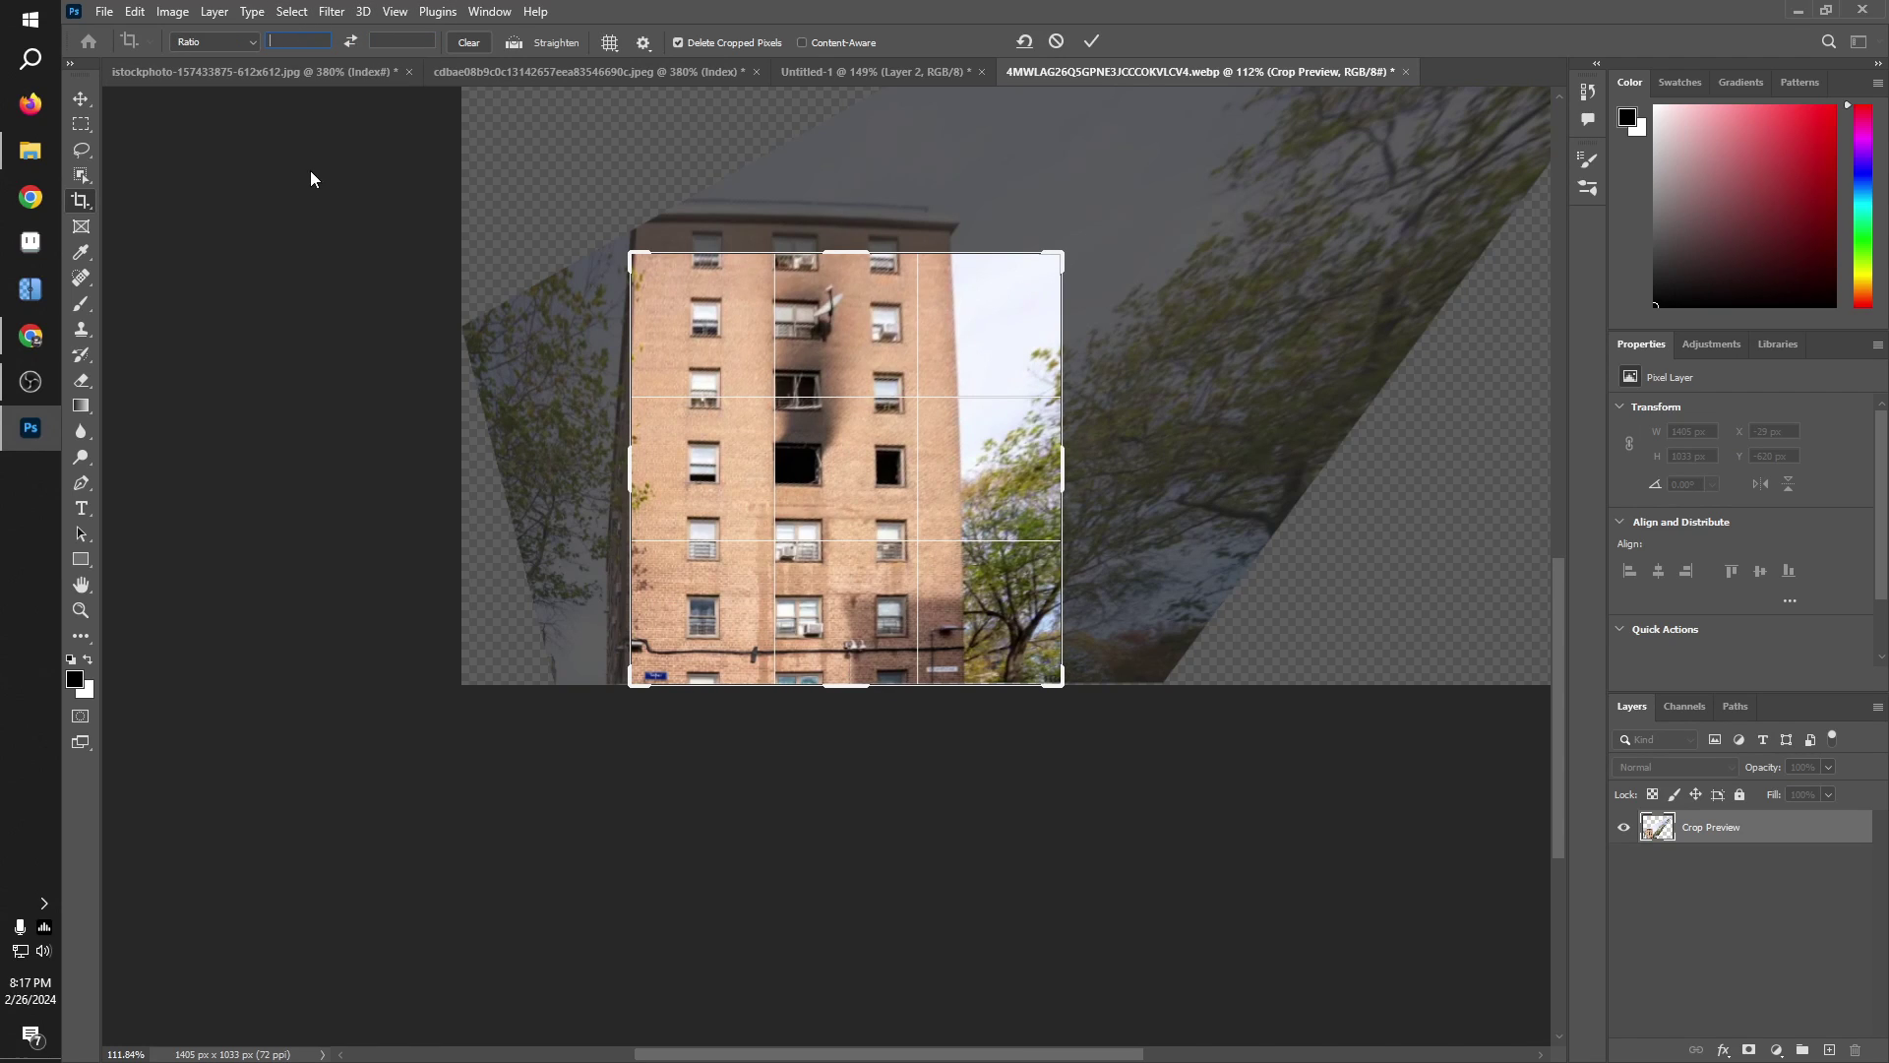
key("Return")
key("ctrl+z")
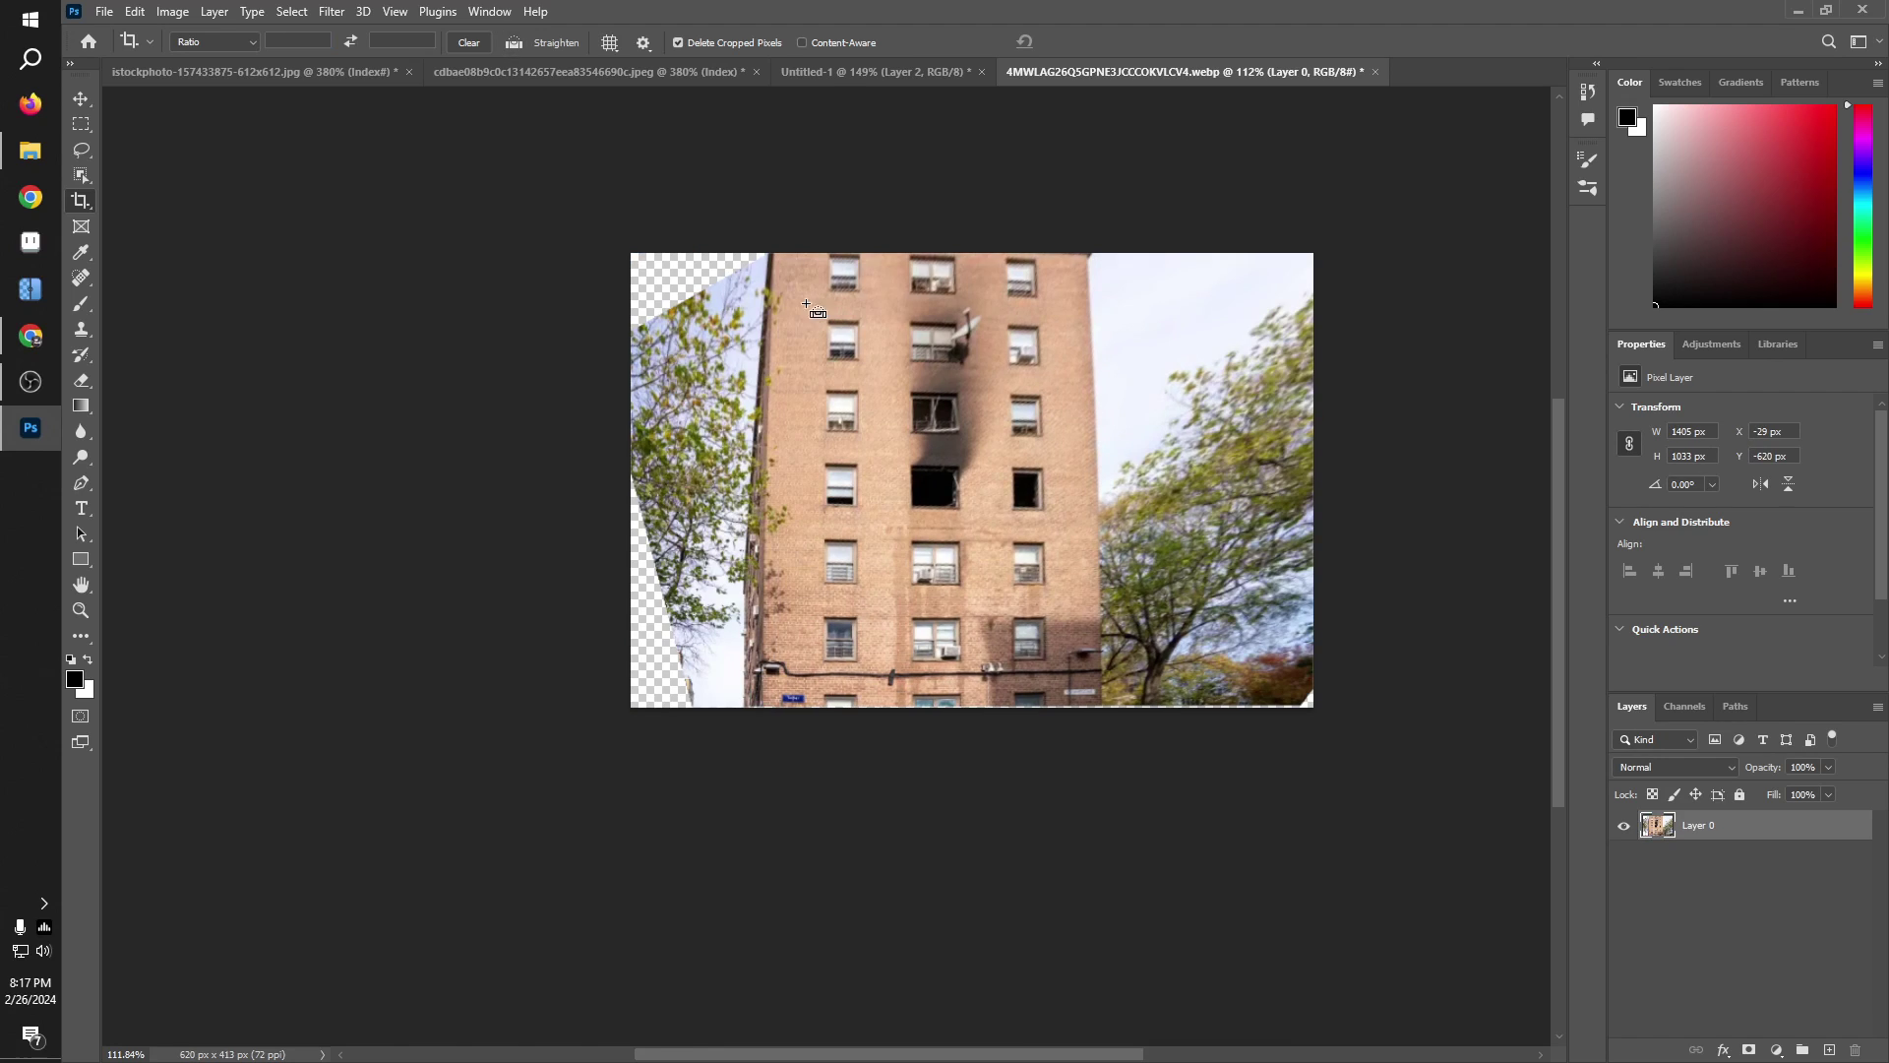
Step: Crop the image with a free ratio to just the brick facade, about 291 × 420 px
left_click(73, 201)
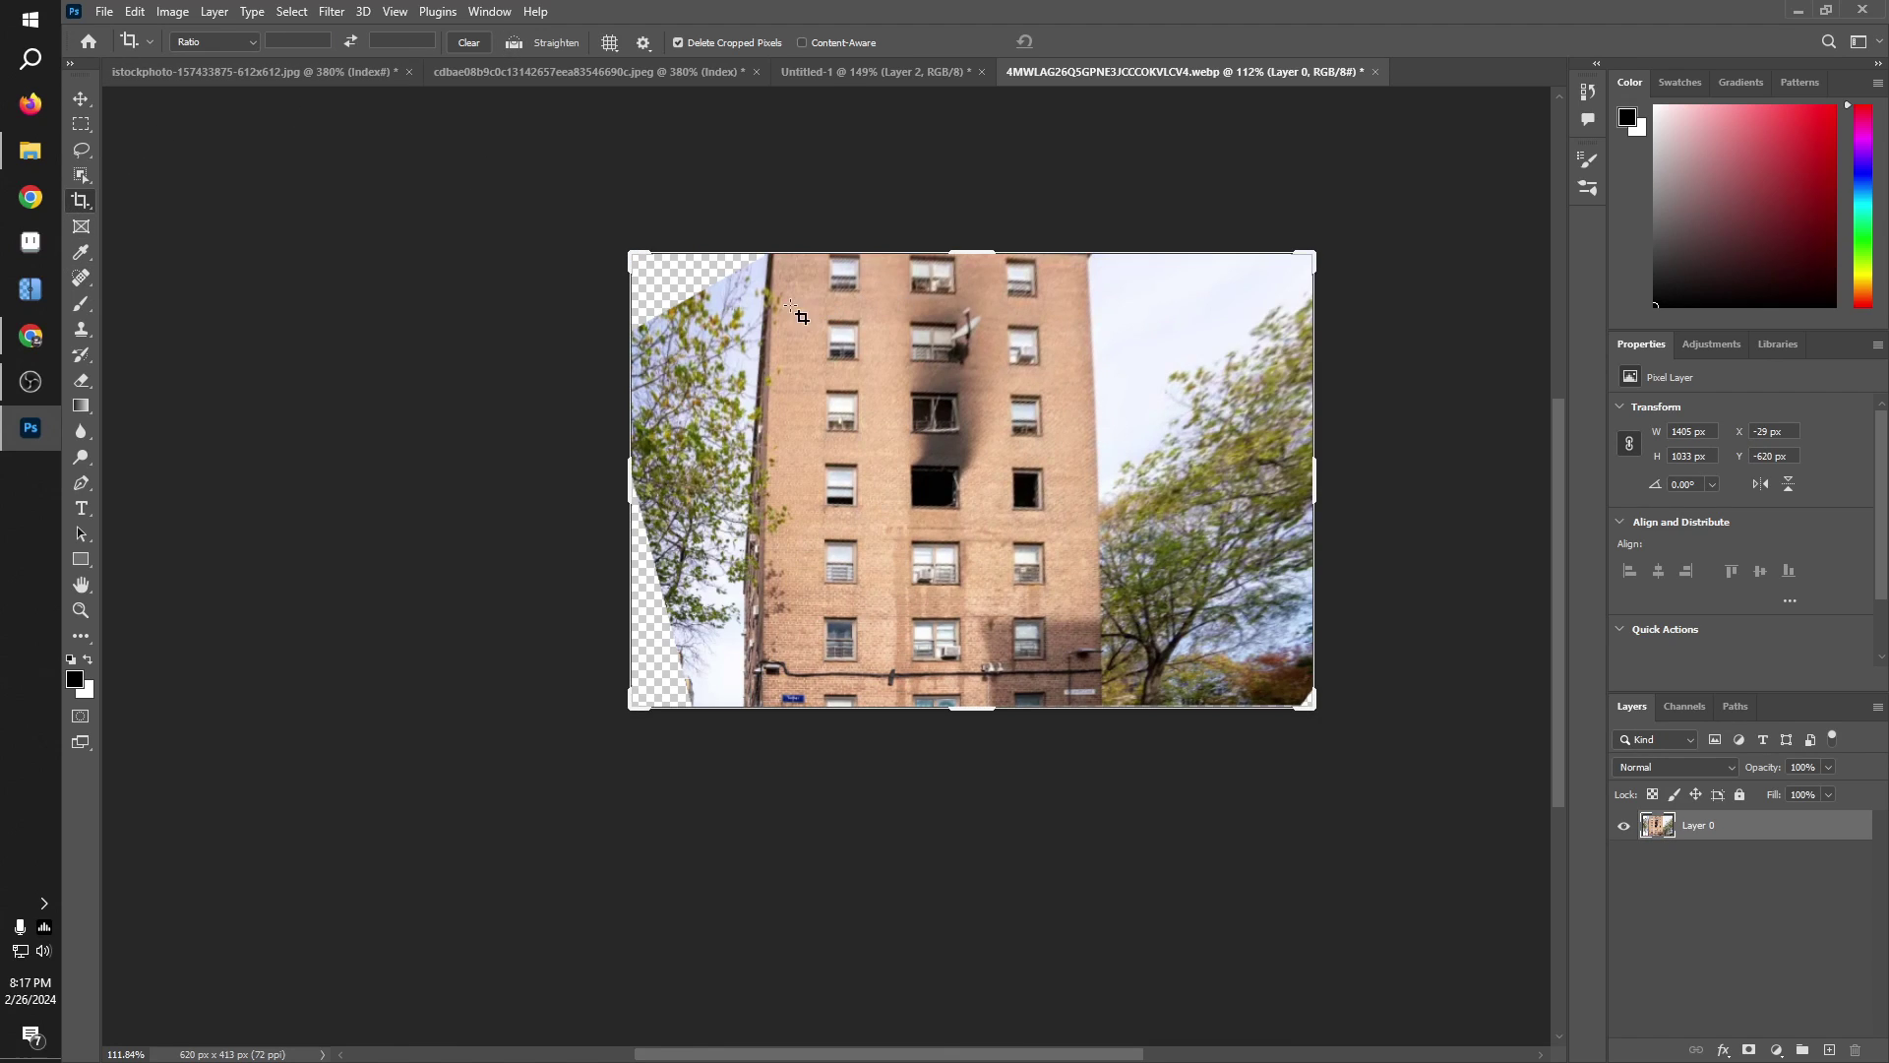
left_click_drag(624, 247, 697, 246)
left_click_drag(1238, 250, 1133, 250)
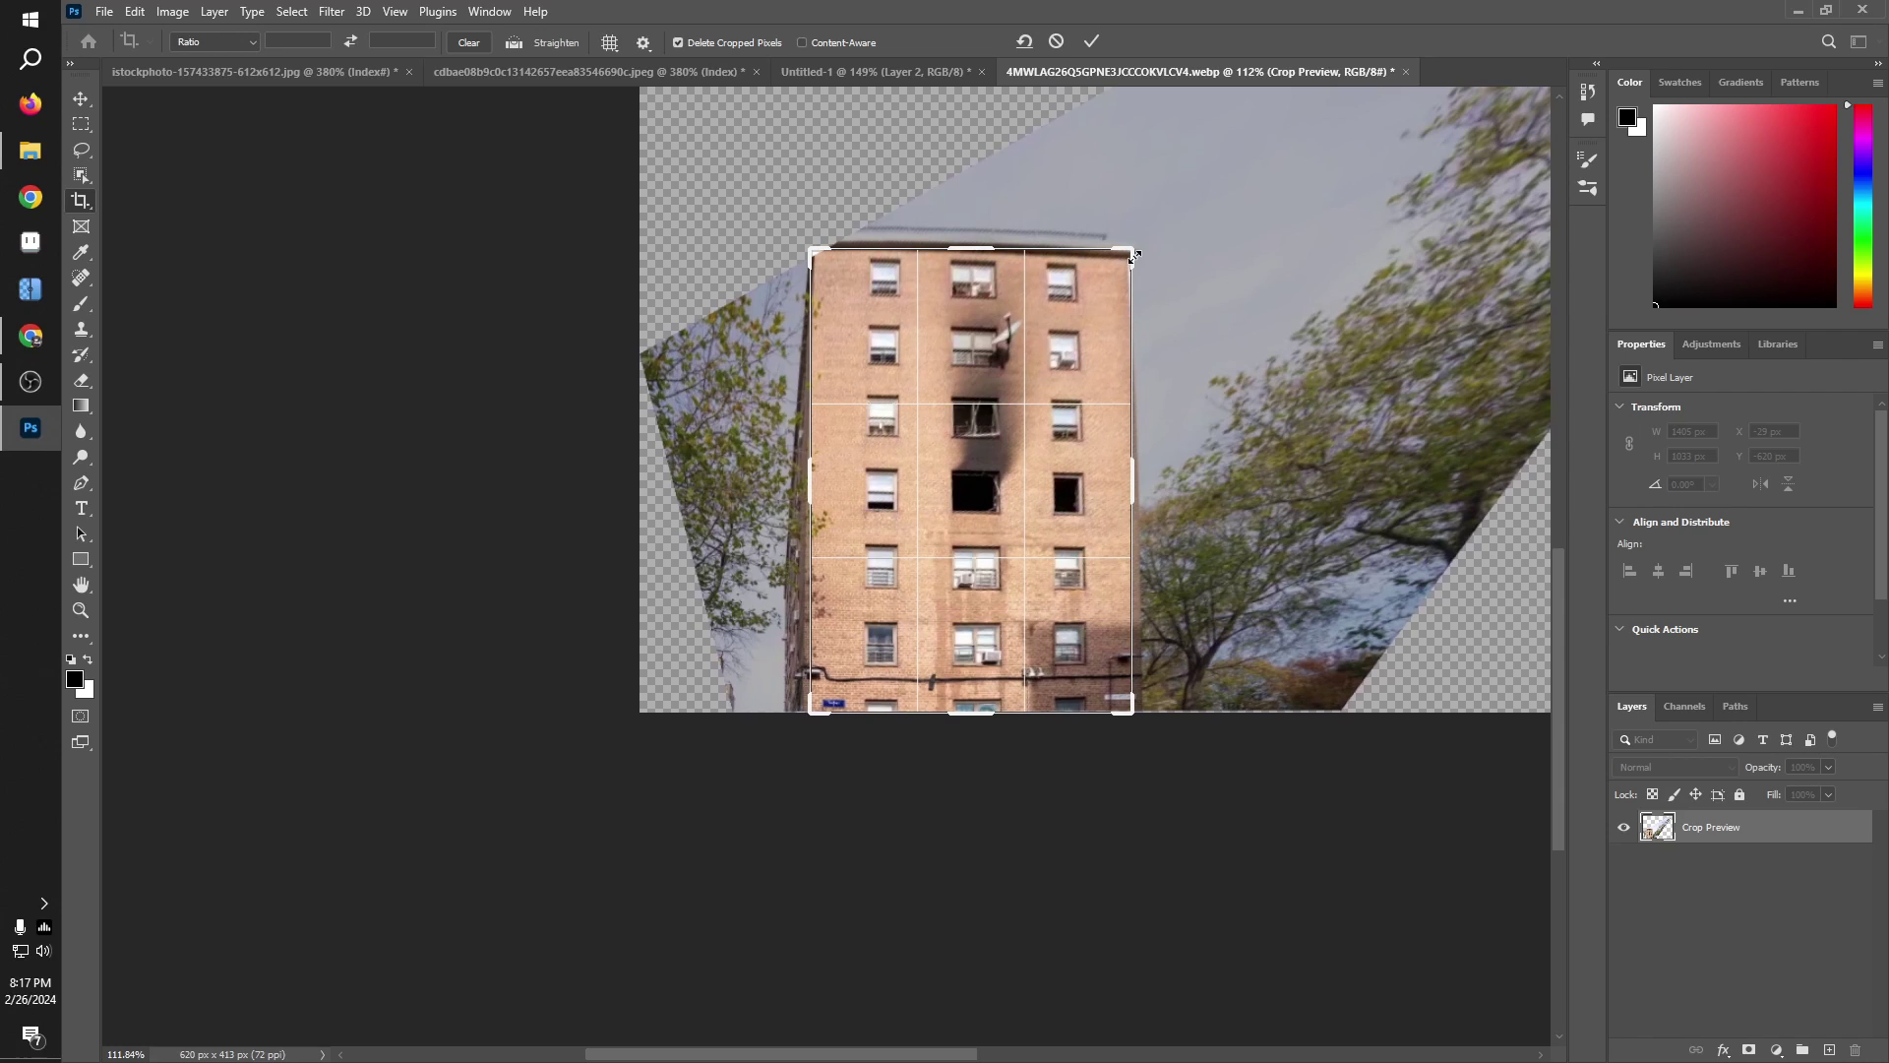
key("Return")
Step: Replace a thin strip along the facade's upper edge with a Content-Aware fill and deselect
scroll(1131, 325, "up", 5)
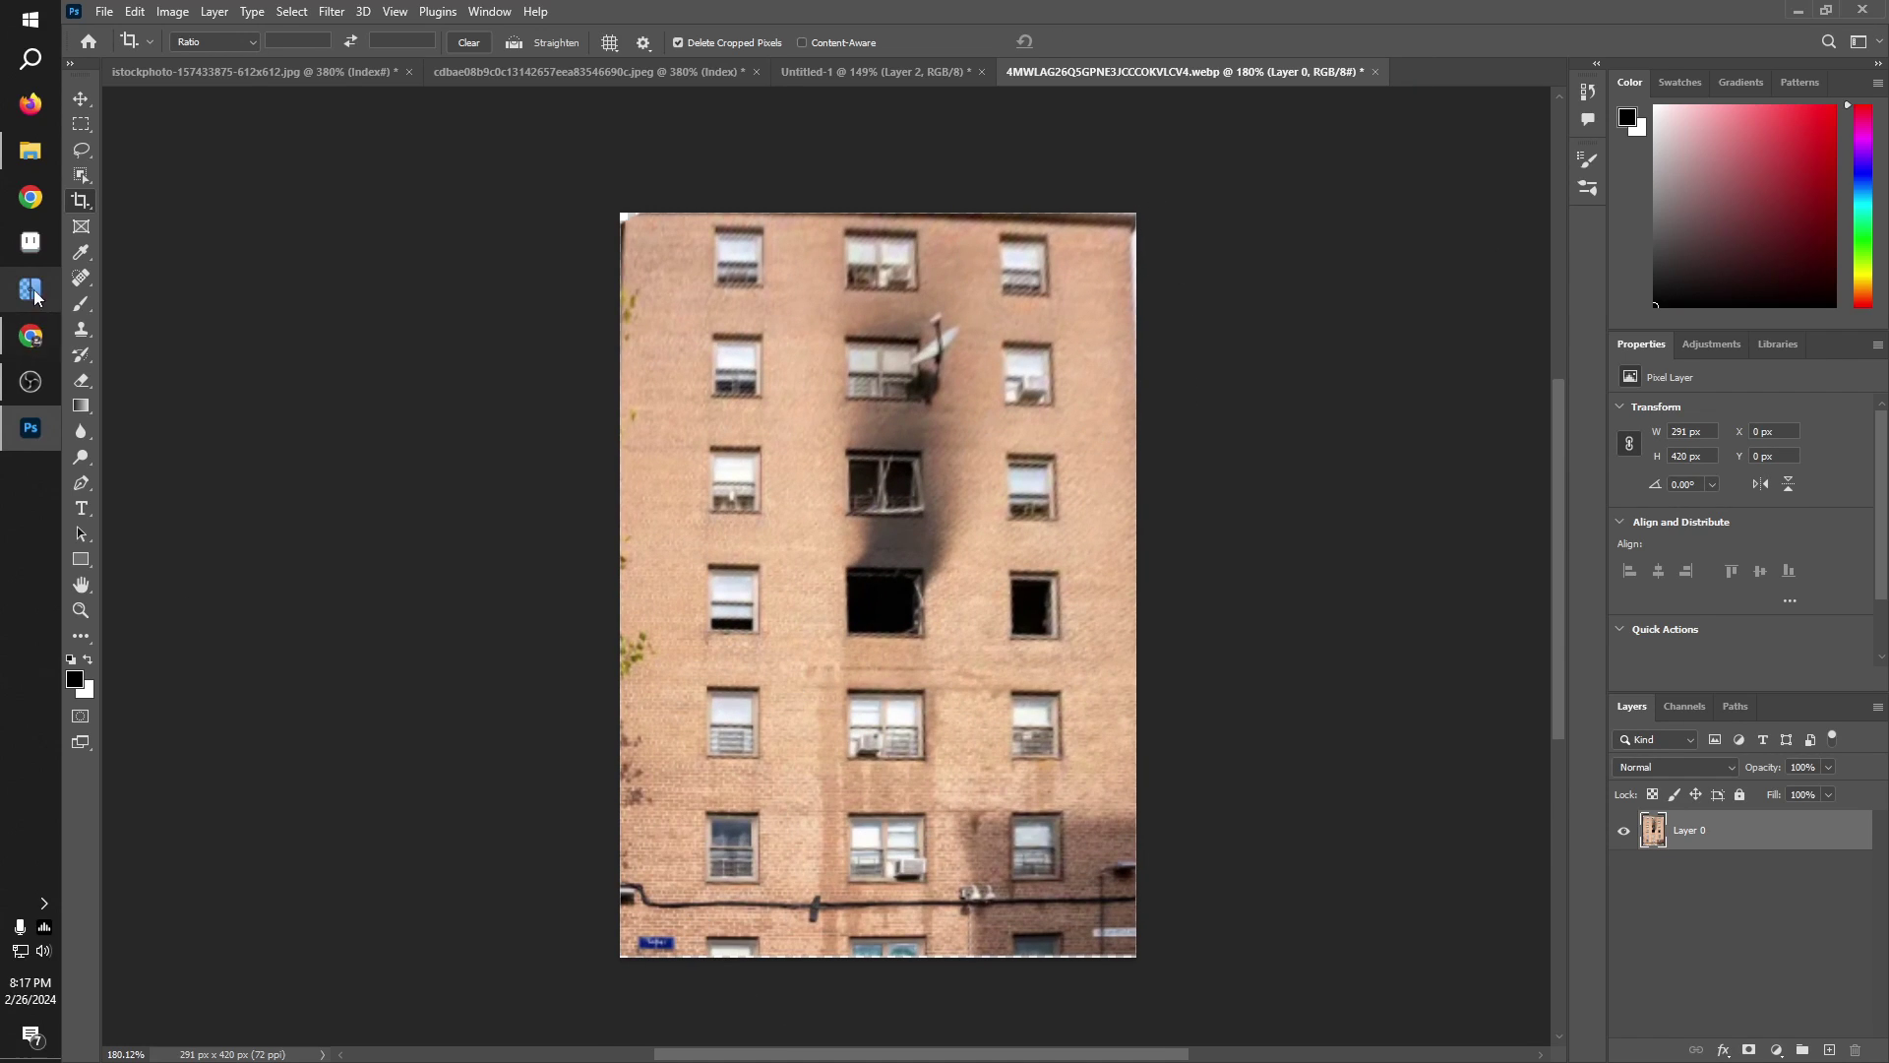
left_click(81, 124)
left_click_drag(621, 215, 1271, 236)
key("shift+BackSpace")
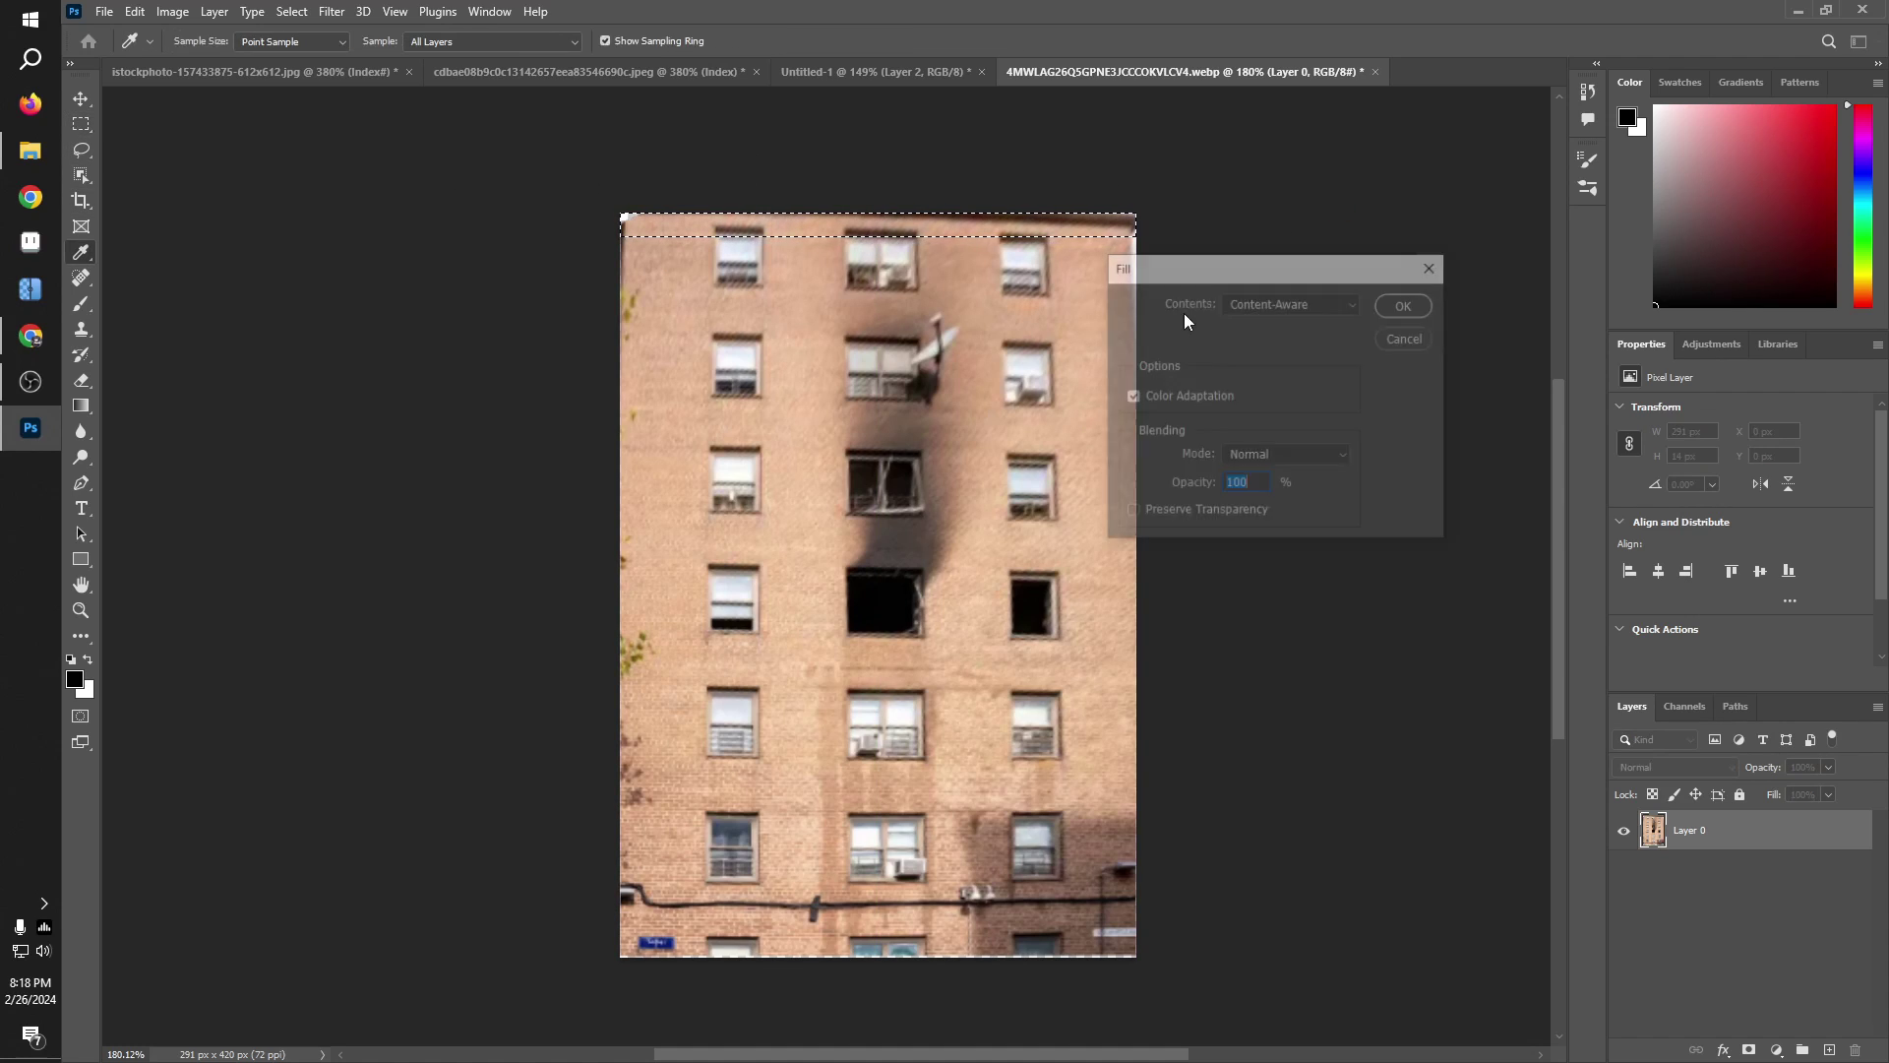
key("Return")
key("ctrl+d")
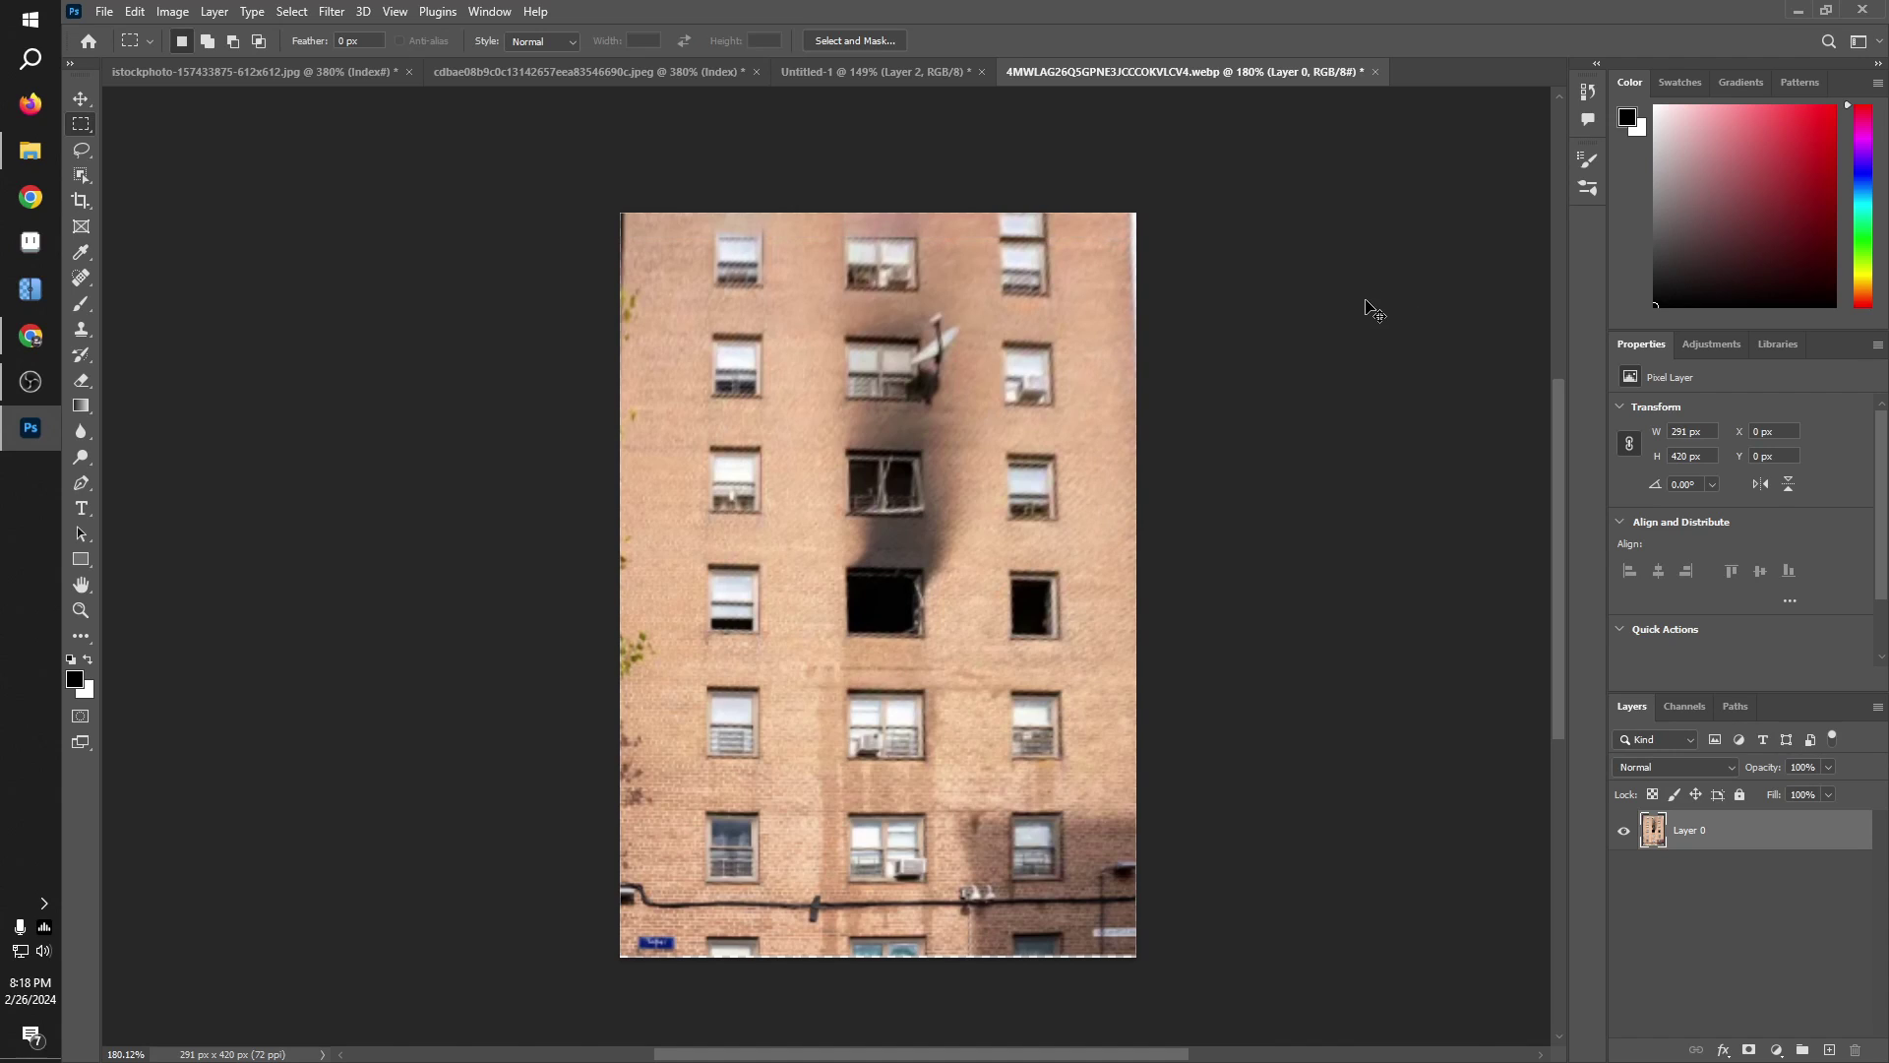
Step: Select a strip about 13 px wide along the facade's right edge, adding the shaded lower-right corner and the bottom edge
scroll(878, 222, "up", 3)
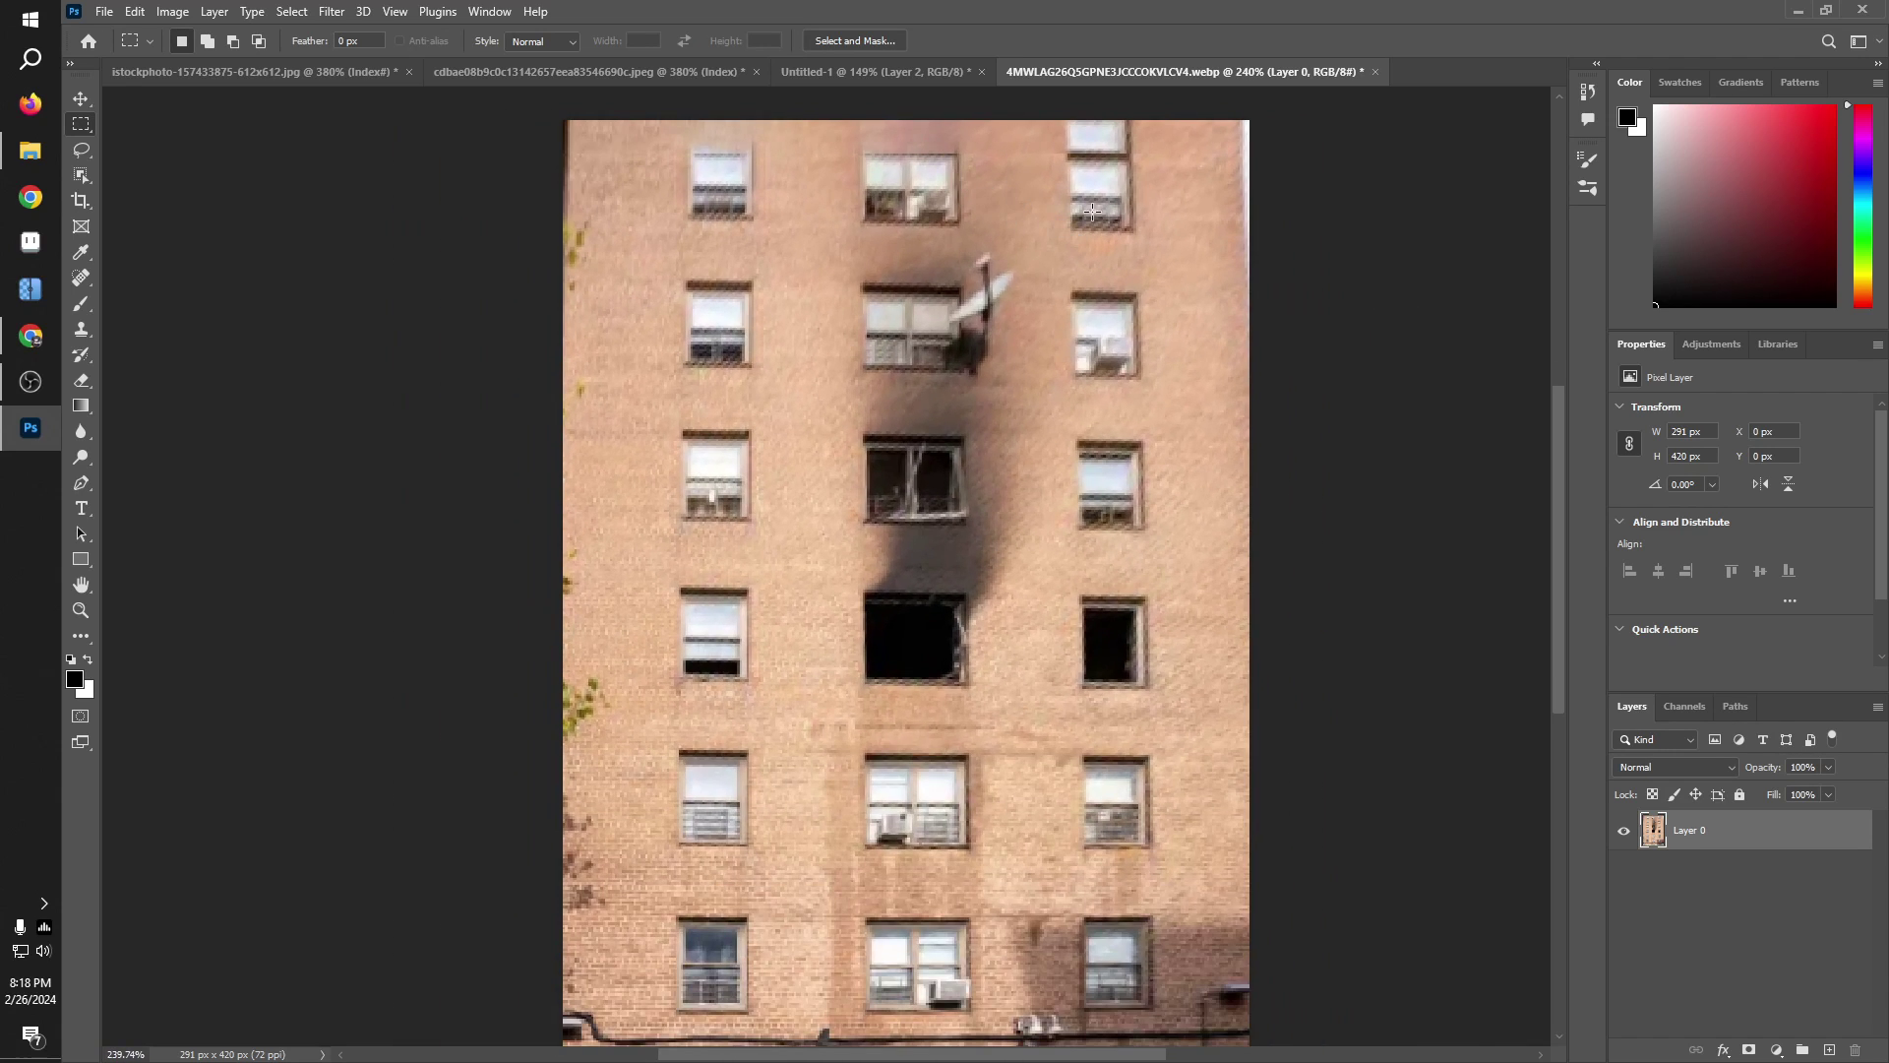
scroll(1266, 338, "down", 4)
left_click_drag(1074, 212, 1097, 919)
scroll(1064, 898, "up", 3)
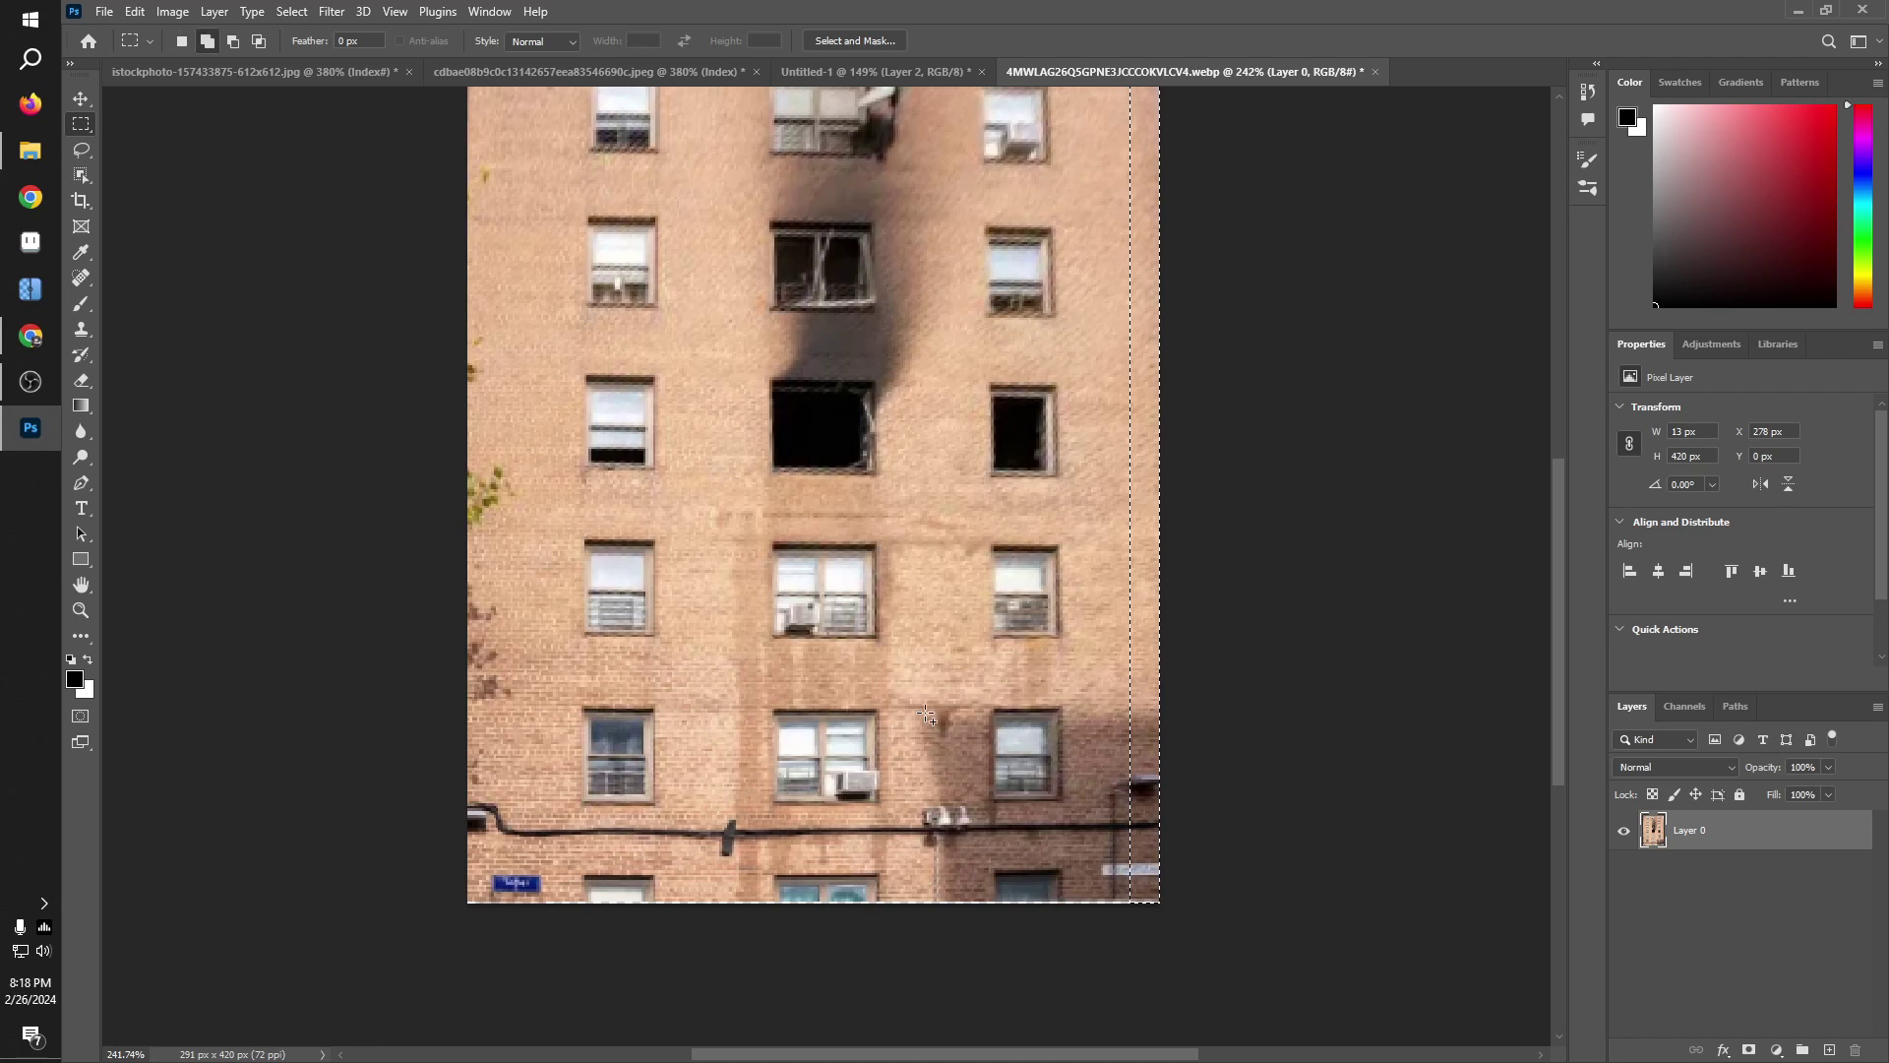
left_click_drag(899, 682, 1219, 1002)
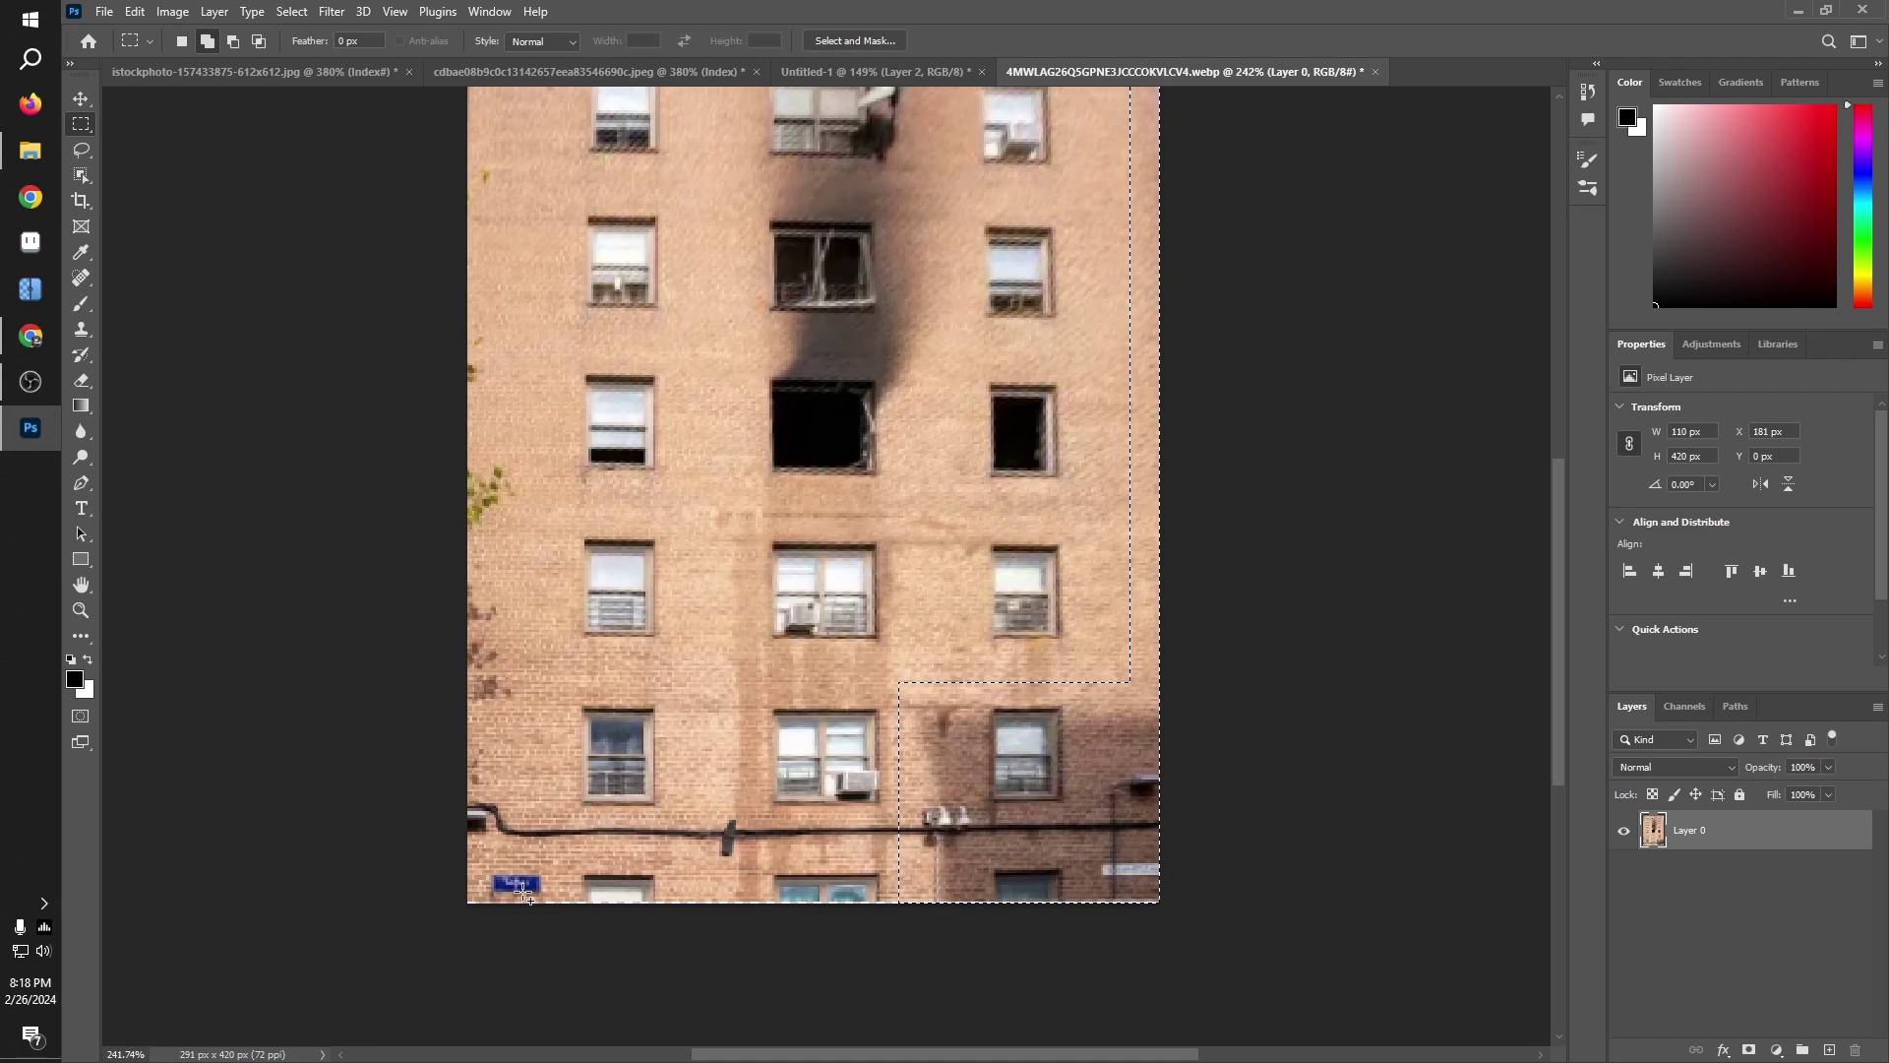
left_click_drag(470, 898, 1253, 956)
Step: Try adding several overlapping rectangles around the central windows to the selection, and undo them
left_click_drag(543, 447, 732, 595)
left_click_drag(732, 328, 914, 605)
left_click_drag(880, 277, 1029, 526)
left_click_drag(659, 341, 763, 263)
left_click_drag(563, 187, 727, 315)
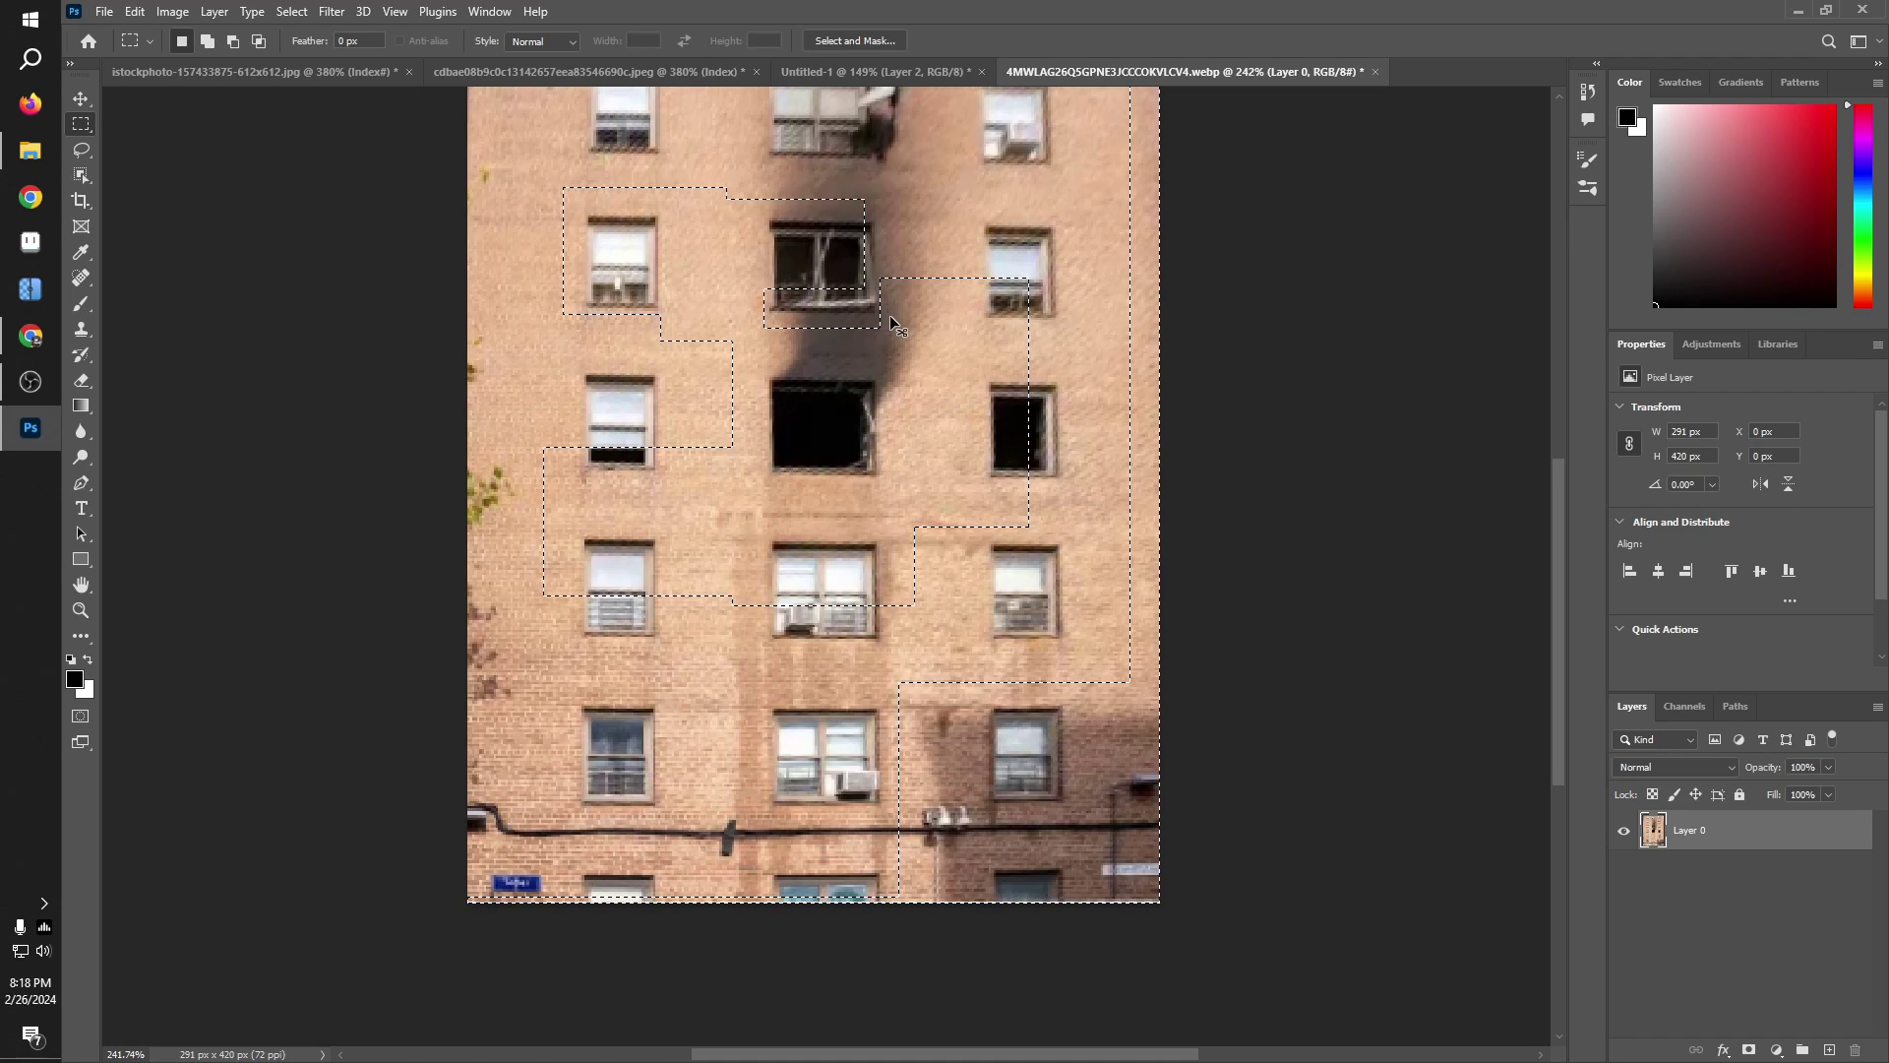
key("ctrl+z")
key("ctrl+z")
key("ctrl+z")
key("ctrl+z")
key("ctrl+z")
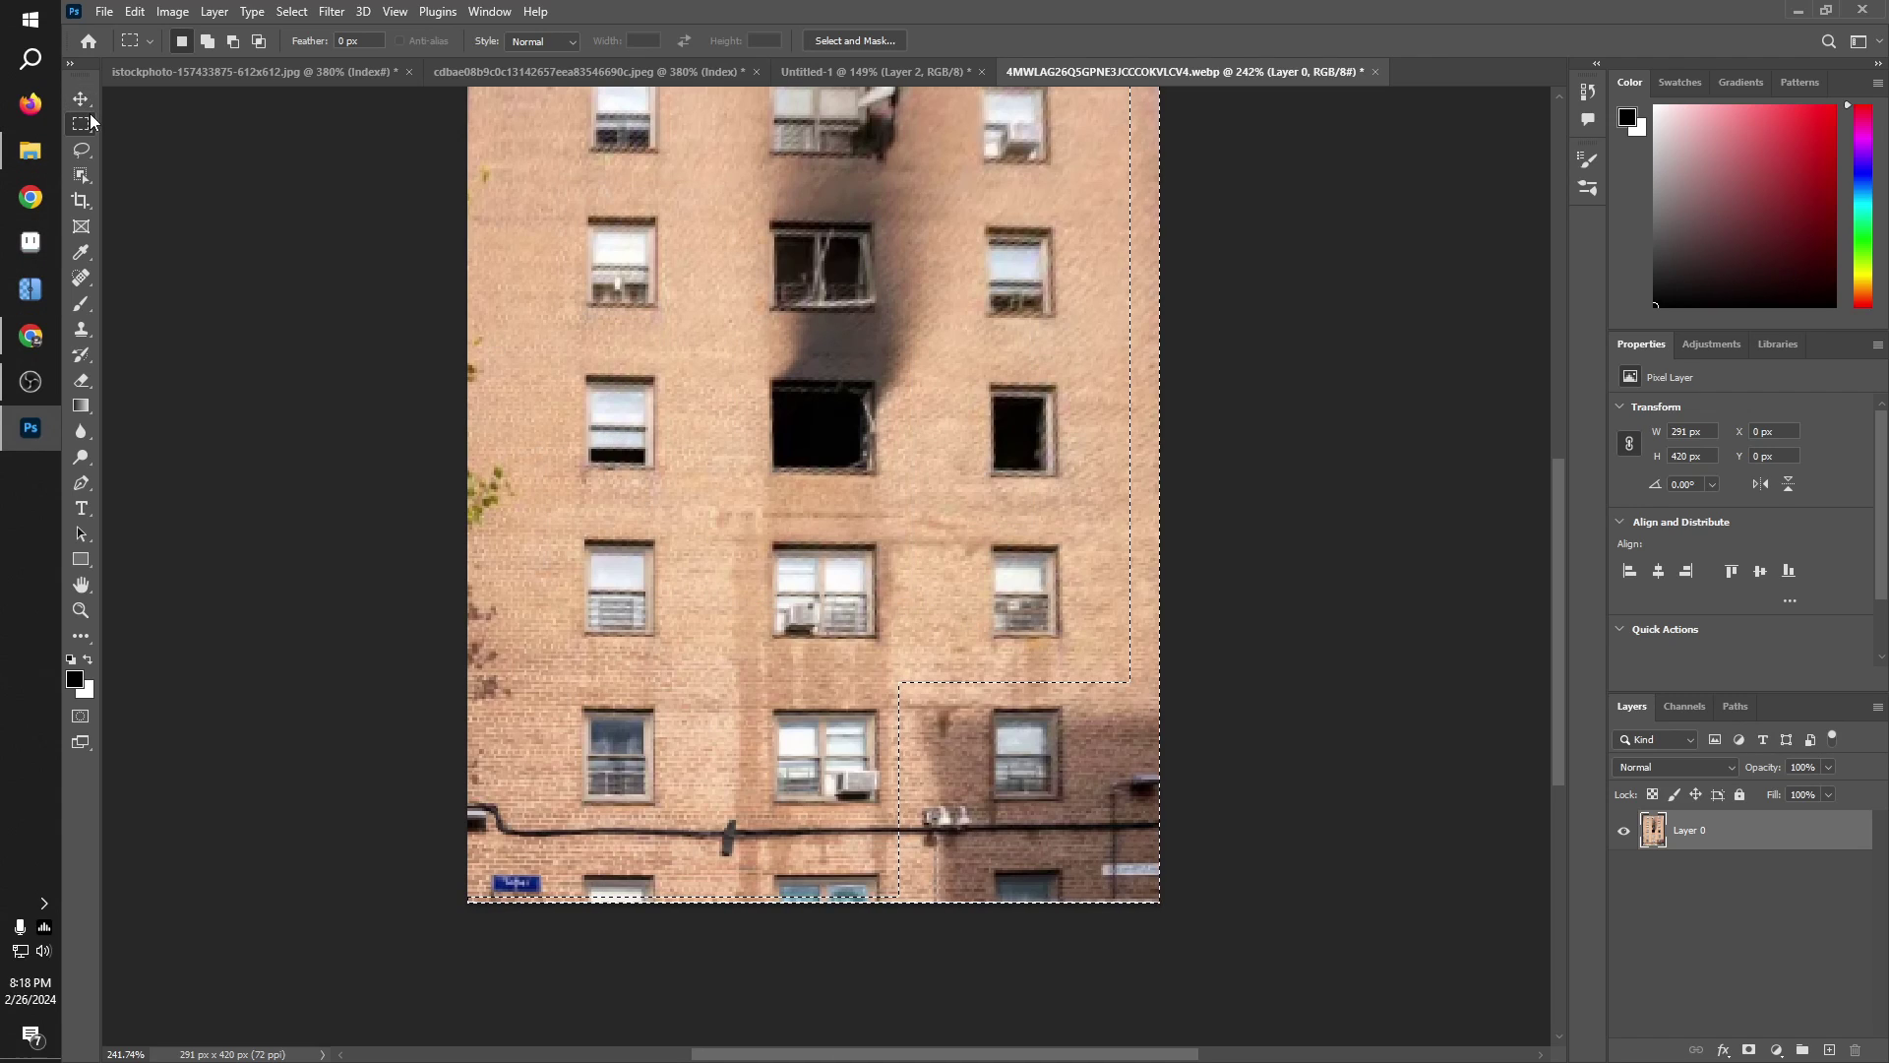
left_click_drag(498, 193, 990, 620)
Step: Fill the selected right edge, shaded corner and bottom edge with Content-Aware brickwork, and deselect
scroll(1100, 513, "down", 2)
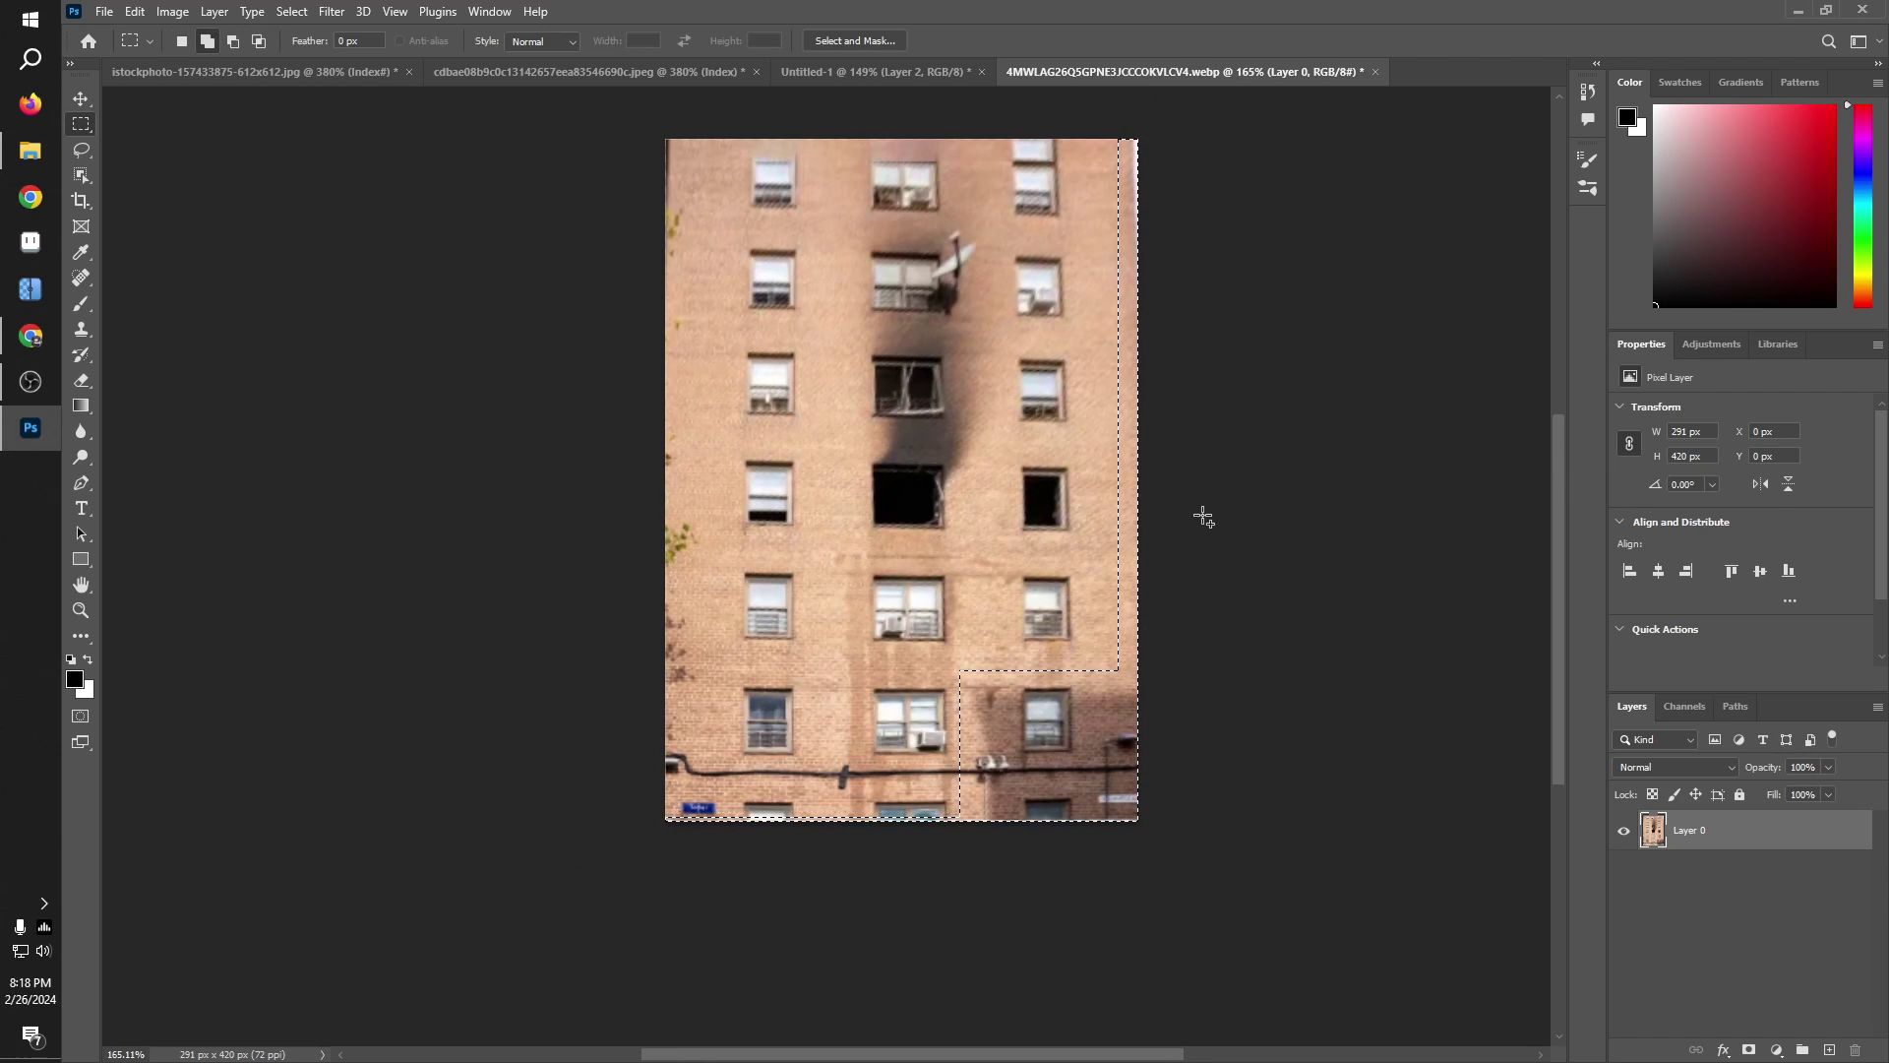
key("shift+BackSpace")
key("Return")
key("ctrl+d")
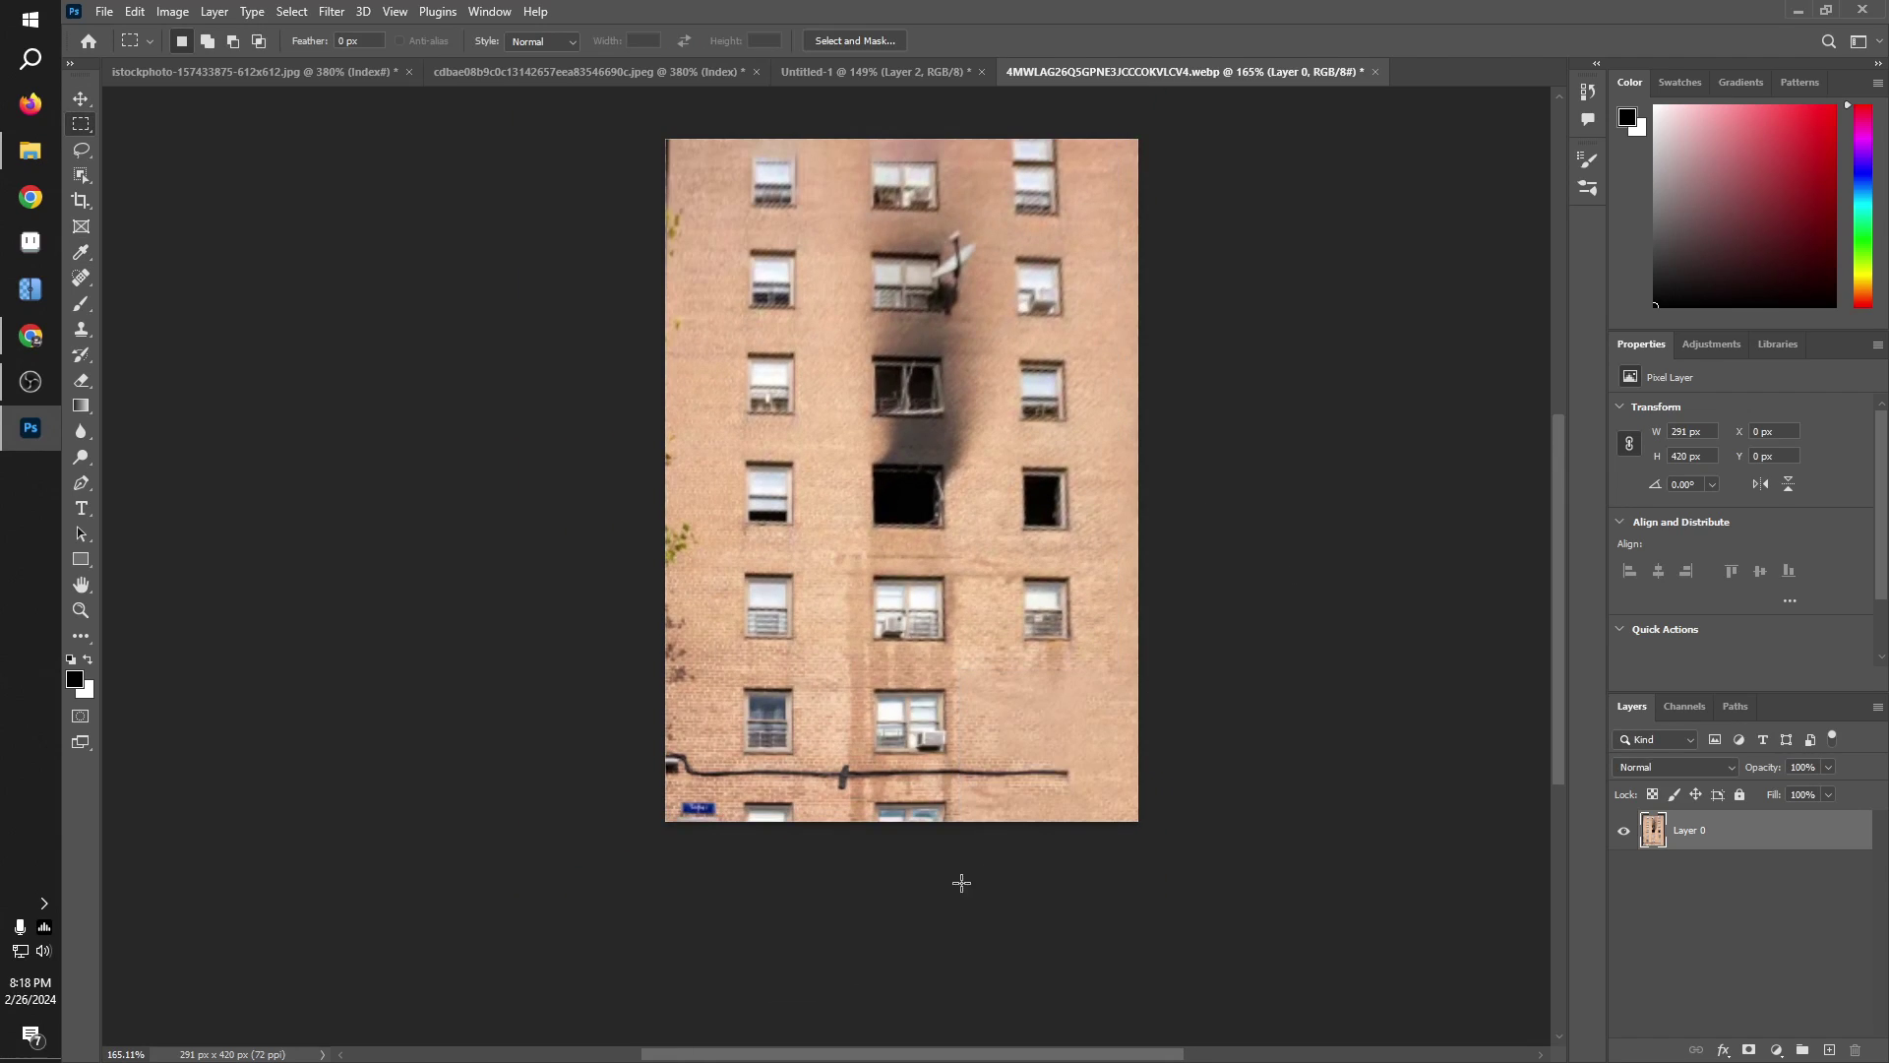
Step: Extend the dark cable to the facade's right edge with successive small Content-Aware fills at its cut-off end
scroll(961, 877, "up", 2)
scroll(903, 1002, "down", 1)
scroll(903, 1002, "up", 2)
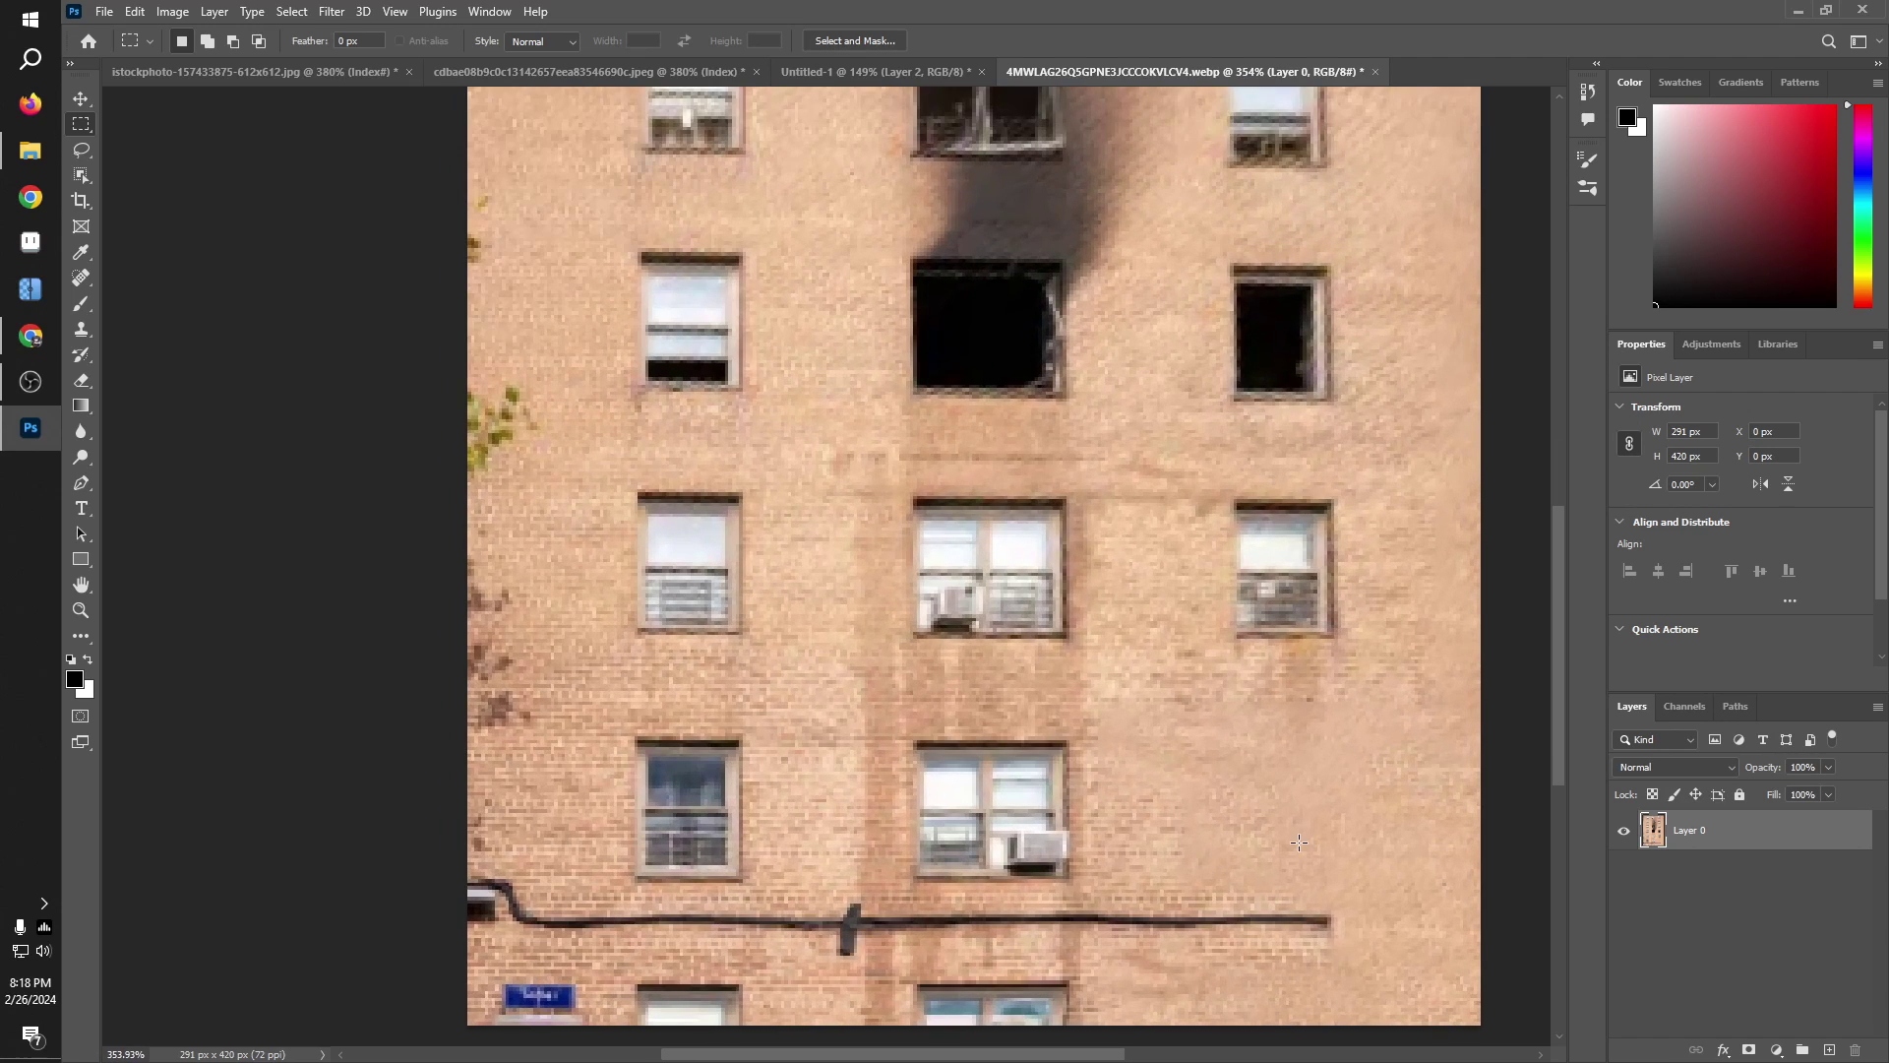
scroll(1299, 842, "down", 1)
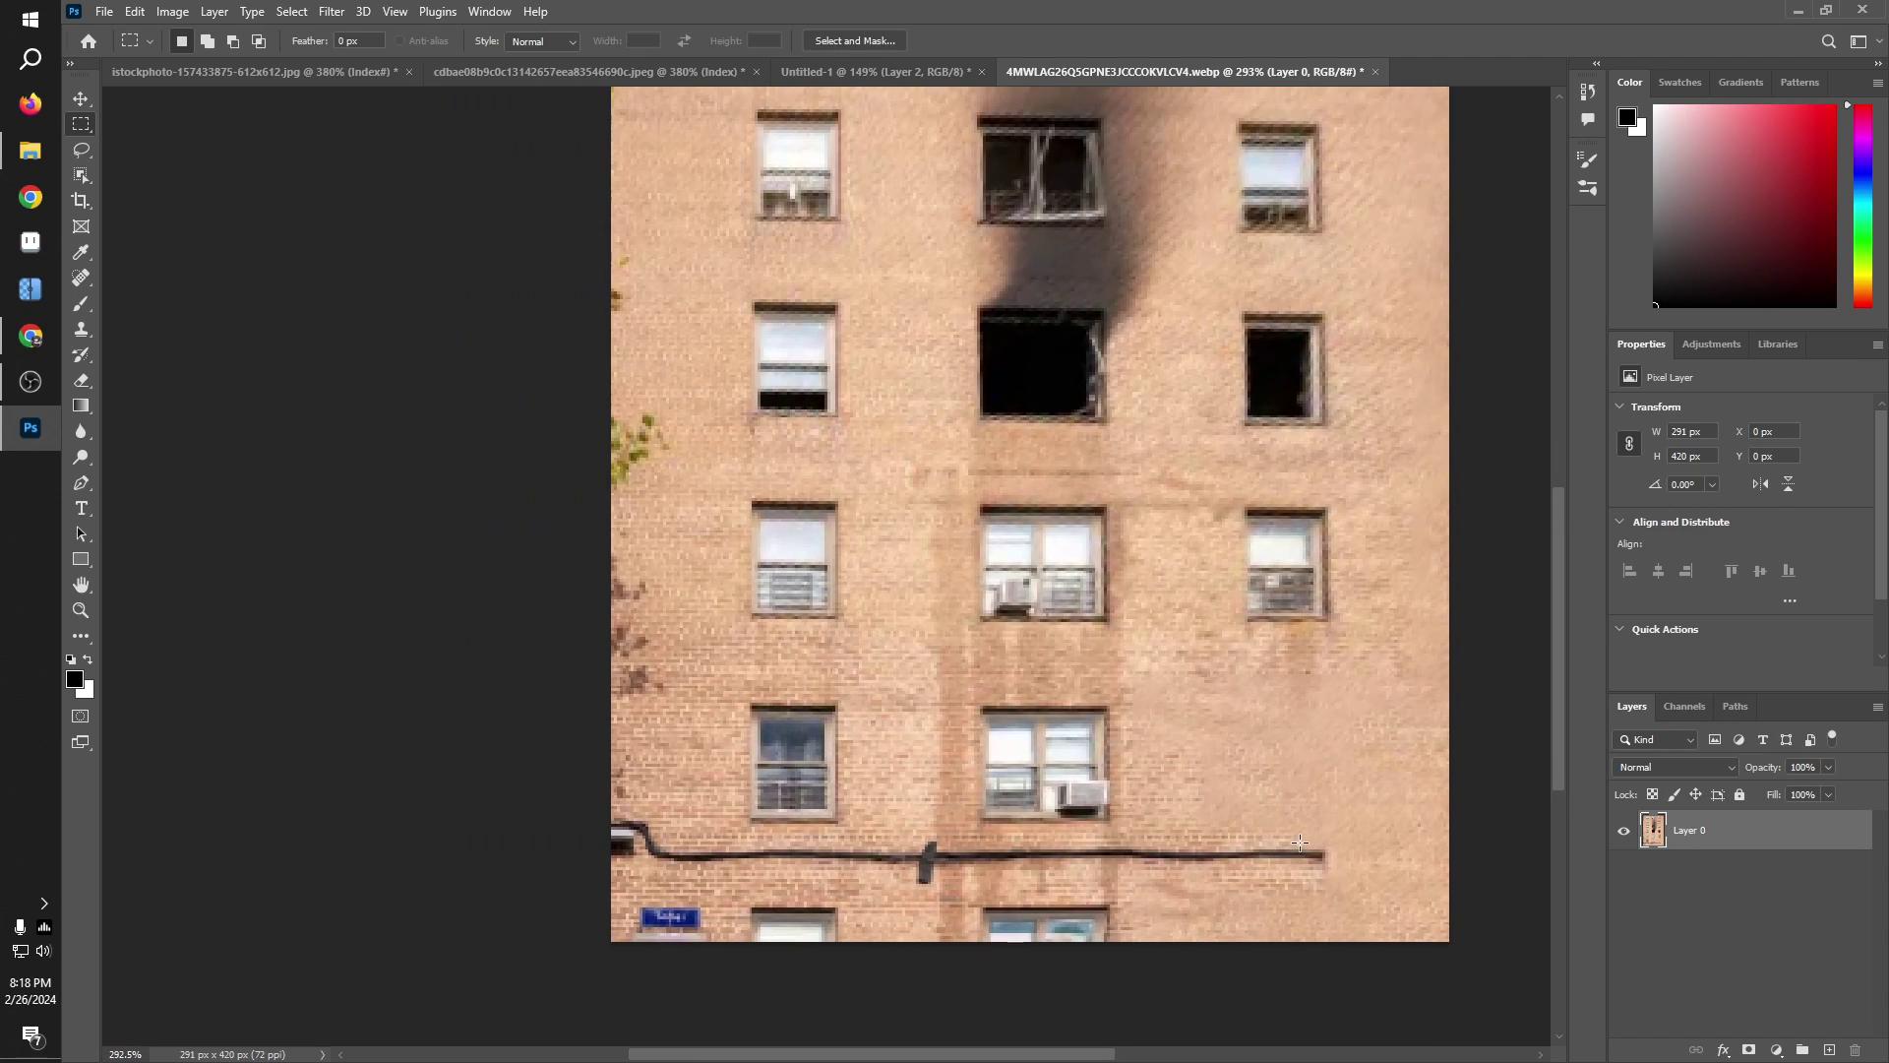
left_click_drag(1297, 835, 1512, 888)
key("shift+F5")
key("Return")
left_click_drag(1335, 836, 1518, 891)
key("shift+F5")
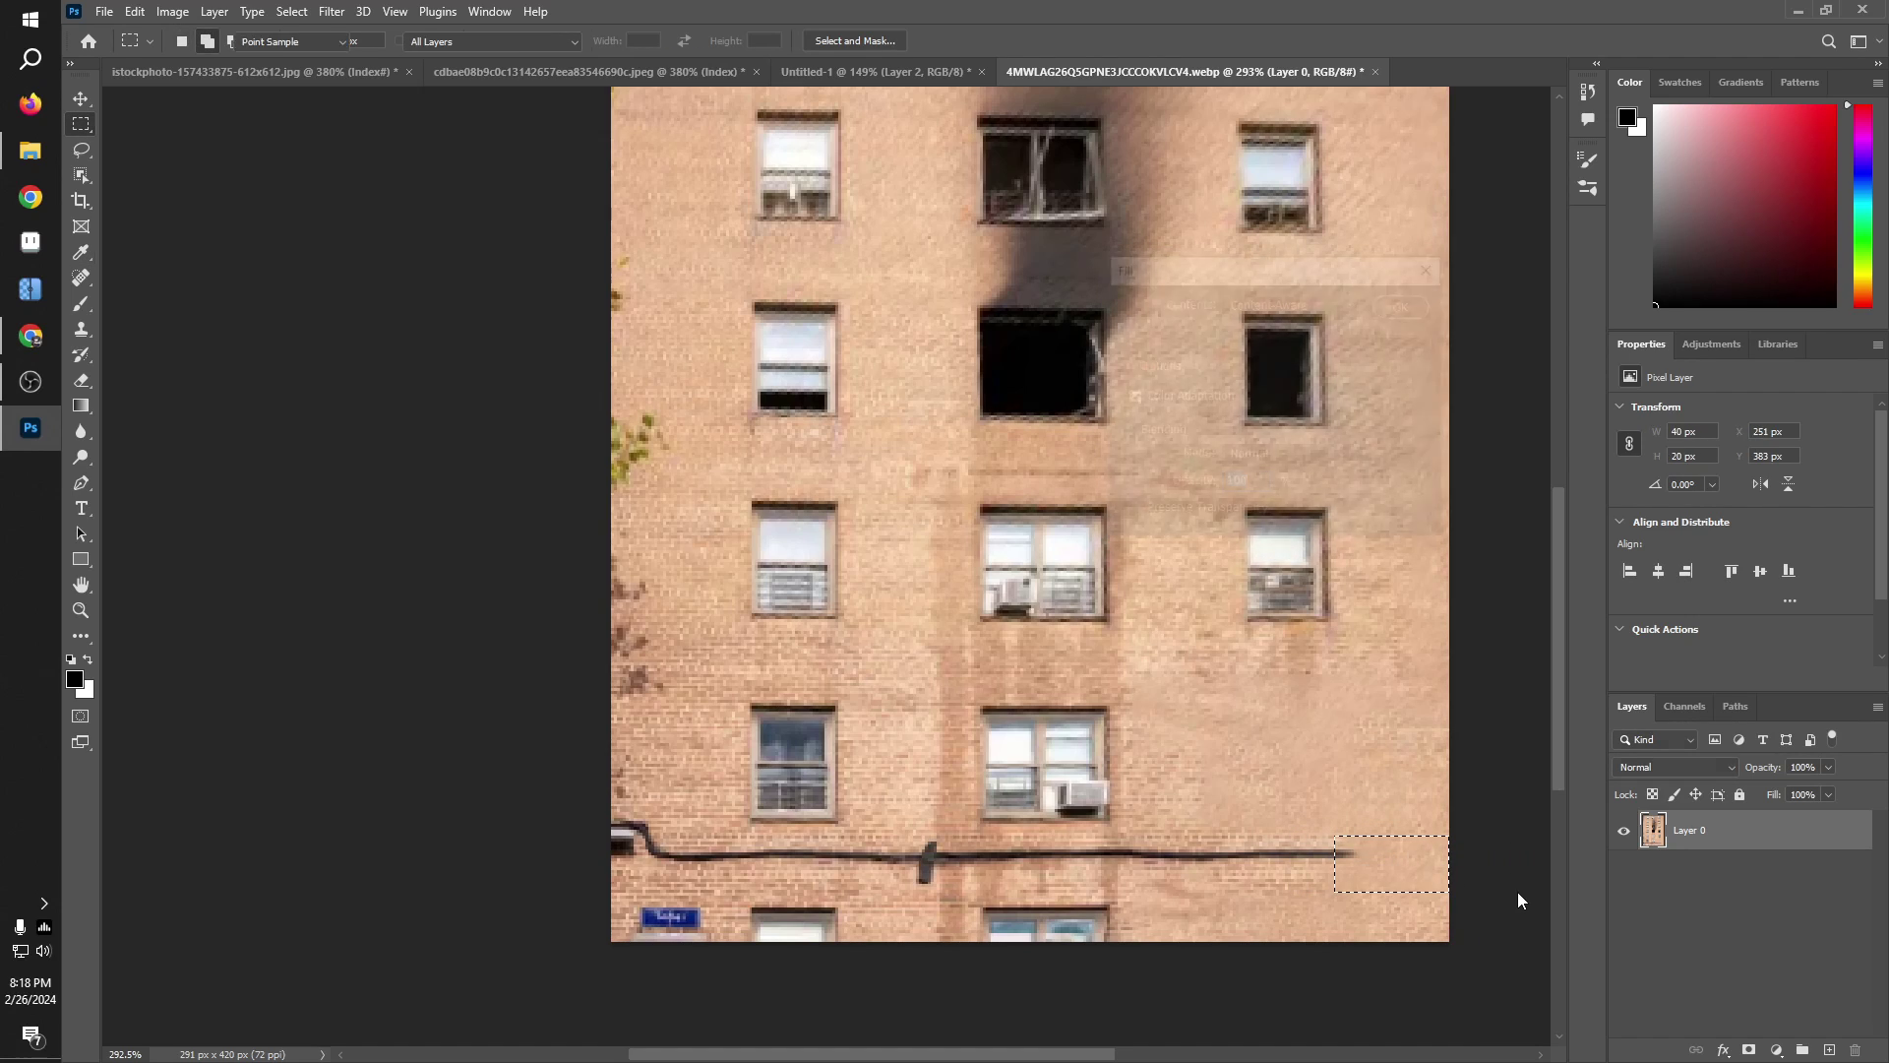
key("Return")
key("ctrl+d")
left_click_drag(1388, 818, 1494, 899)
key("shift+F5")
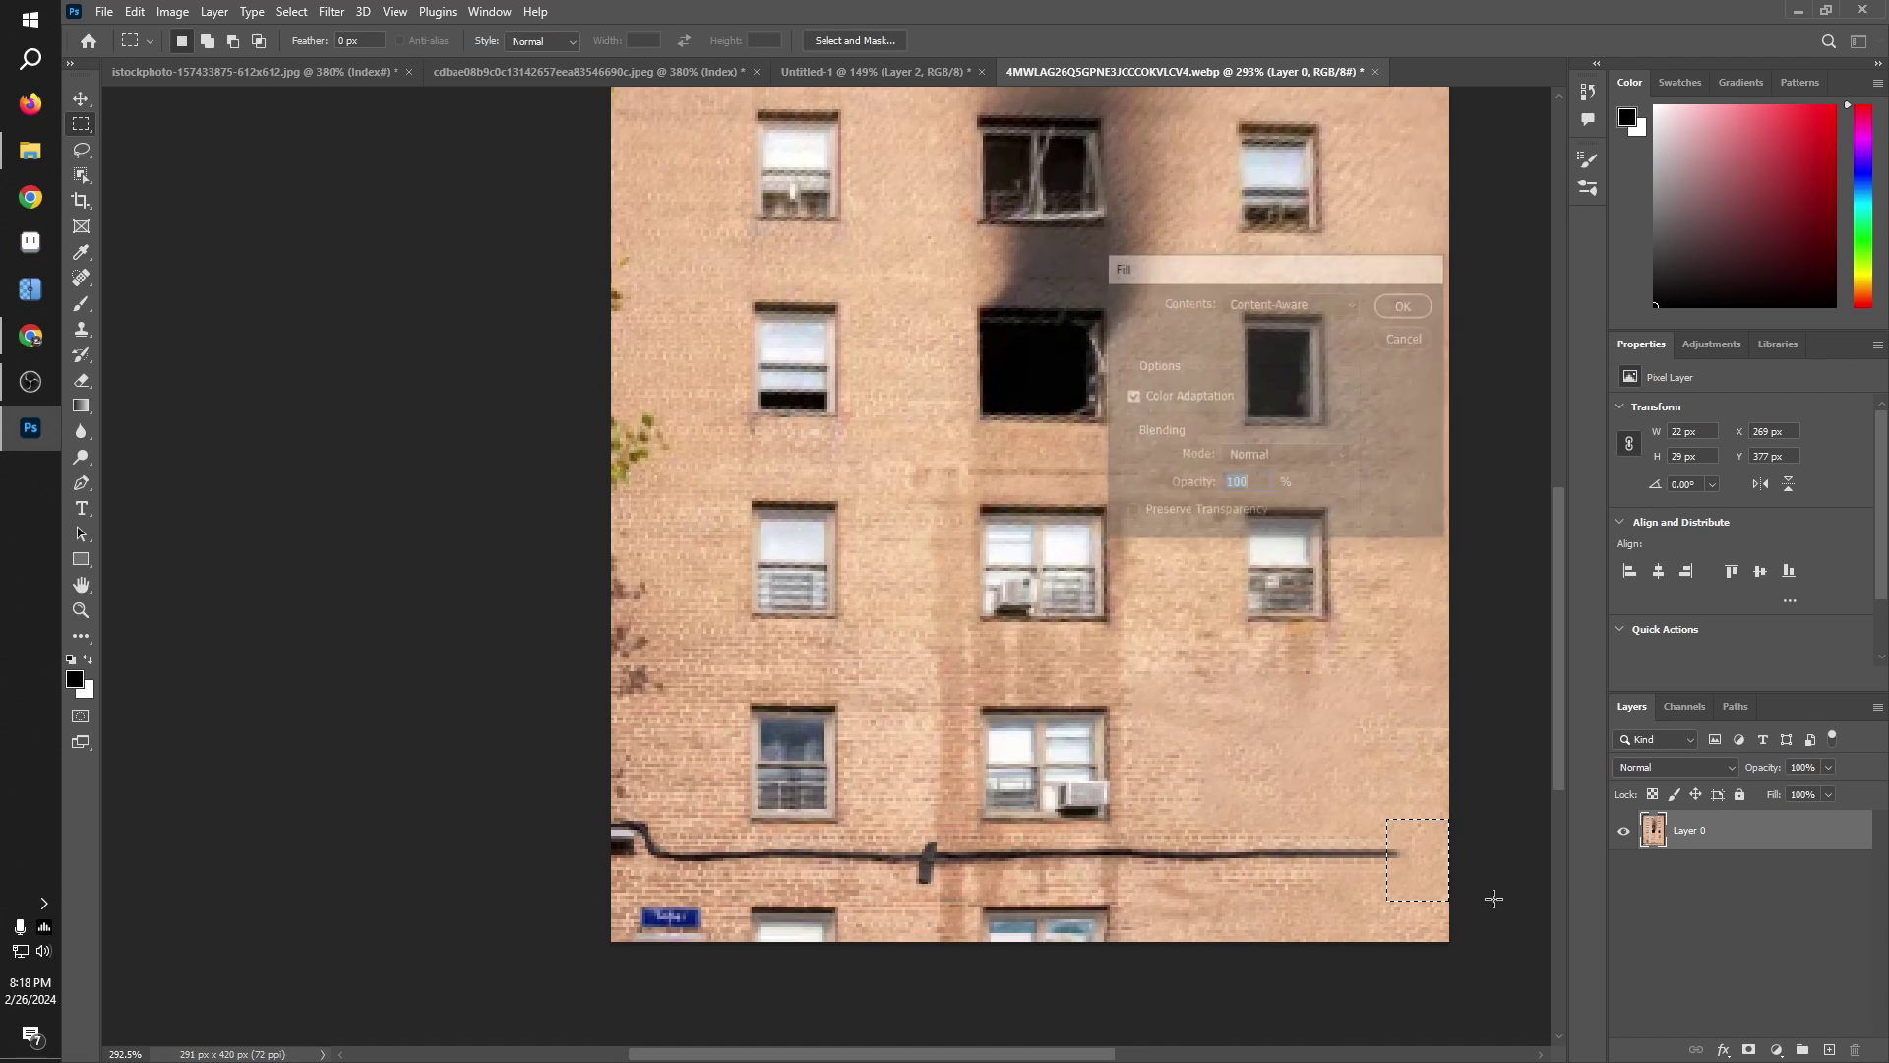
key("Return")
key("ctrl+d")
Step: Copy the lowest right-hand window, an area about 44 × 59 px, to a new layer and place it one floor below
scroll(1254, 772, "down", 1)
scroll(1254, 772, "down", 1)
scroll(1168, 853, "up", 2)
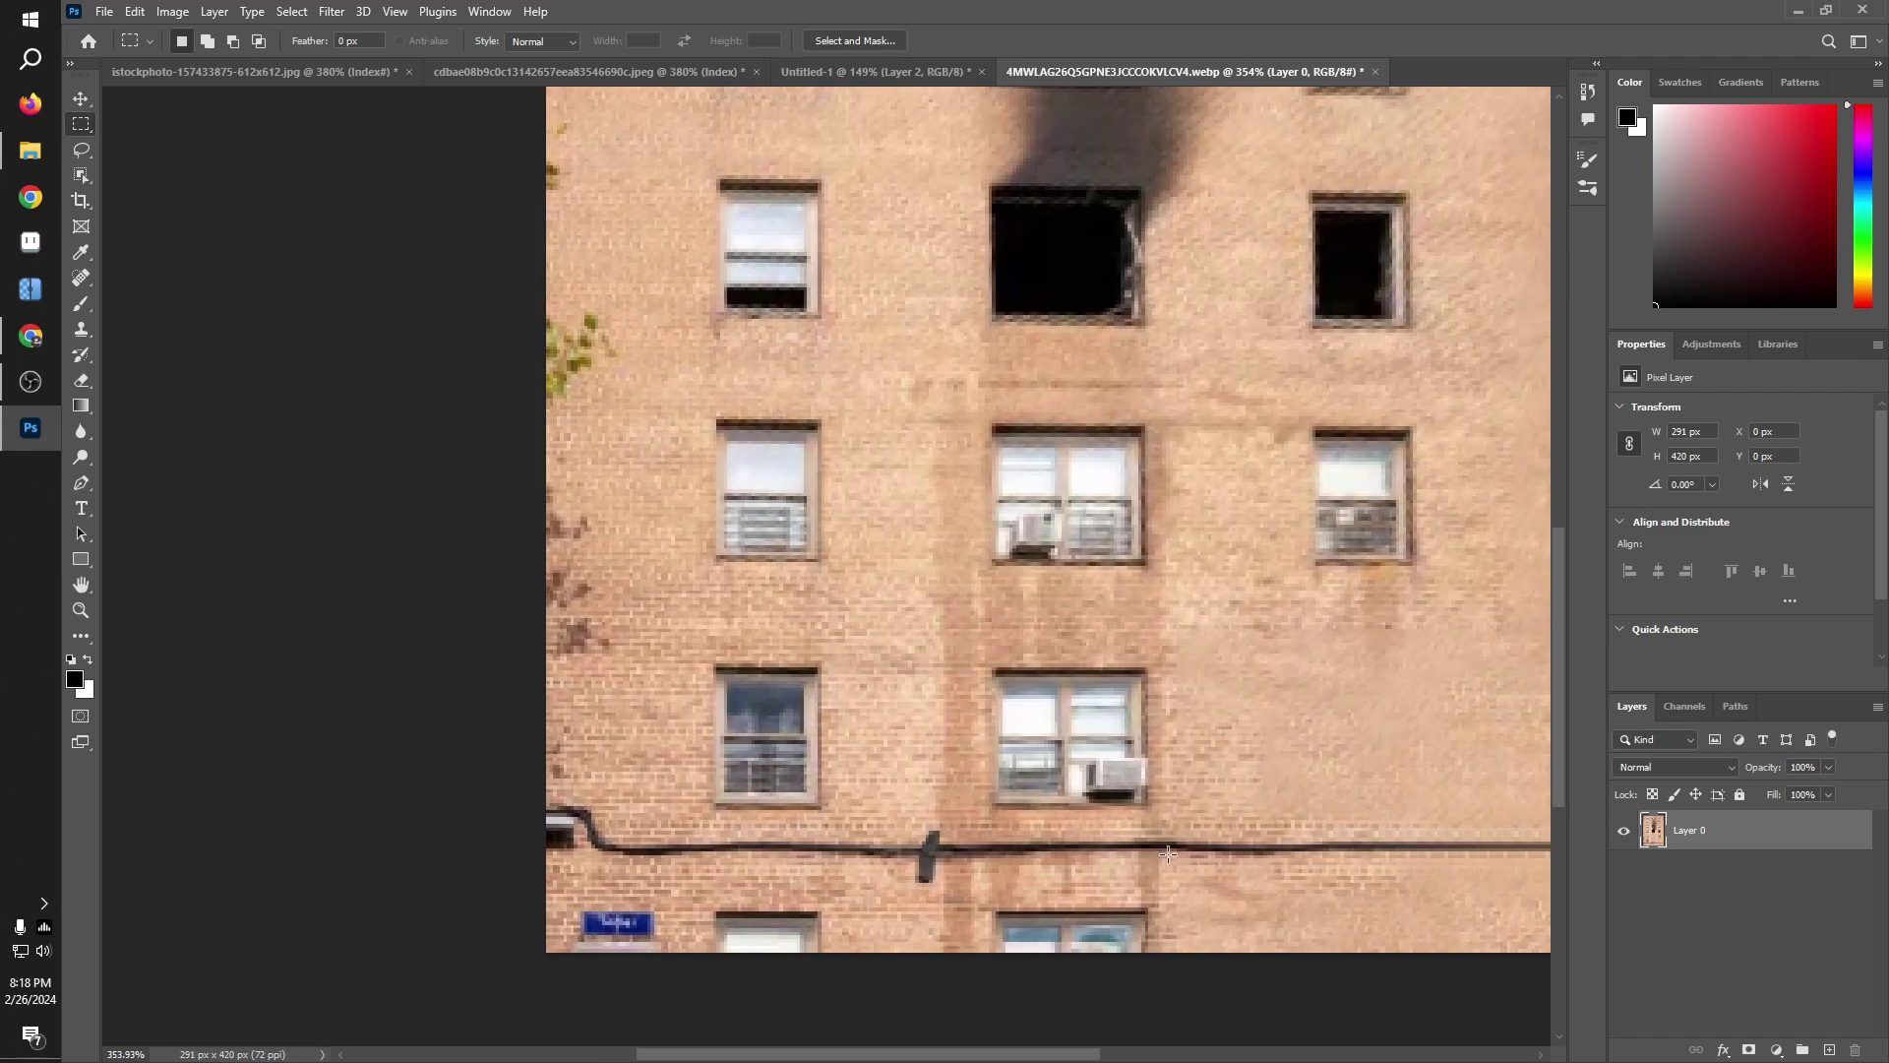
left_click_drag(1284, 401, 1433, 602)
key("ctrl+j")
scroll(1372, 521, "down", 3)
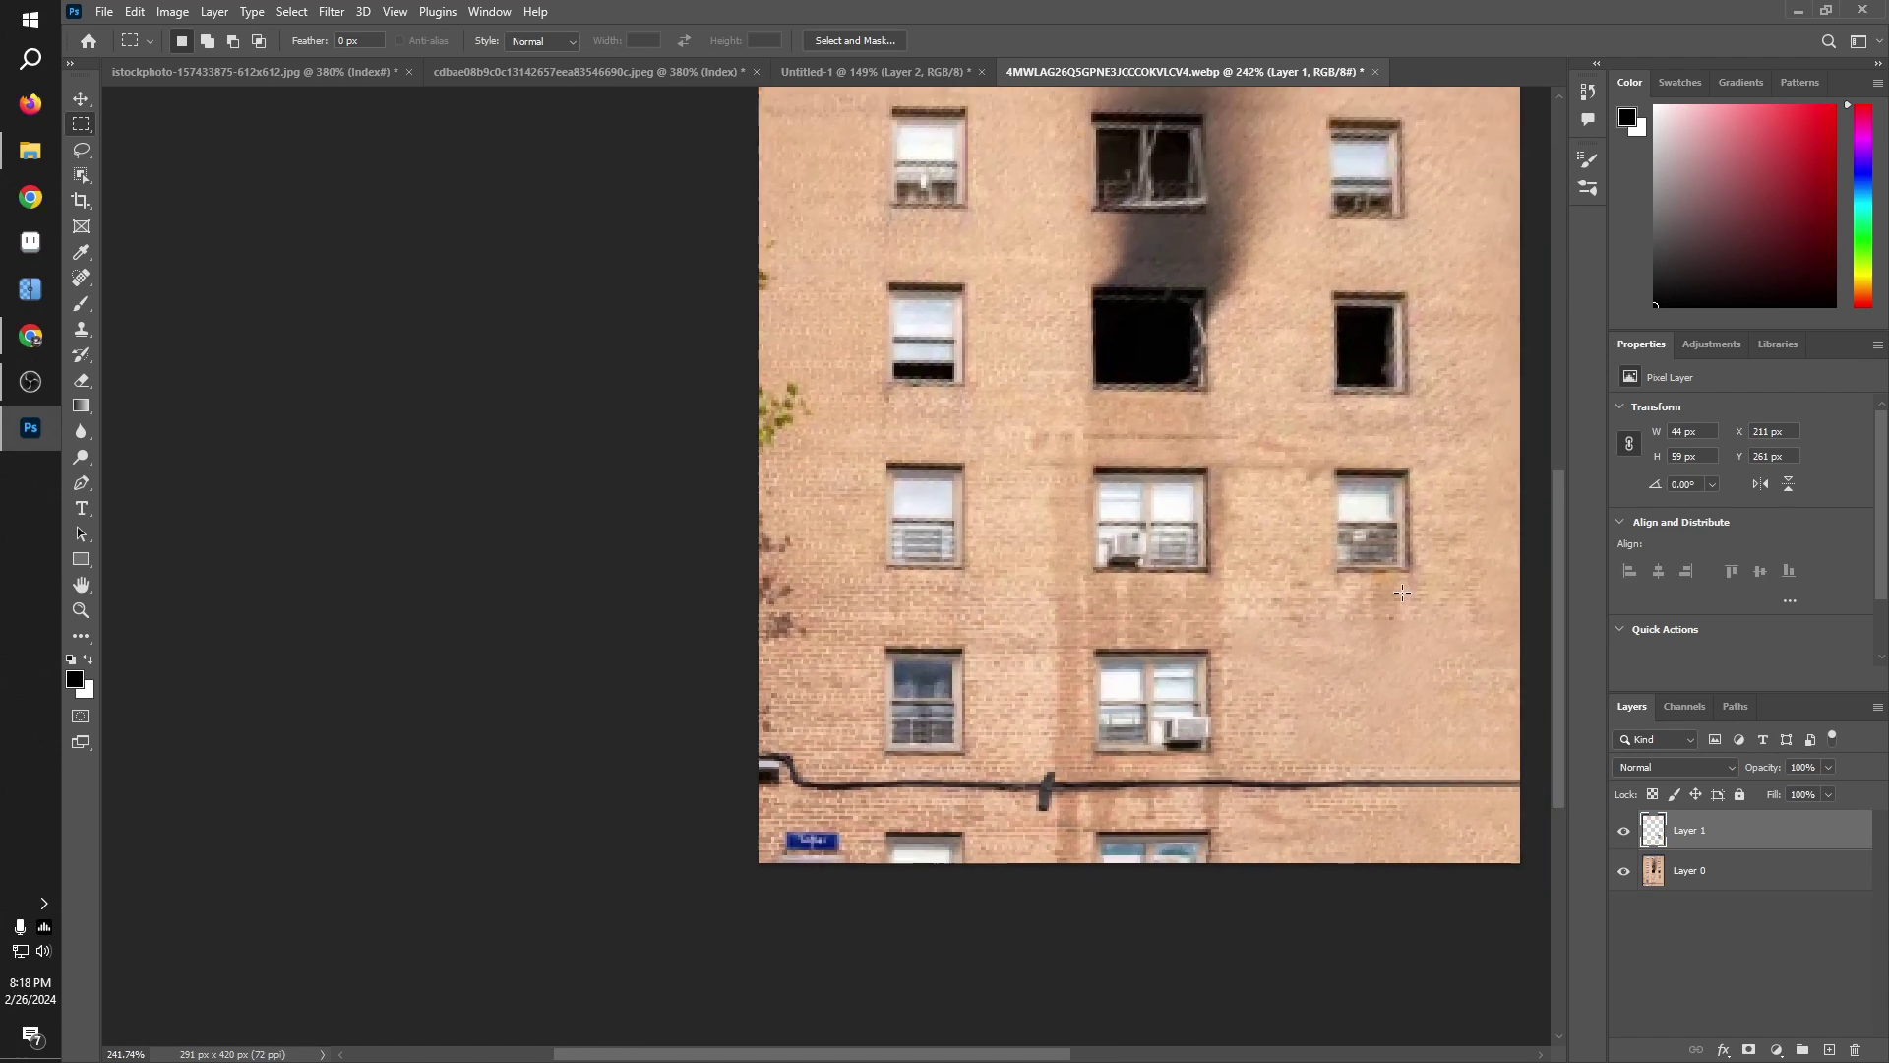
scroll(1427, 585, "up", 2)
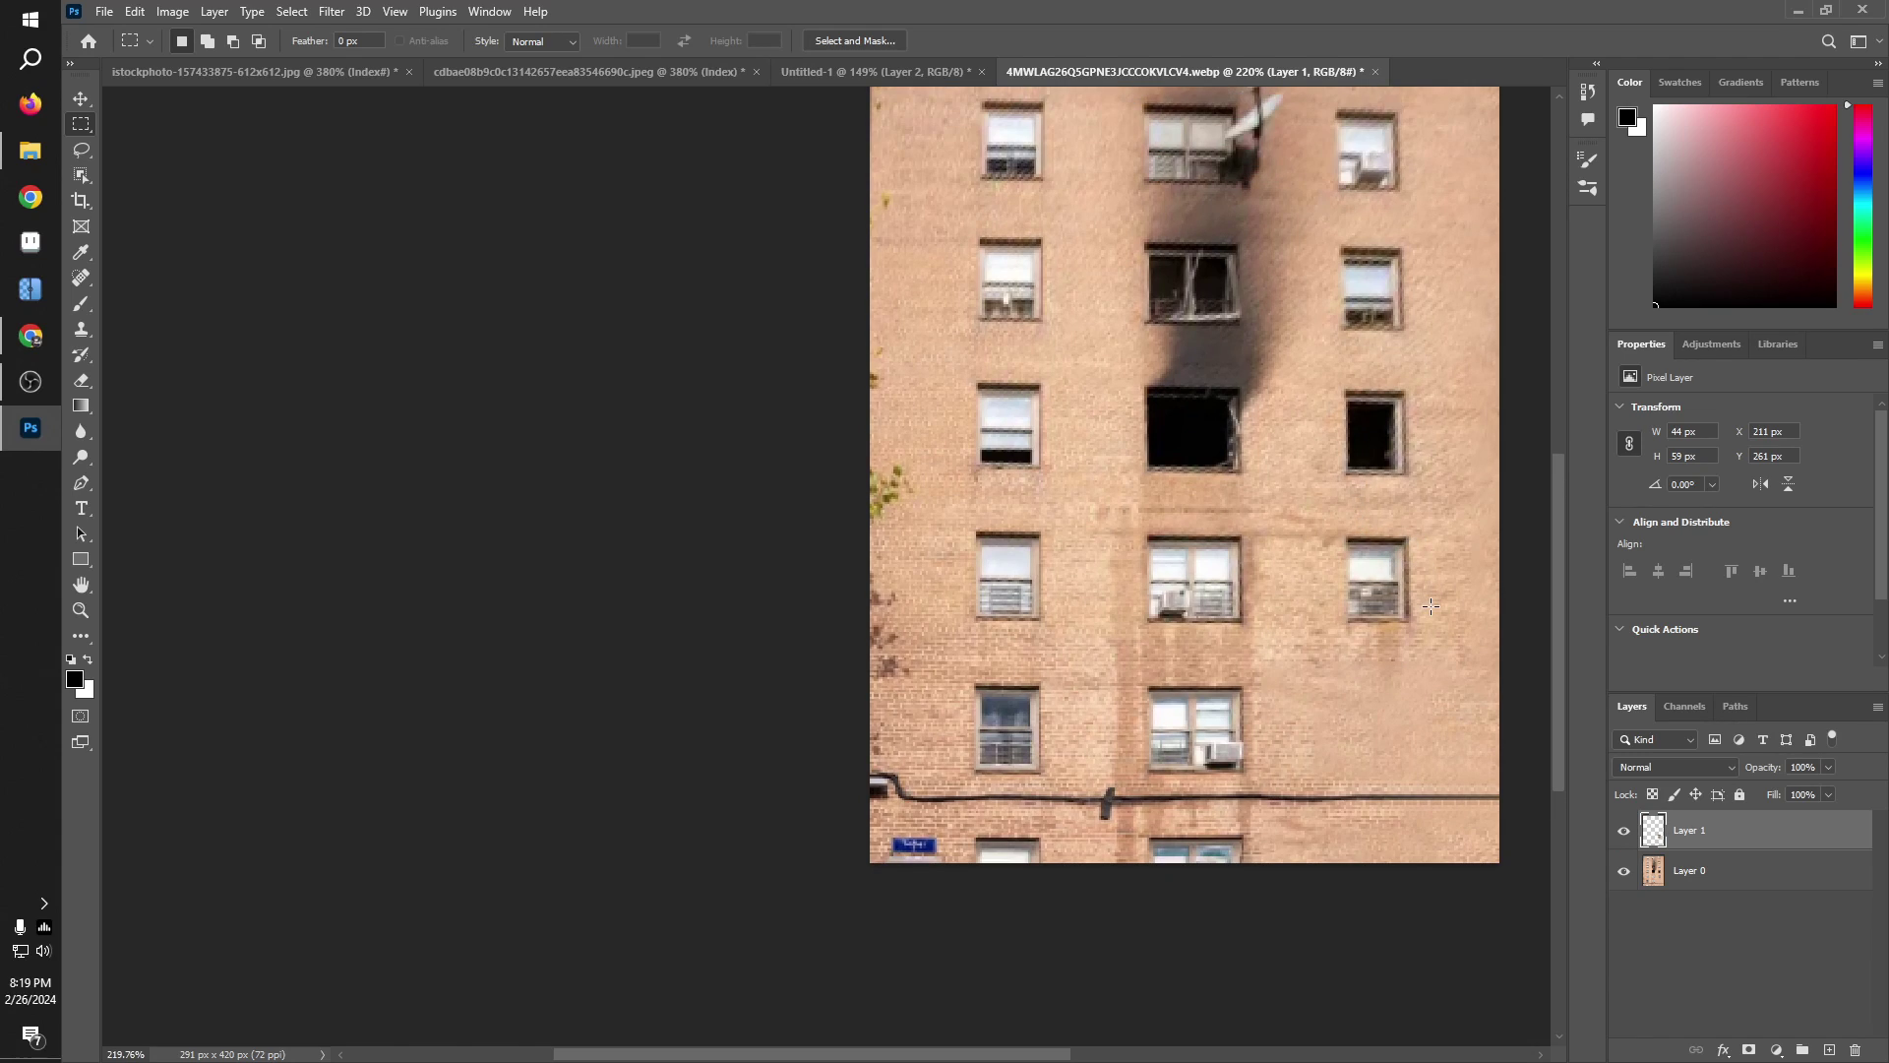
key("v")
left_click_drag(1362, 576, 1413, 738)
scroll(1466, 837, "up", 5)
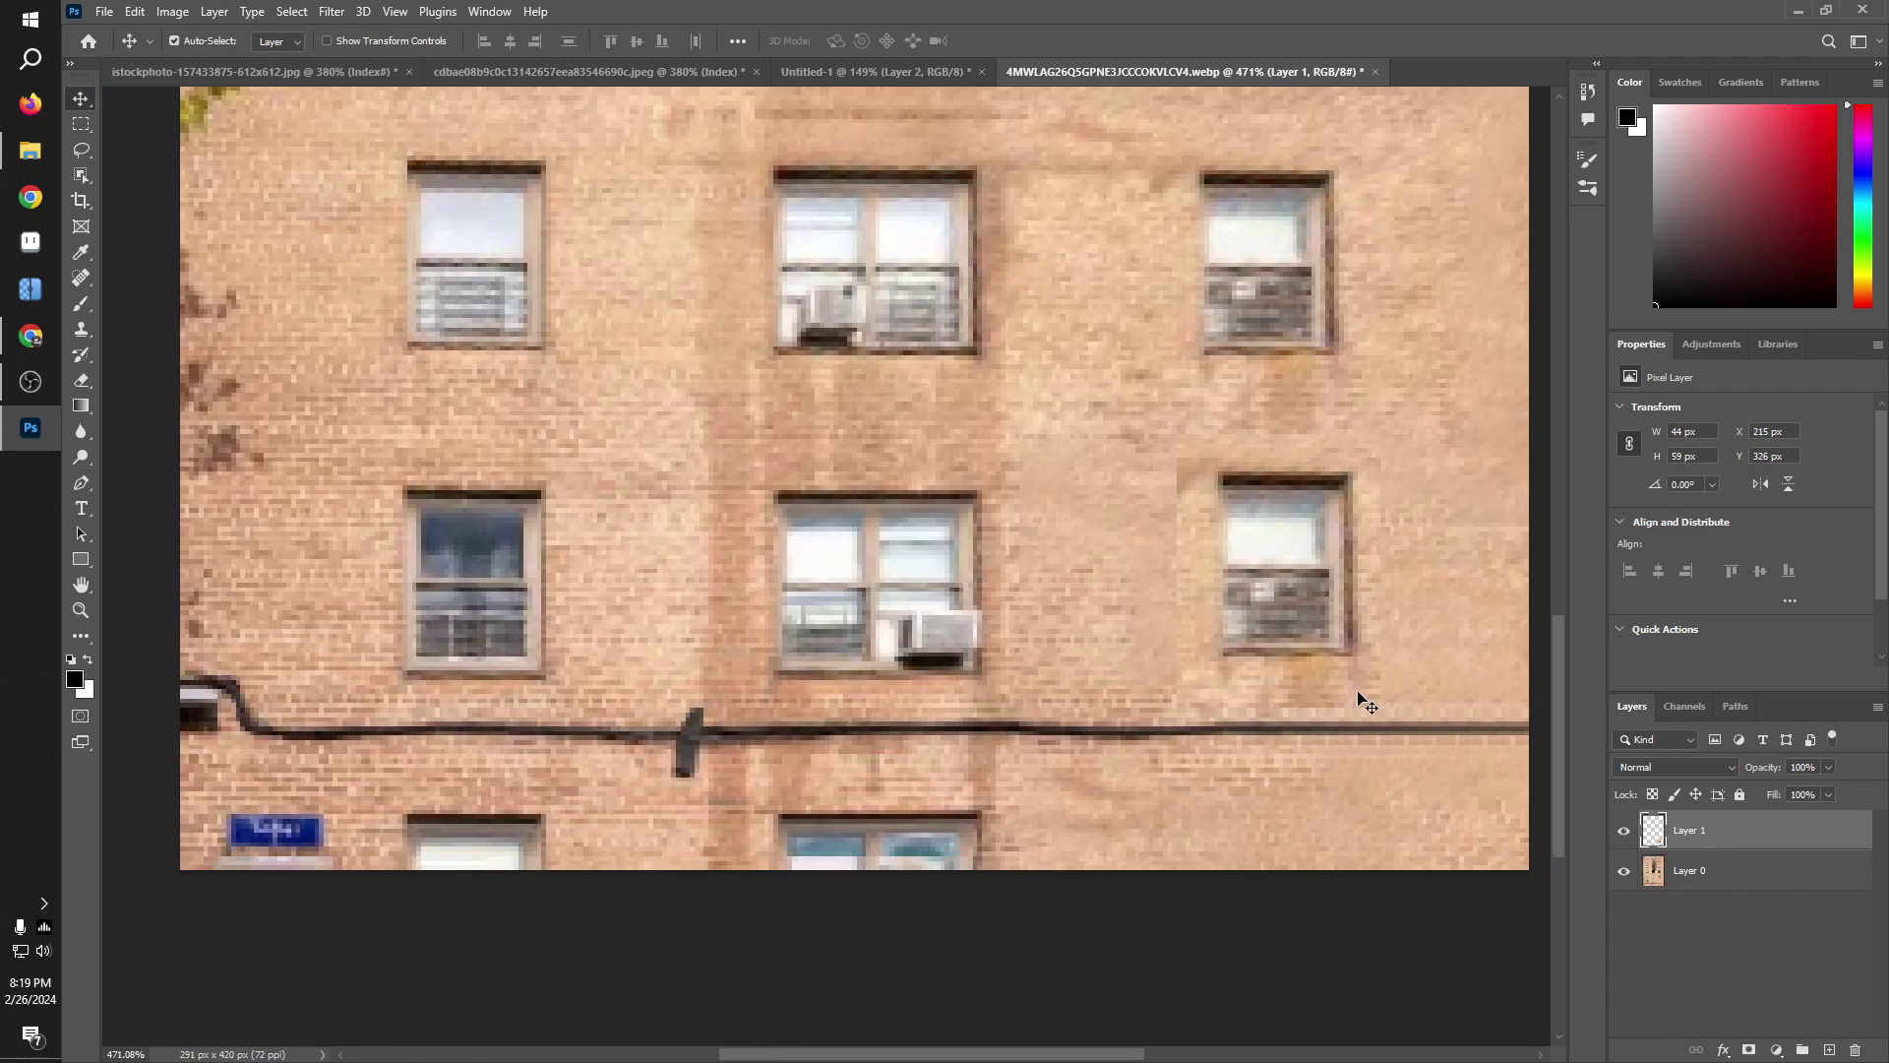
Step: Merge the copied window layer with the facade layer
left_click(1737, 873, "shift")
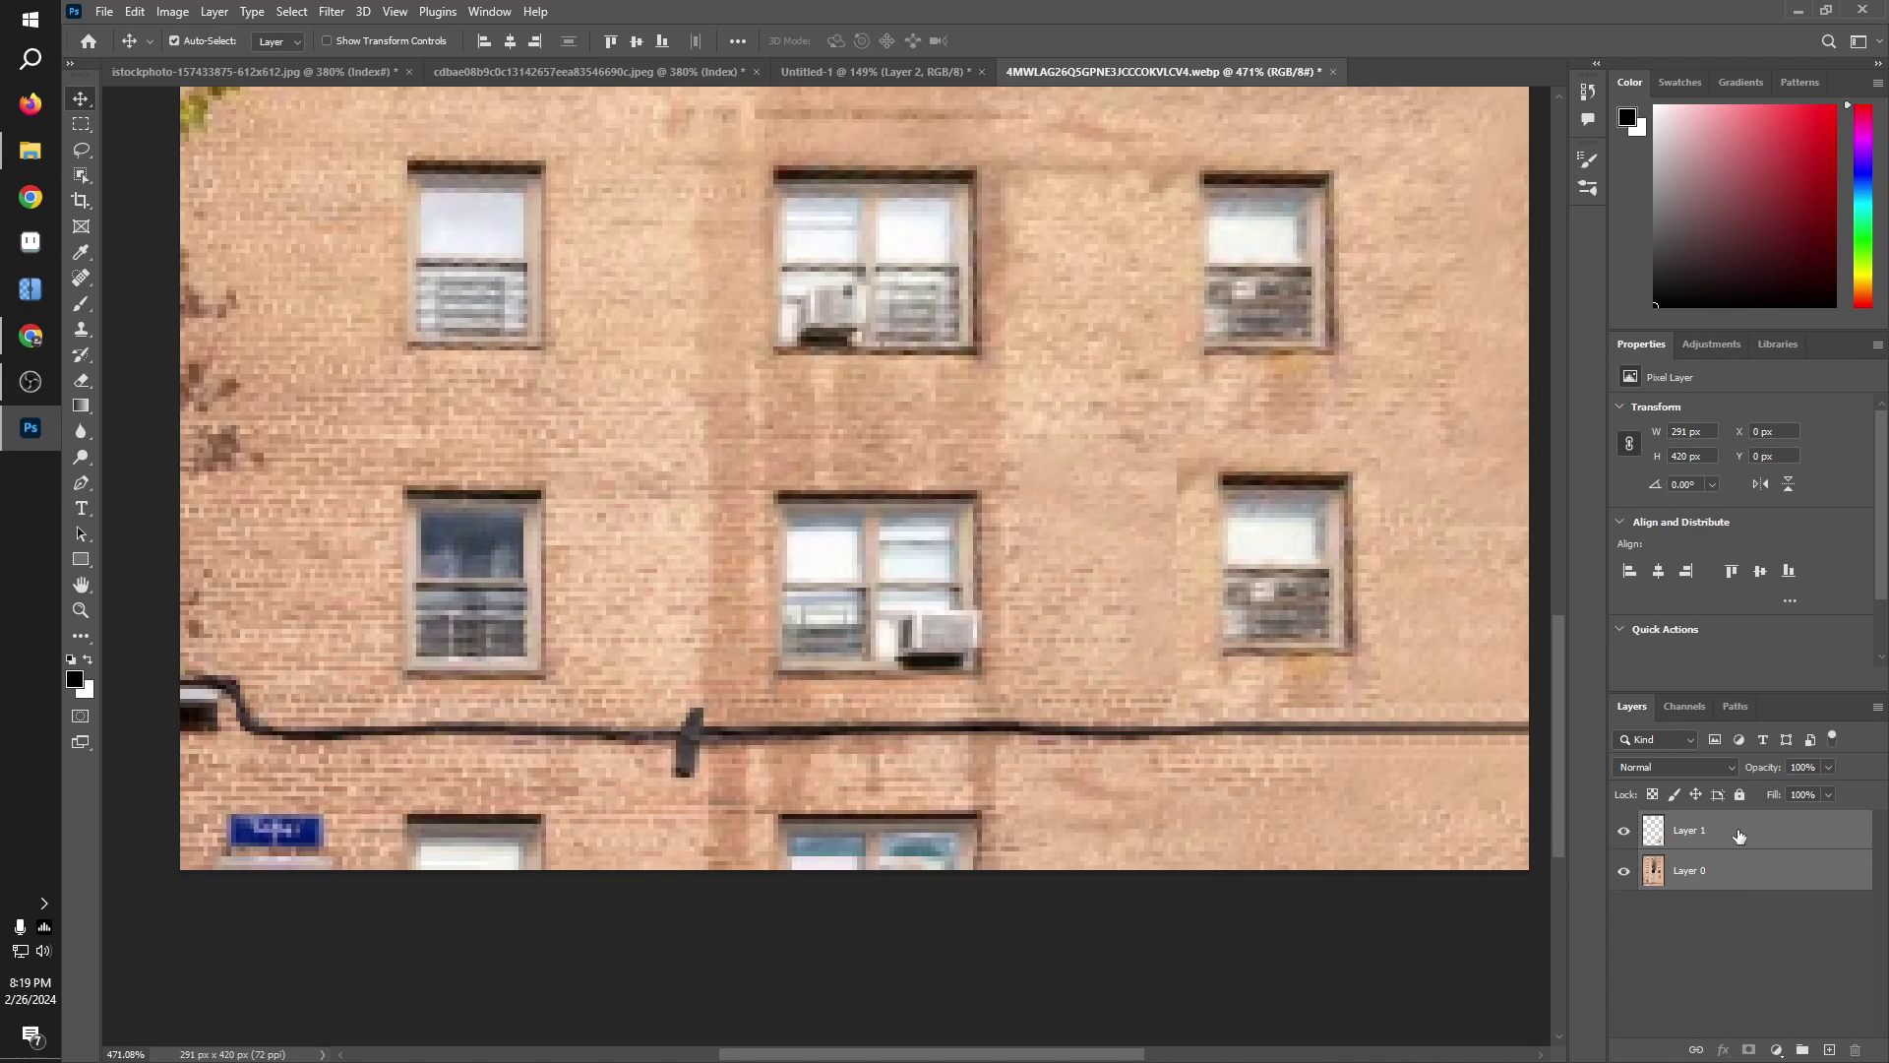
right_click(1732, 854)
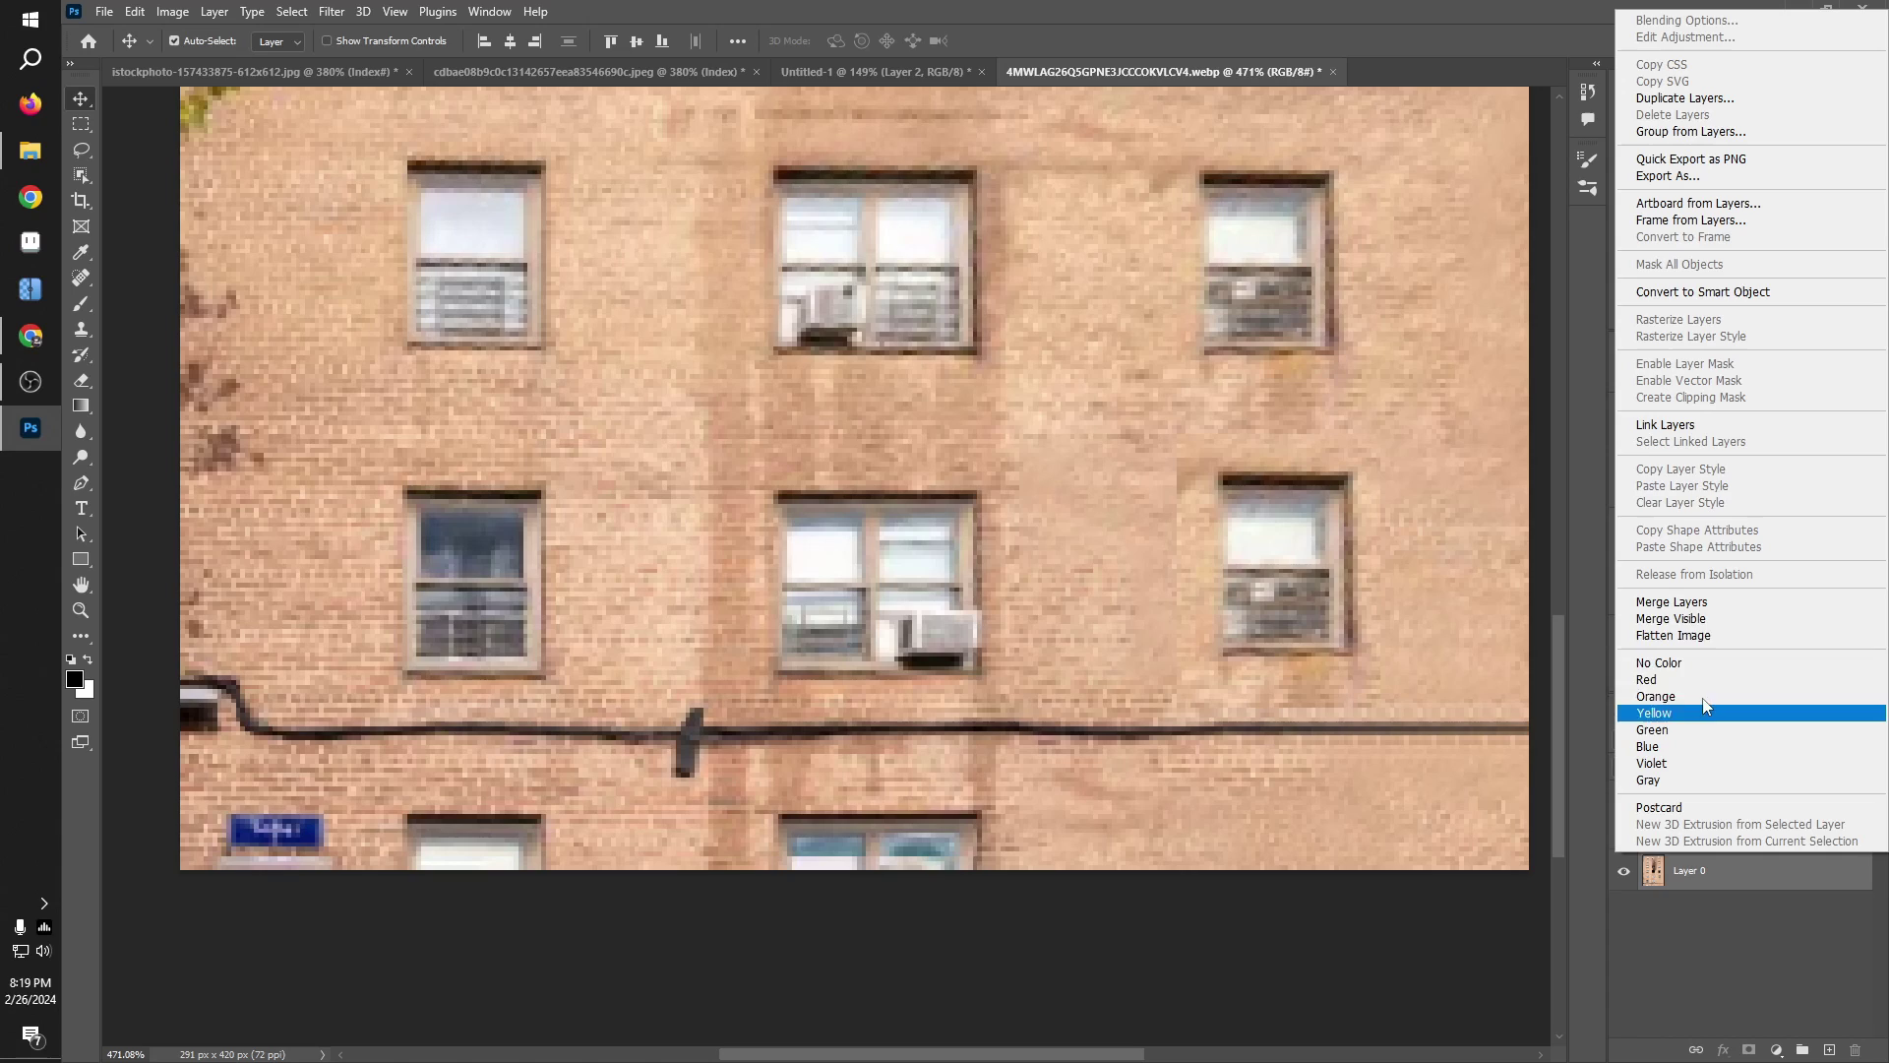
left_click(1711, 602)
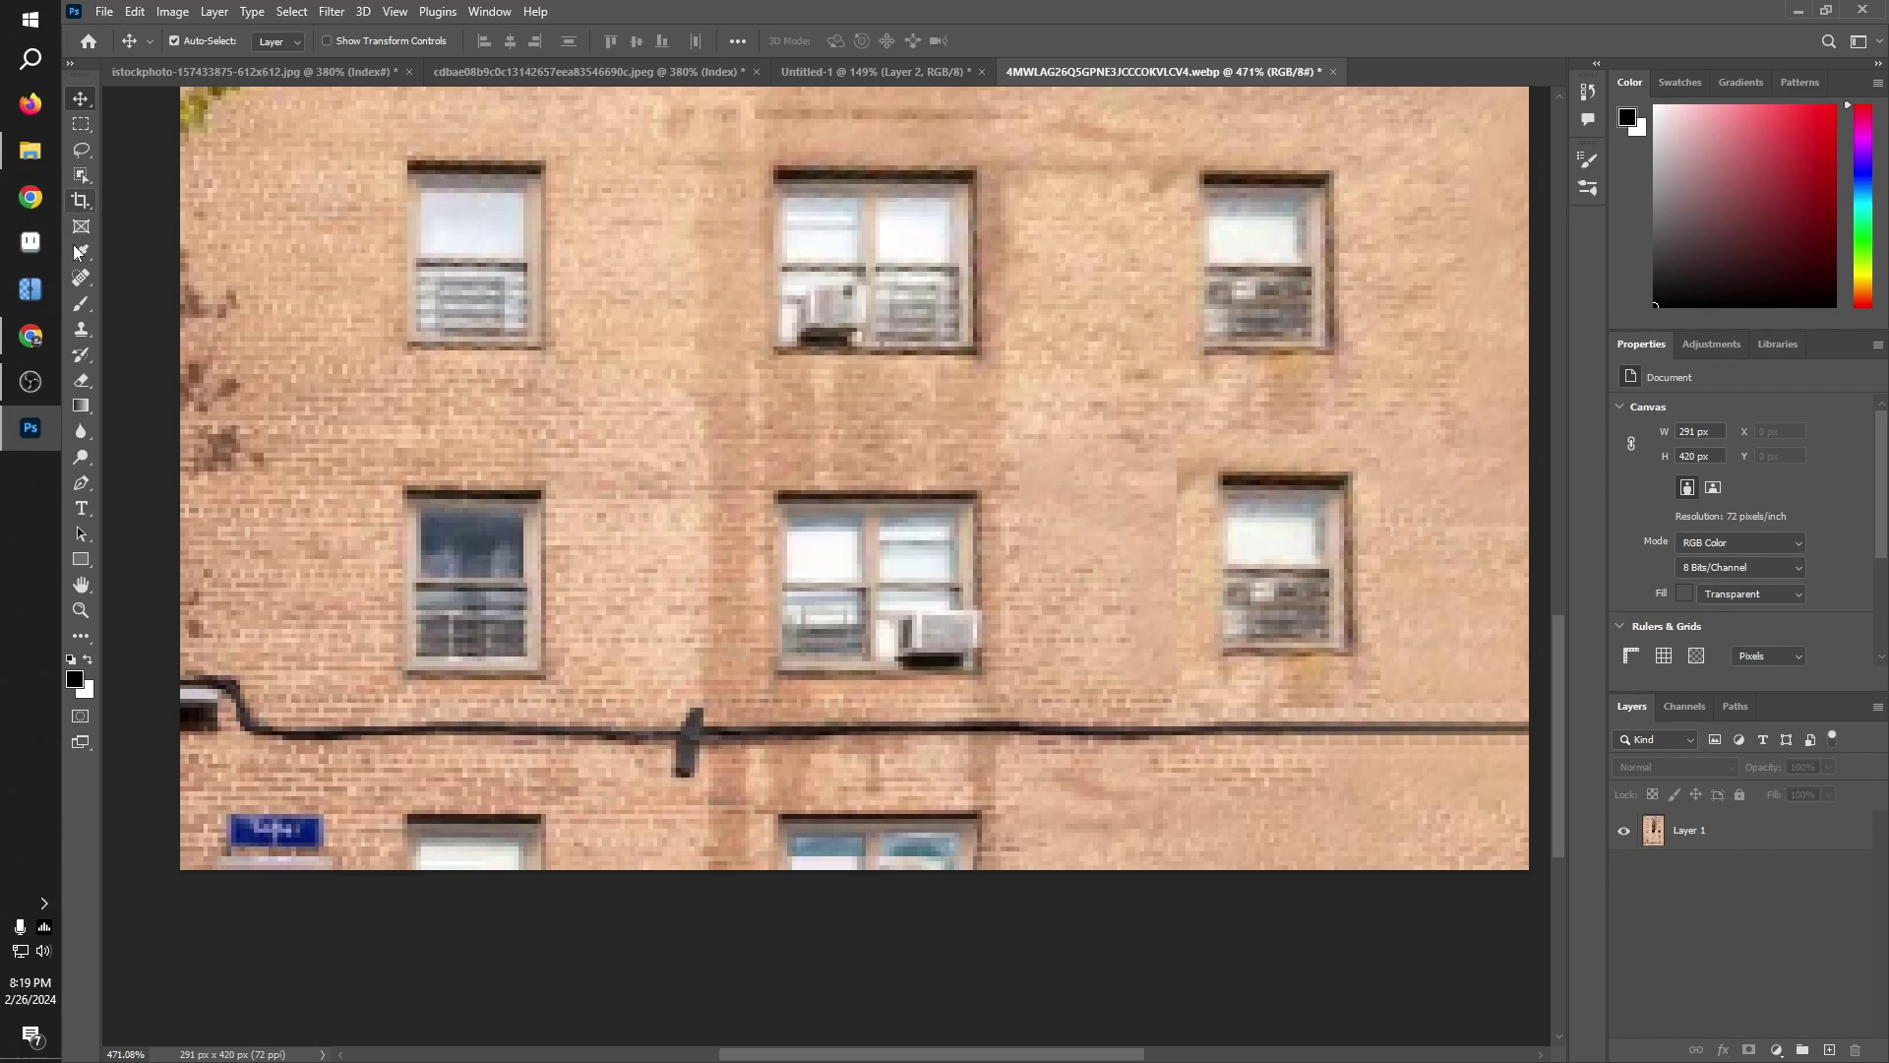
Step: Blend the seams beside and above the copied lower window into the brickwork with the Spot Healing Brush on Layer 1
left_click(79, 281)
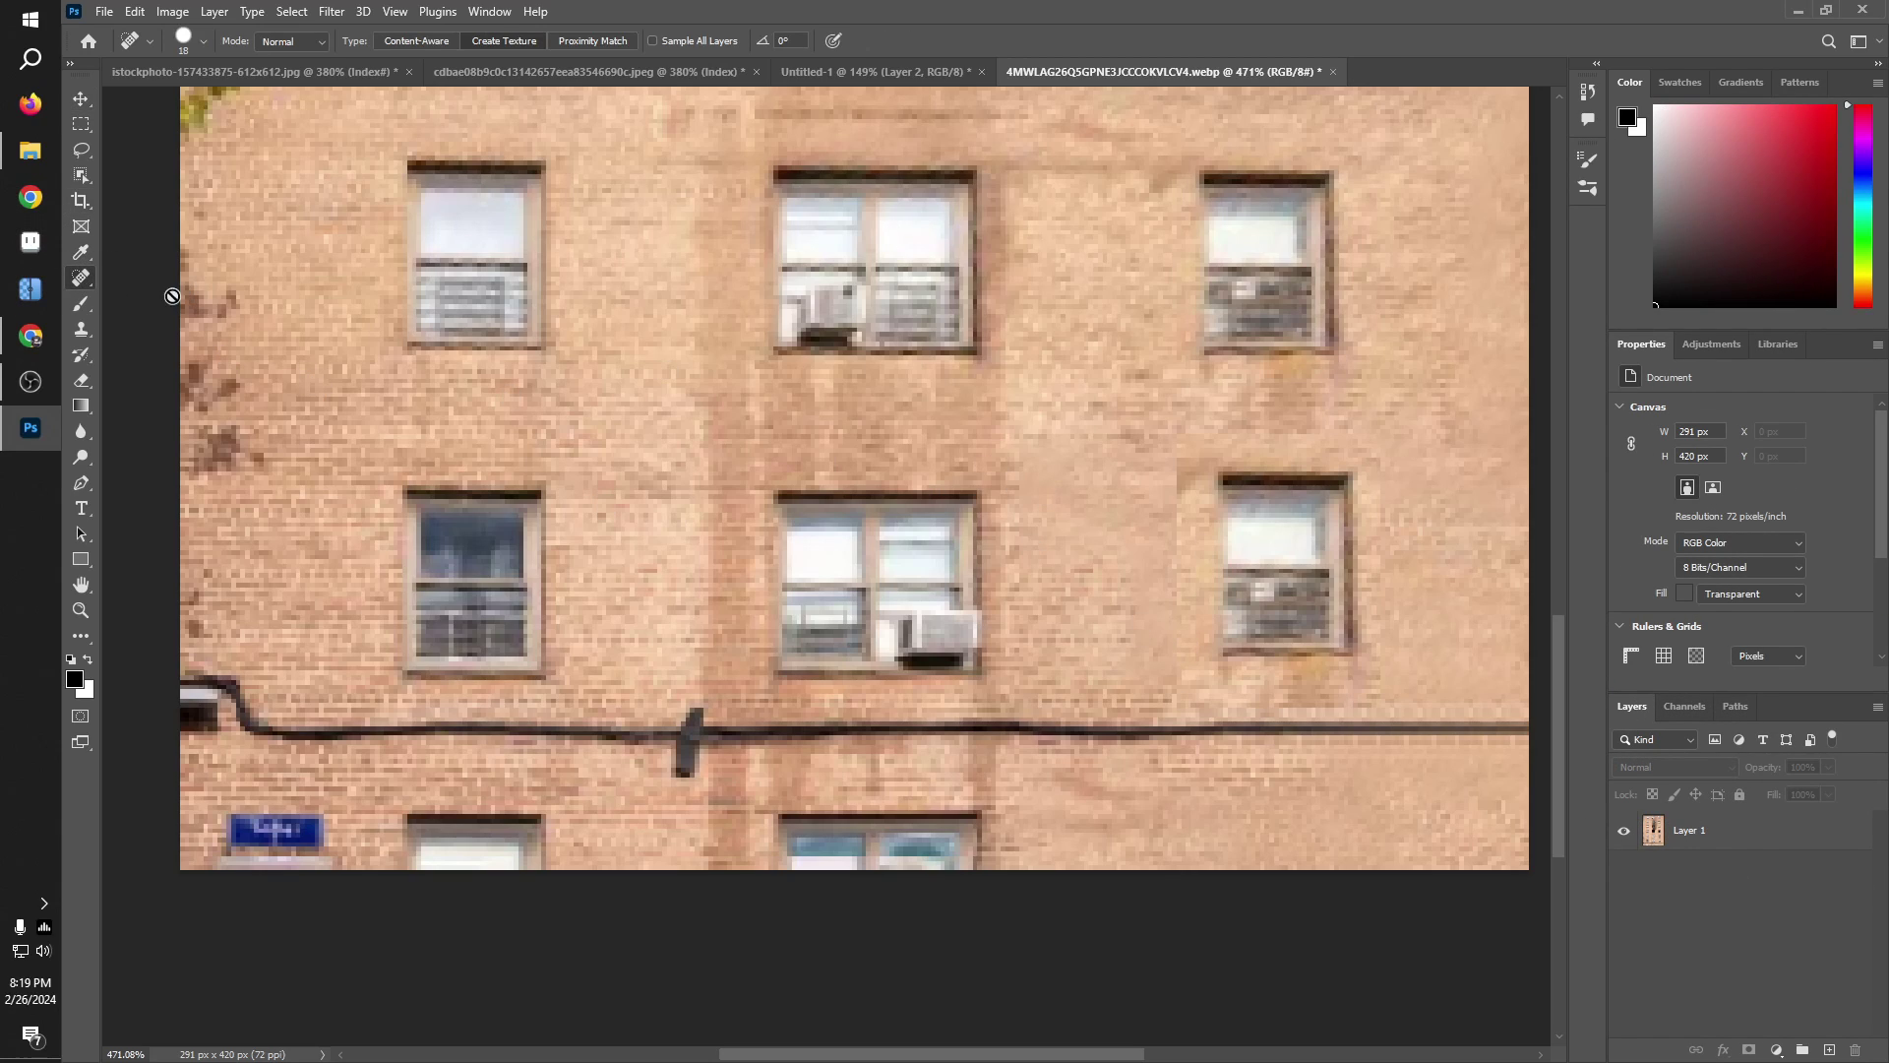
right_click(82, 280)
left_click(1775, 833)
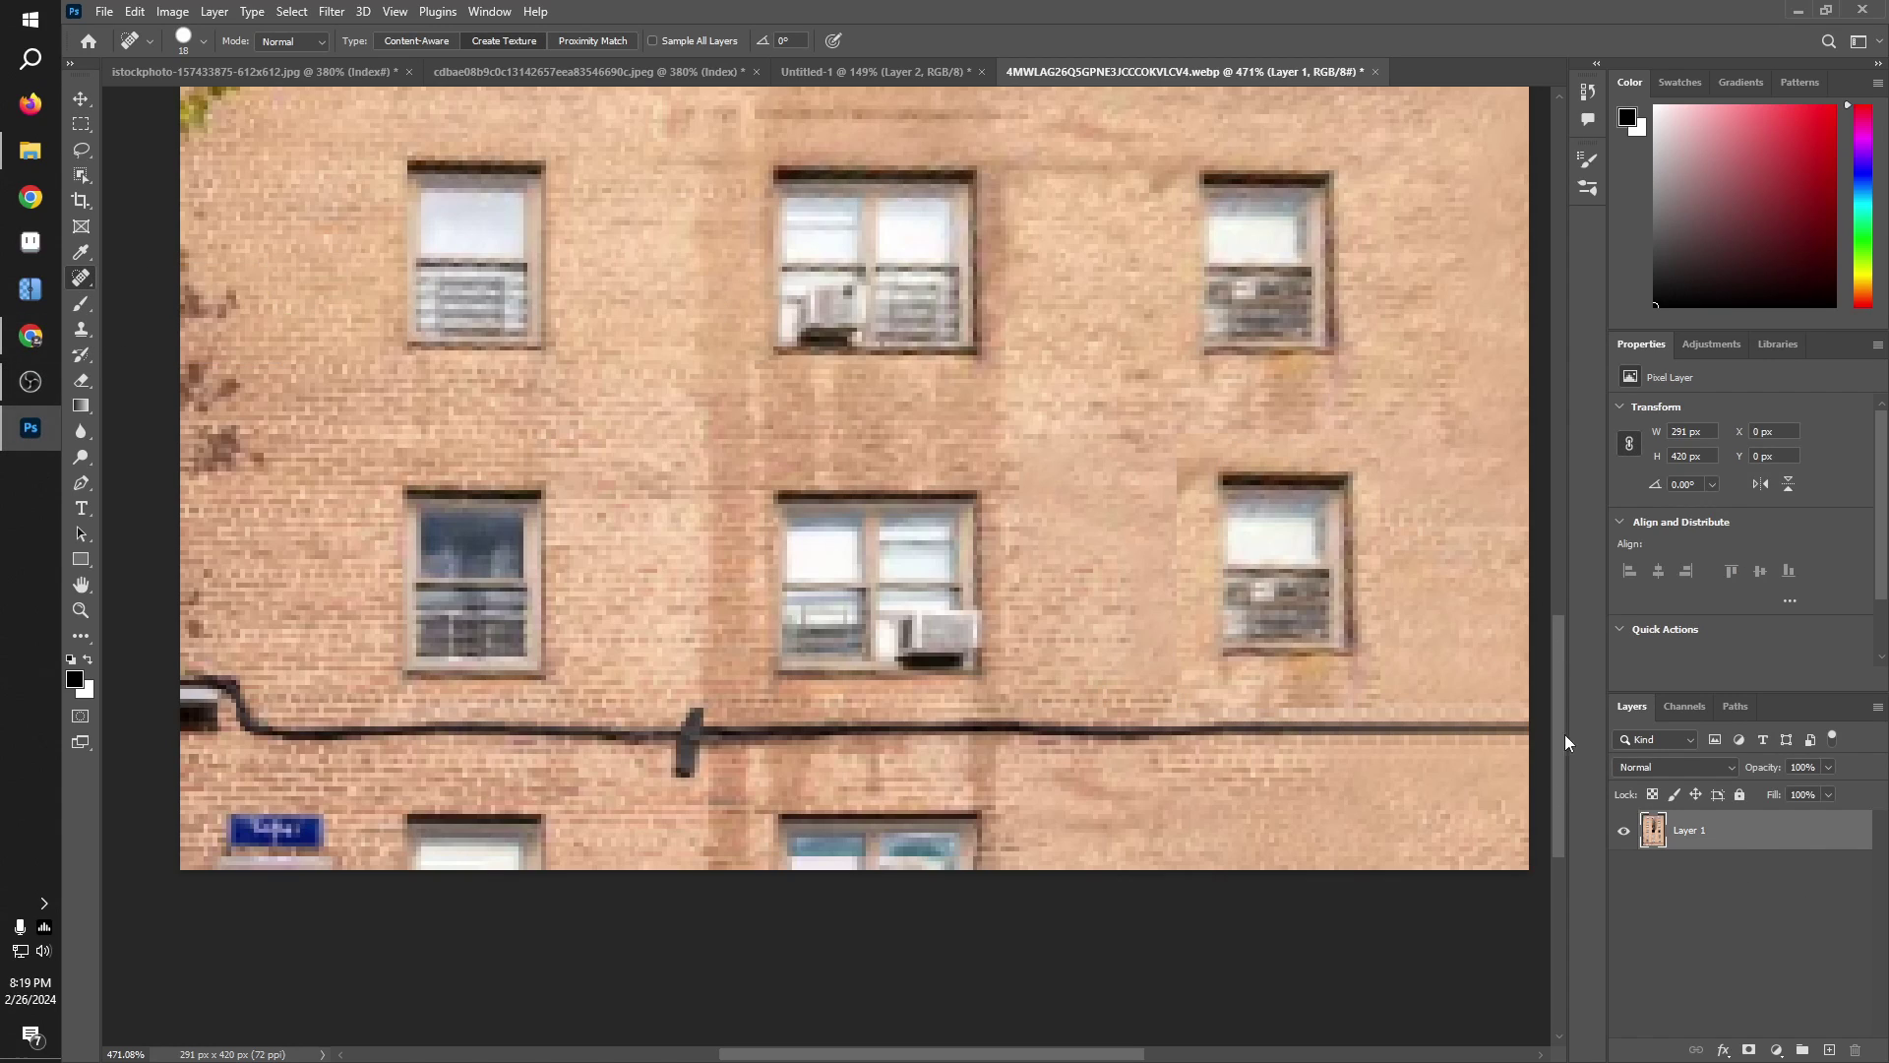
left_click(1159, 632)
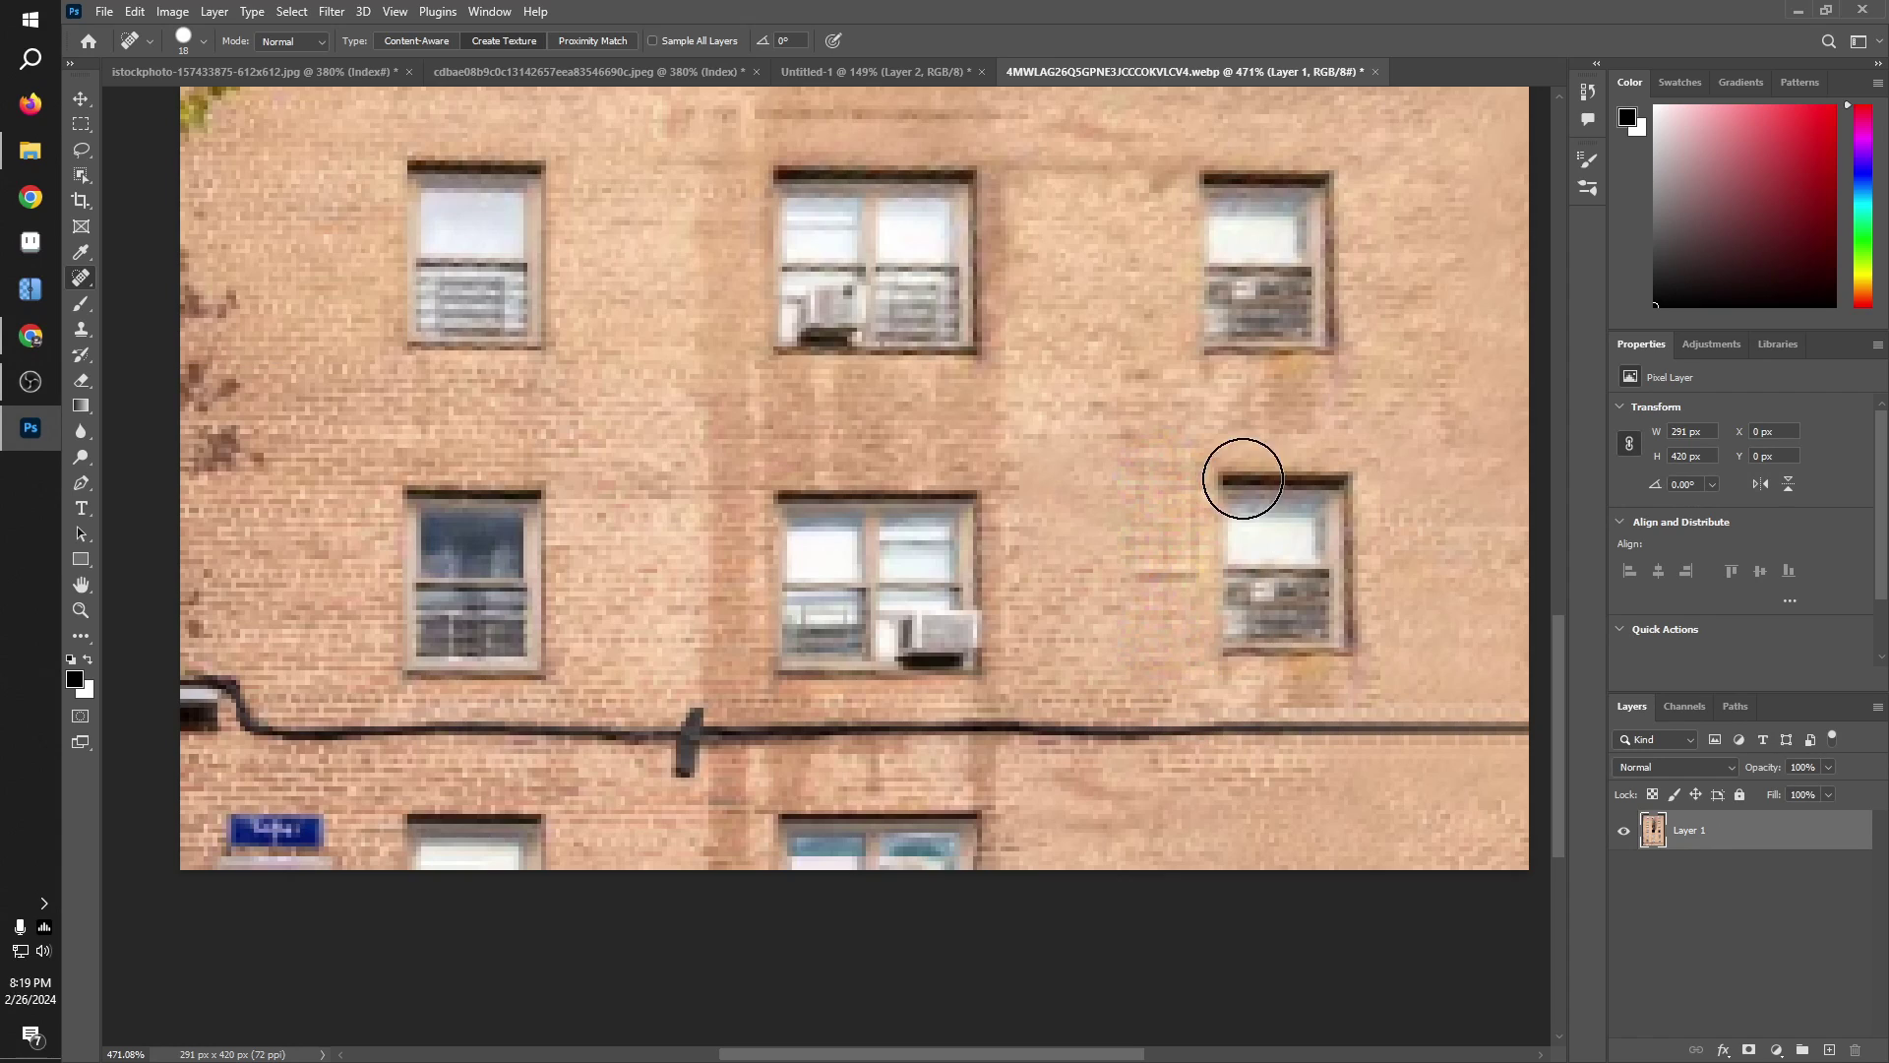
left_click(1259, 428)
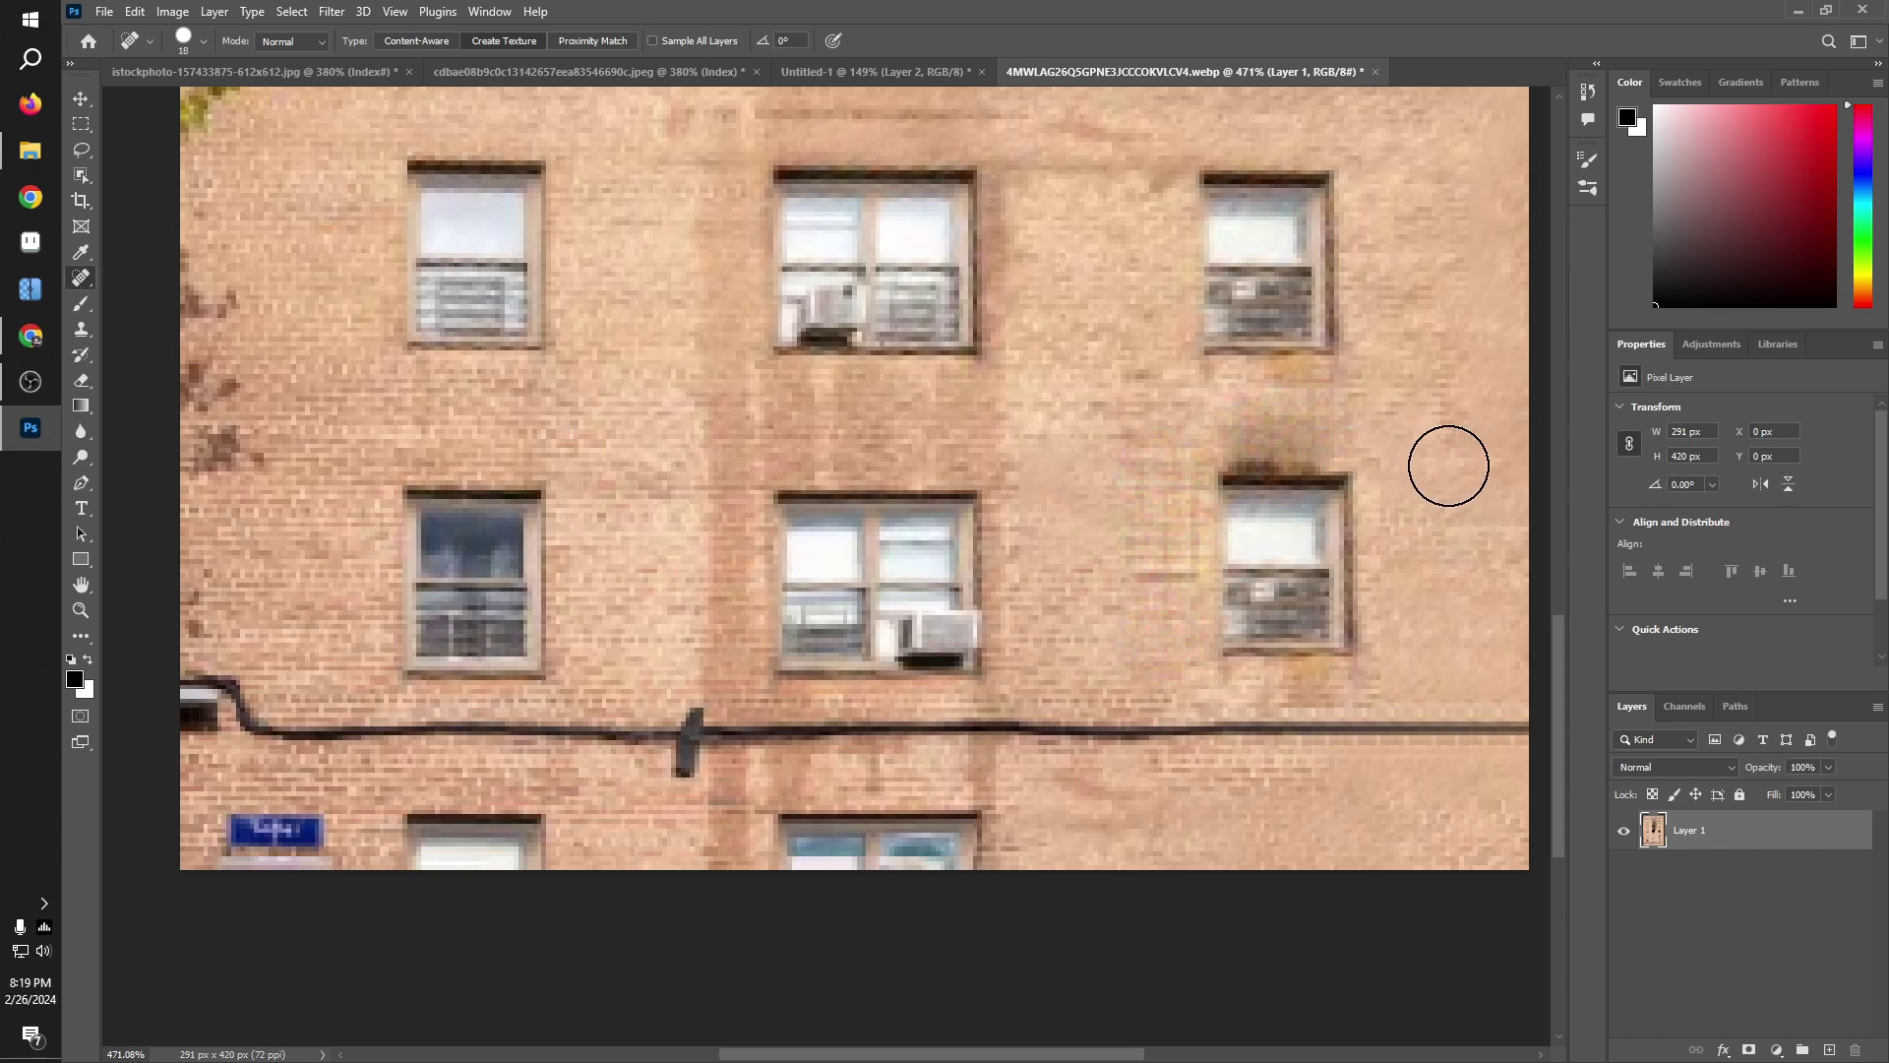
left_click(1242, 431)
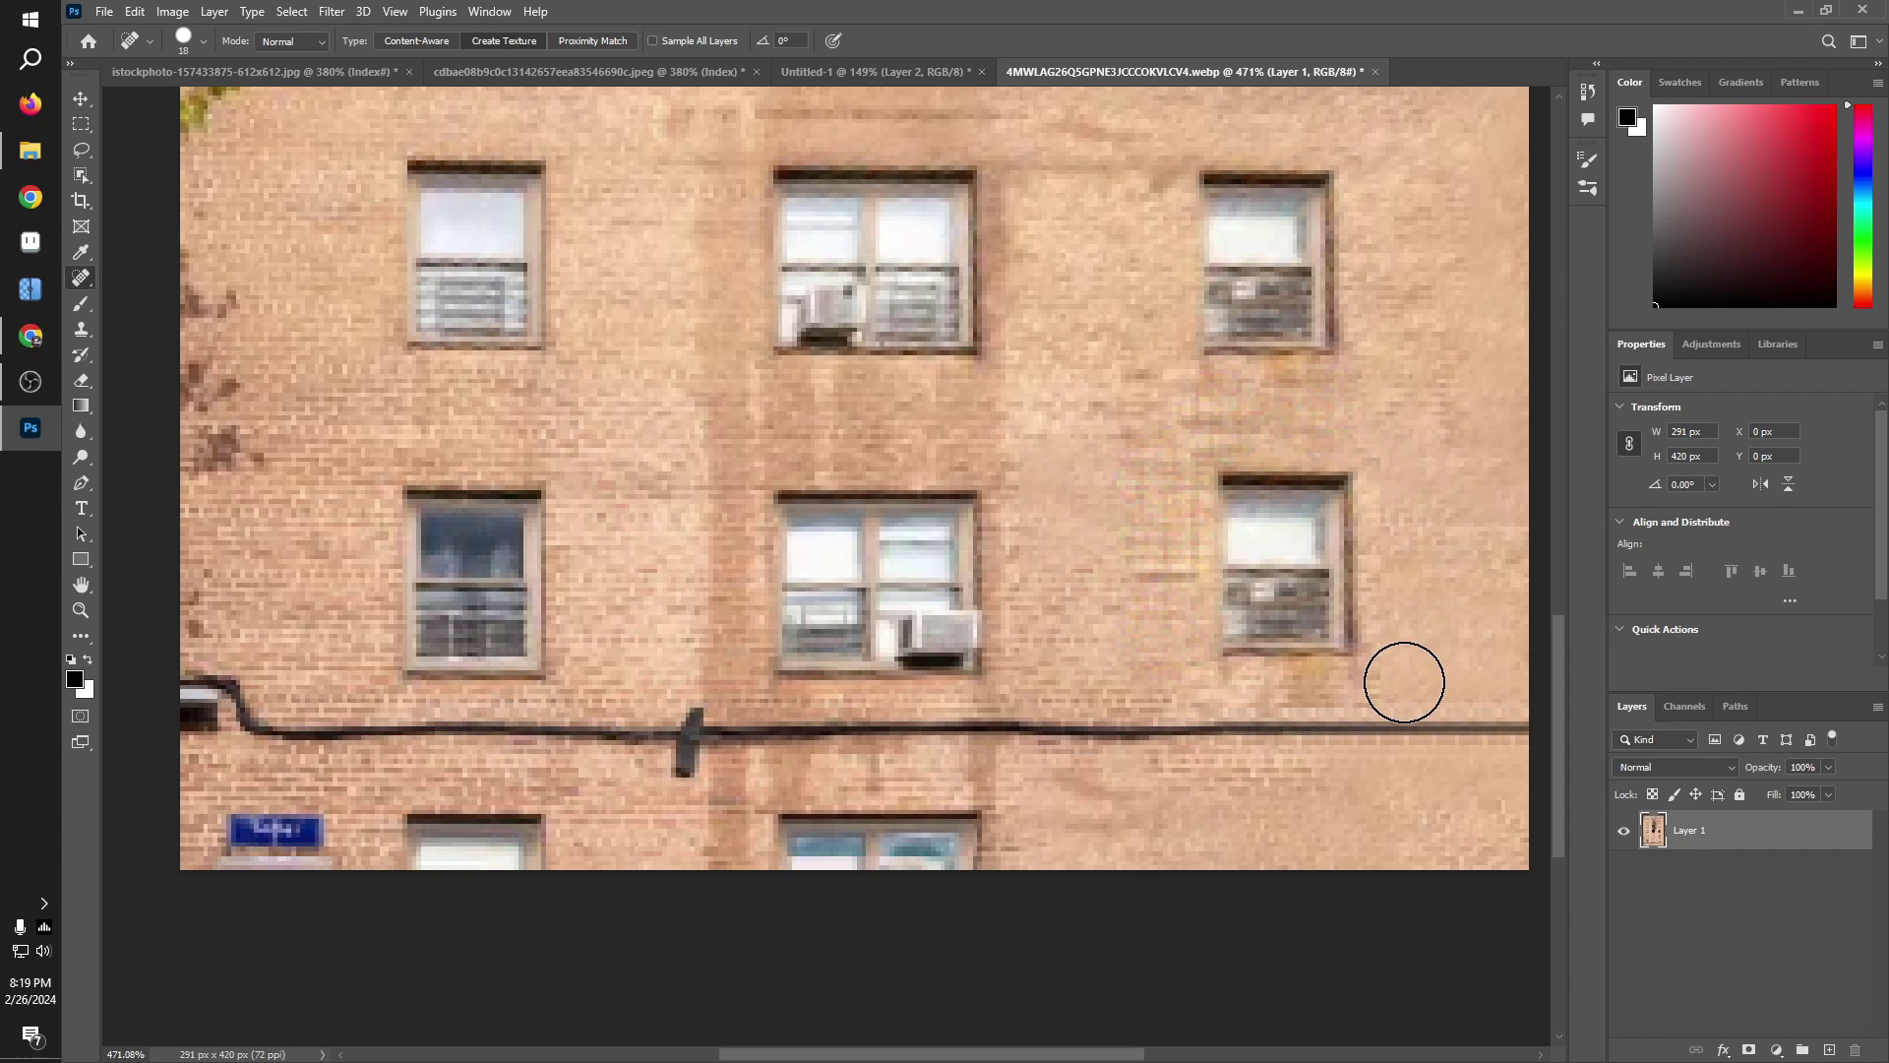
Step: Reduce the healing brush to 11 px and retouch the brickwork just below the copied window
scroll(1412, 728, "up", 3)
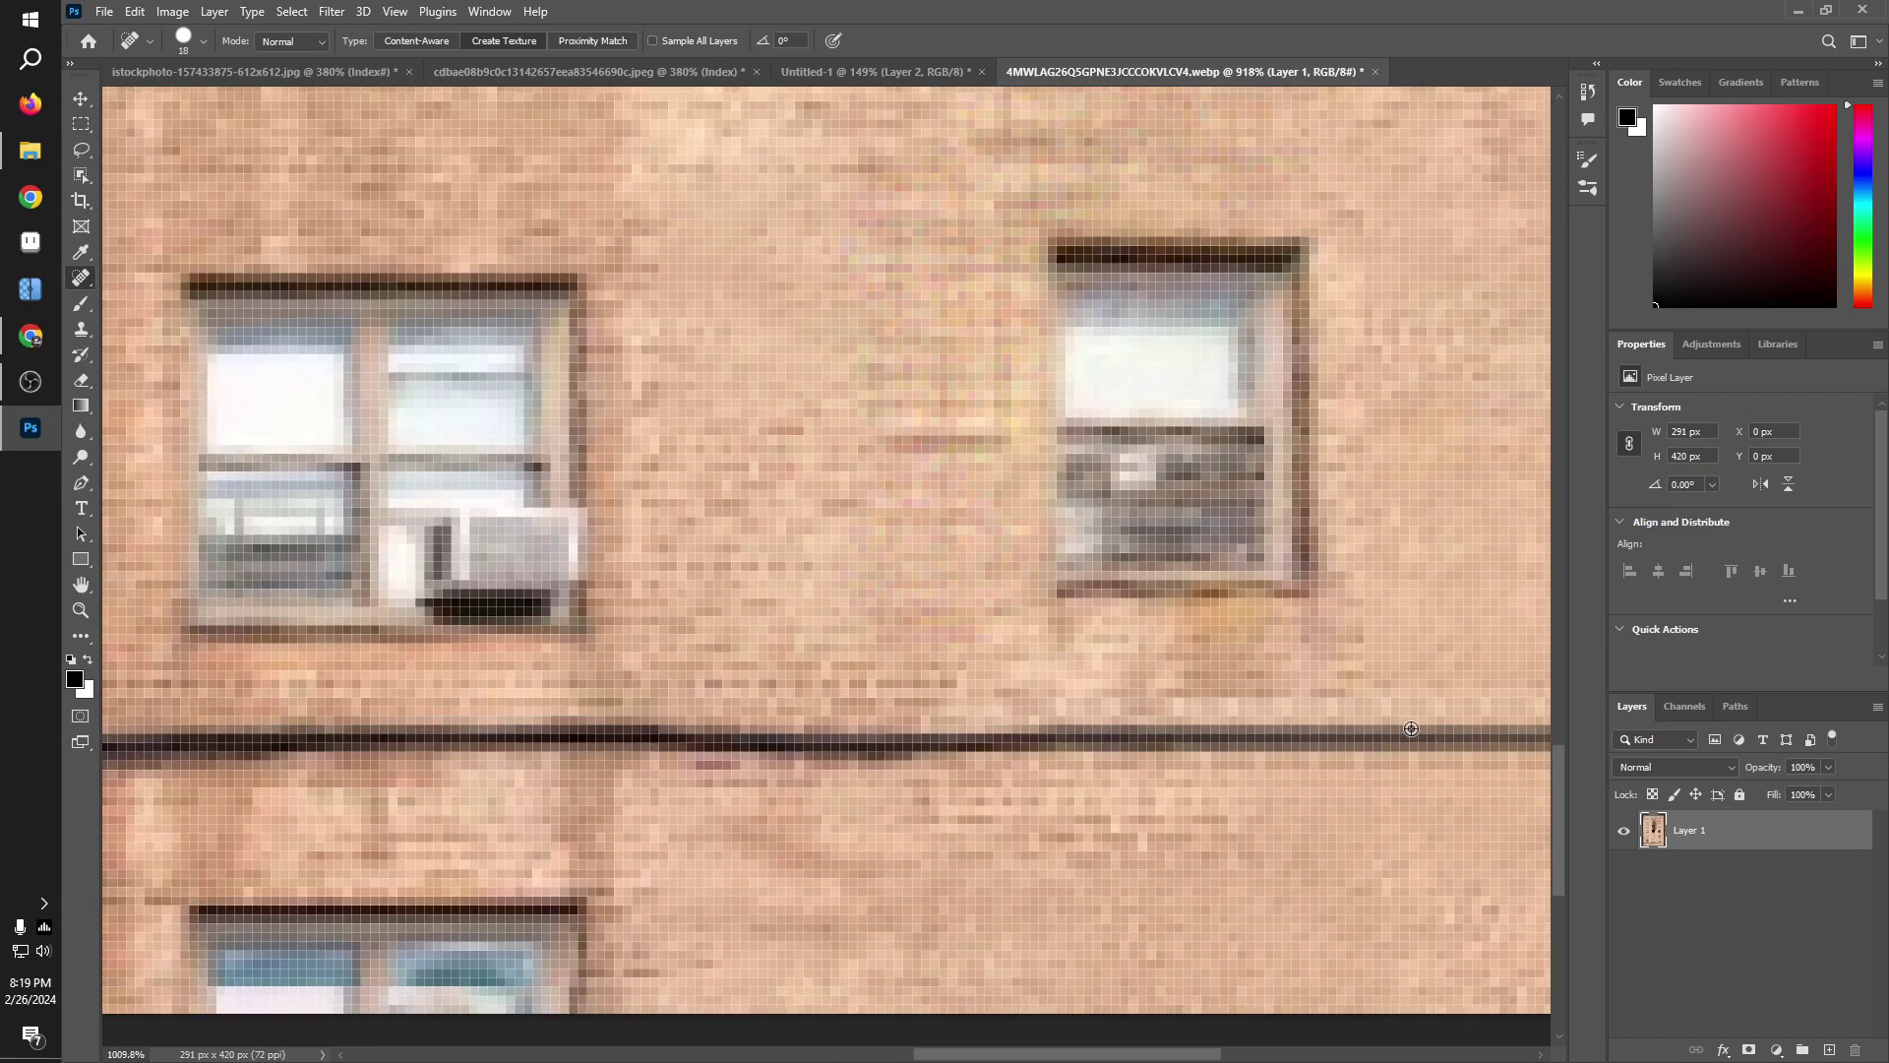
scroll(1411, 729, "up", 1)
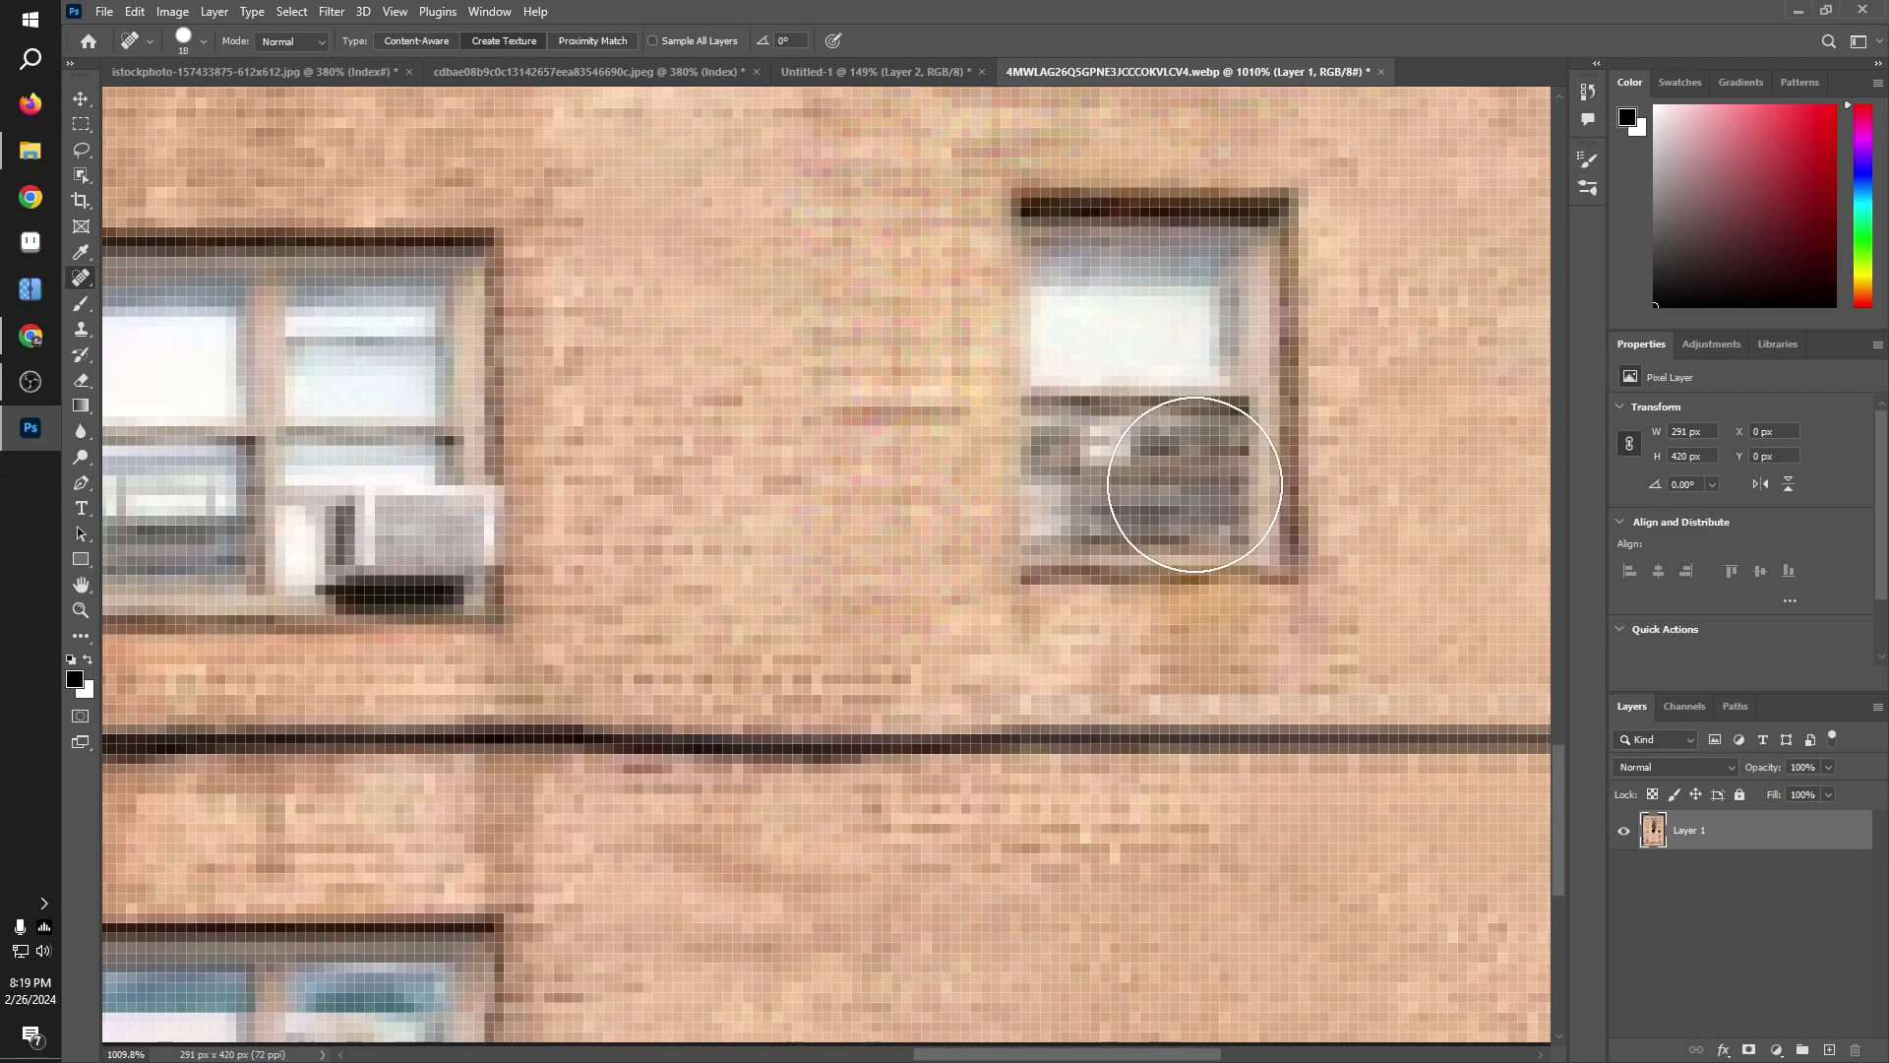
scroll(1256, 603, "down", 2)
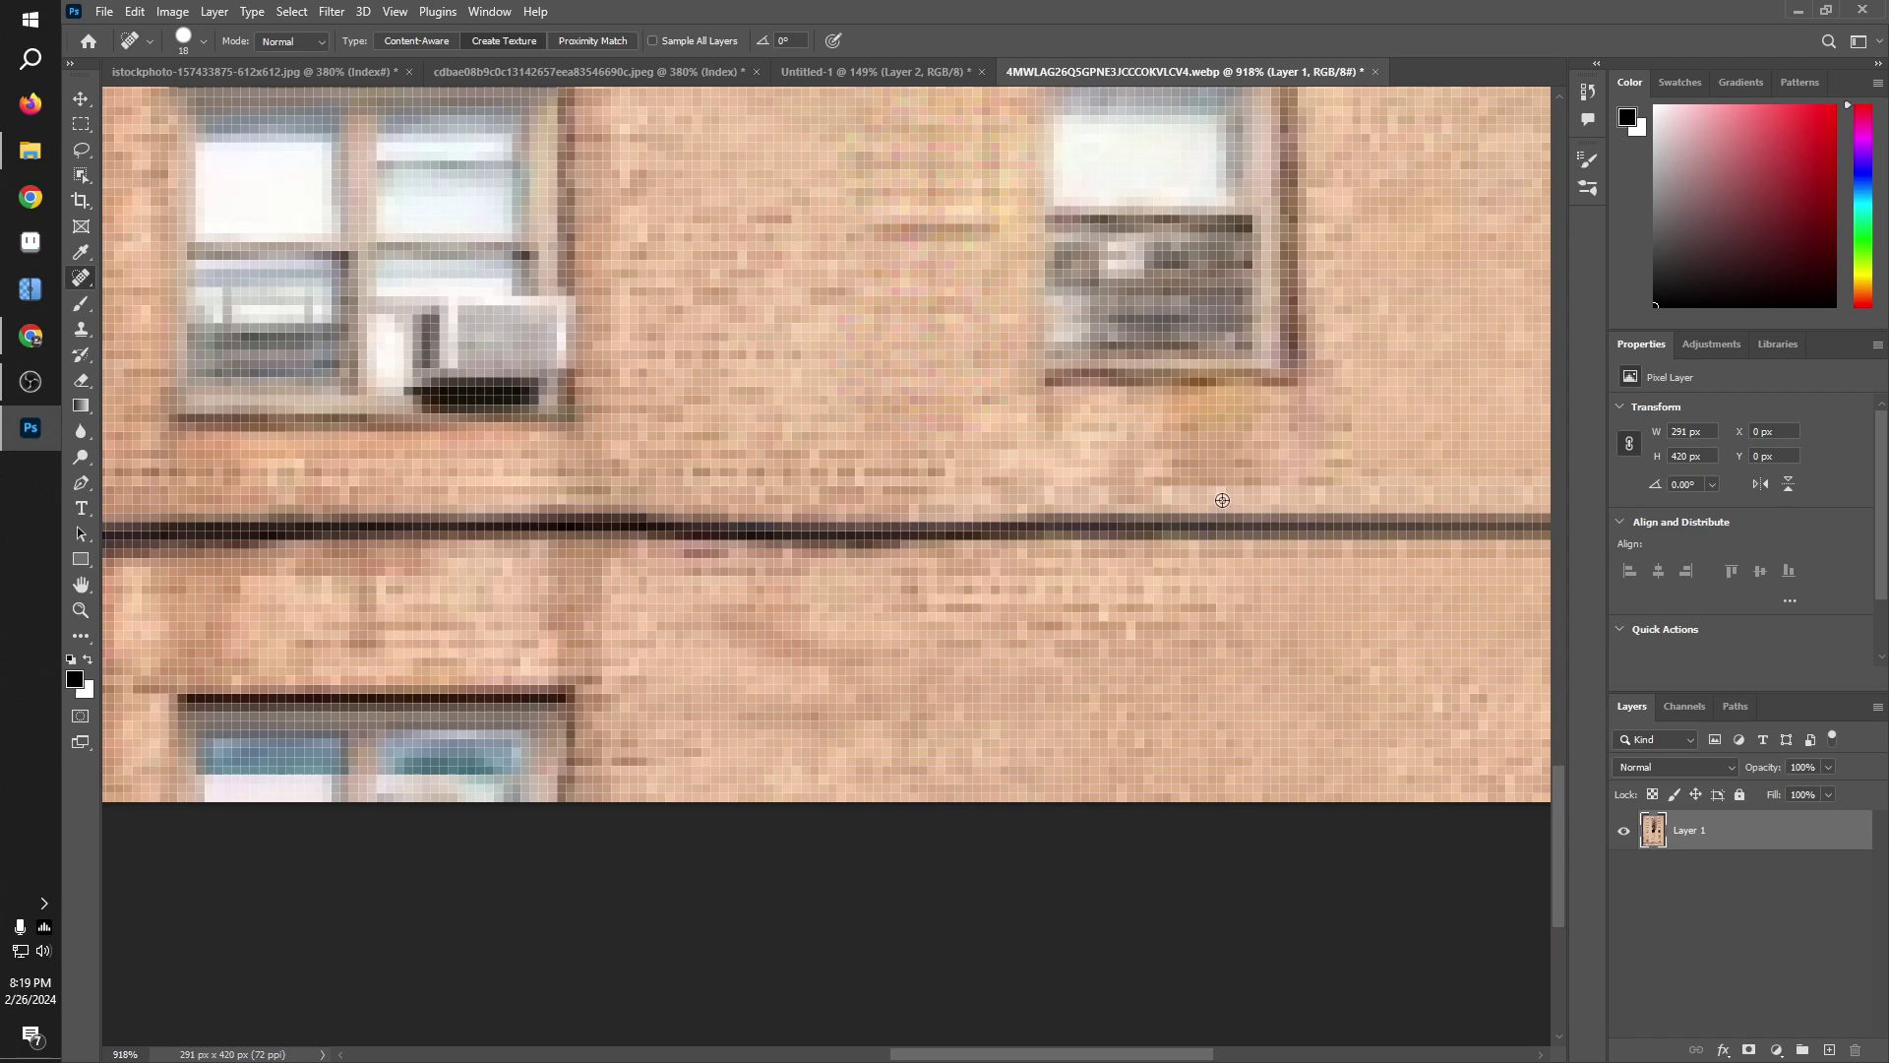
right_click(1222, 500, "alt")
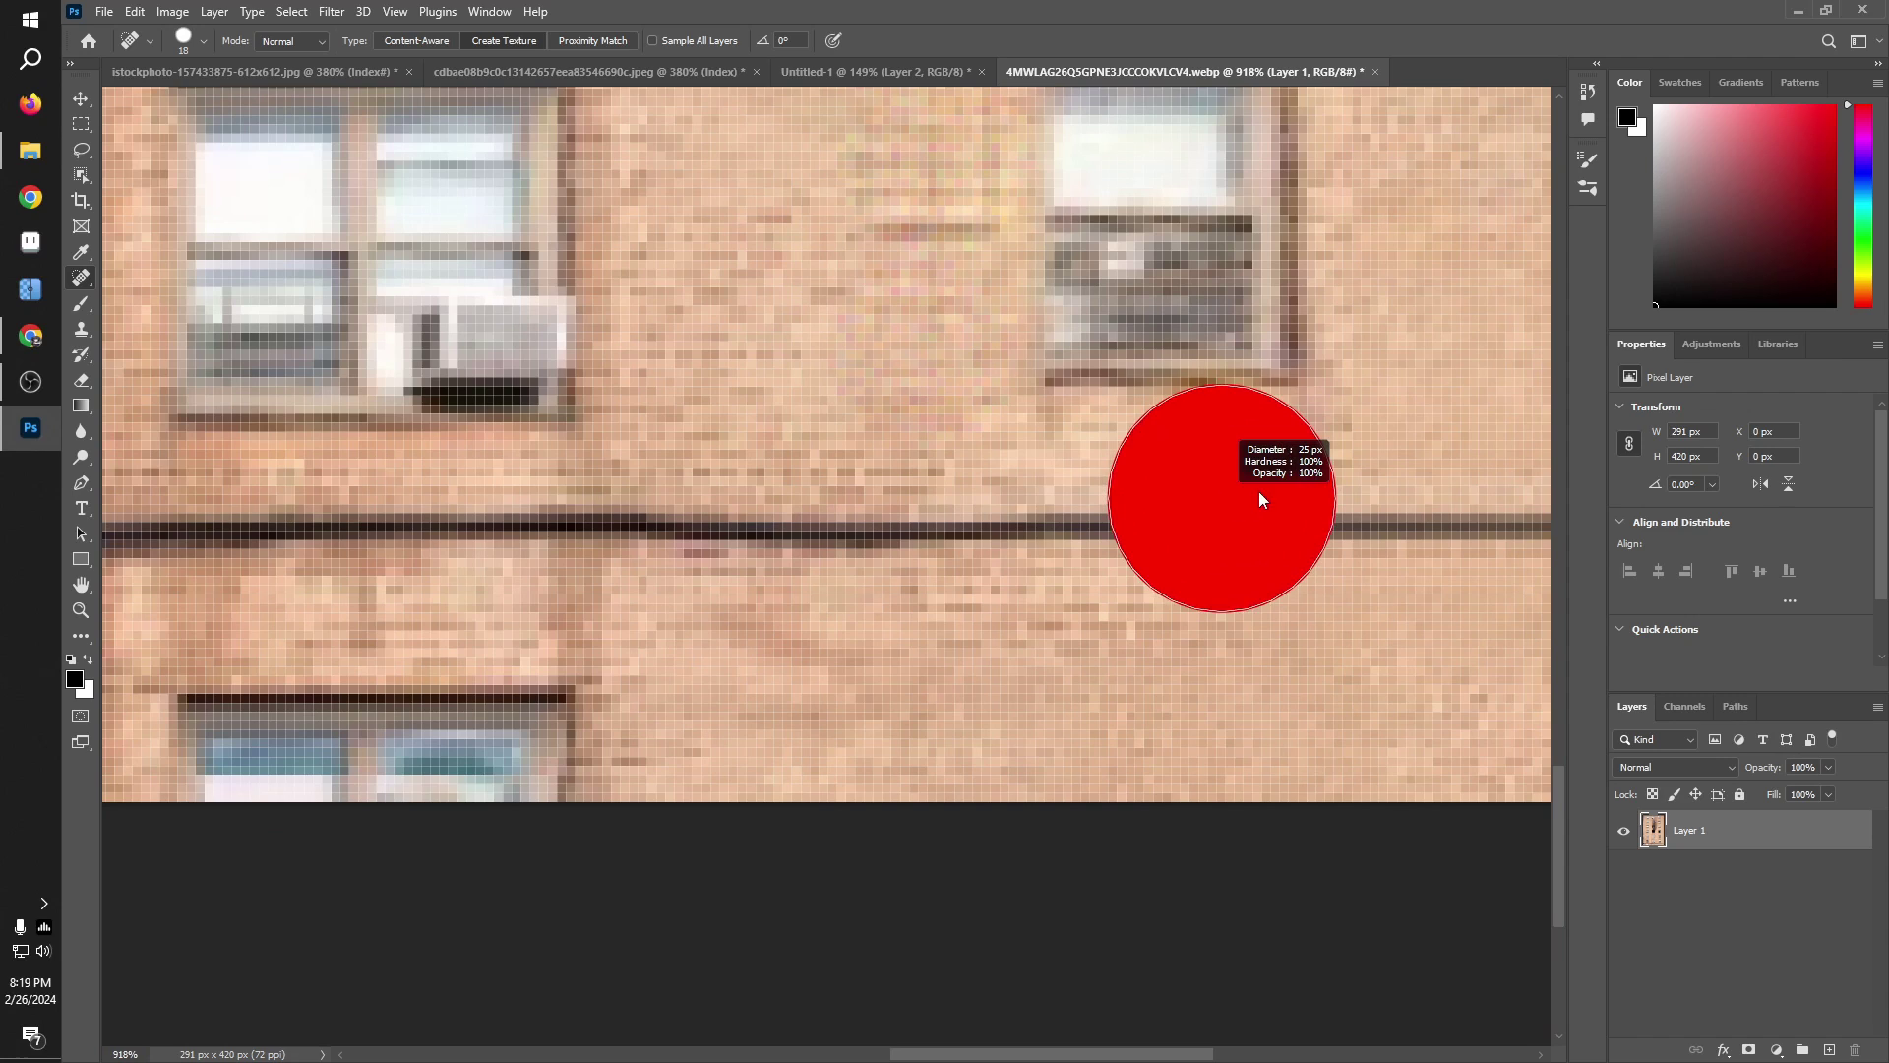
mouse_move(1268, 516)
left_mouse_down()
mouse_move(1202, 549)
mouse_move(1232, 549)
mouse_move(1181, 539)
left_mouse_up()
scroll(1333, 515, "down", 5)
scroll(1331, 494, "down", 3)
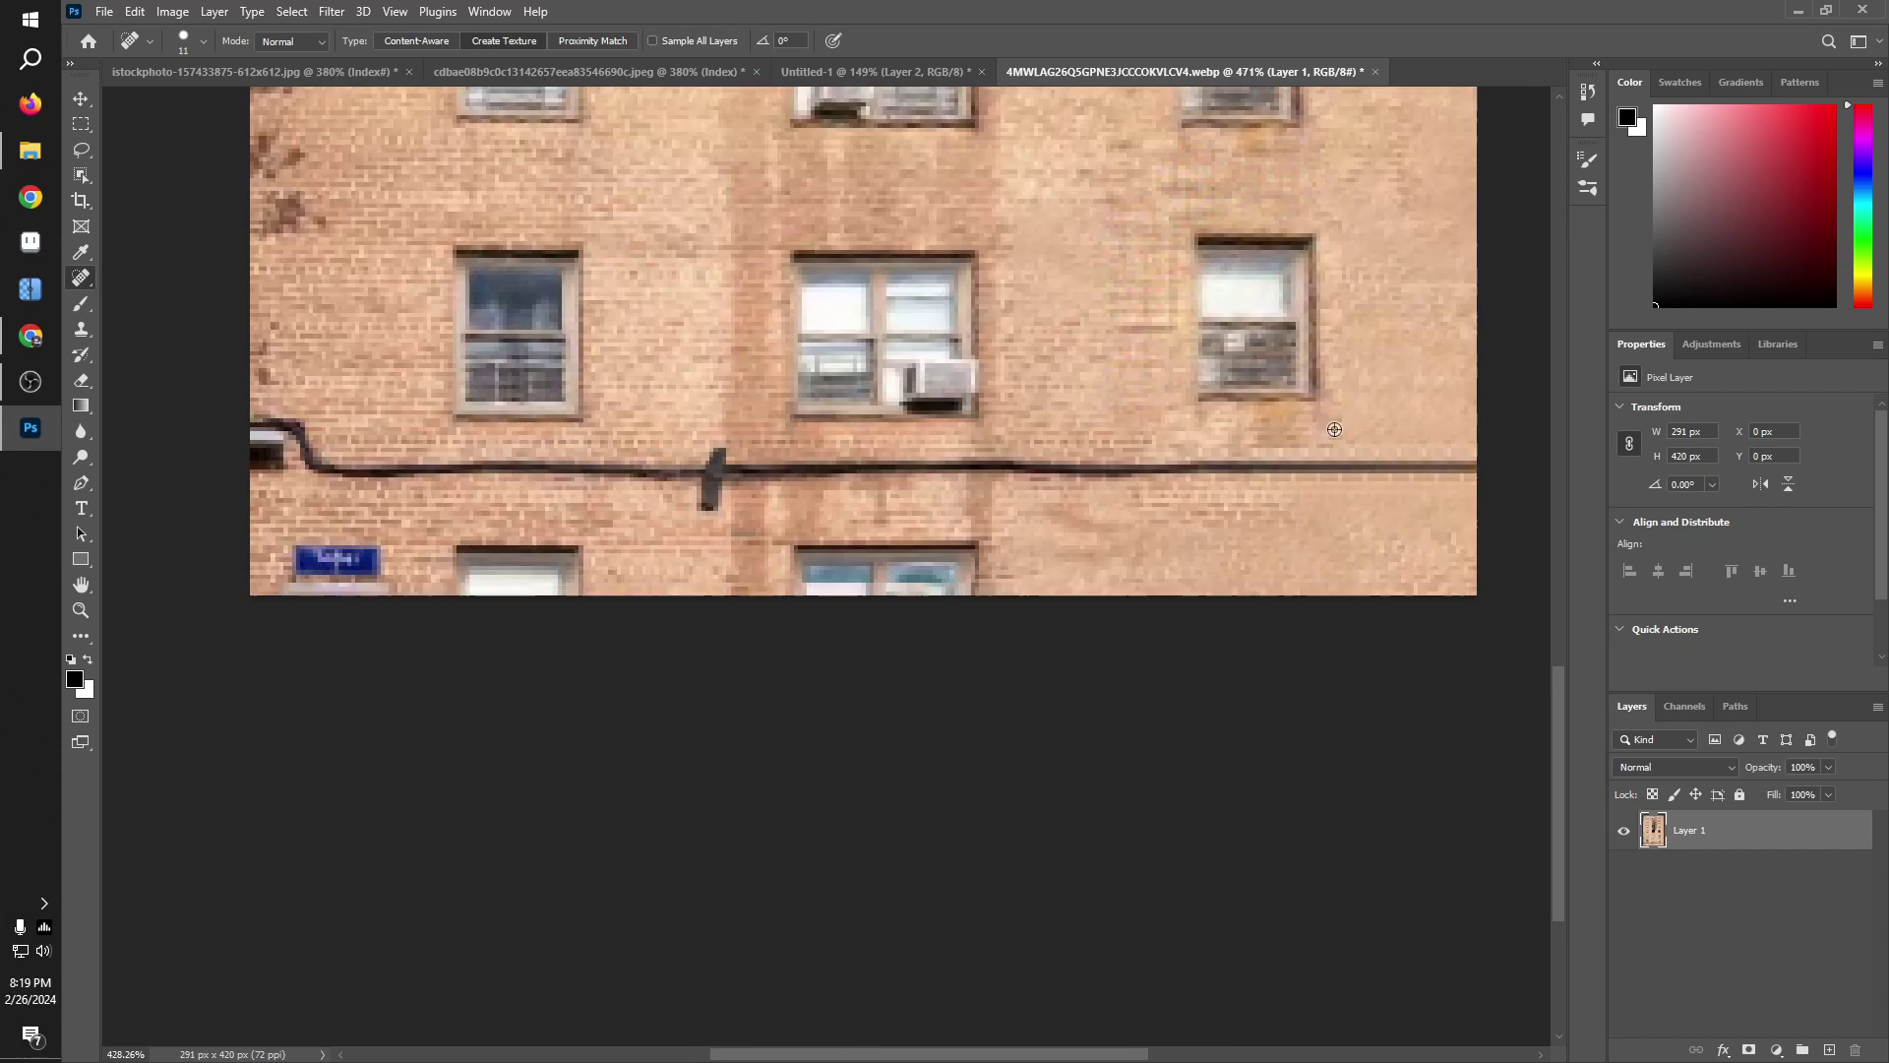
left_click(1268, 528)
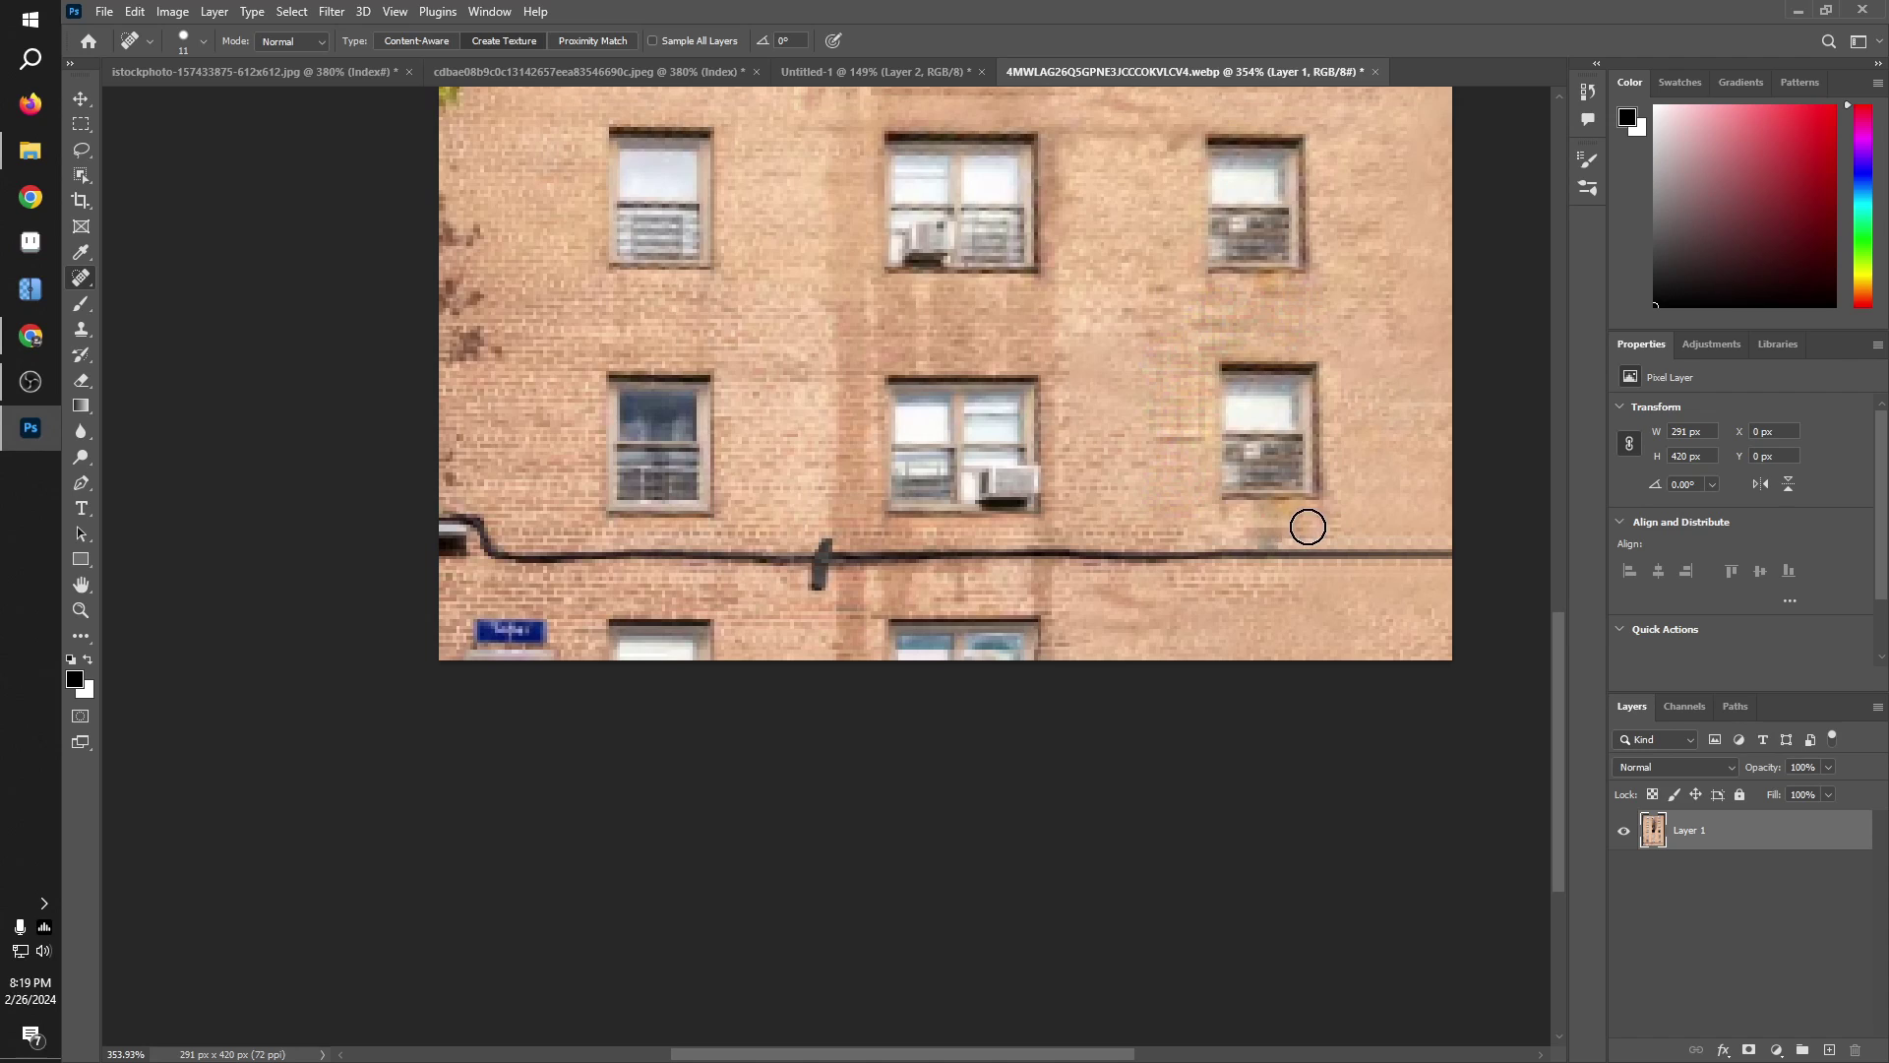
scroll(1347, 518, "down", 2)
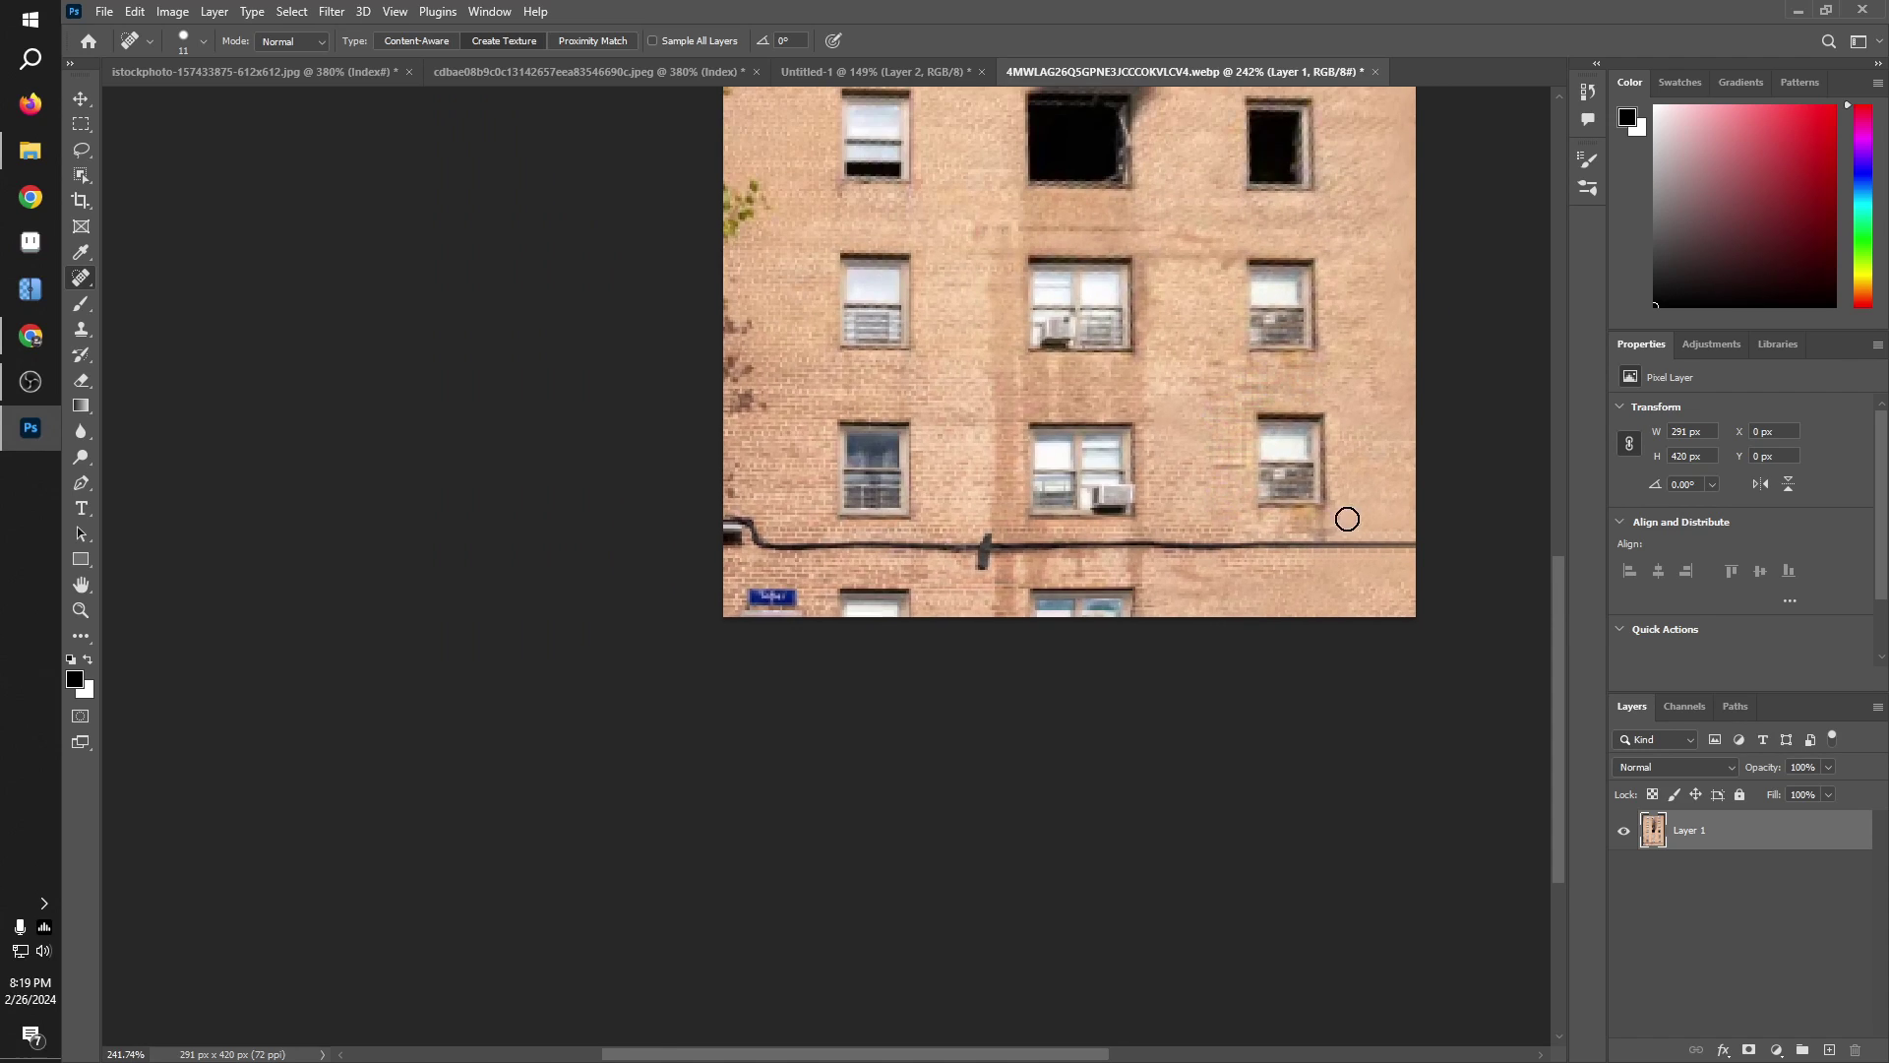
scroll(1463, 526, "down", 2)
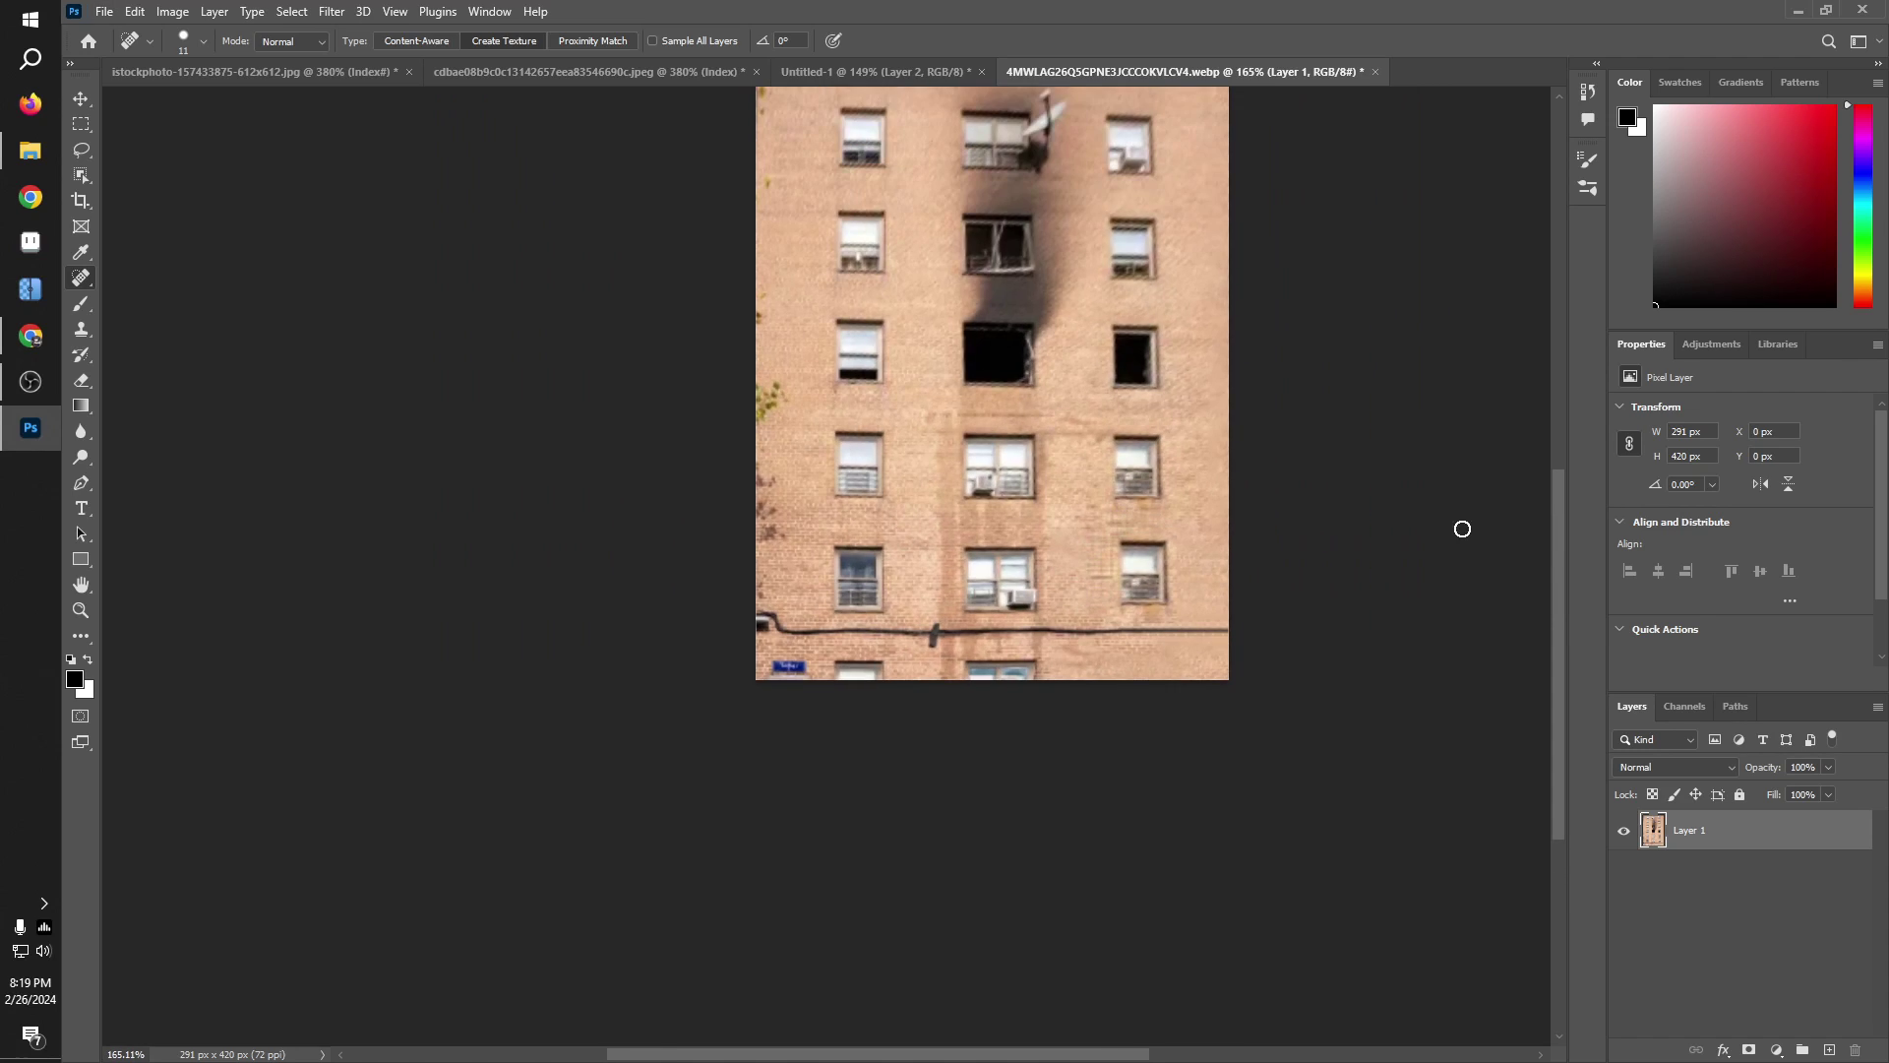
scroll(929, 756, "up", 3)
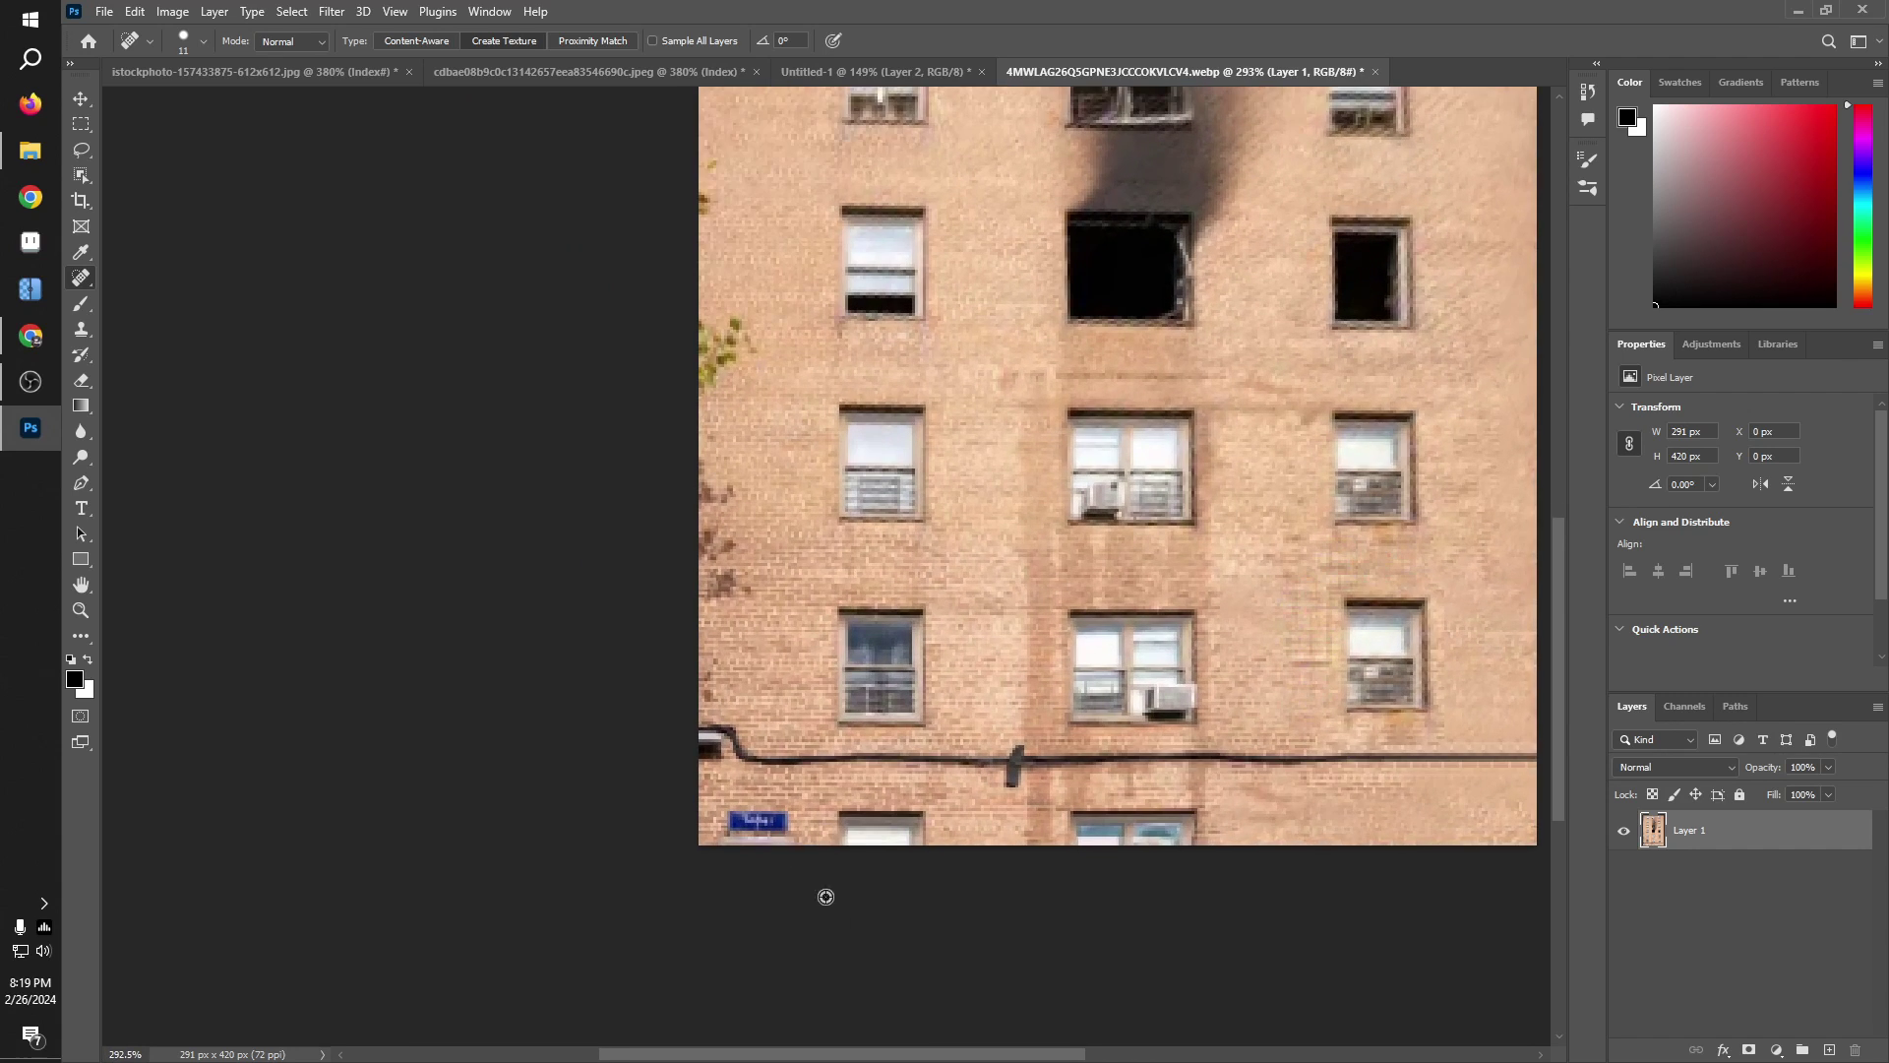
scroll(970, 924, "down", 1)
scroll(871, 910, "down", 2)
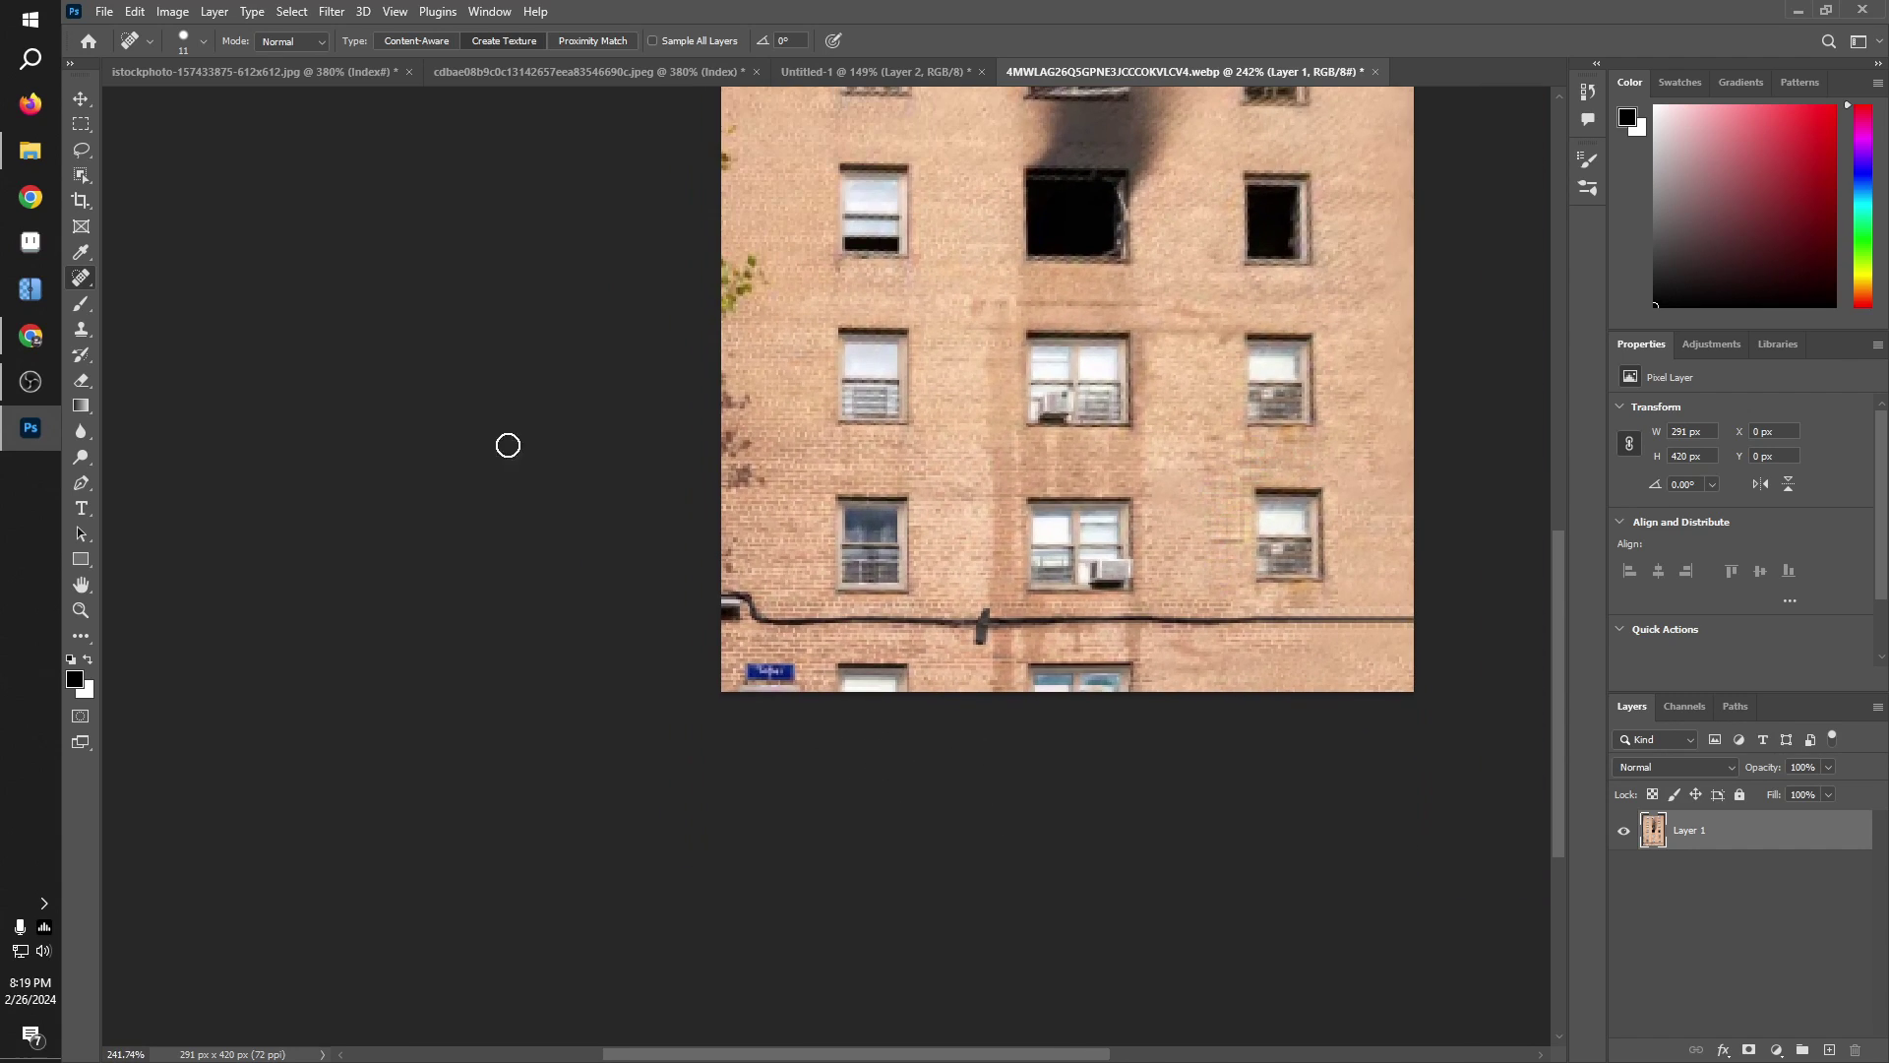
Step: Marquee-select the two cut-off windows and the blue sign along the facade's bottom edge, fill them with Content-Aware brickwork, and deselect
key("m")
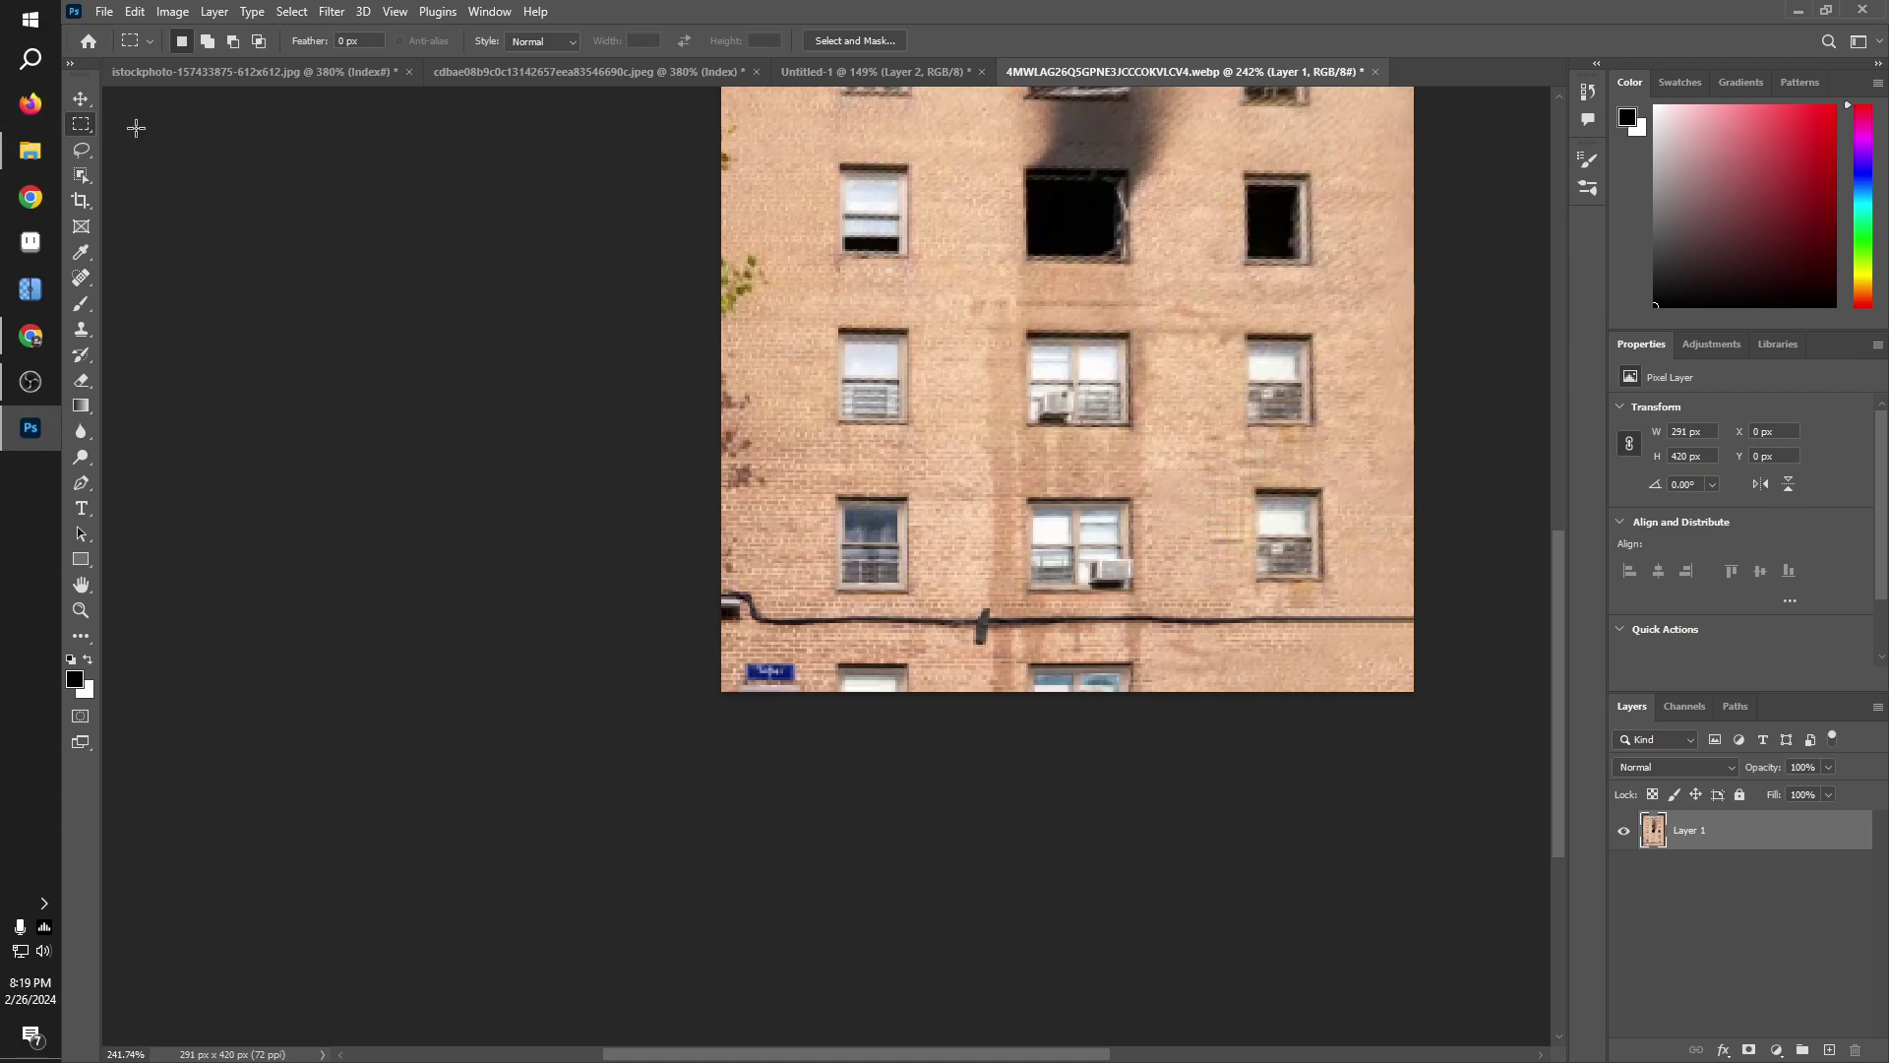
left_click_drag(712, 651, 1318, 783)
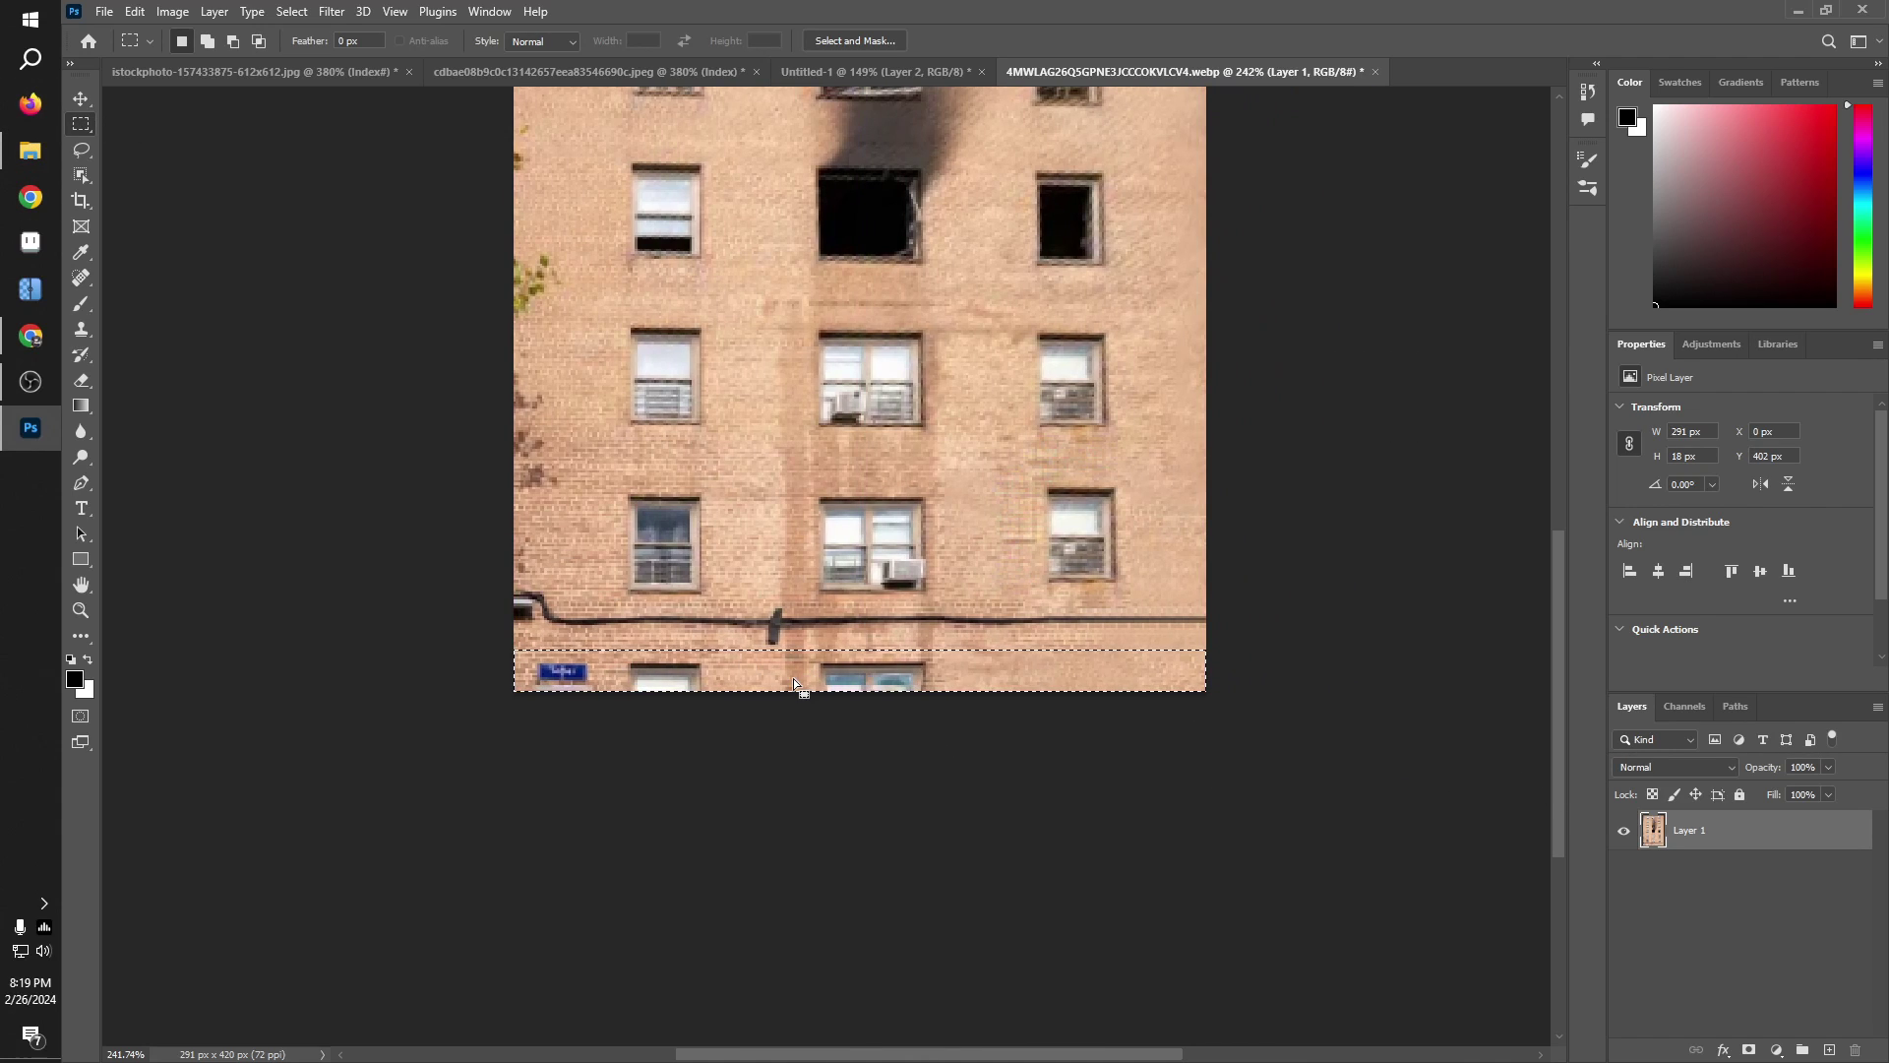
left_click(867, 741)
scroll(852, 873, "up", 2)
scroll(852, 873, "up", 3)
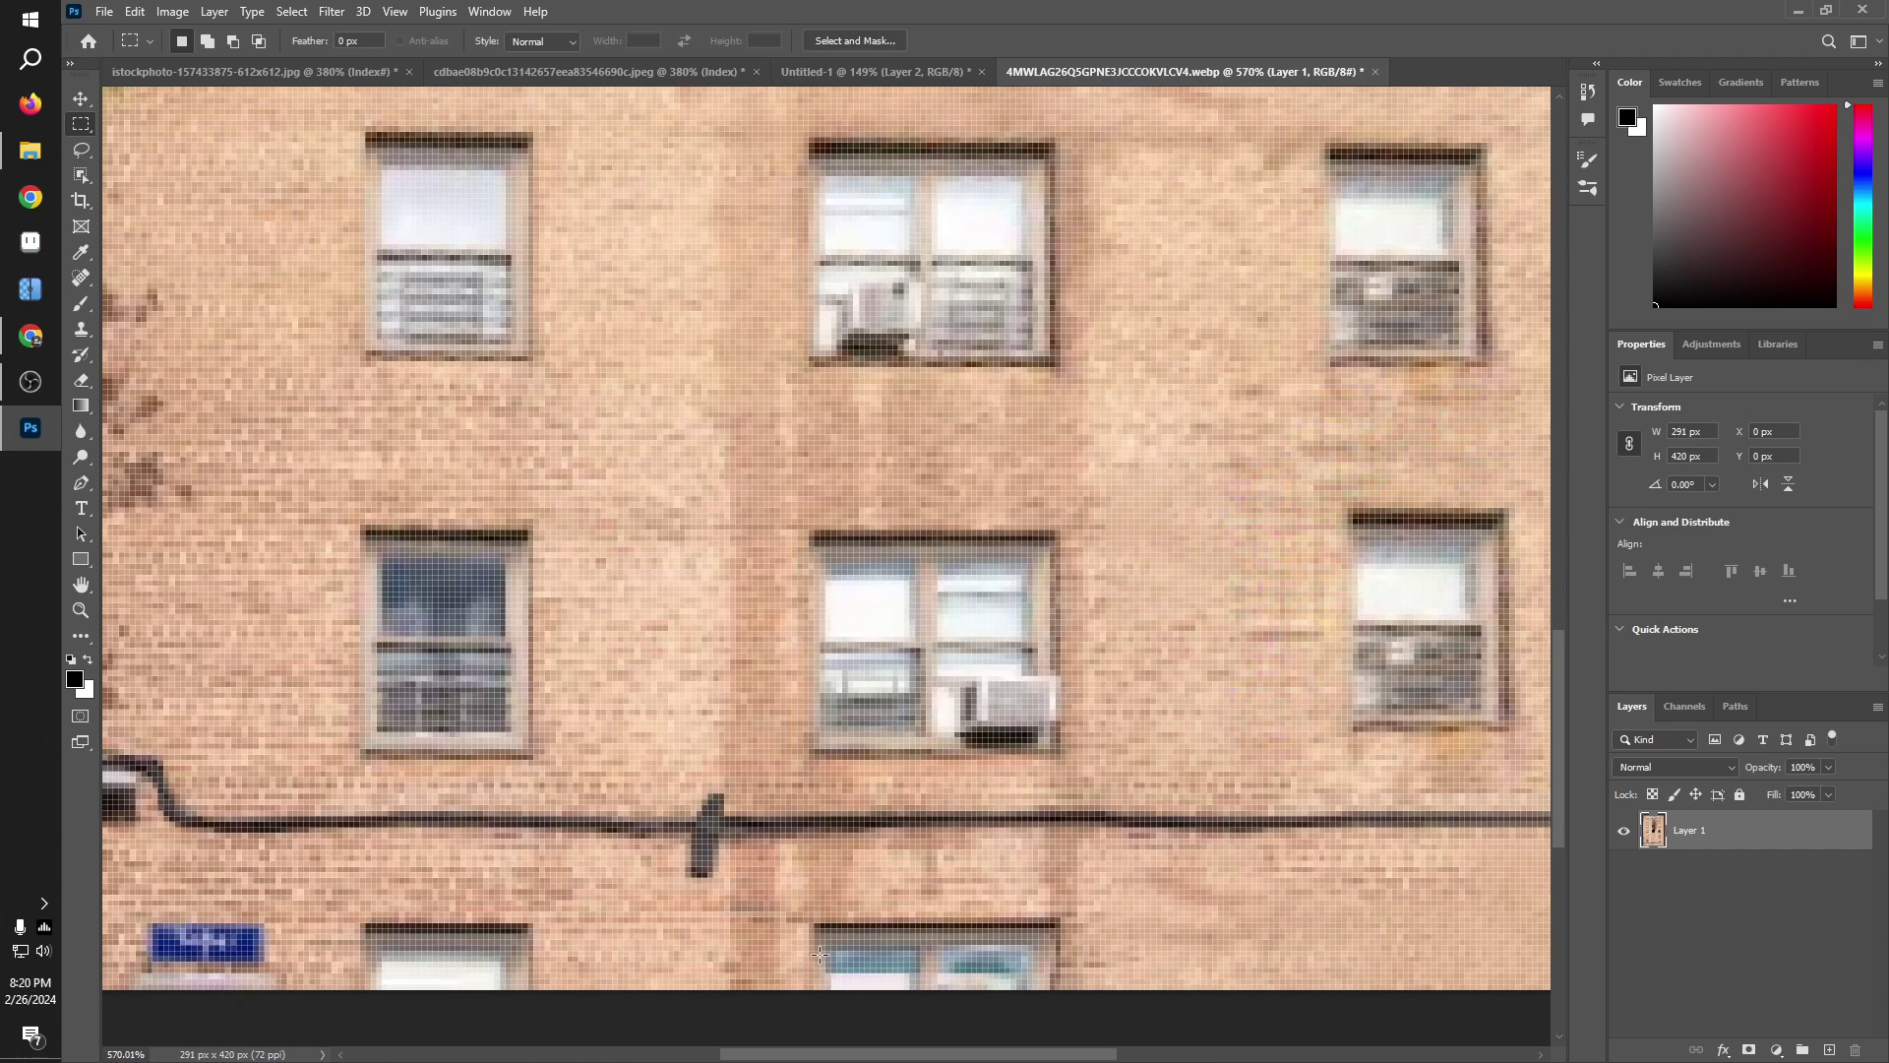
scroll(835, 873, "down", 2)
scroll(811, 702, "down", 1)
left_click_drag(795, 631, 1005, 766)
left_click_drag(513, 633, 692, 759)
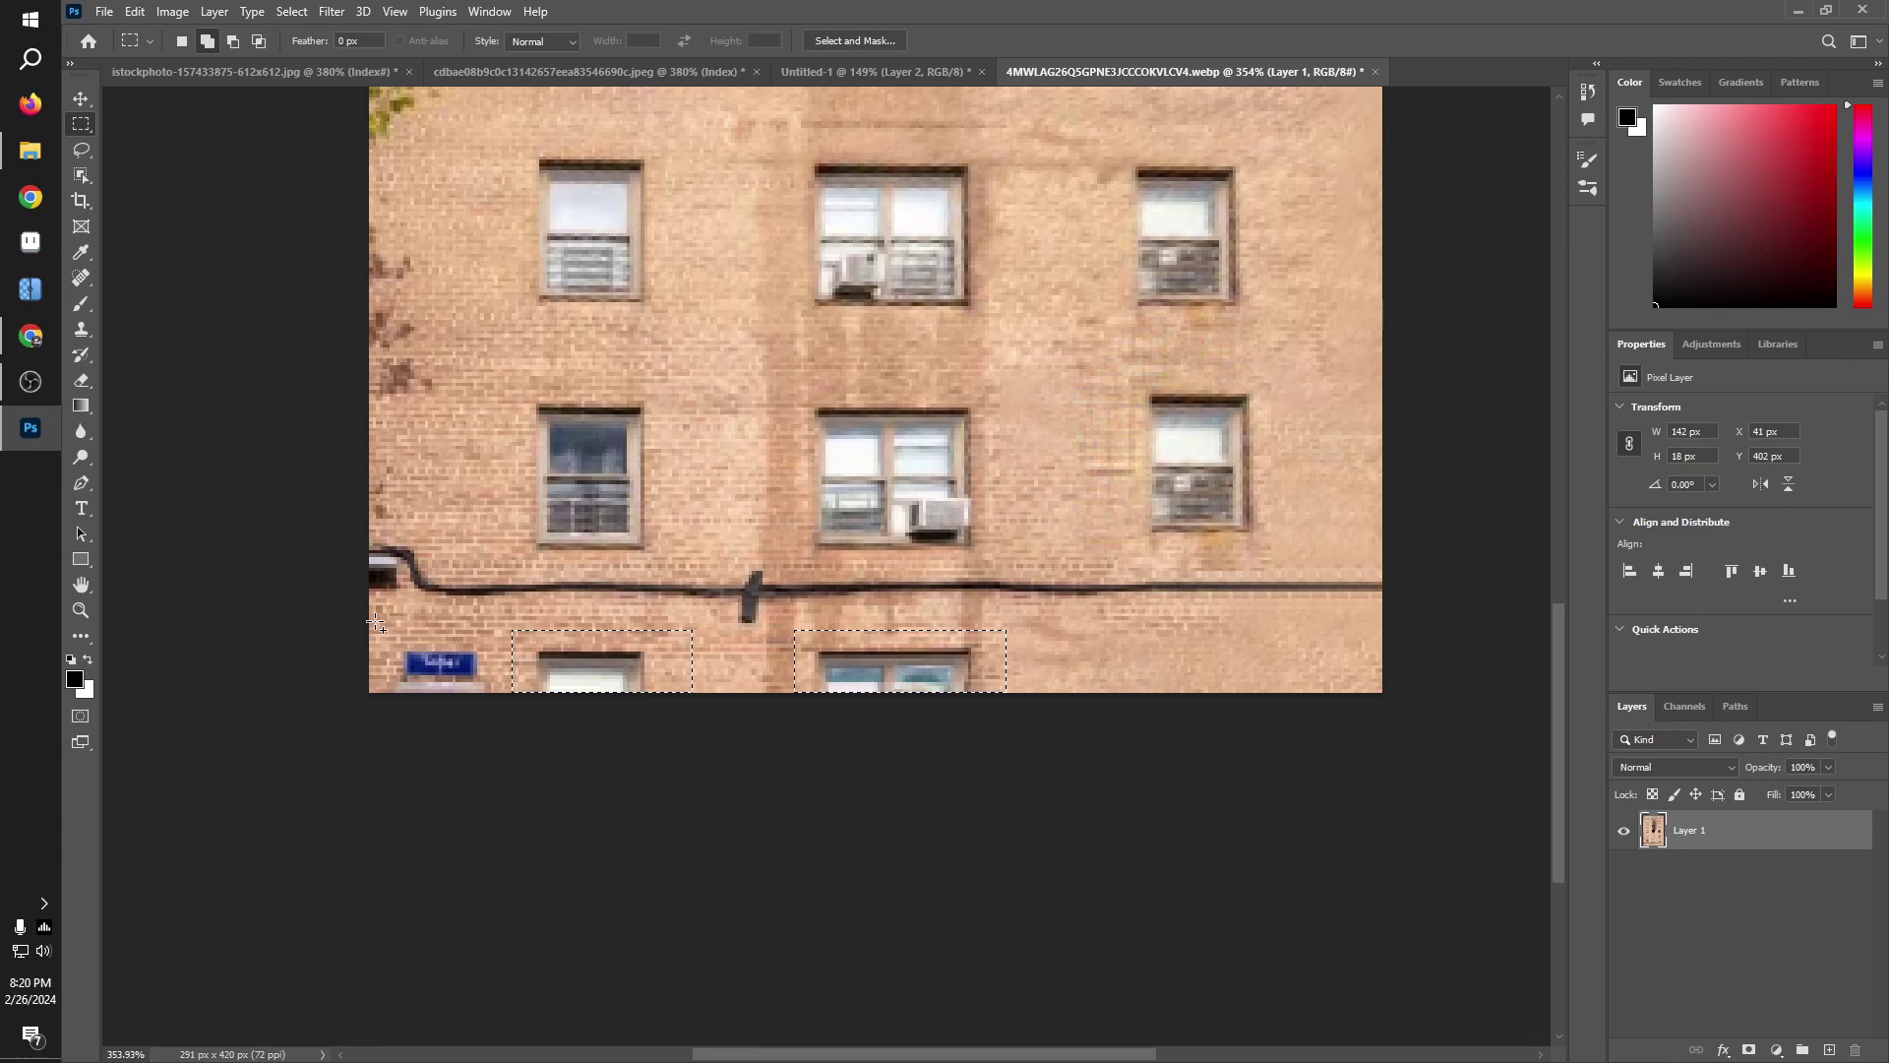
left_click_drag(374, 620, 496, 769)
key("shift+F5")
key("Return")
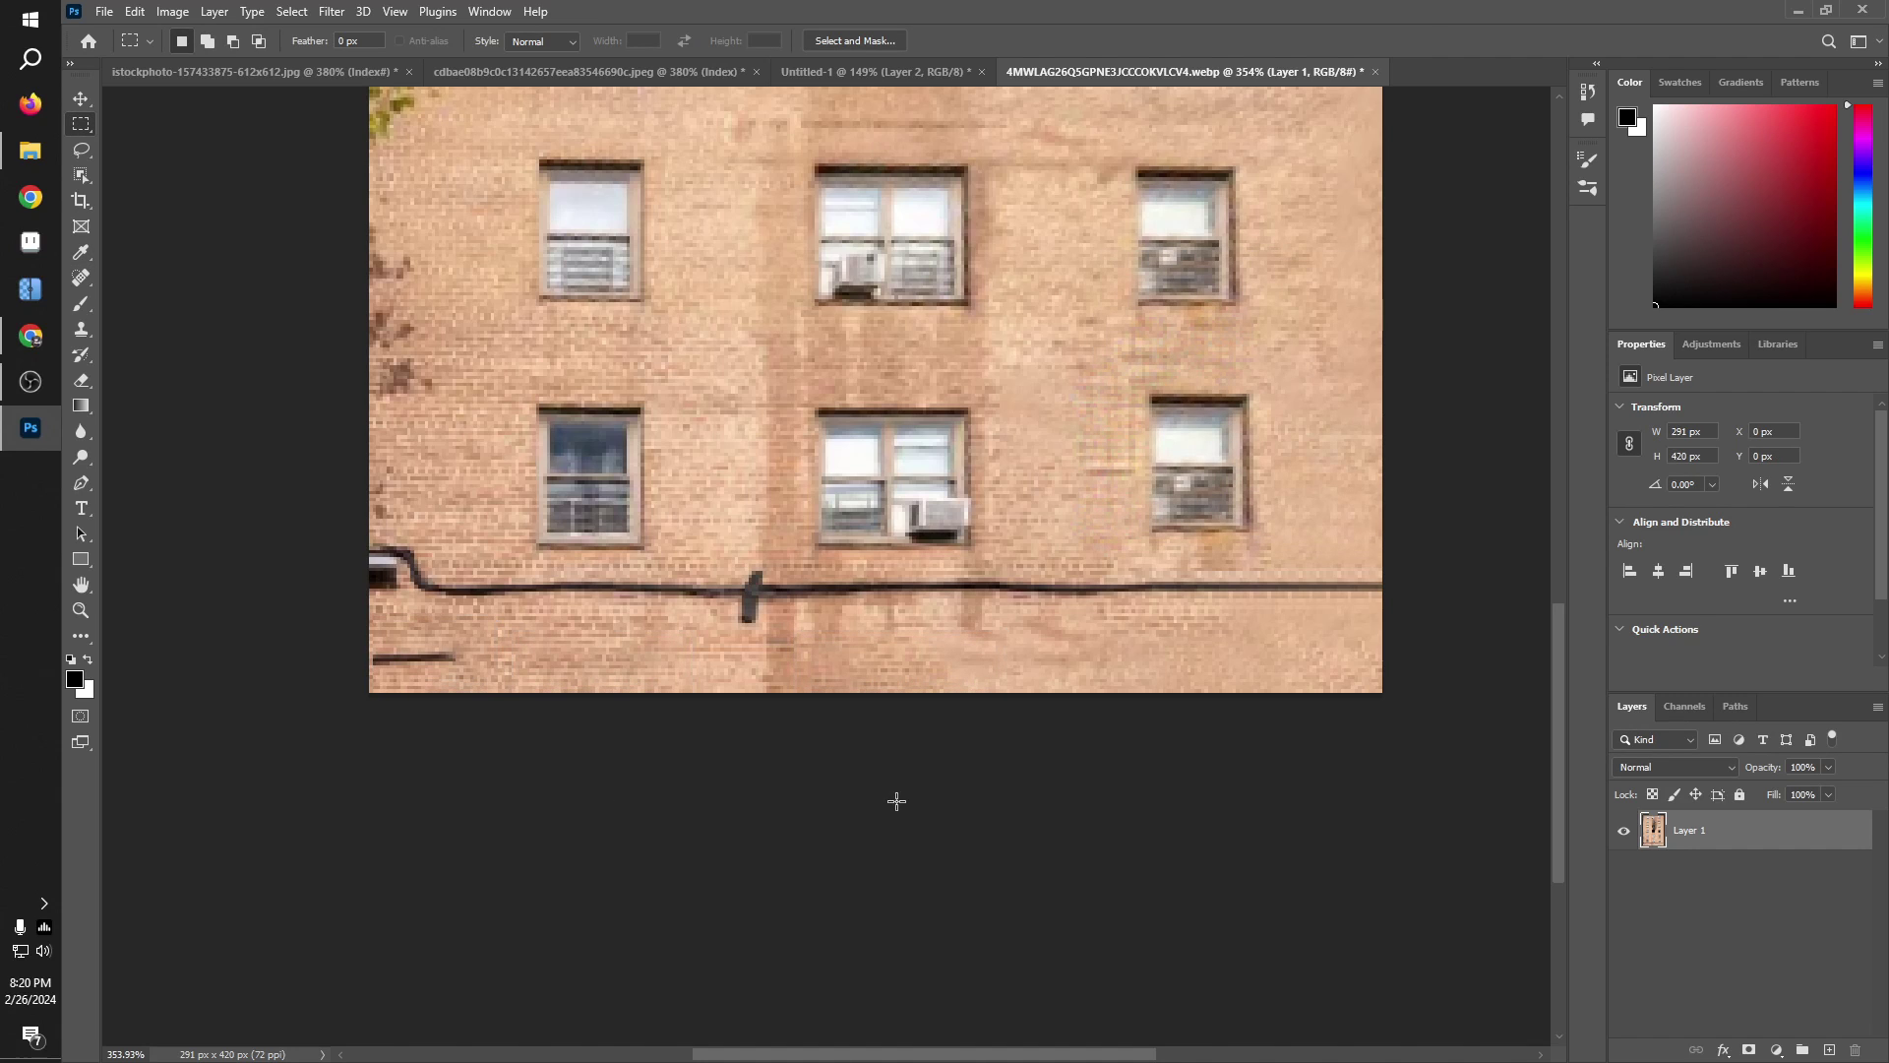
Step: Select the leftover dark streak in the facade's lower-left corner, about 35 × 8 px, and replace it with a Content-Aware fill
scroll(817, 566, "up", 3)
scroll(291, 789, "down", 1)
scroll(291, 790, "down", 1)
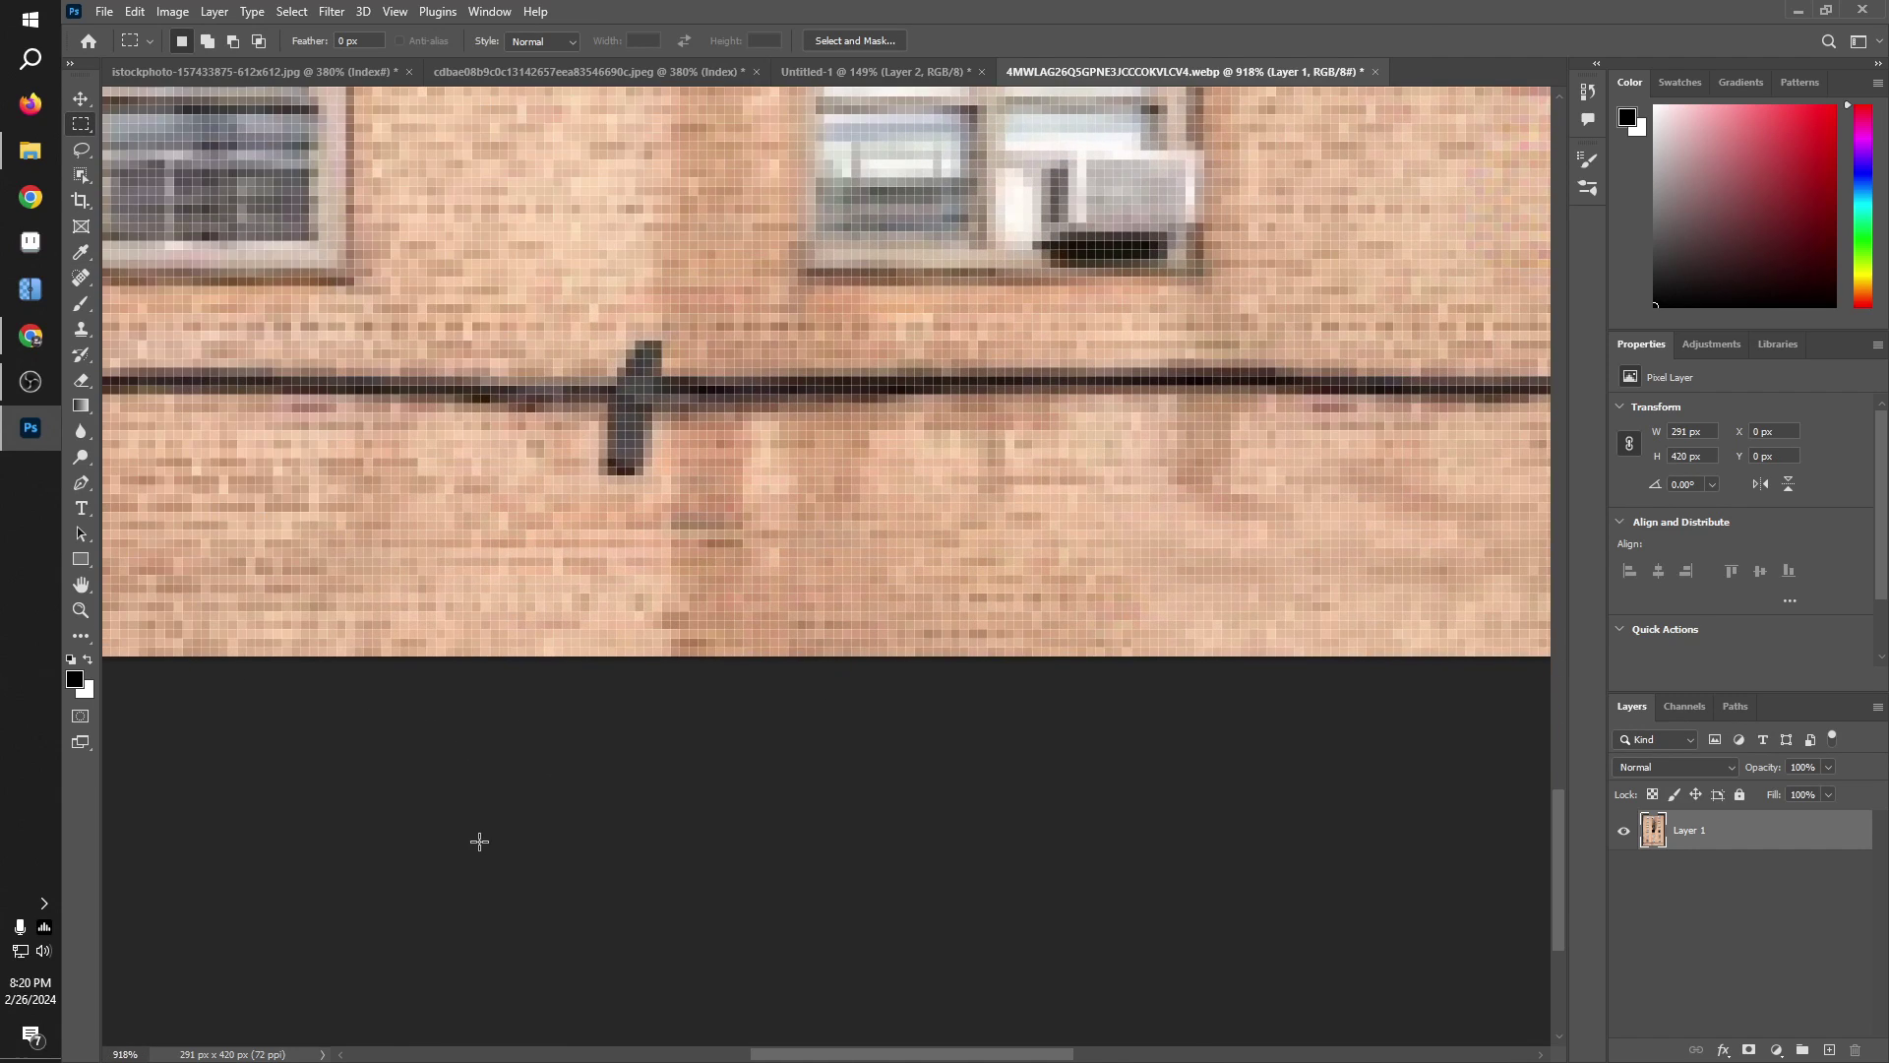
scroll(476, 843, "down", 1)
left_click_drag(193, 549, 374, 582)
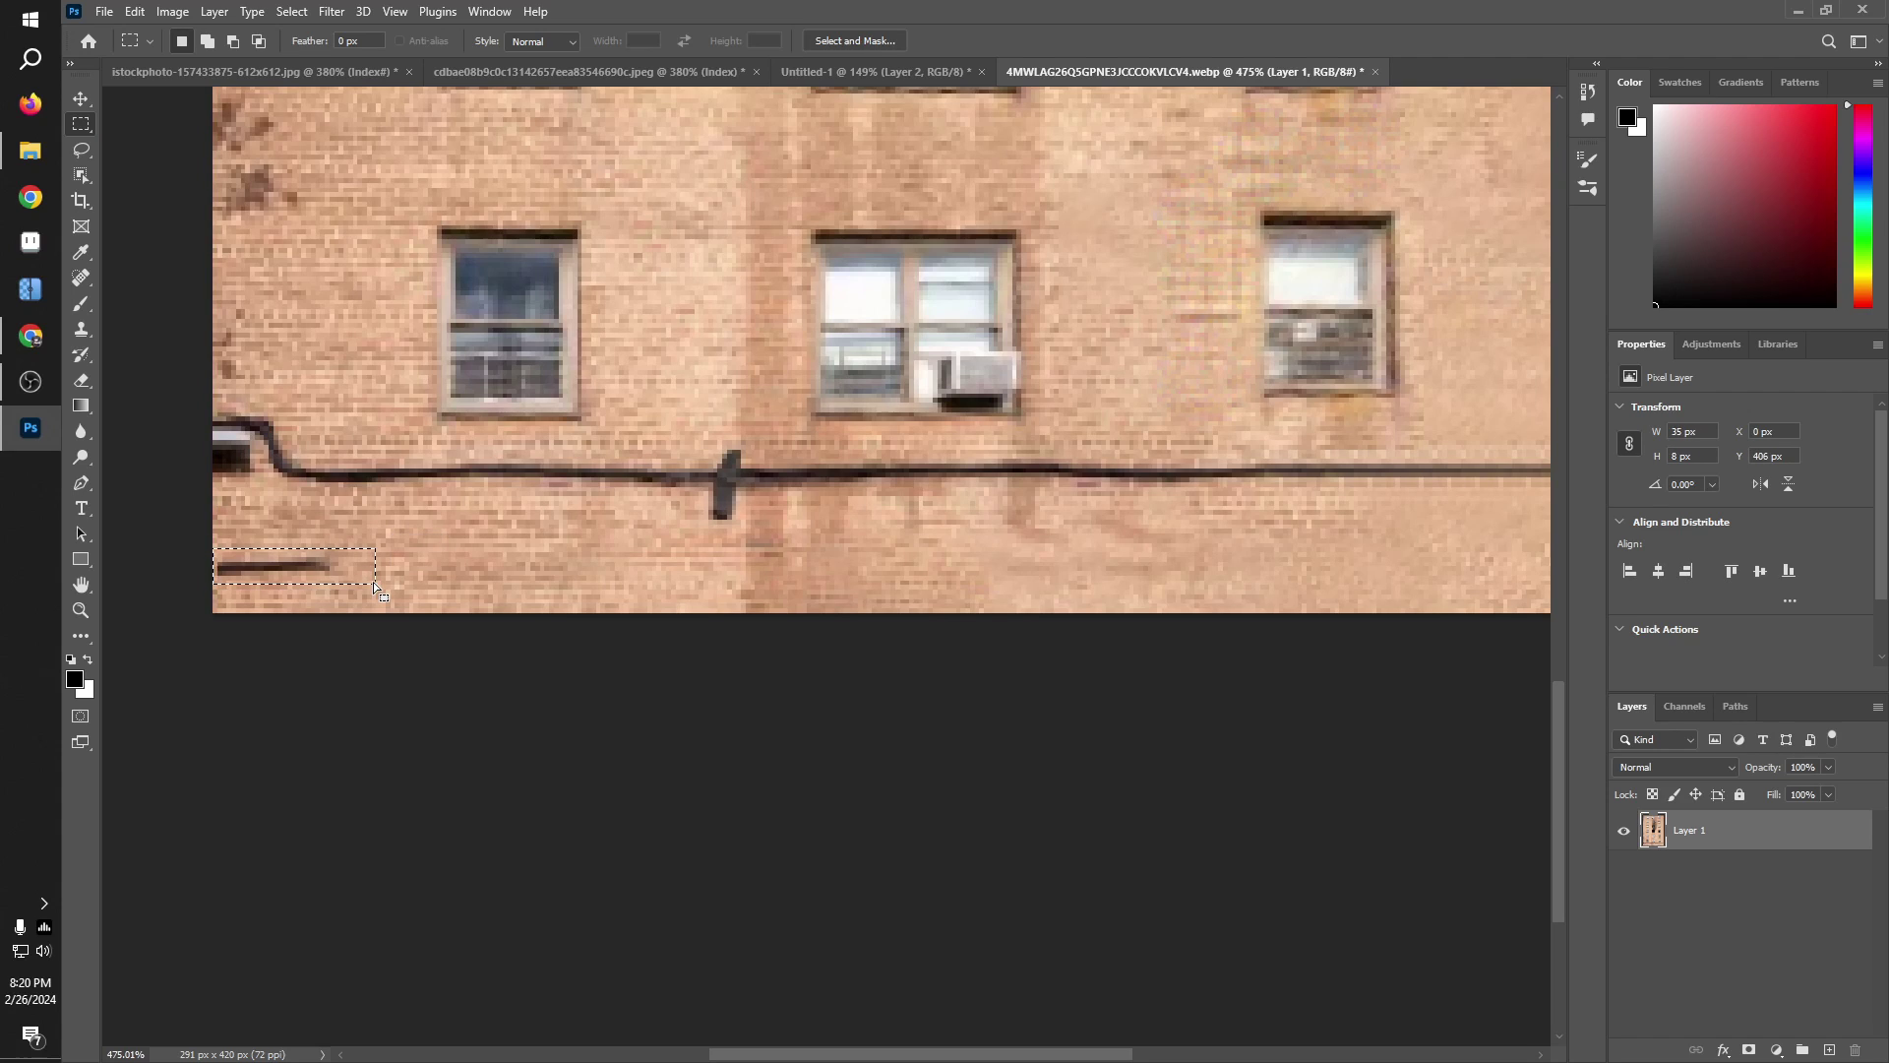
key("shift+BackSpace")
key("Return")
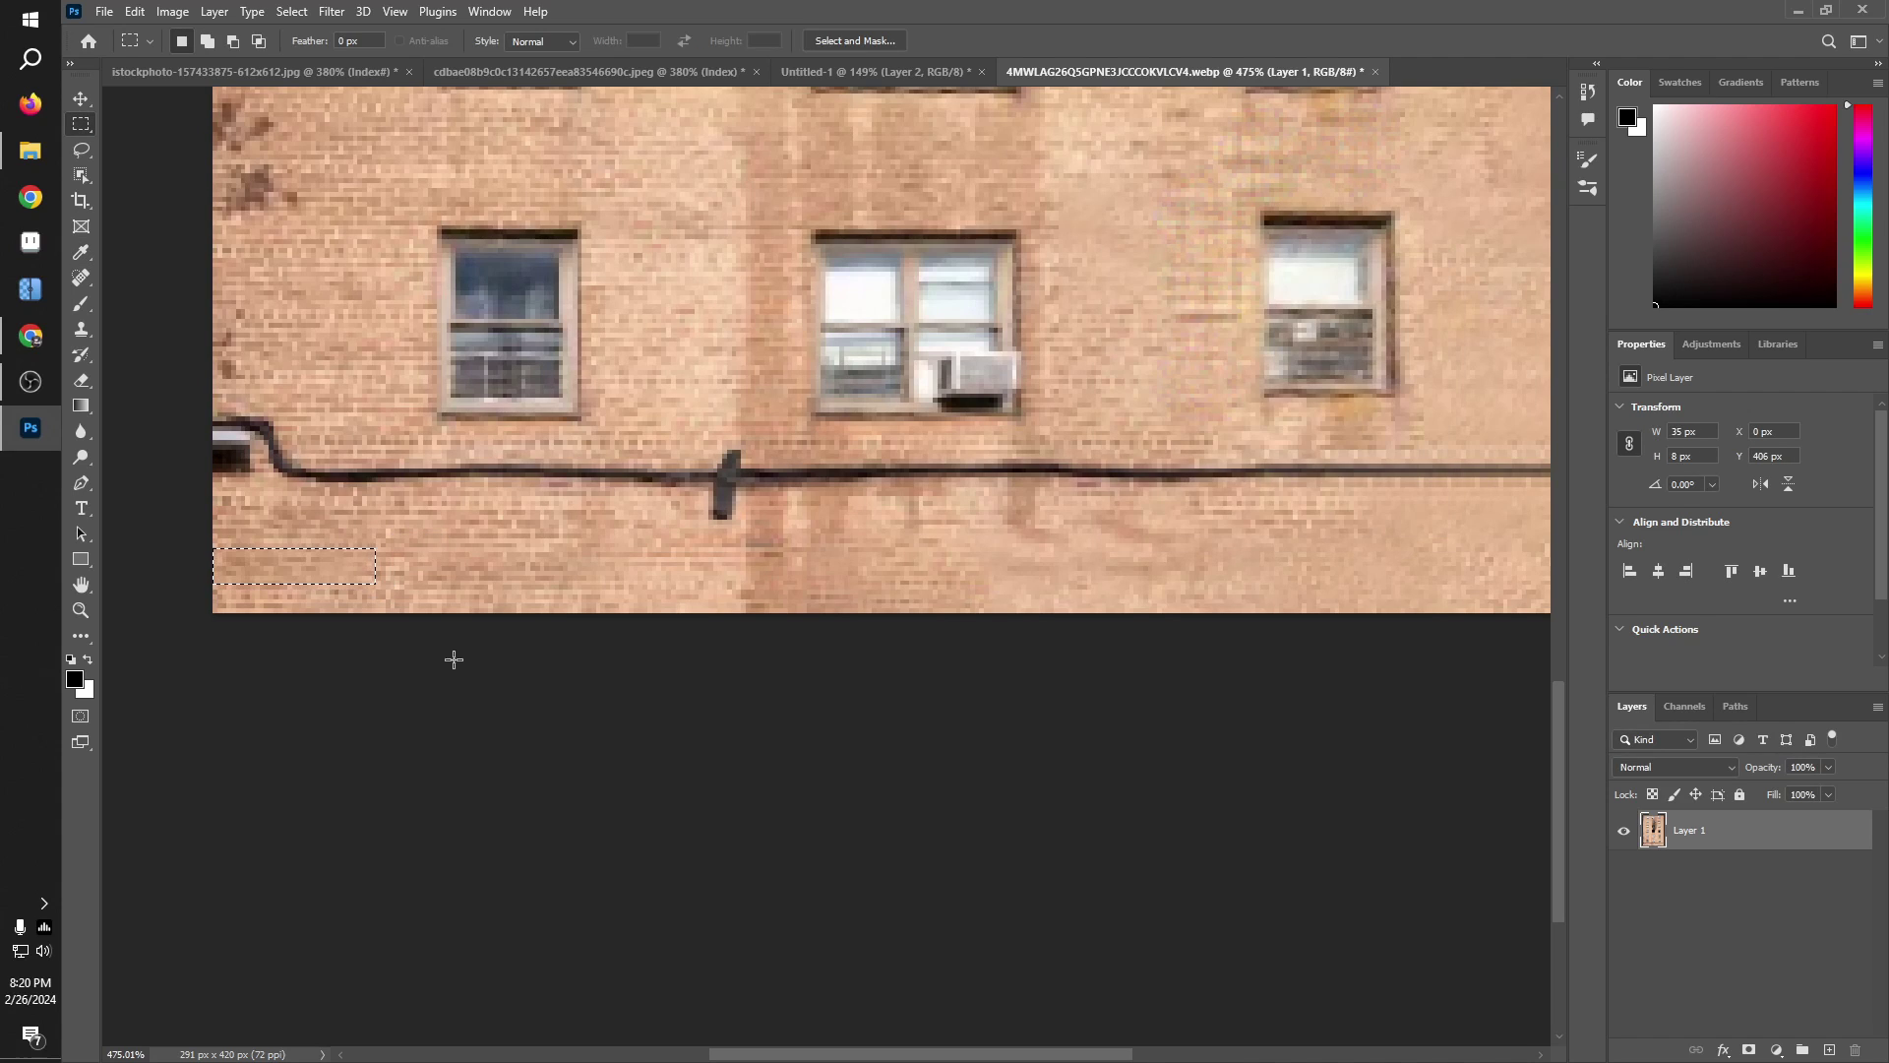
Step: Select a full-height strip about 24 px wide along the facade's left edge, fill it Content-Aware to remove the foliage, and deselect
scroll(451, 658, "down", 5)
scroll(1441, 363, "up", 3)
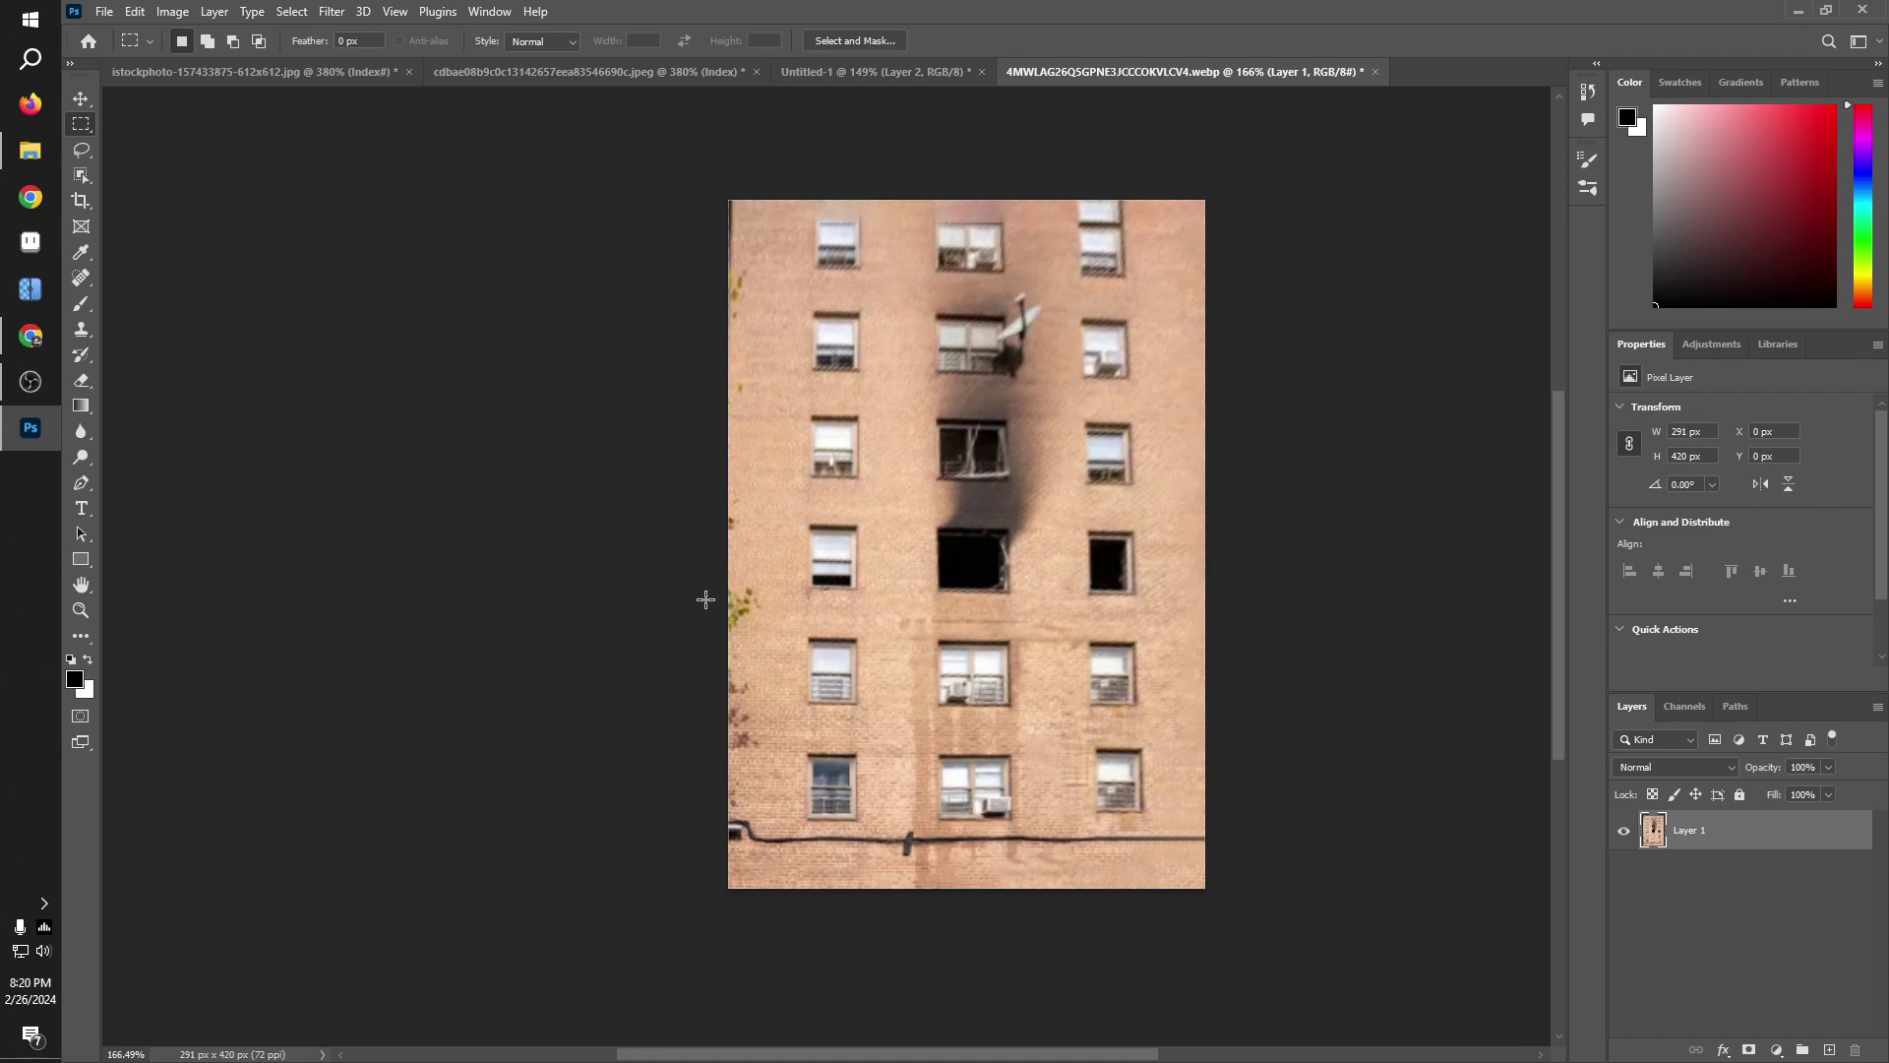
left_click_drag(684, 164, 768, 1034)
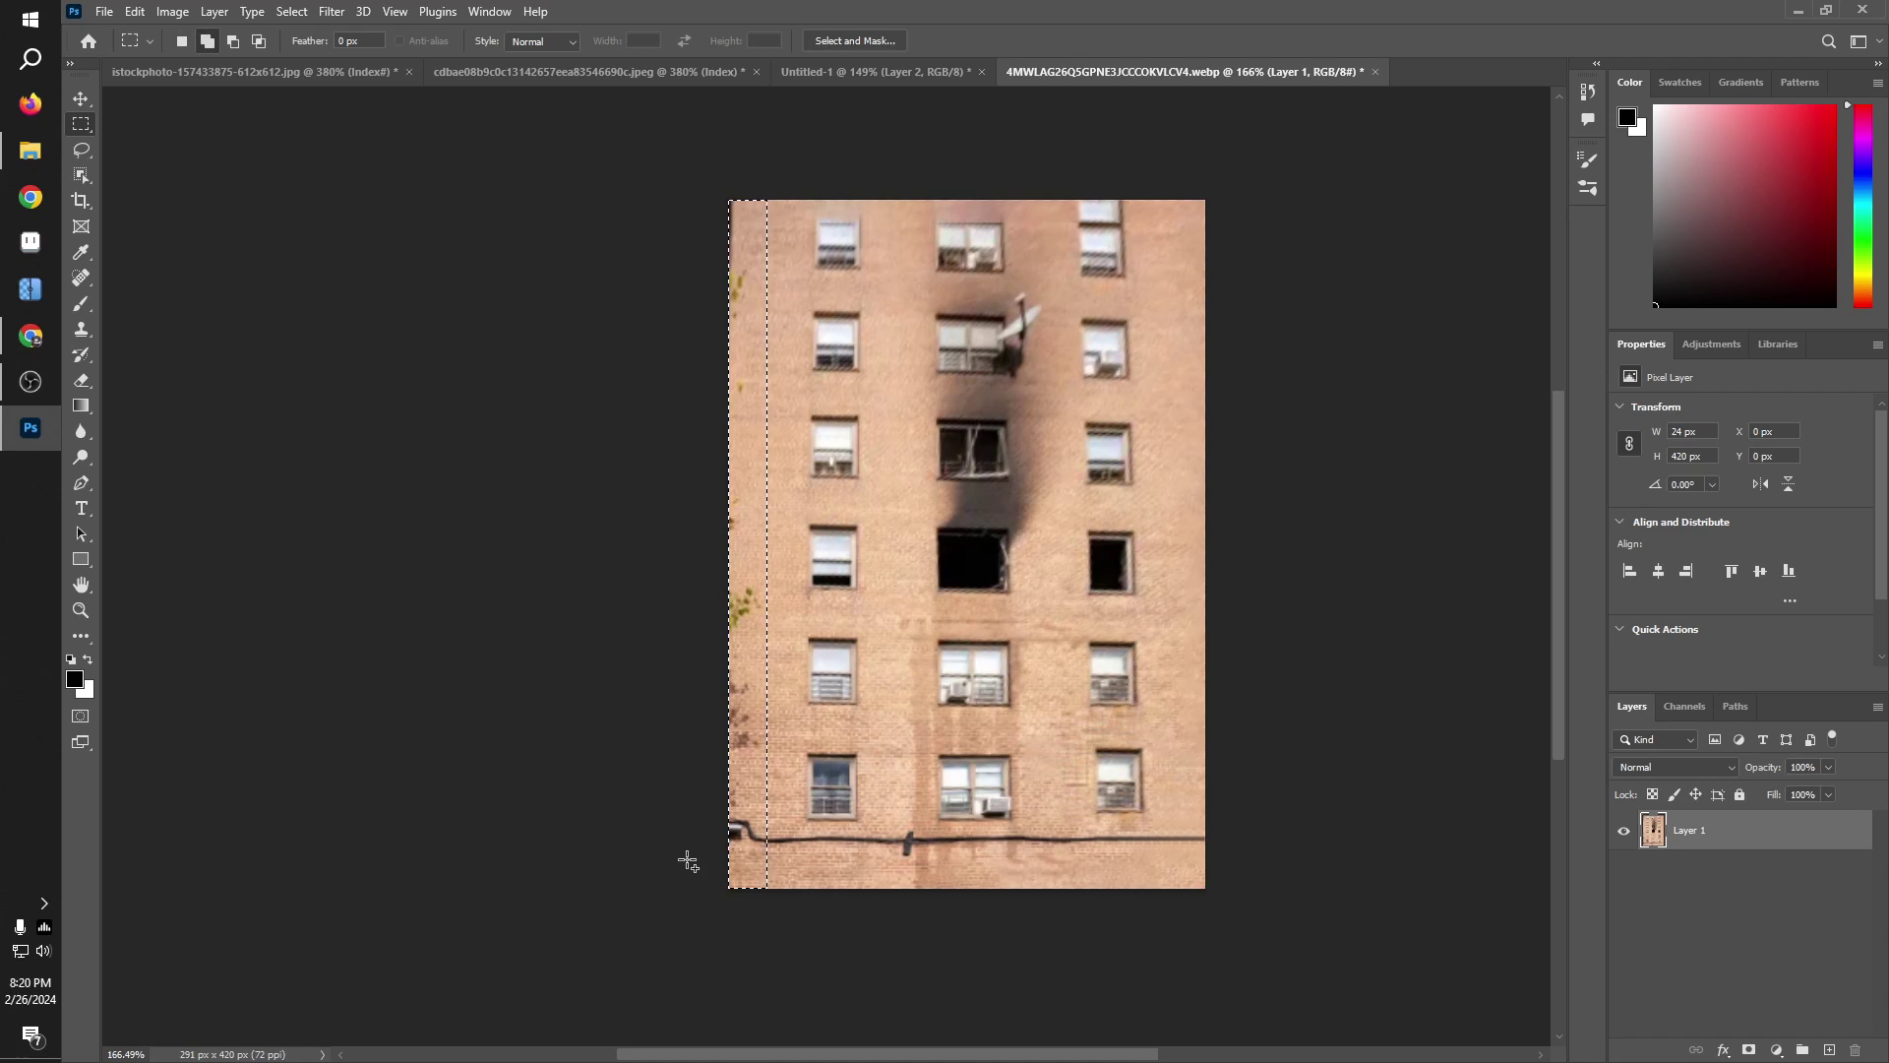
key("shift+BackSpace")
key("Return")
key("ctrl+d")
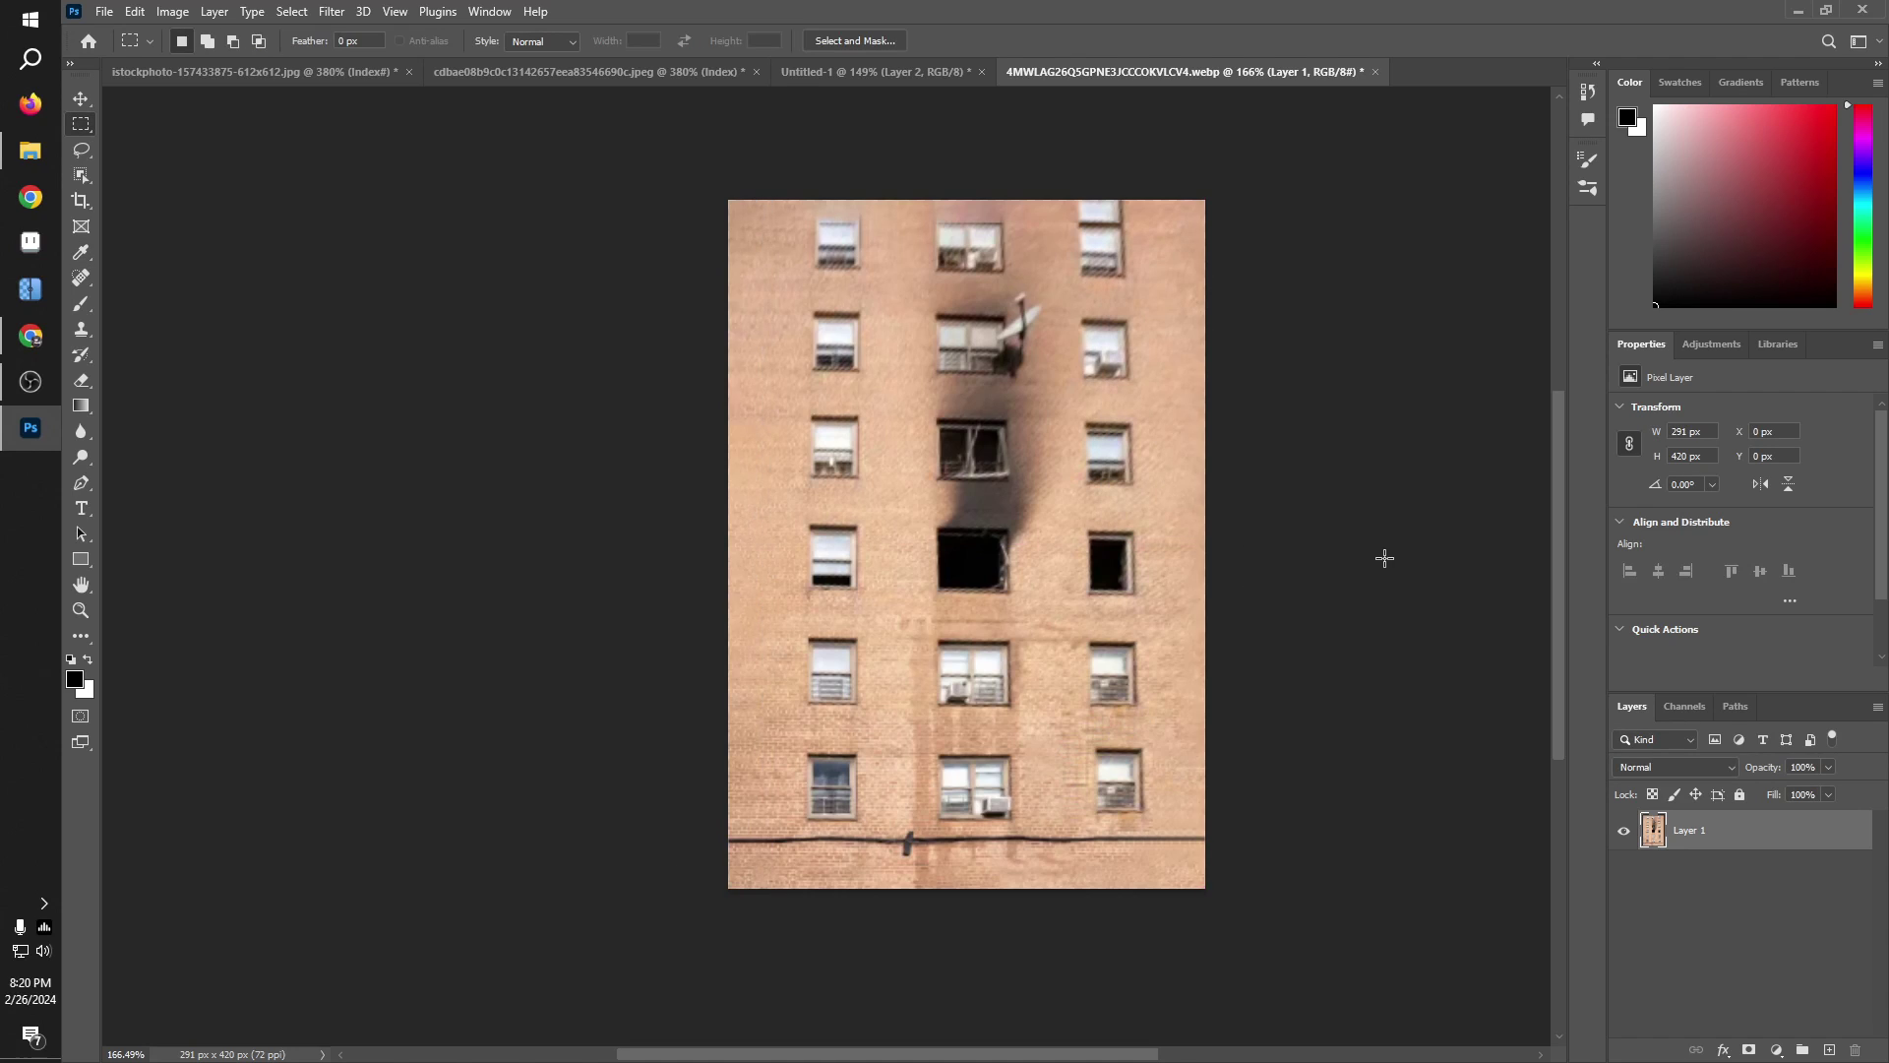
Step: Start a Perspective Warp and fit its four-cornered grid around the whole facade, just outside the image edges
key("ctrl+minus")
scroll(1073, 583, "up", 2)
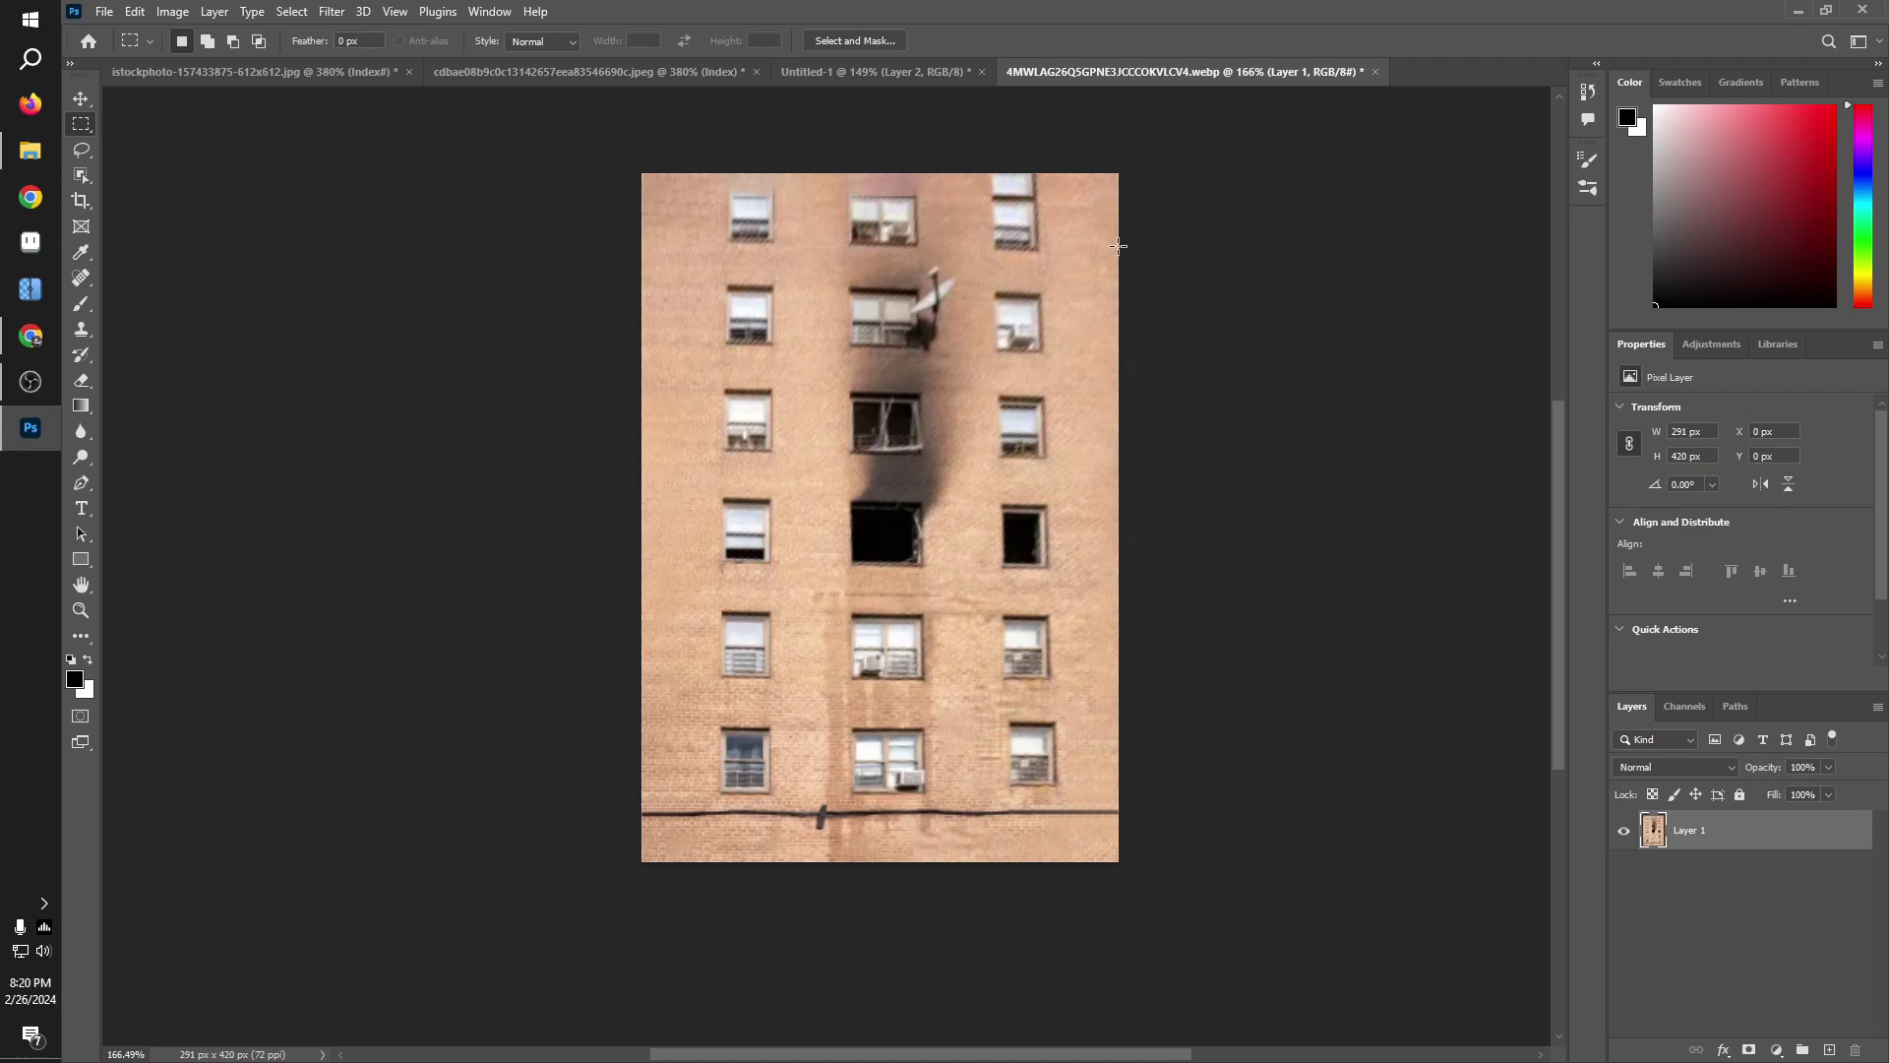
left_click(162, 14)
mouse_move(139, 12)
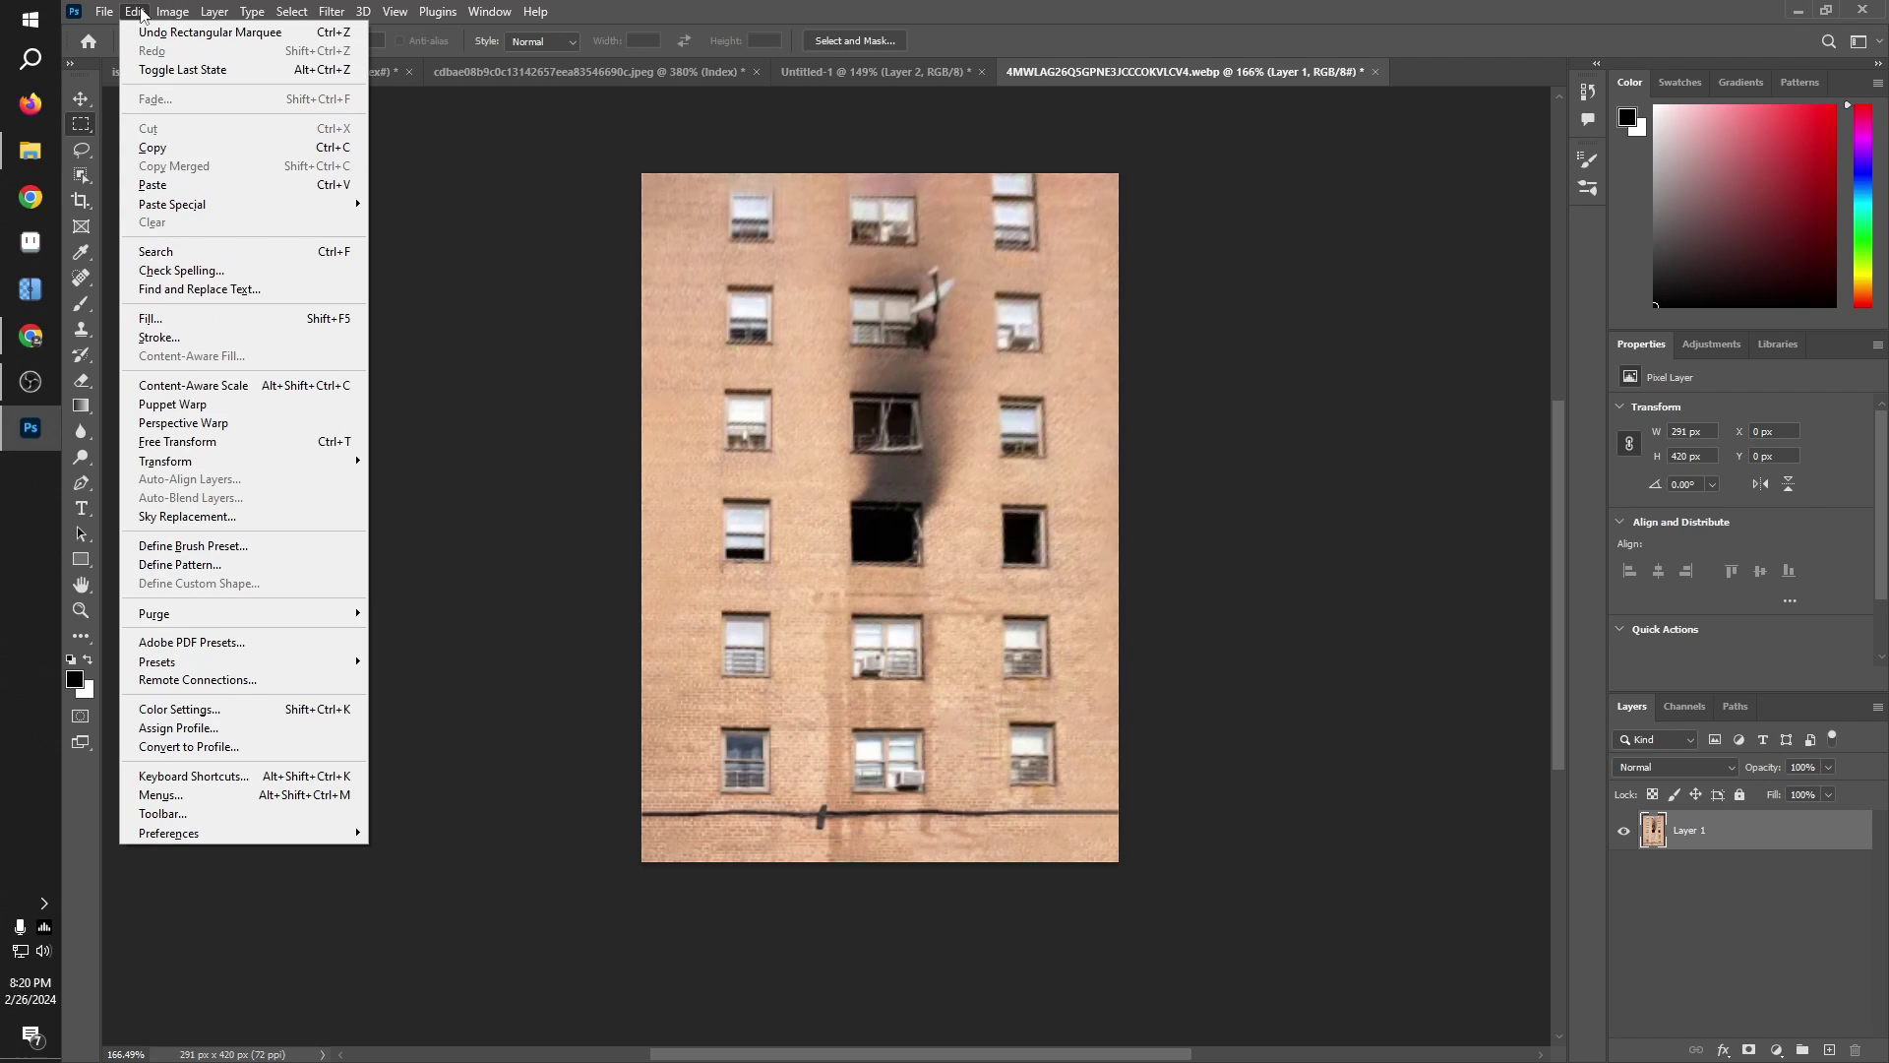
left_click(183, 422)
left_click(621, 146)
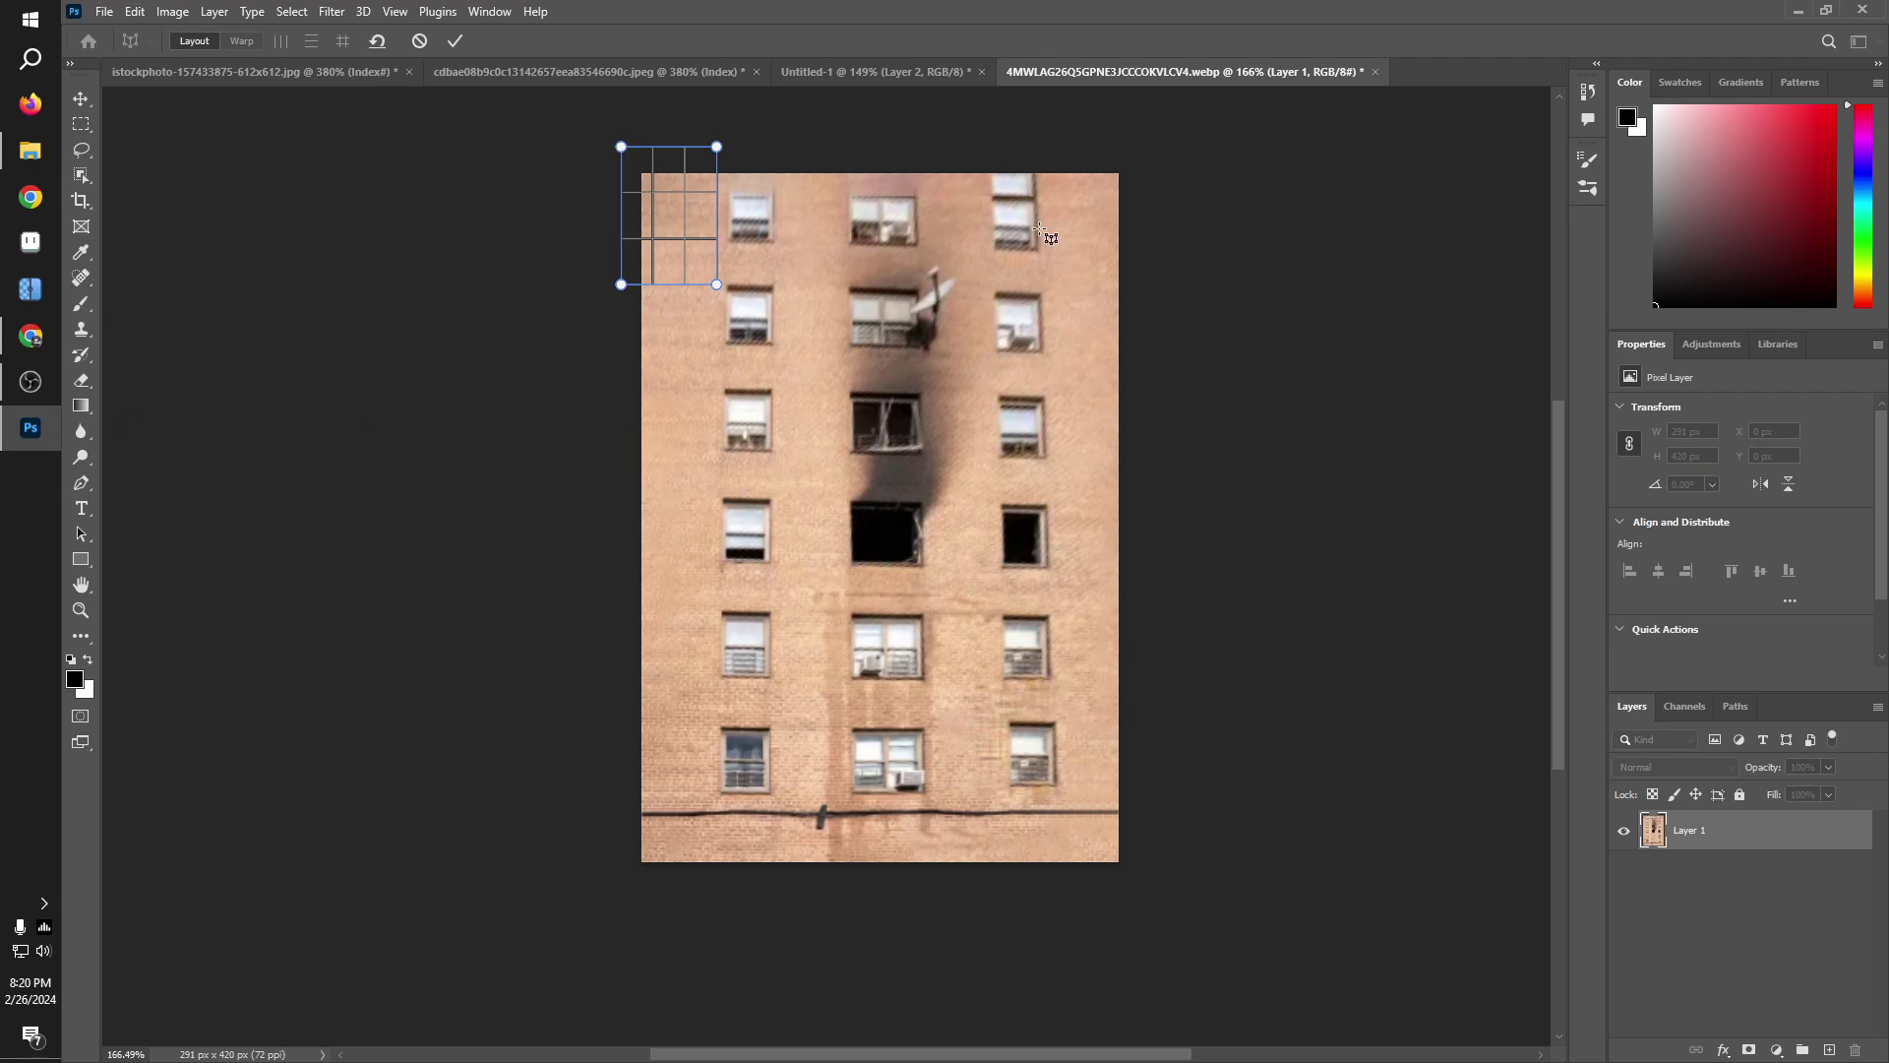
left_click_drag(704, 145, 1148, 166)
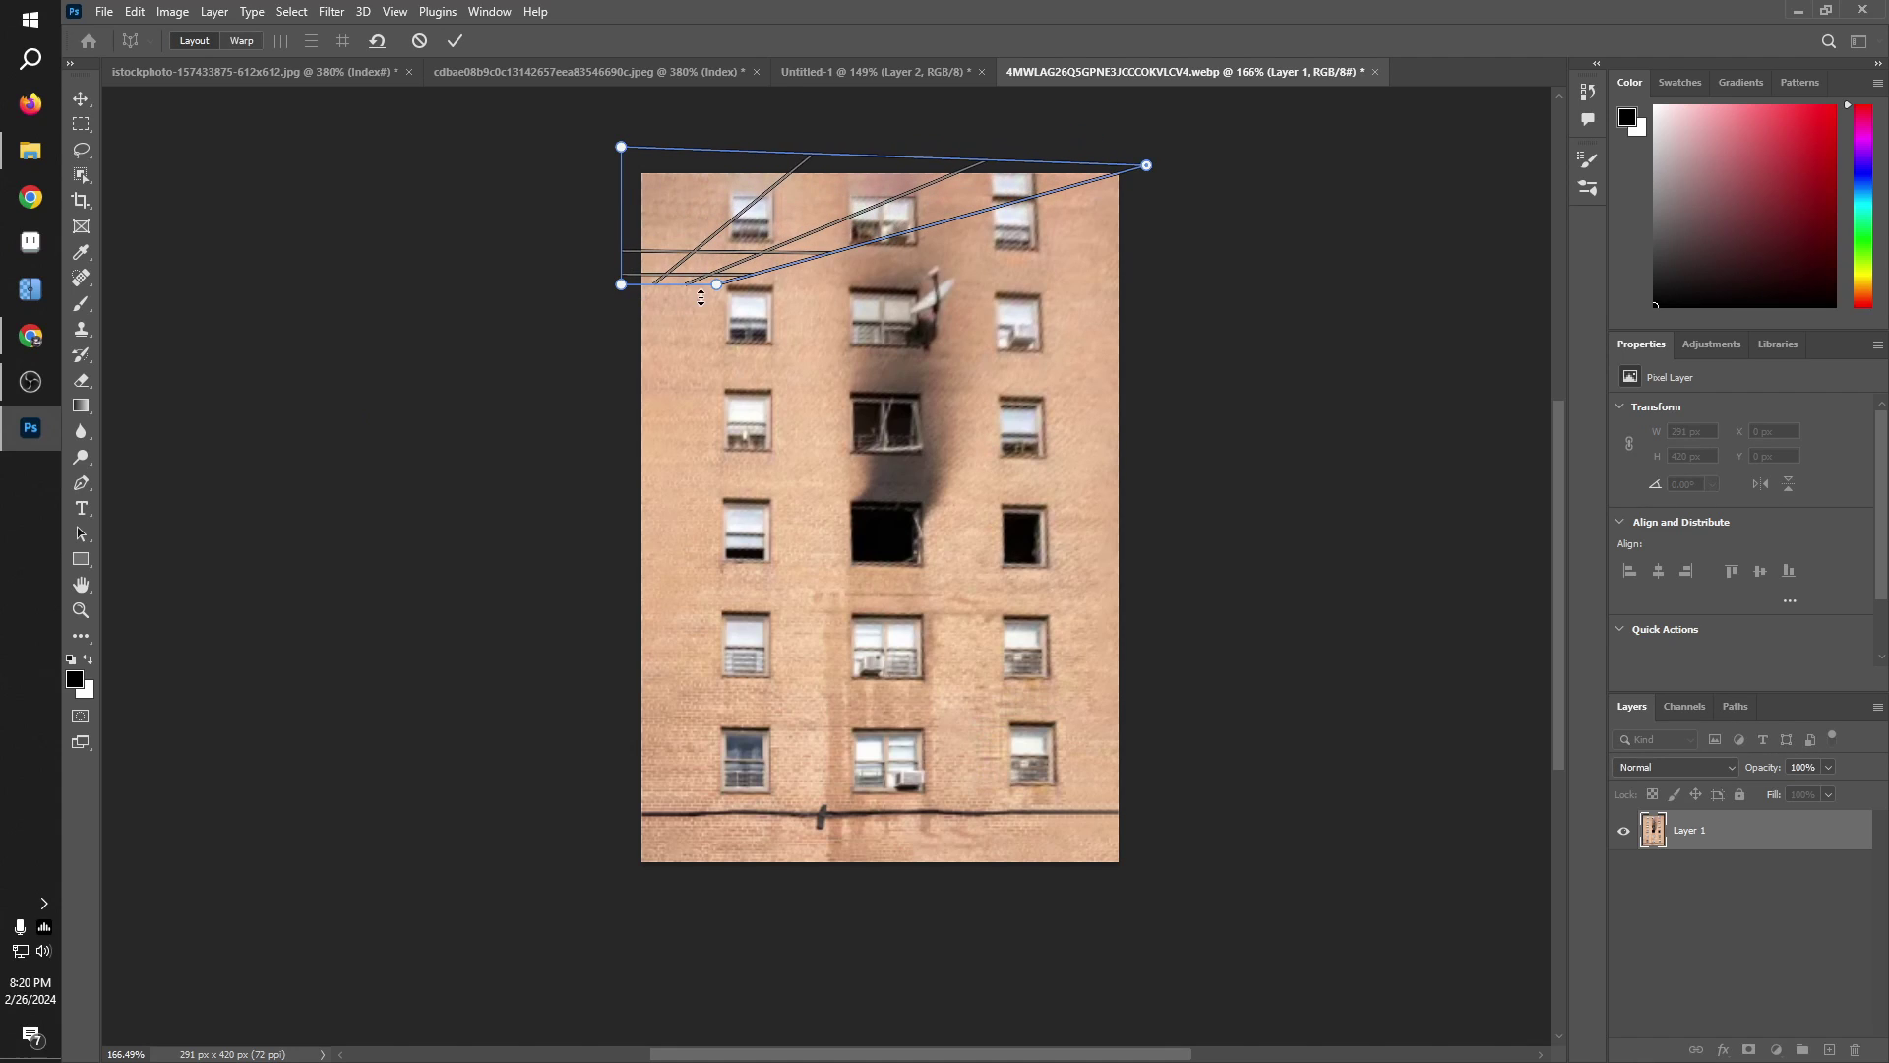
left_click_drag(717, 285, 1153, 927)
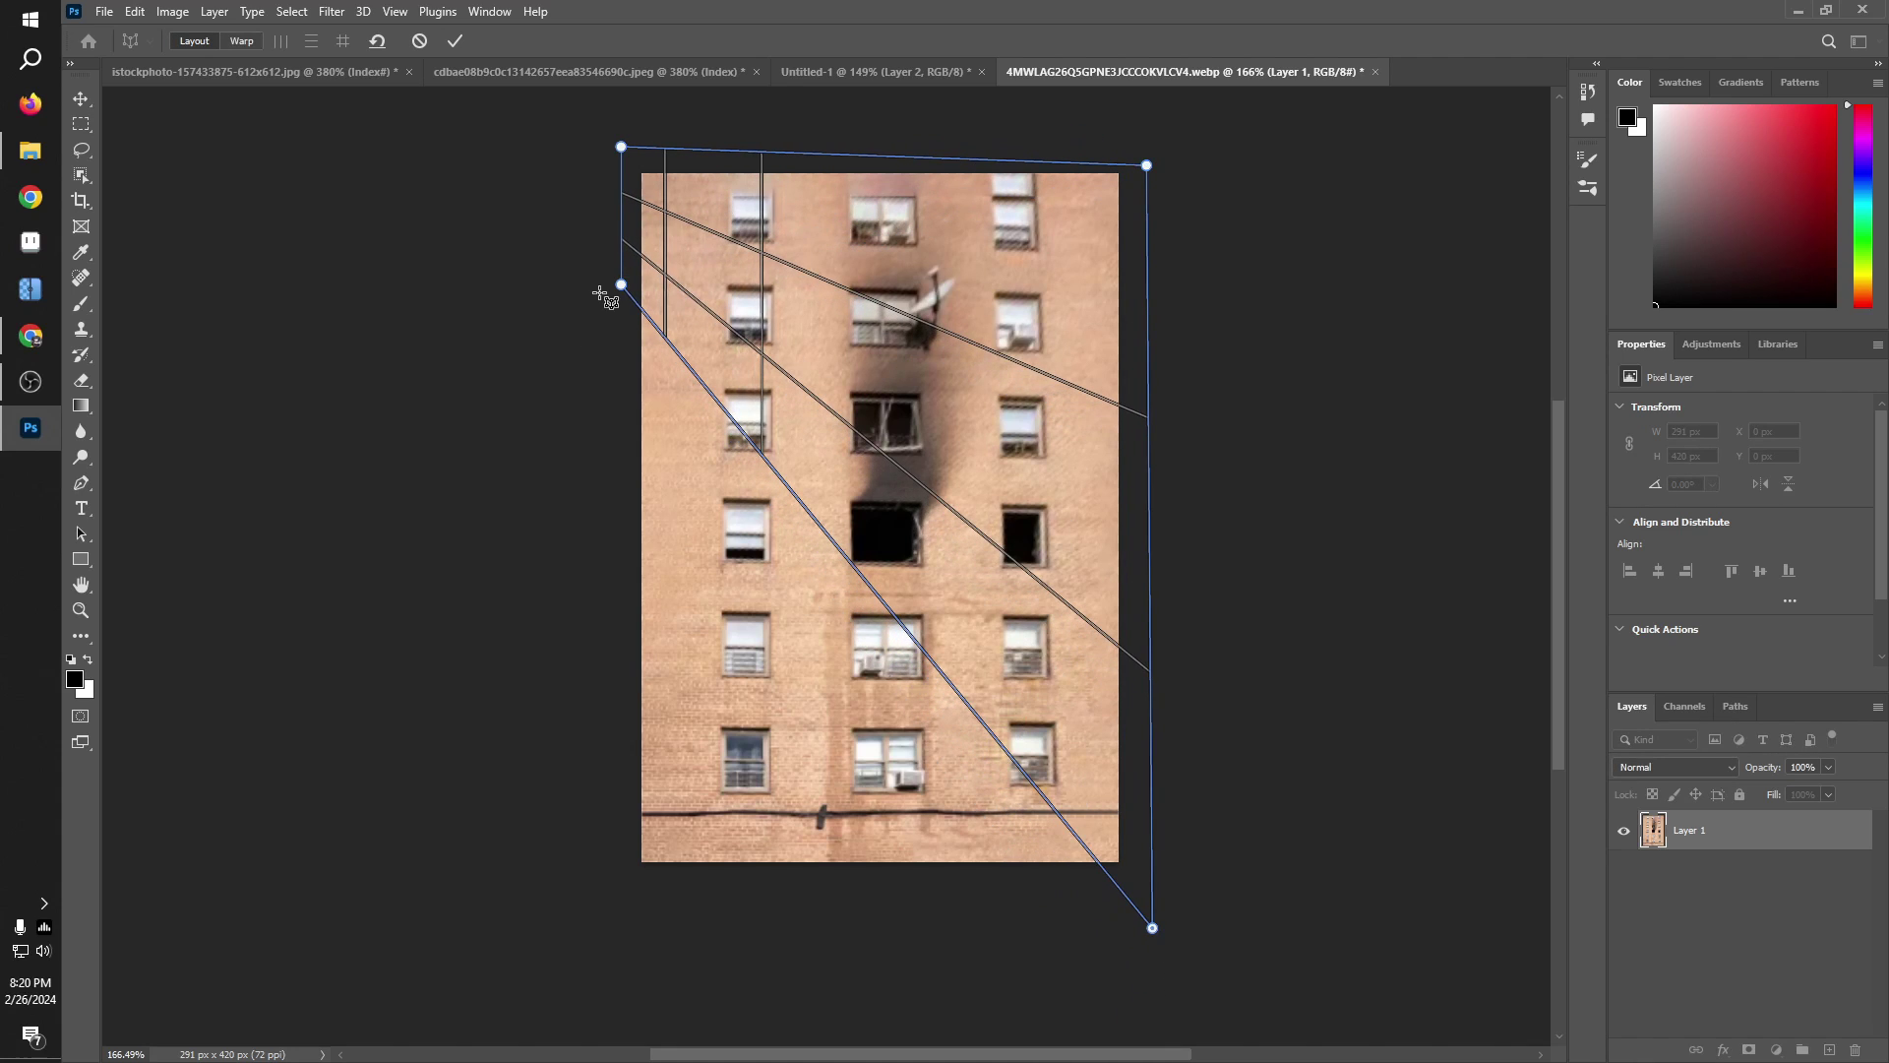
left_click_drag(621, 284, 616, 875)
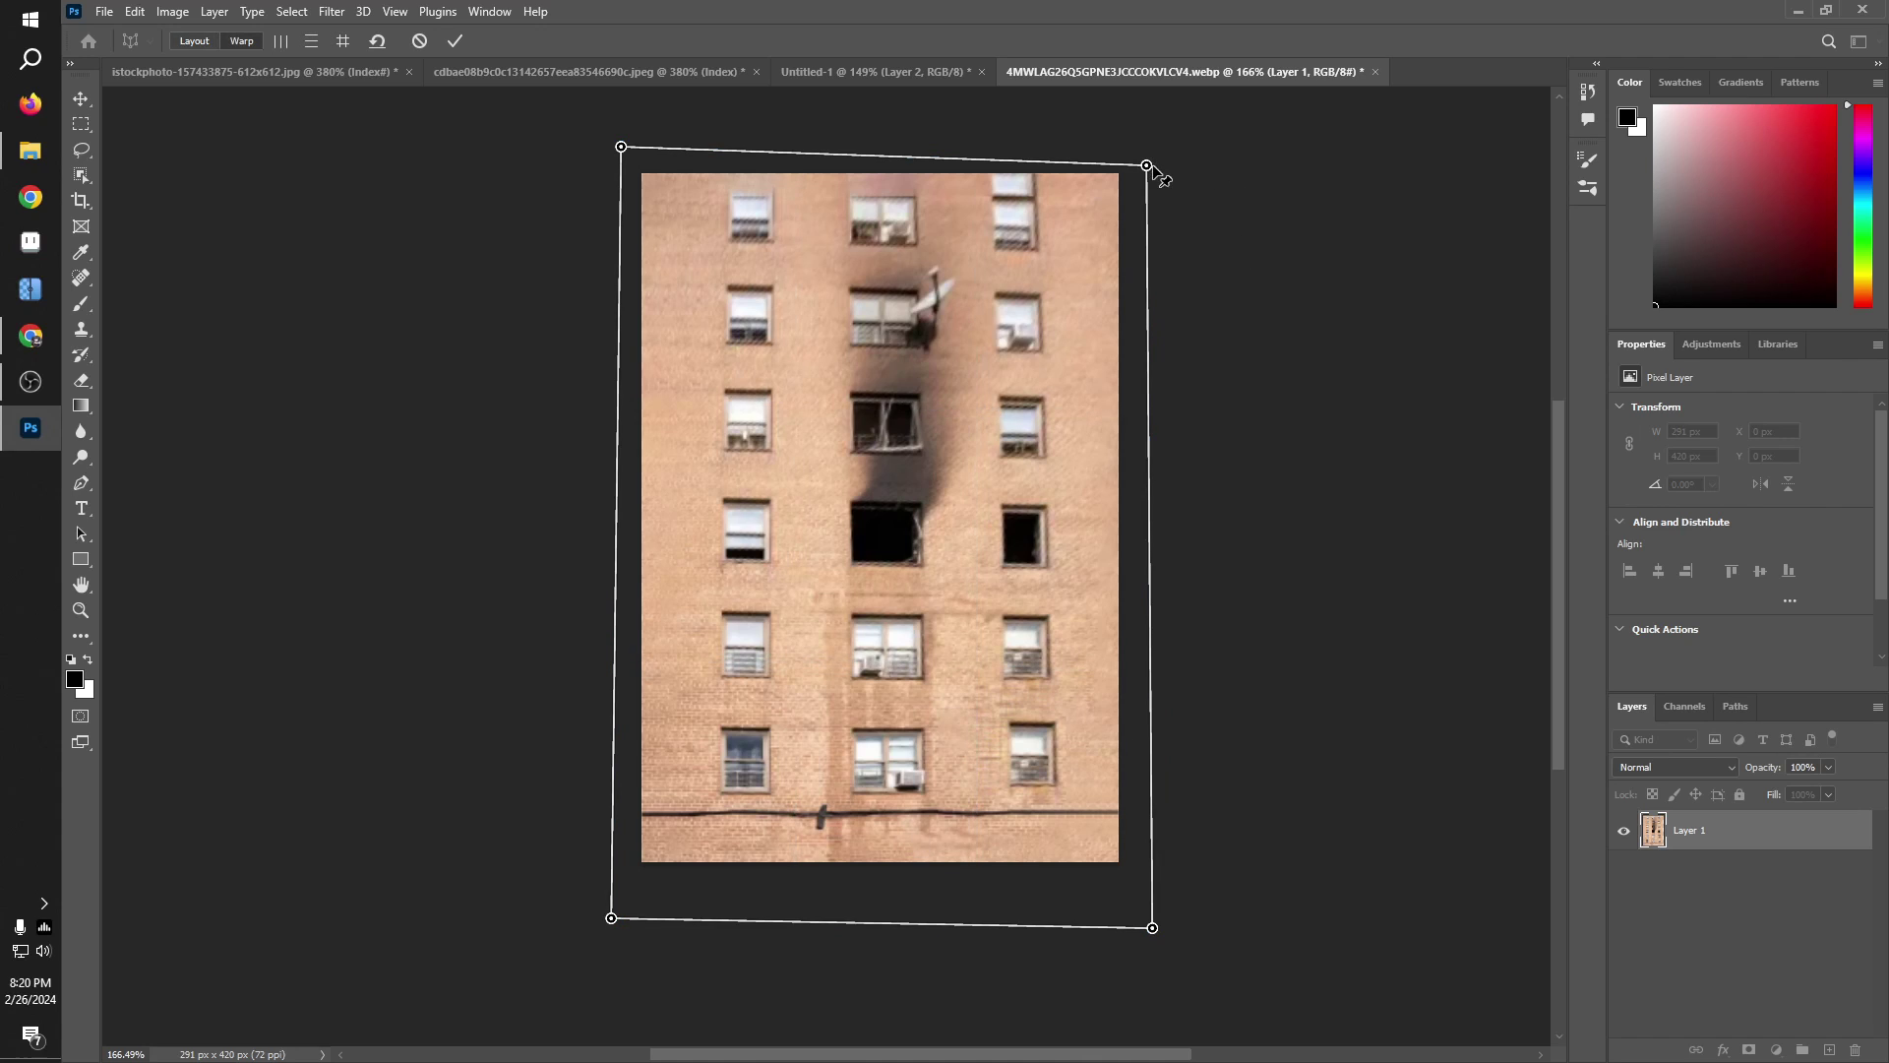
Step: Pull the warp grid's two upper corners outward to straighten the facade's window columns, and apply the Perspective Warp
left_click_drag(1153, 169, 1181, 170)
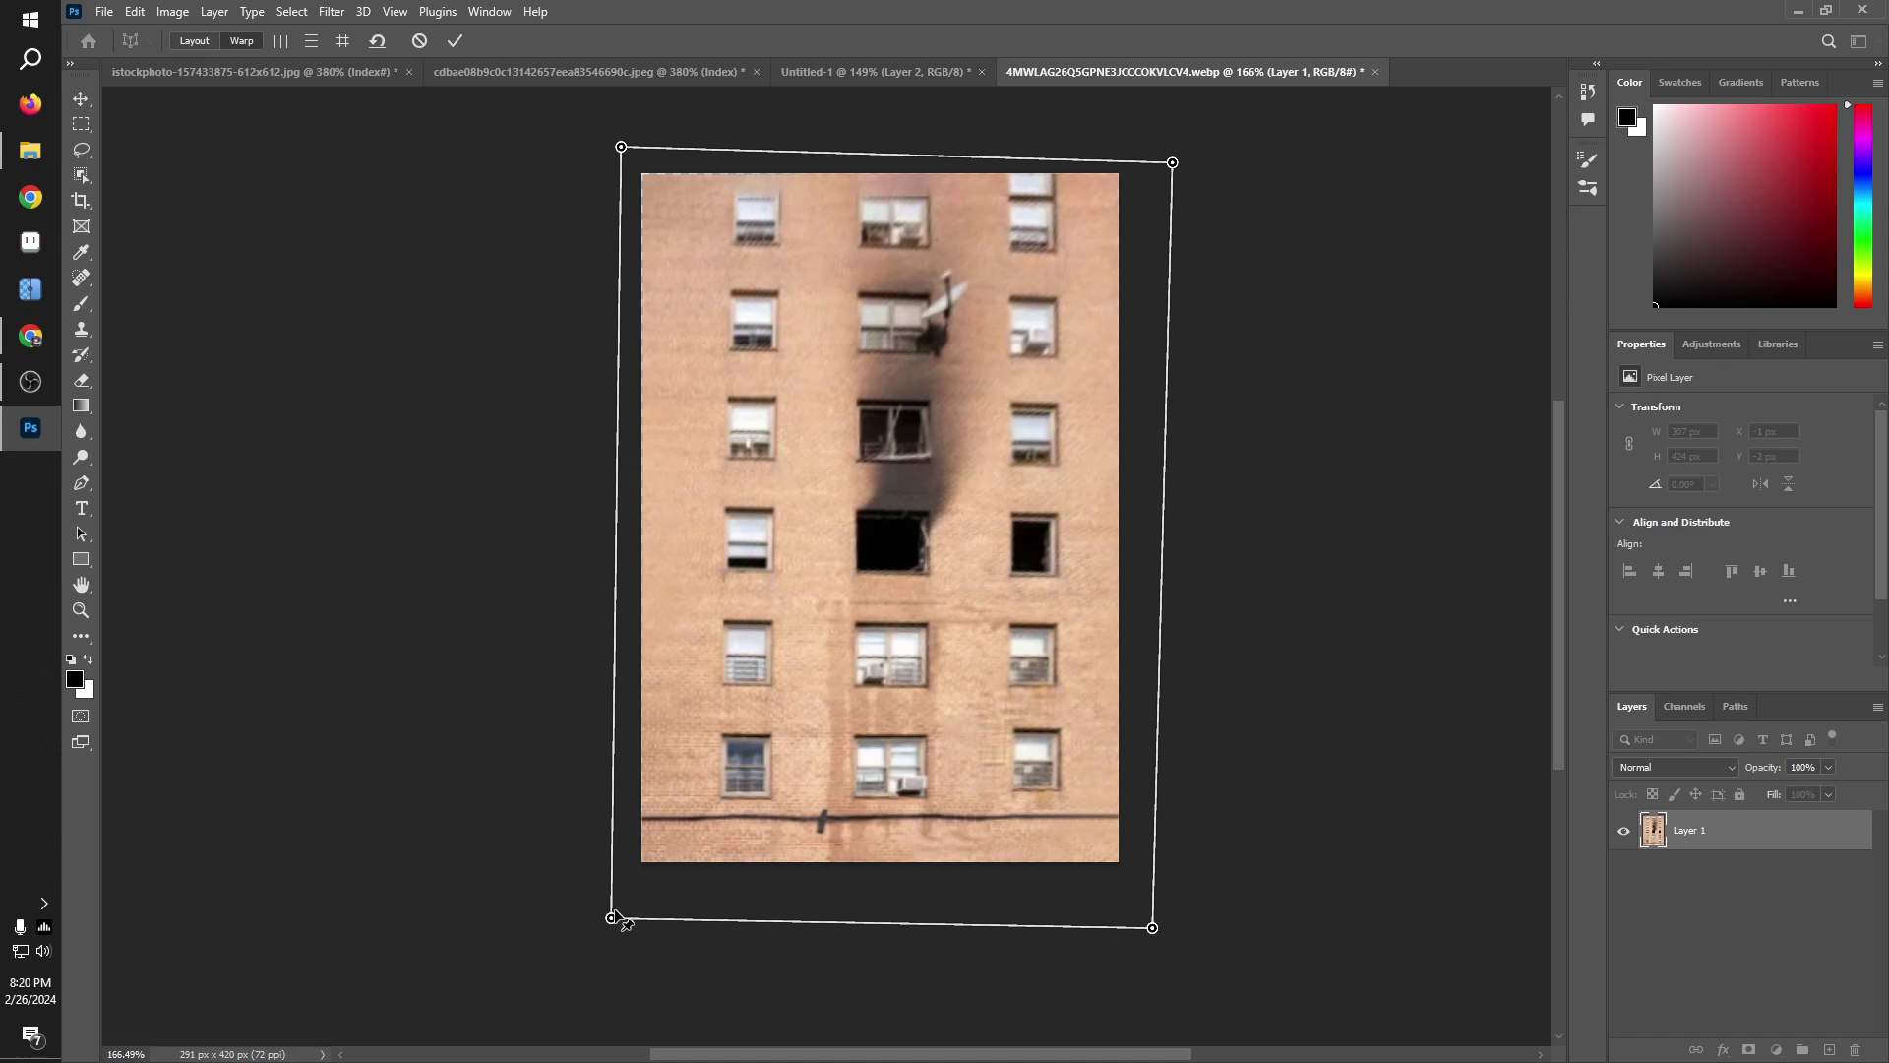
left_click_drag(621, 148, 605, 141)
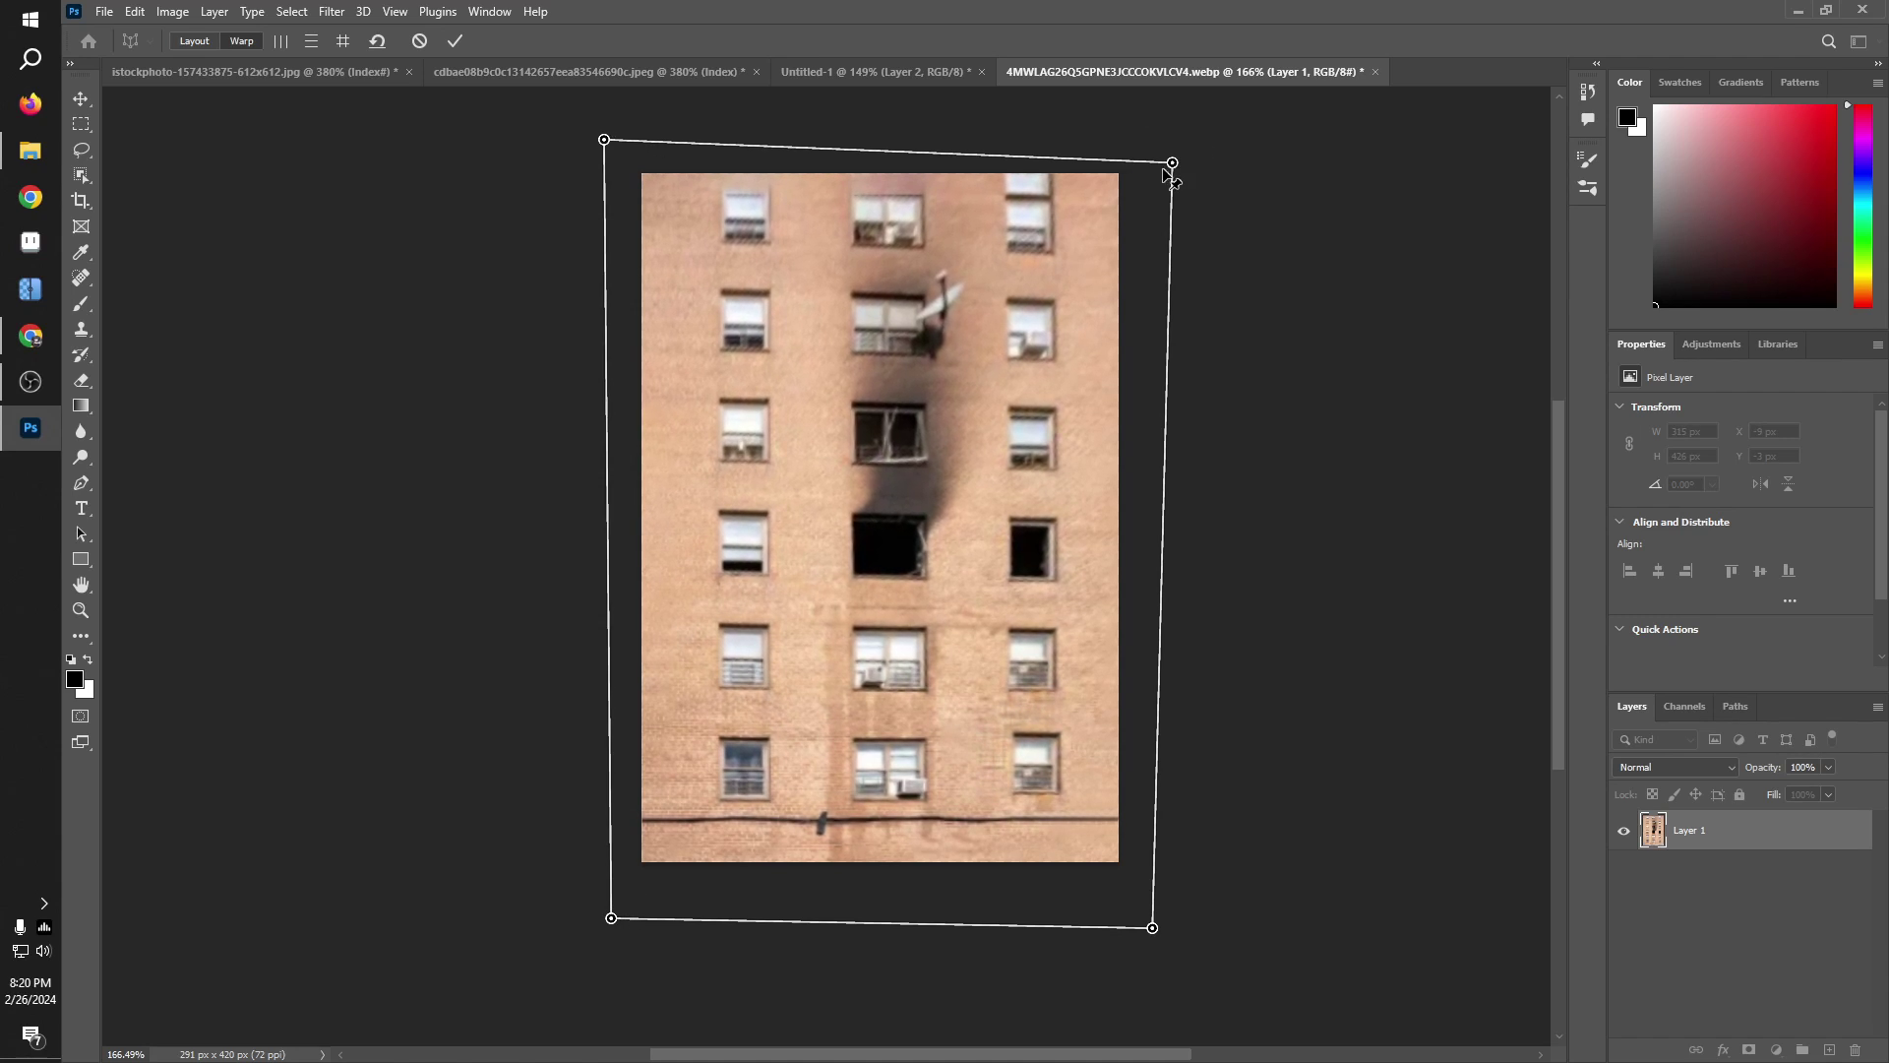
left_click_drag(1172, 163, 1175, 164)
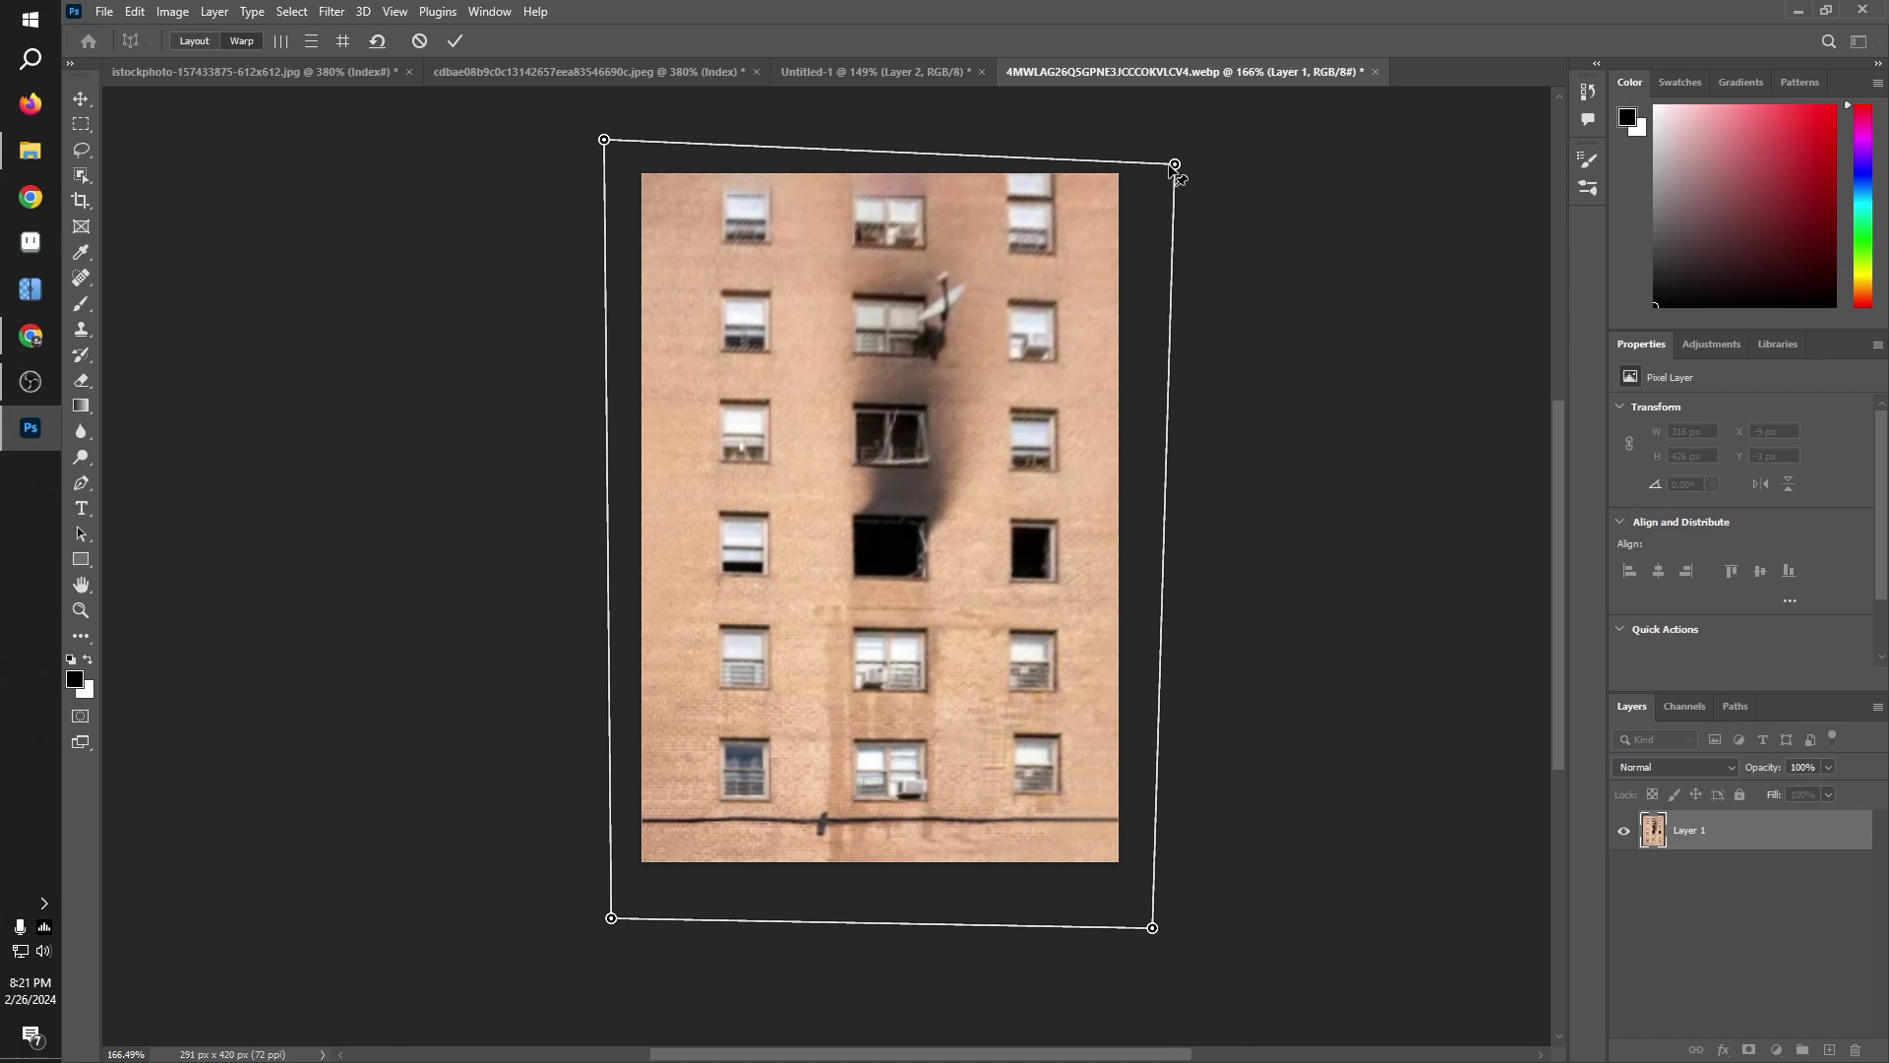
key("Return")
Step: Marquee-select the cut-off window at the facade's top edge above the right column, replace it with a Content-Aware fill, and deselect
key("m")
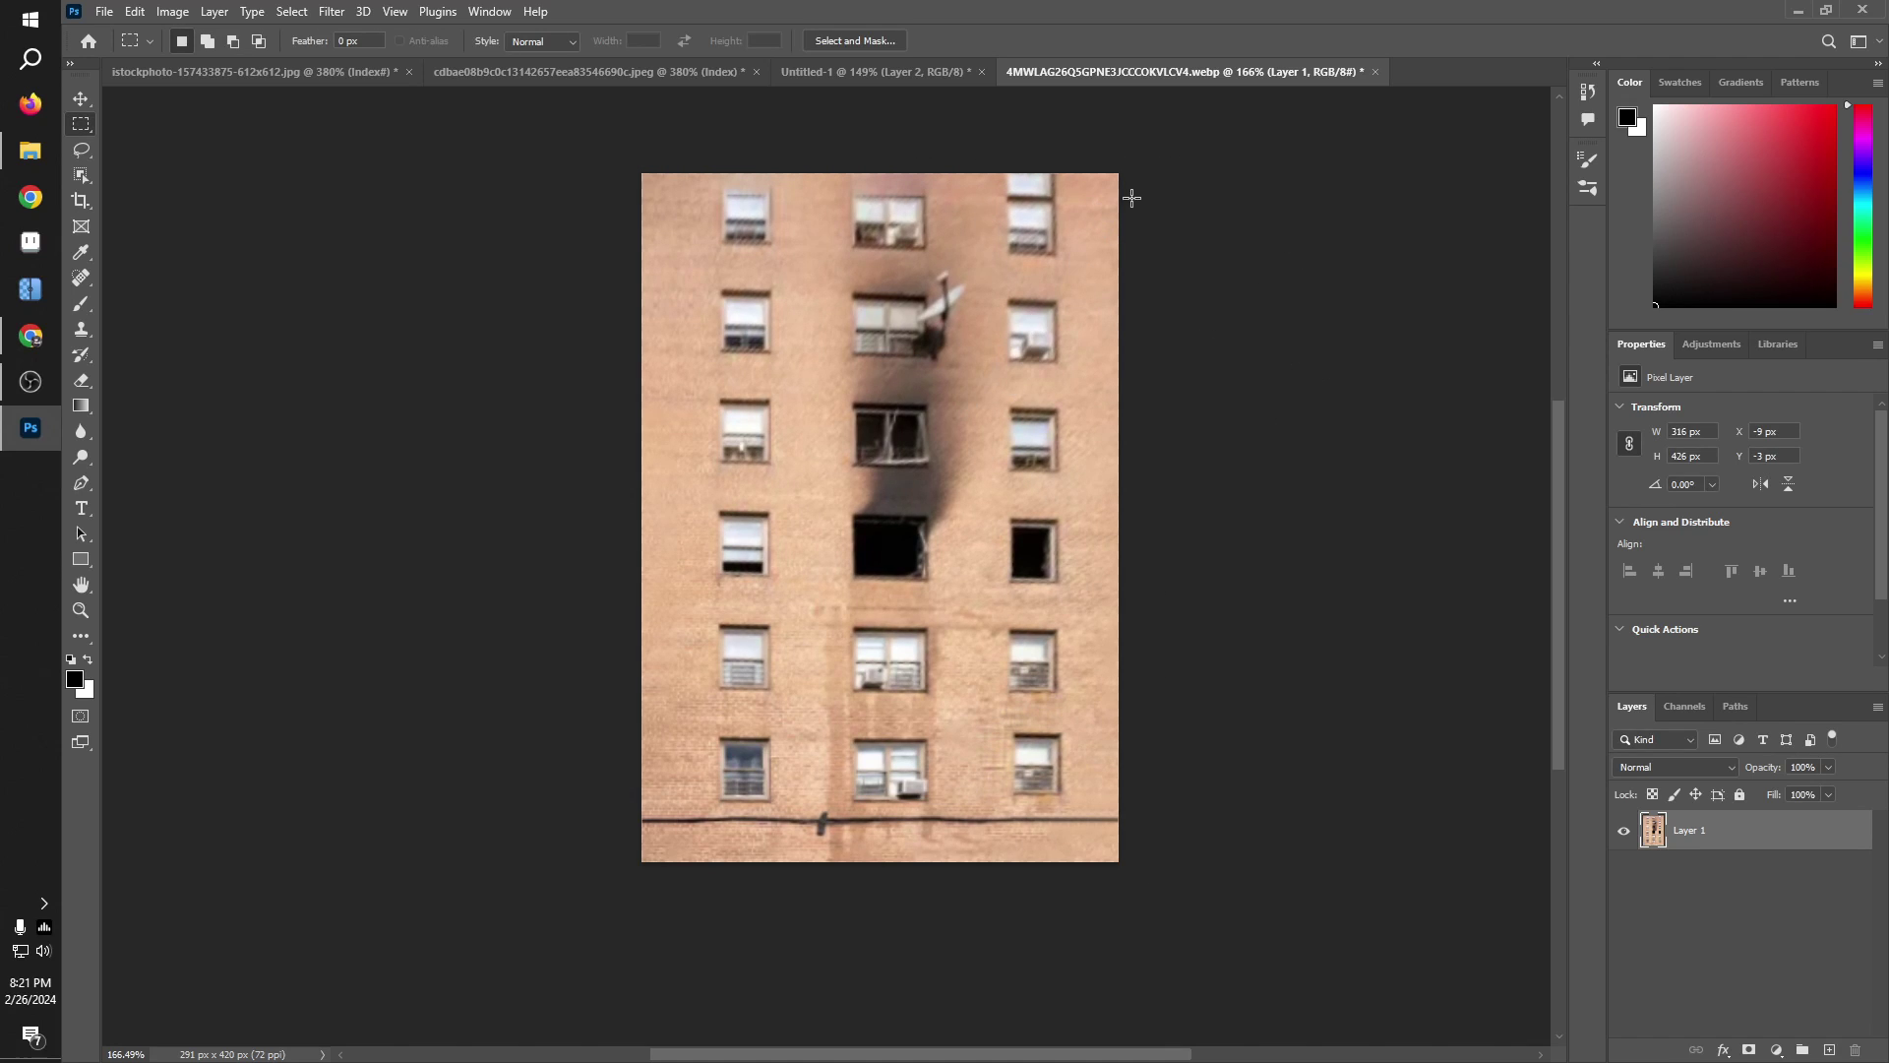
scroll(1132, 198, "up", 3)
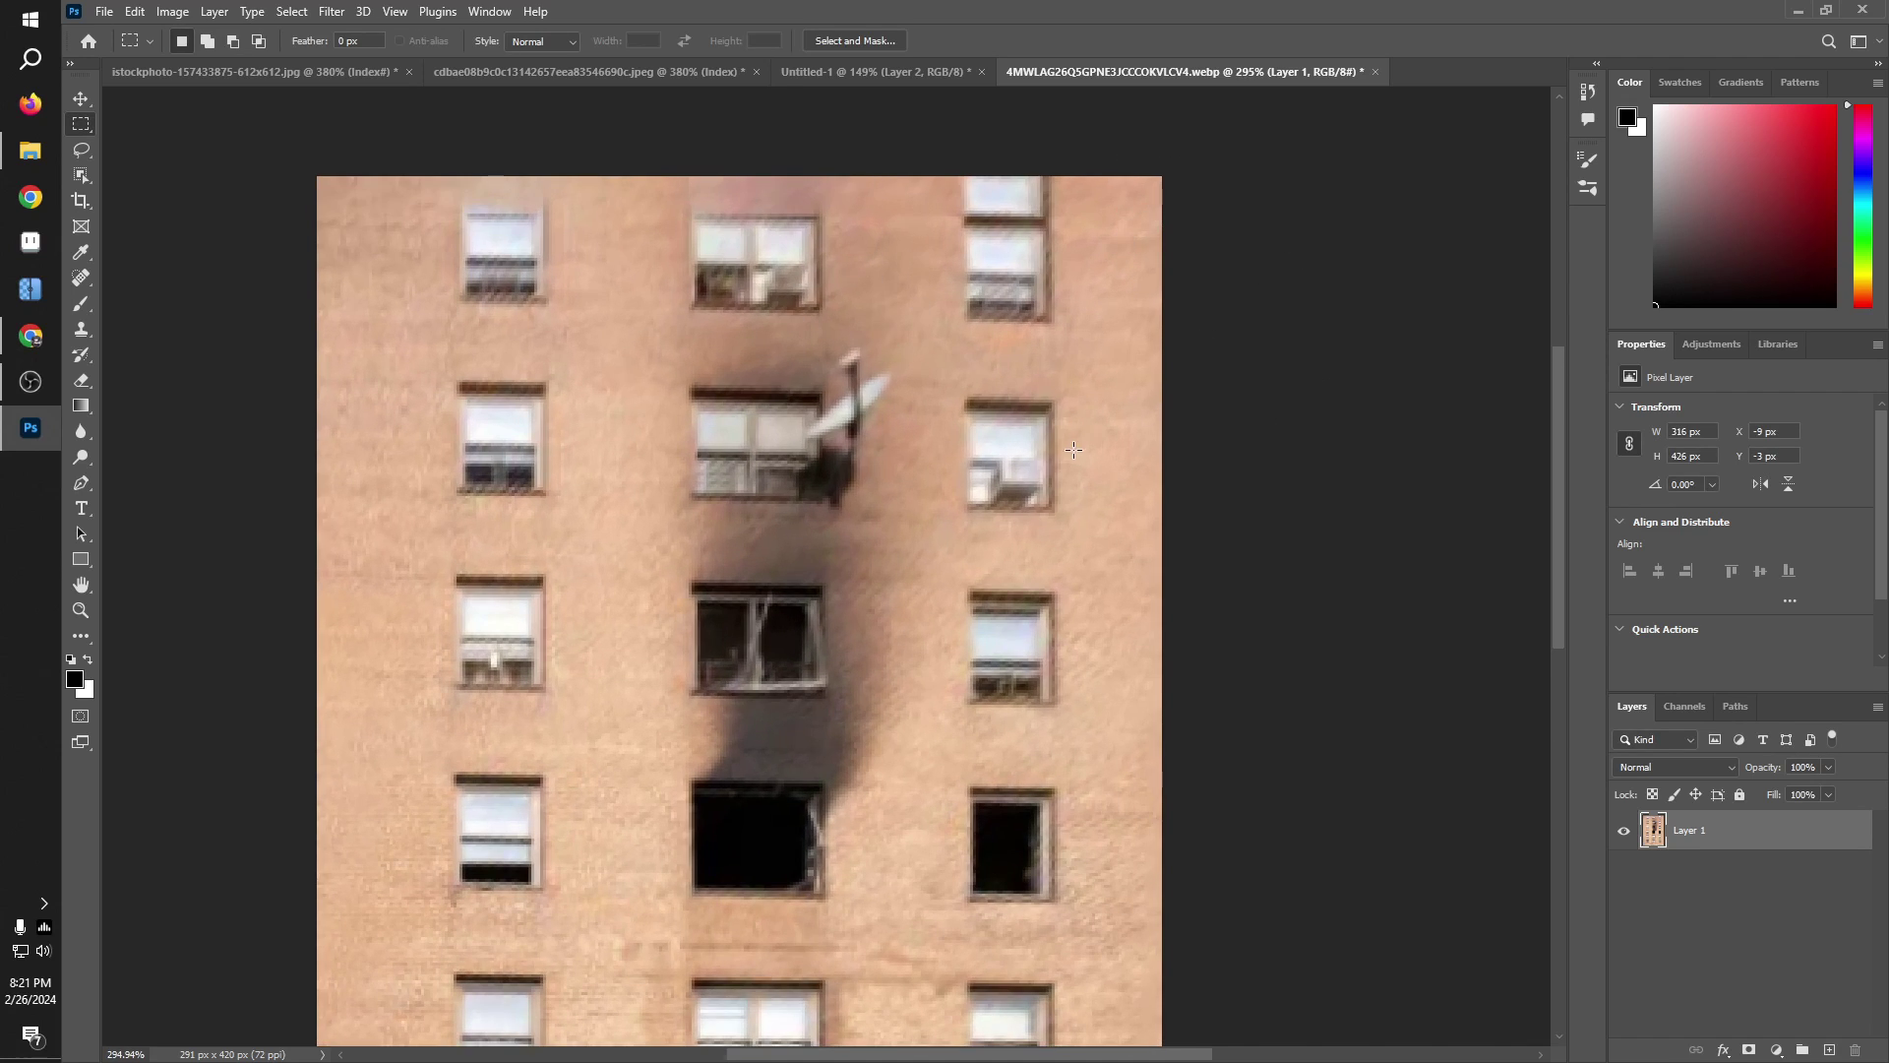
scroll(1074, 449, "down", 5)
scroll(1156, 590, "up", 6)
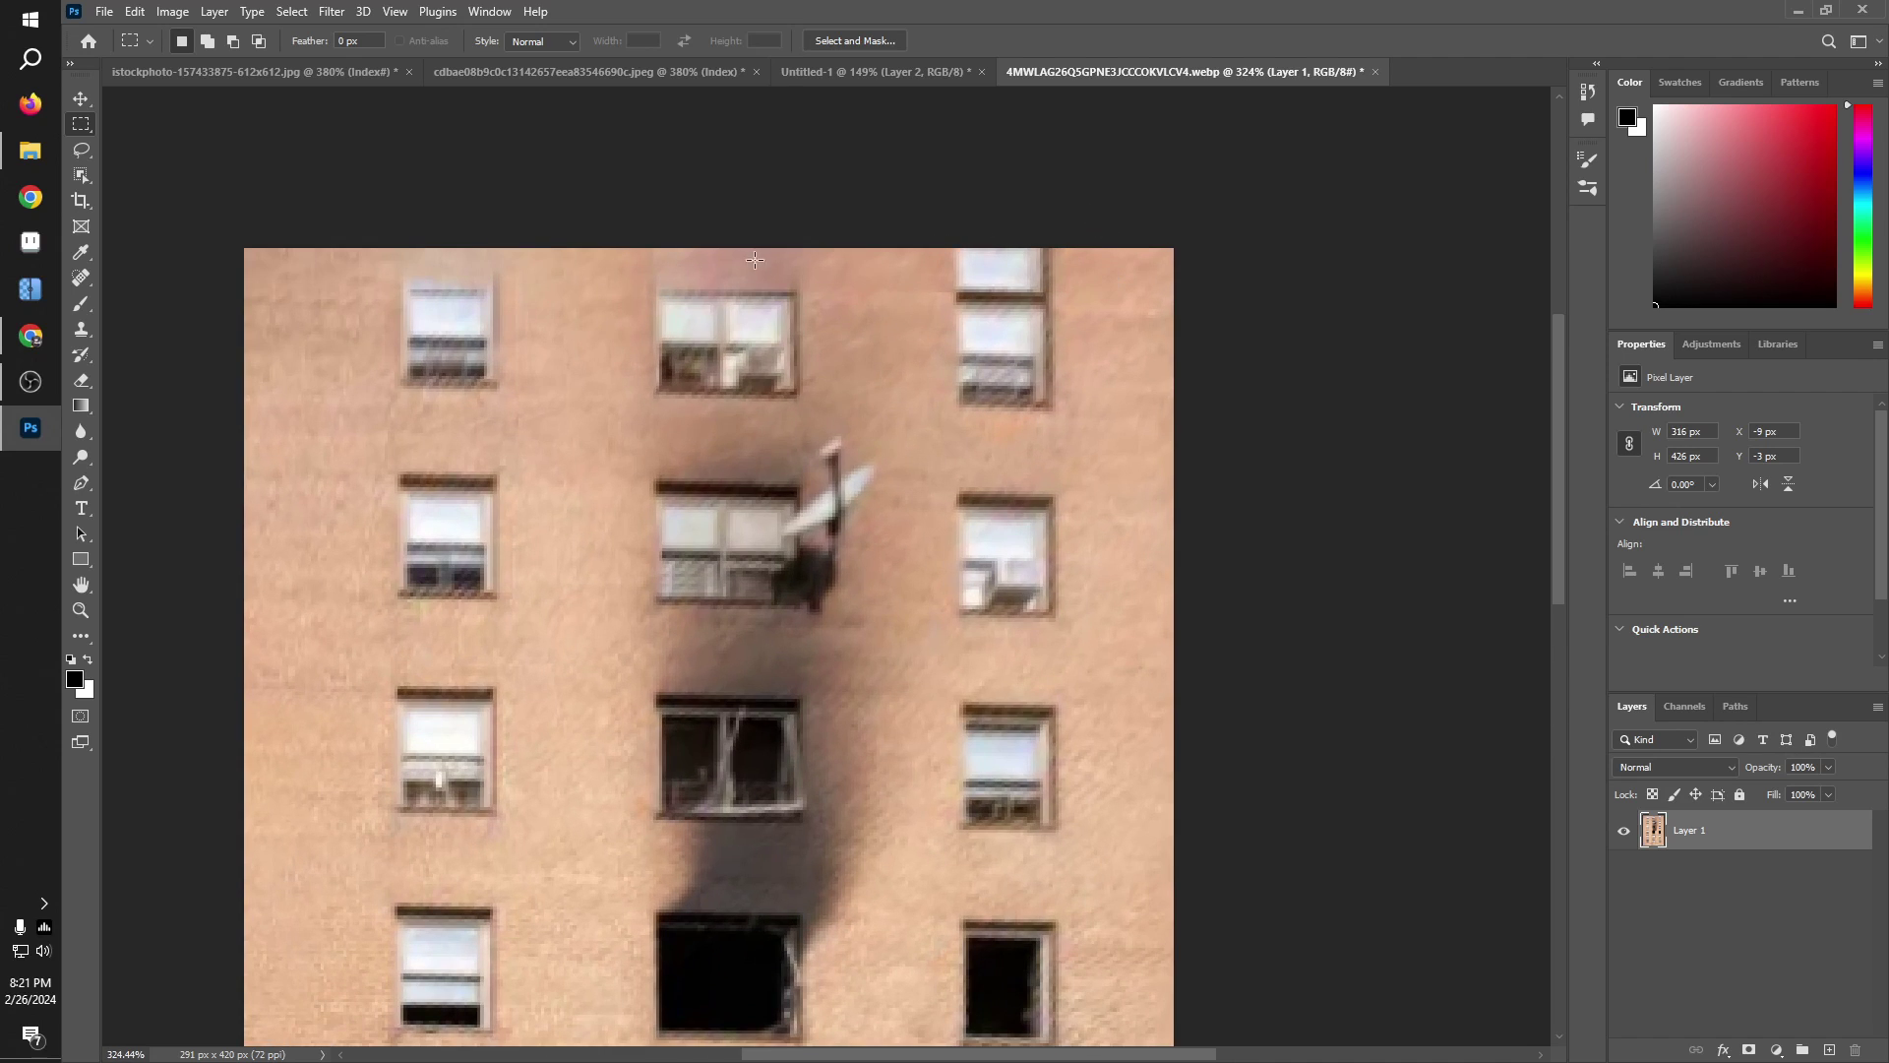
left_click_drag(890, 246, 1113, 284)
key("shift+BackSpace")
key("Return")
key("m")
key("ctrl+d")
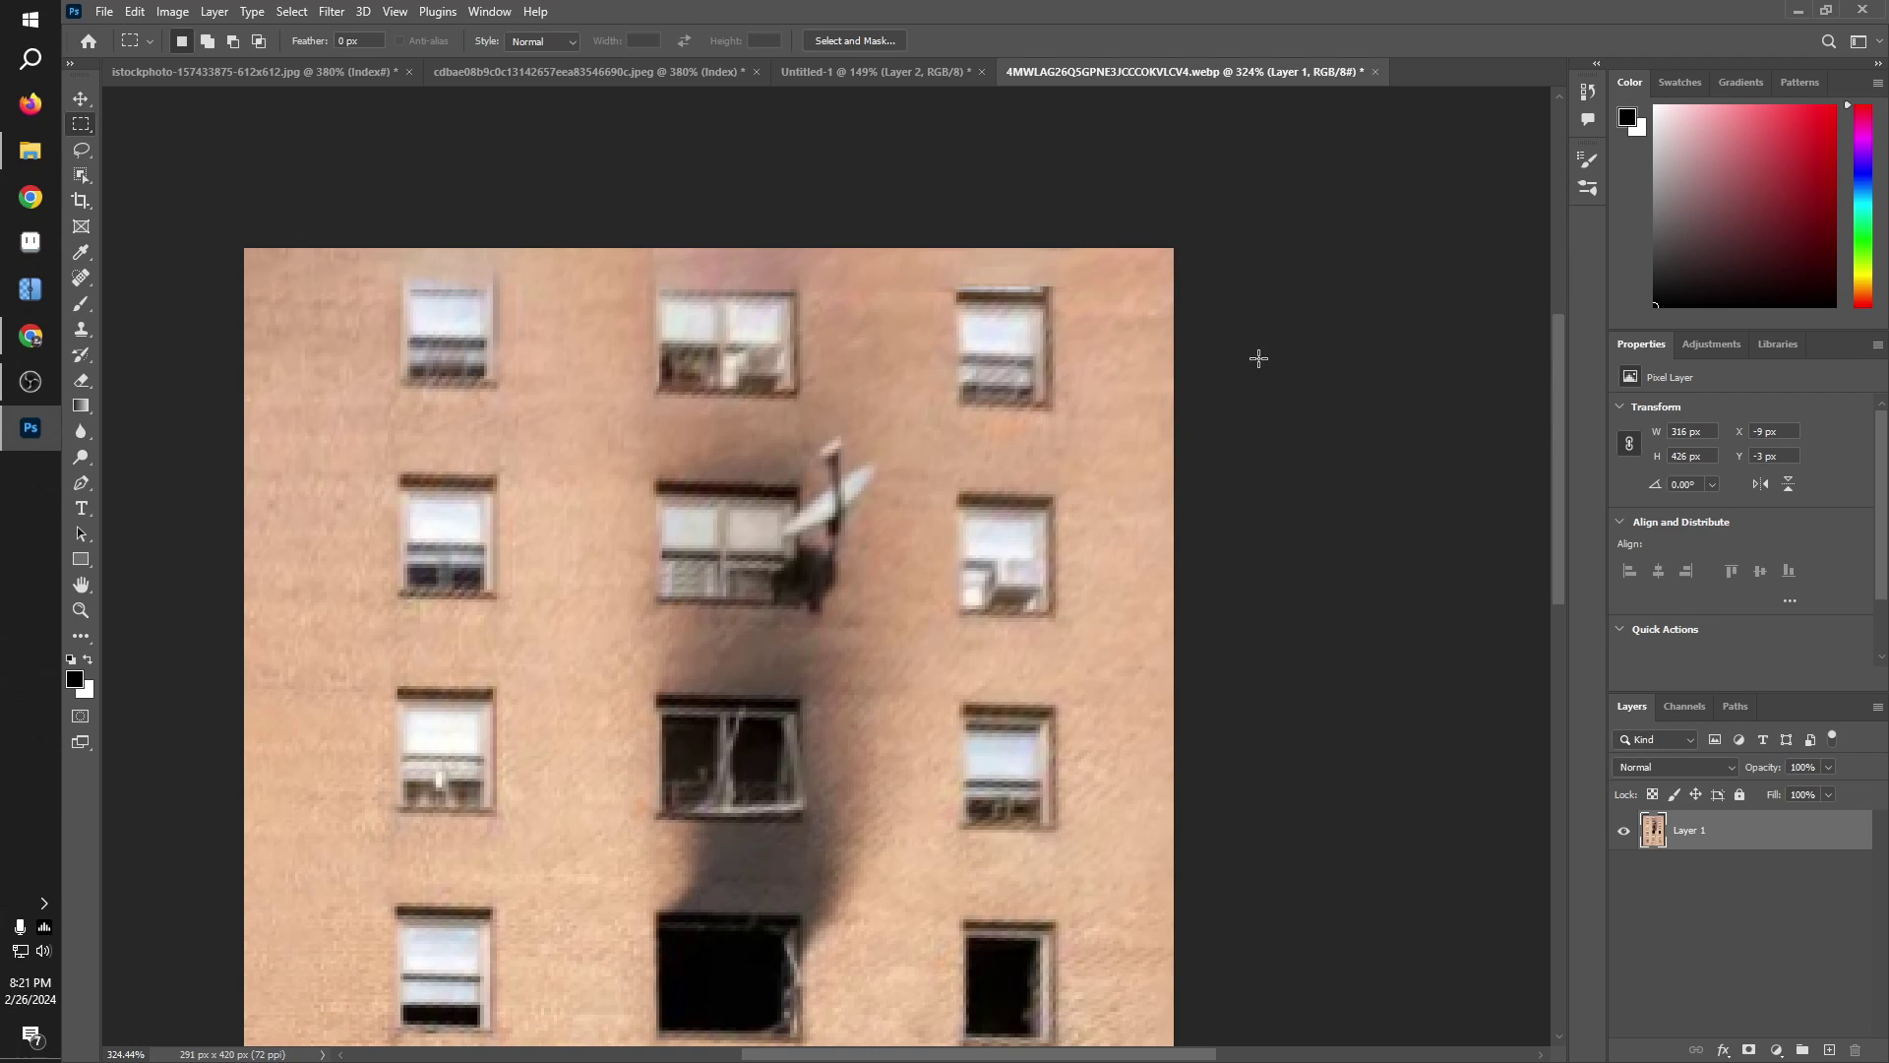
Step: Examine the filled brickwork above the upper-right window and the straightened facade as a whole
scroll(1211, 375, "down", 3)
scroll(820, 286, "up", 2)
scroll(1046, 325, "up", 1)
scroll(1160, 532, "down", 3)
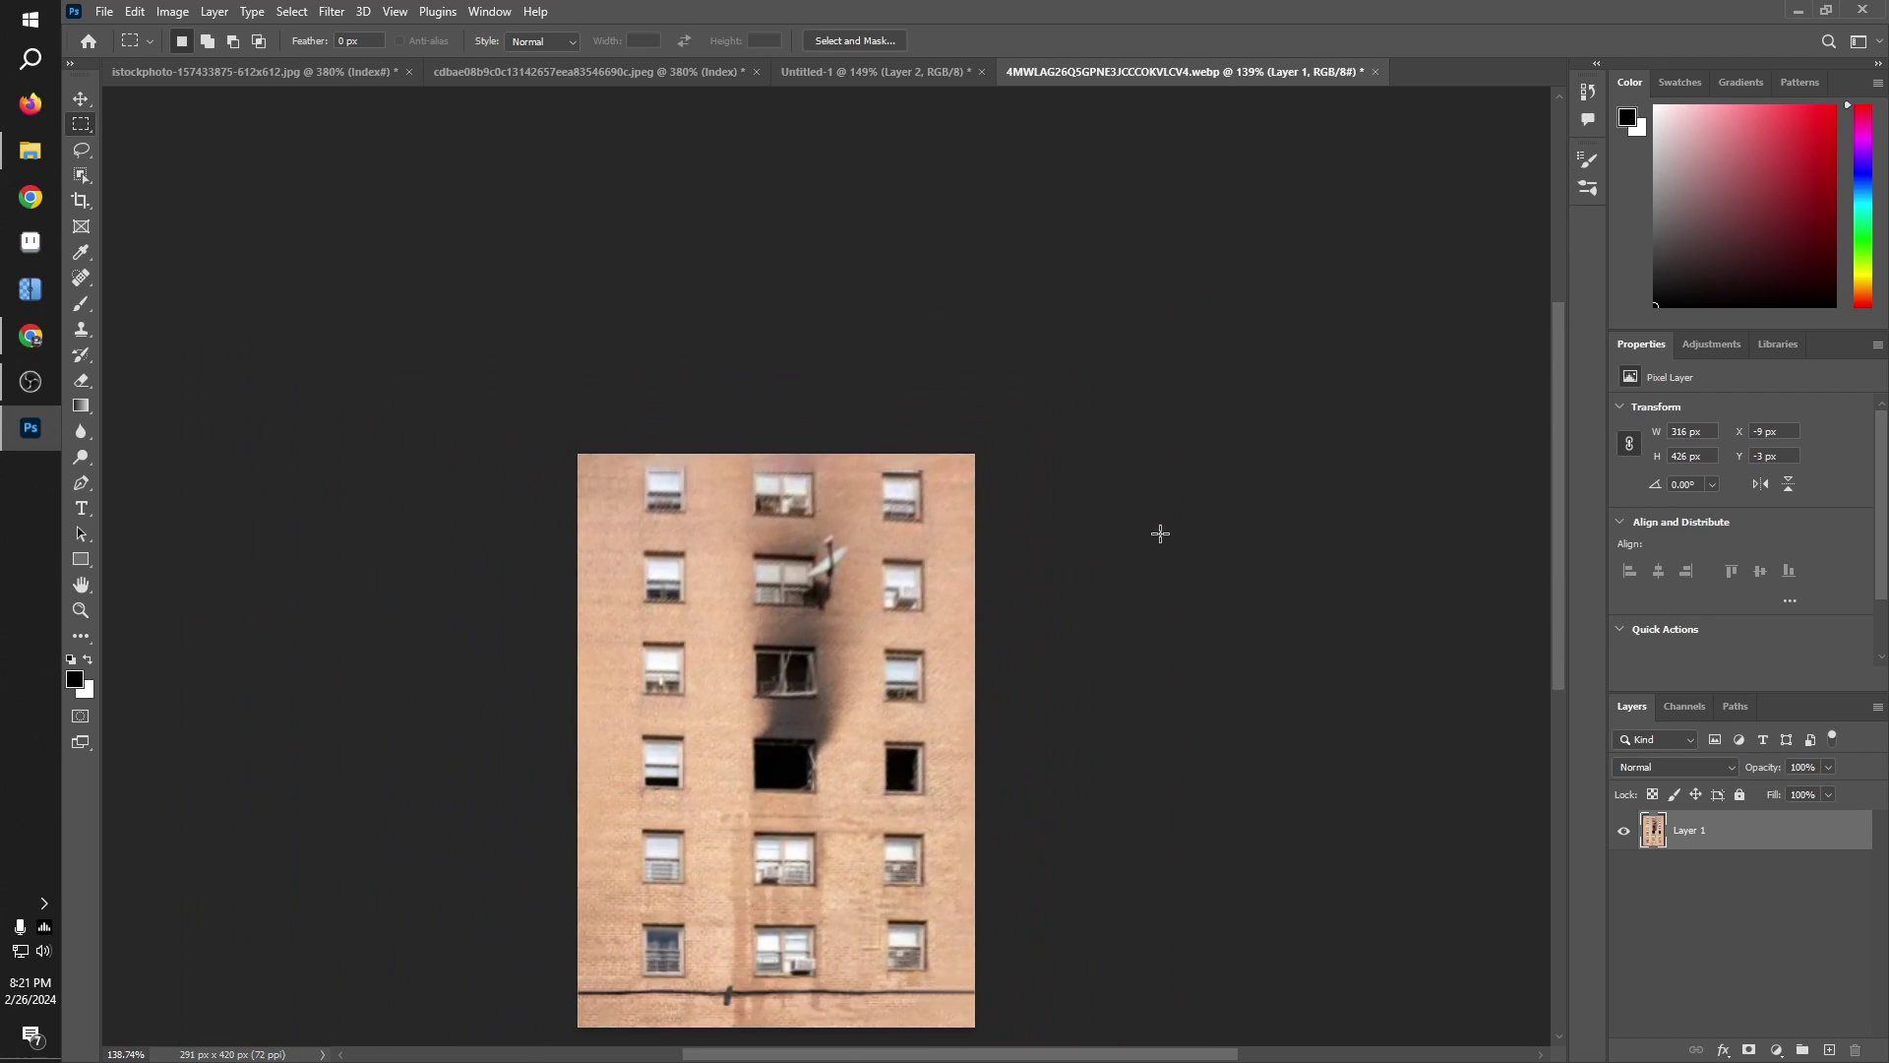
scroll(1143, 523, "up", 4)
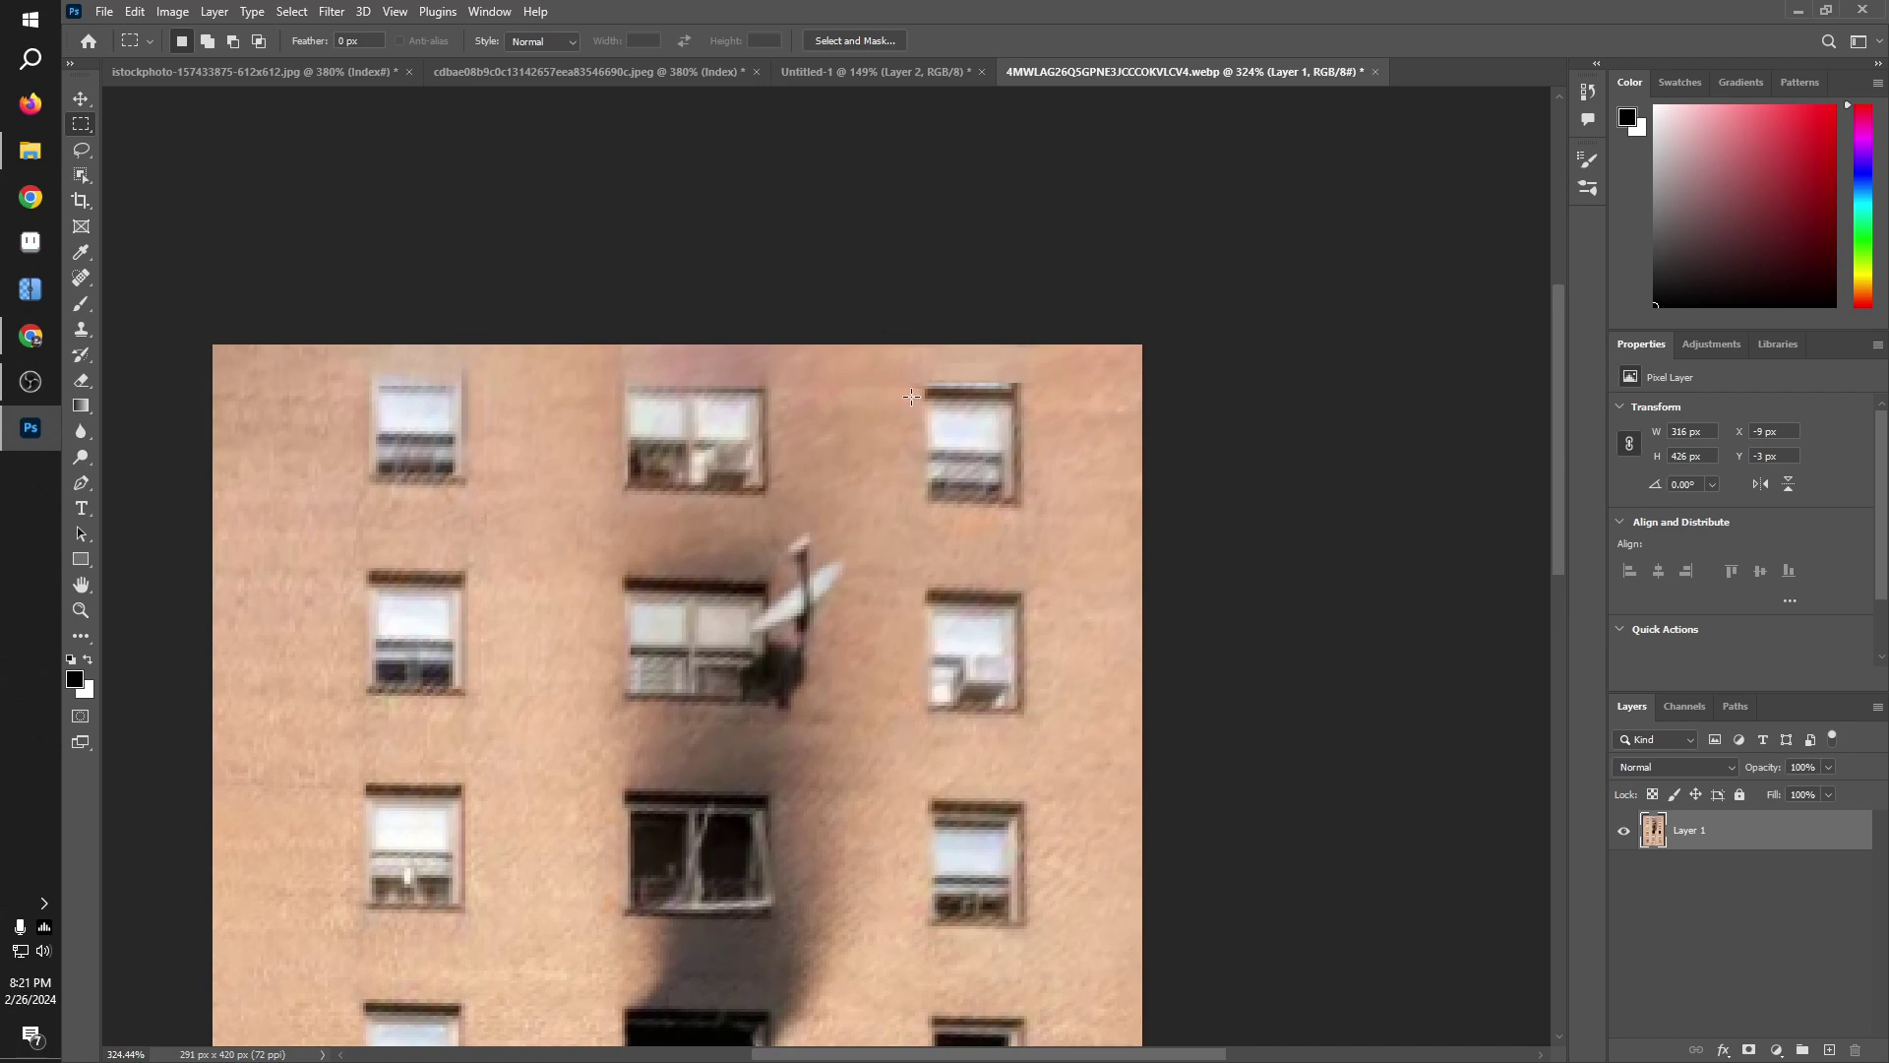
scroll(911, 397, "up", 3)
scroll(1020, 626, "down", 6)
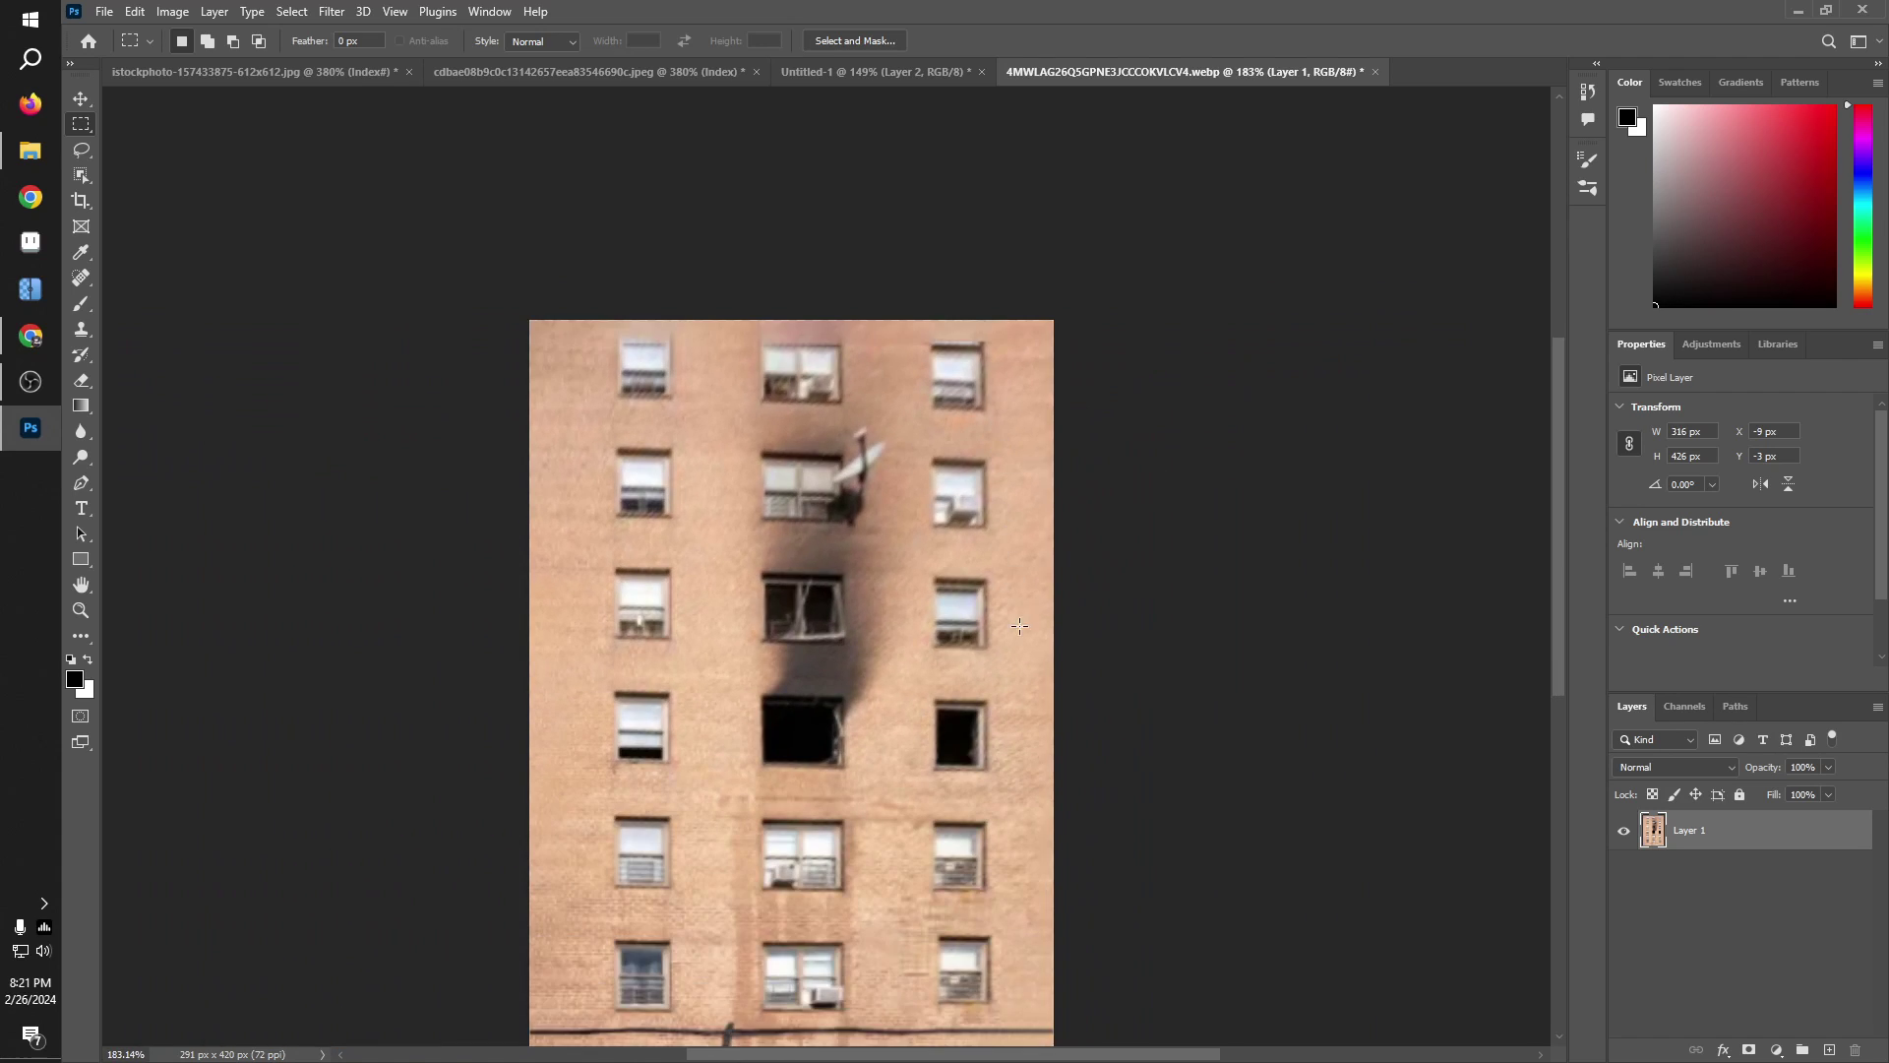
scroll(1019, 626, "down", 2)
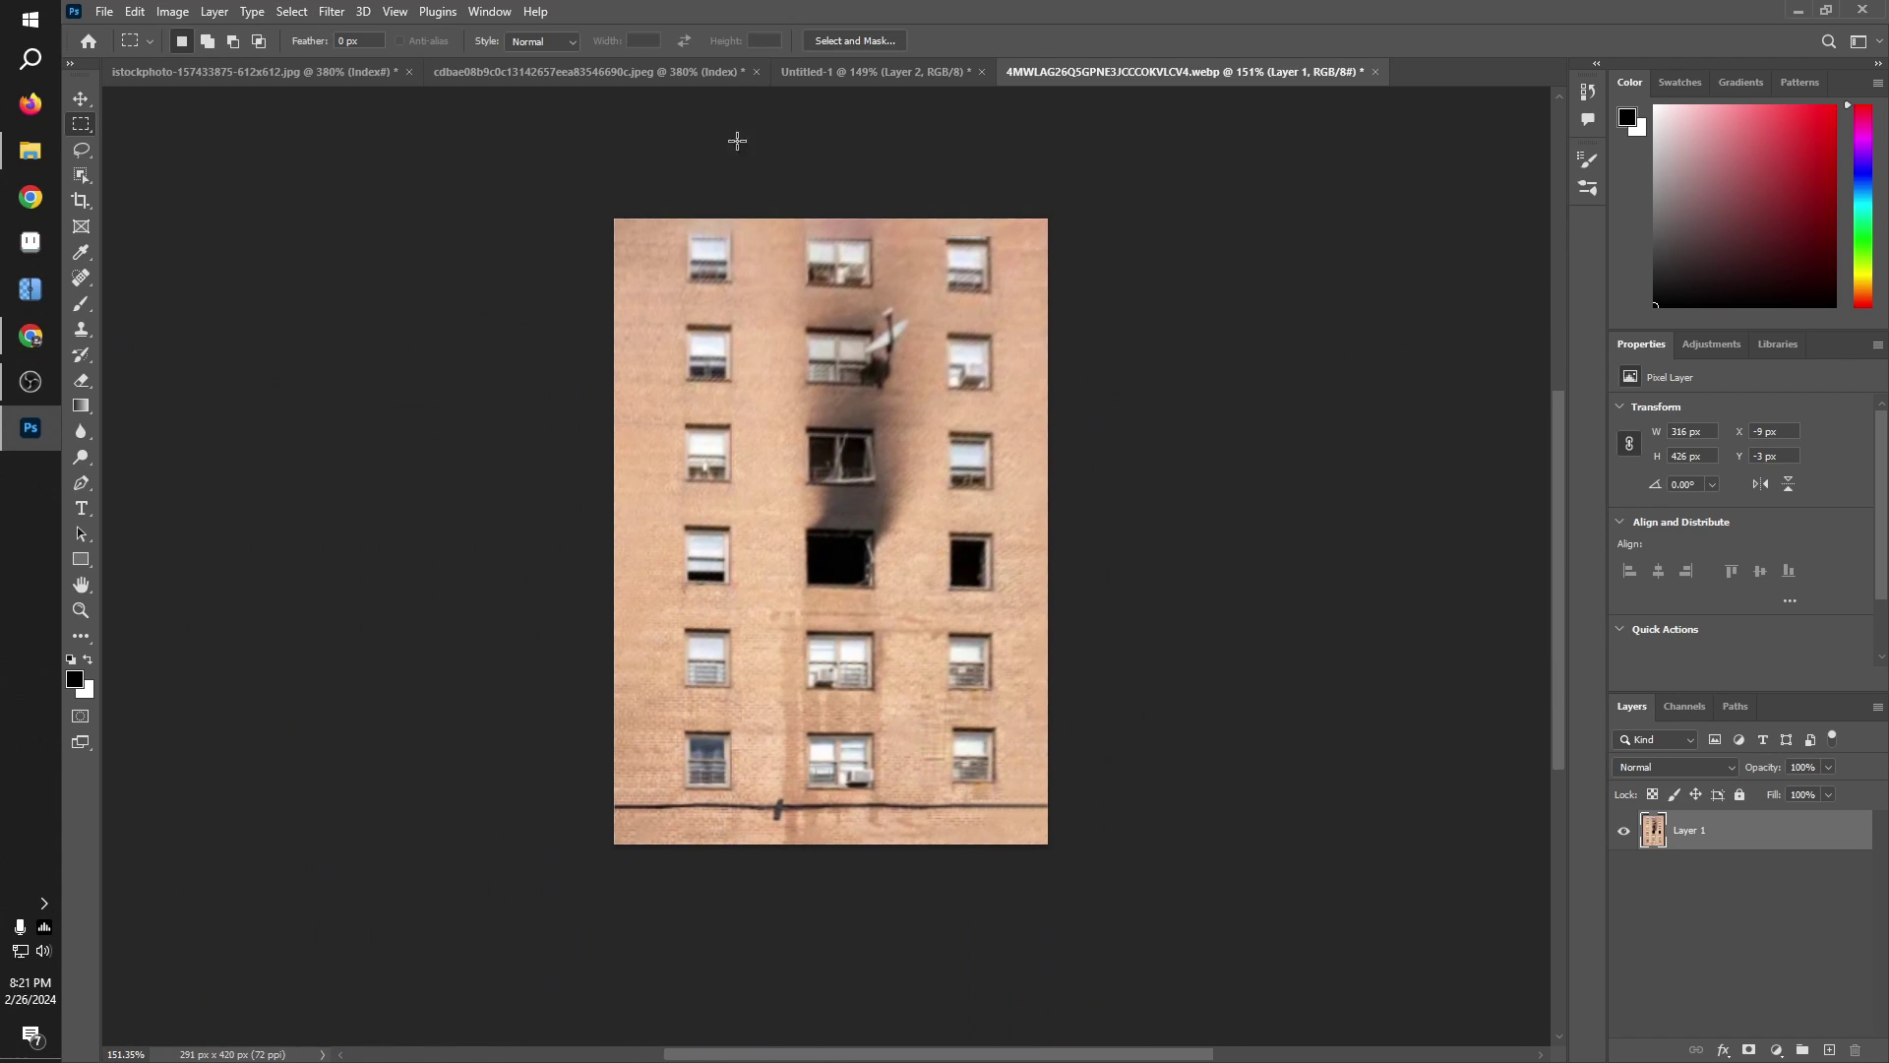
left_click(172, 12)
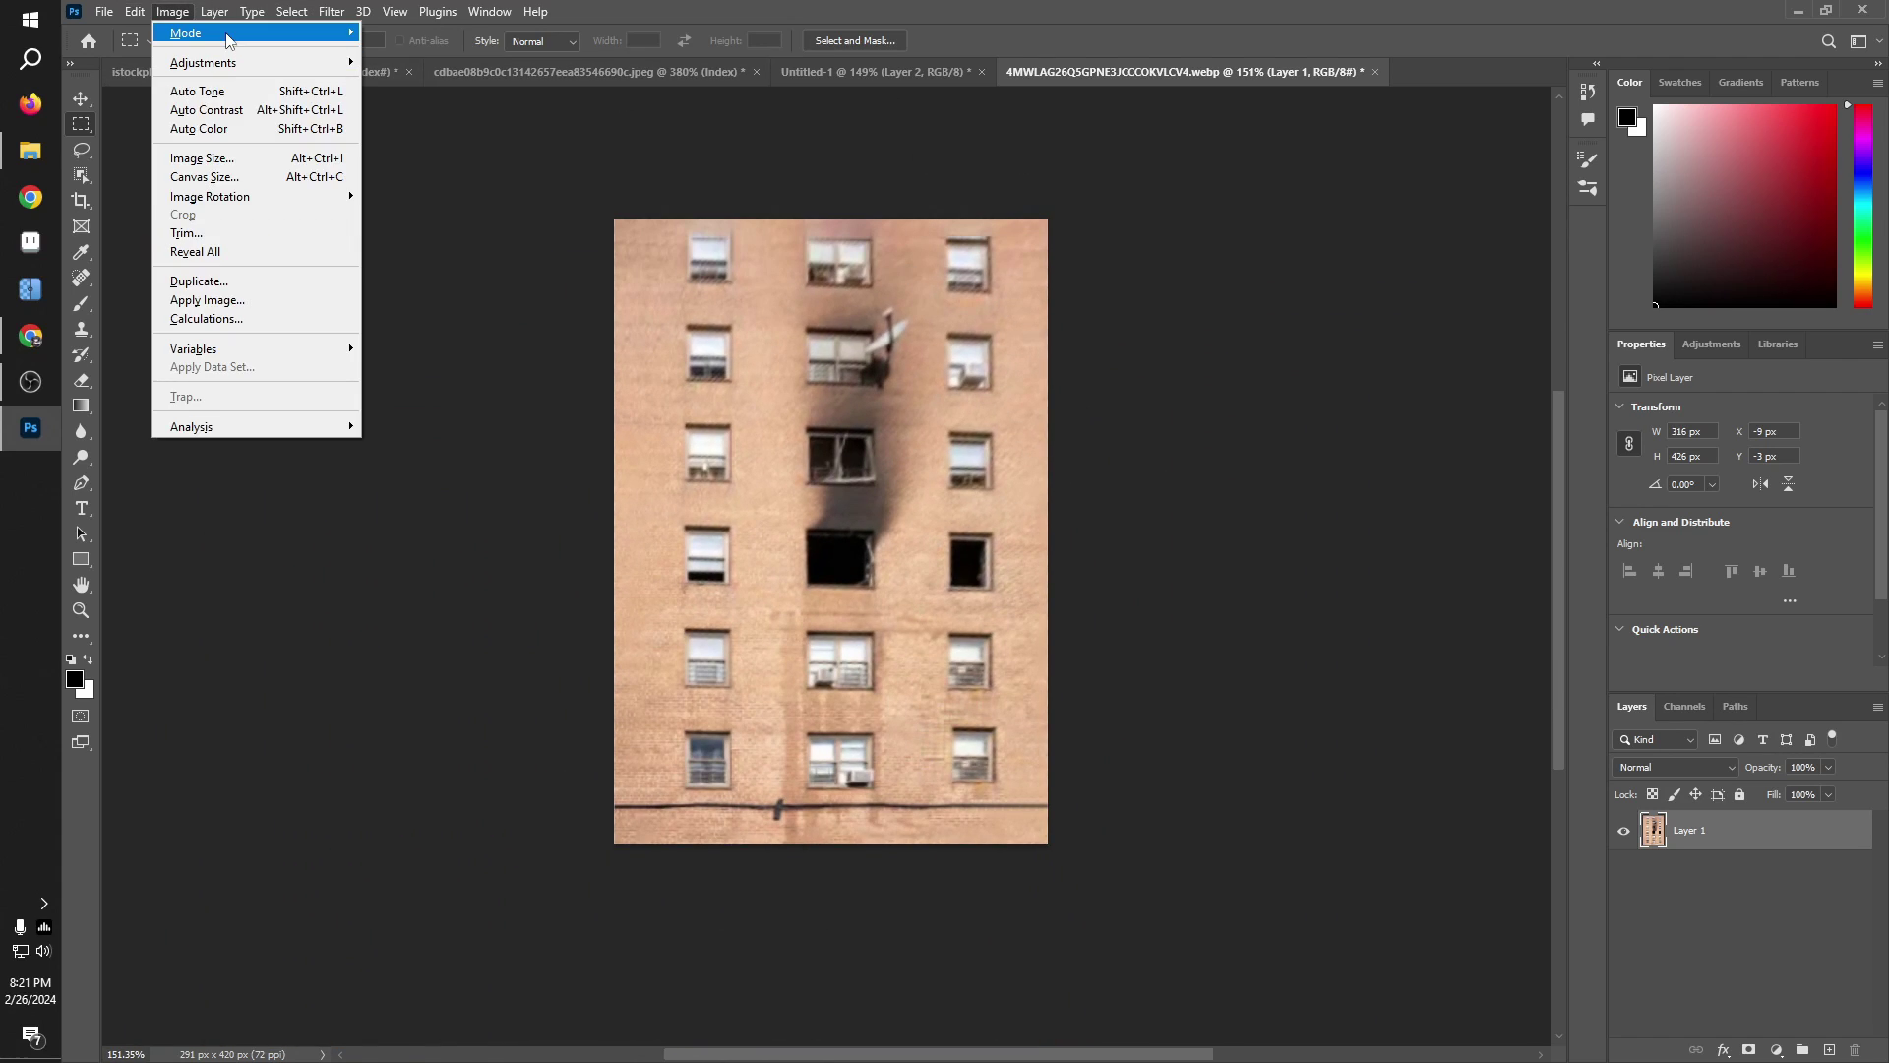
mouse_move(229, 41)
left_click(423, 86)
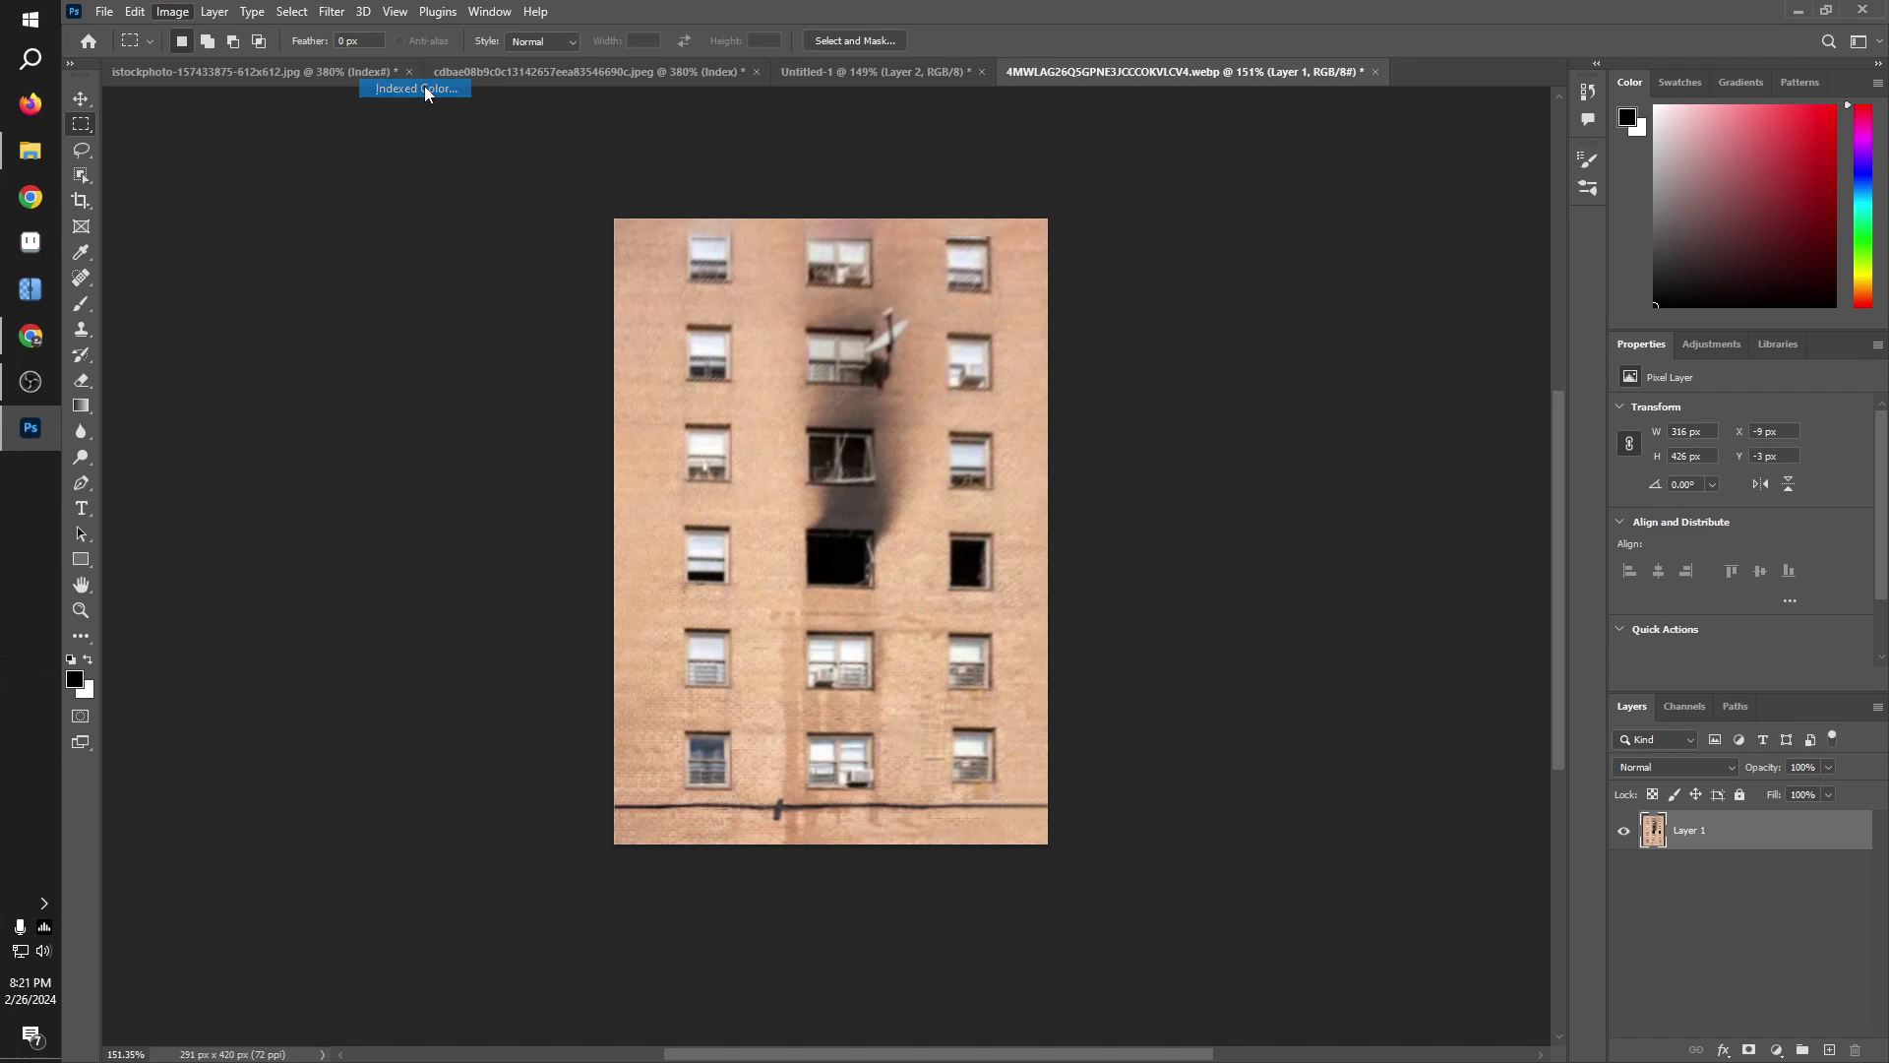
scroll(891, 403, "up", 2)
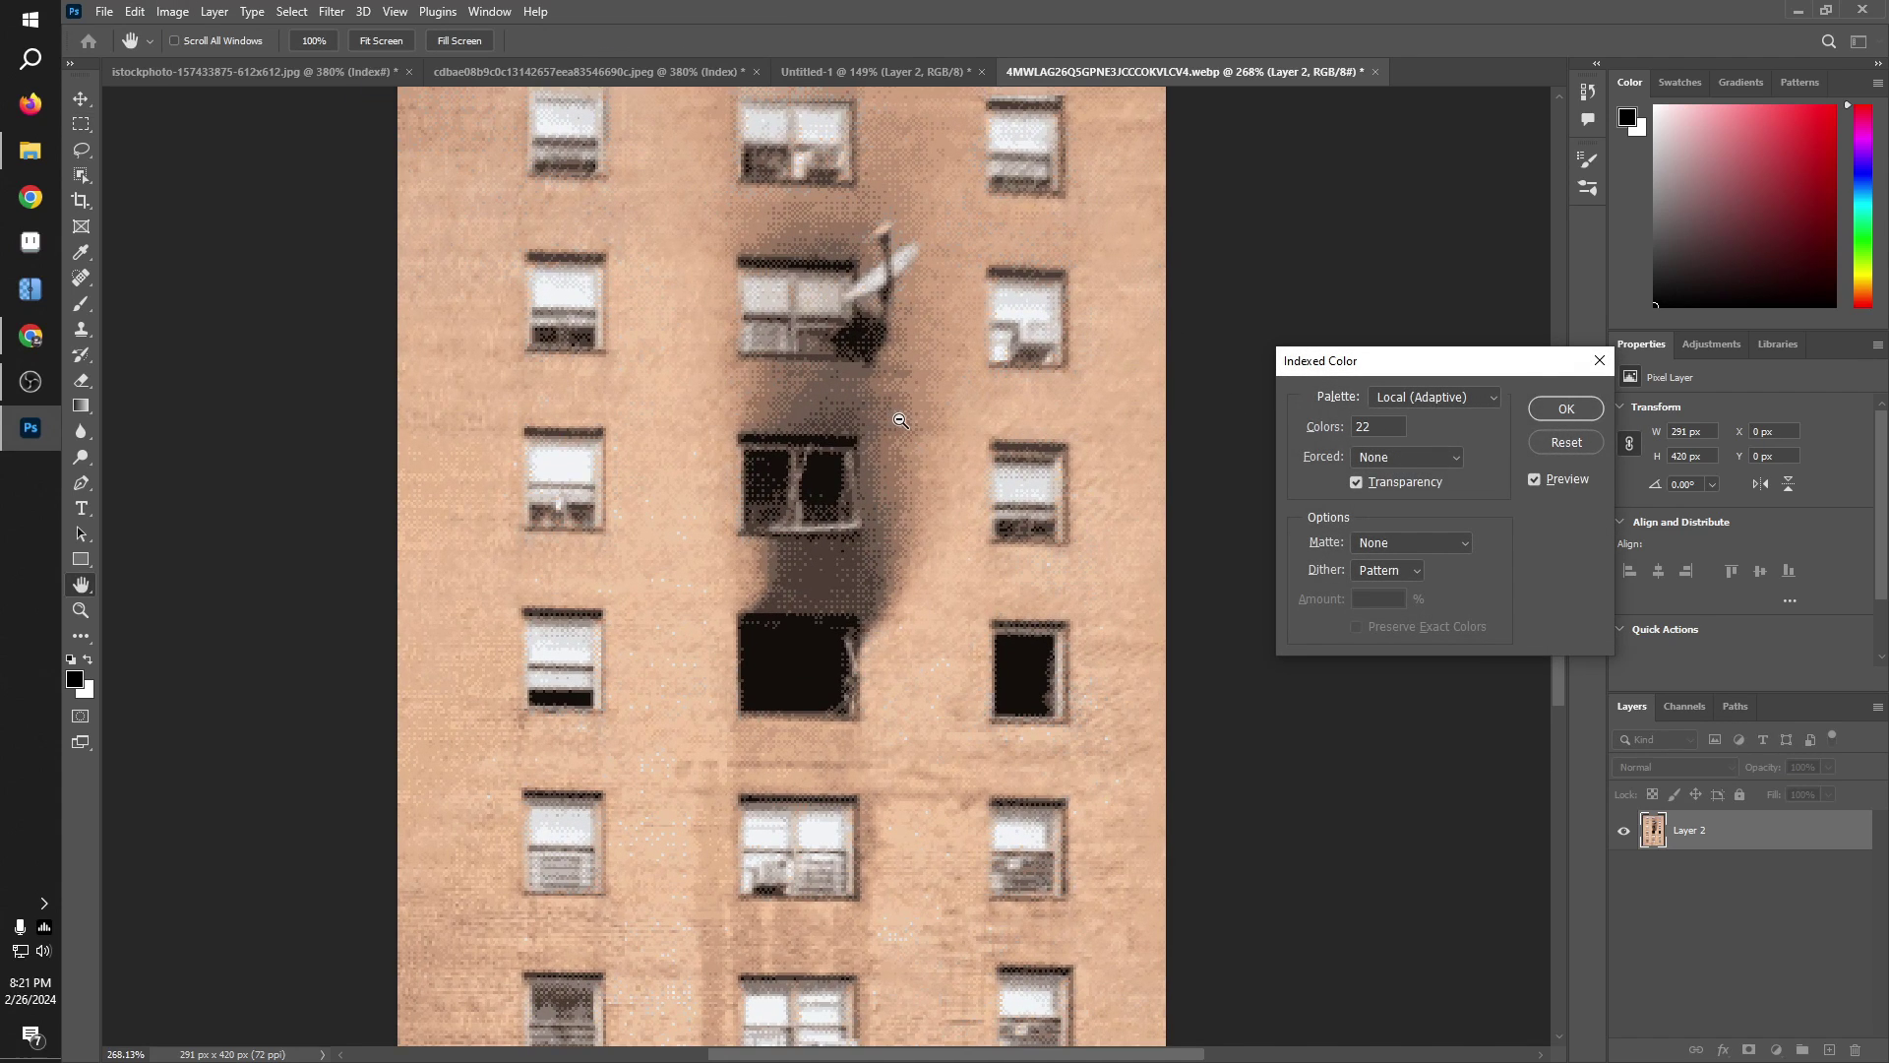
left_click(1394, 457)
left_click(1403, 492)
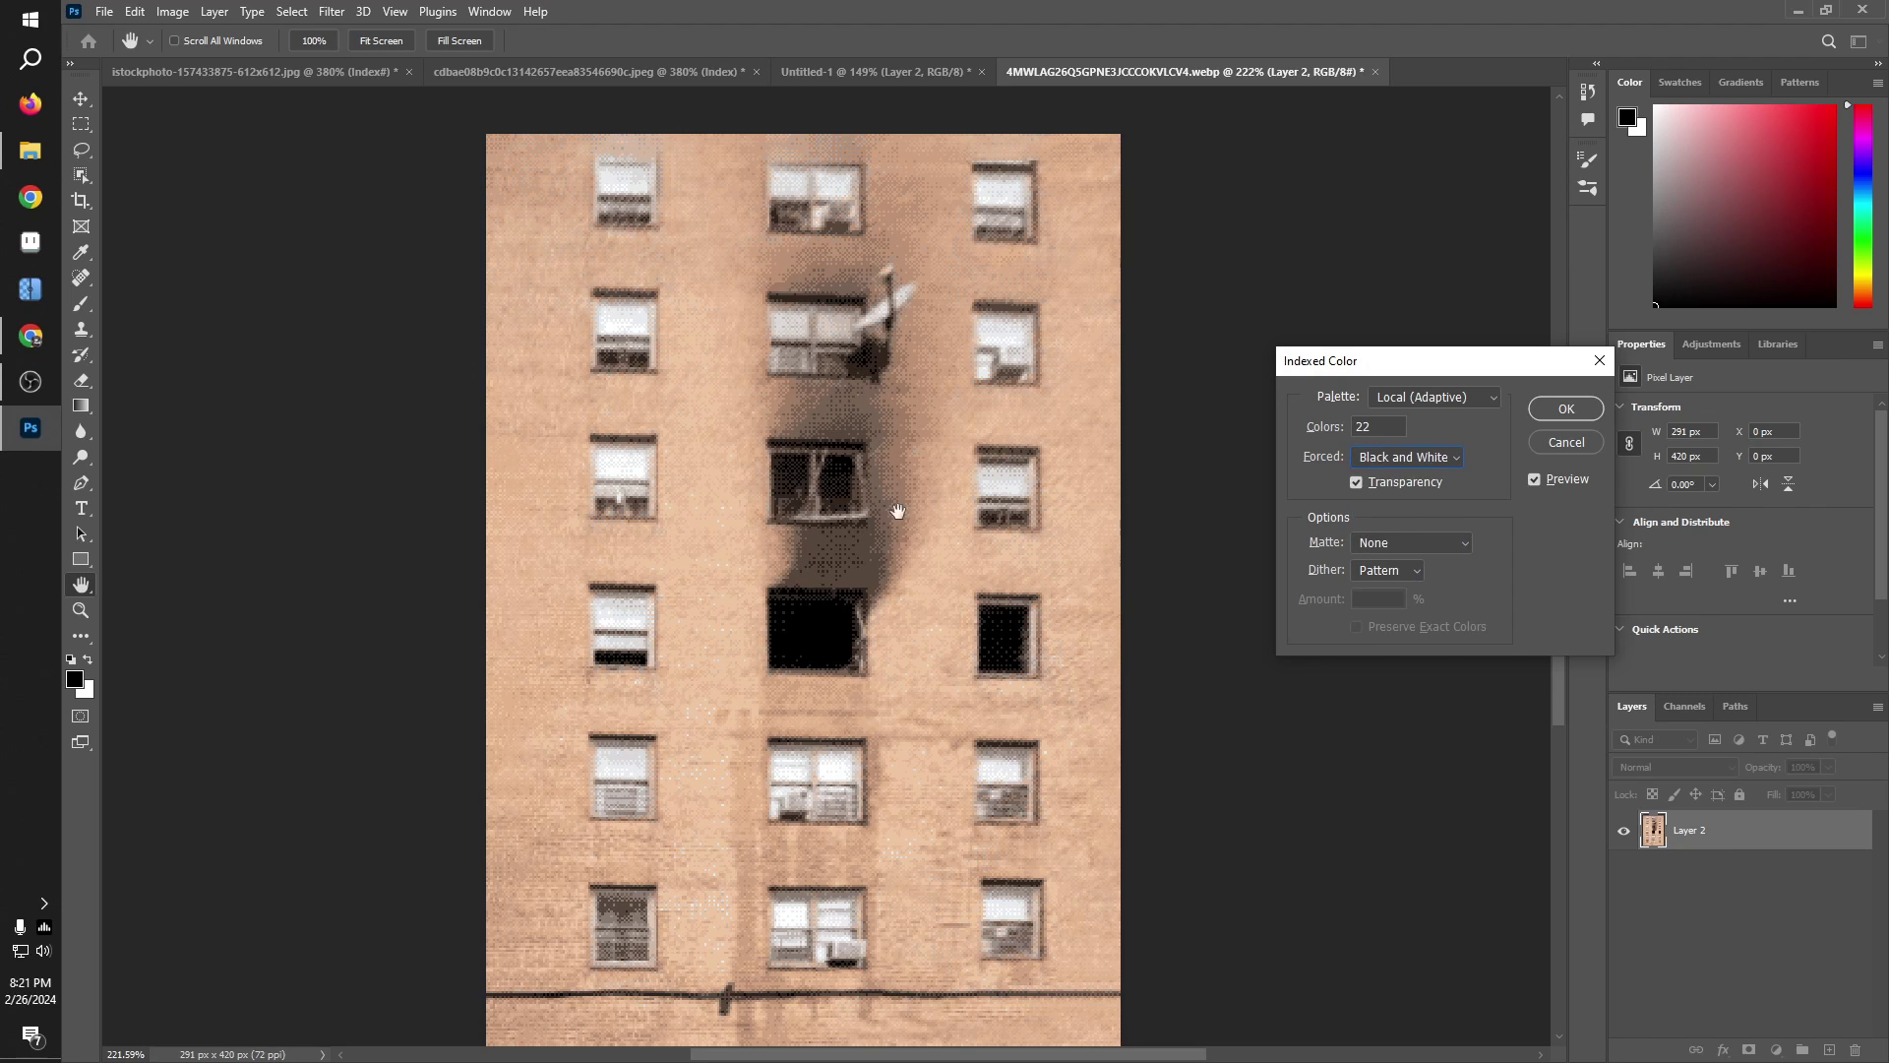
left_click(1429, 458)
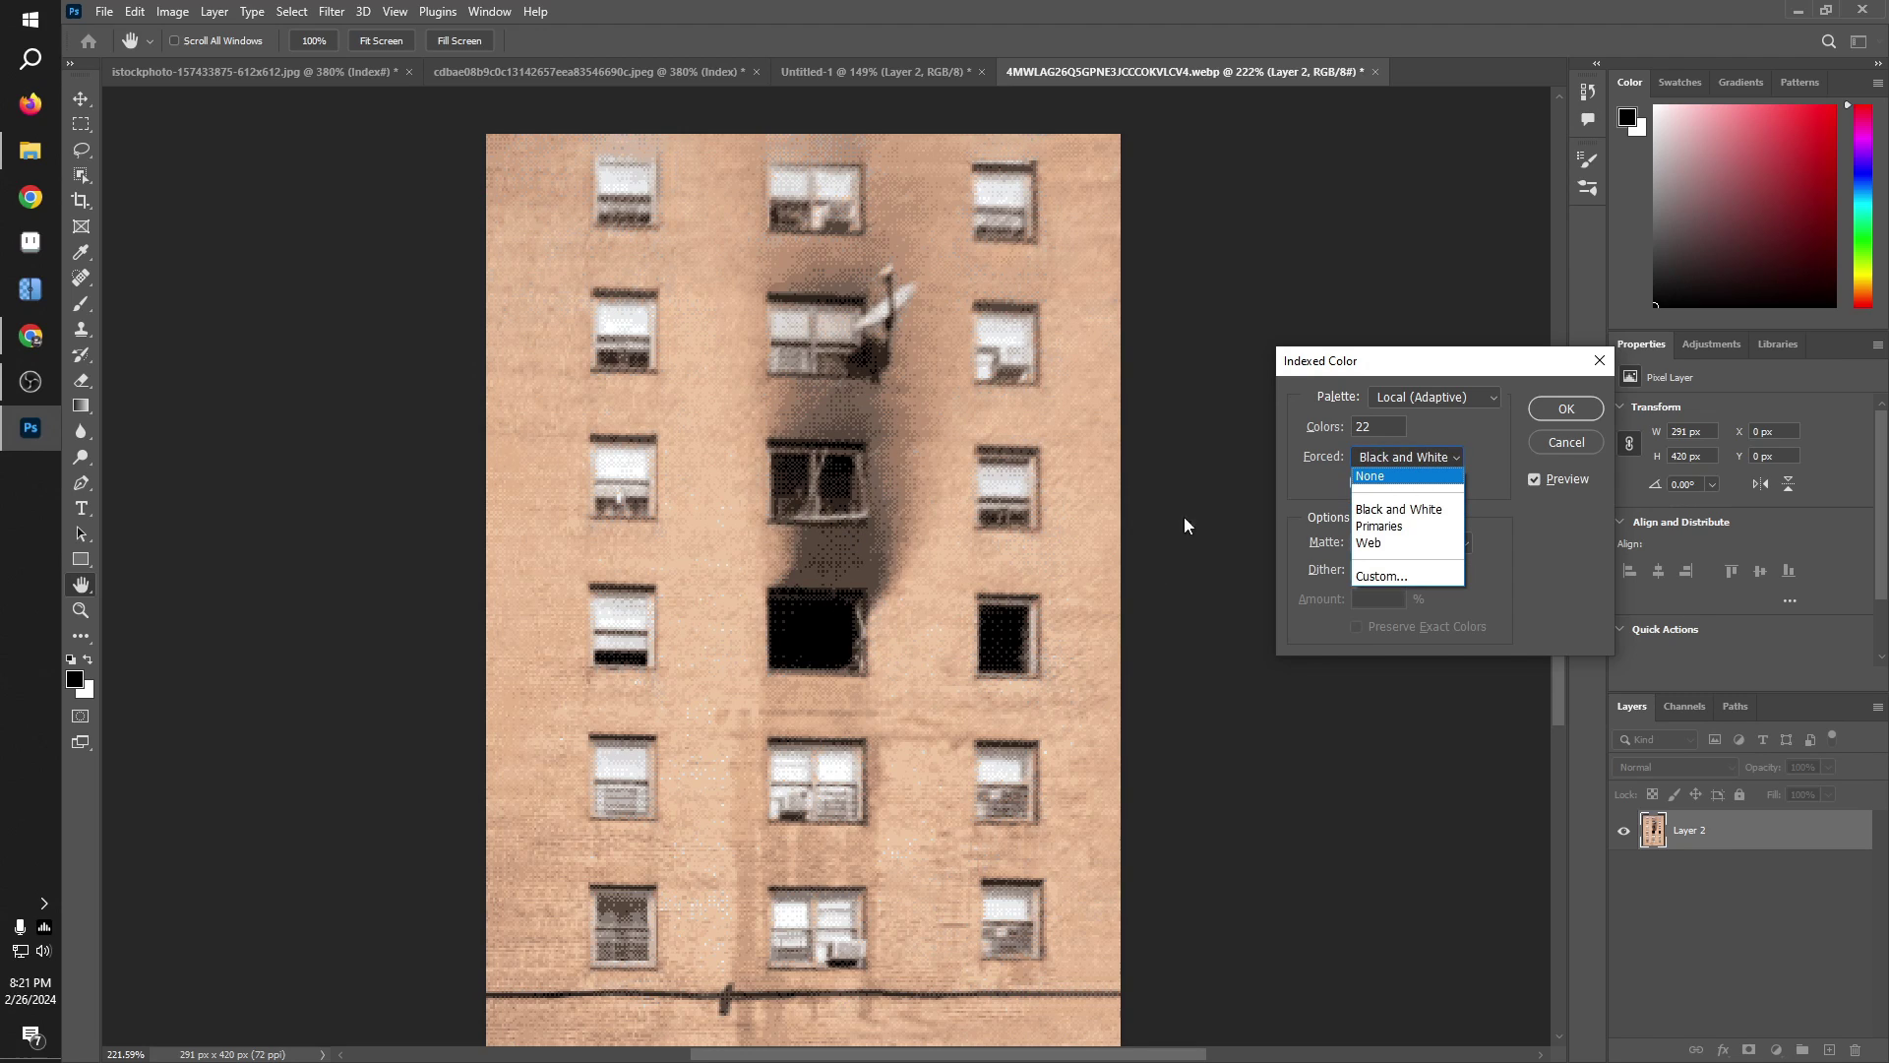
left_click(1385, 482)
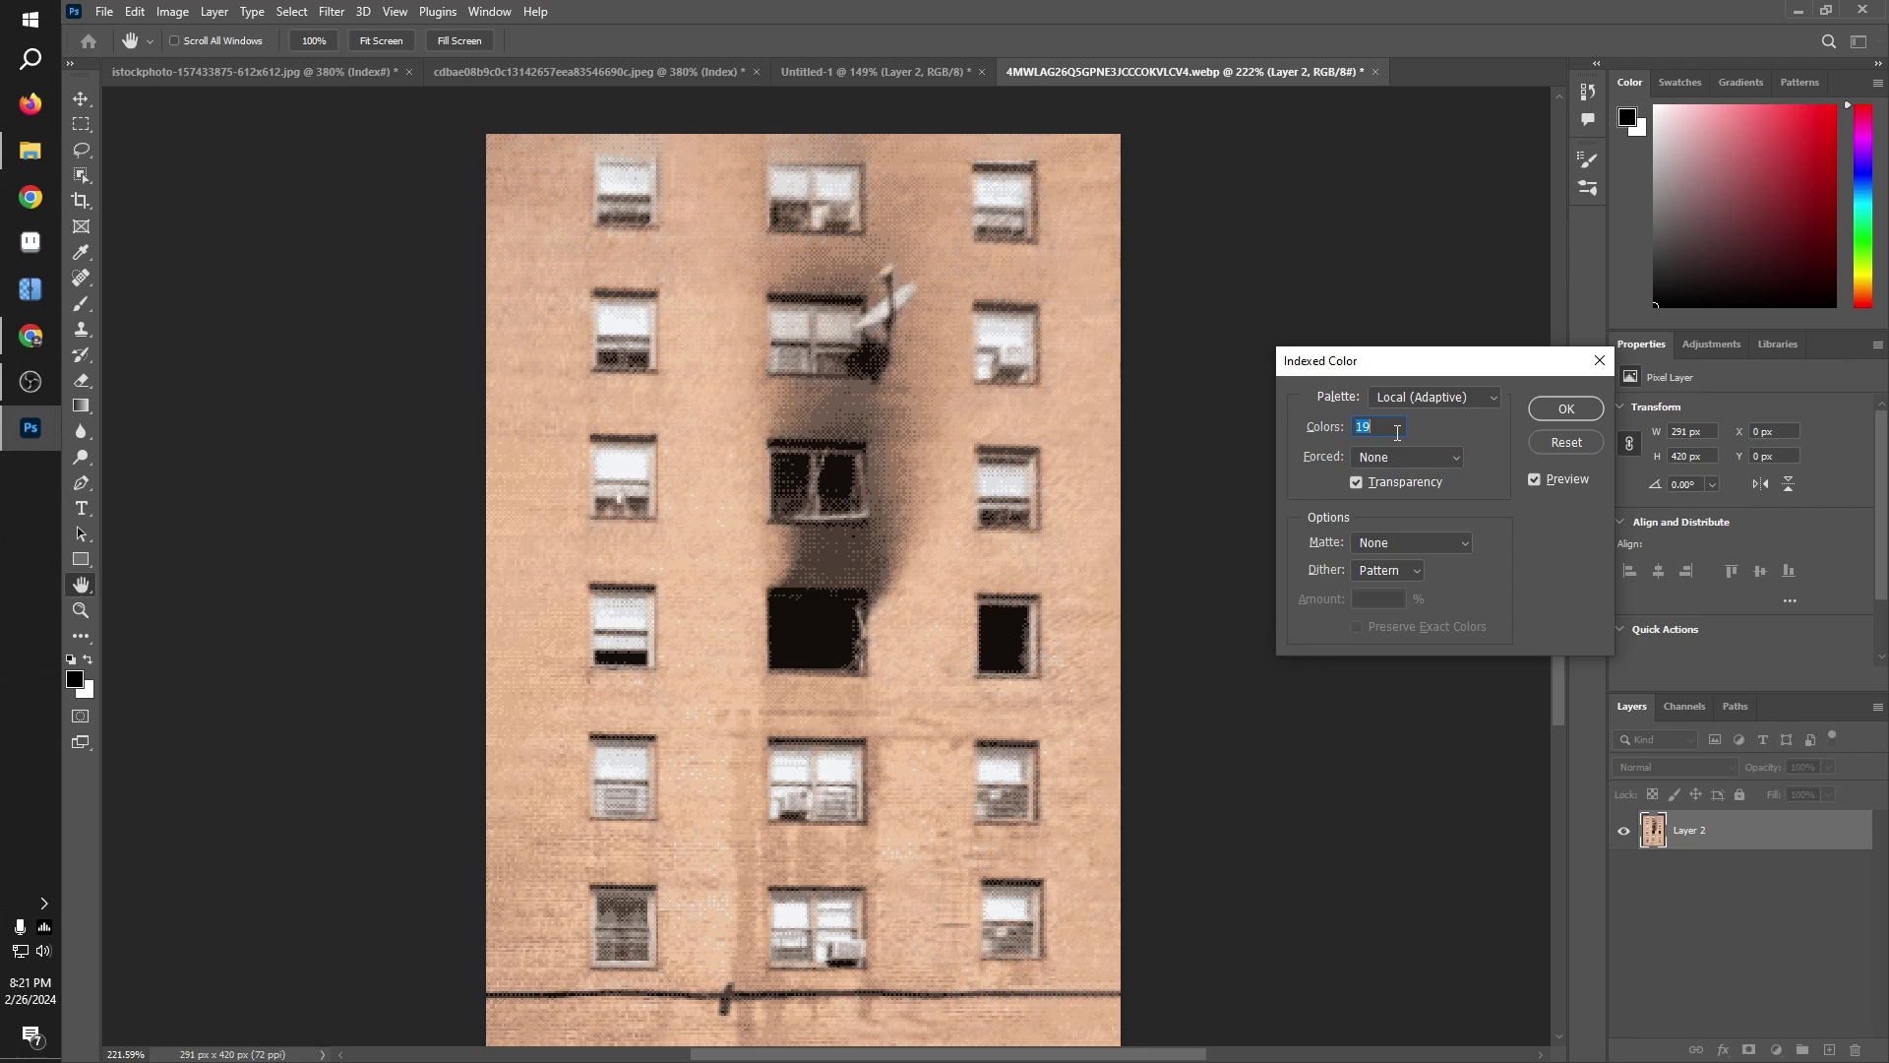
key("Down")
key("Down")
key("Down")
key("Down")
key("Down")
key("Down")
key("Down")
key("Down")
key("Up")
key("Up")
key("Up")
key("Up")
key("Up")
key("Up")
key("Up")
key("Up")
key("Up")
key("Up")
key("Up")
key("Up")
key("Up")
key("Up")
key("Up")
left_click(1582, 447)
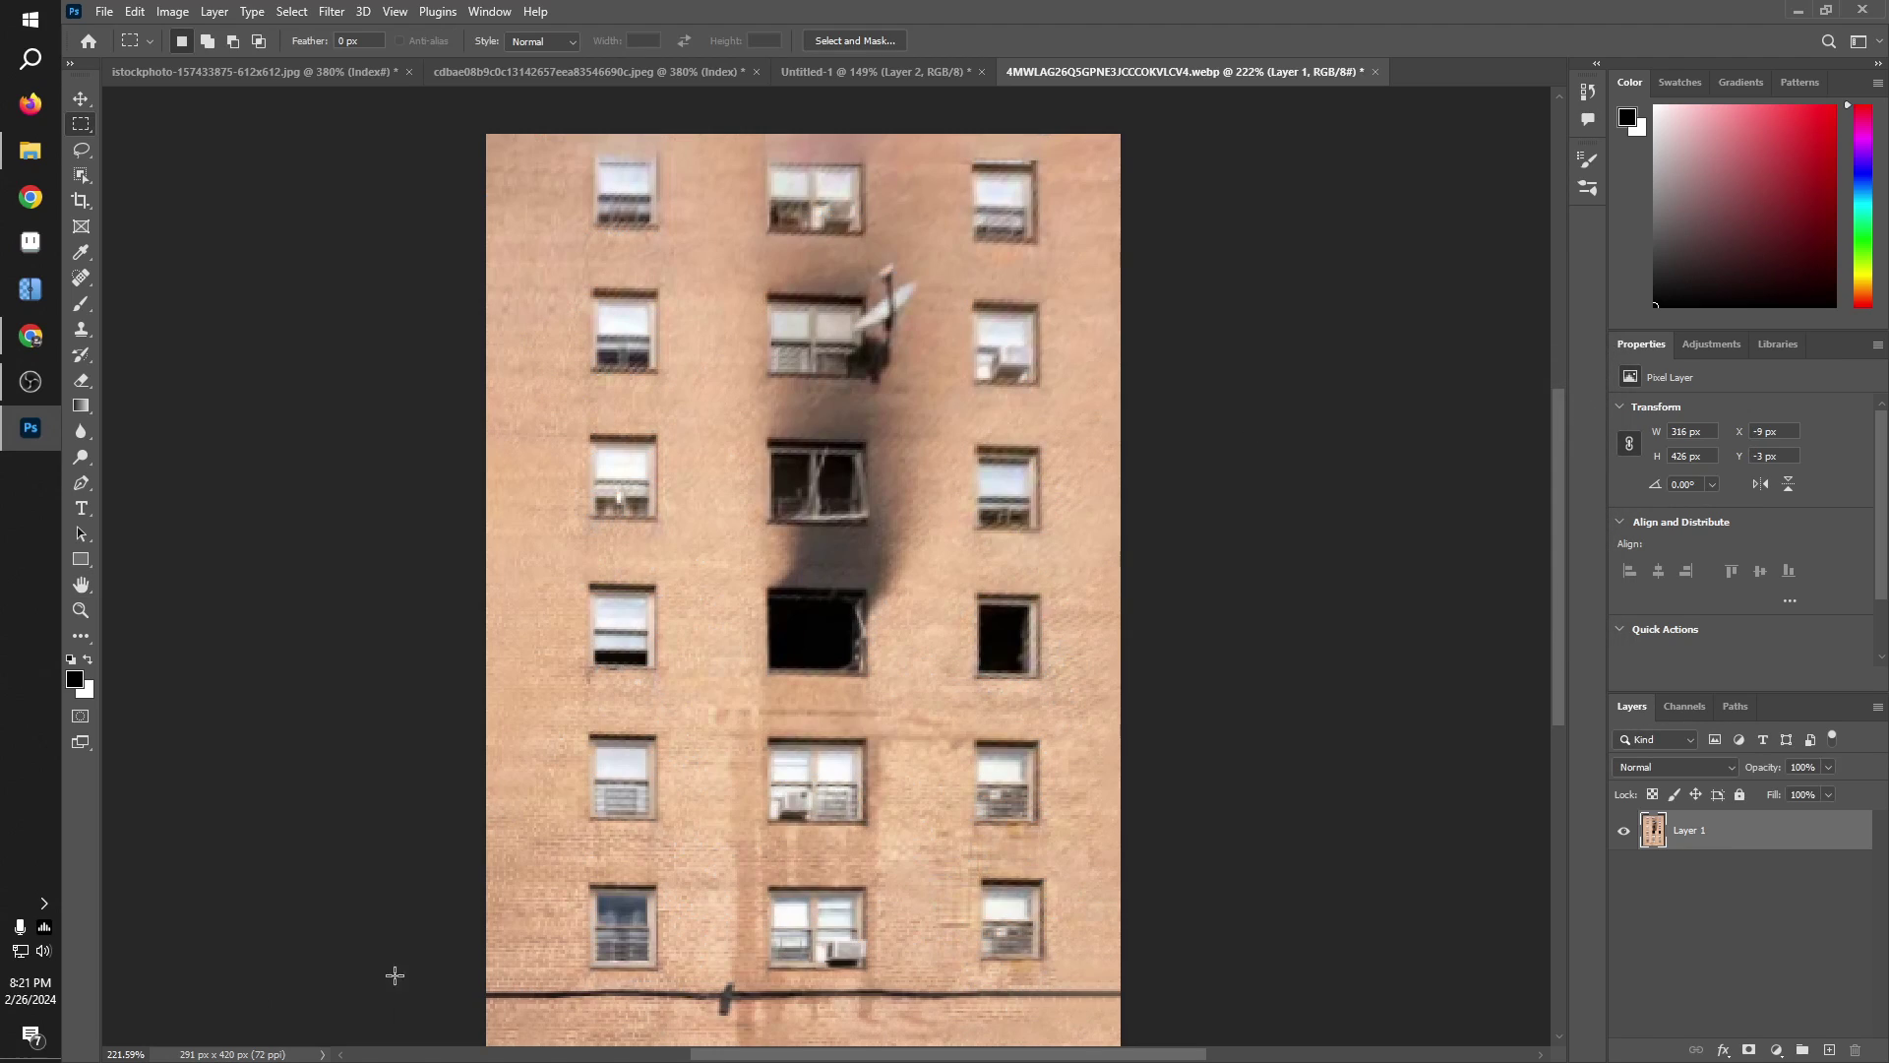
Step: Reduce the facade image to 40 percent of its width and height with Bicubic Sharper resampling
left_click(173, 12)
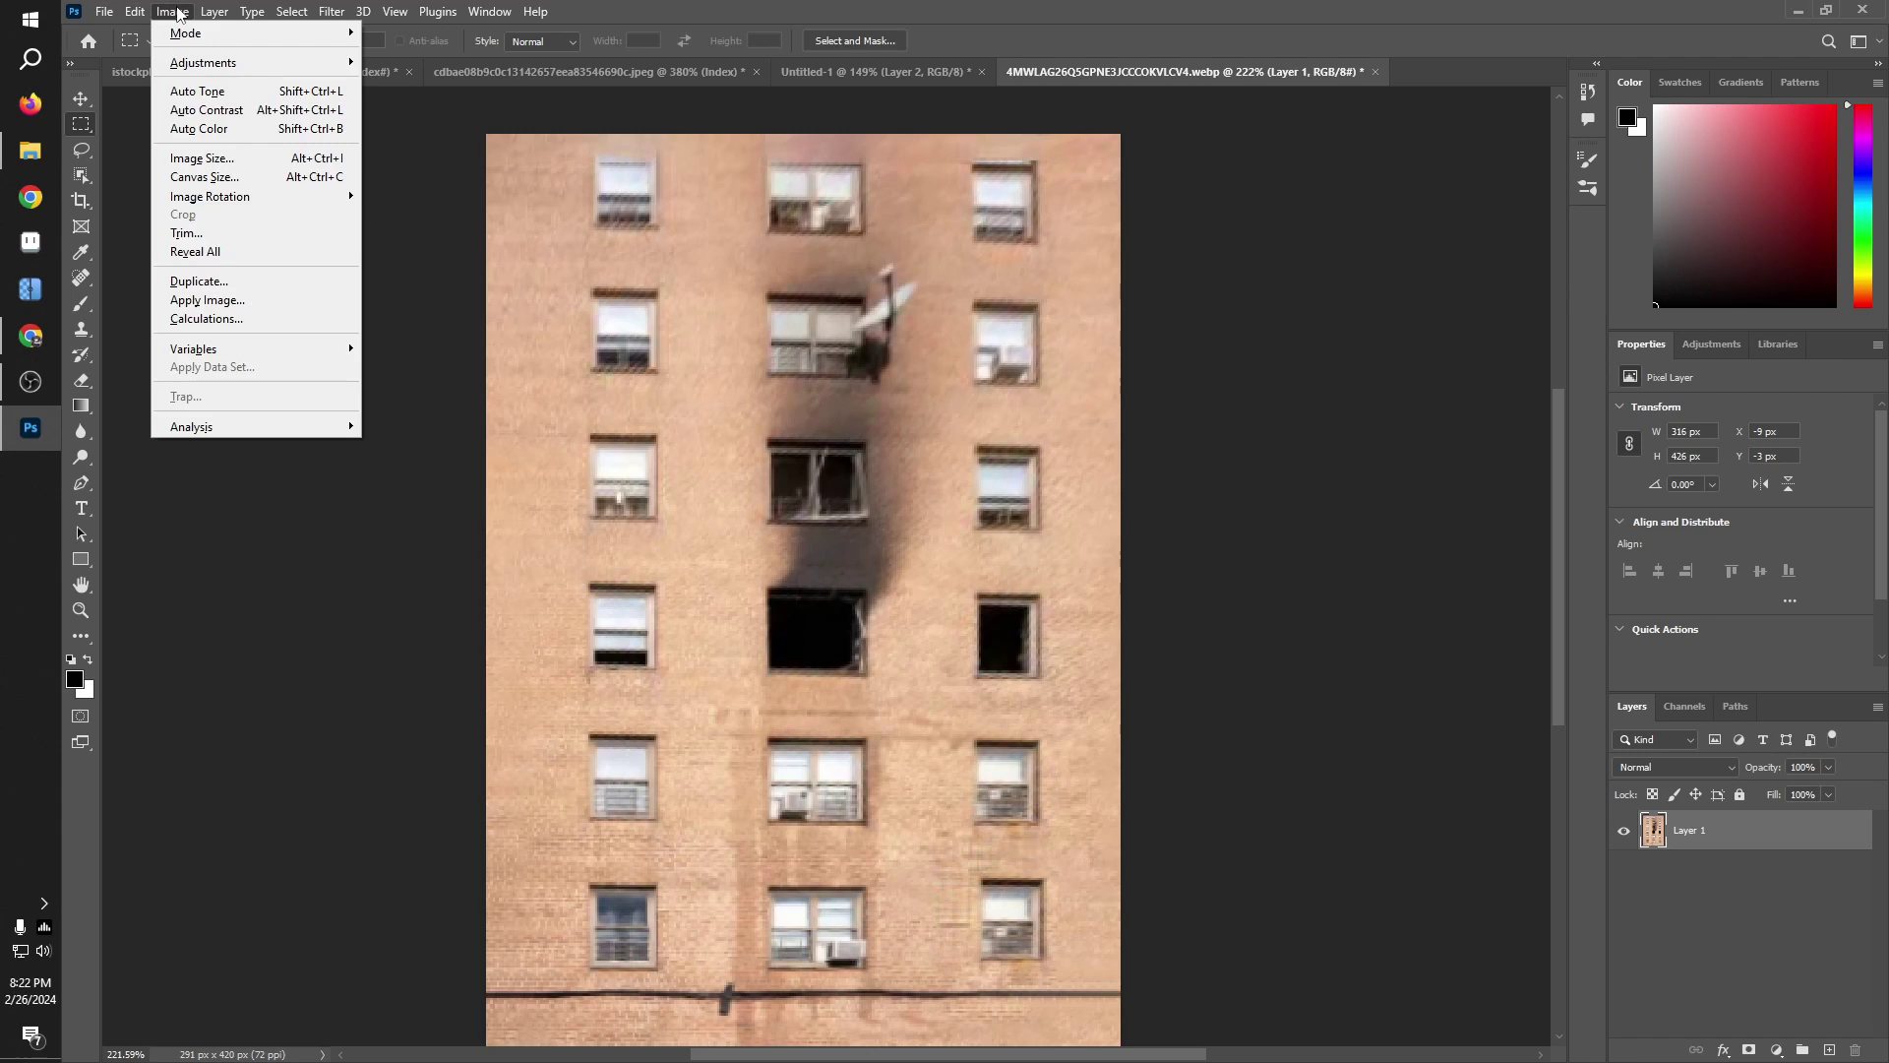
left_click(201, 158)
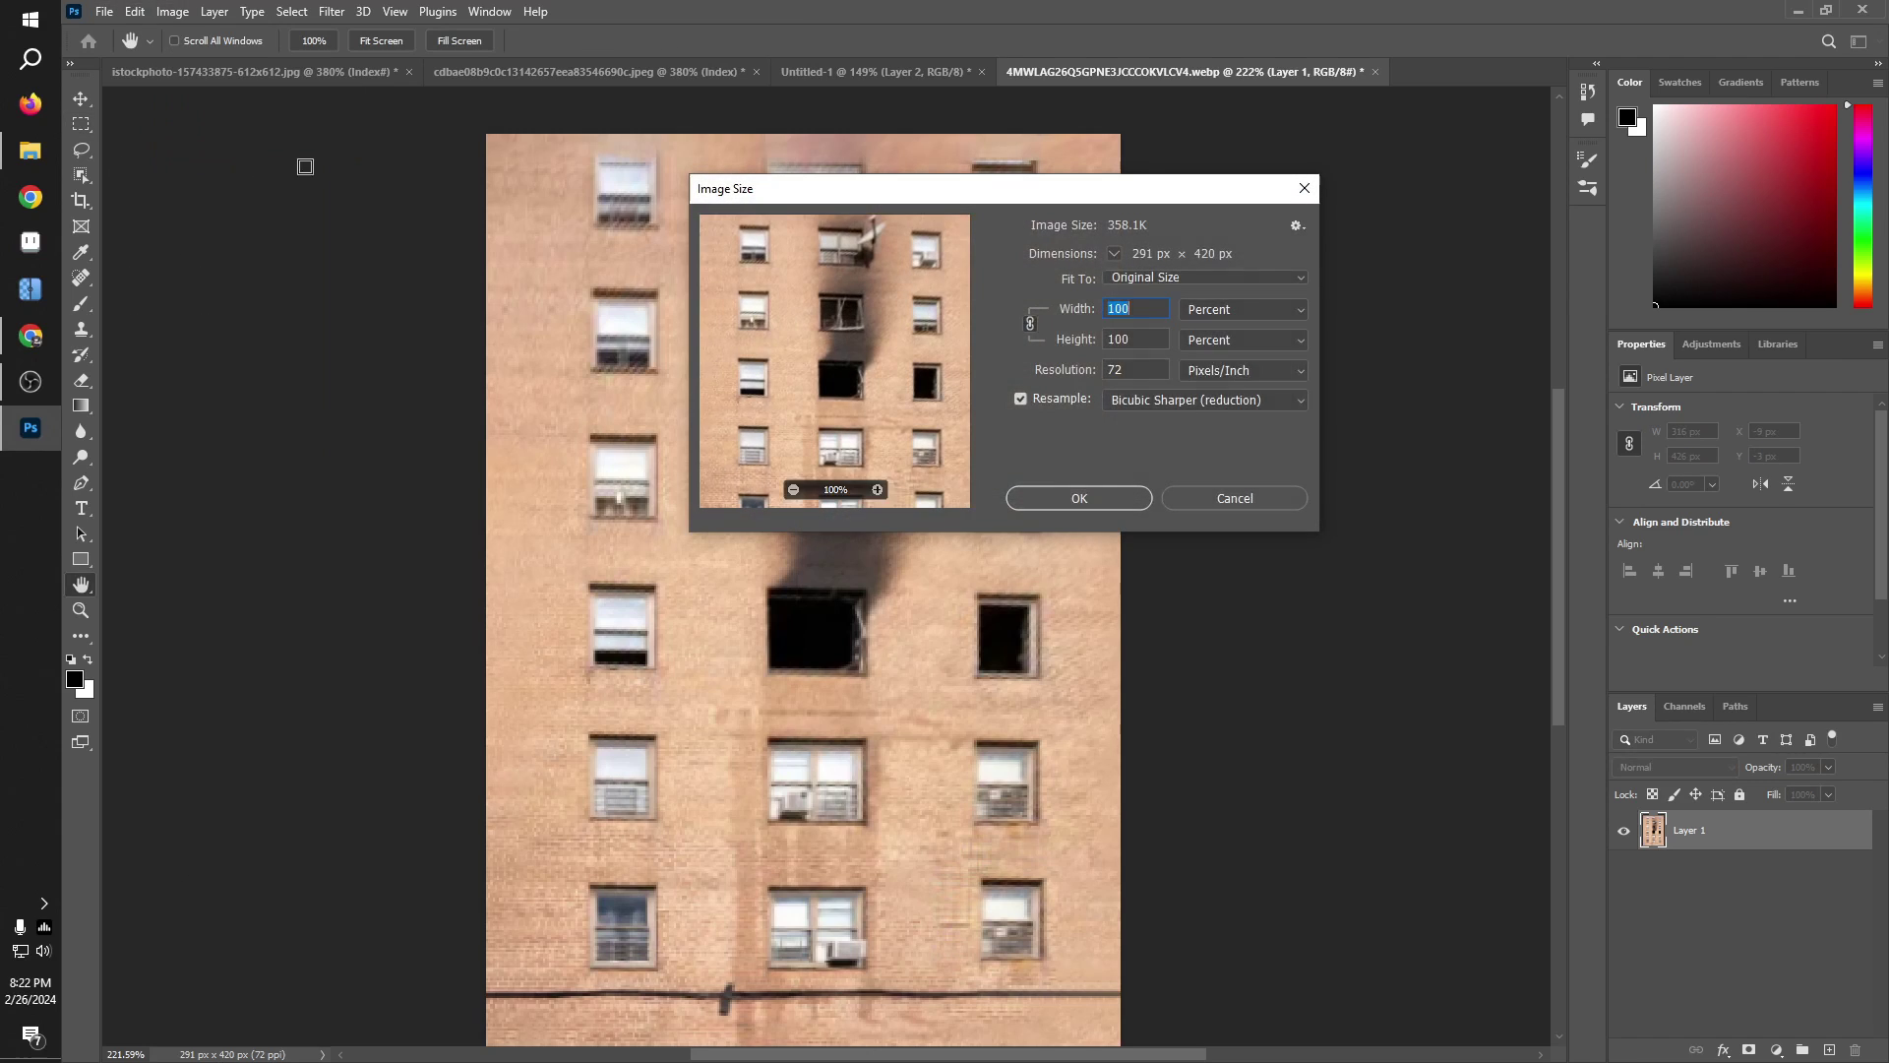
left_click_drag(998, 200, 1094, 212)
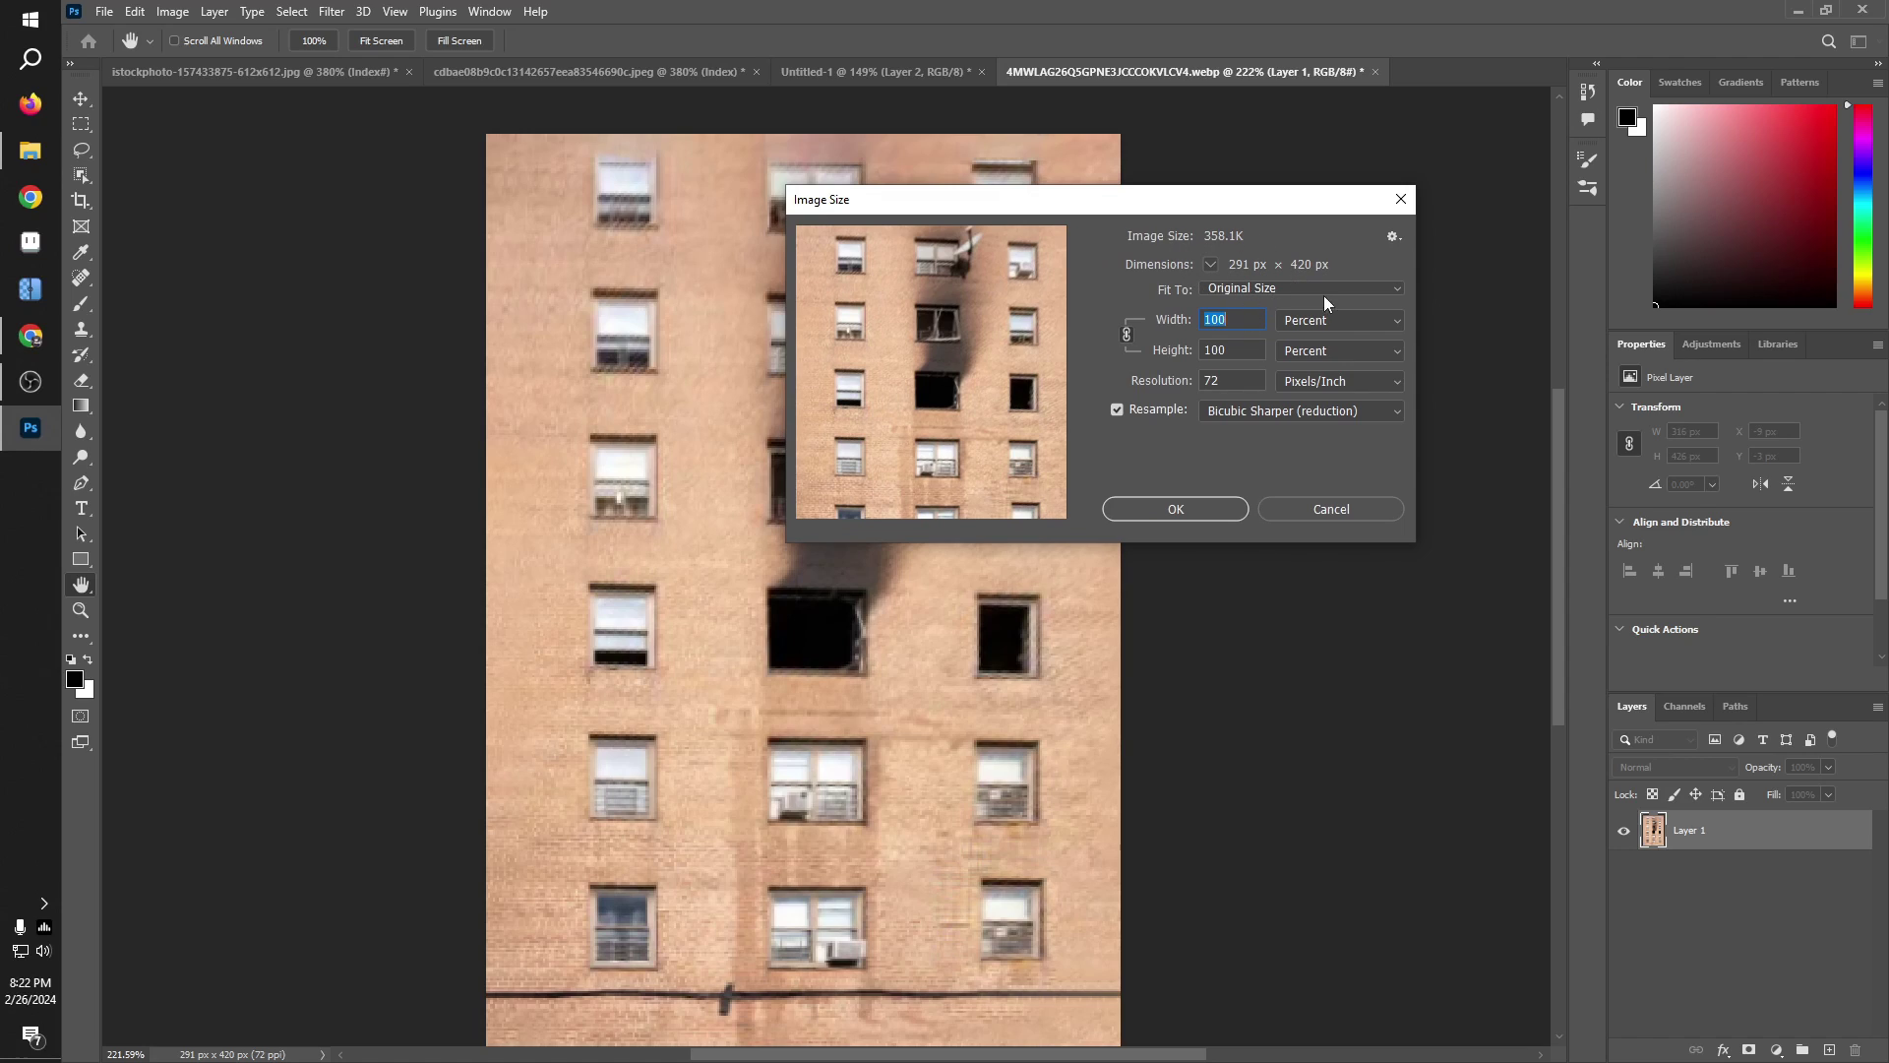
left_click(1127, 336)
type("50")
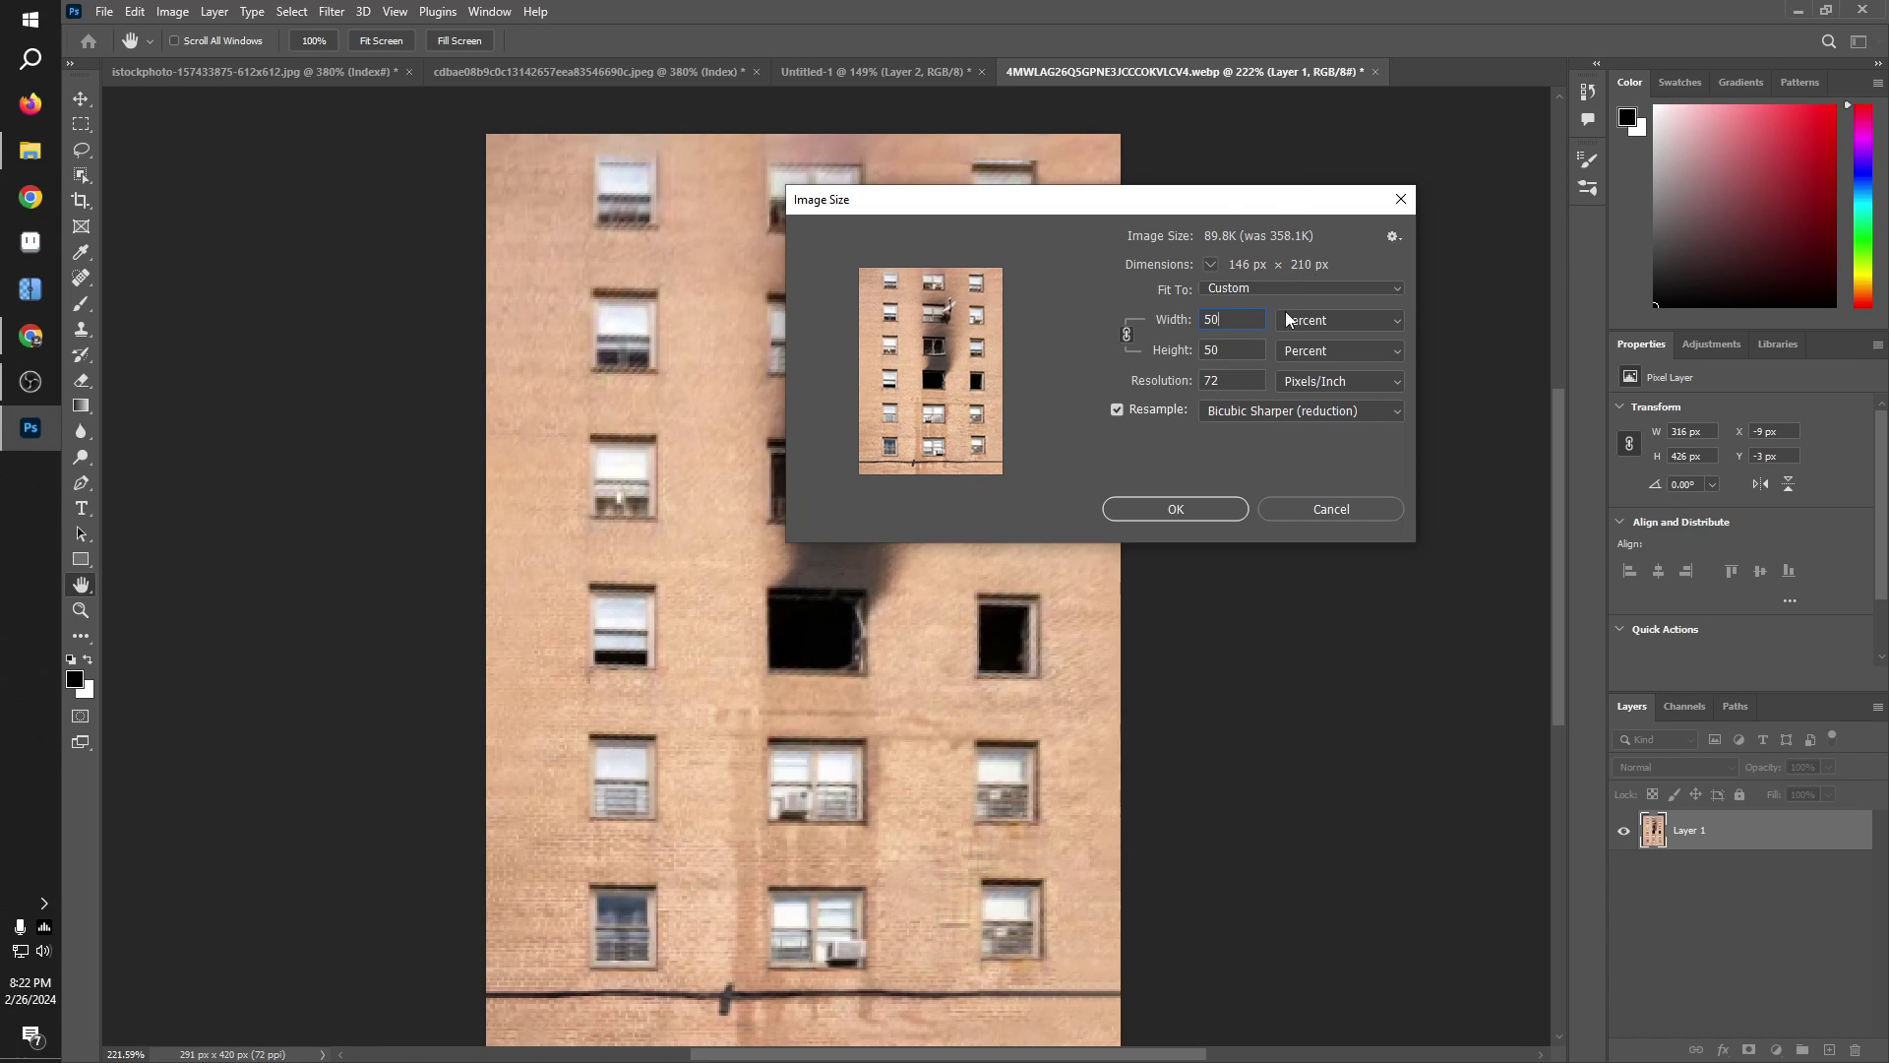
key("BackSpace")
key("BackSpace")
type("40")
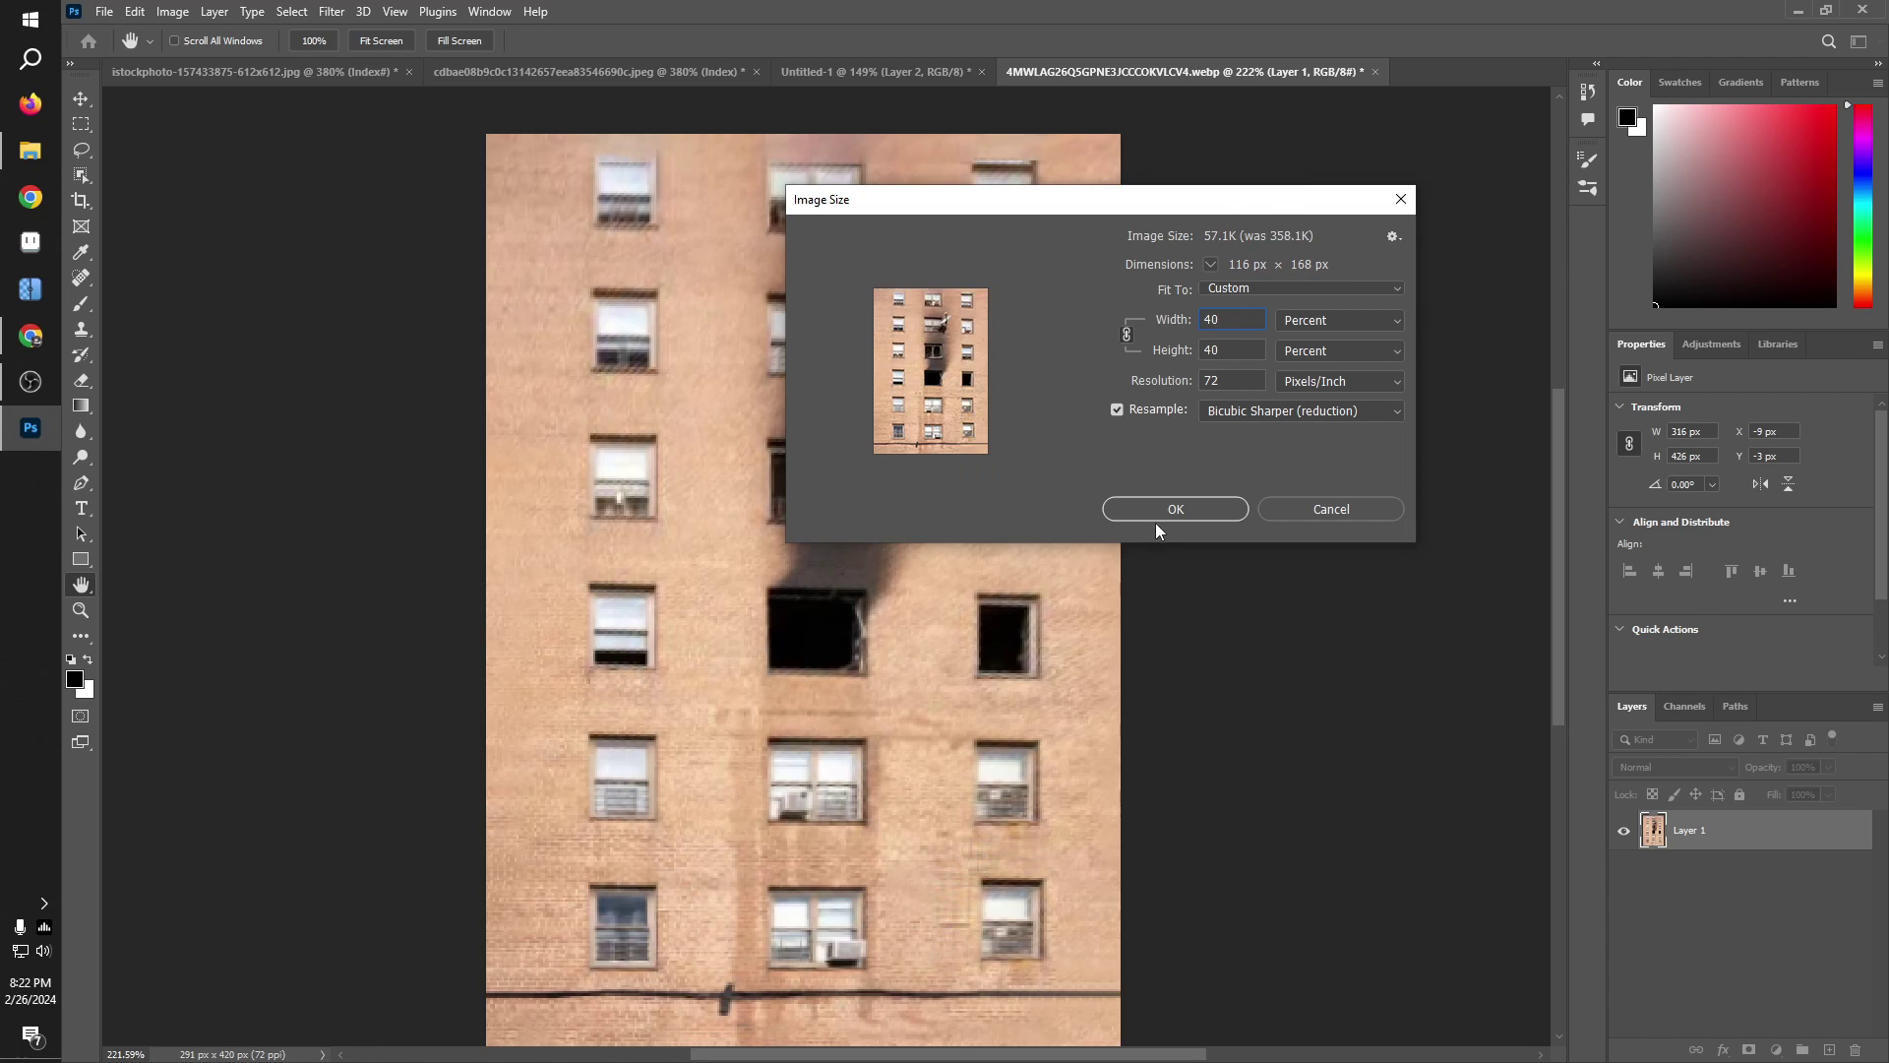
left_click(1167, 510)
key("m")
Step: Start converting the reduced facade image to Indexed Color with the live preview
scroll(659, 159, "up", 5)
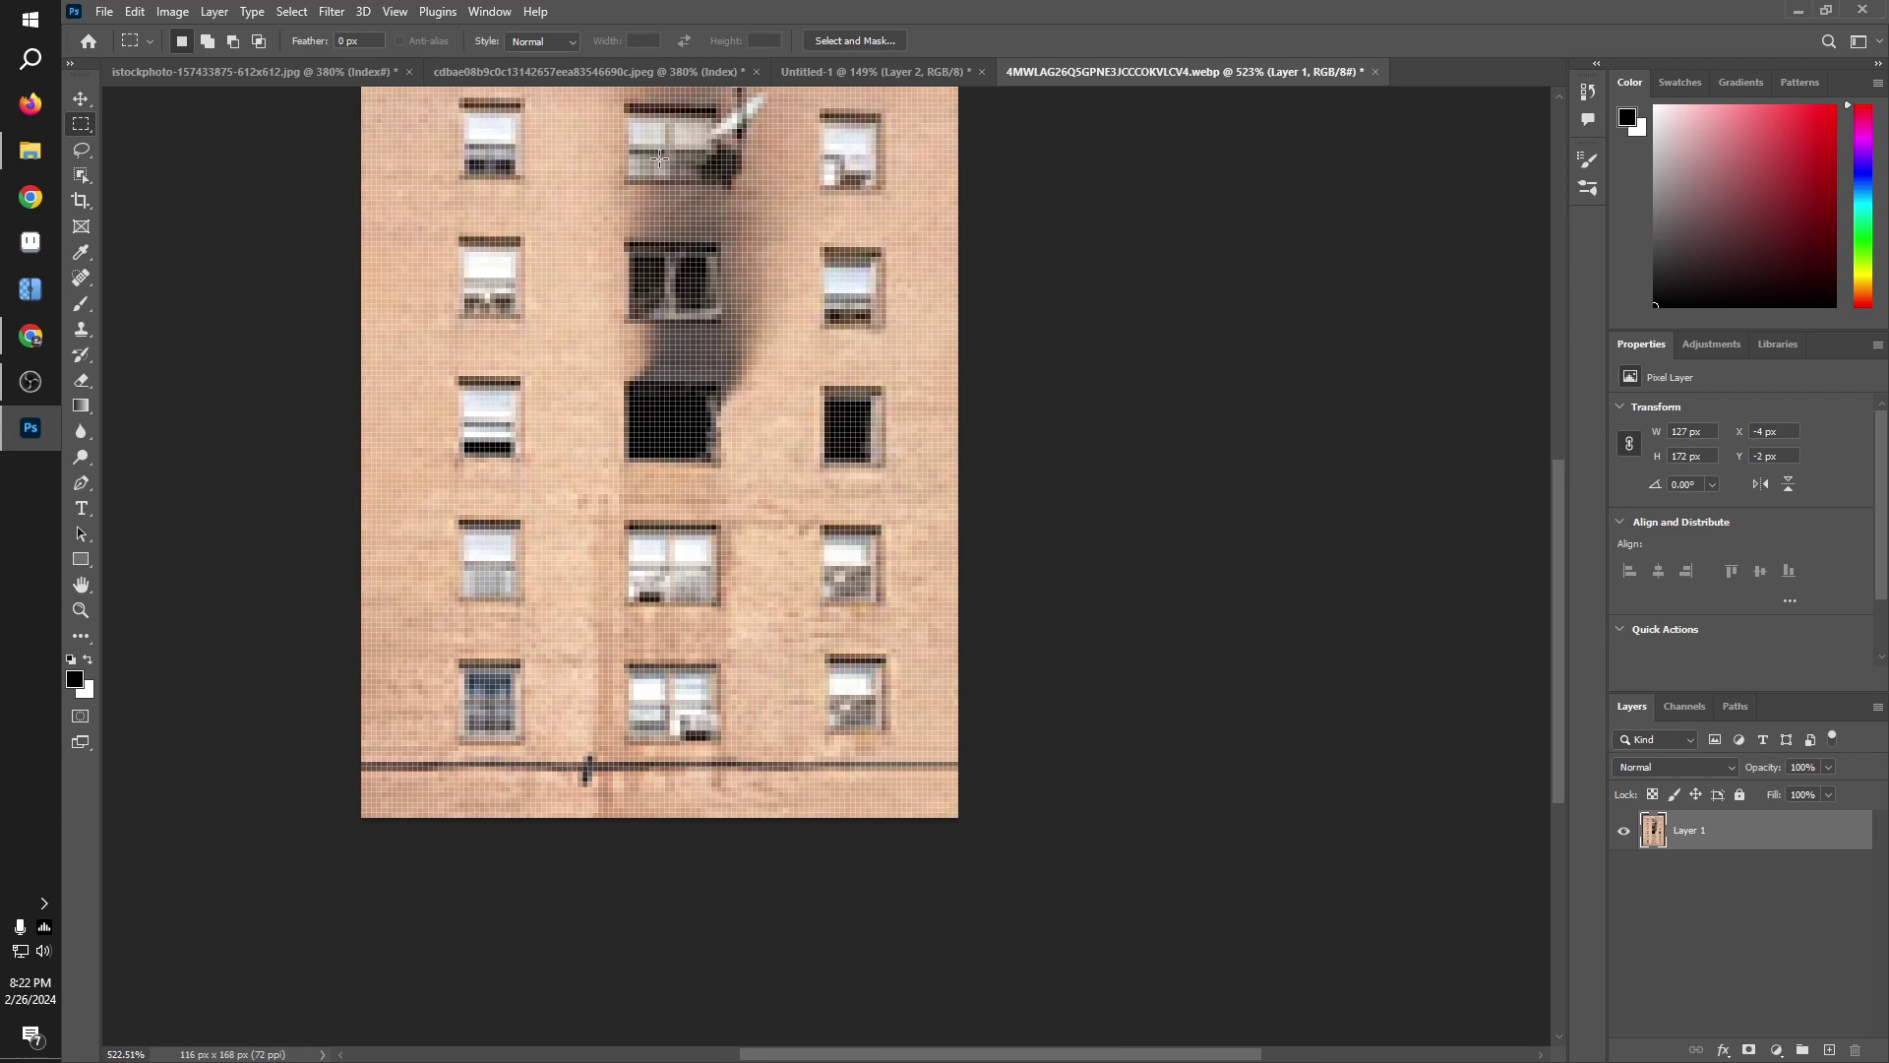
scroll(836, 295, "up", 1)
scroll(993, 420, "down", 3)
scroll(966, 685, "up", 2)
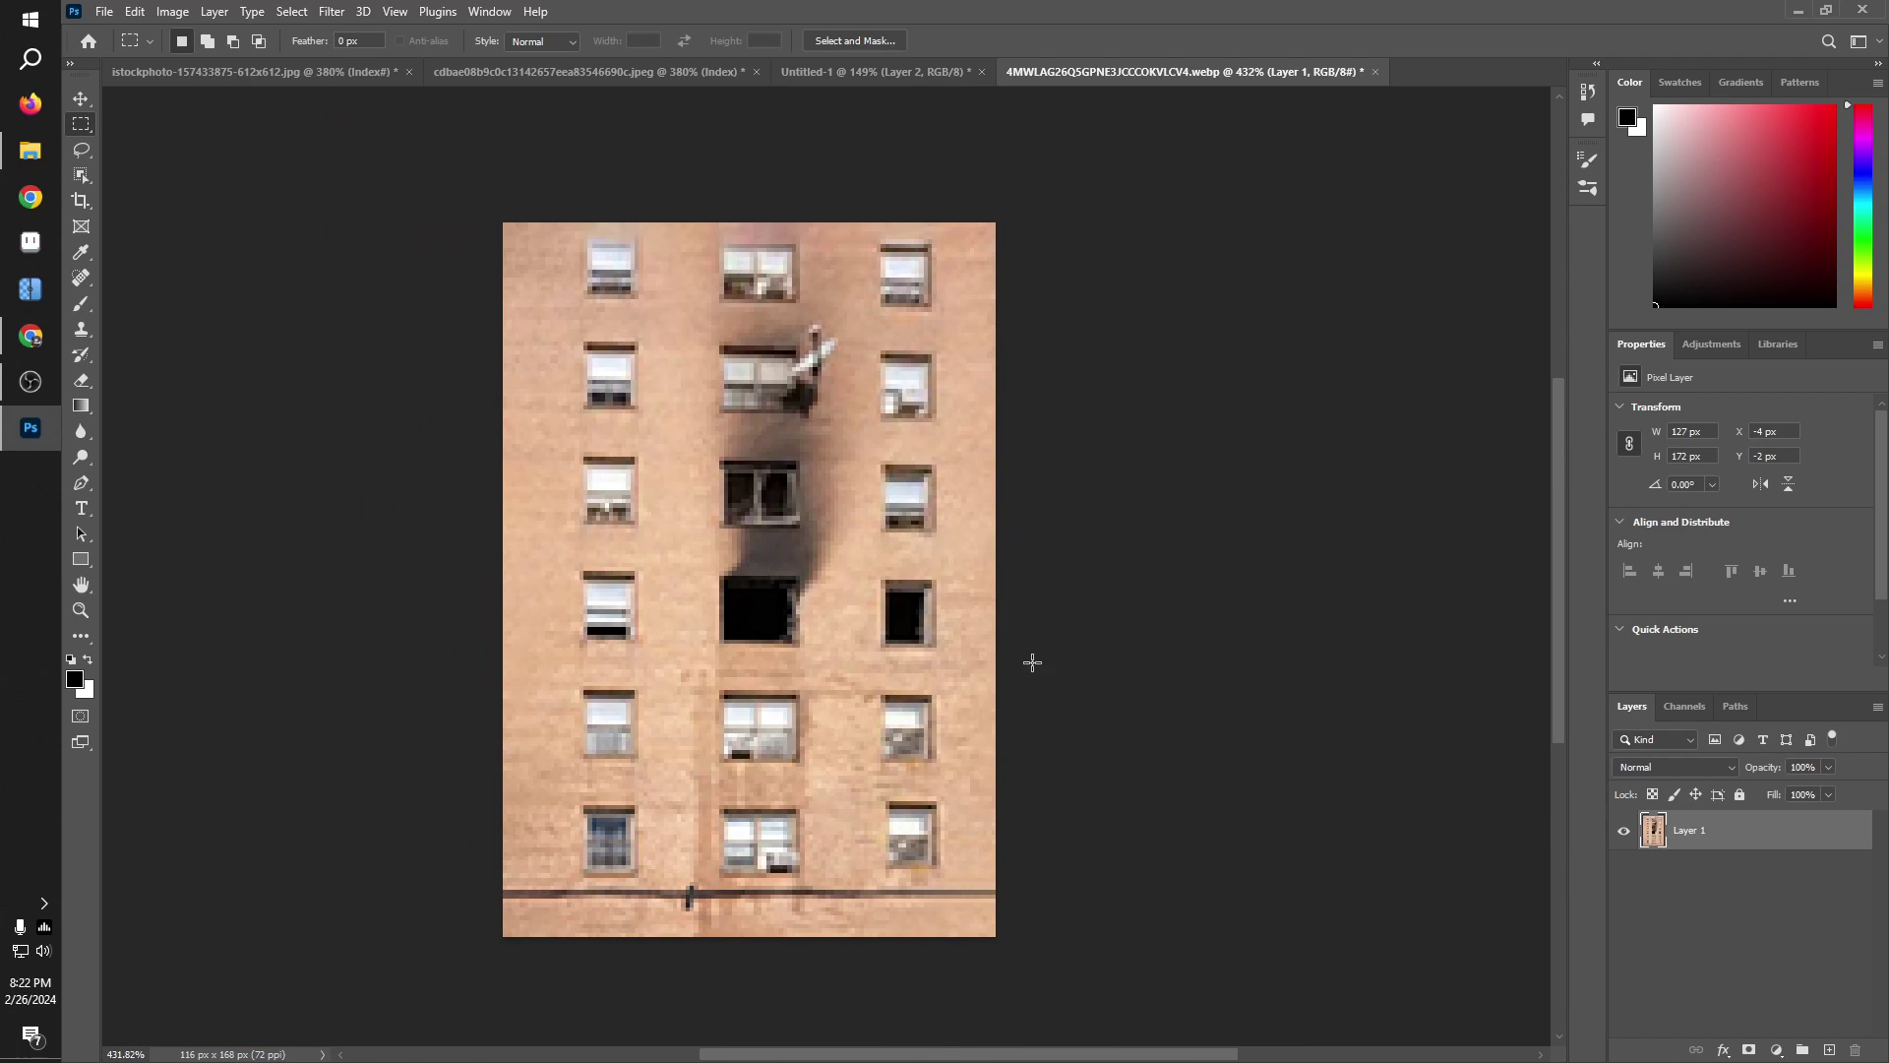
left_click(172, 12)
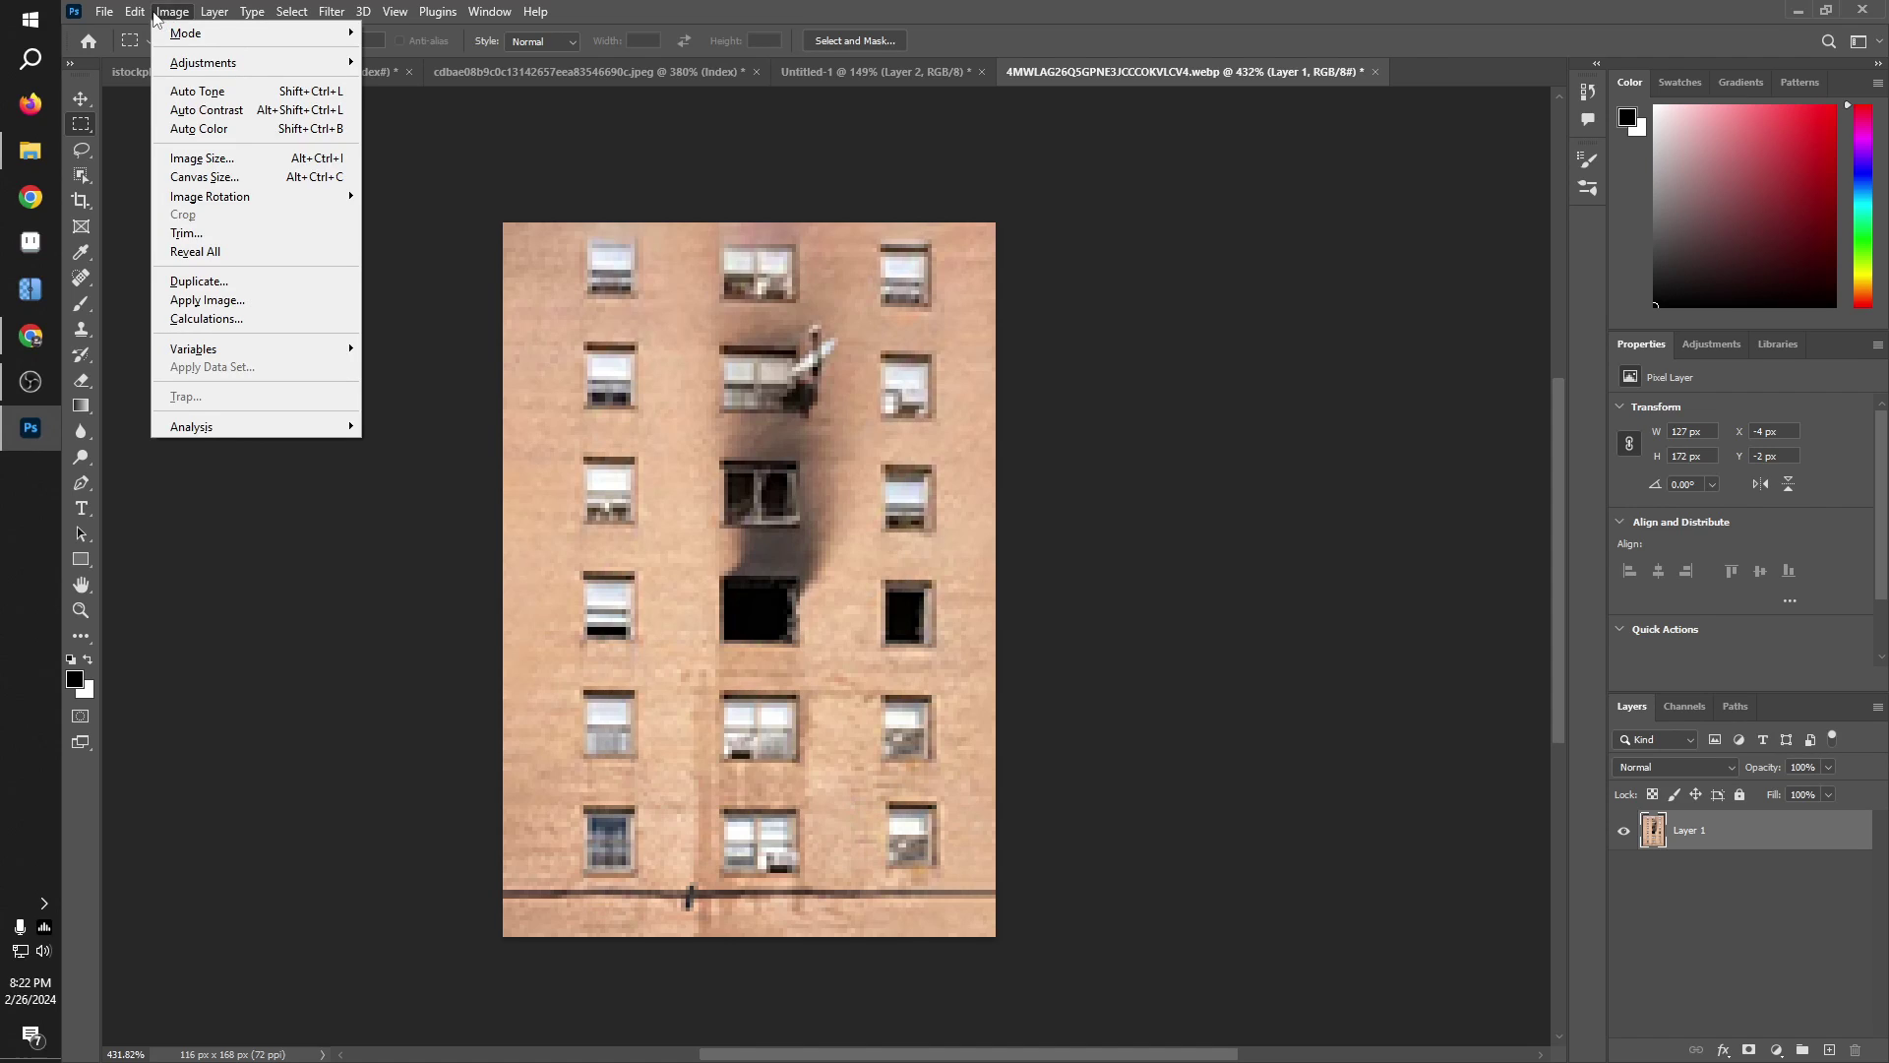
mouse_move(197, 33)
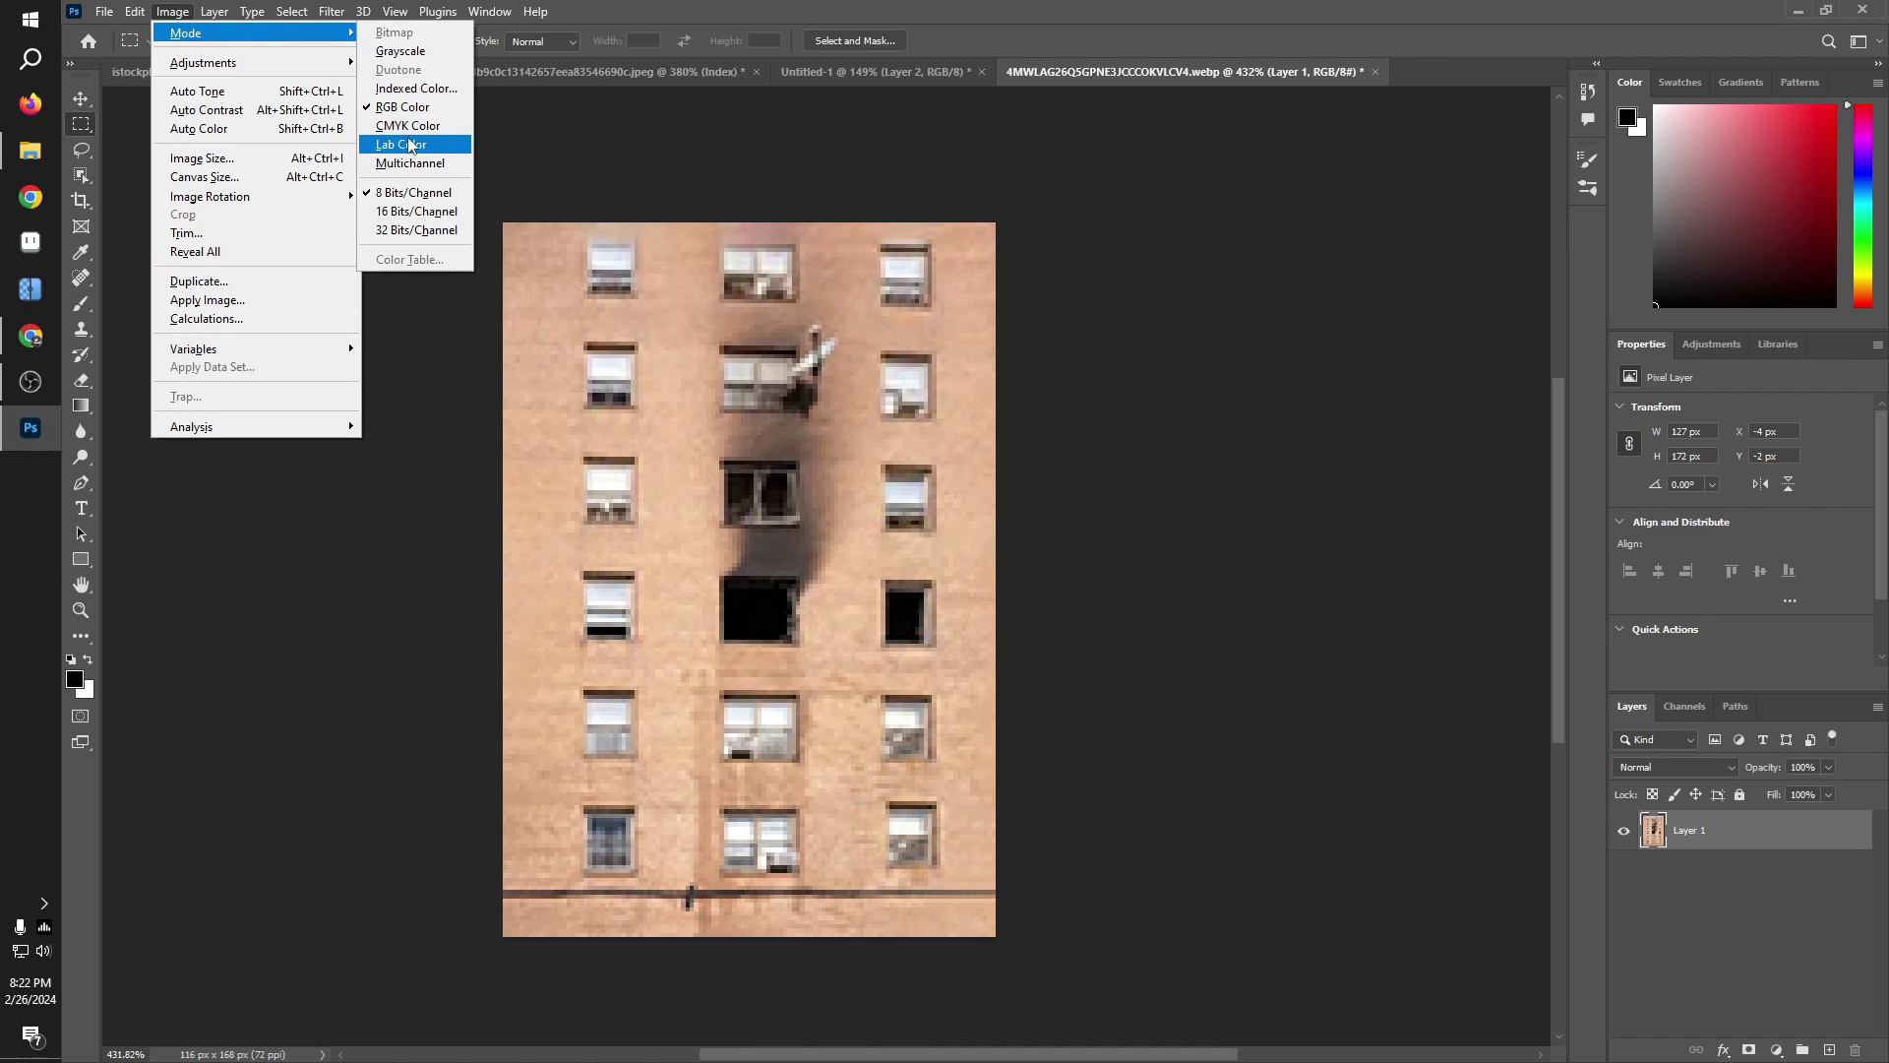
left_click(417, 88)
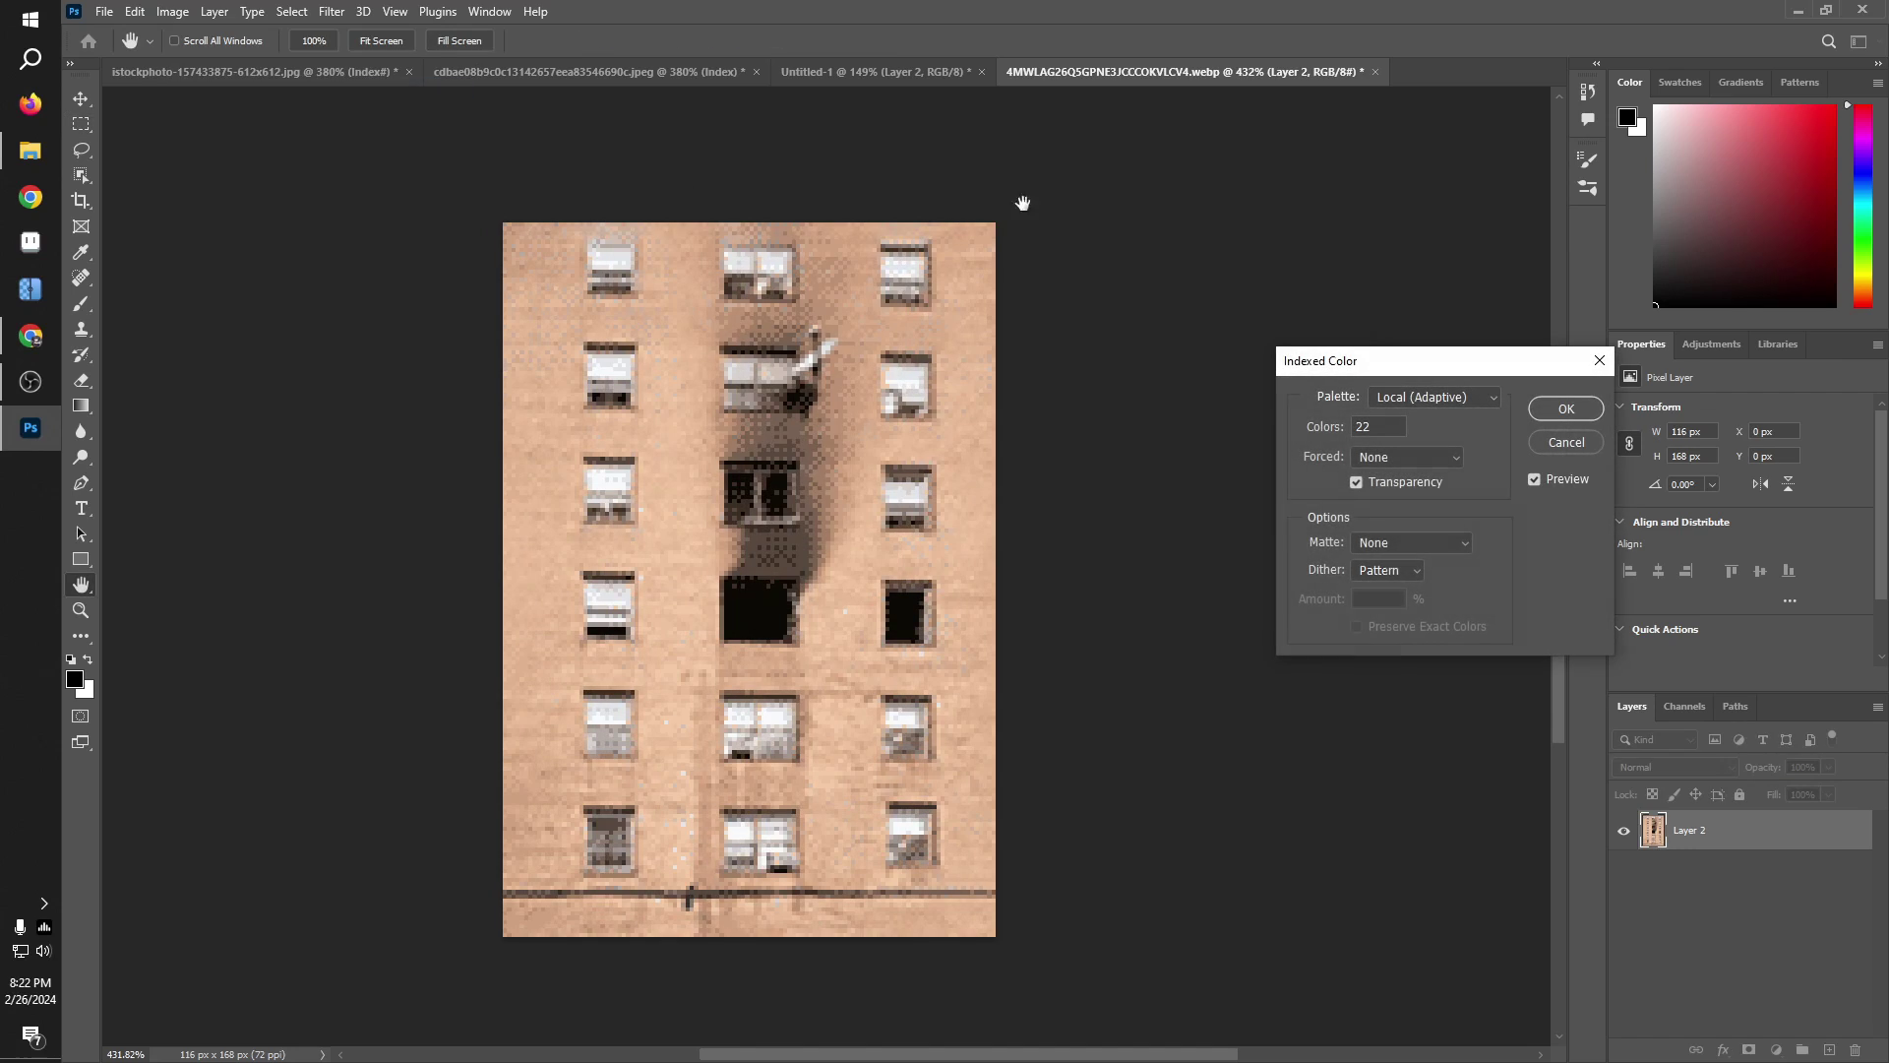
Step: Try smaller color counts for the Local (Adaptive) palette, ending at 16 colors
double_click(1371, 430)
type("17")
key("Up")
key("Up")
key("Up")
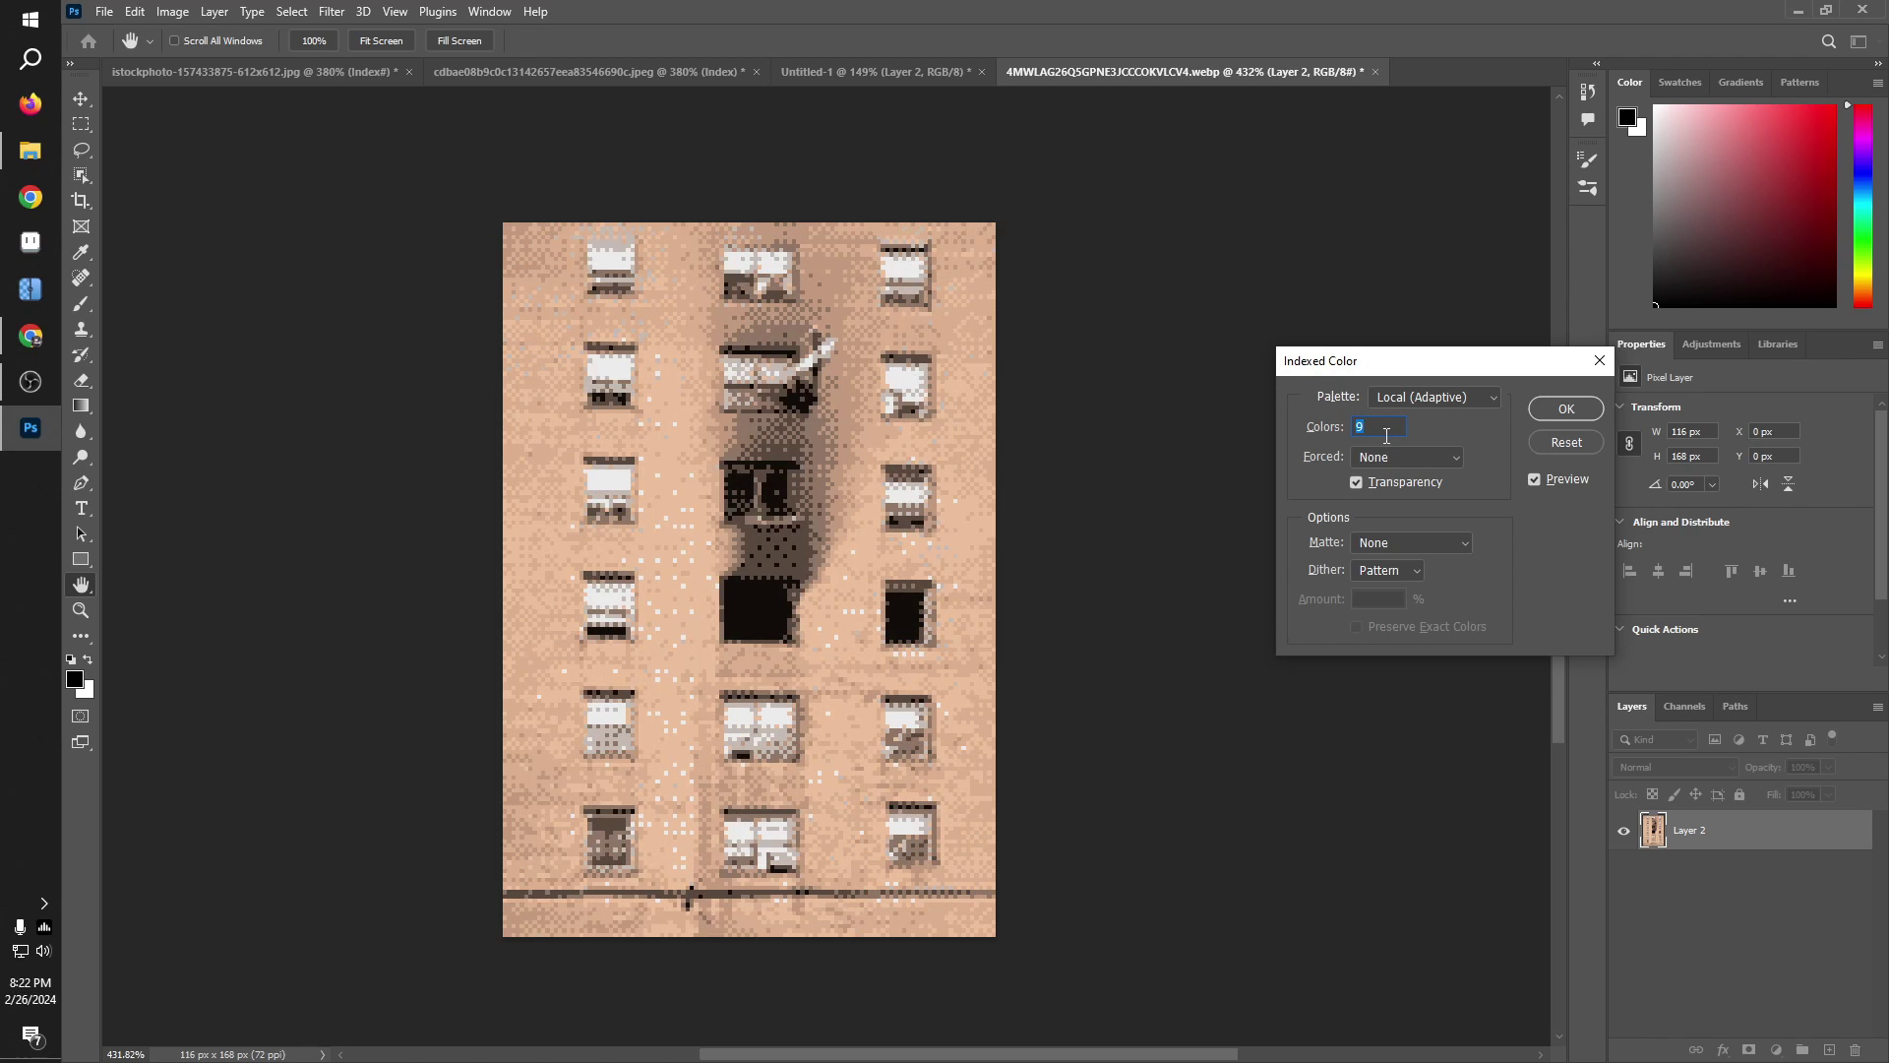
key("Up")
key("Up")
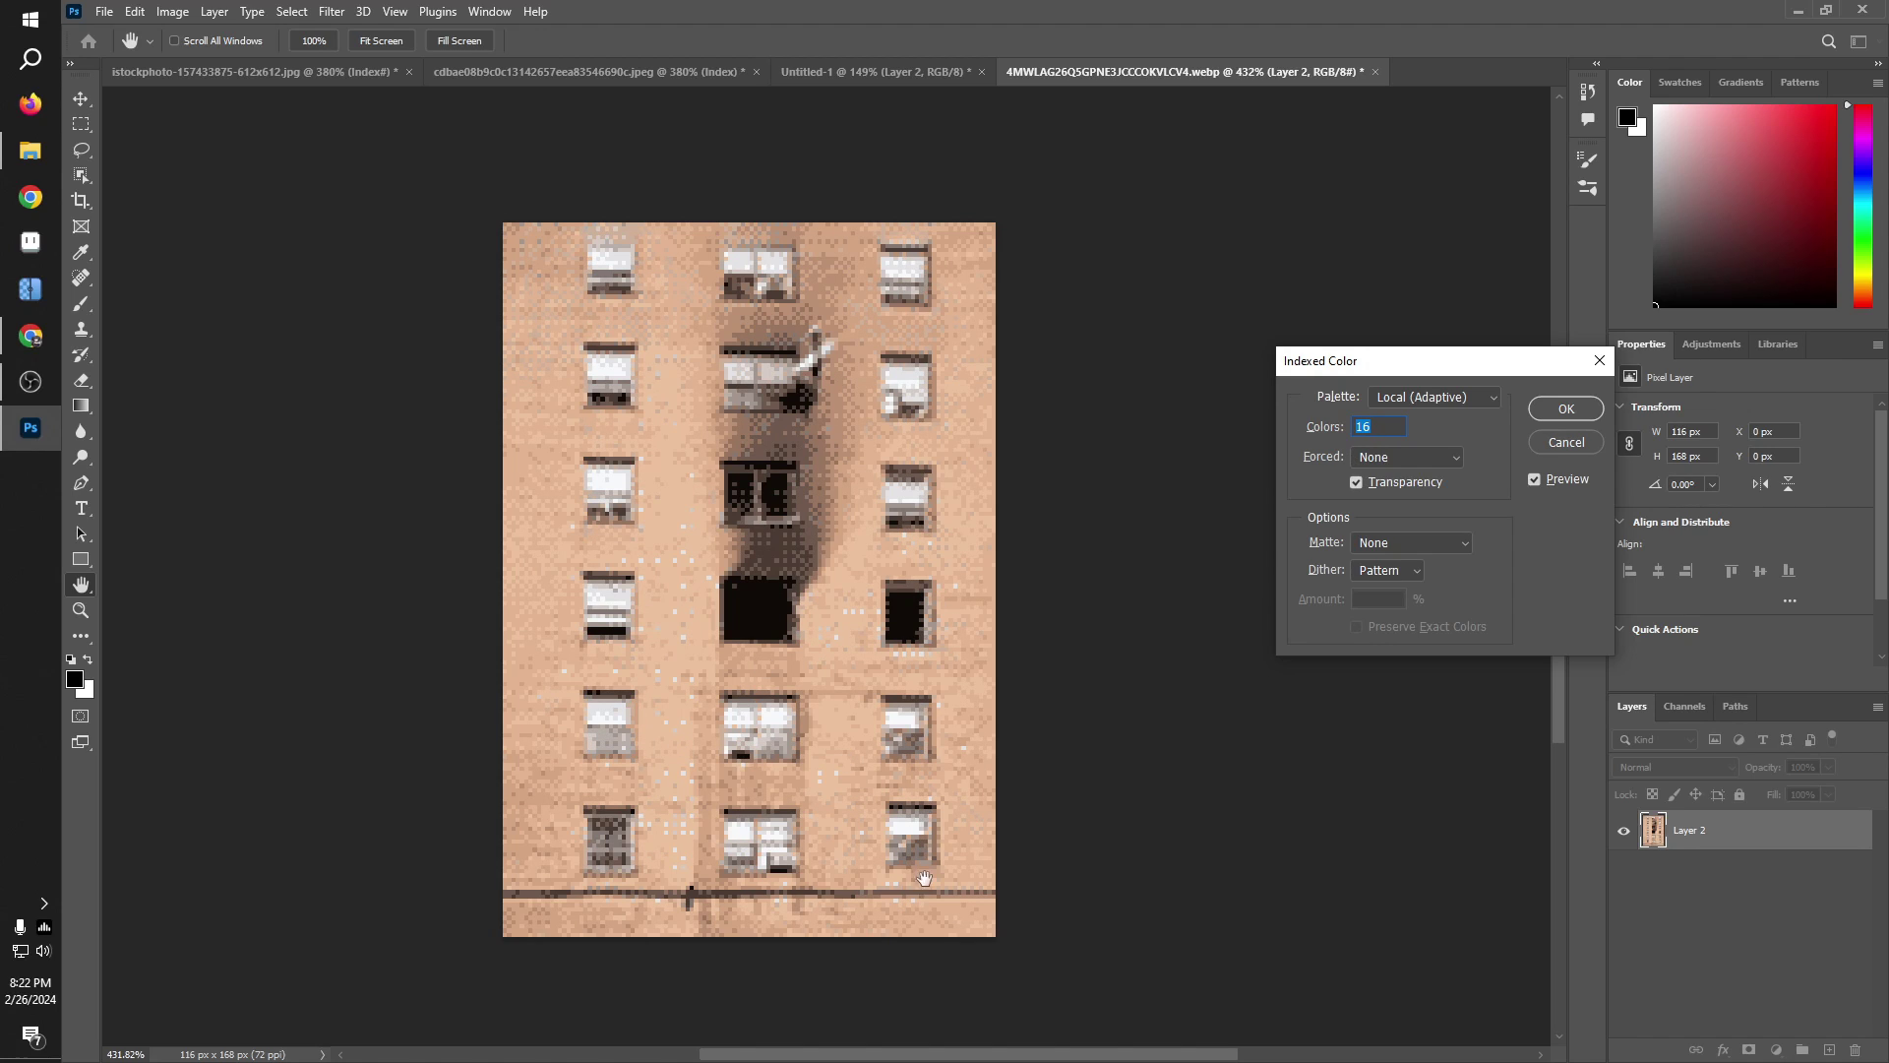
Step: Turn off transparency for the indexed conversion and compare forced Primaries and Black and White, returning forced colors to None
left_click(1358, 484)
left_click(1426, 462)
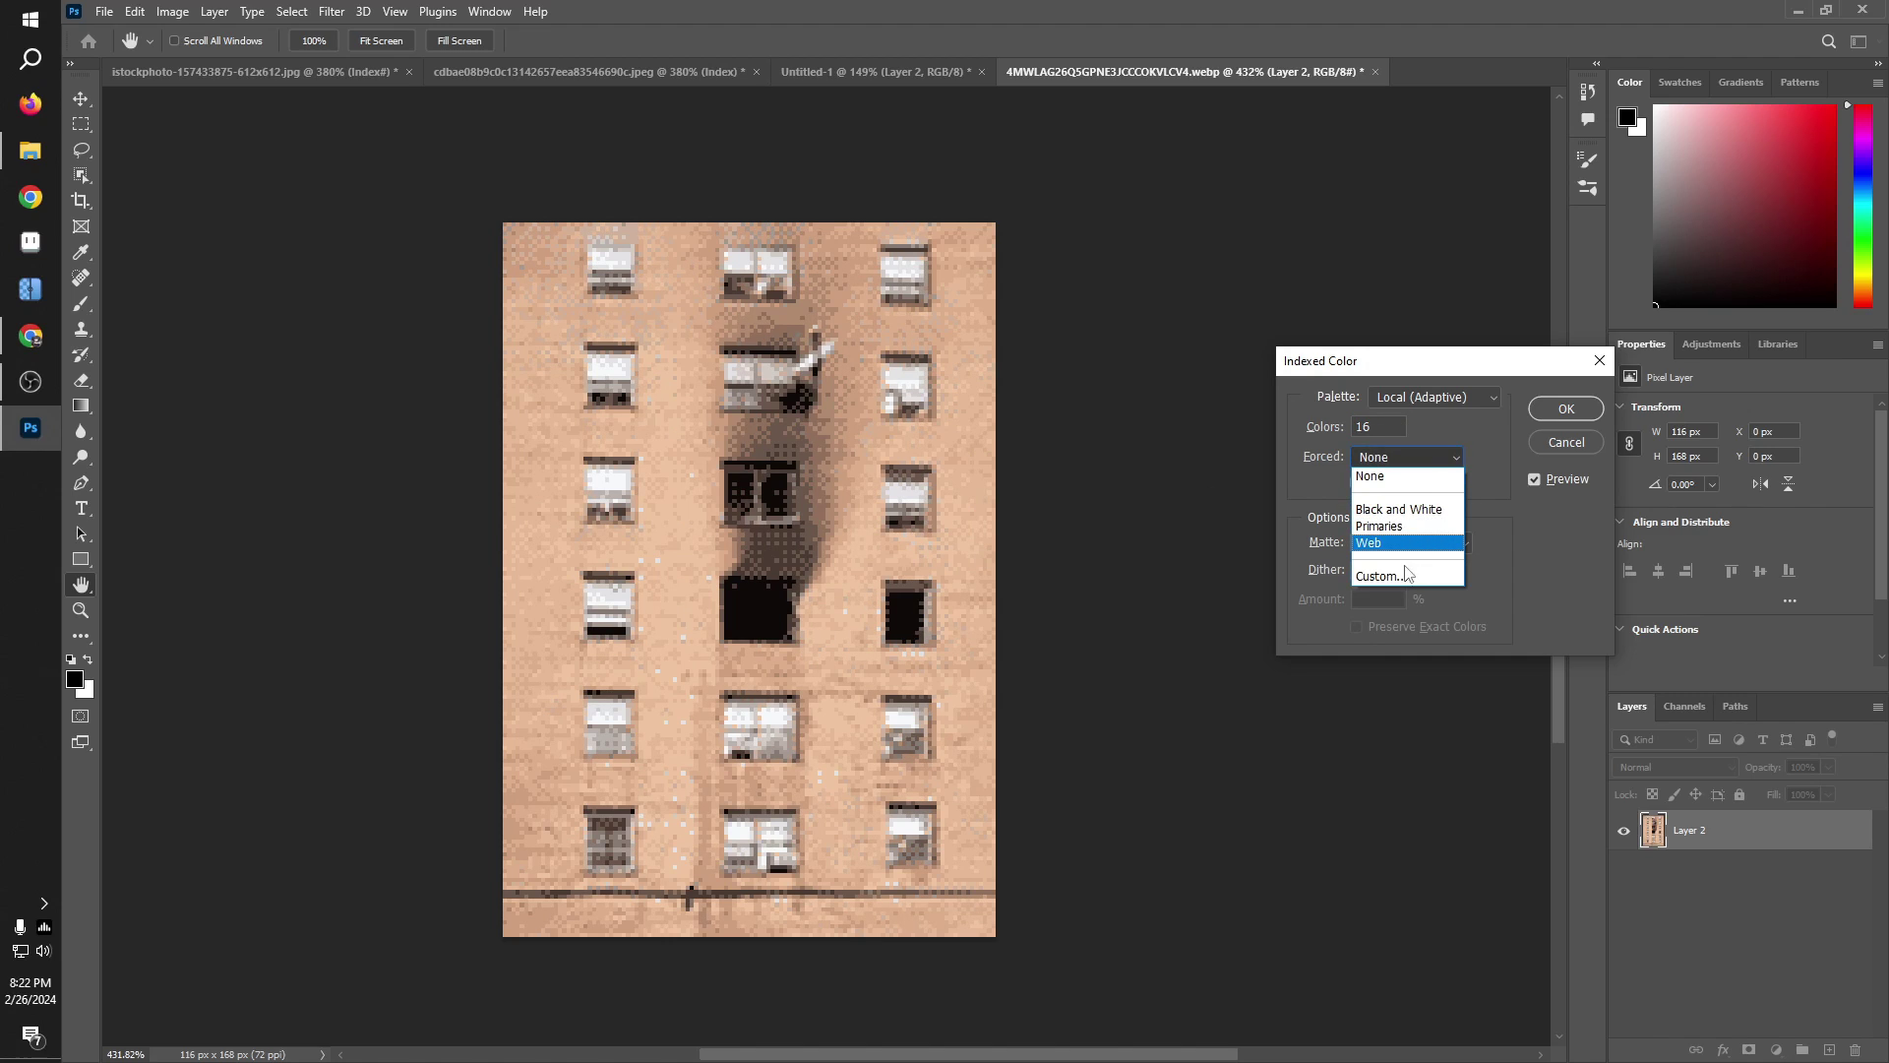
left_click(1404, 528)
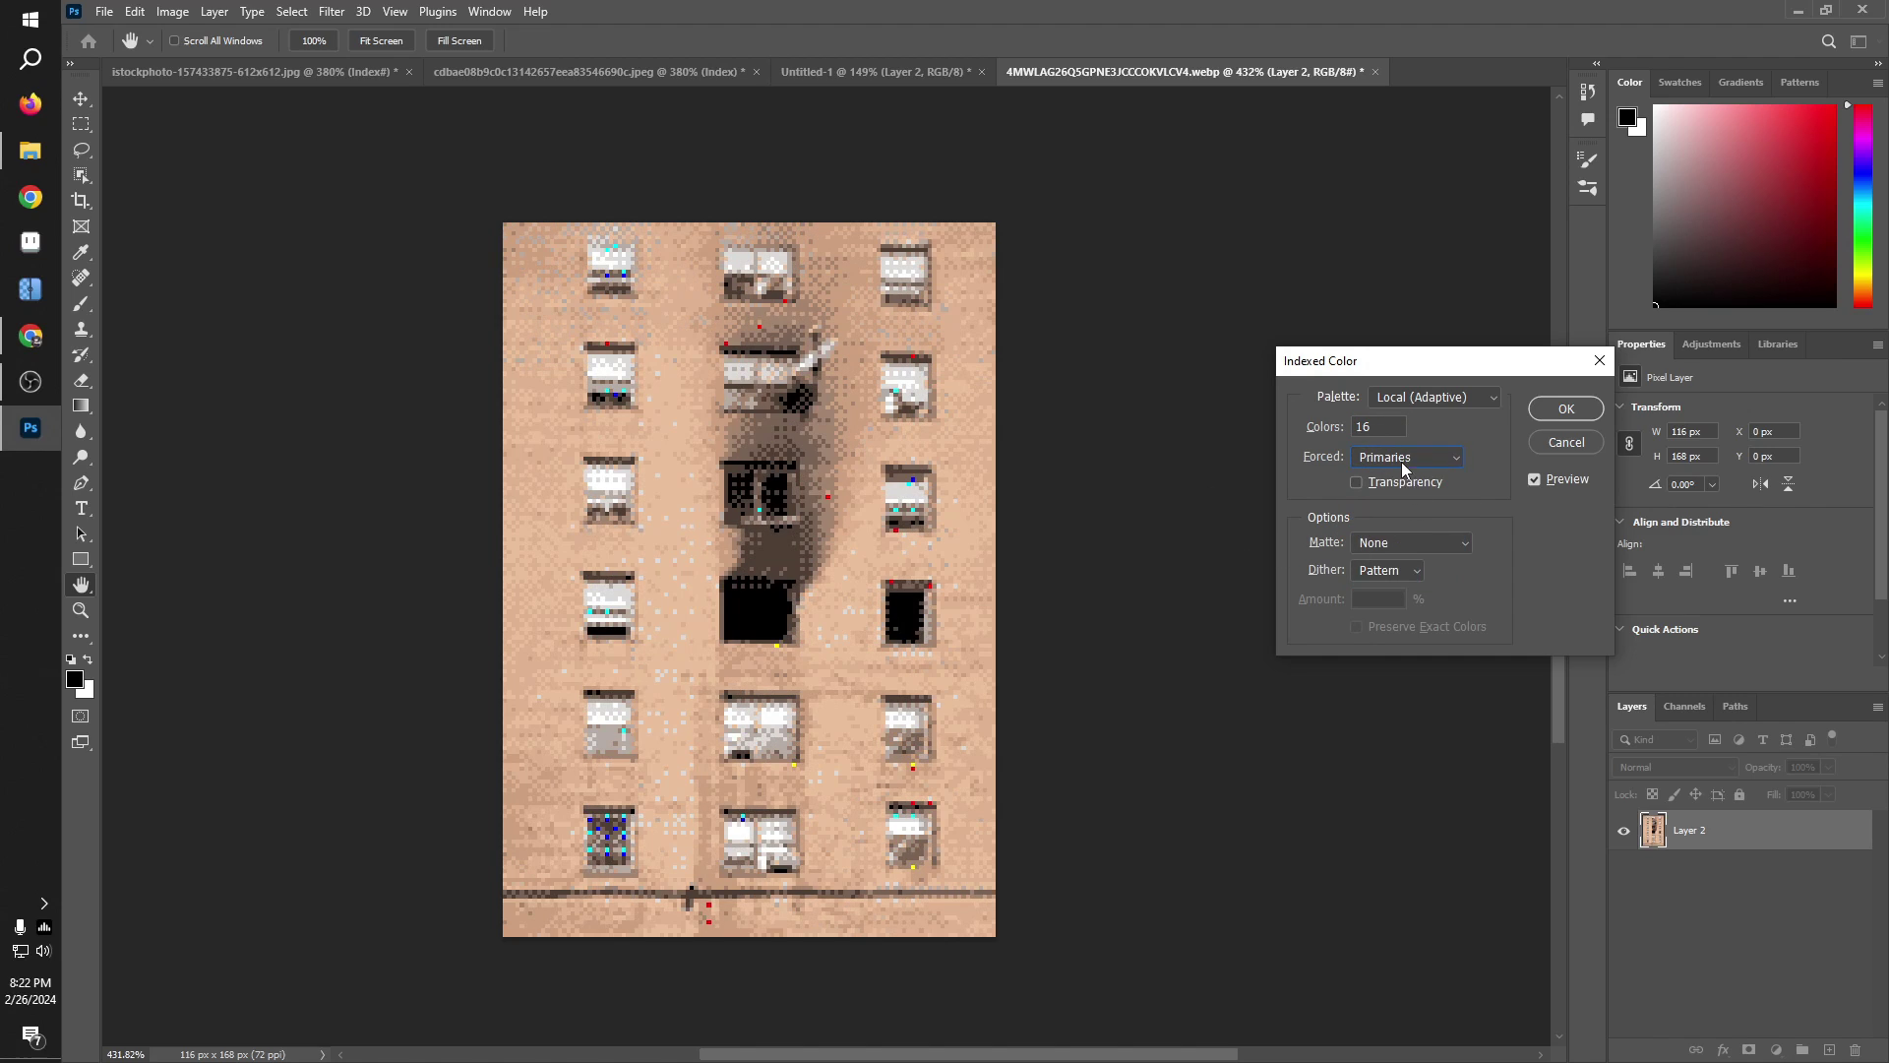
left_click(1404, 459)
left_click(1408, 505)
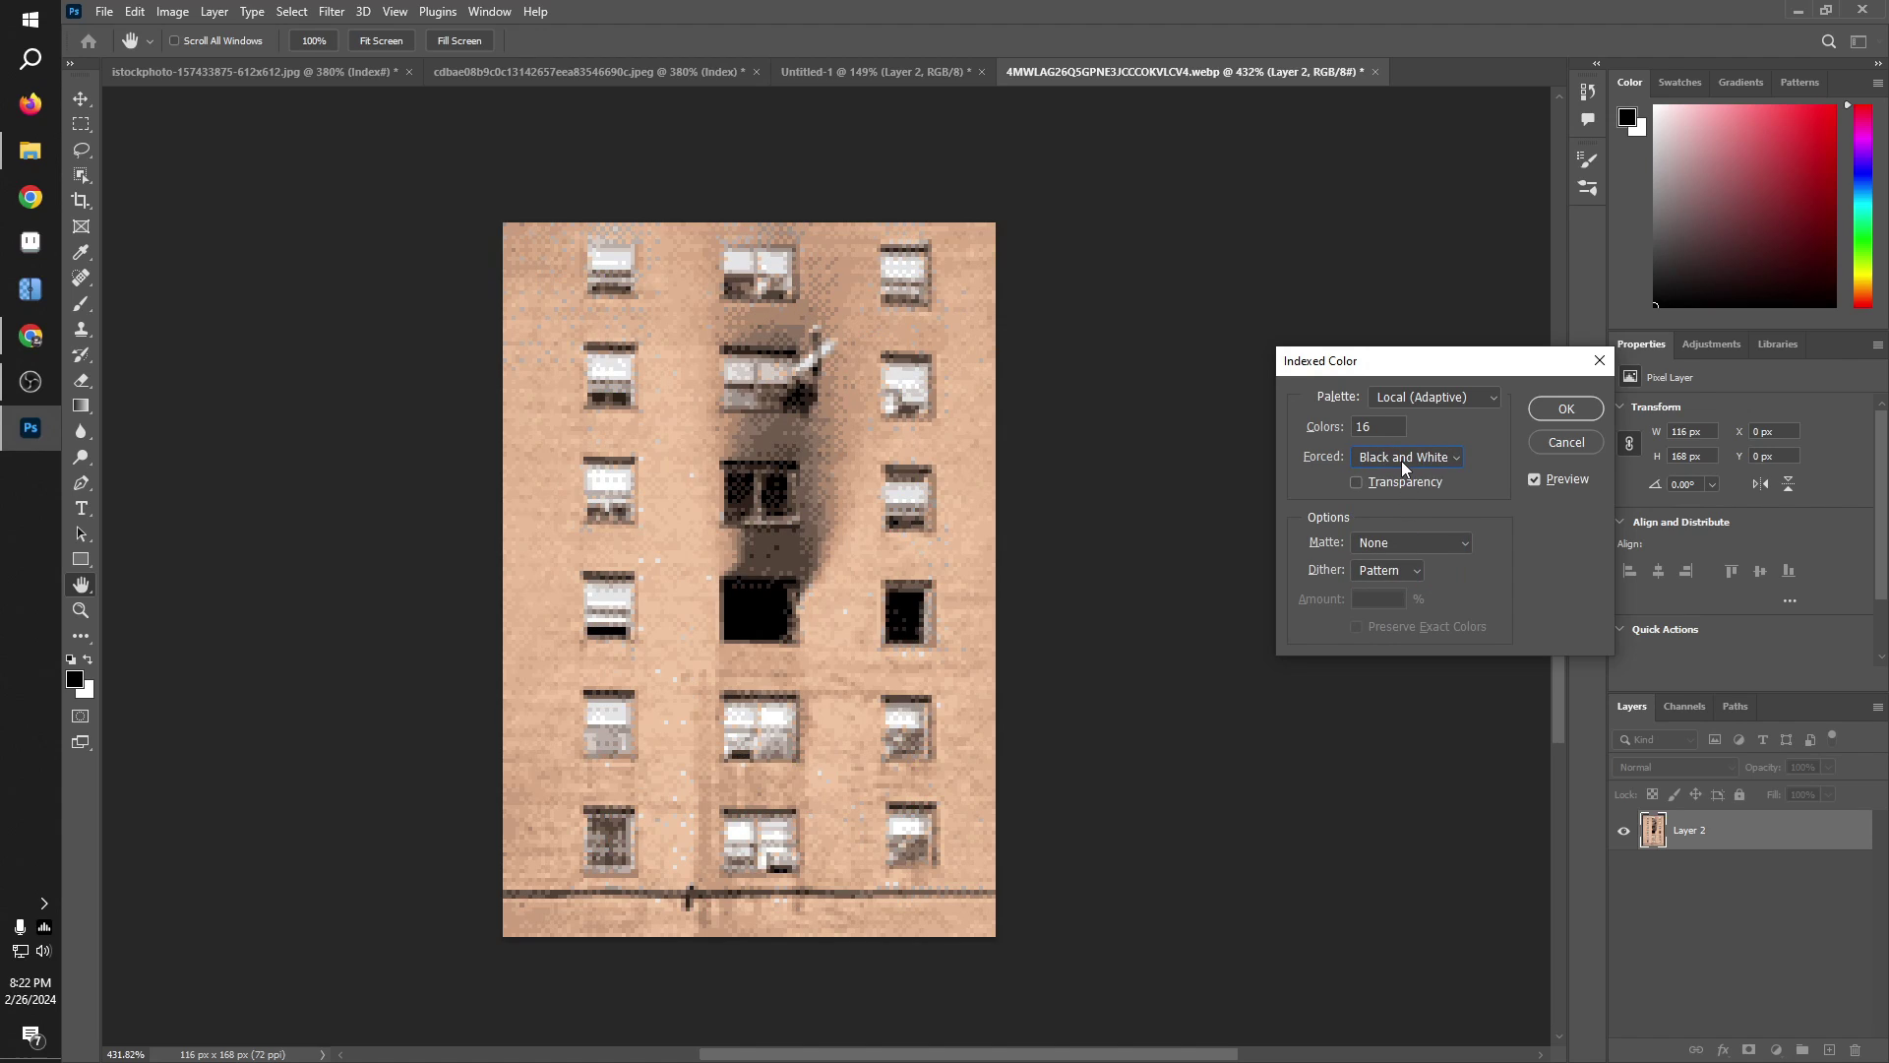
left_click(1405, 466)
left_click(1388, 482)
key("alt")
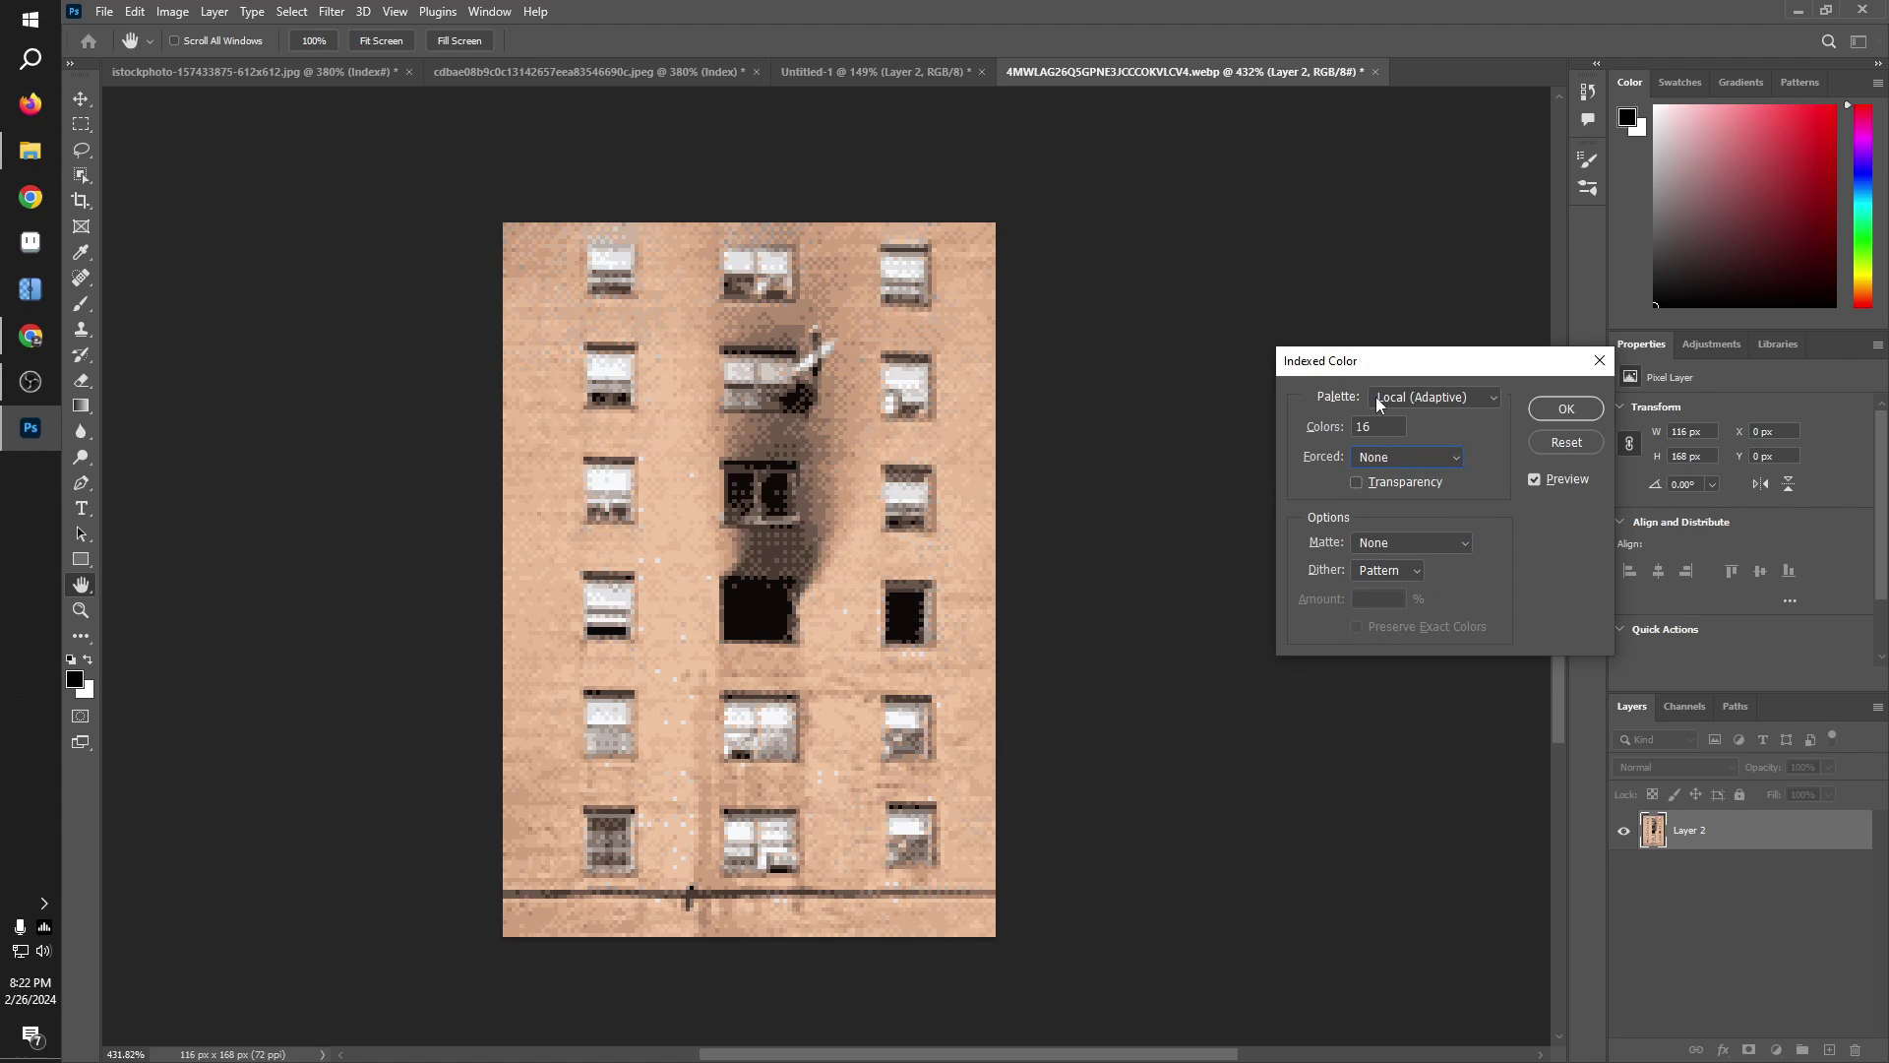
Step: Raise the Local (Adaptive) palette to 22 colors and apply the Indexed Color conversion to the facade
double_click(1364, 426)
key("Up")
key("Up")
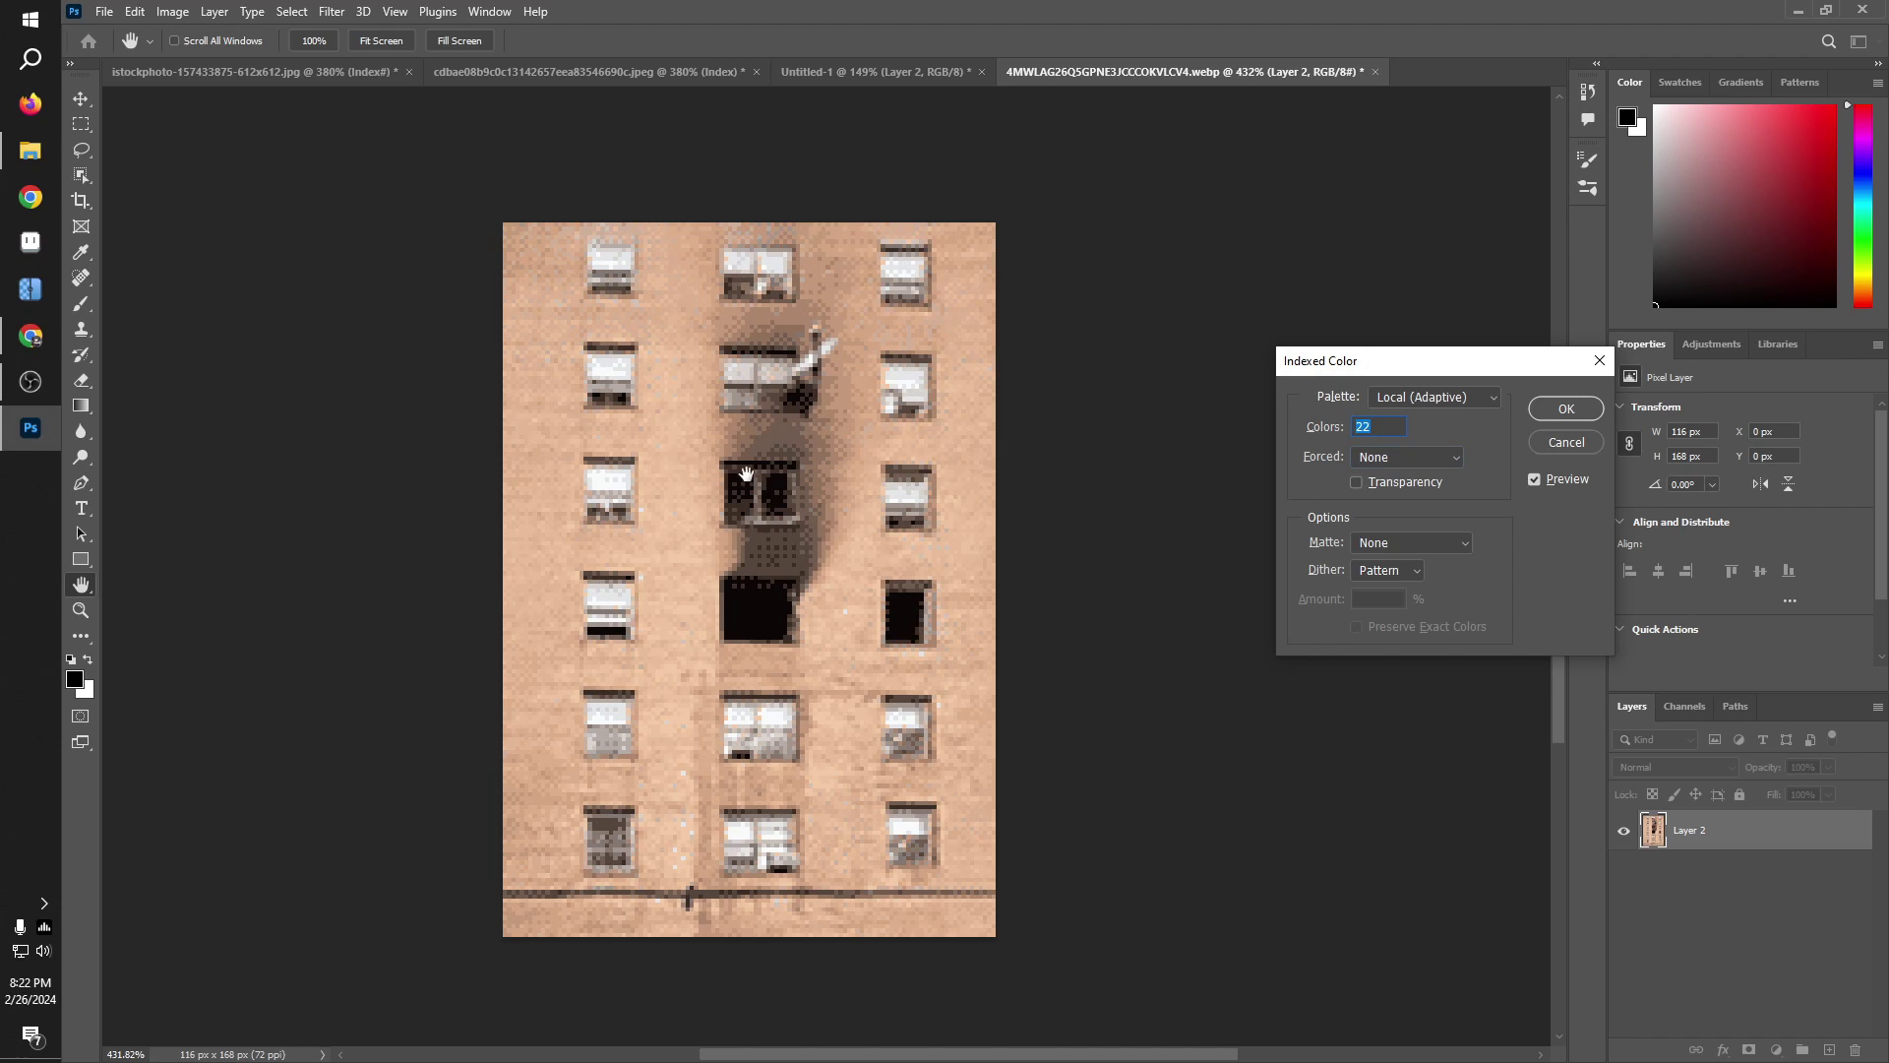
left_click(1543, 413)
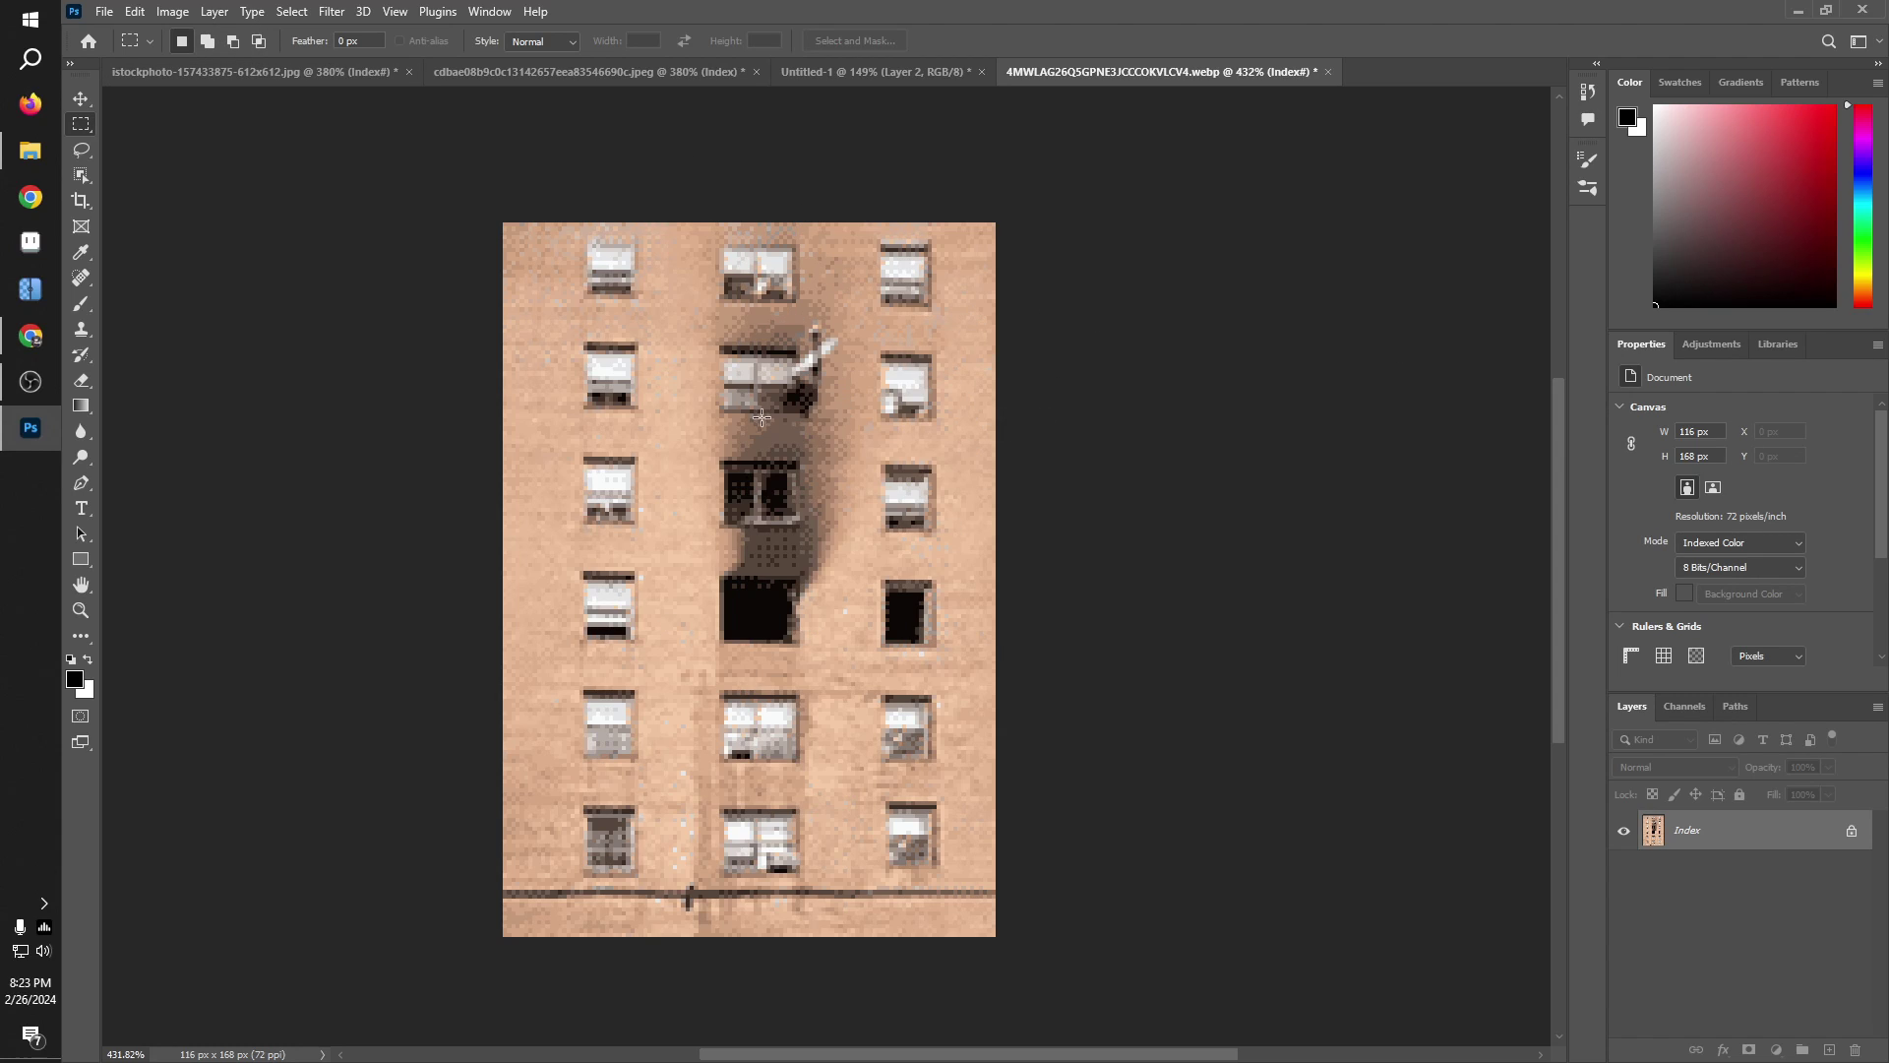
scroll(924, 504, "down", 1)
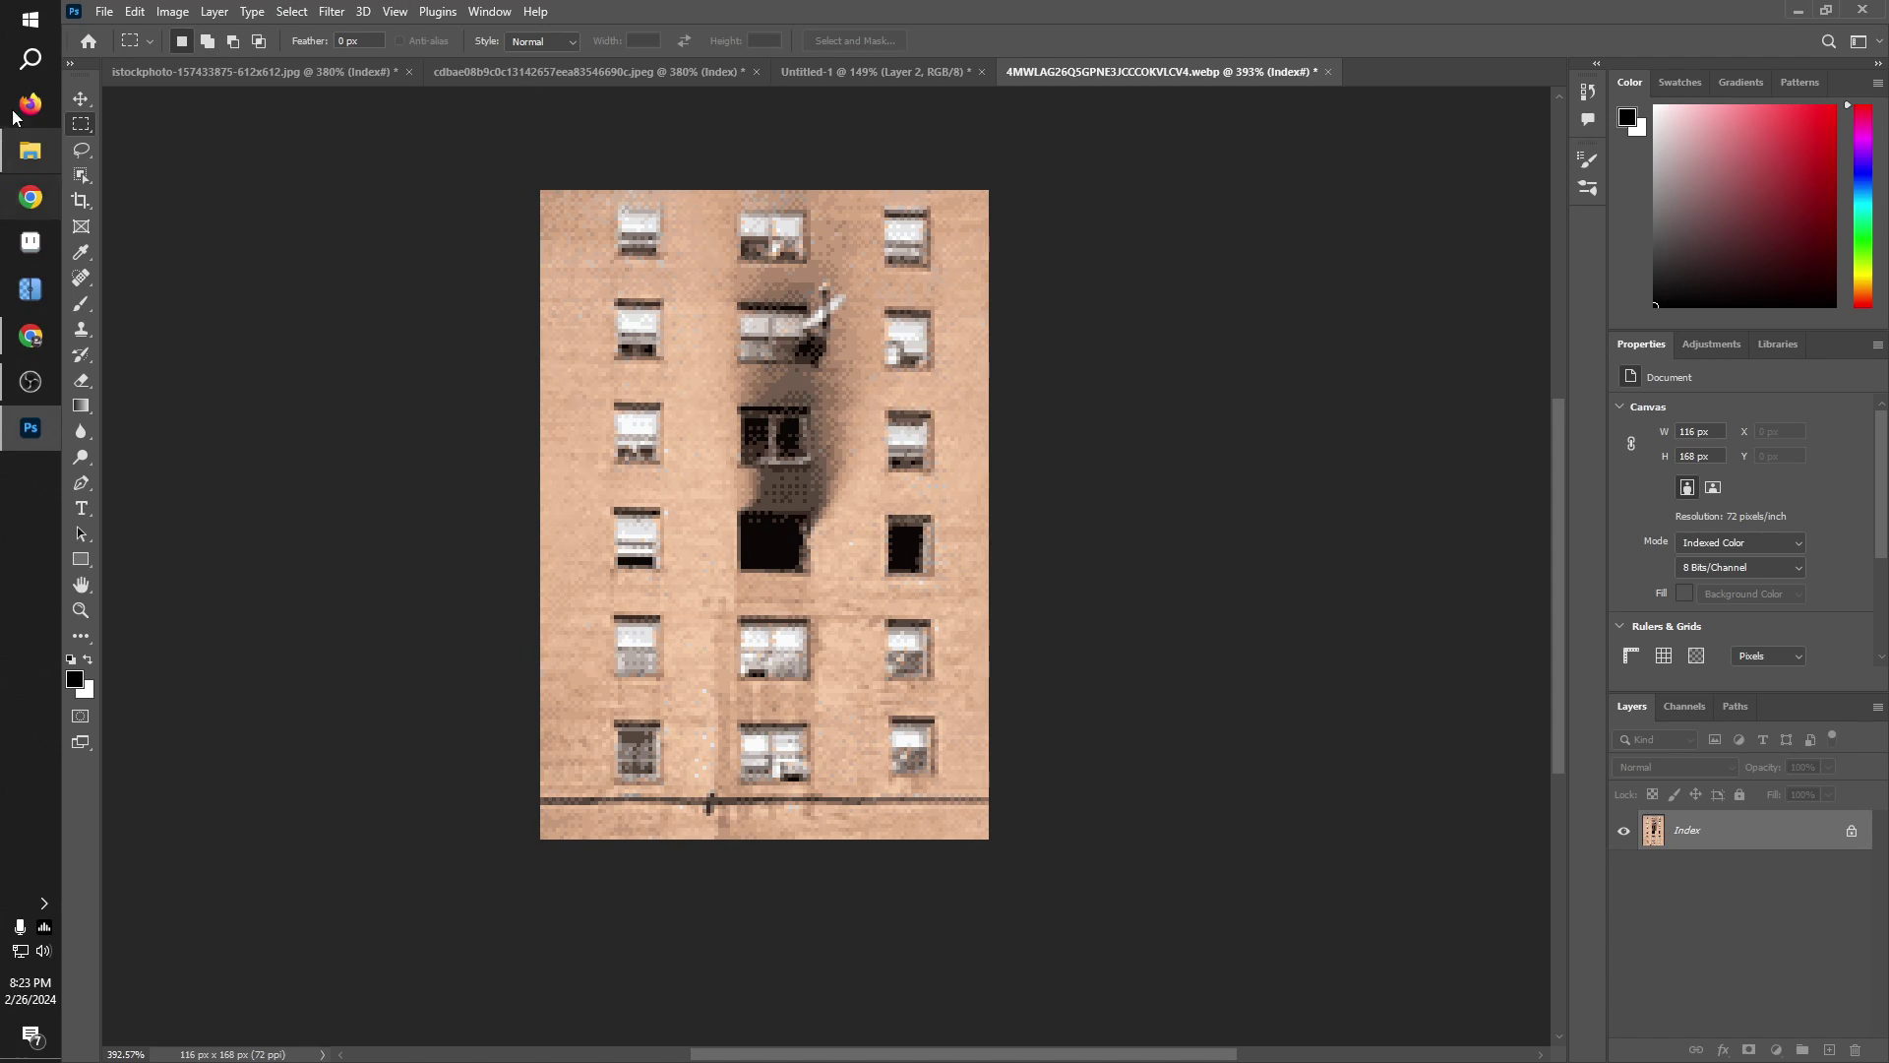
left_click(107, 6)
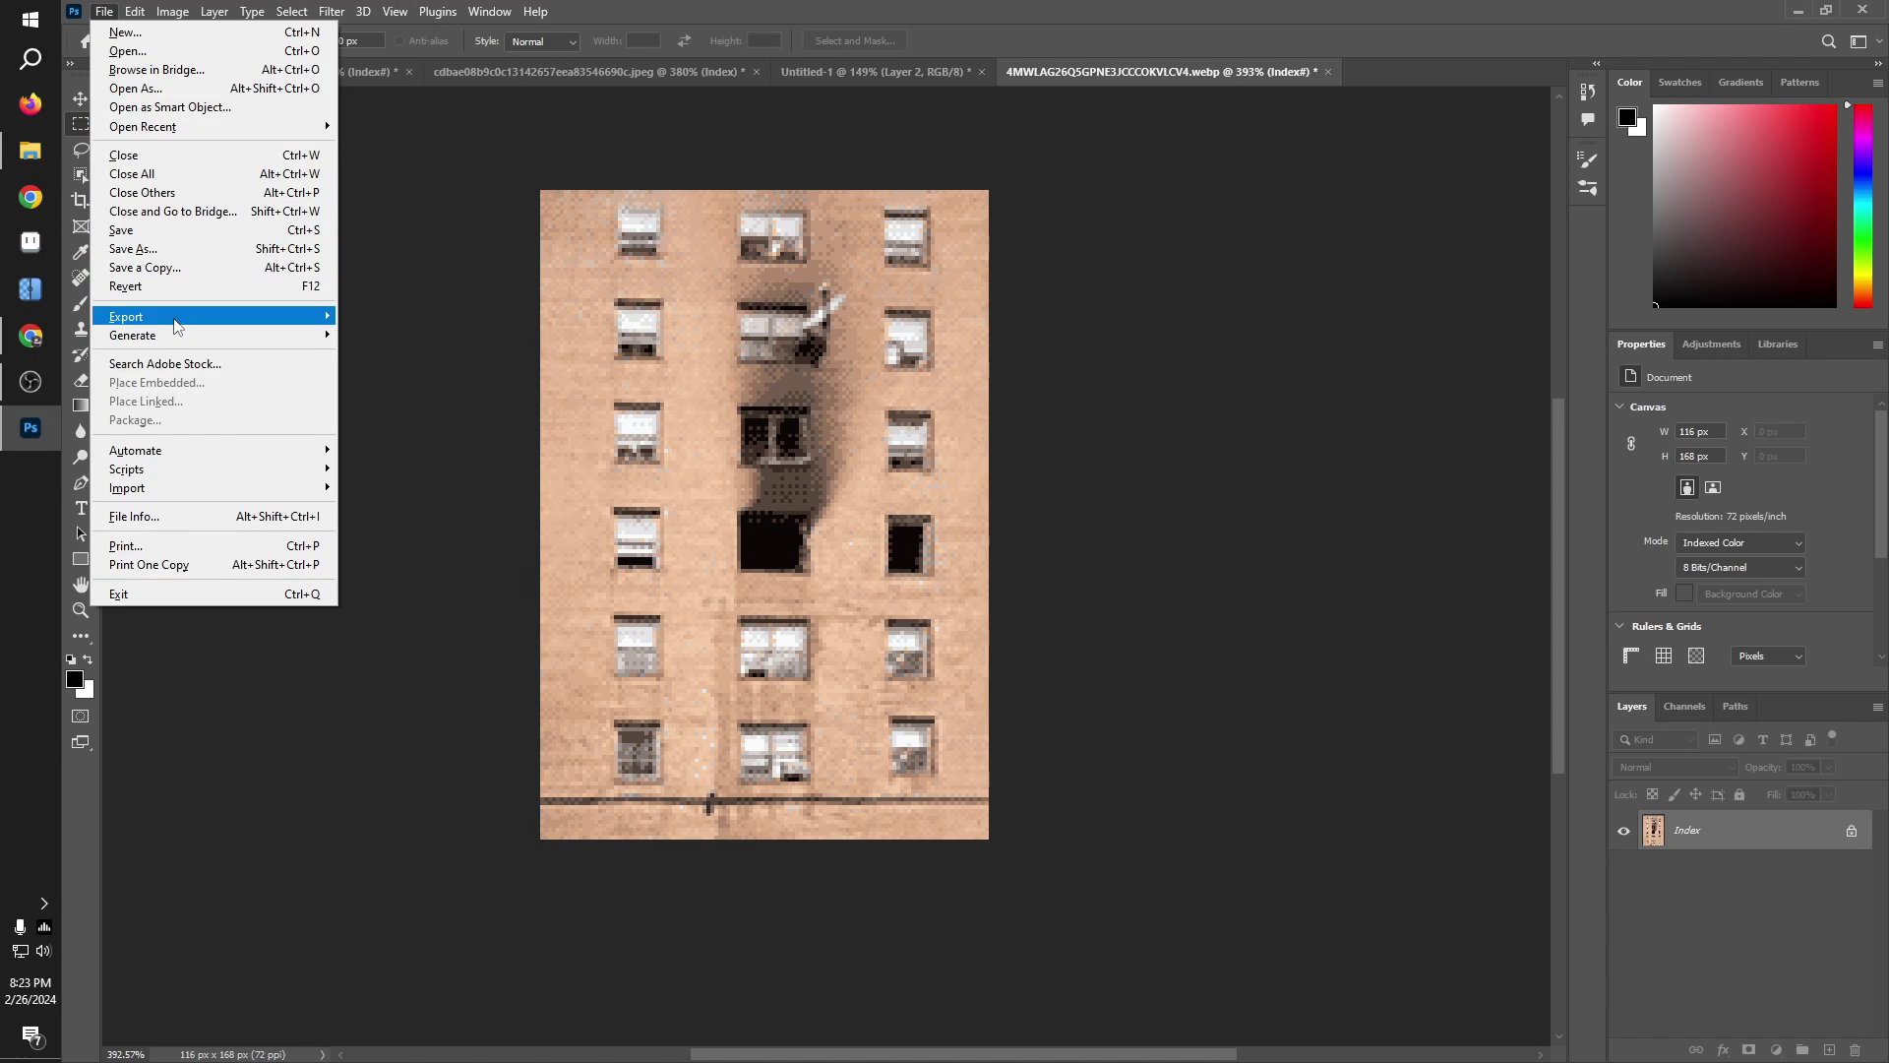
mouse_move(181, 316)
left_click(449, 334)
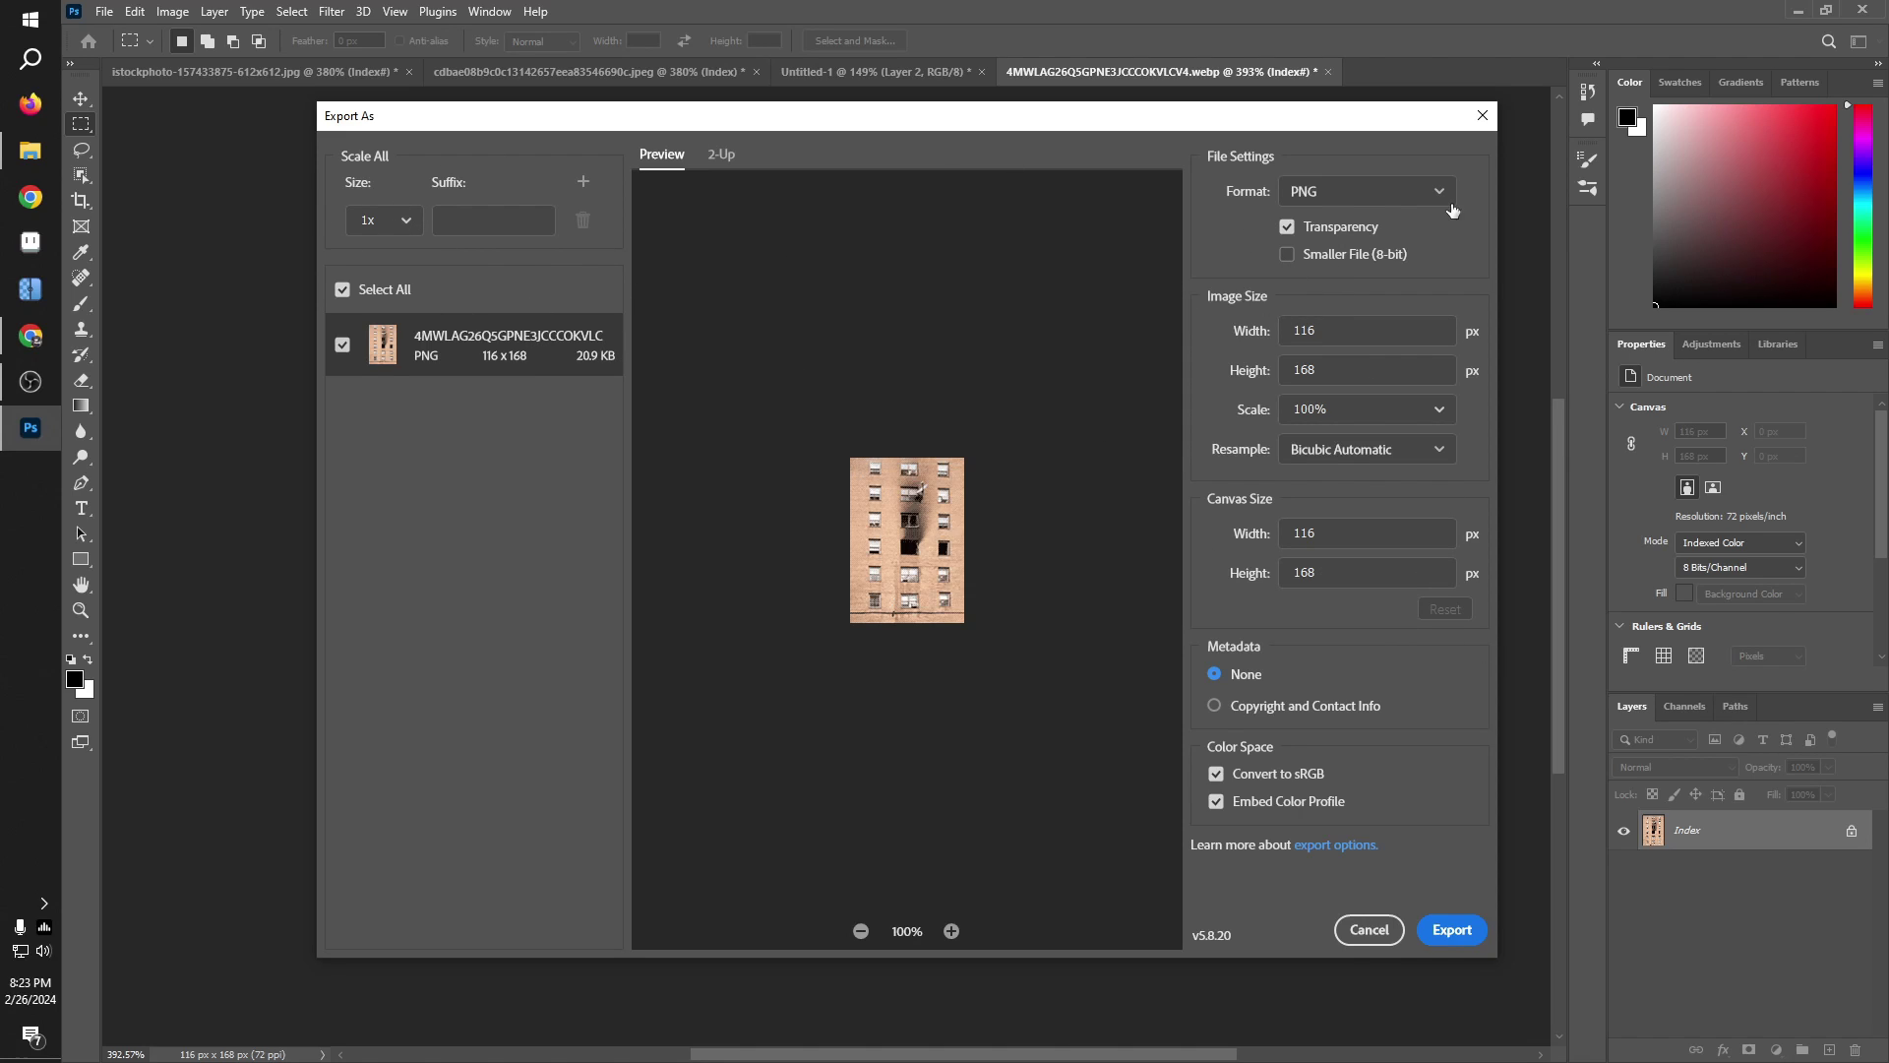
left_click(1372, 451)
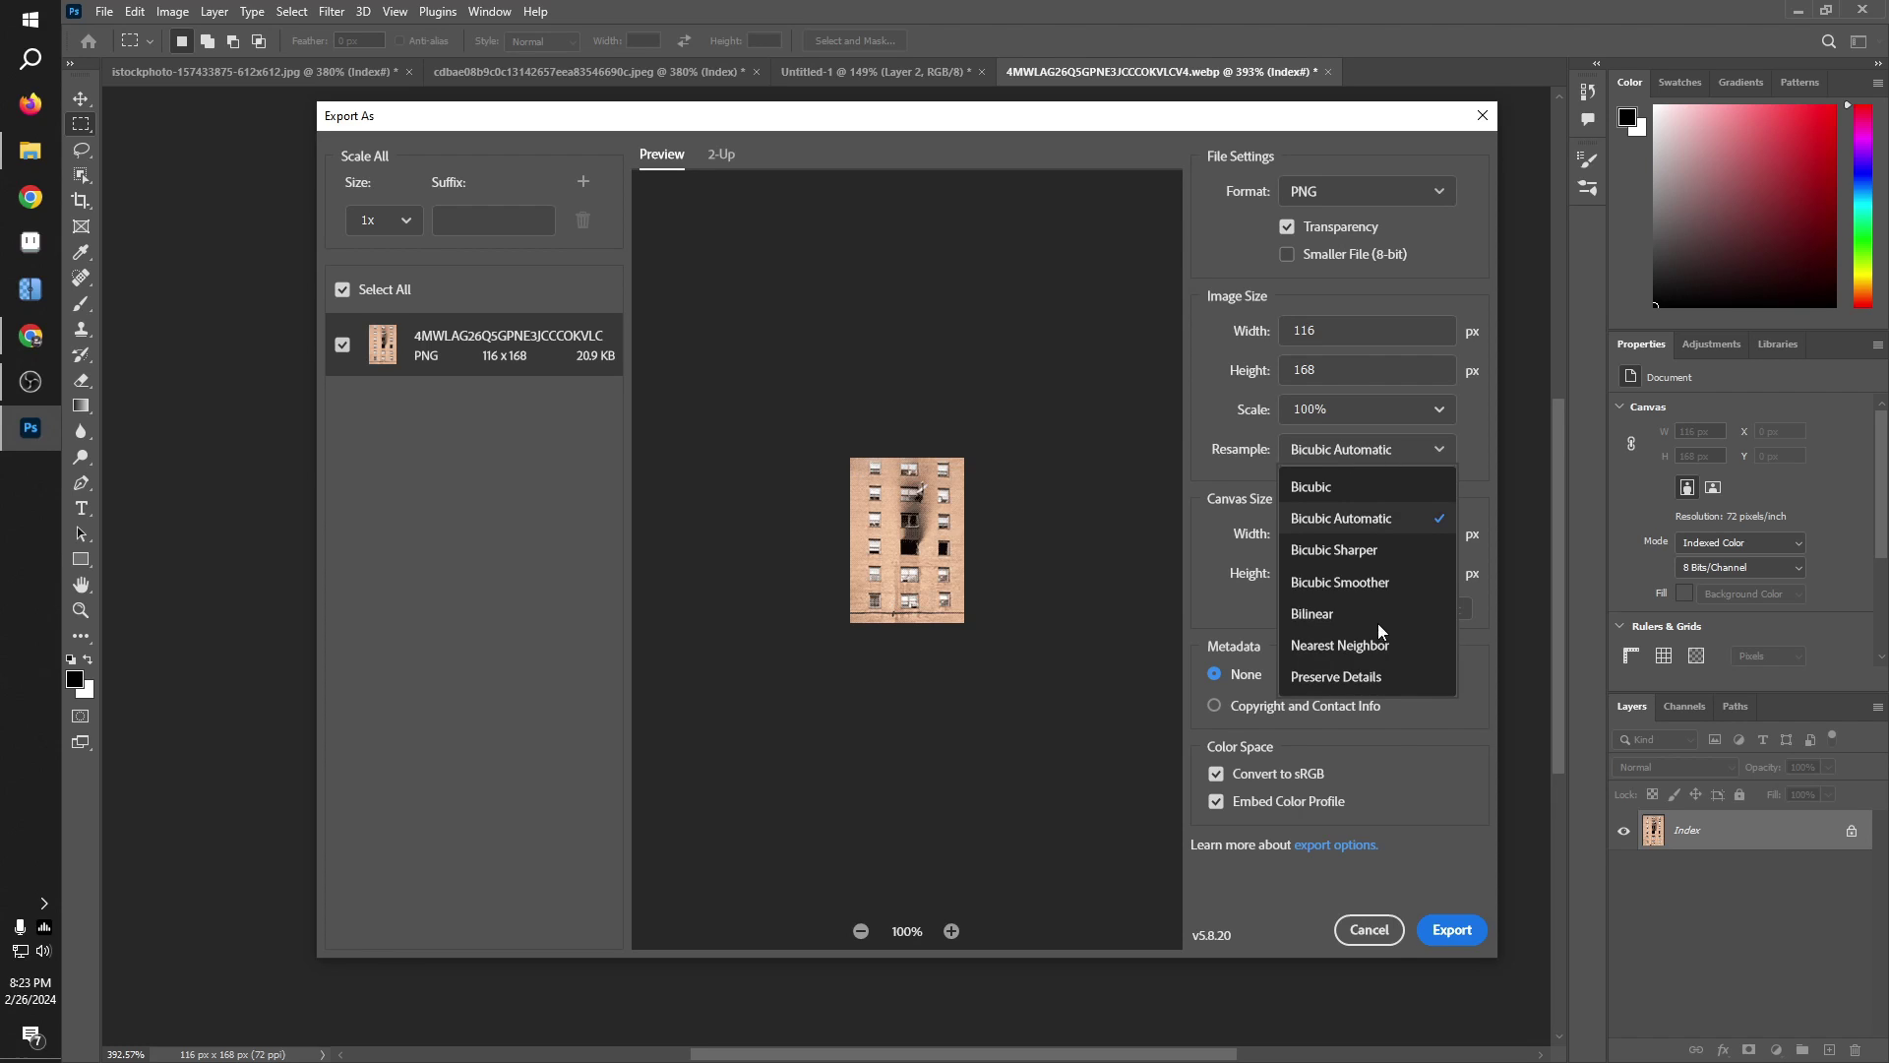
left_click(1368, 647)
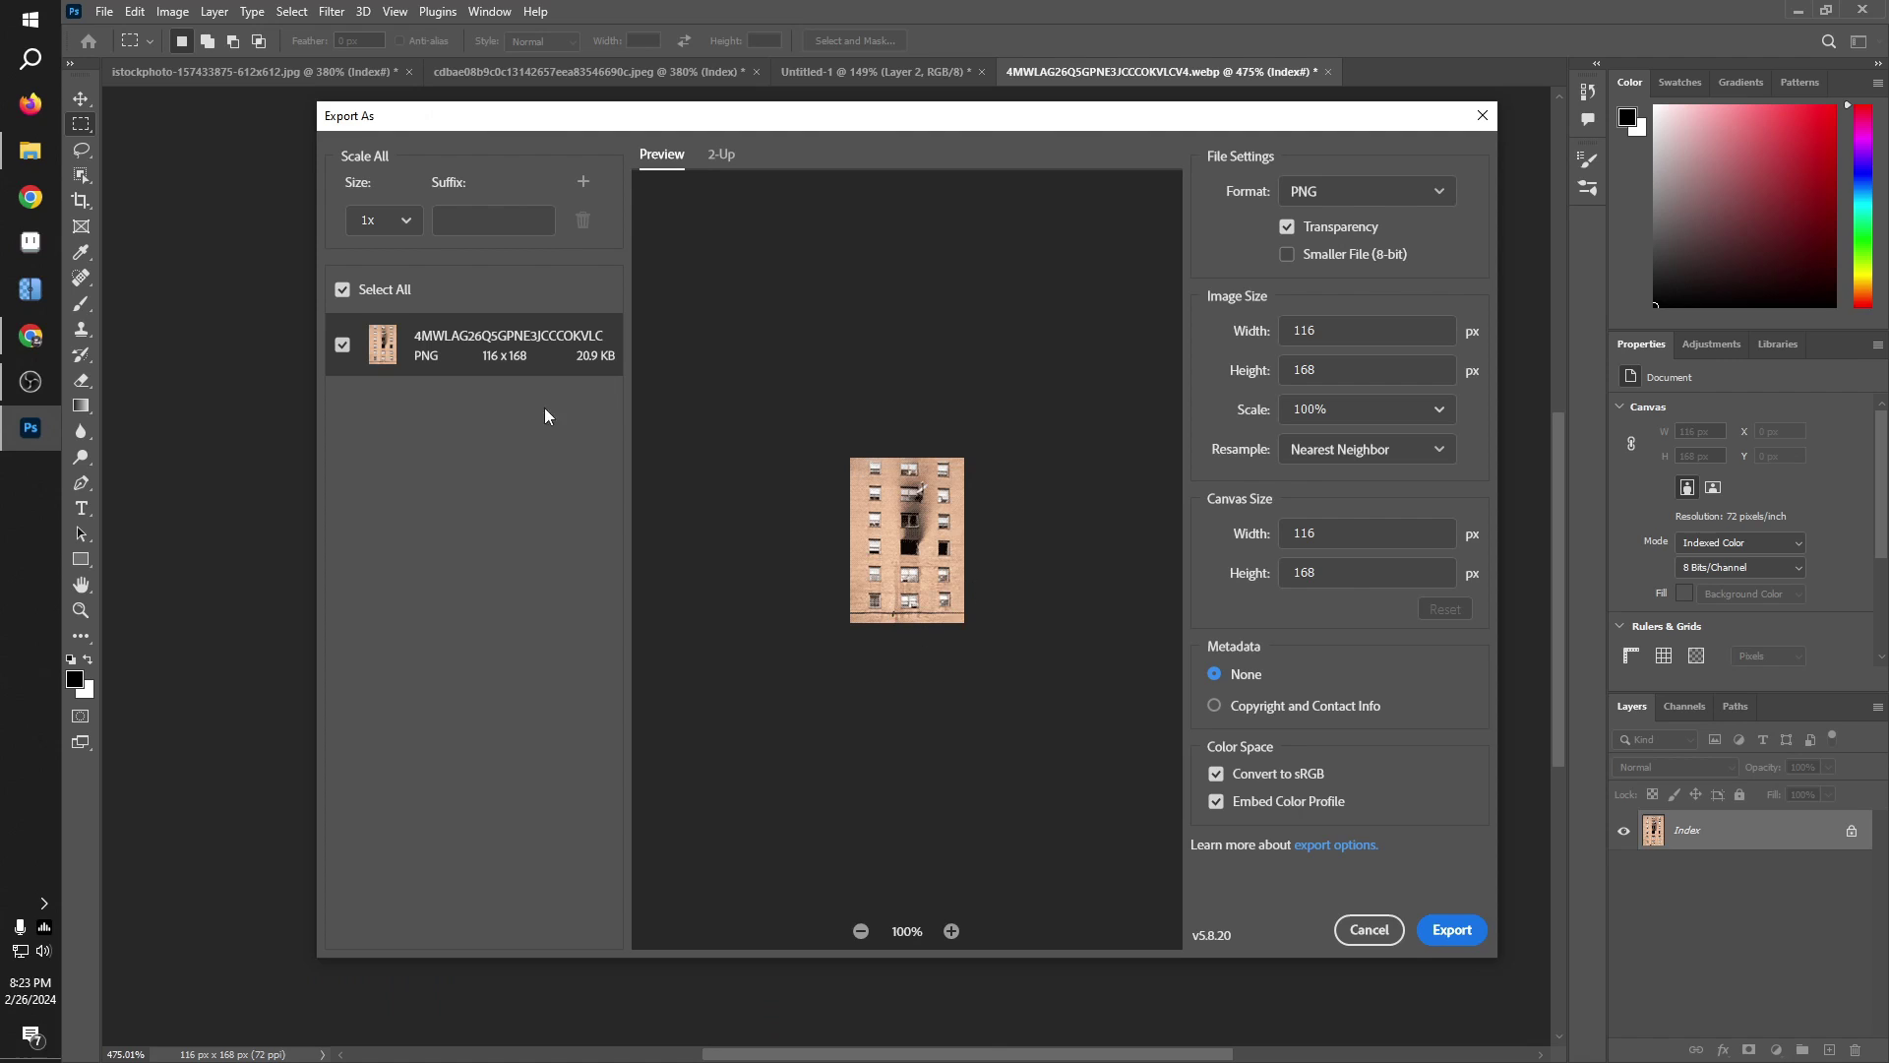
left_click(1365, 935)
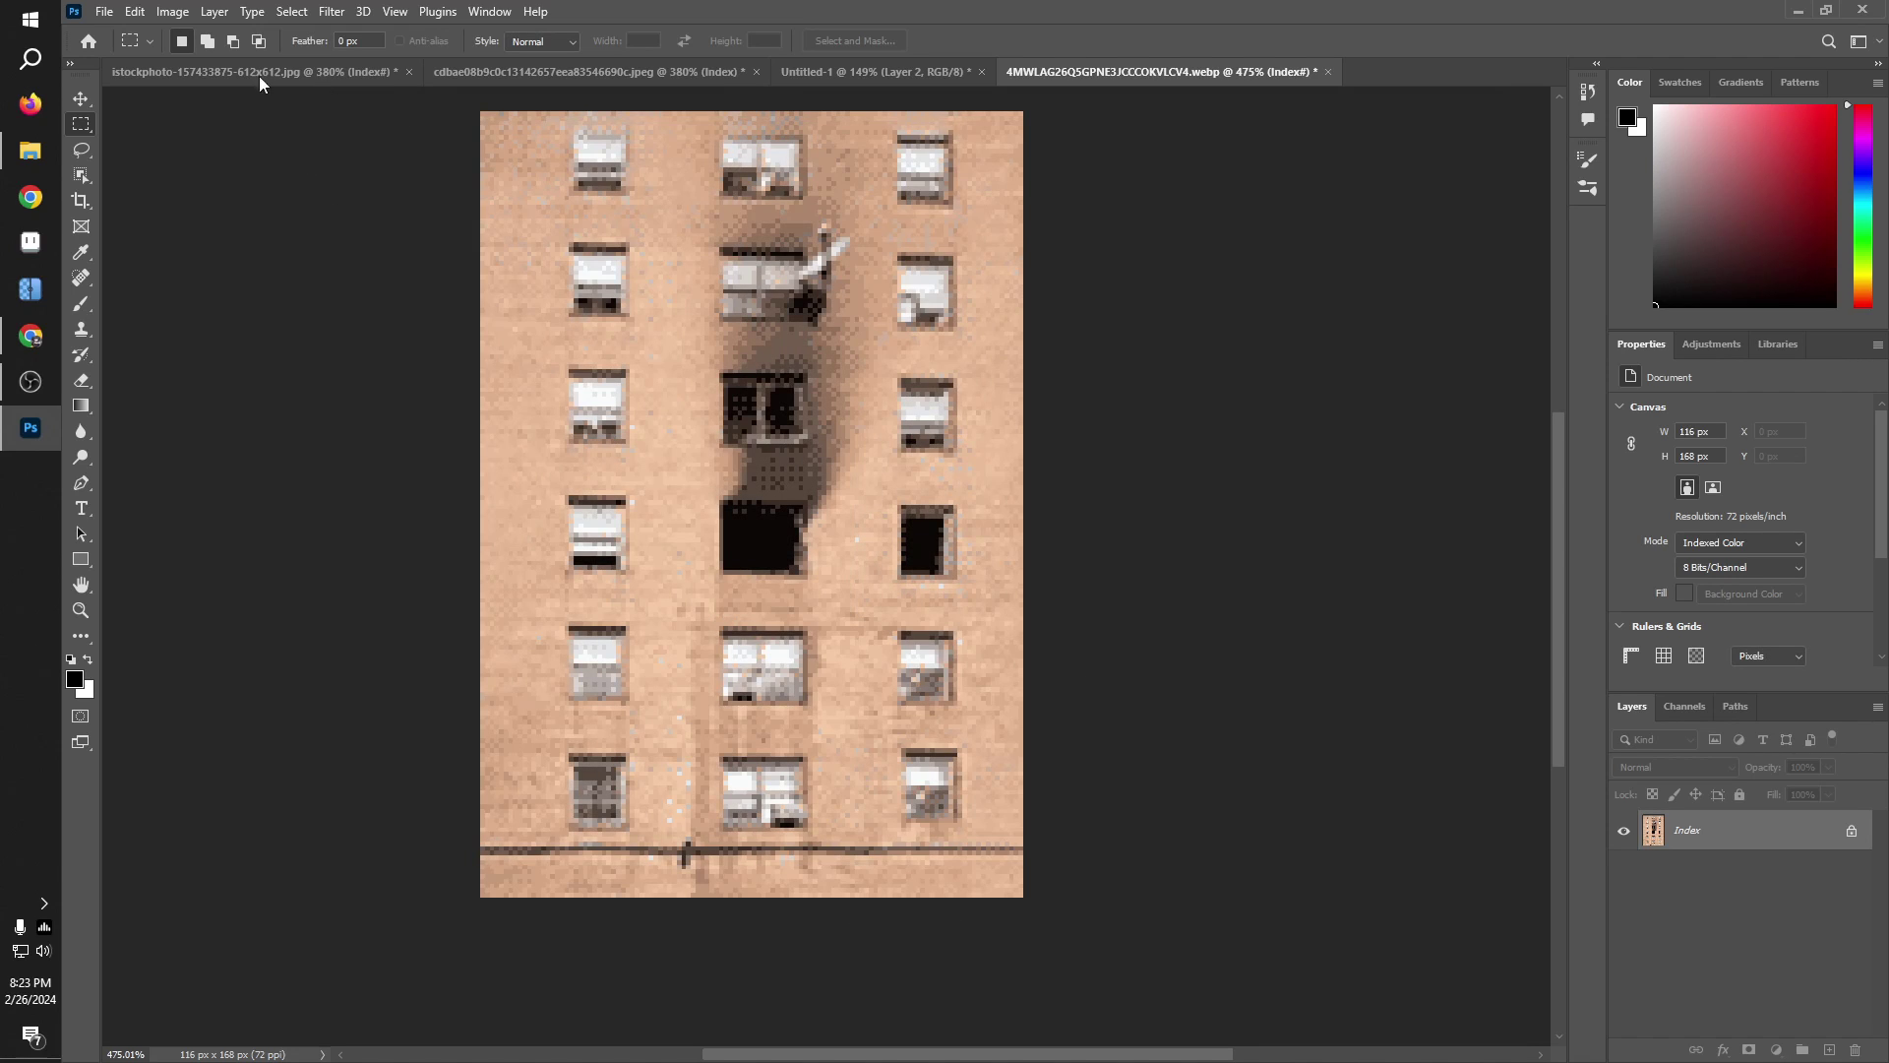
Step: Apply Image Size to the facade at 100 percent with Nearest Neighbor (hard edges) resampling and inspect the pixels
left_click(171, 13)
key("Right")
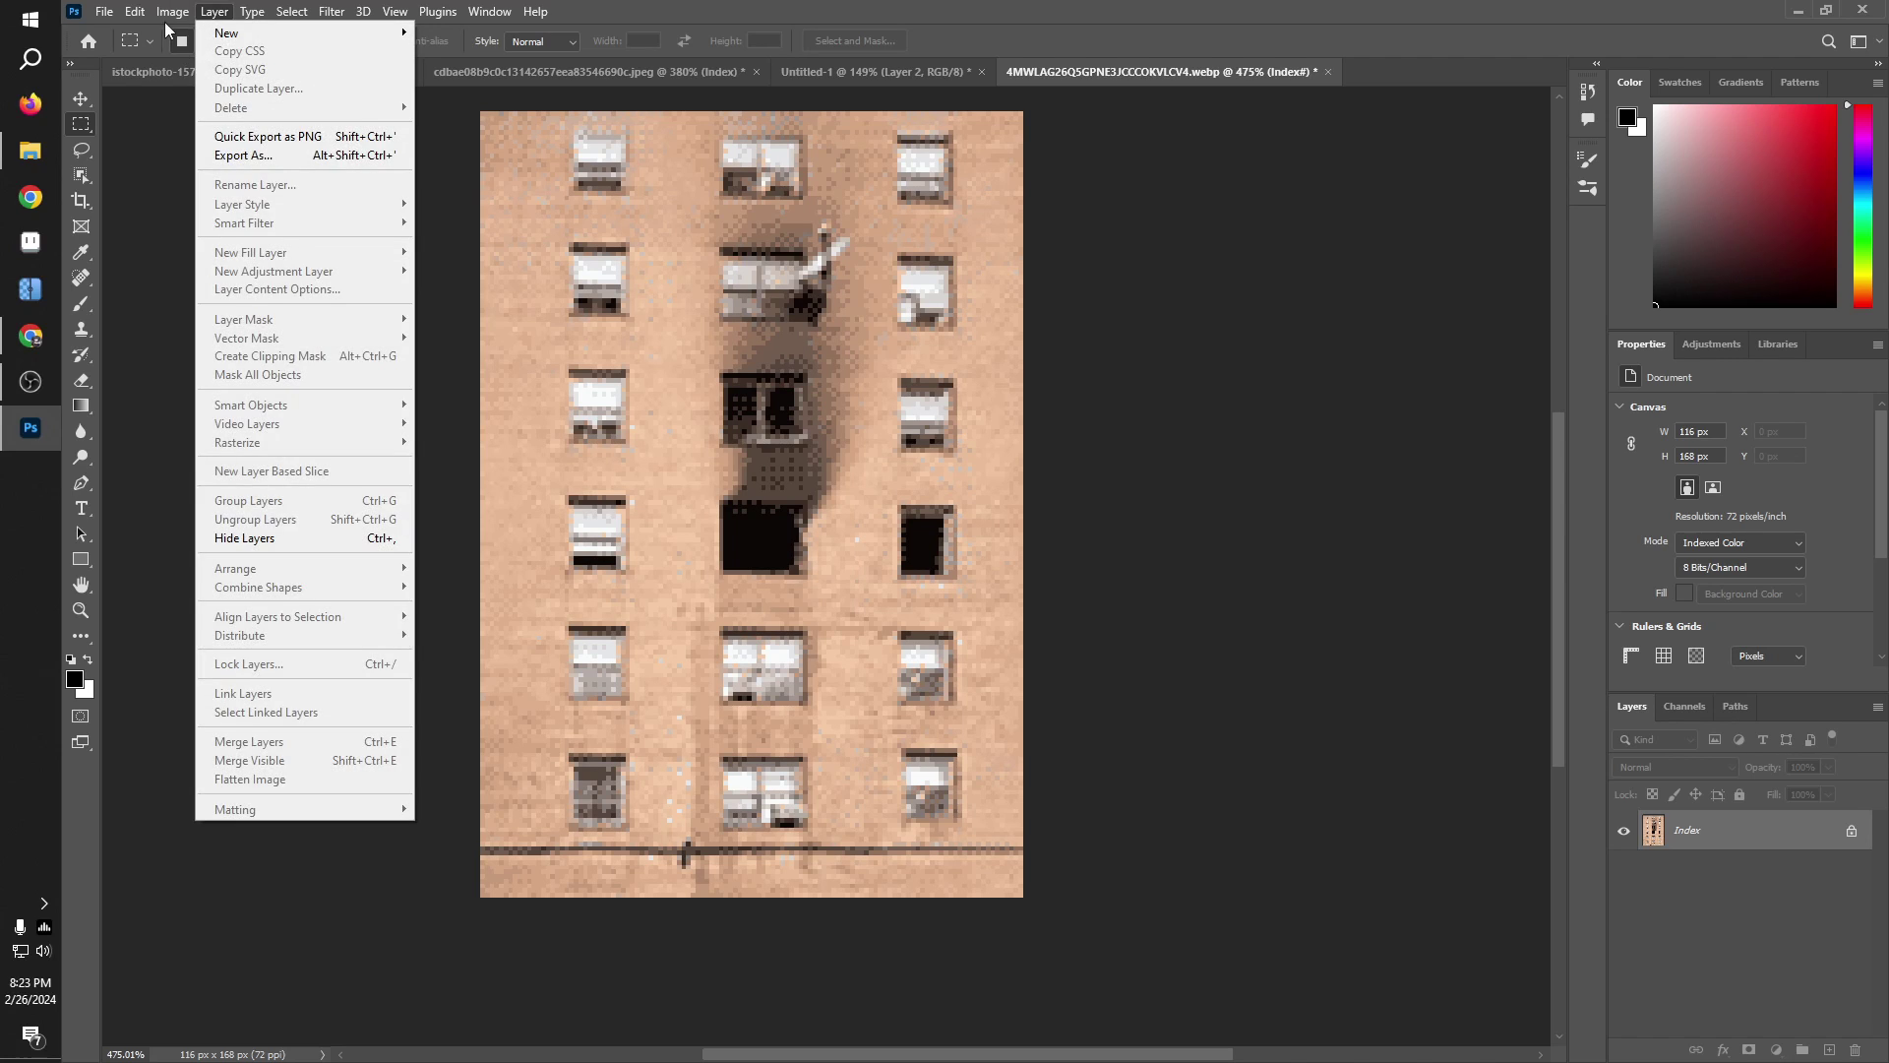
left_click(170, 13)
left_click(171, 13)
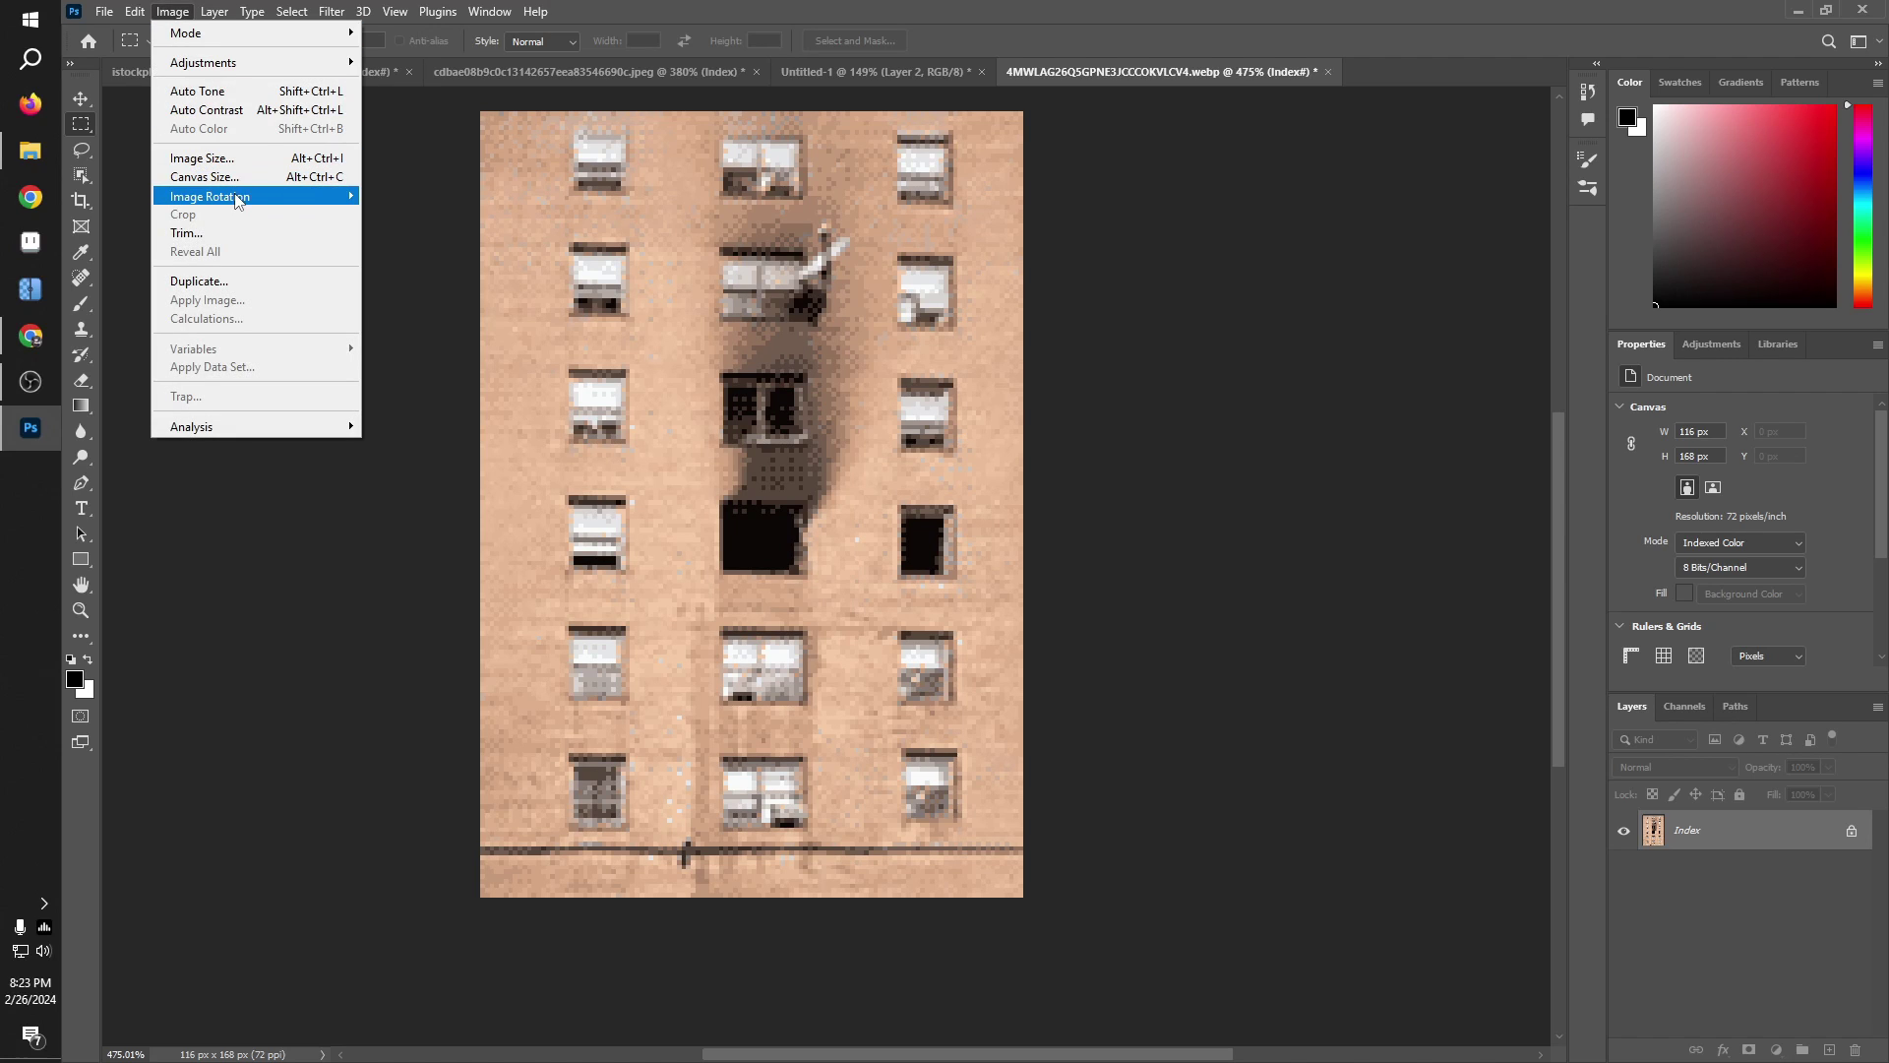
left_click(202, 158)
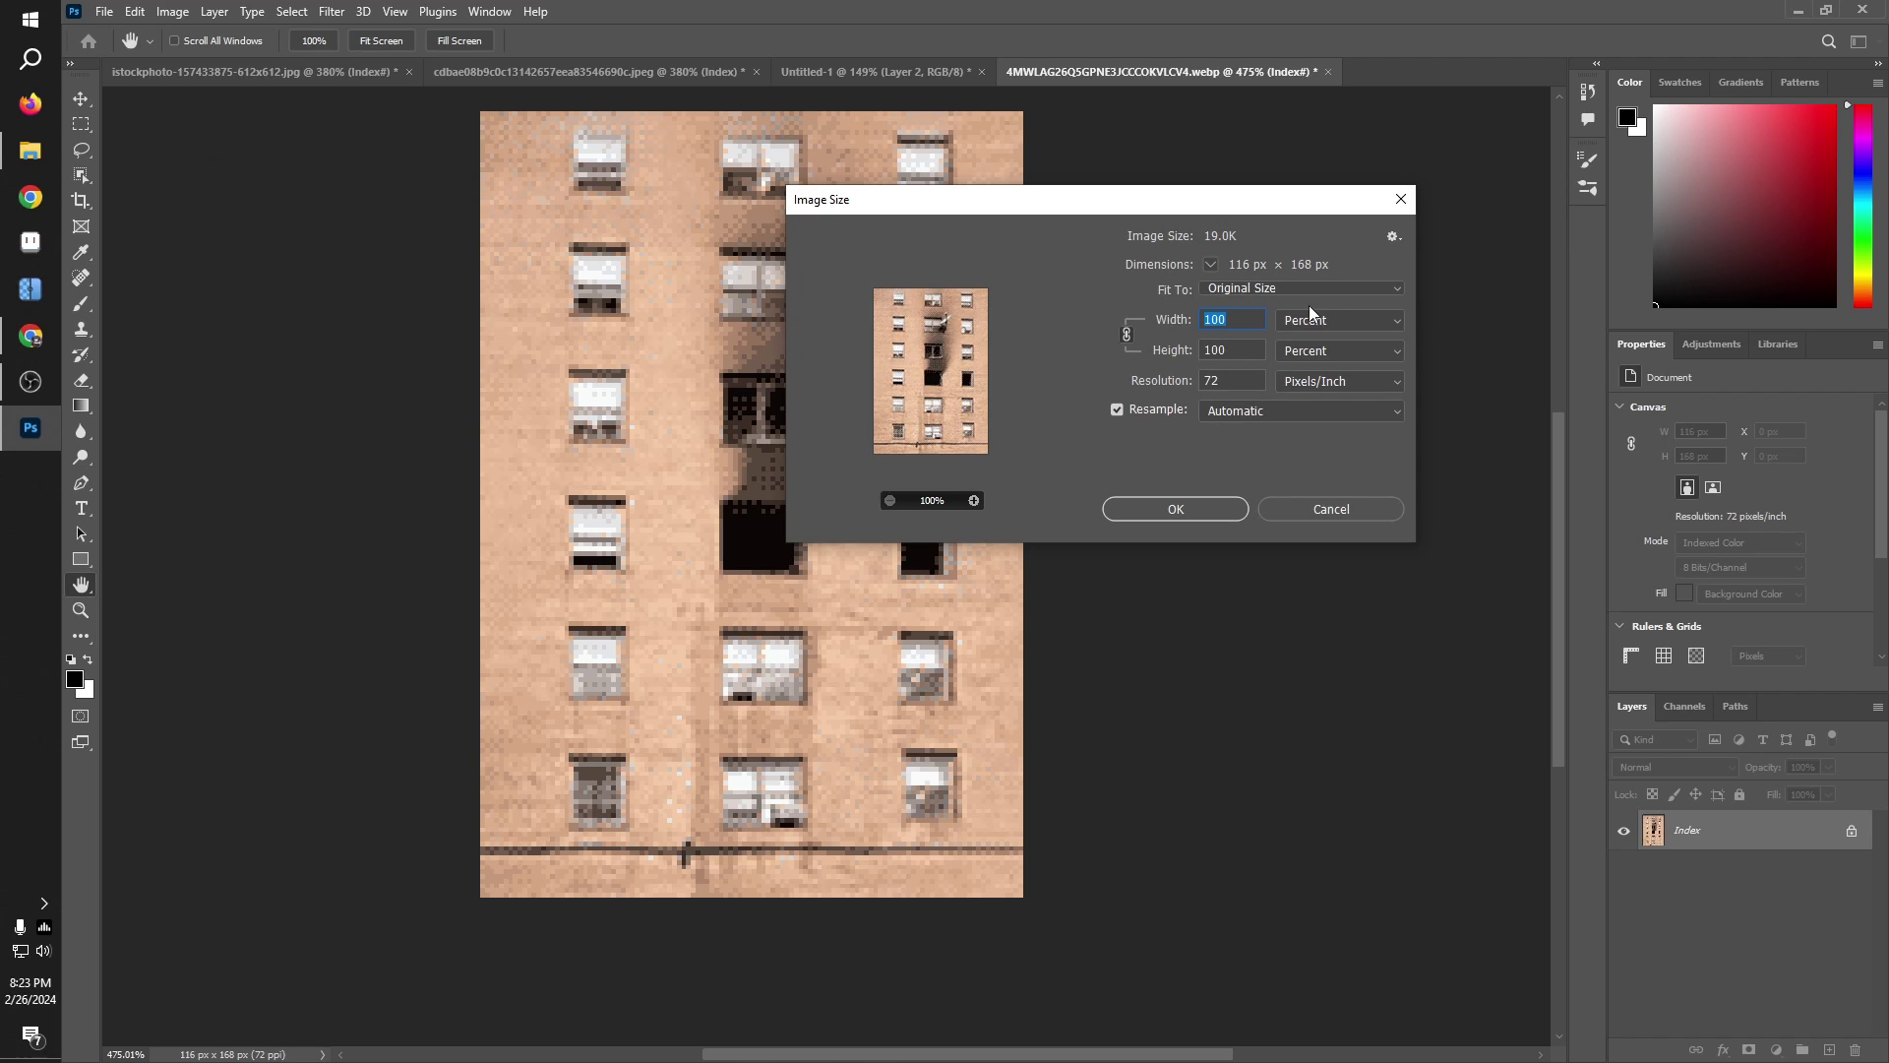
left_click(1279, 414)
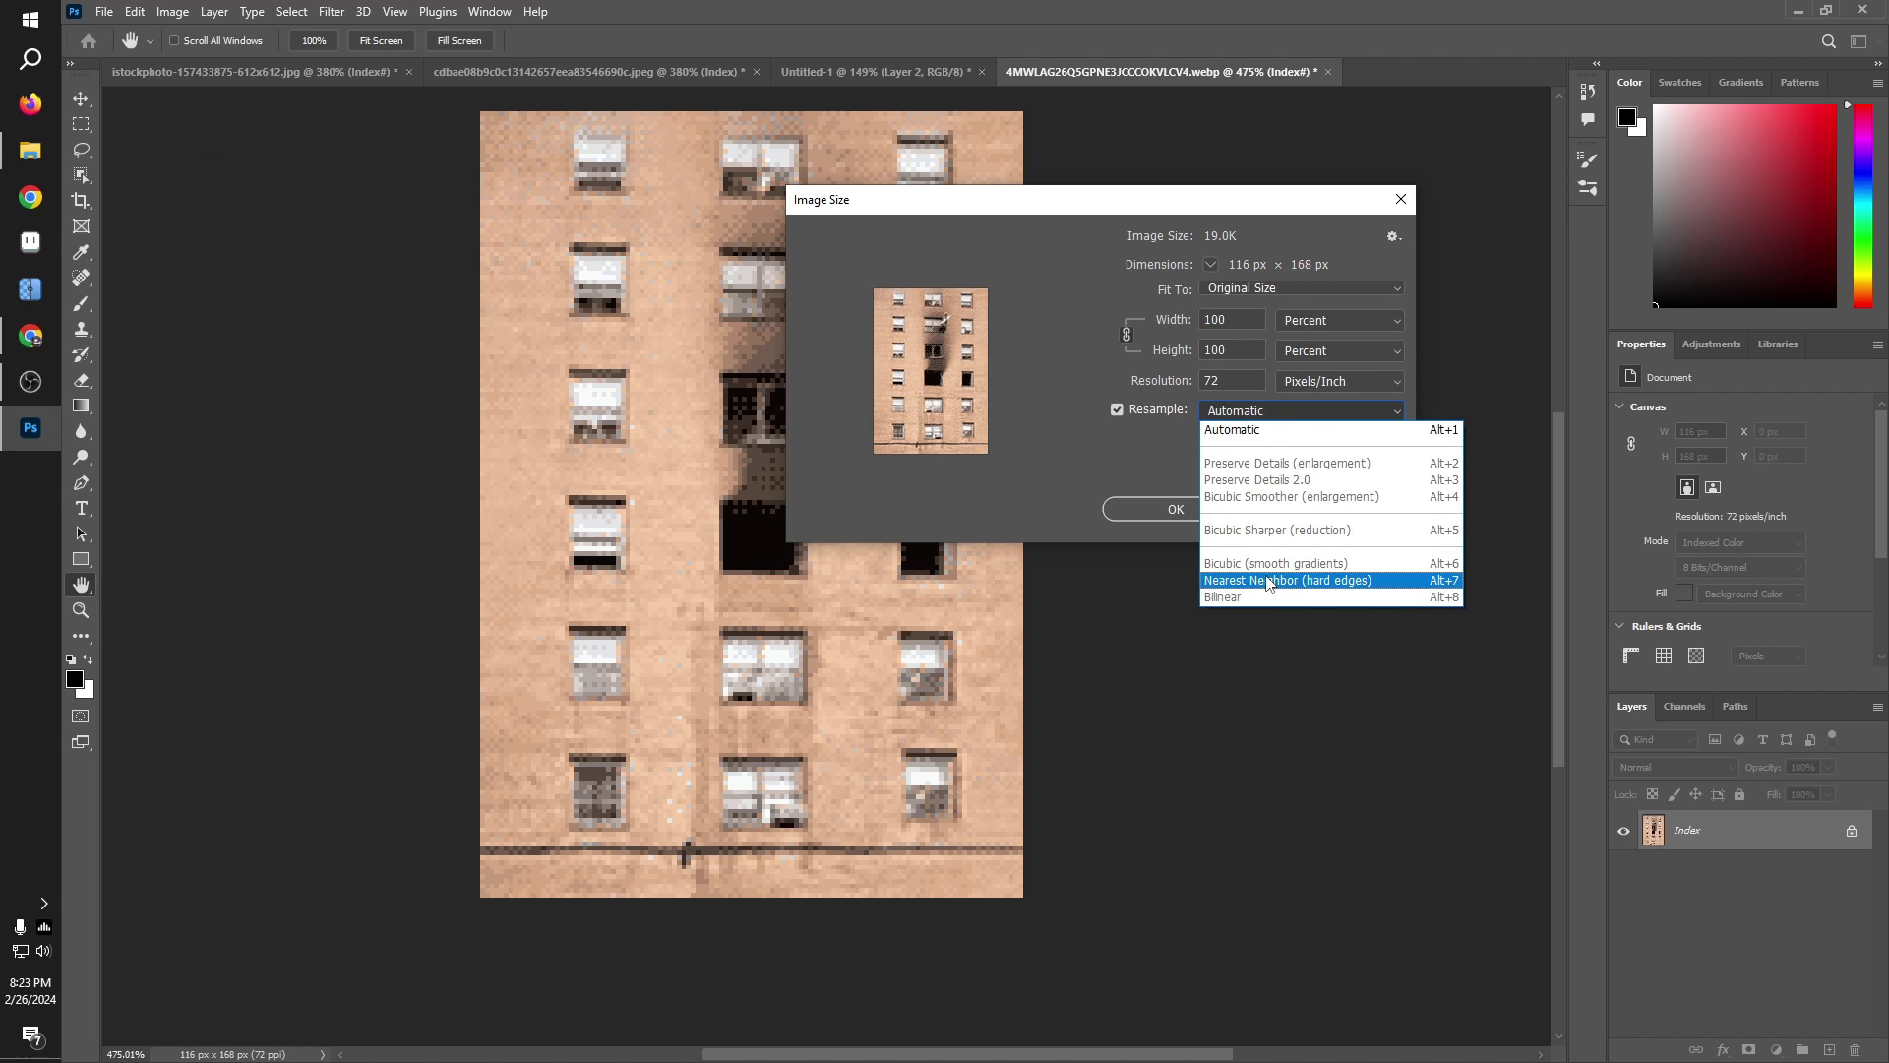
left_click(1265, 576)
left_click(1242, 513)
key("m")
scroll(846, 633, "up", 3)
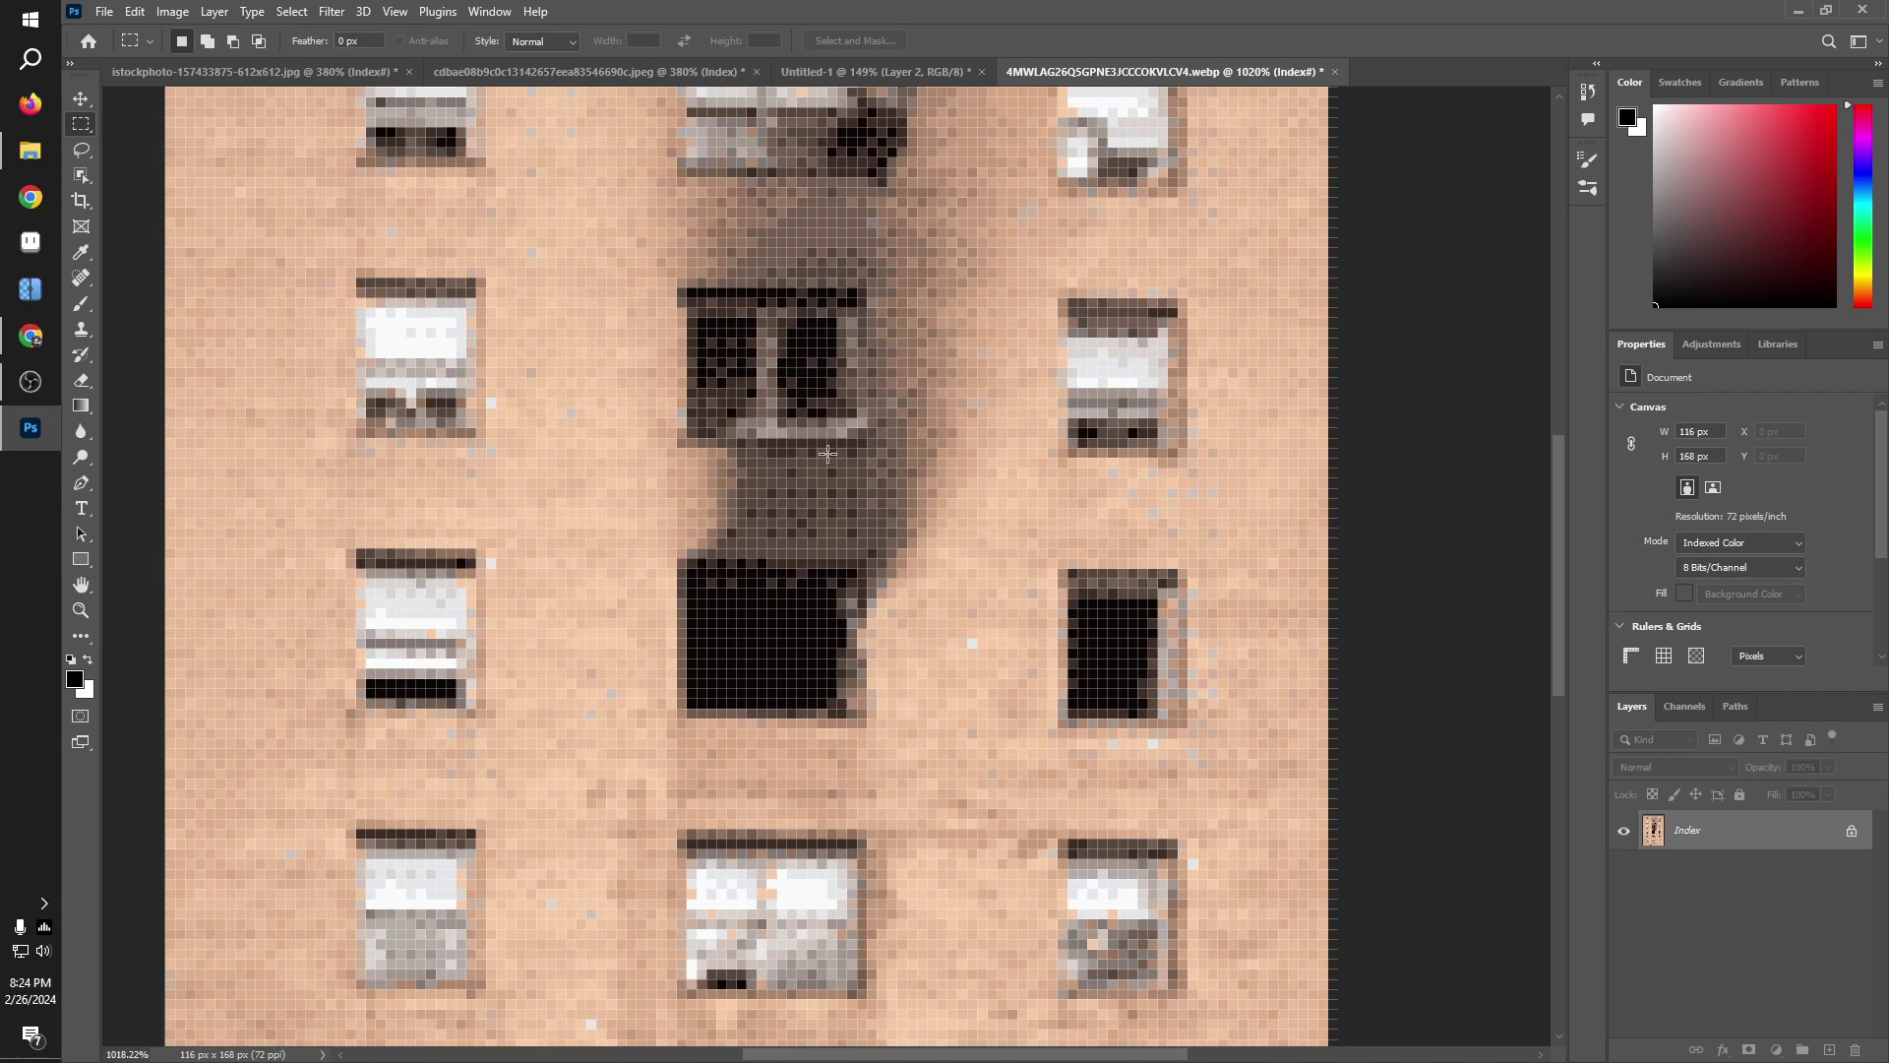
scroll(846, 633, "down", 3)
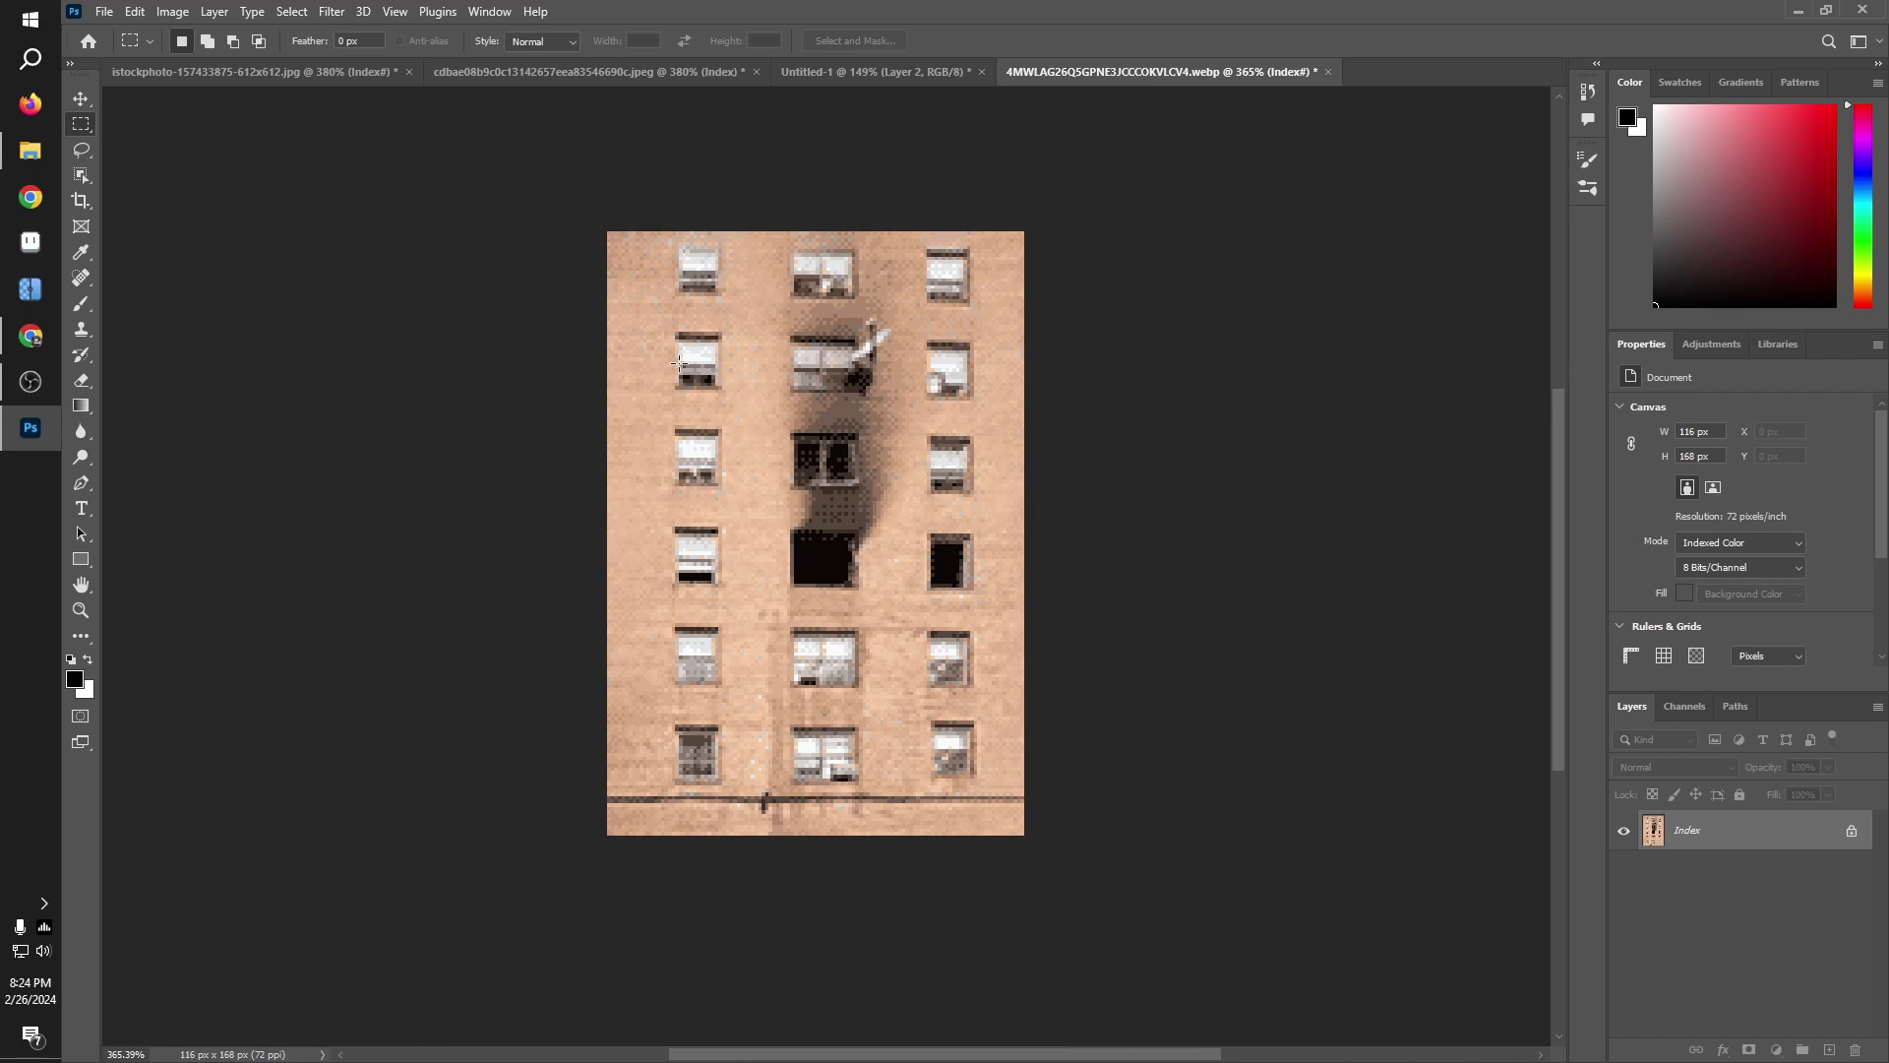
Step: Quick-export the indexed facade as a PNG named building2 in the video folder
left_click(173, 12)
left_click(102, 11)
mouse_move(153, 320)
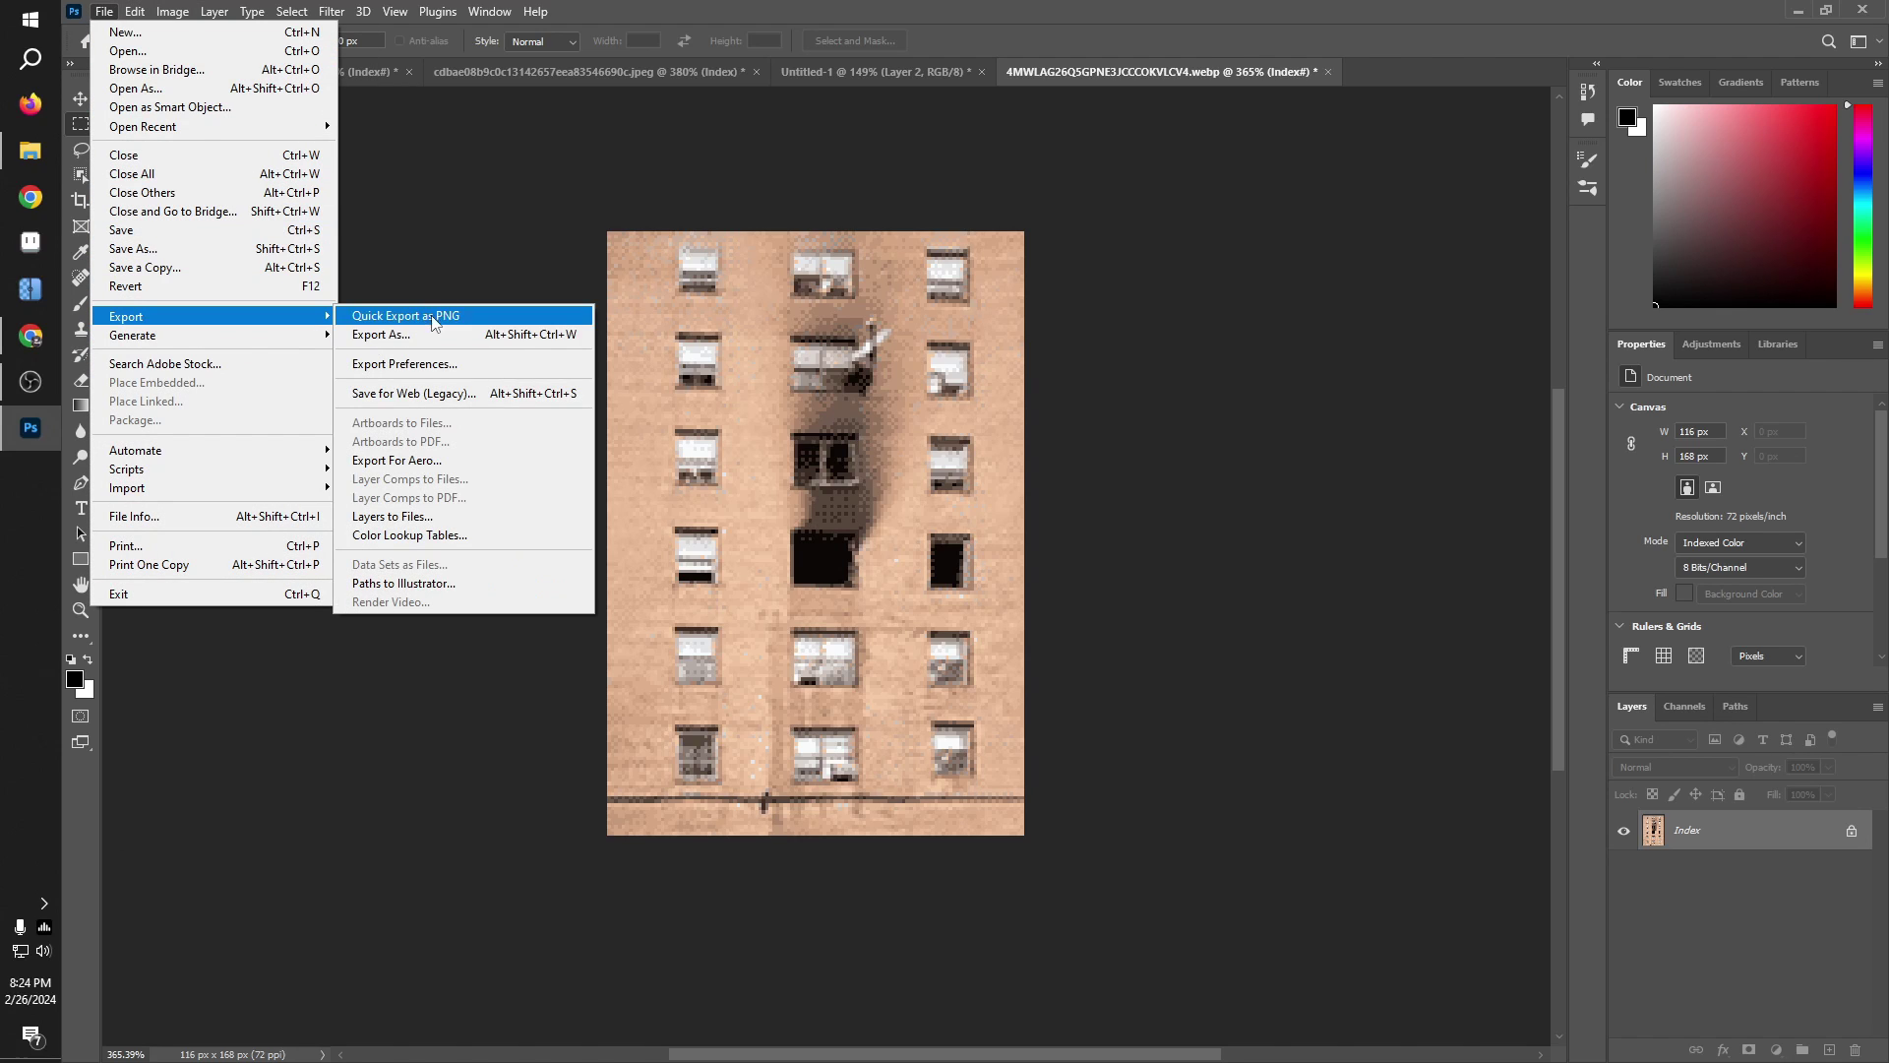
left_click(414, 316)
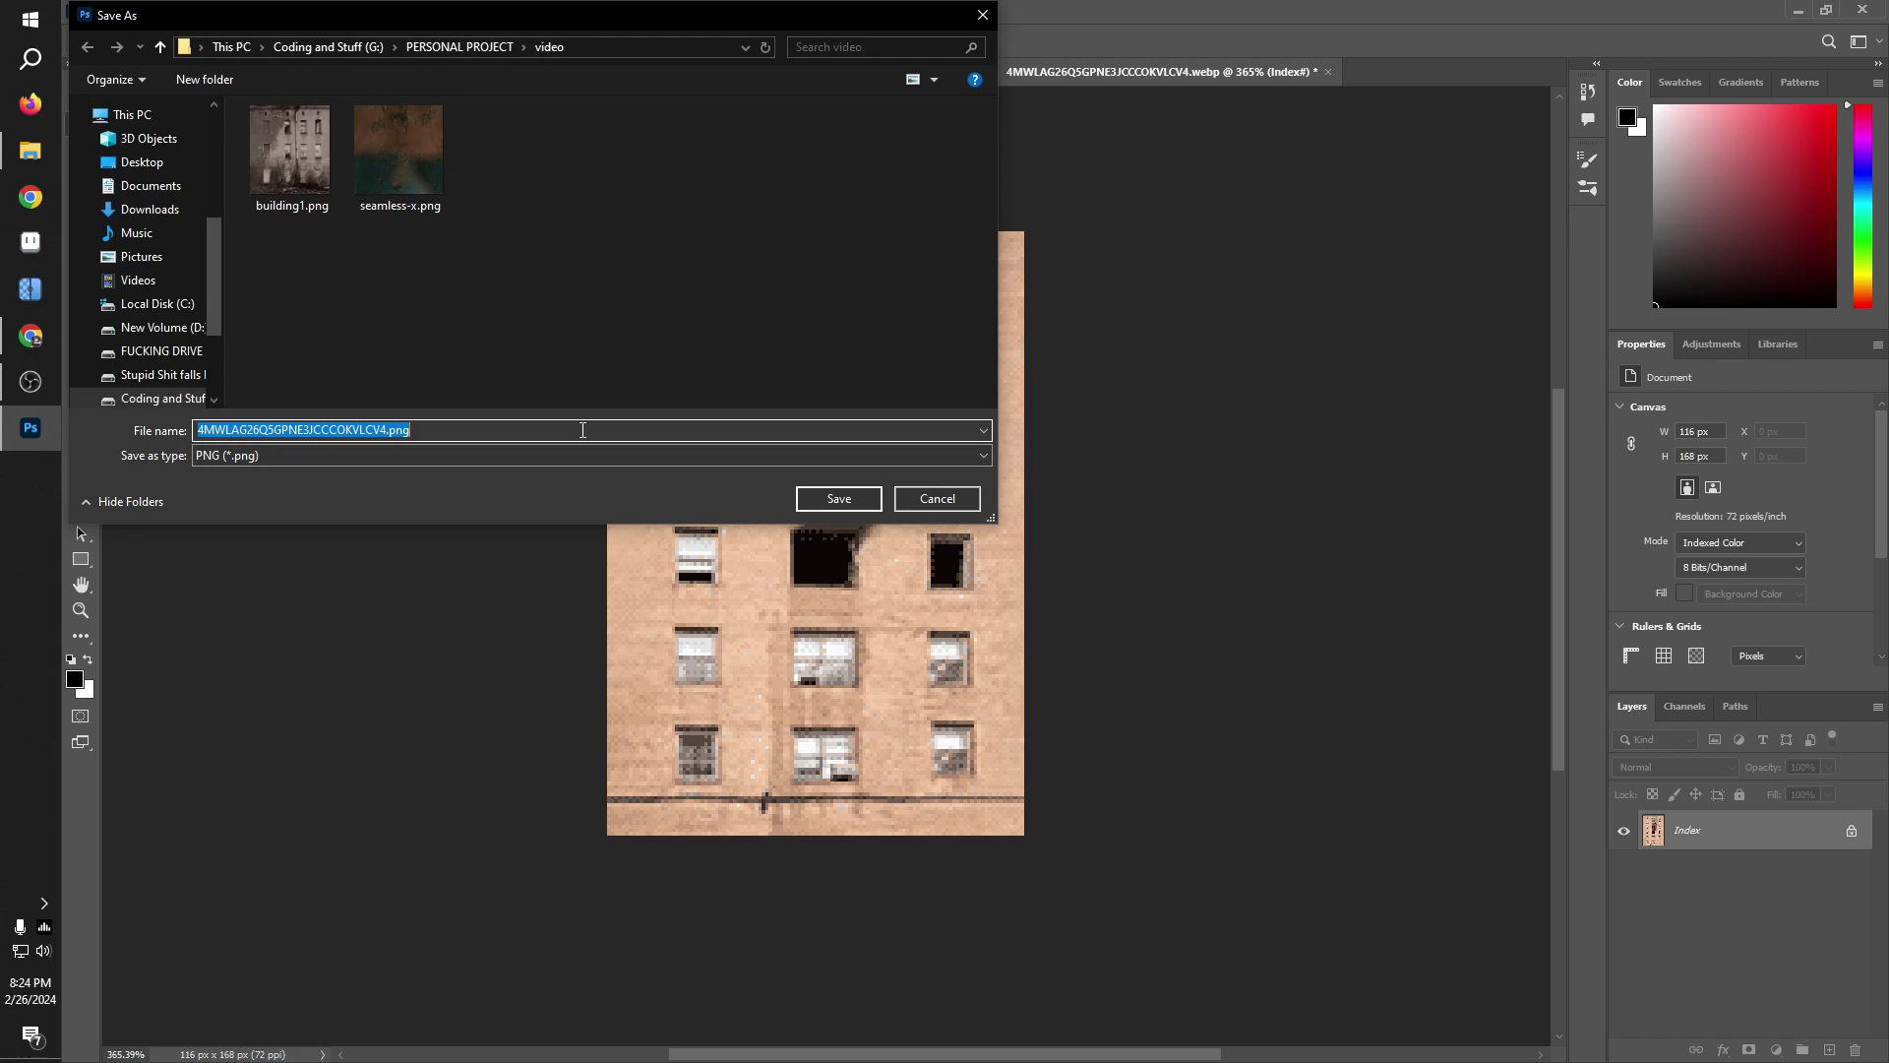
type("build")
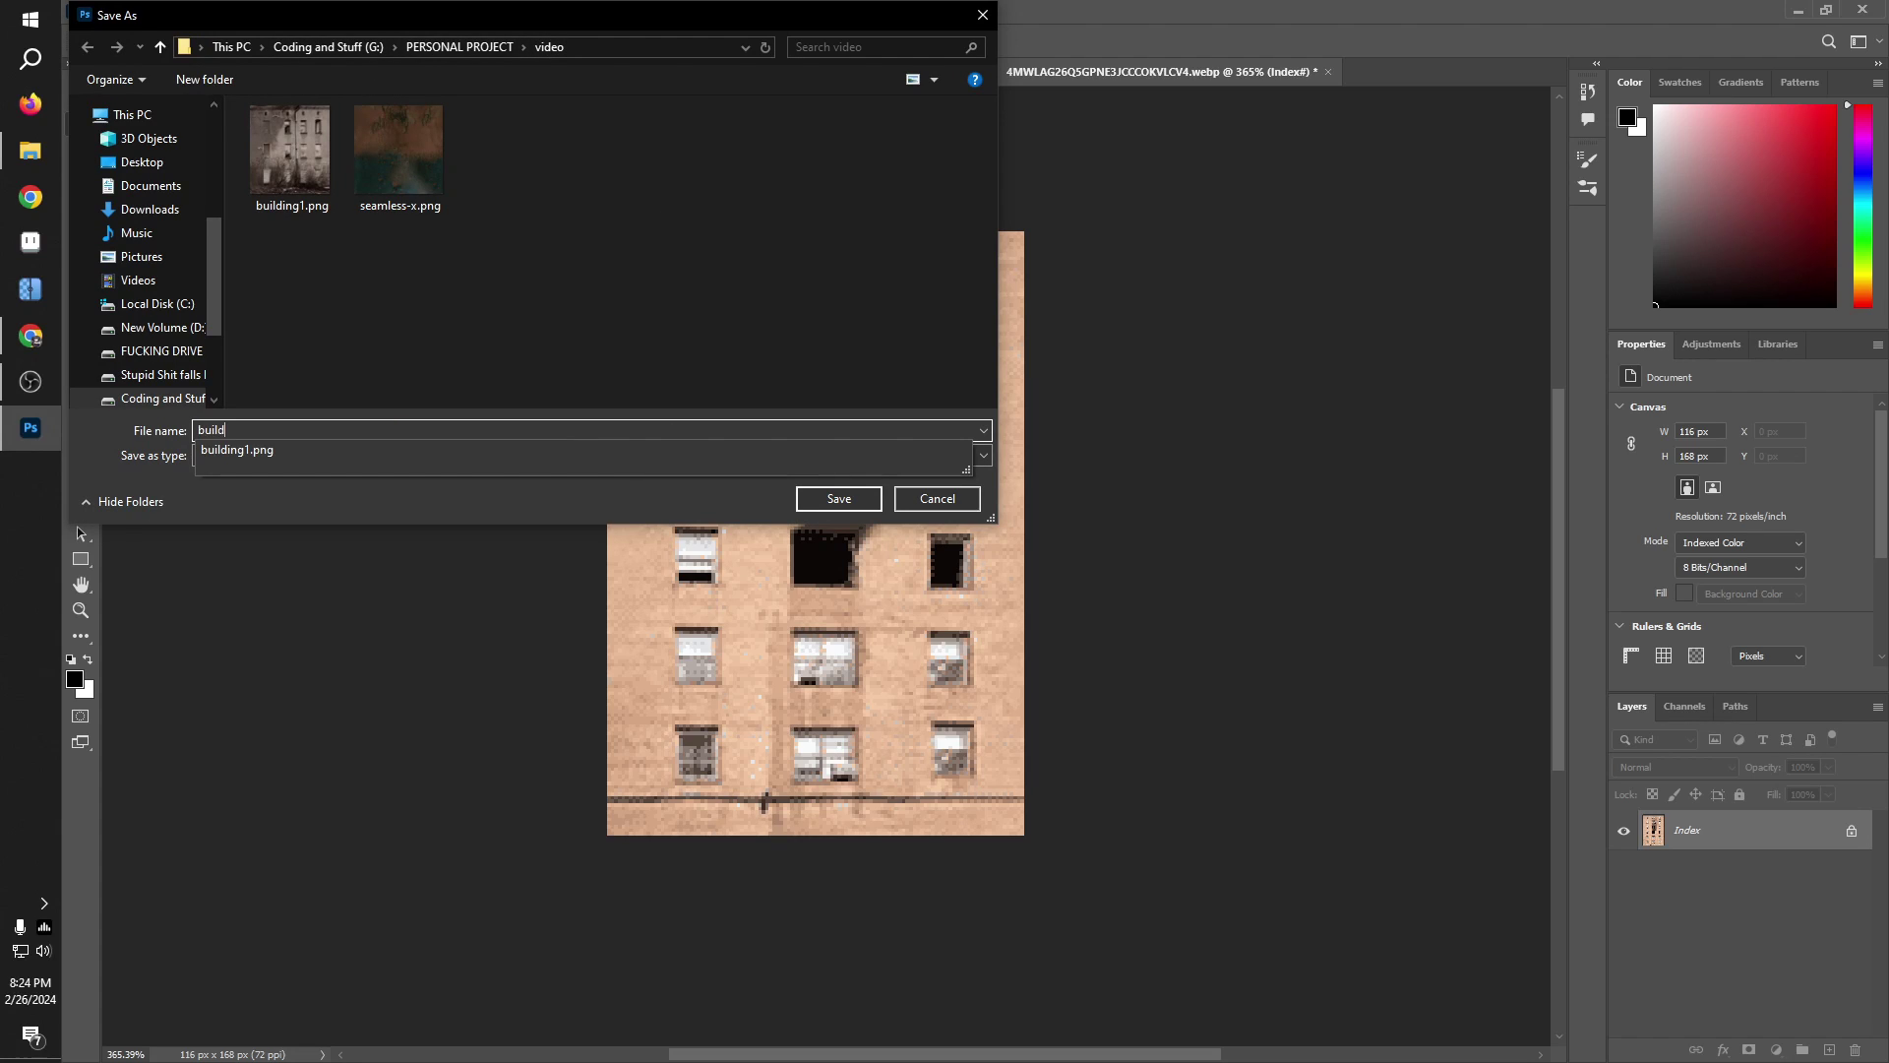
type("ing2")
key("Return")
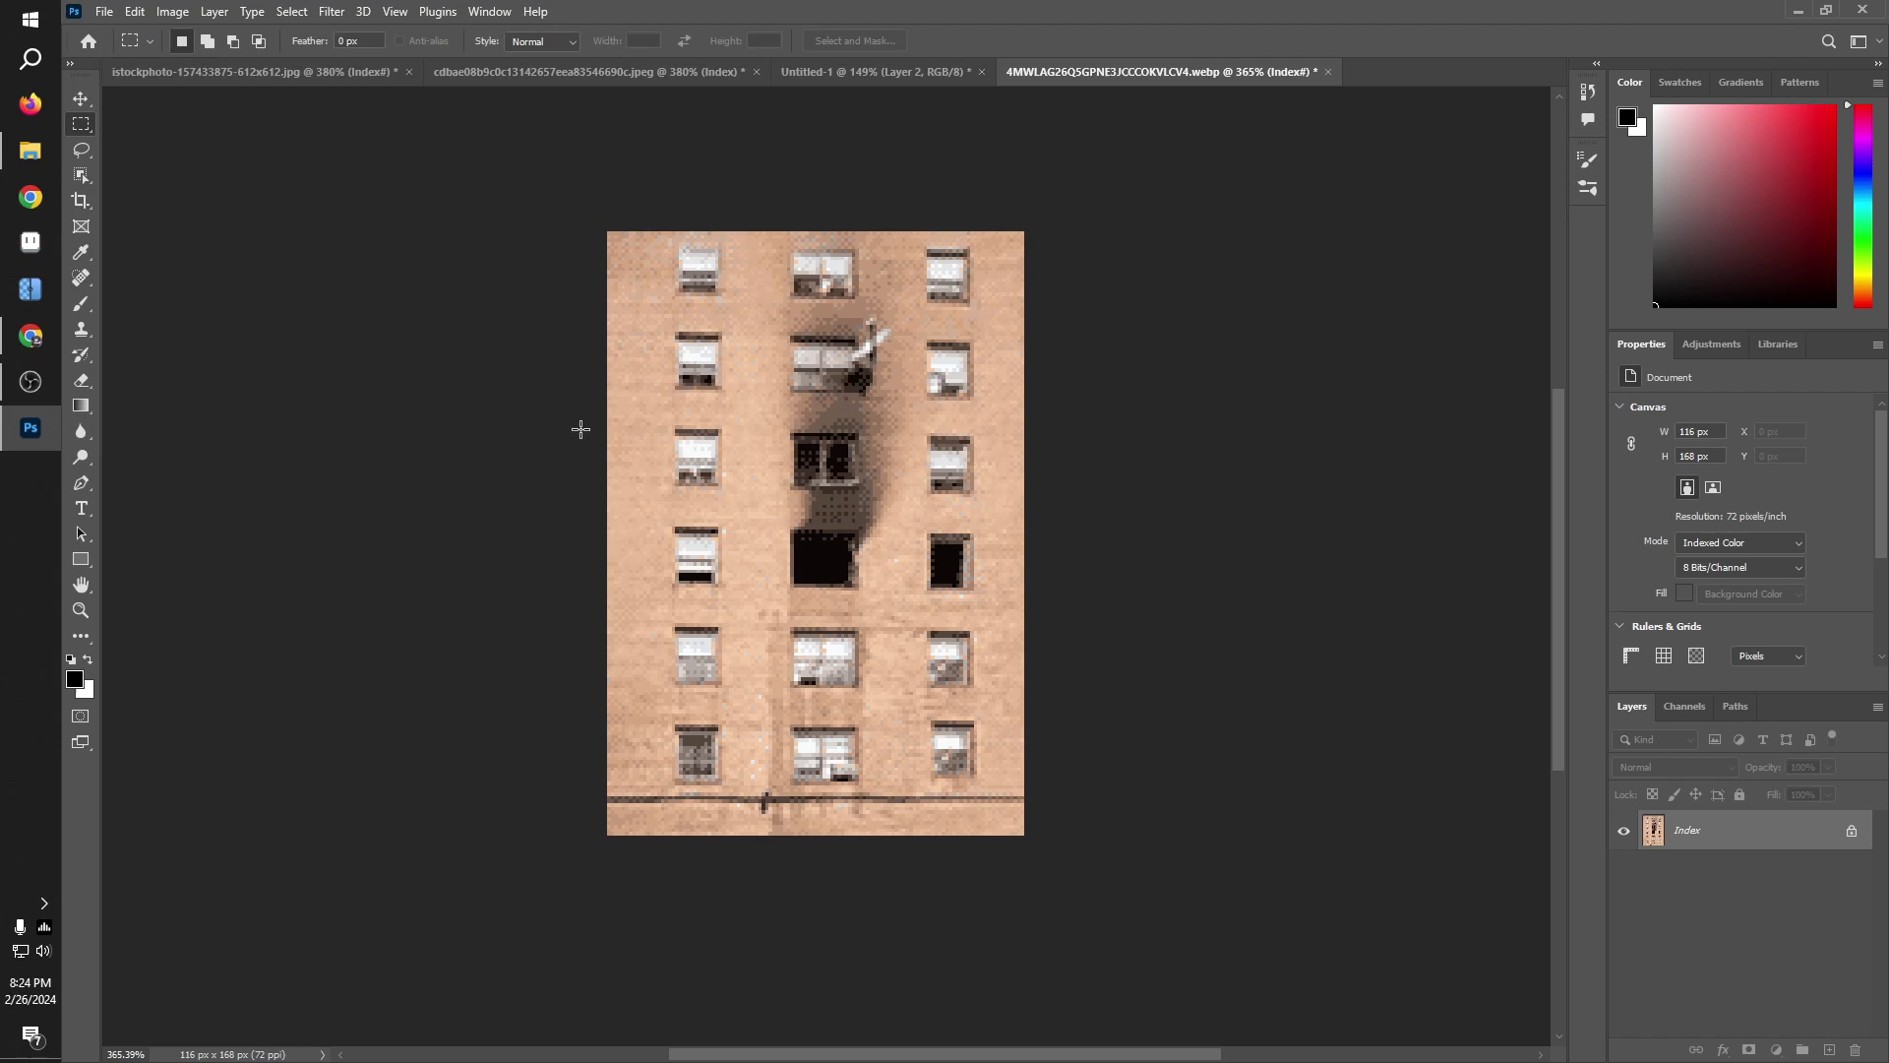
Step: Switch to File Explorer, refresh the video folder, and compare building2.png with the original webp photo of the apartment building
left_click(2, 164)
right_click(911, 289)
left_click(1017, 372)
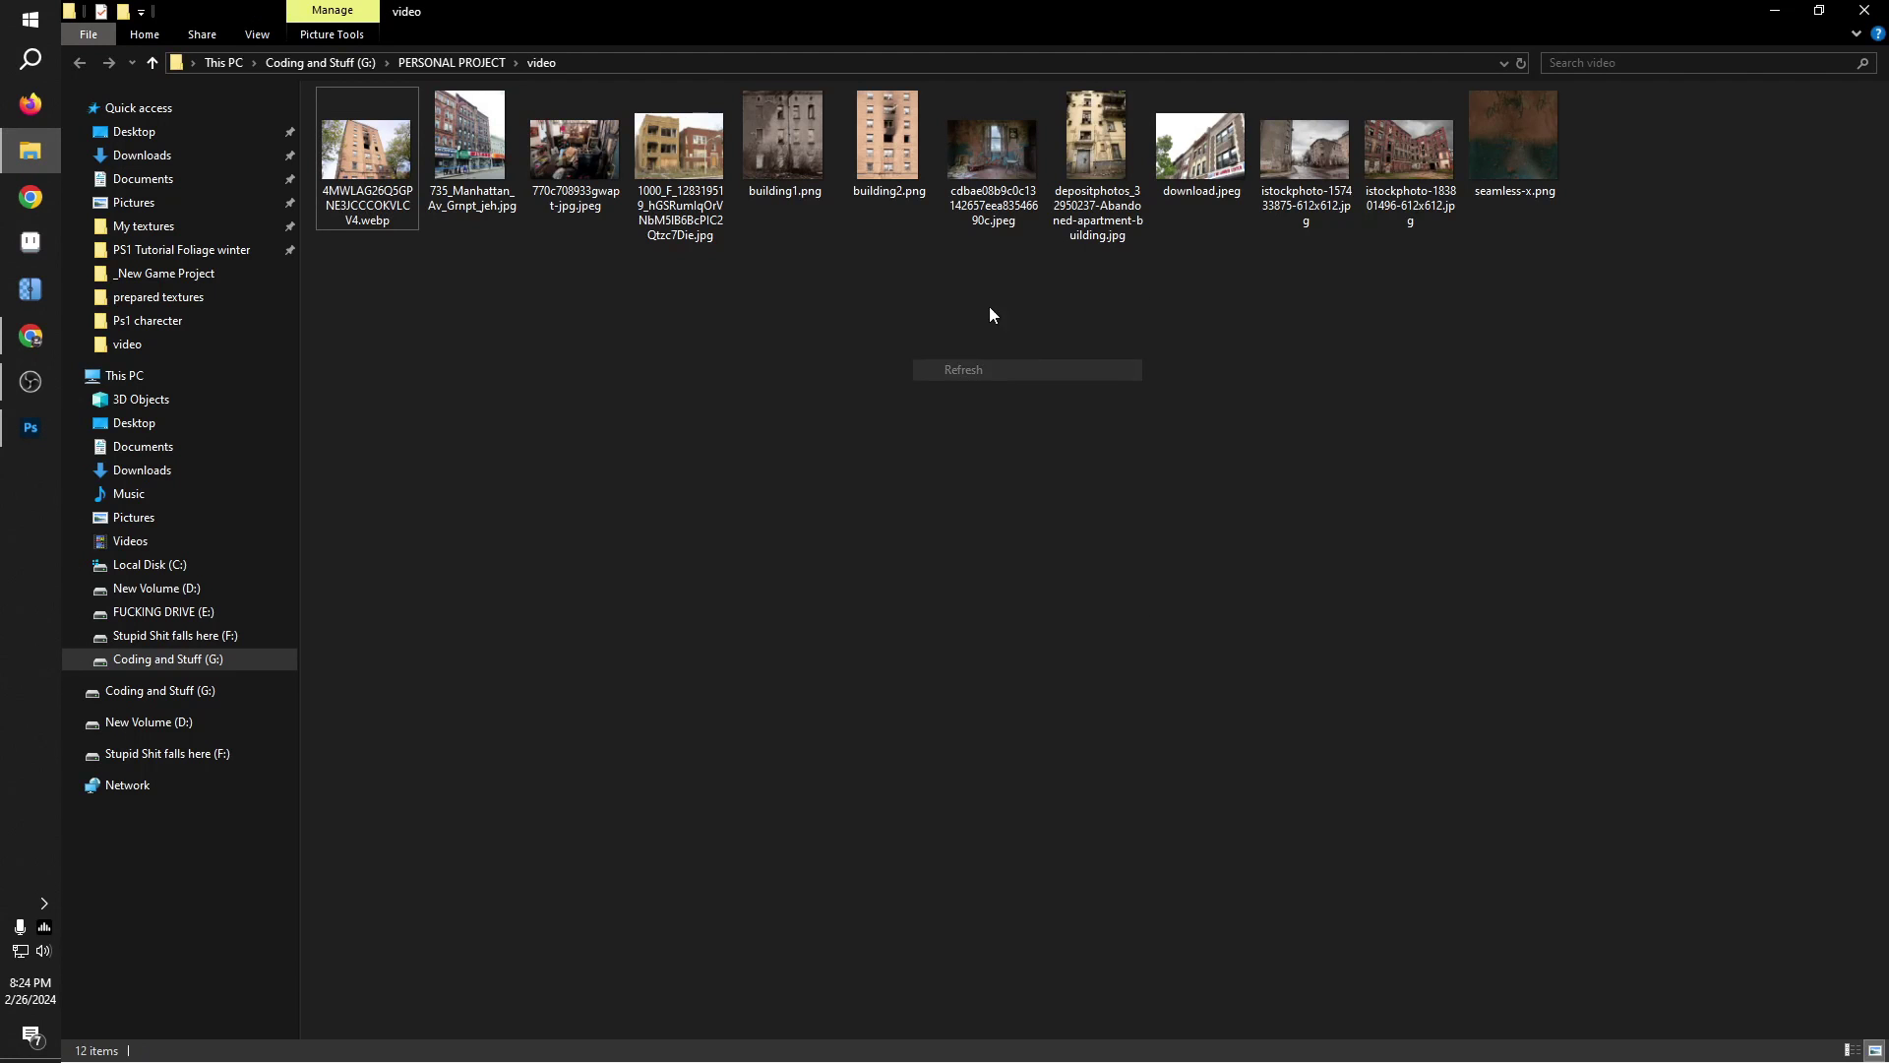
left_click(889, 168)
double_click(890, 168)
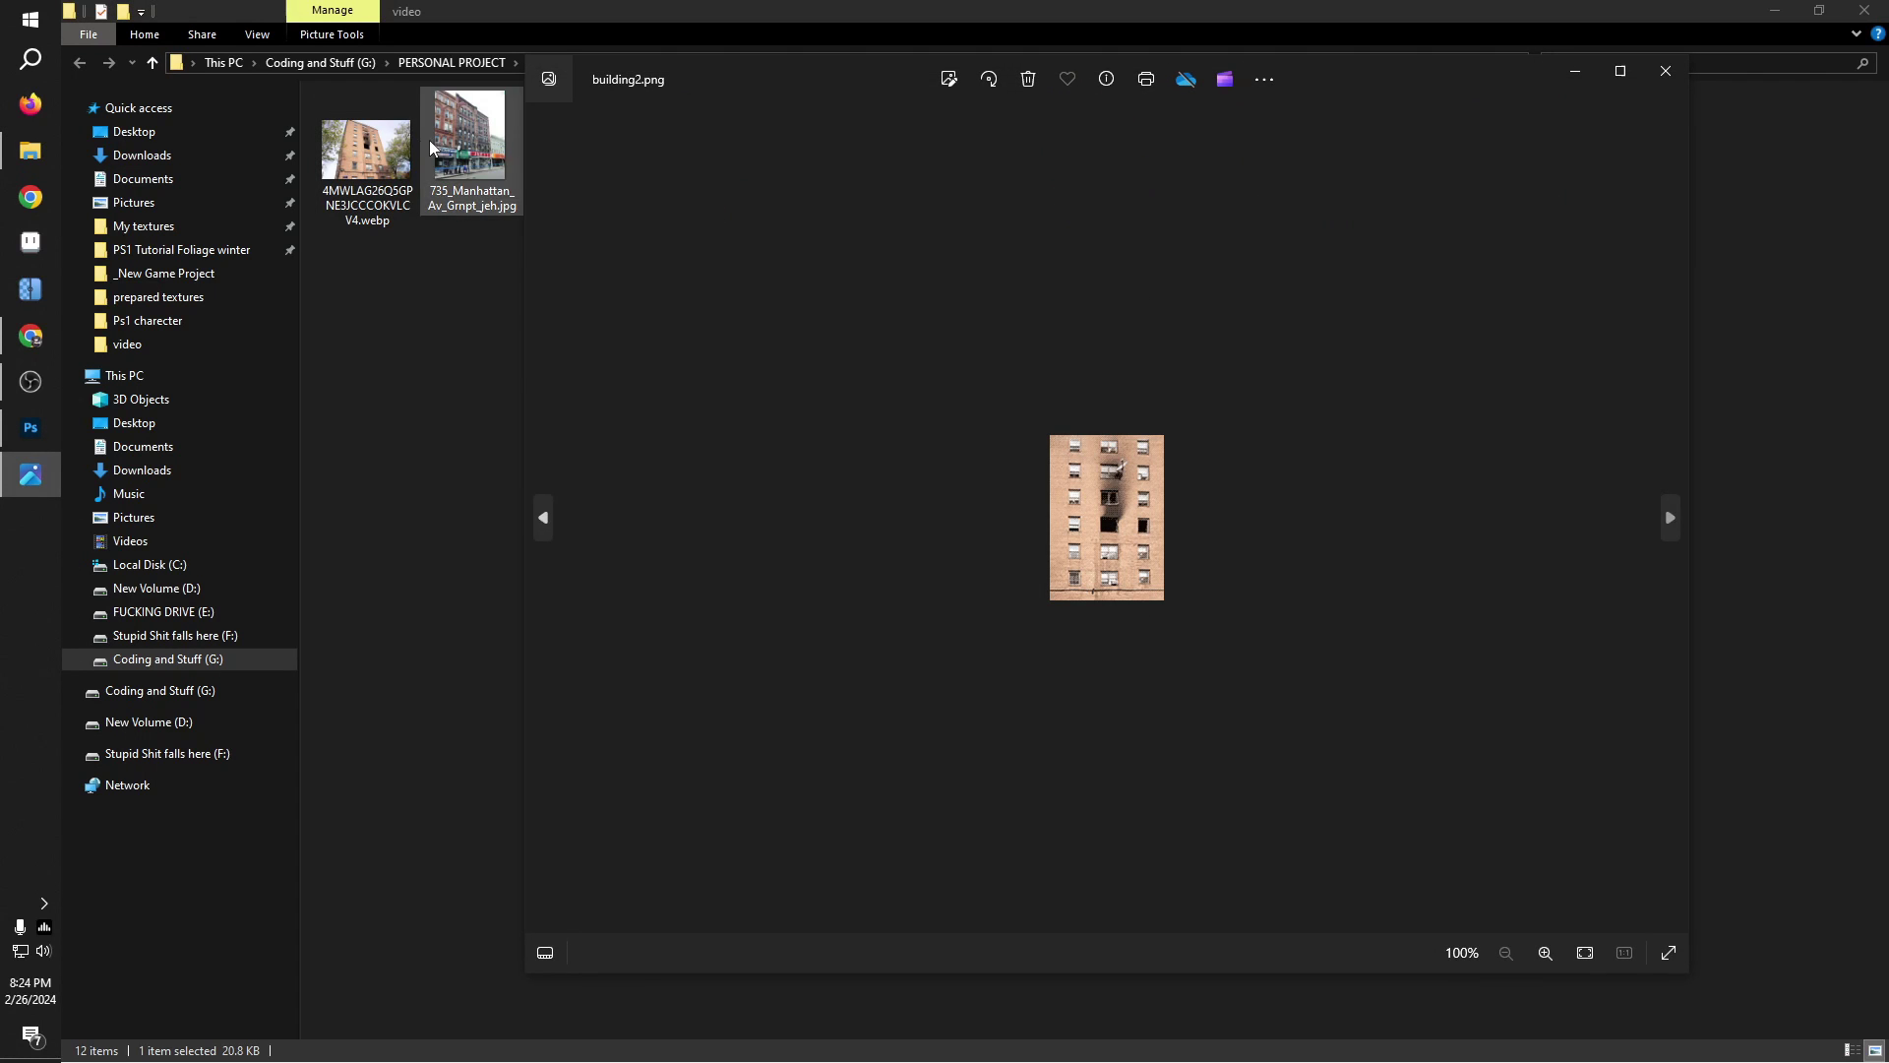
double_click(348, 140)
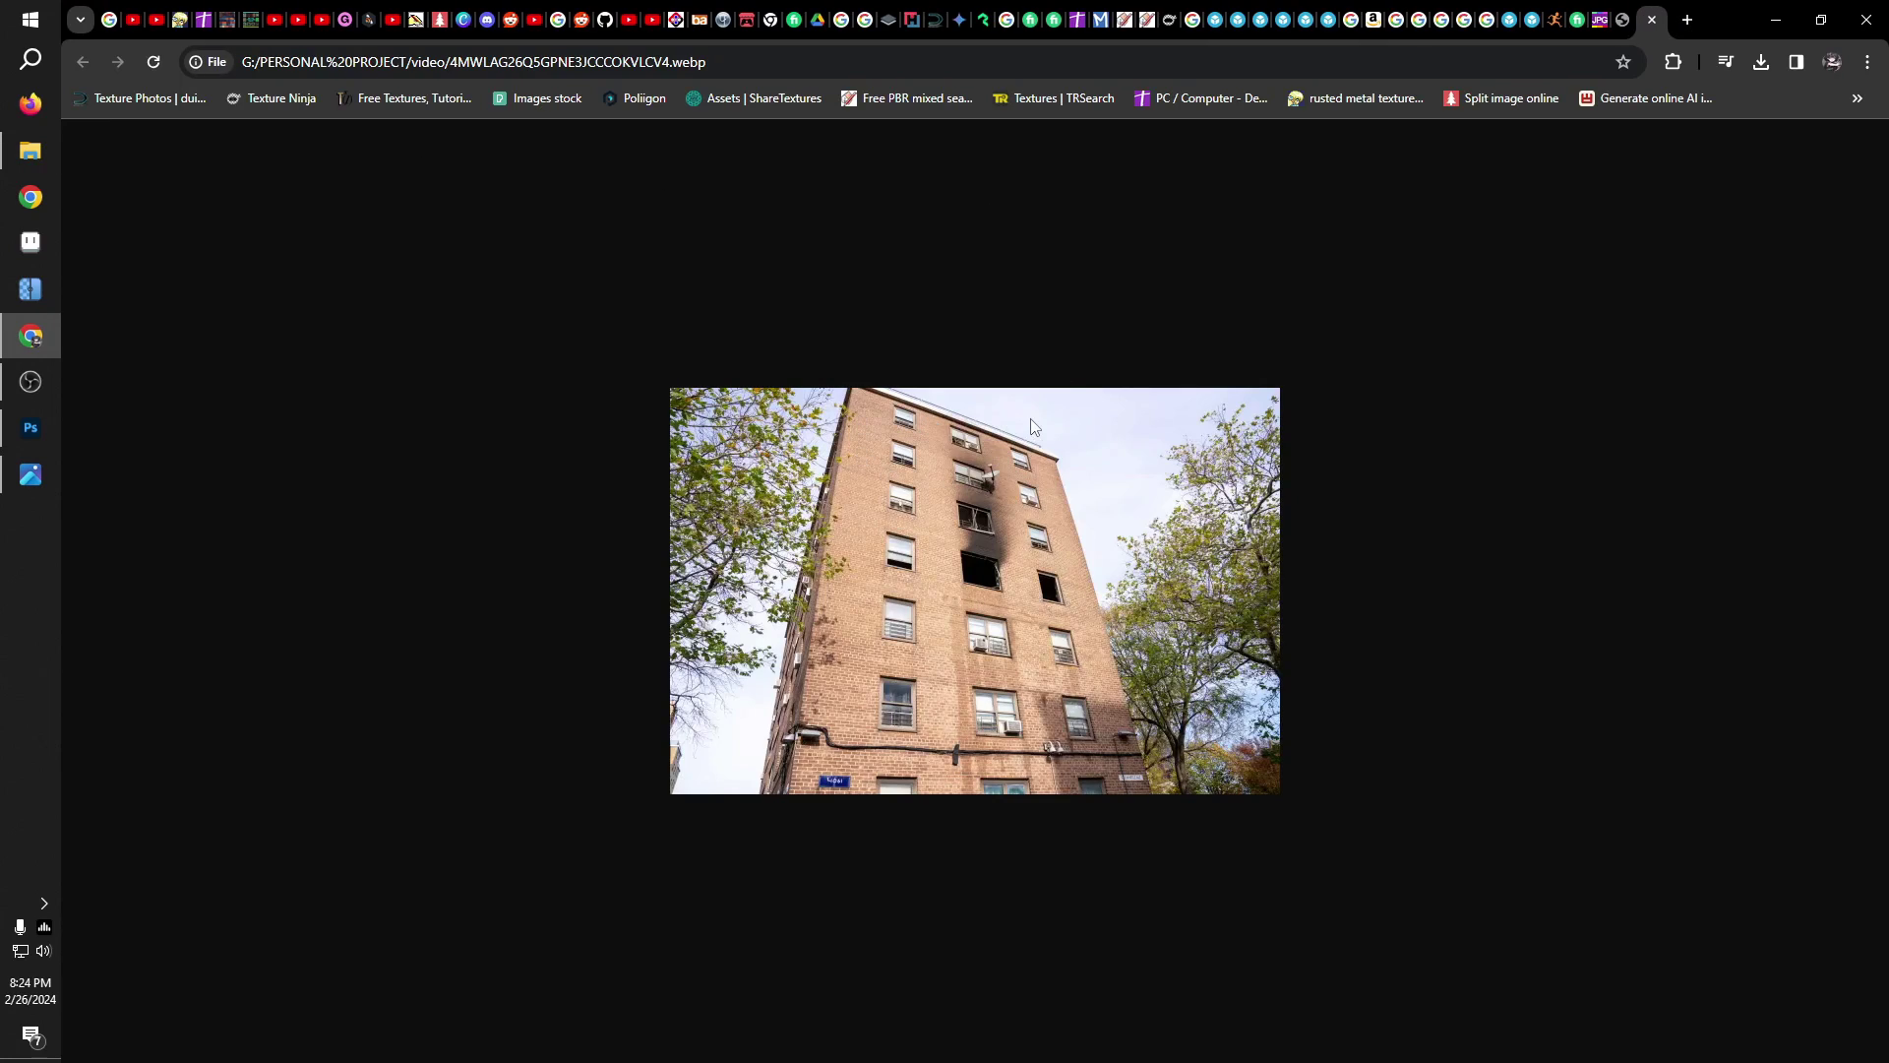
key("alt+Tab")
left_click(30, 474)
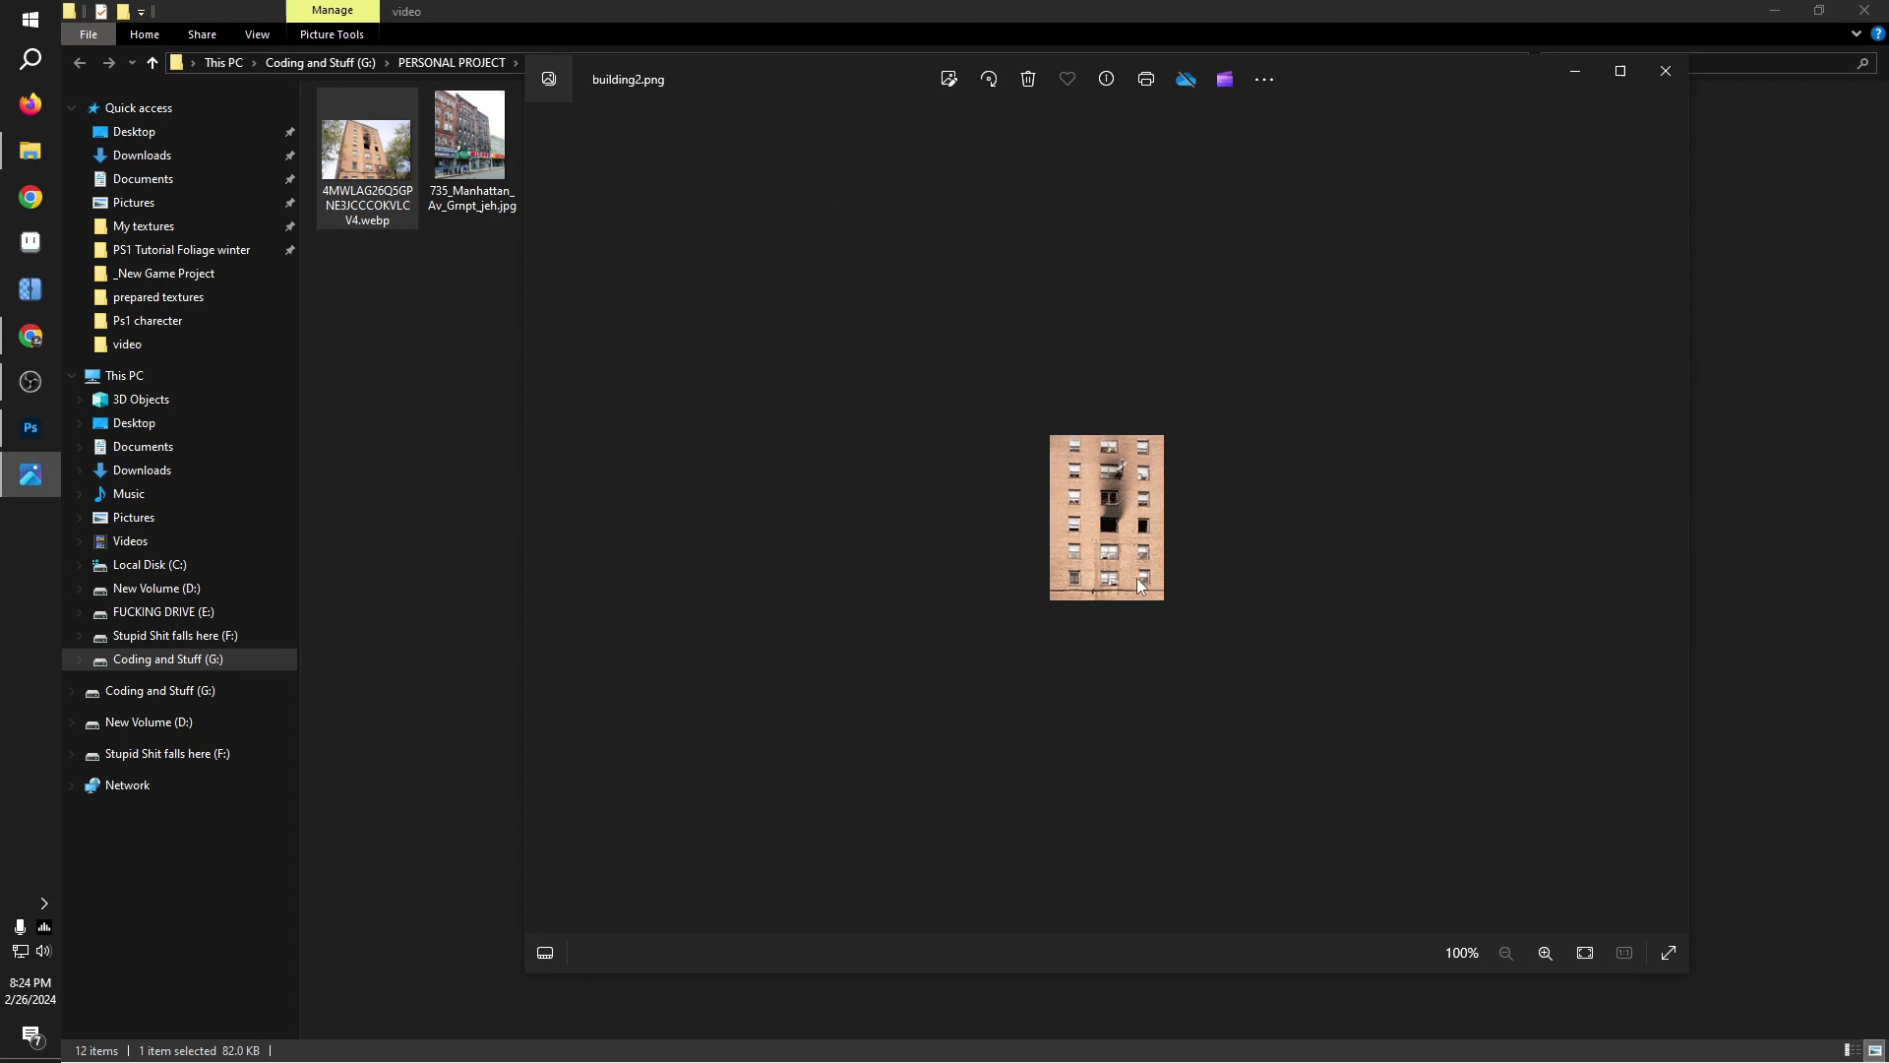
scroll(1138, 585, "up", 5)
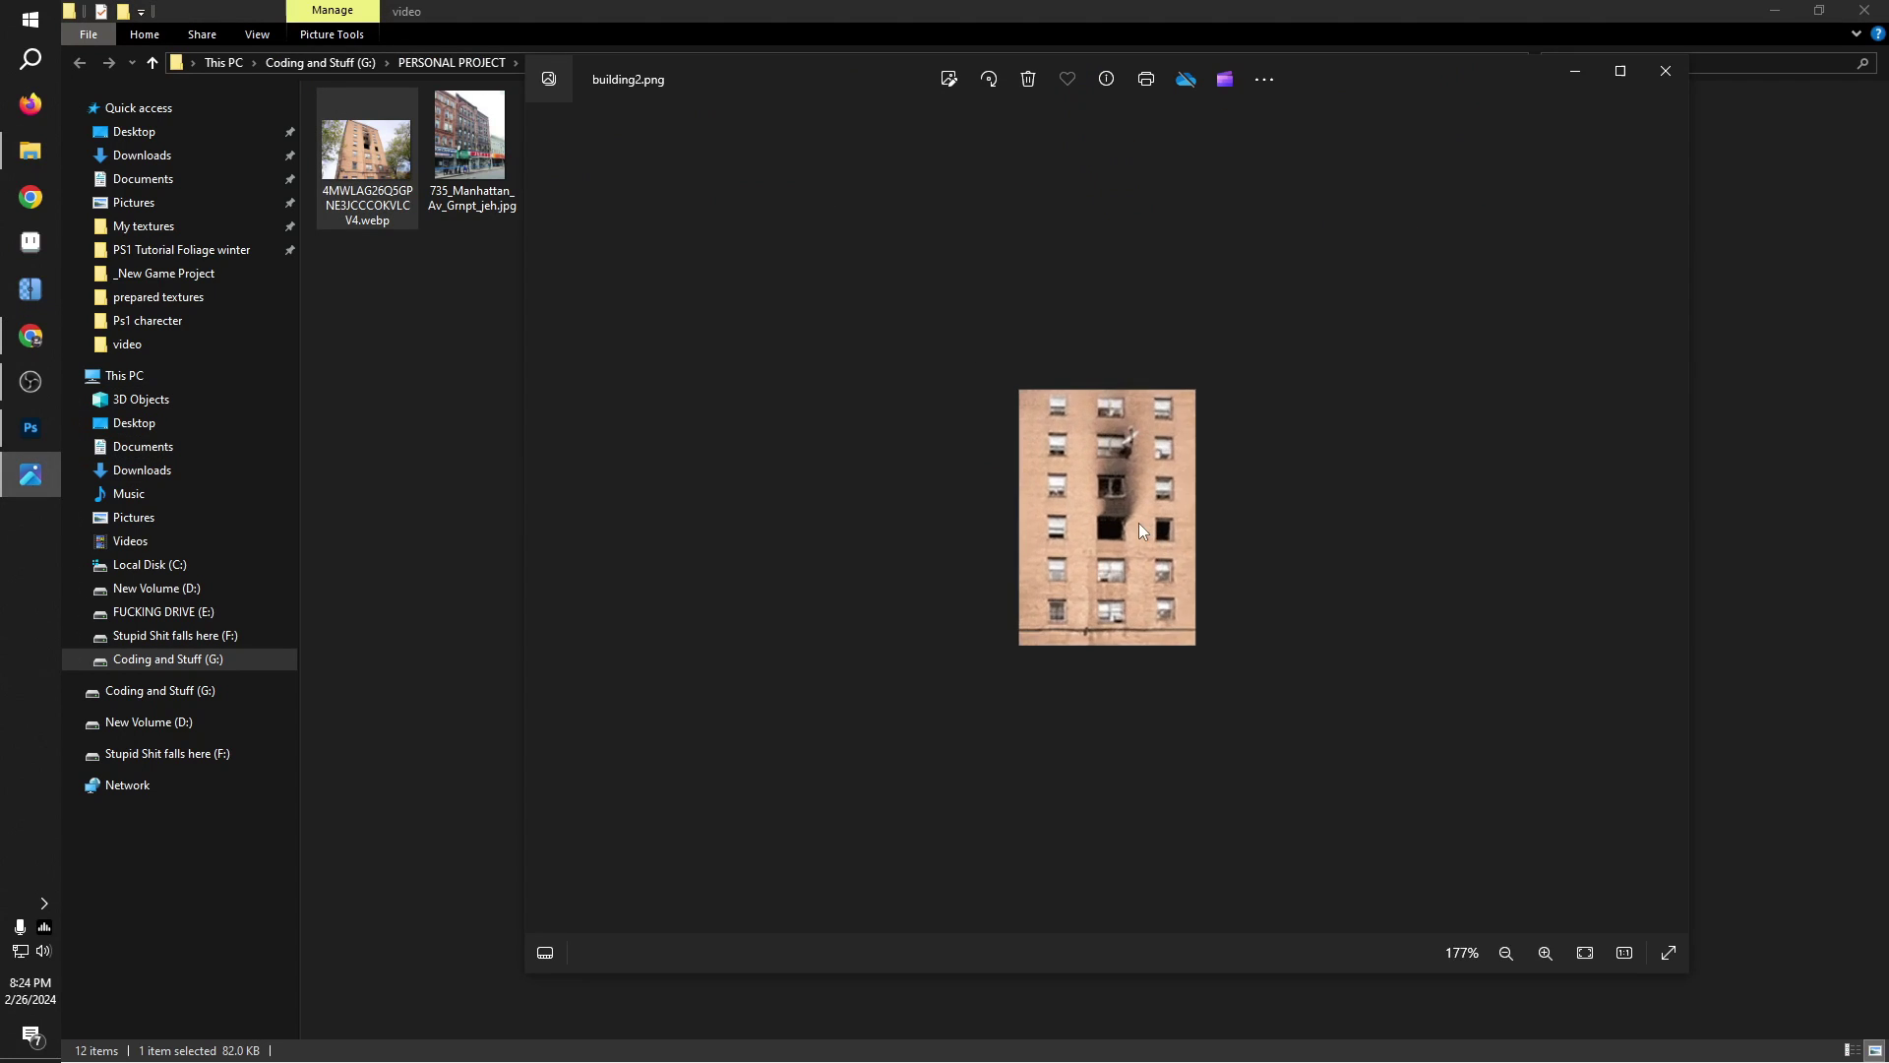
left_click(1687, 61)
right_click(1007, 352)
left_click(1130, 433)
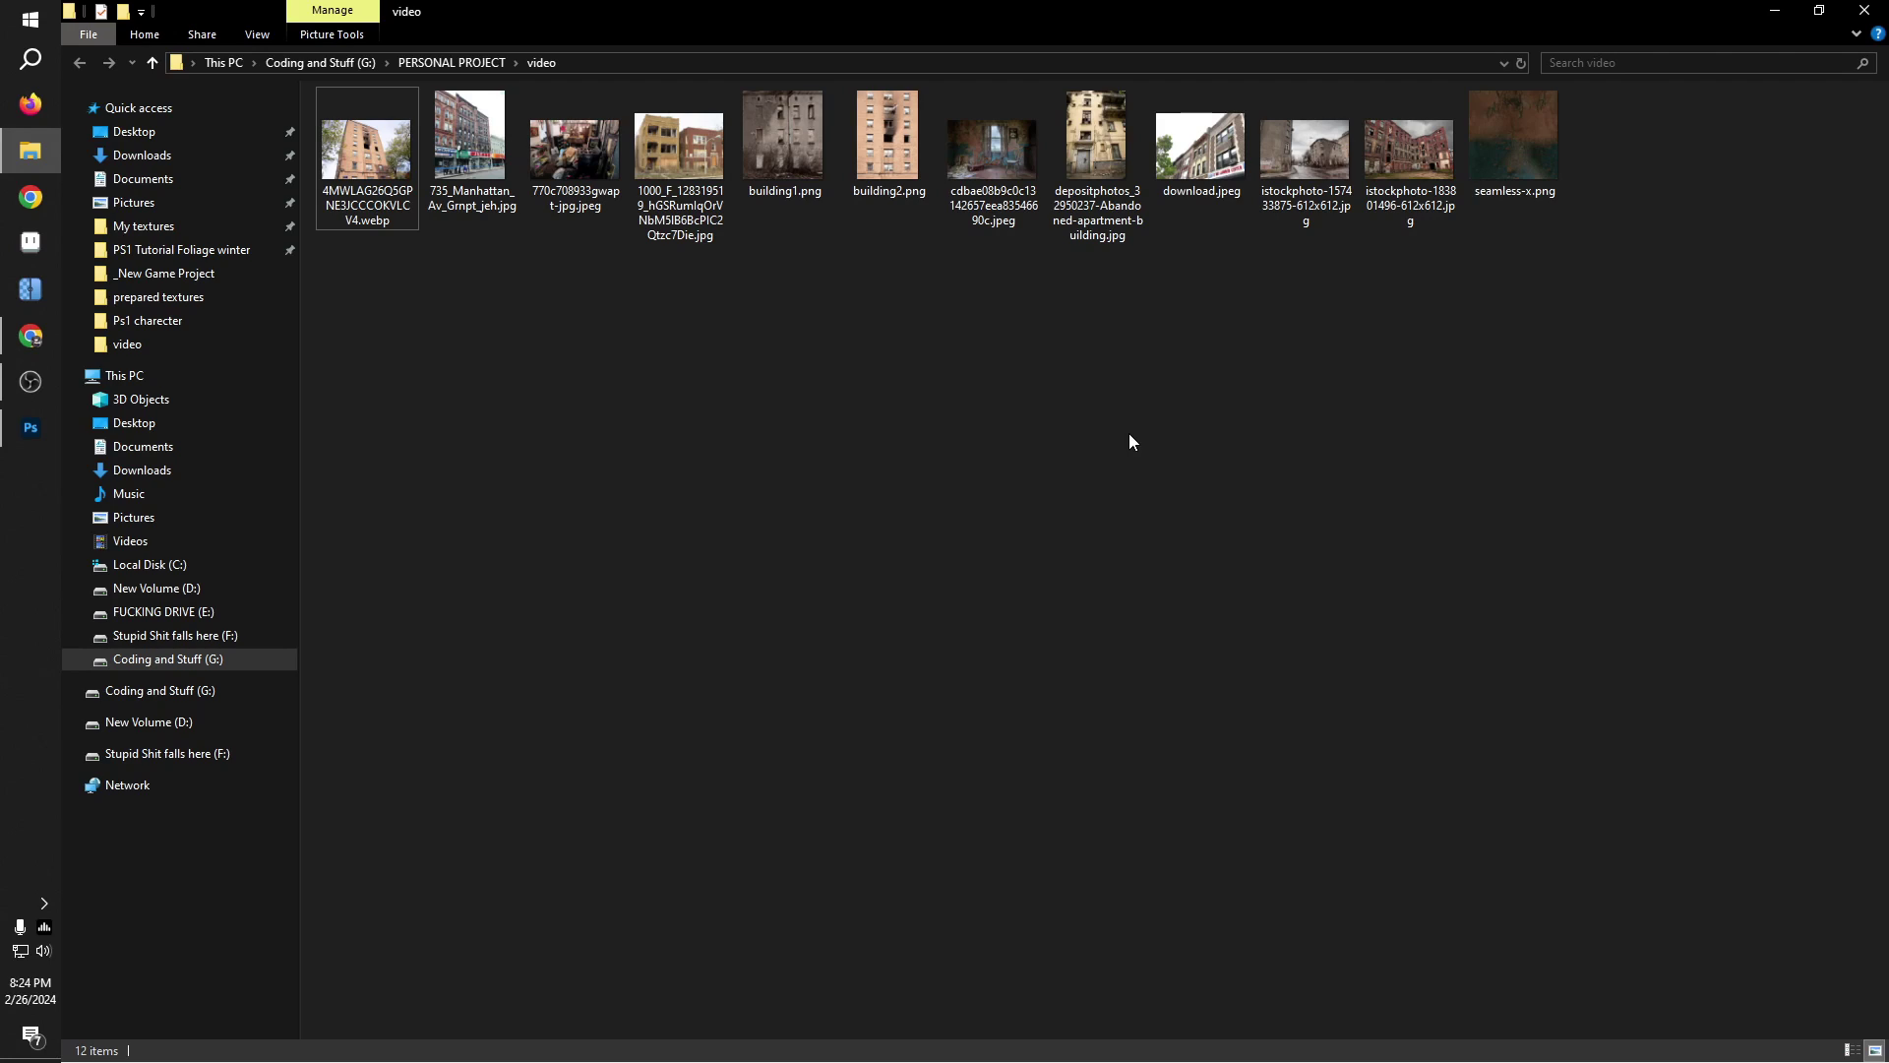
right_click(811, 272)
left_click(859, 340)
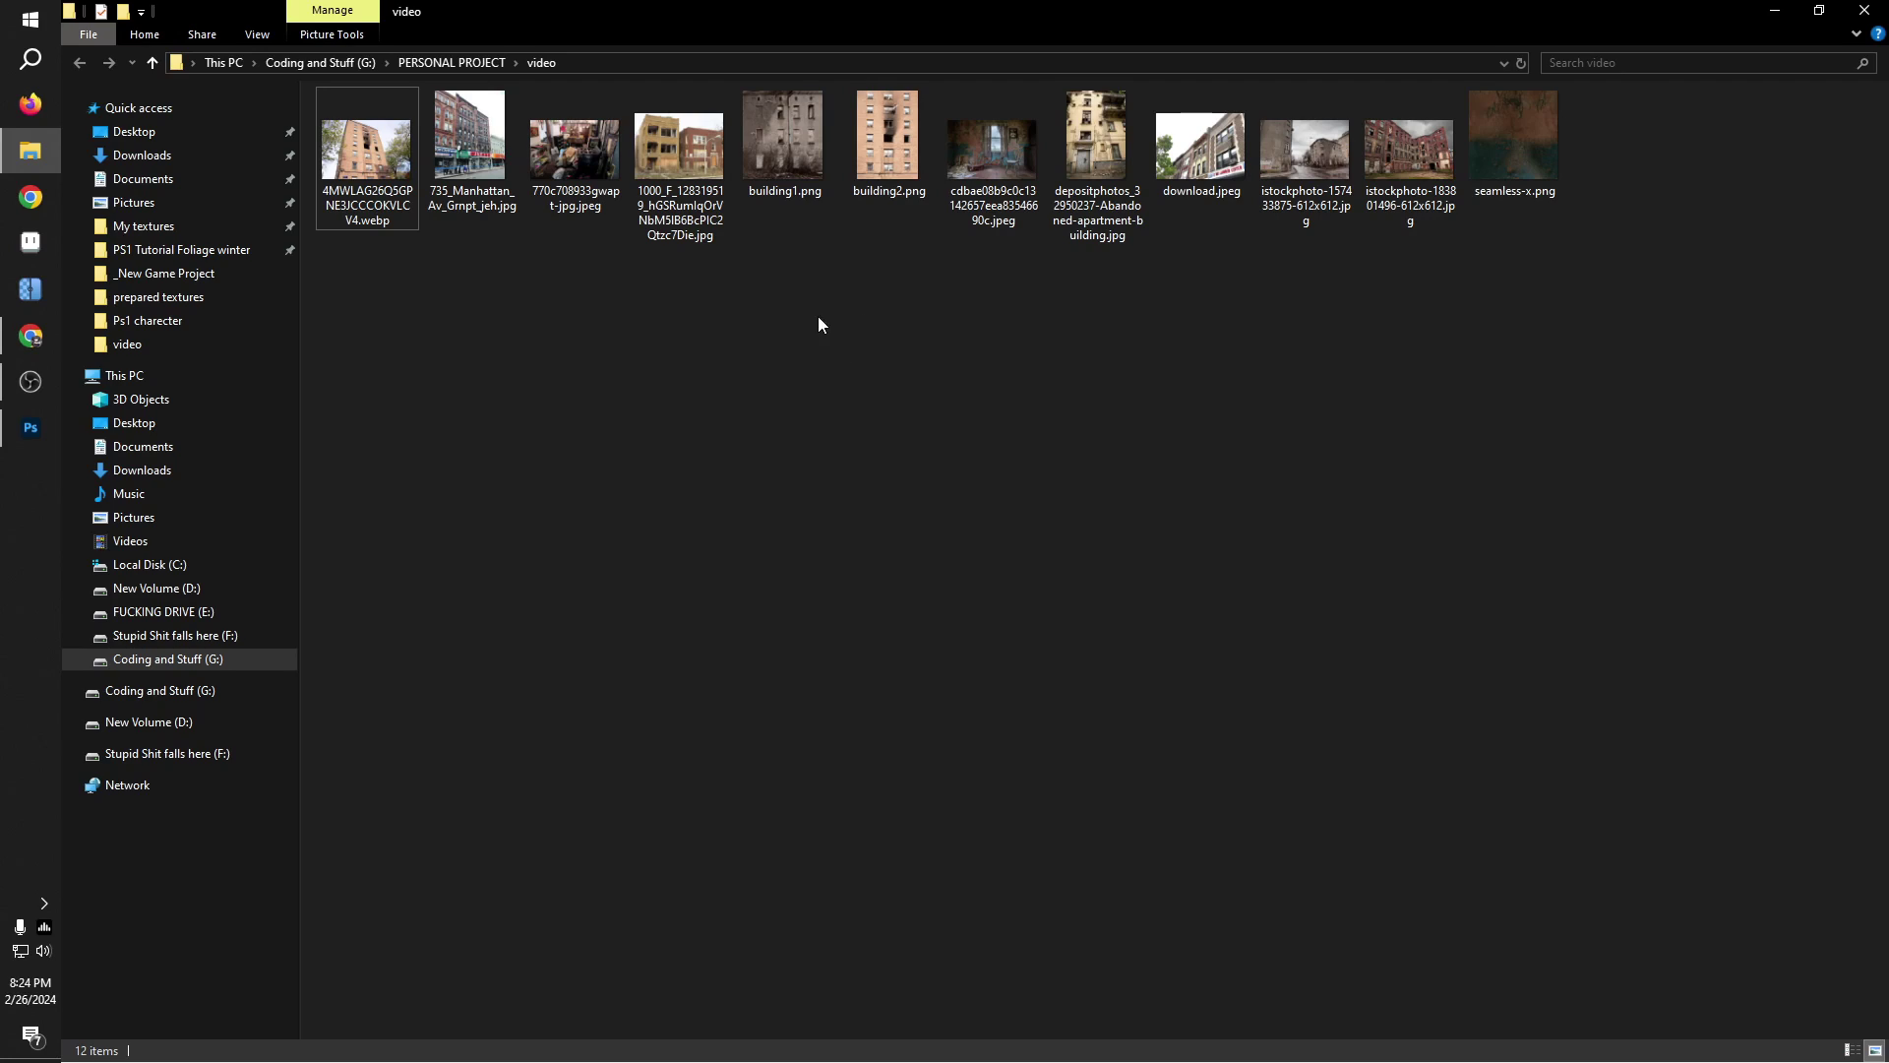